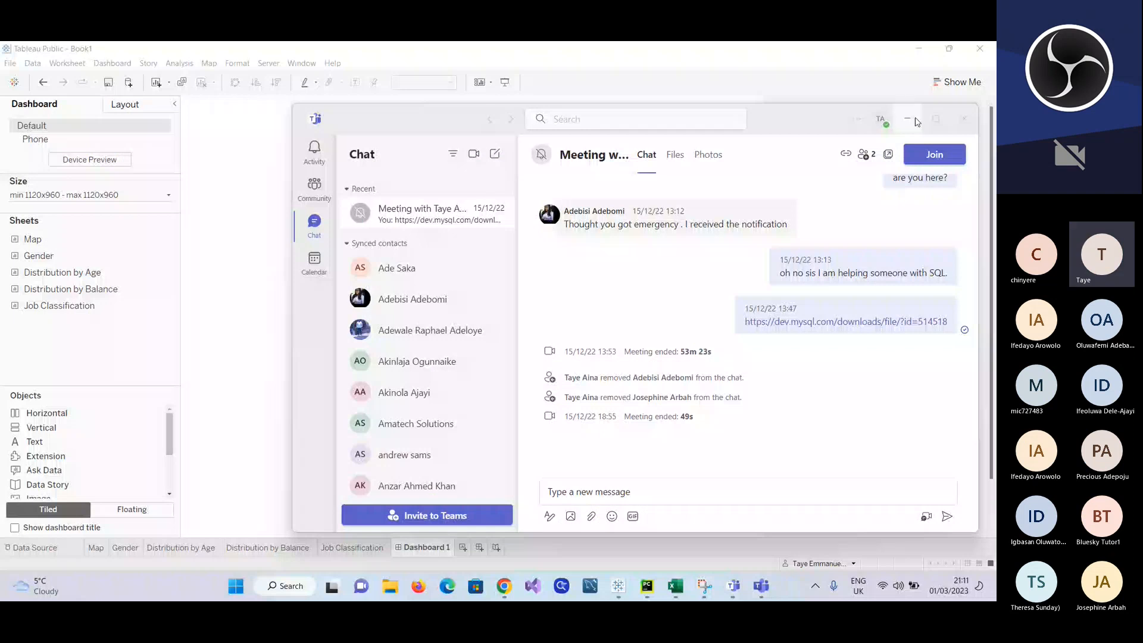
Step: Minimize the Teams chat window covering the Tableau workbook and add a second blank dashboard
left_click(907, 119)
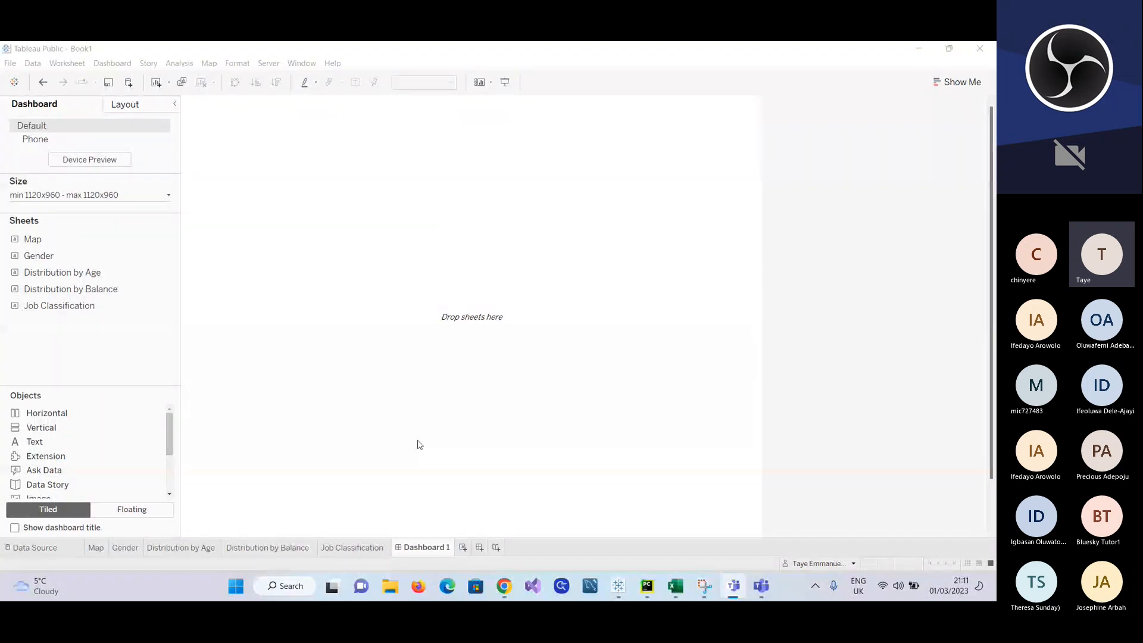
left_click(95, 555)
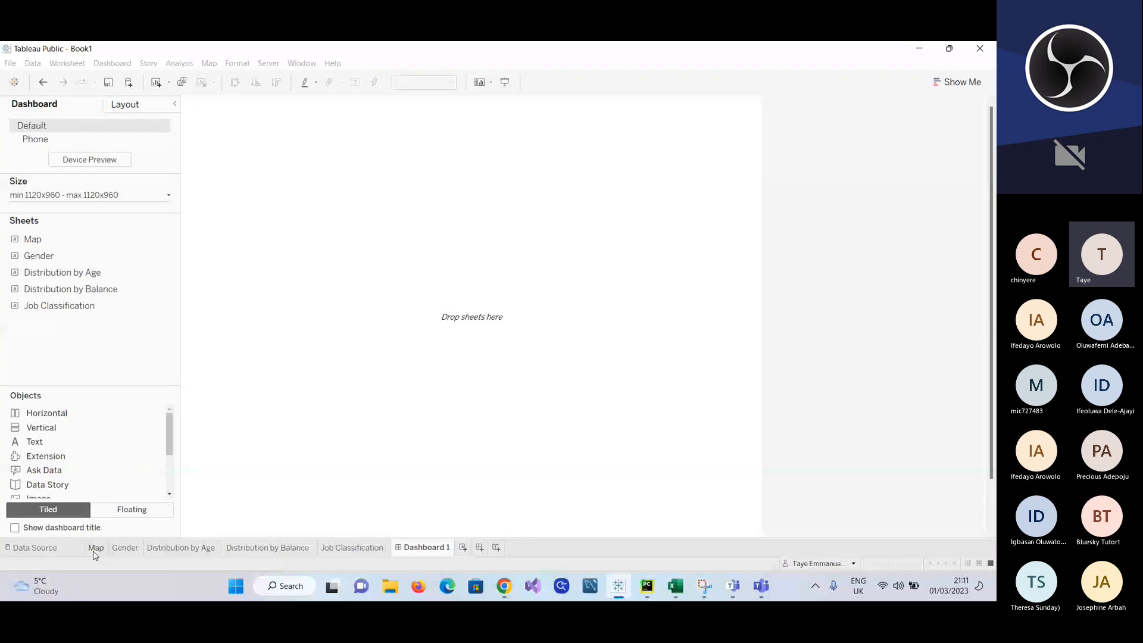
left_click(93, 553)
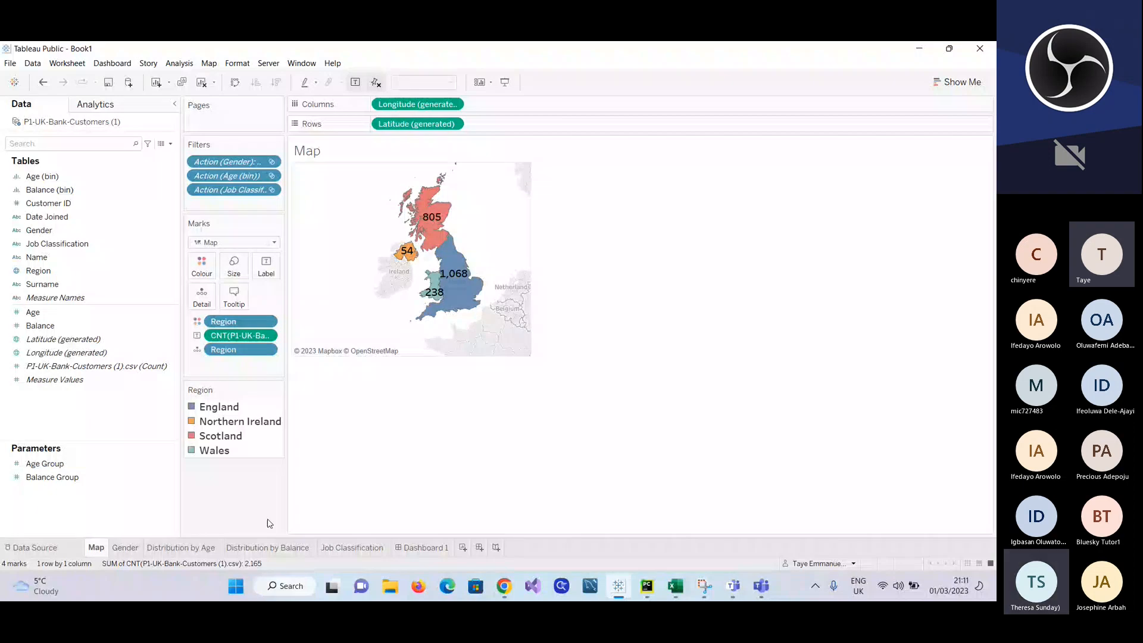
left_click(479, 547)
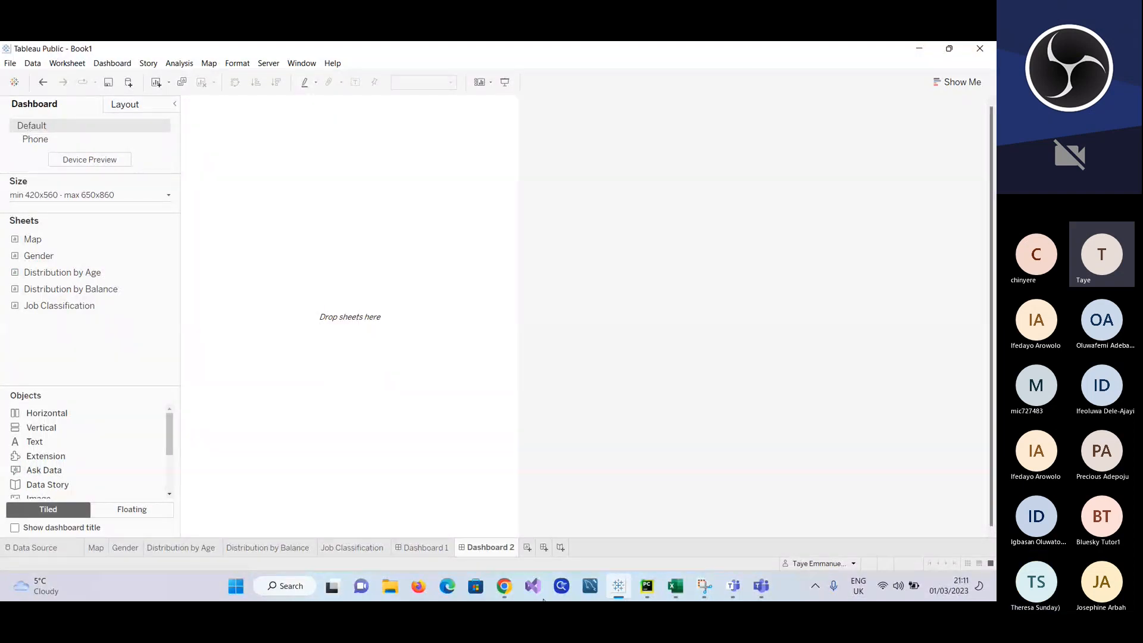
Step: Check the Teams meeting window and return to the Tableau workbook
left_click(761, 586)
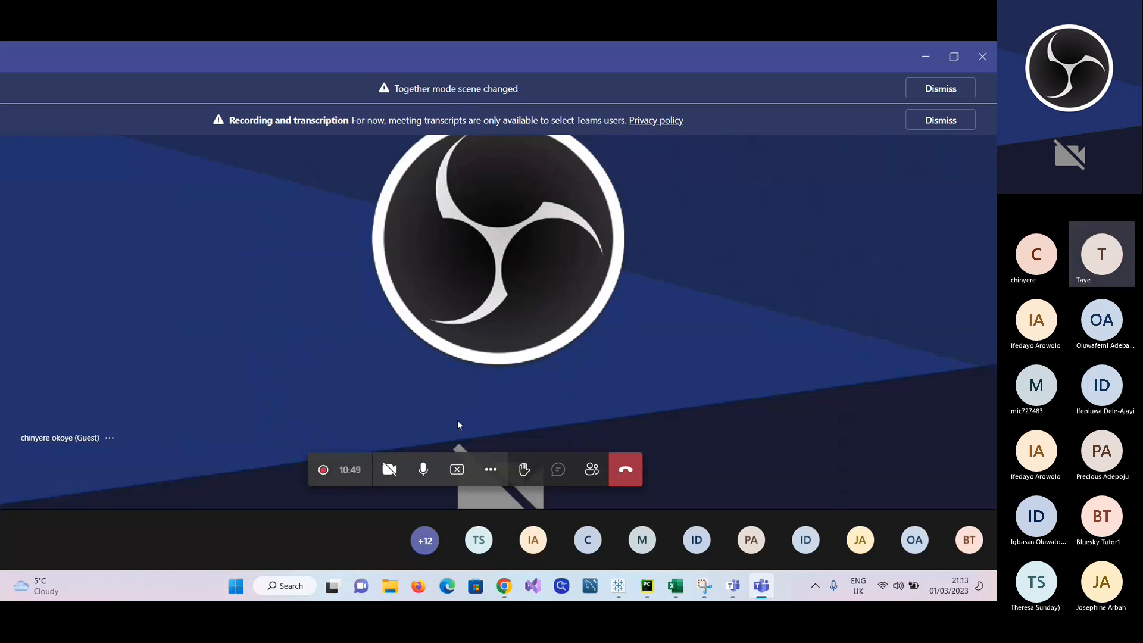
mouse_move(657, 584)
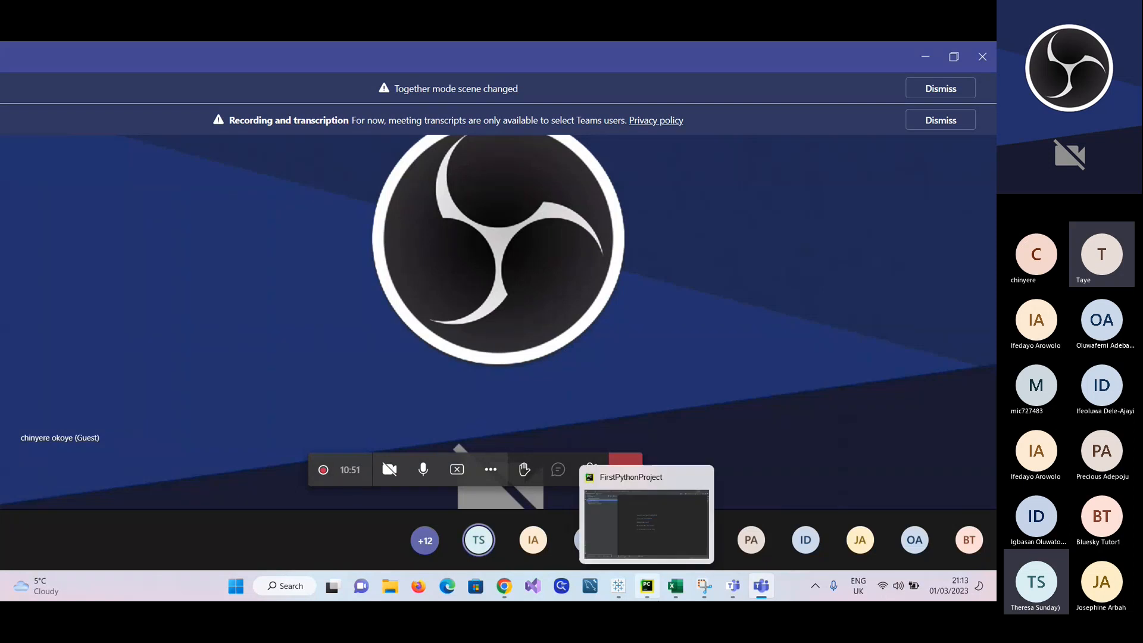
left_click(618, 592)
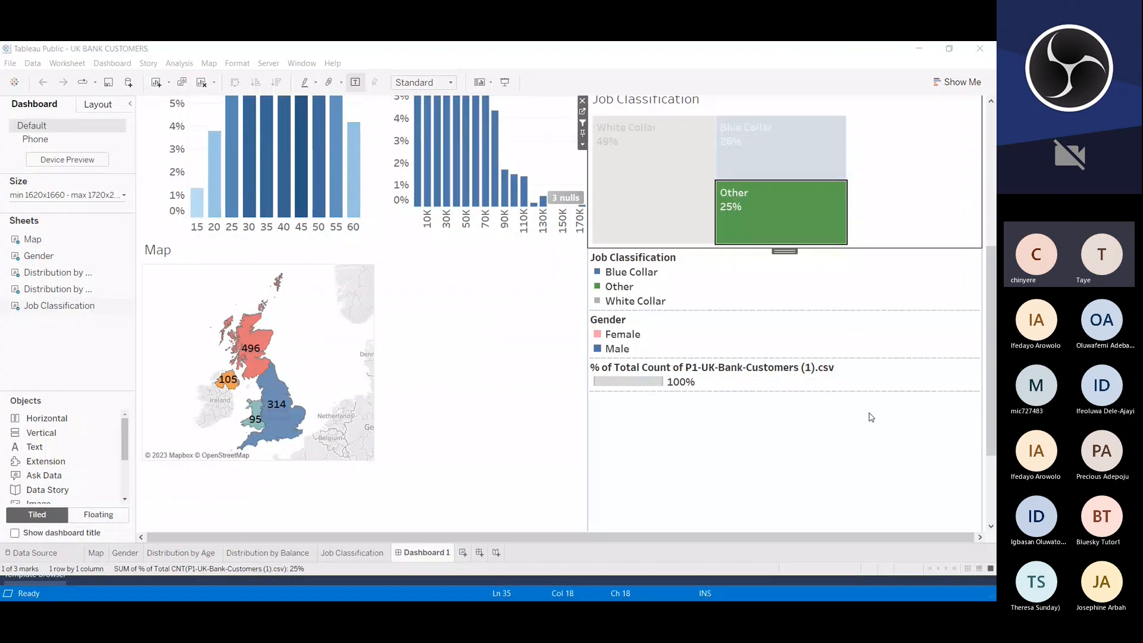
Step: Examine the UK BANK CUSTOMERS dashboard, including its map, age and balance distributions, and the highest balance bins
left_click(894, 362)
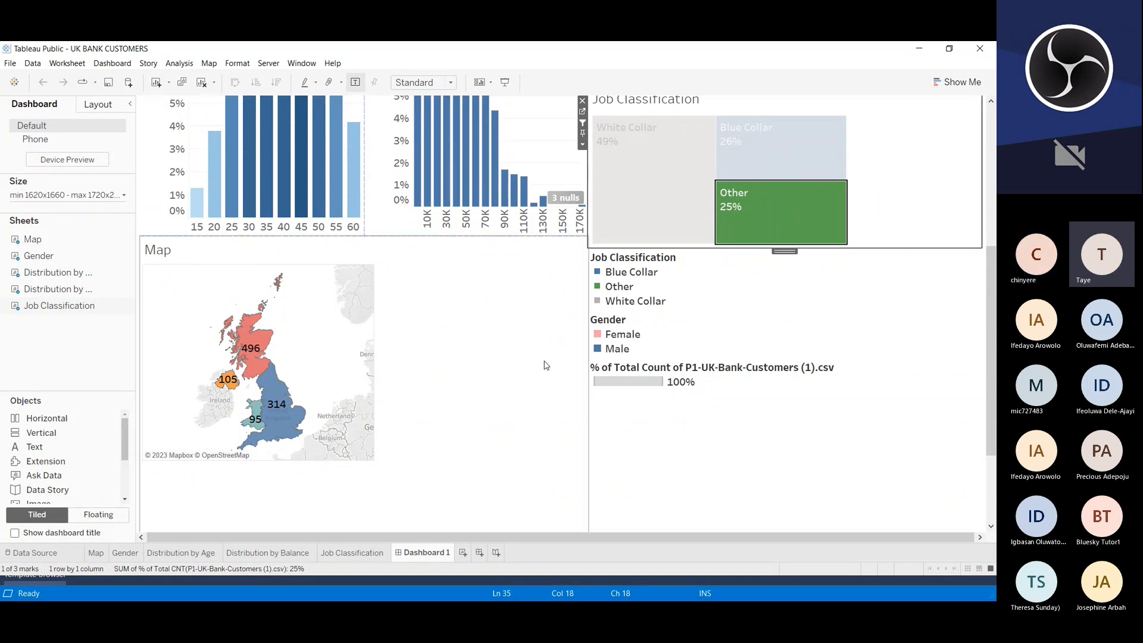
scroll(547, 365, "up", 4)
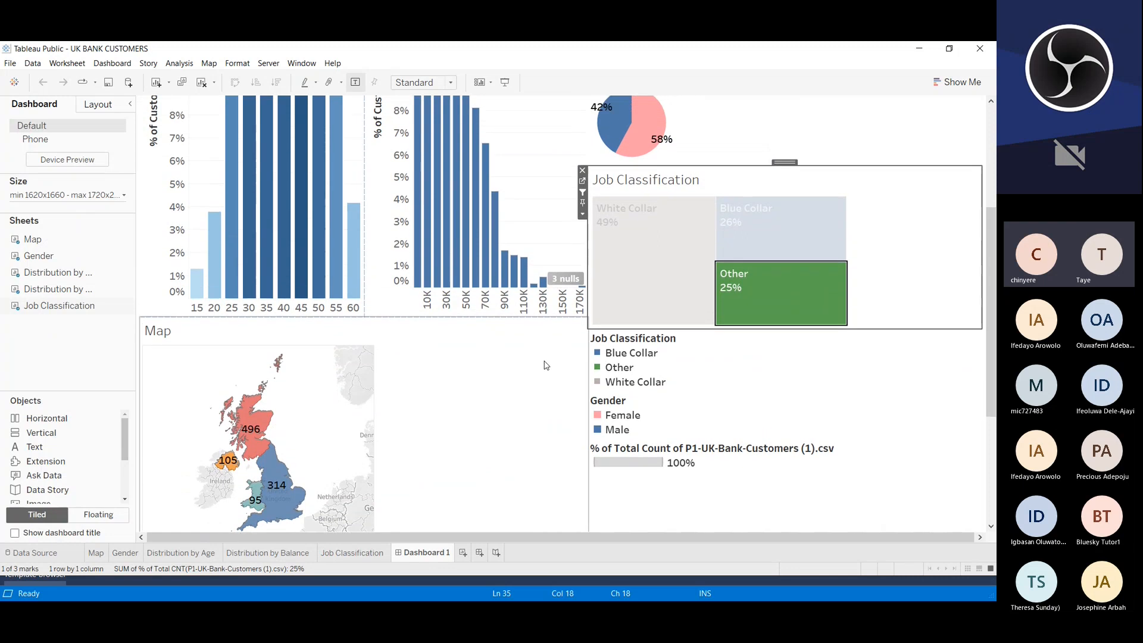
scroll(546, 365, "up", 5)
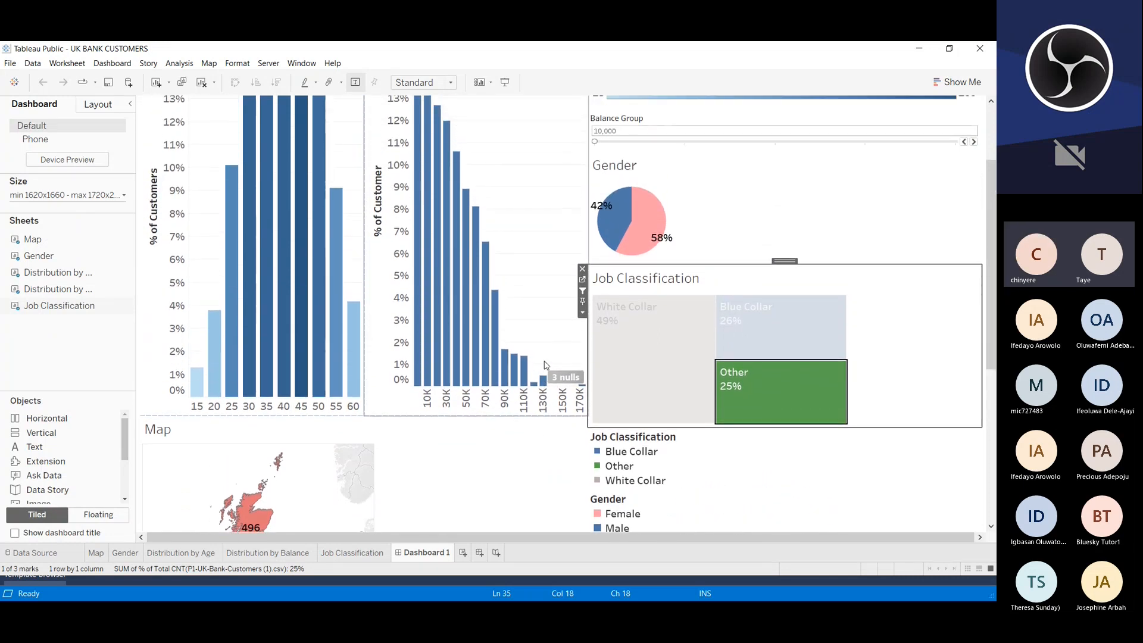
scroll(547, 365, "up", 5)
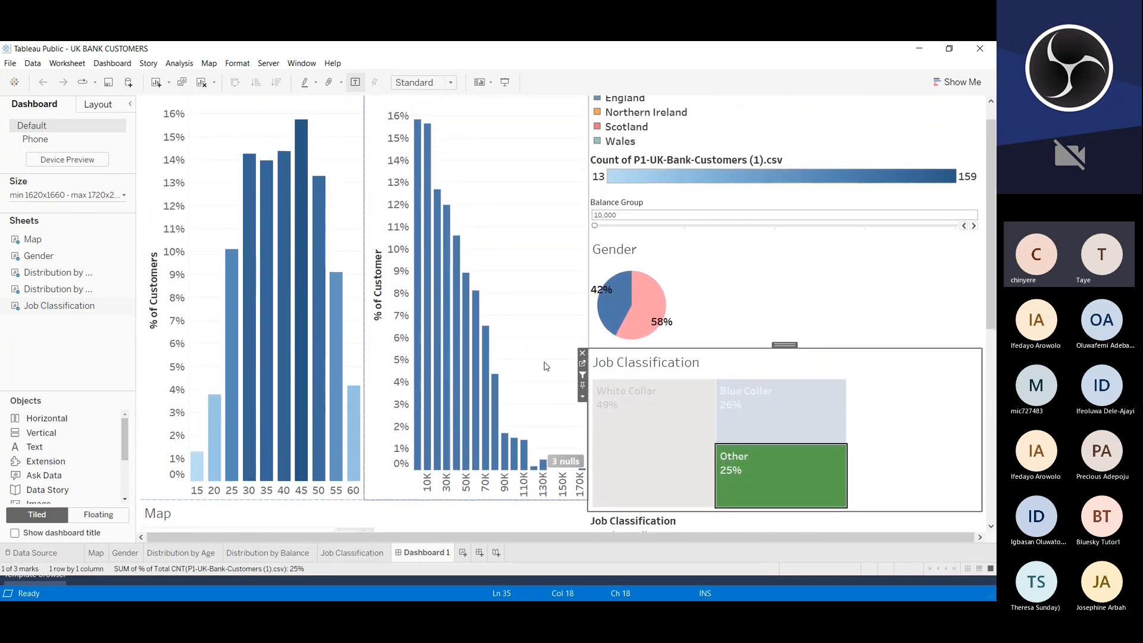
scroll(546, 367, "up", 2)
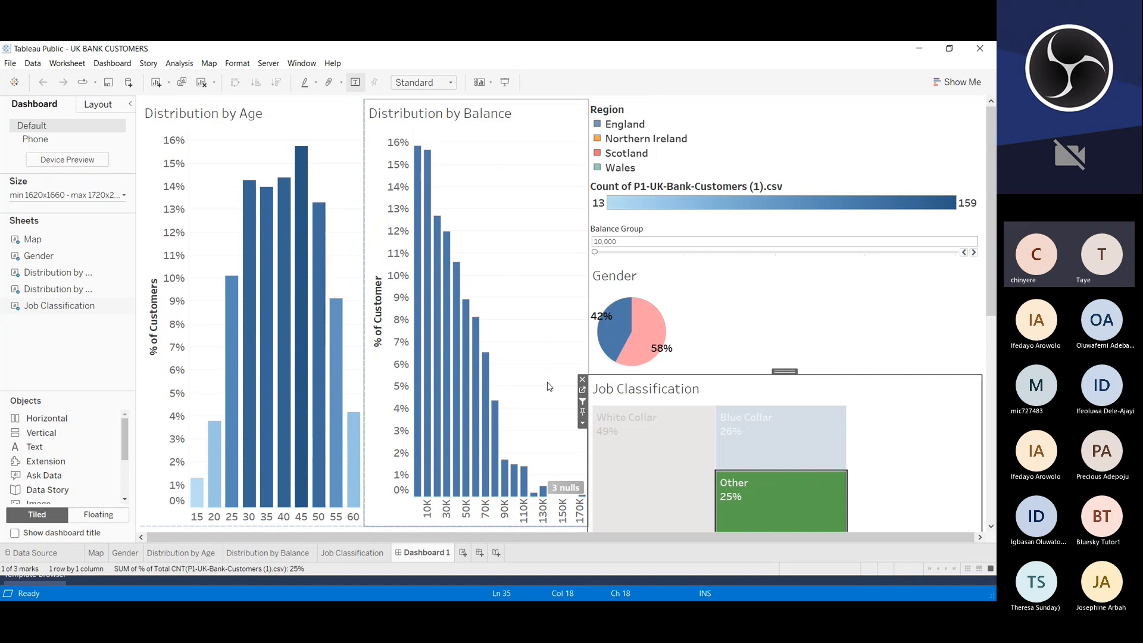
scroll(549, 385, "down", 1)
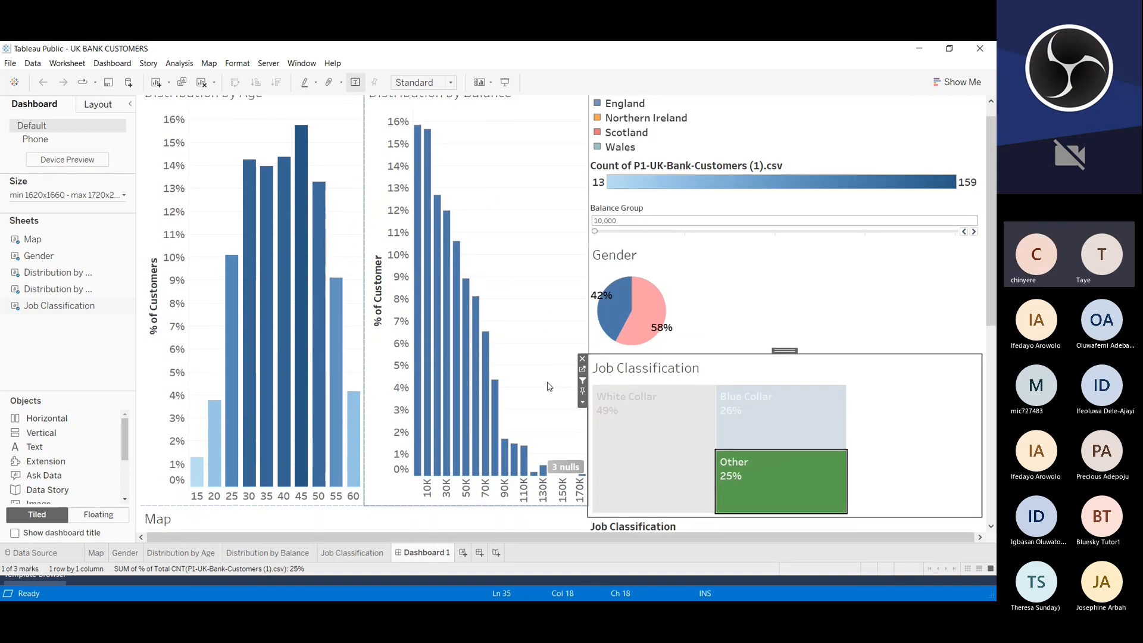
scroll(548, 385, "down", 1)
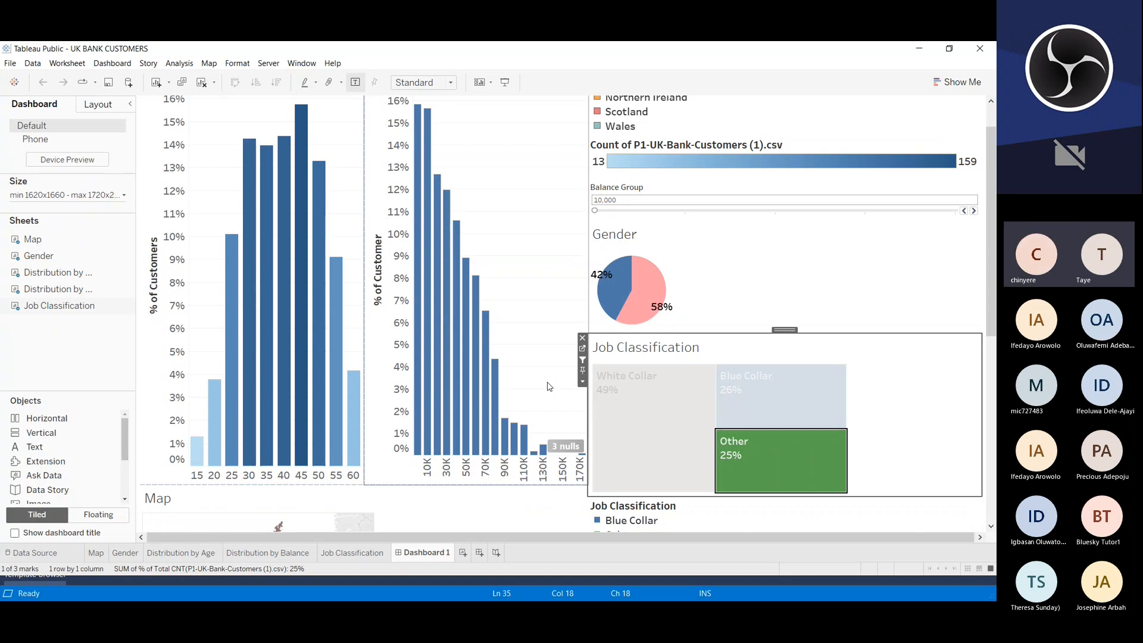
mouse_move(526, 434)
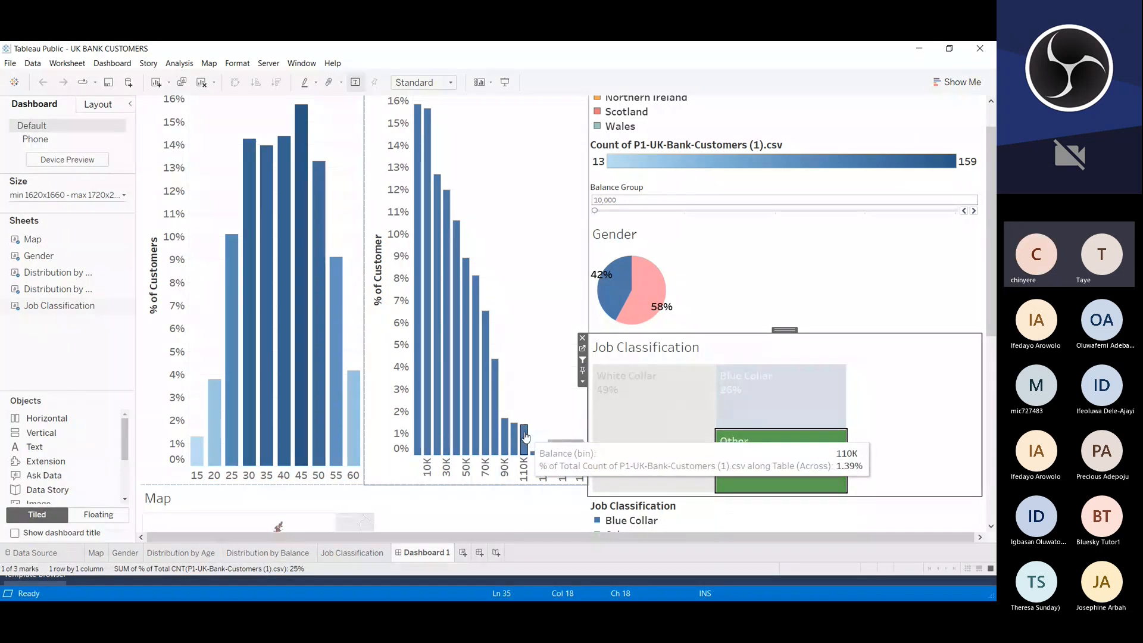
mouse_move(538, 453)
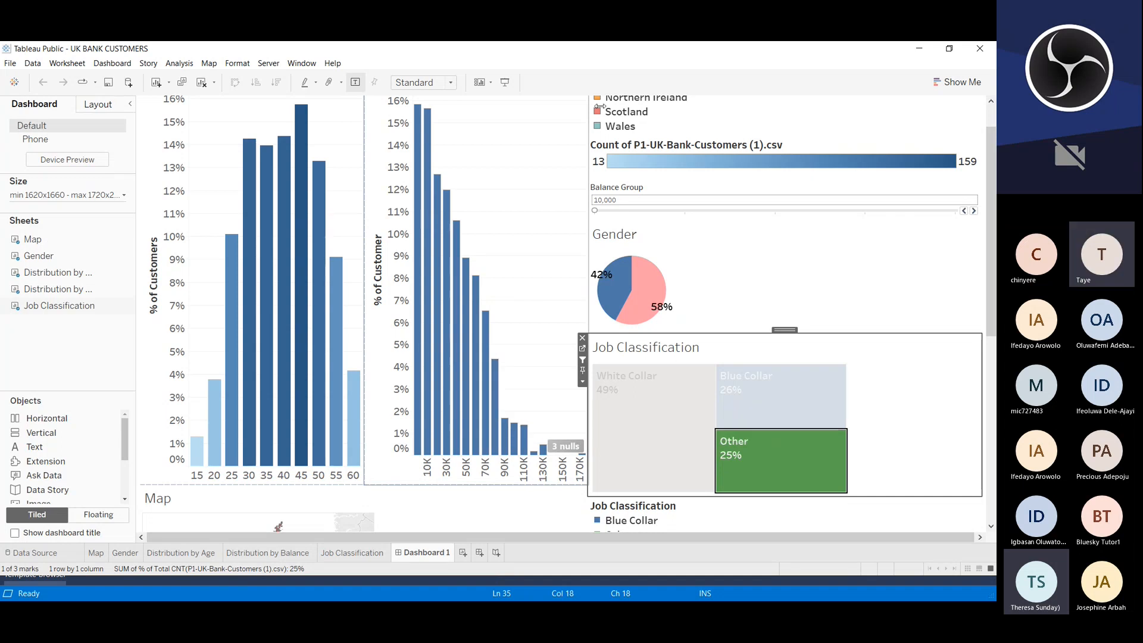
Step: Minimize the Tableau, Telegram, Chrome and SQL windows to reach the desktop, and go to the Teams meeting's sharing controls
left_click(919, 50)
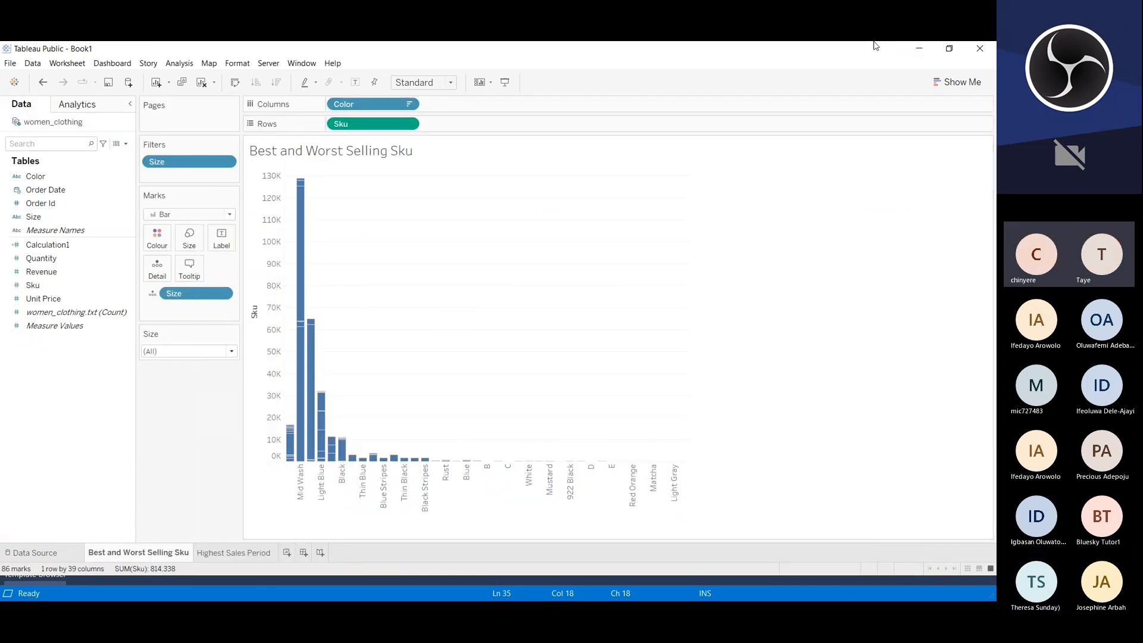
left_click(921, 54)
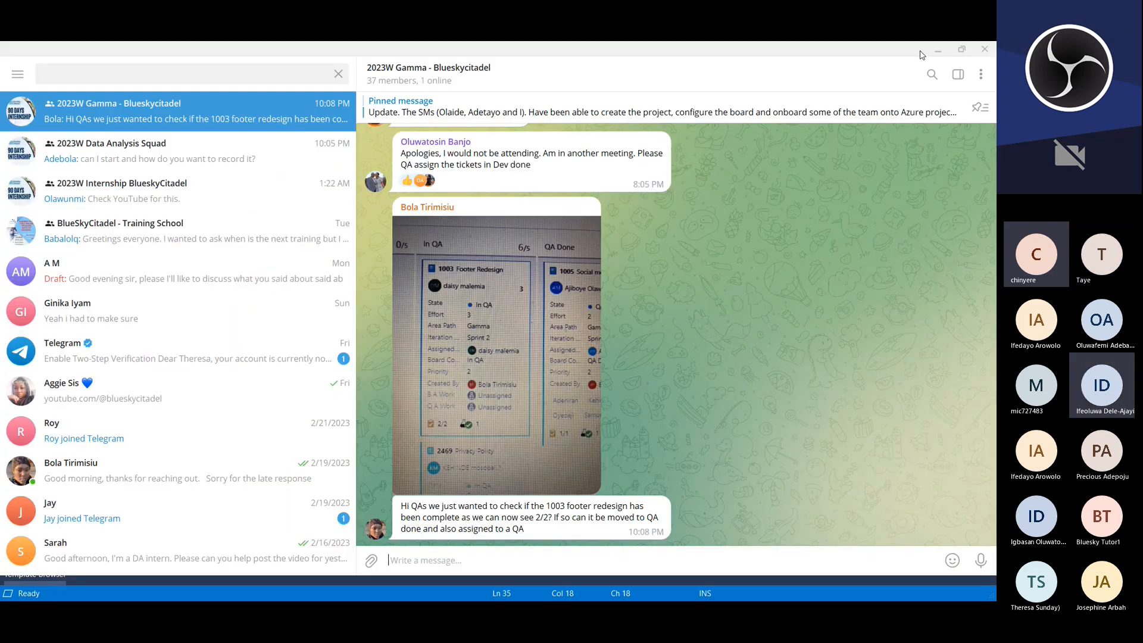
left_click(930, 52)
left_click(934, 49)
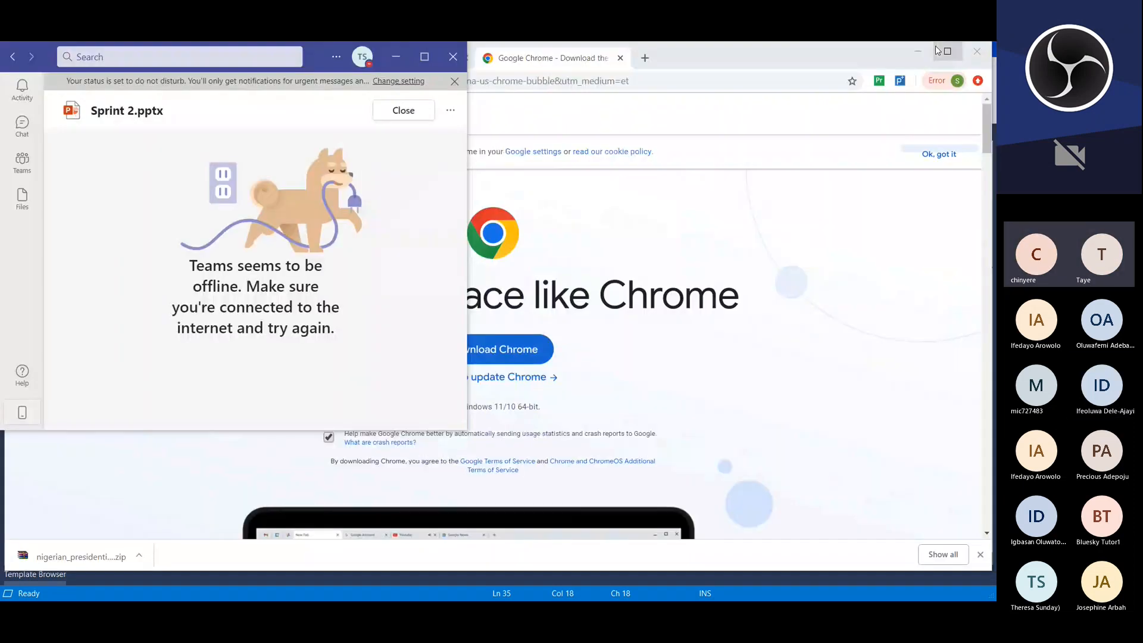
left_click(916, 53)
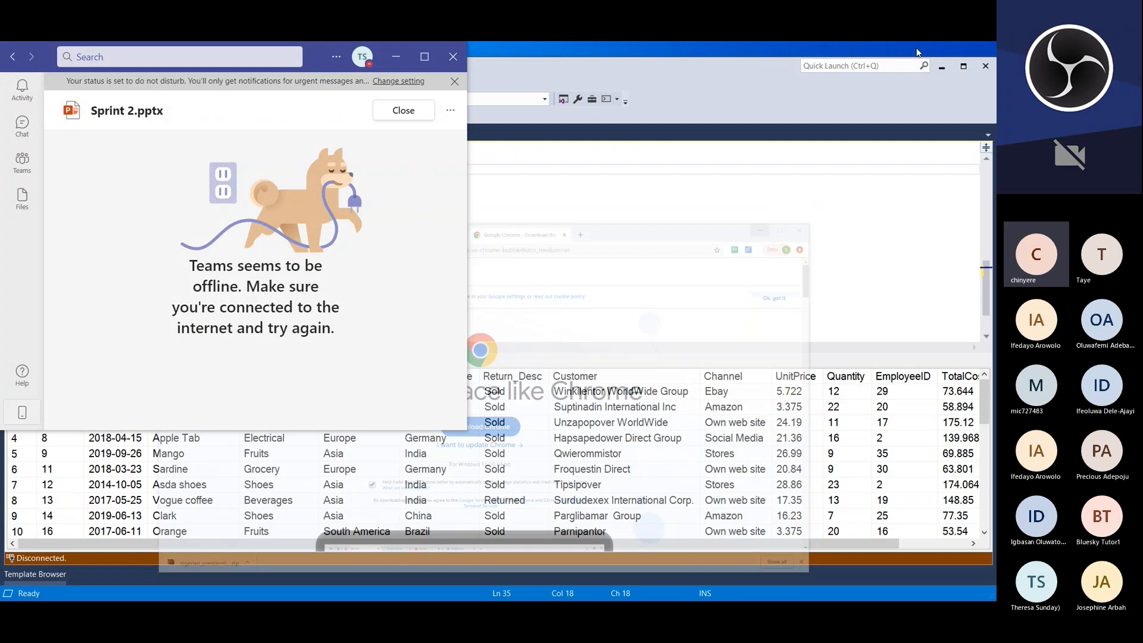
left_click(941, 69)
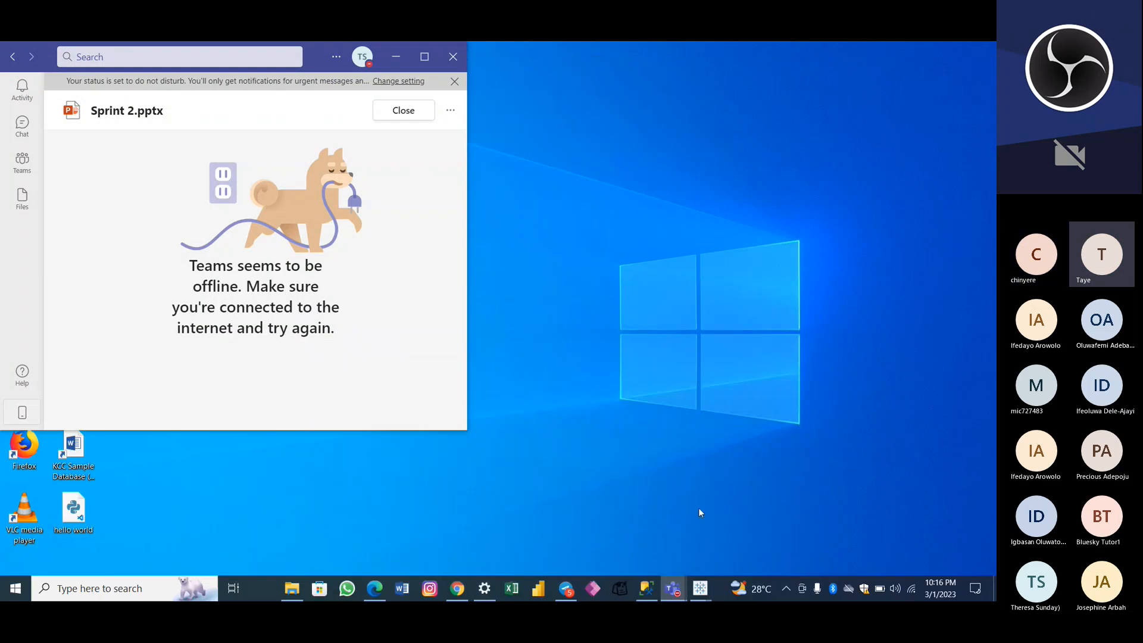
mouse_move(670, 586)
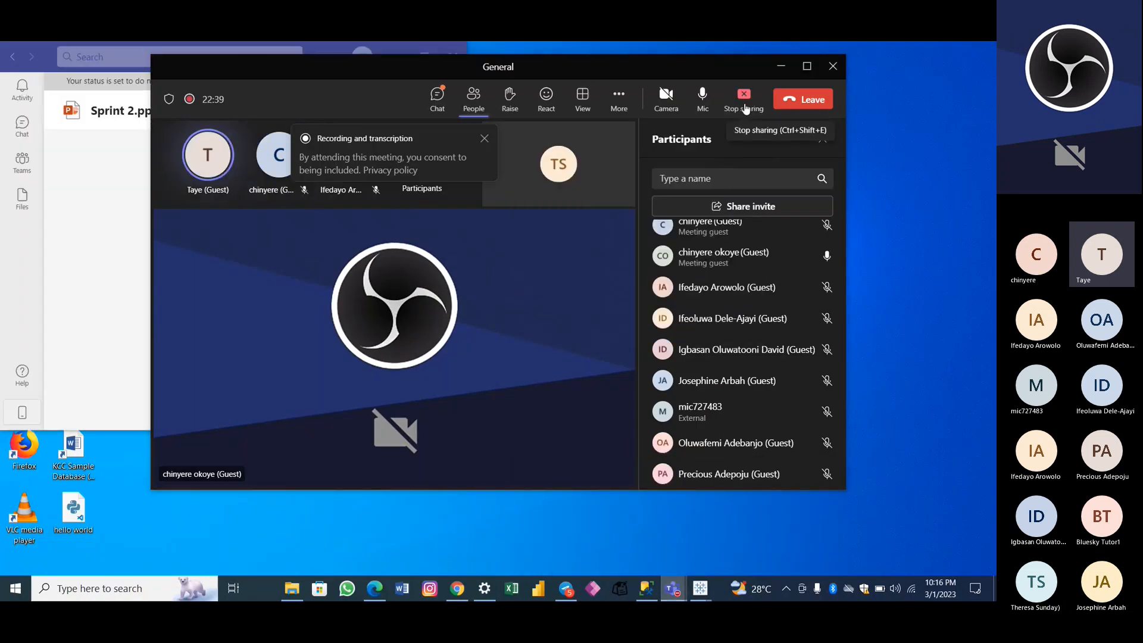
left_click(746, 107)
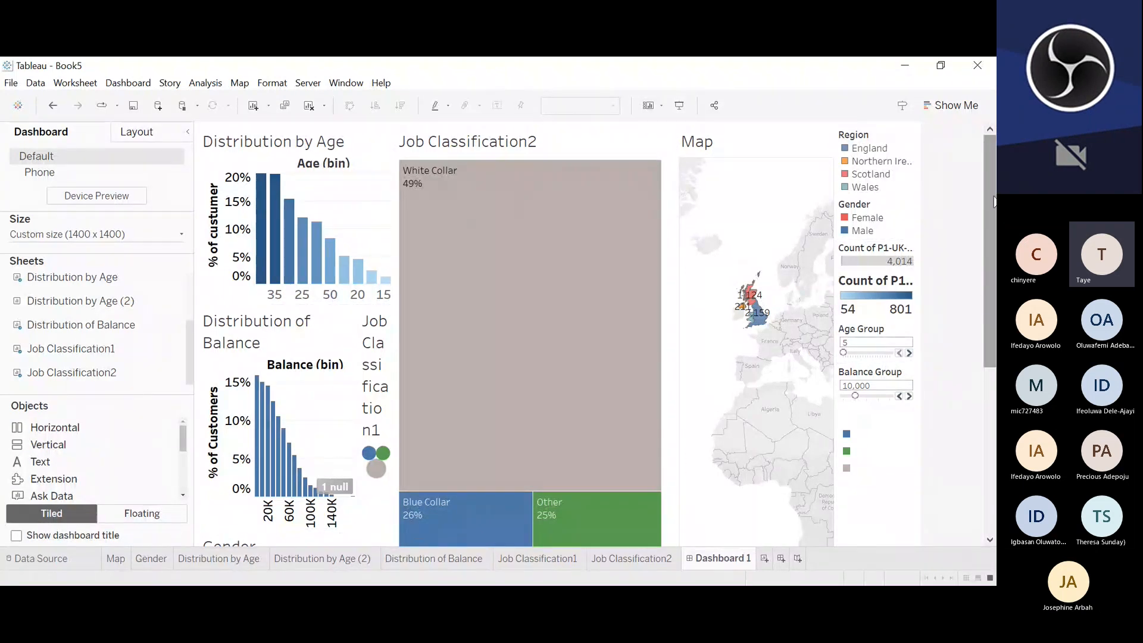
Step: Lower the border above the Gender chart in Book5's Dashboard 1 to make the Distribution of Balance chart taller
left_click_drag(993, 201, 996, 388)
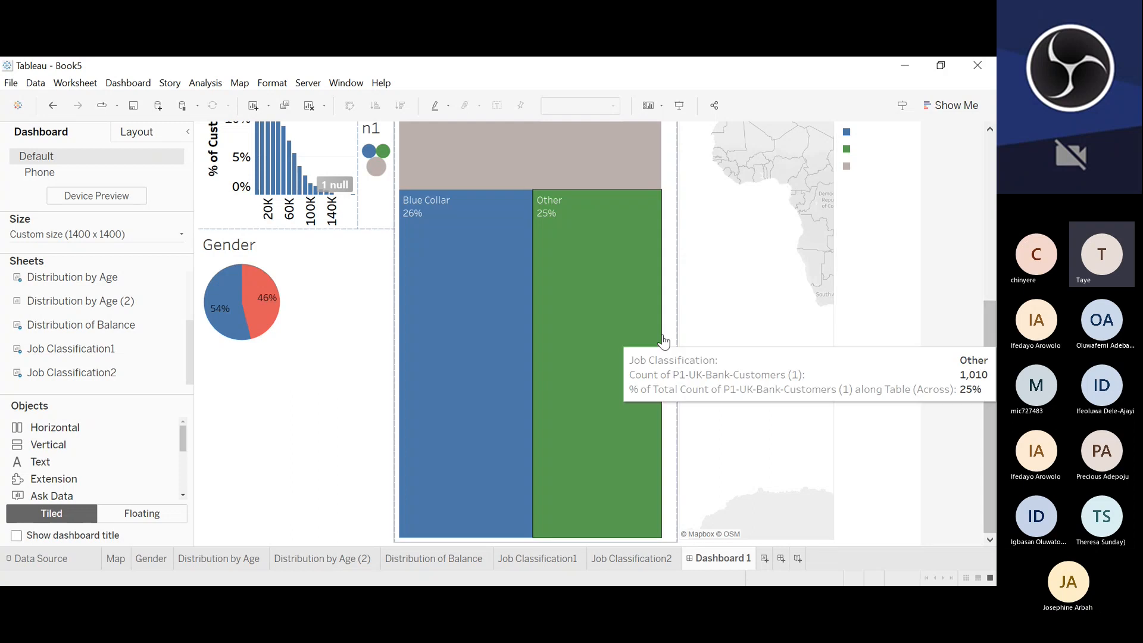
left_click(306, 383)
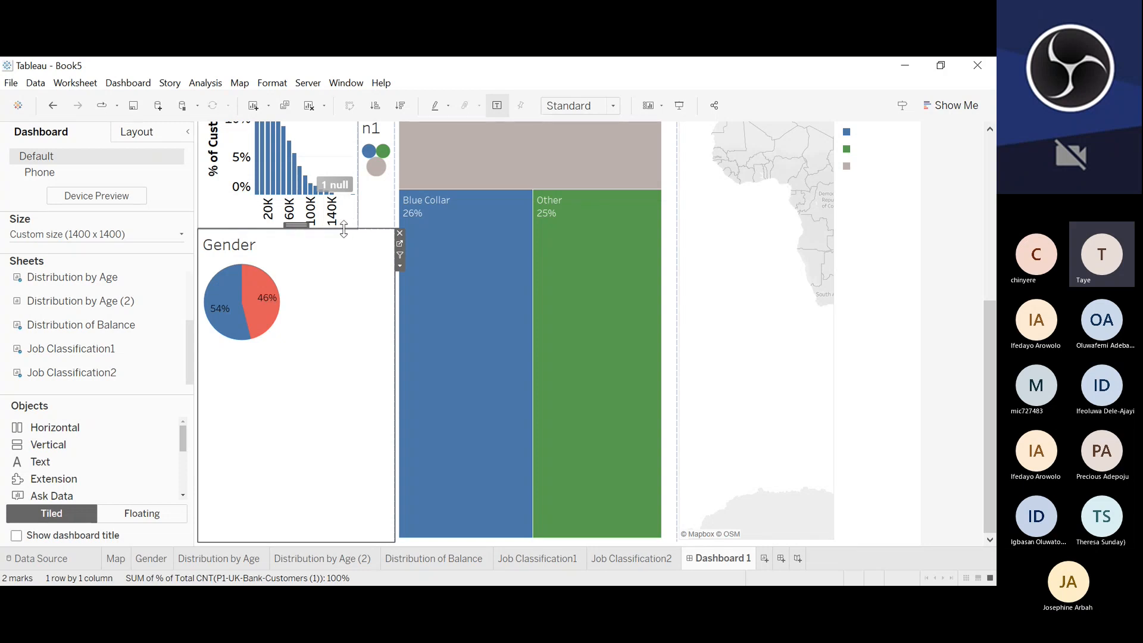
left_click_drag(344, 229, 344, 272)
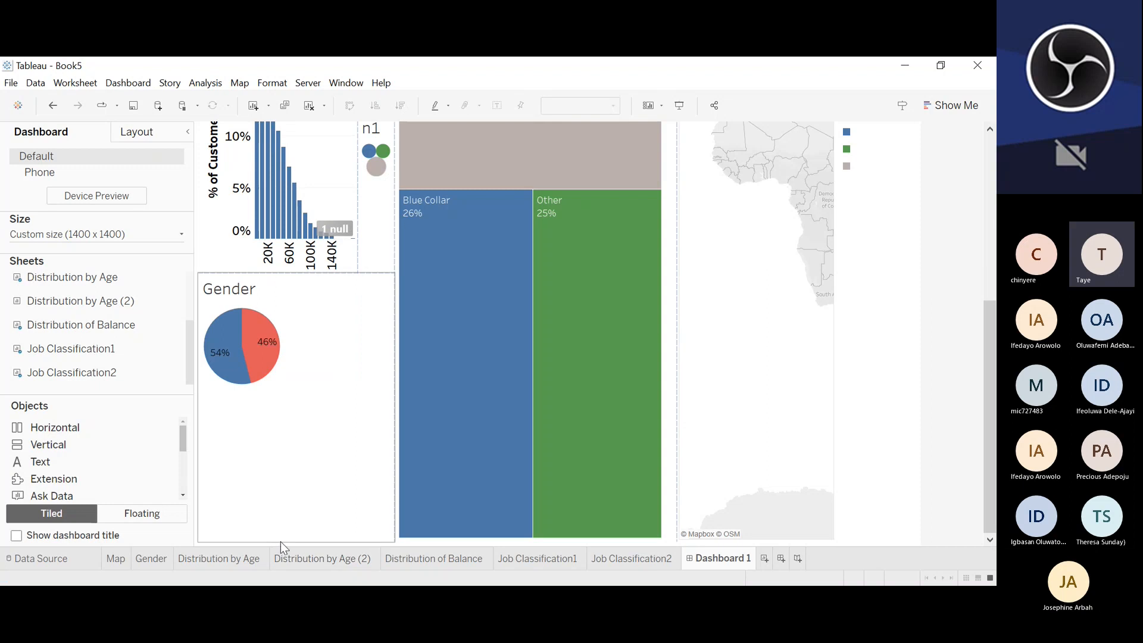
Step: Inspect the Blue Collar and Other blocks of the Job Classification2 treemap
mouse_move(432, 468)
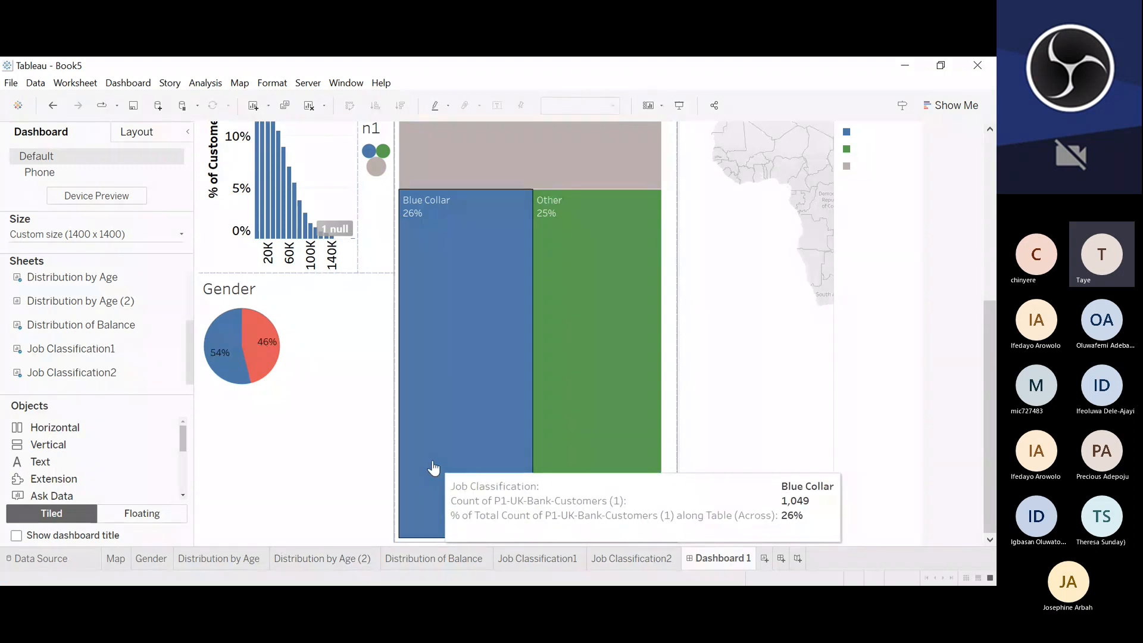
mouse_move(597, 470)
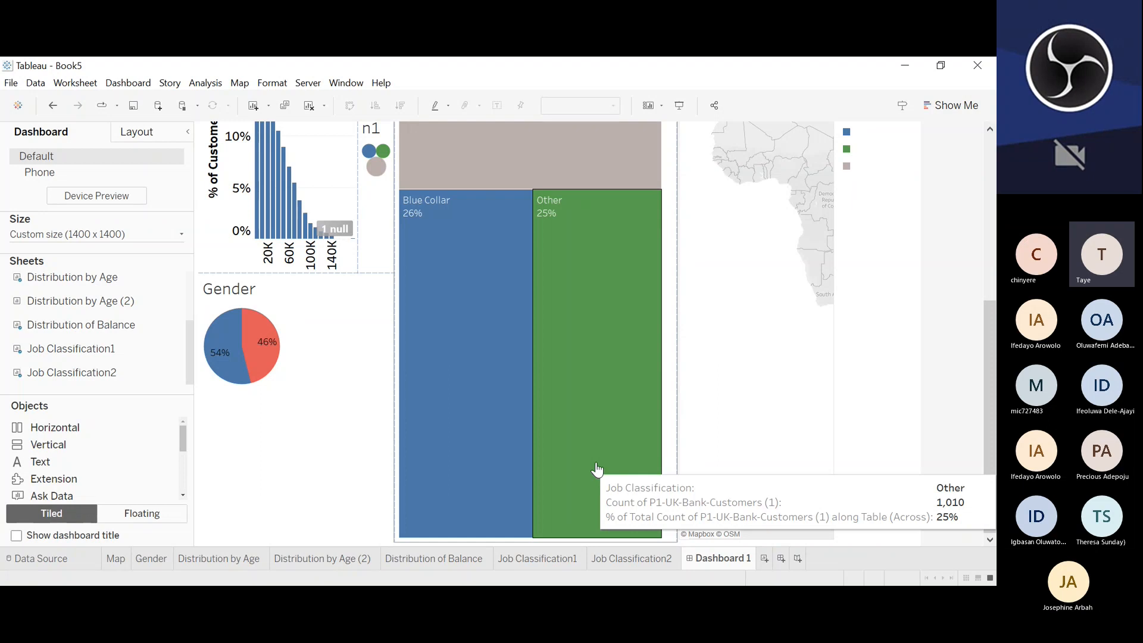
left_click(516, 420)
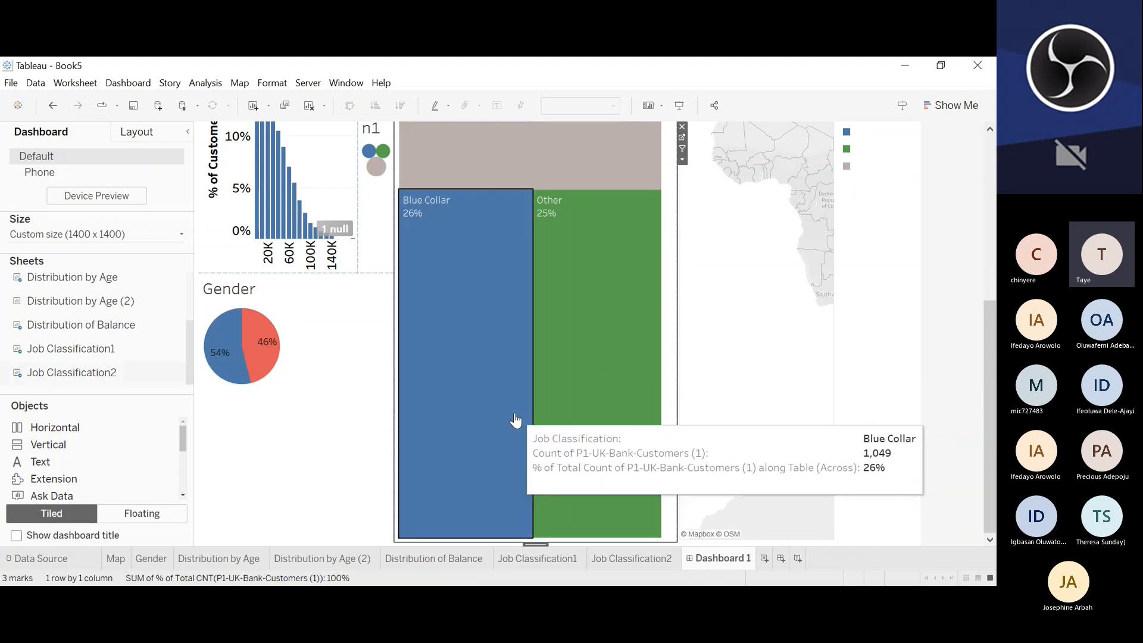
left_click(515, 421)
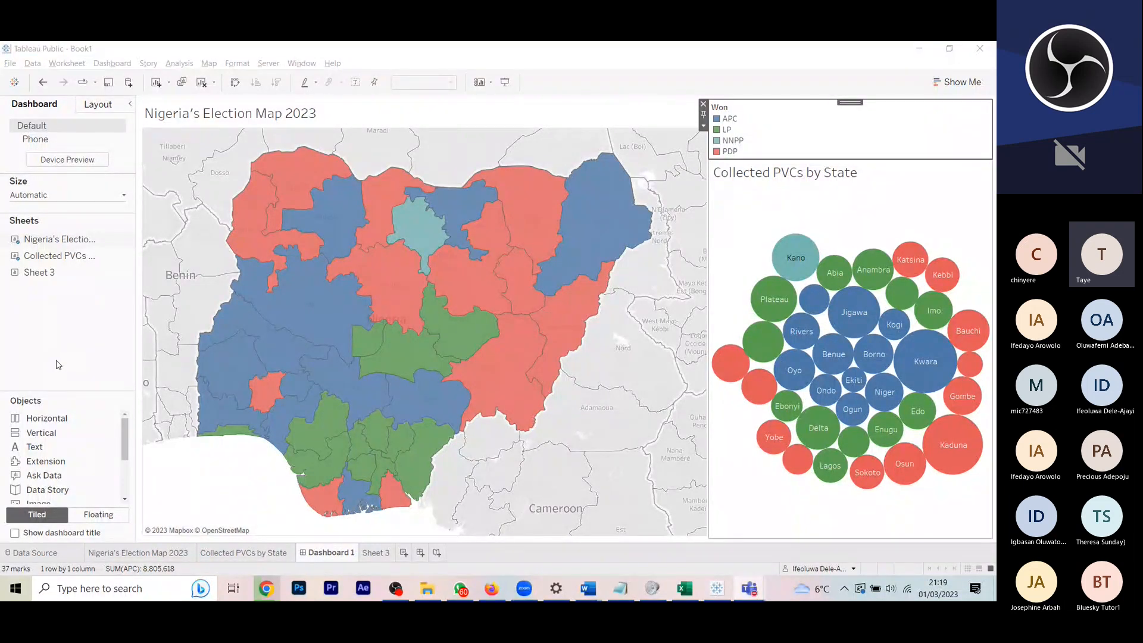
Step: Examine the state details for Niger and its neighbours on the Nigeria's Election Map 2023 chart
key("XF86AudioRaiseVolume")
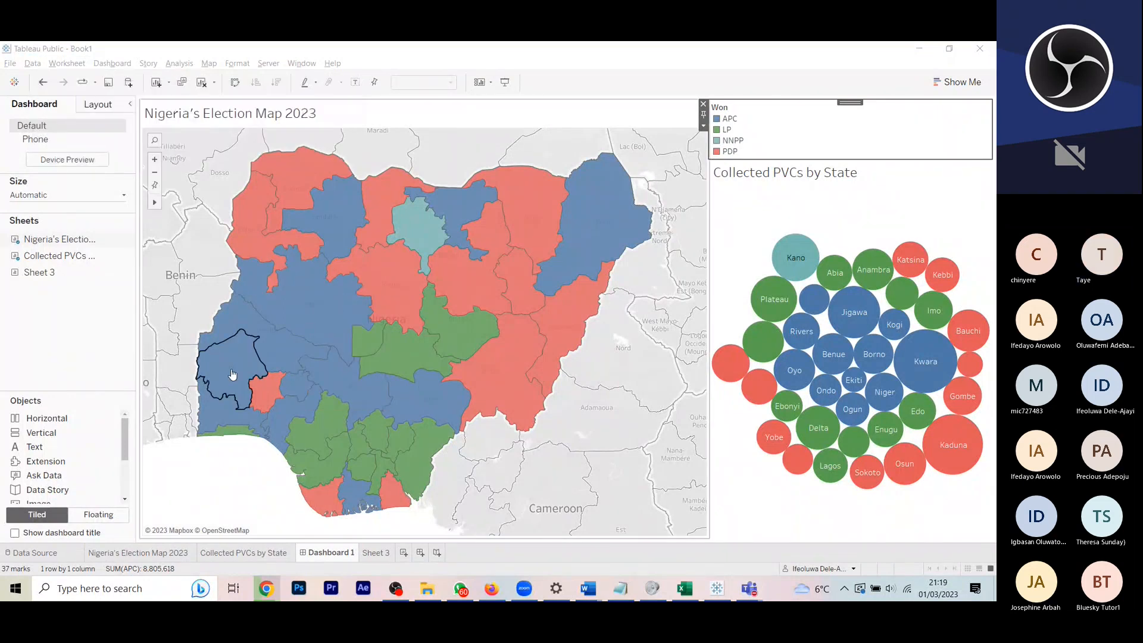
mouse_move(328, 314)
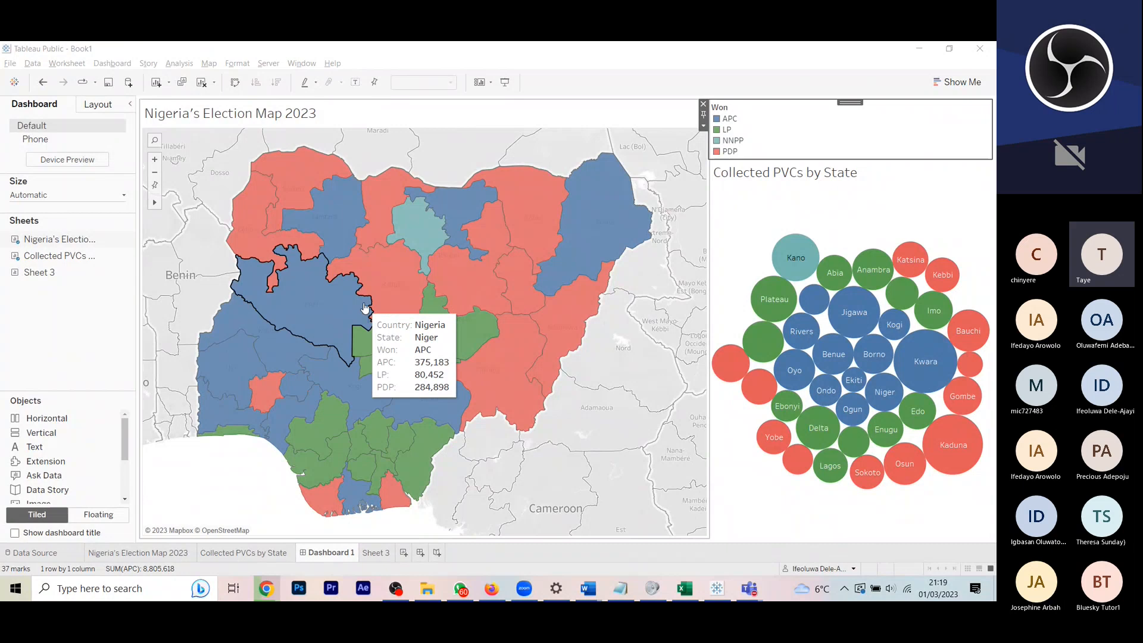
mouse_move(417, 351)
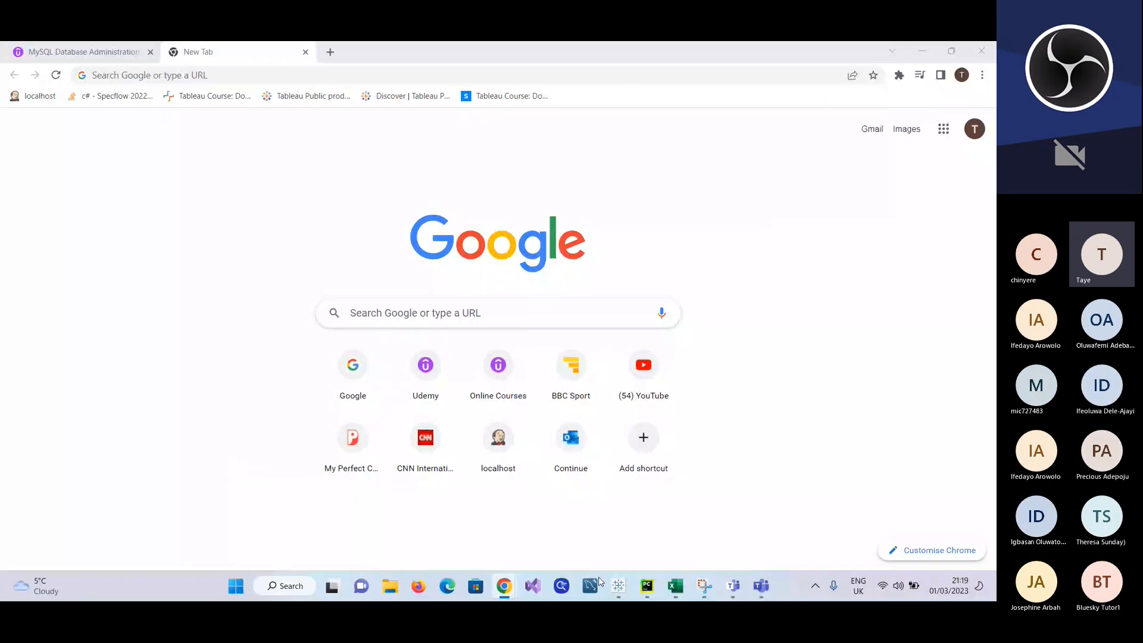
Step: Switch to the Book1 workbook in Tableau Public
left_click(636, 625)
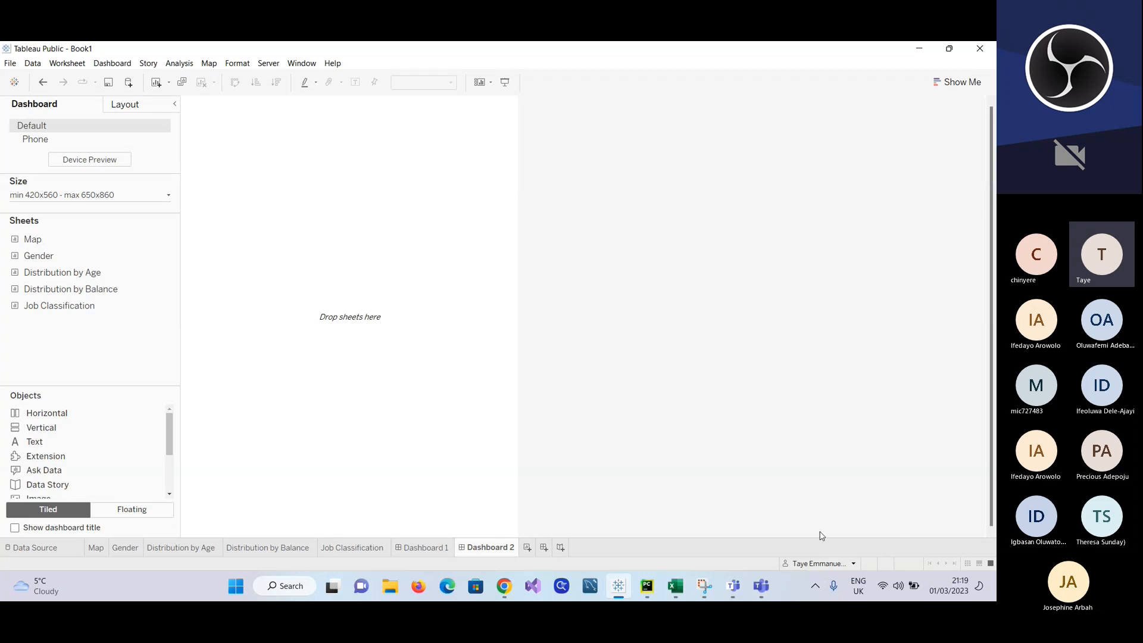
left_click(704, 586)
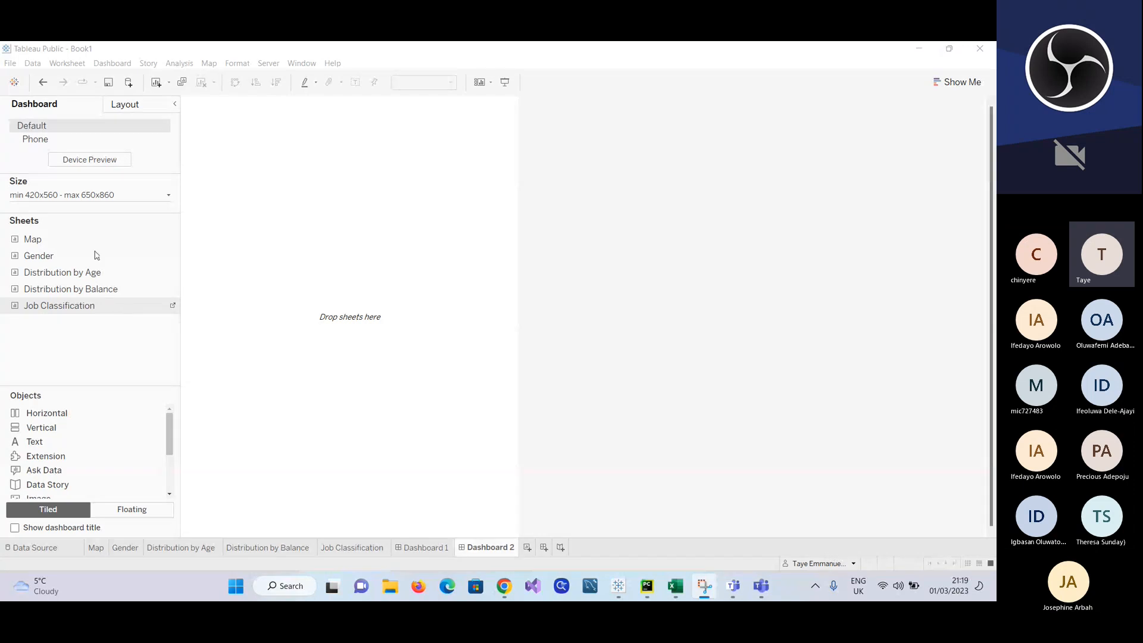
Step: Set the width range of Dashboard 2 to a 1020 px minimum and a 1120 px maximum
left_click(169, 197)
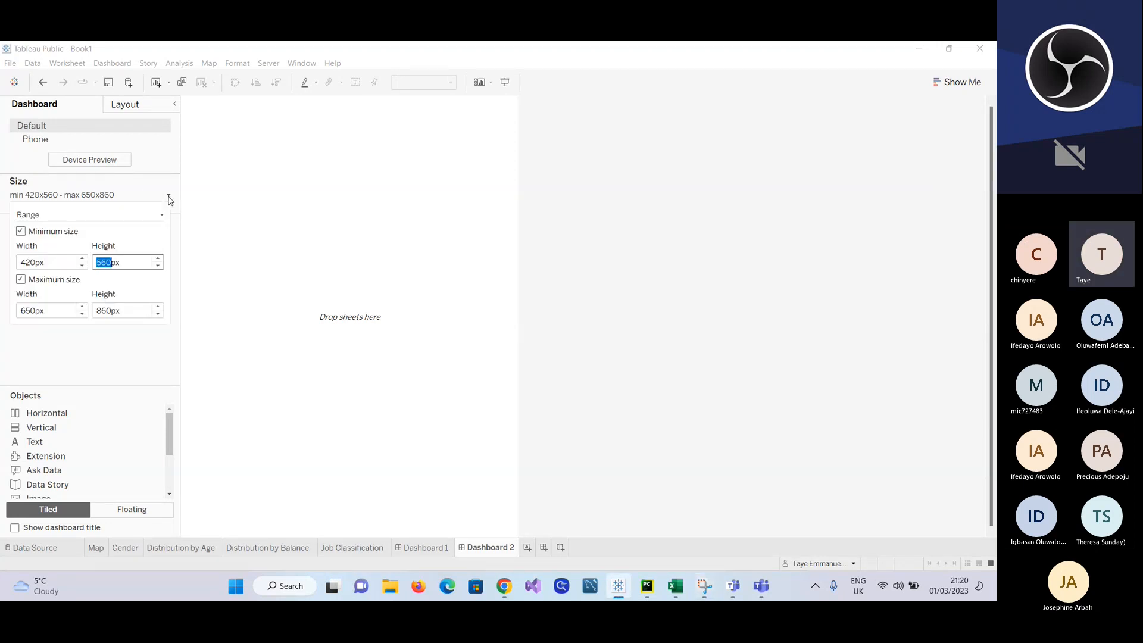
left_click(82, 259)
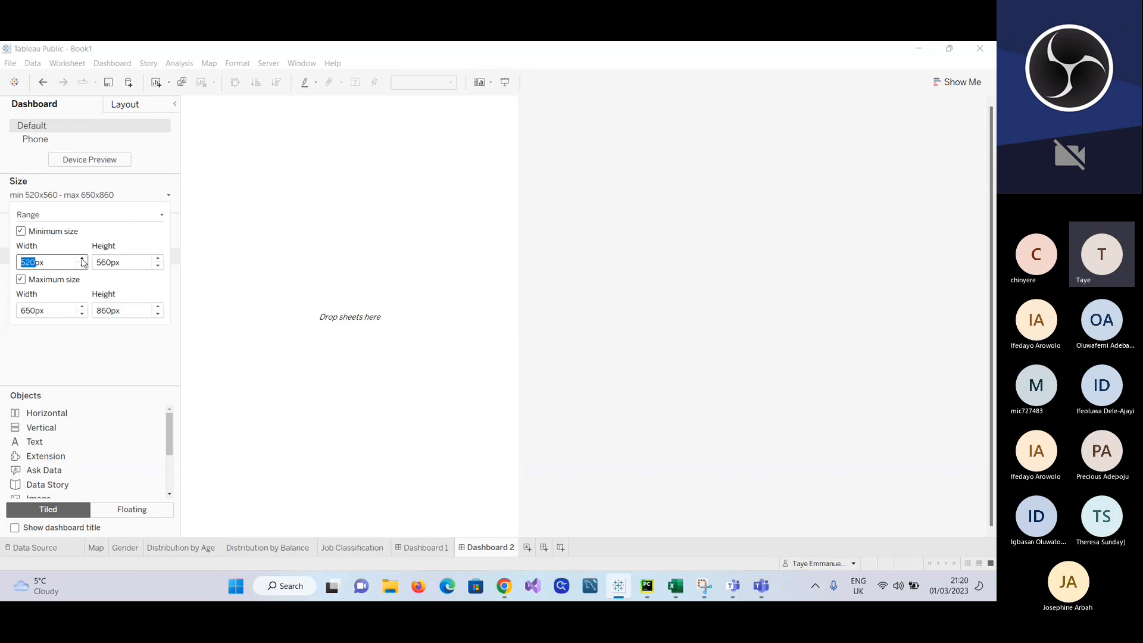
left_click(82, 259)
left_click(83, 259)
left_click(82, 259)
left_click(83, 259)
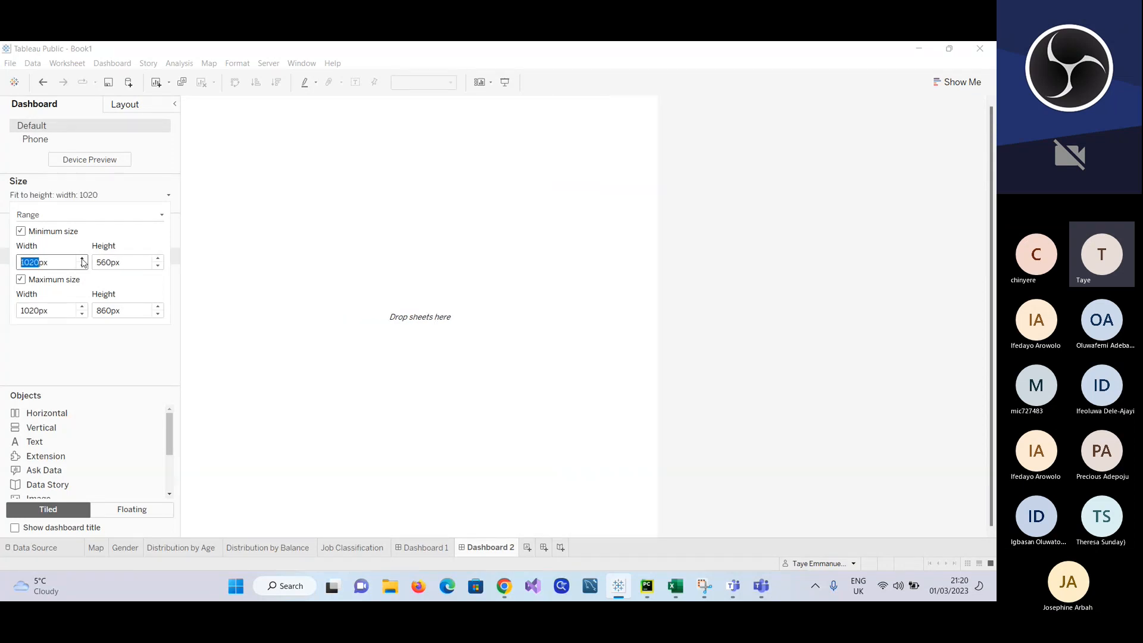
left_click(82, 258)
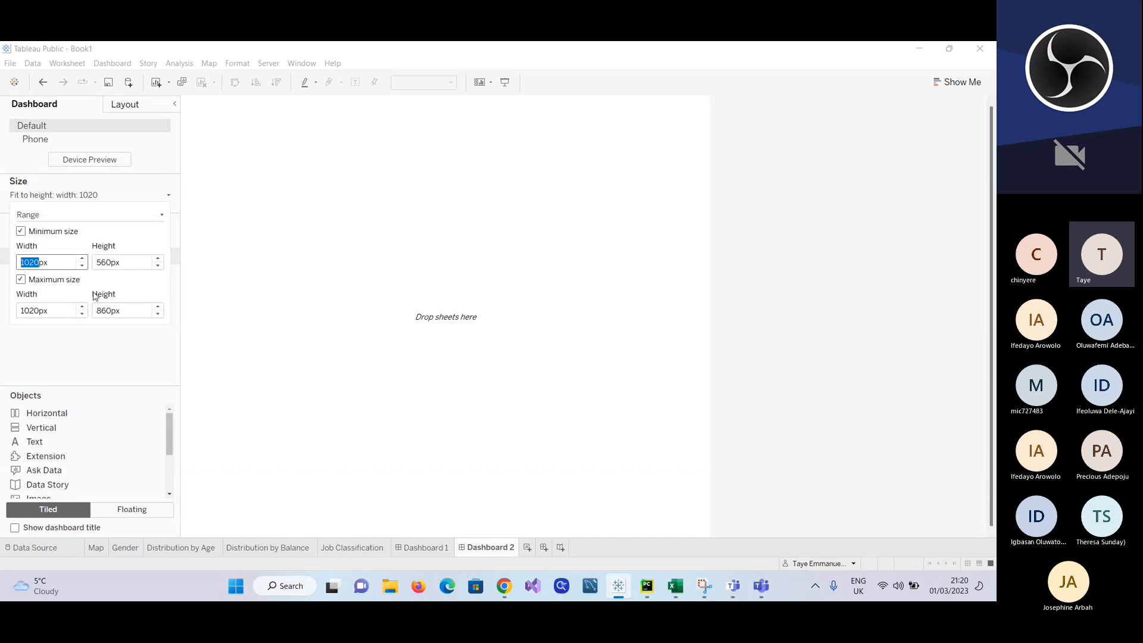
left_click(82, 259)
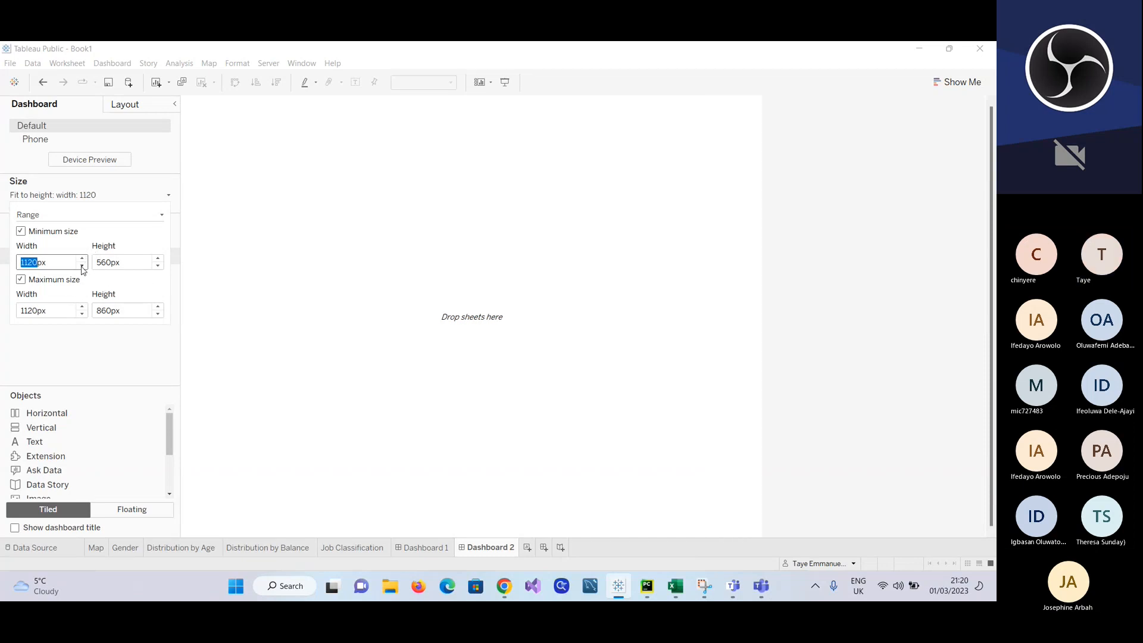
left_click(82, 266)
Step: Set both the minimum and maximum height of Dashboard 2 to 1060 px
left_click(158, 258)
left_click(157, 258)
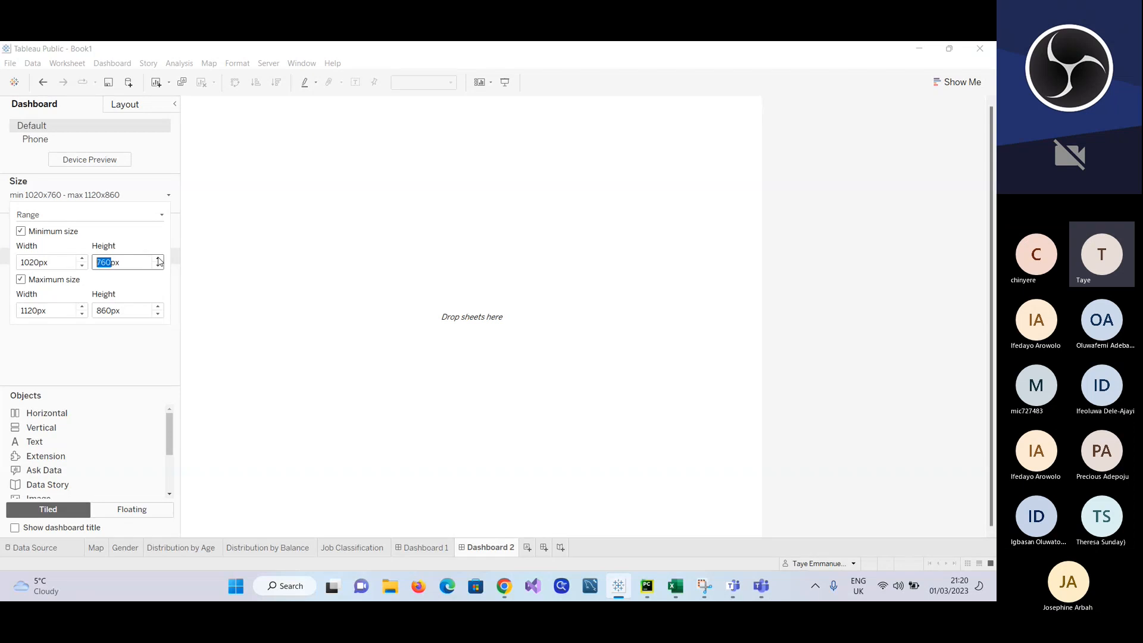
left_click(158, 258)
left_click(158, 258)
left_click(158, 258)
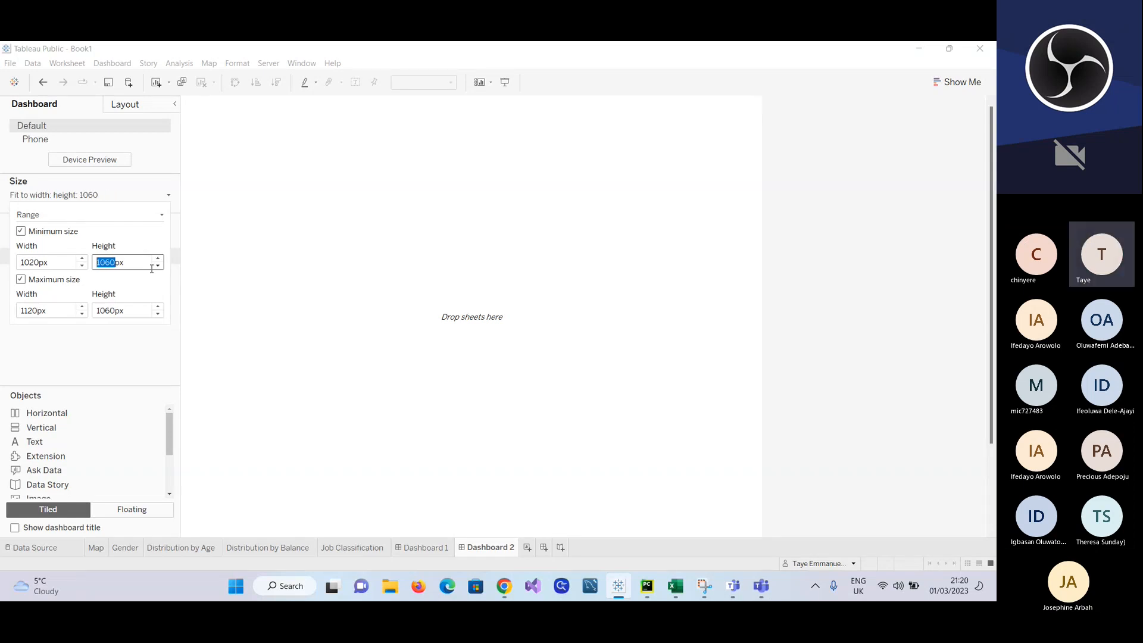
left_click(232, 328)
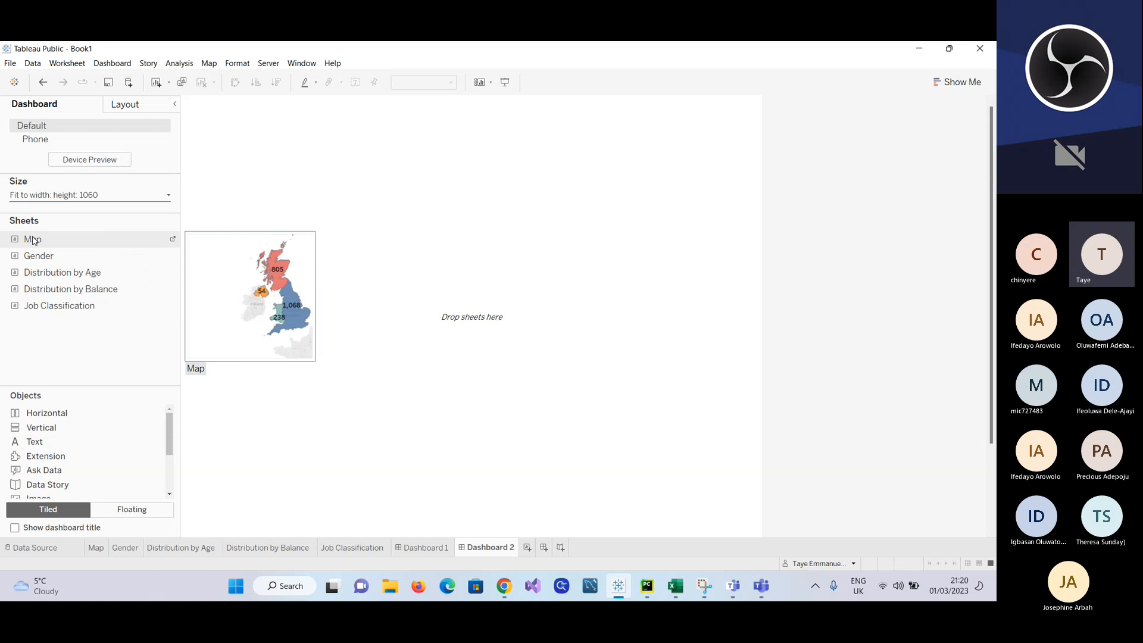
Step: Place the Map sheet on Dashboard 2 and check the map's extent on its own worksheet
left_click_drag(32, 239, 271, 228)
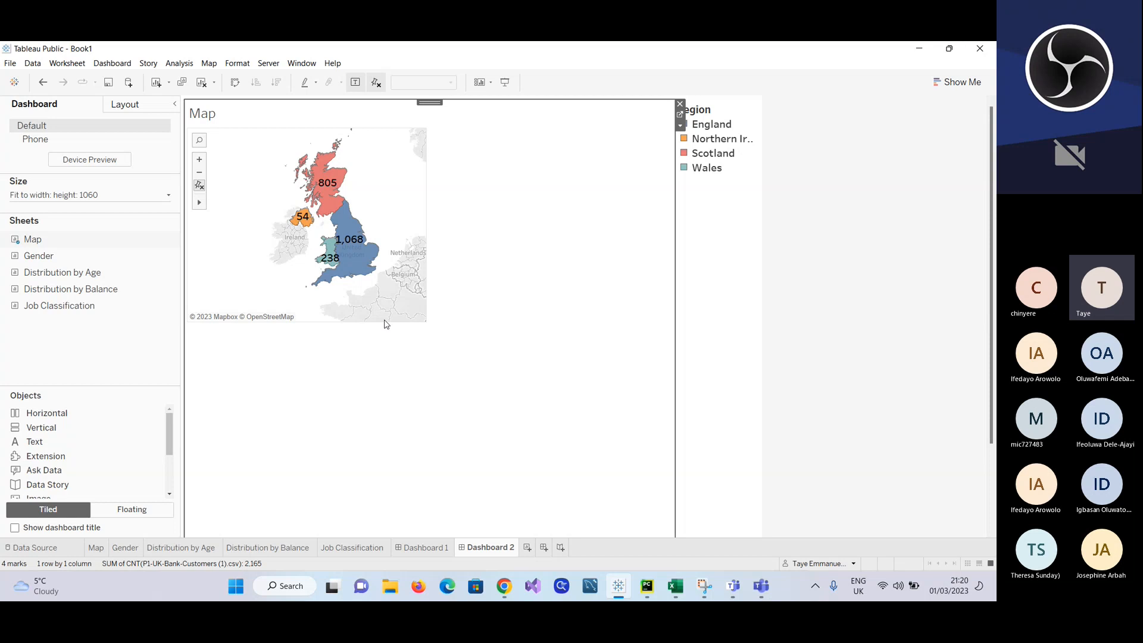
left_click(96, 548)
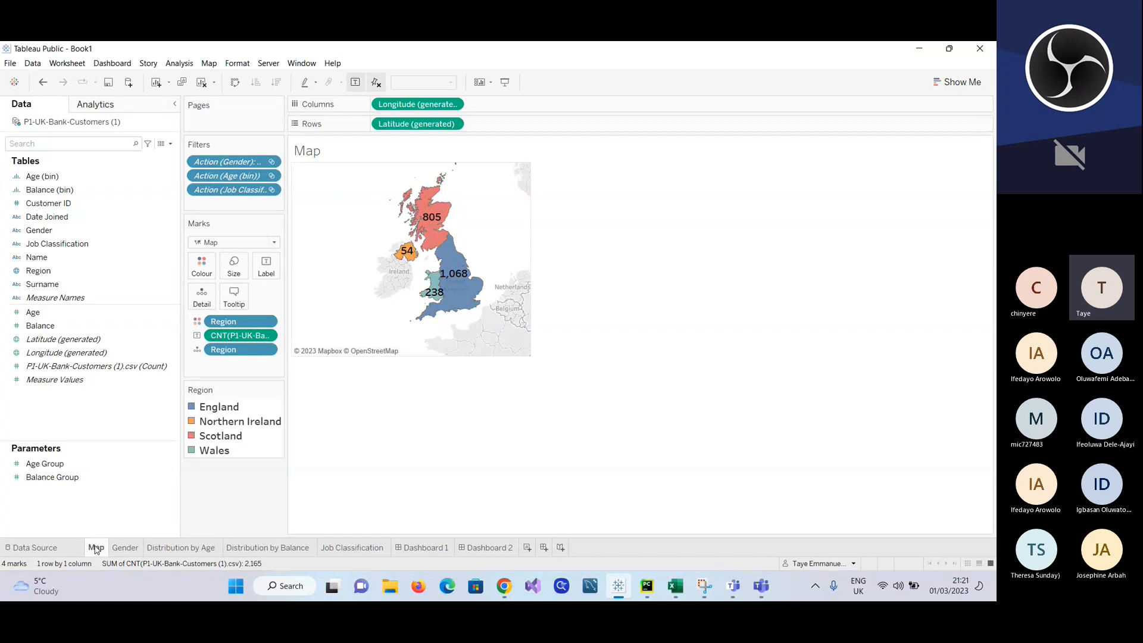
mouse_move(96, 548)
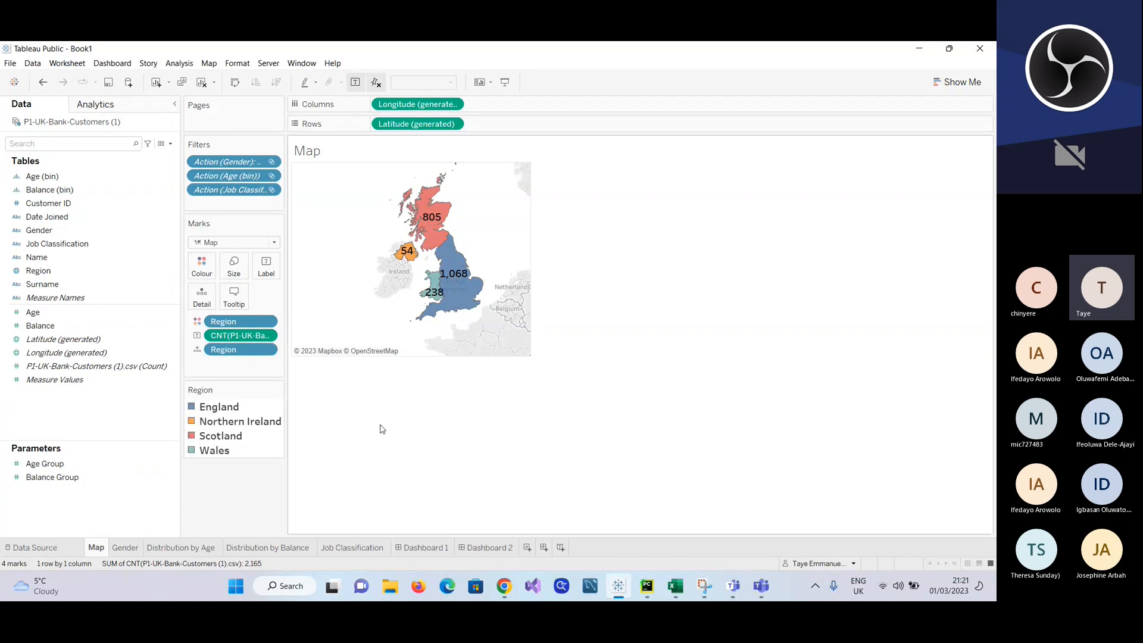
mouse_move(476, 262)
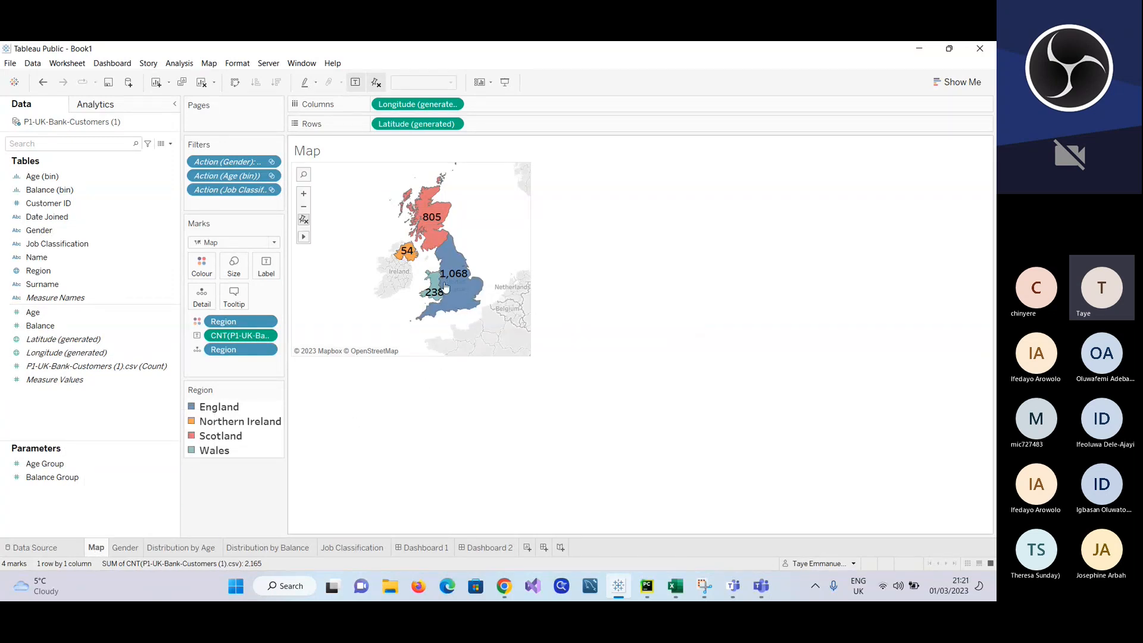
Step: Delete Dashboard 2 and place the Map sheet on the empty Dashboard 1
left_click(415, 548)
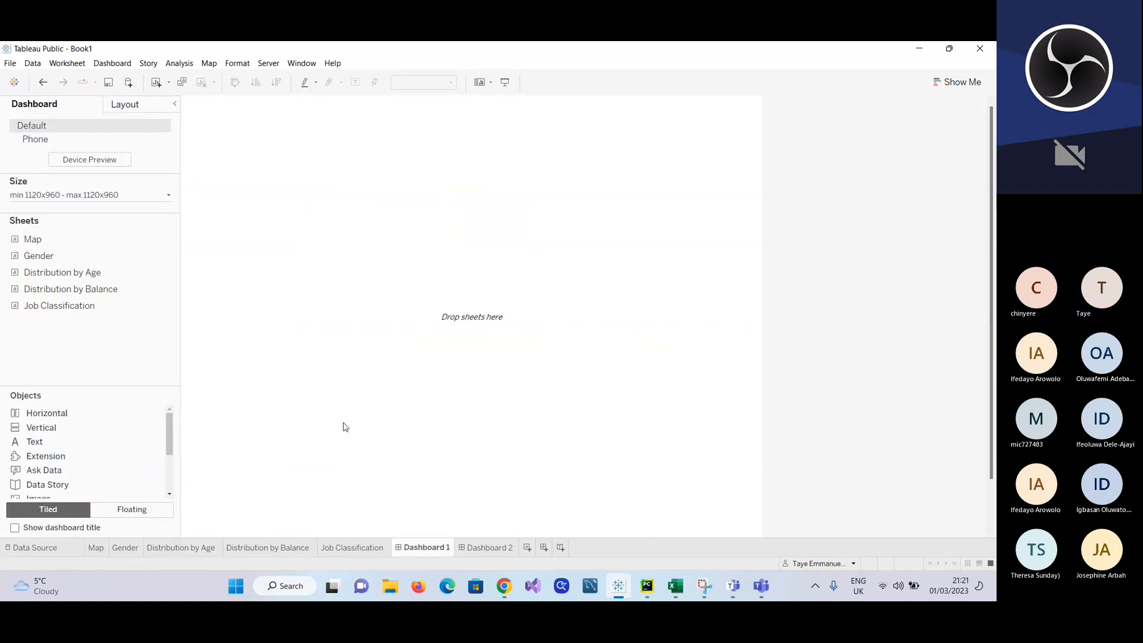
left_click(475, 548)
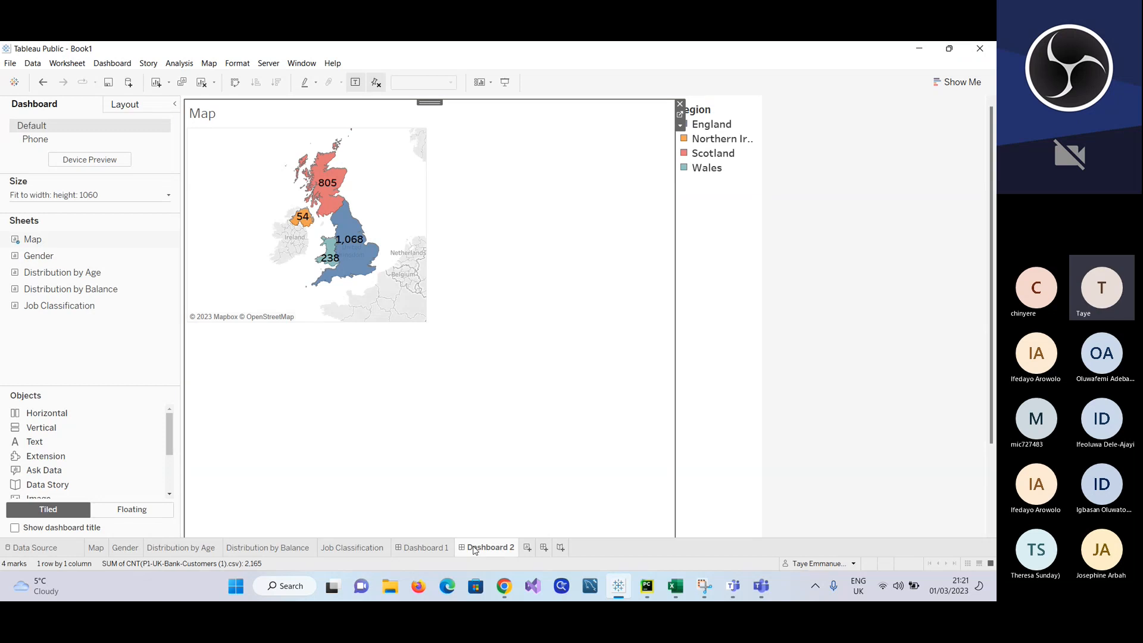
right_click(475, 548)
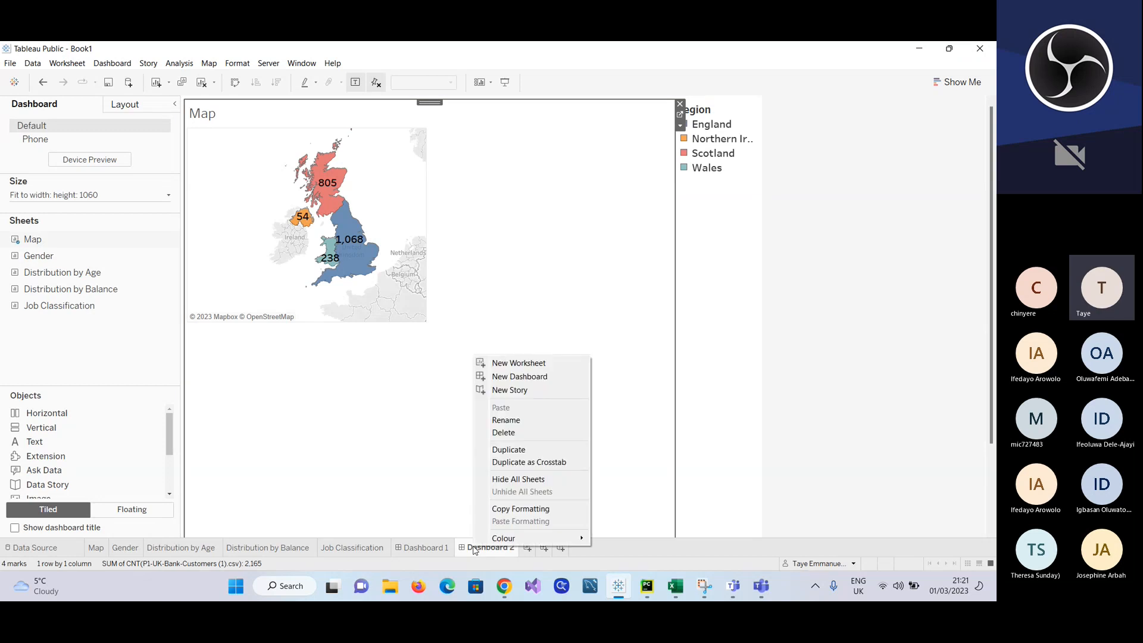
left_click(515, 434)
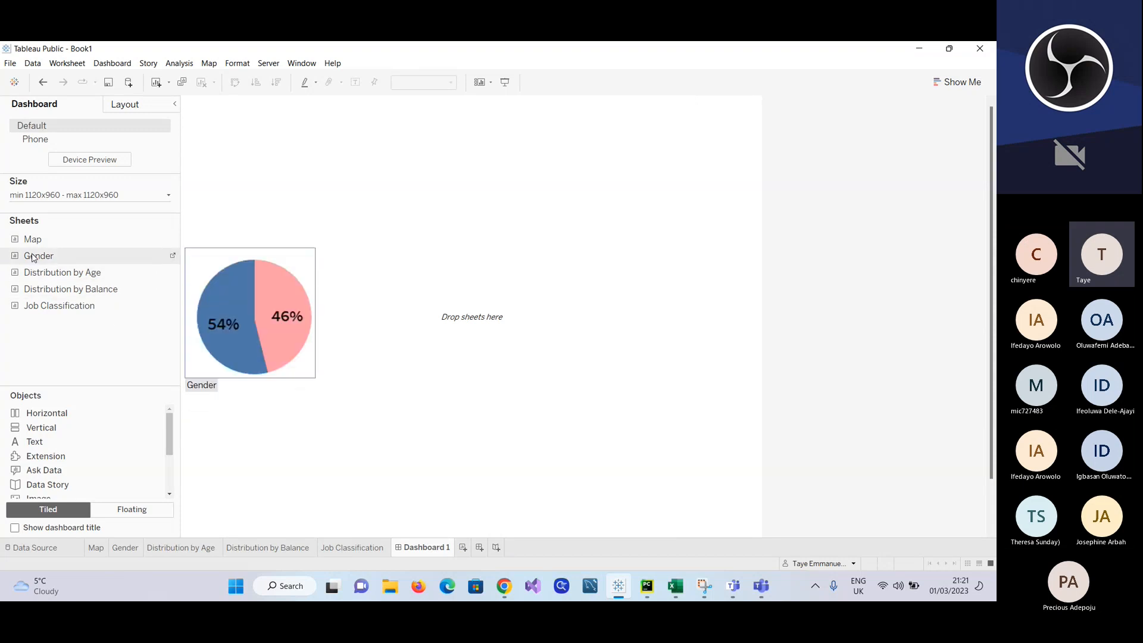
mouse_move(34, 244)
left_mouse_down()
mouse_move(327, 281)
mouse_move(314, 268)
left_mouse_up()
Step: Enlarge the map on the Map worksheet by extending its outer edges in width and height
left_click(96, 547)
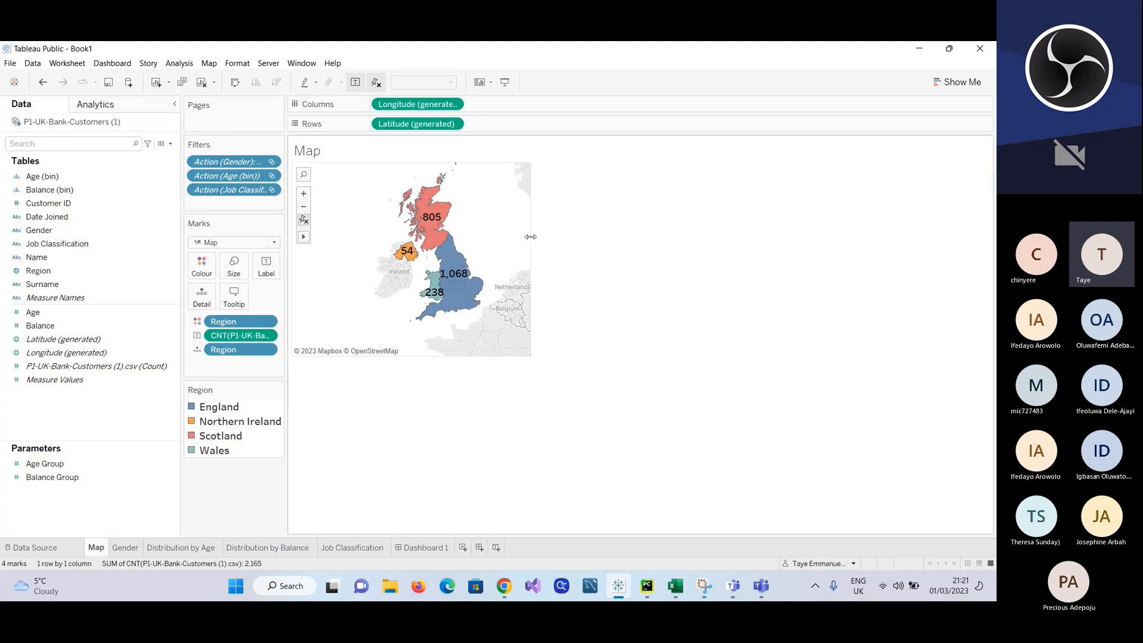
left_click_drag(531, 241, 615, 256)
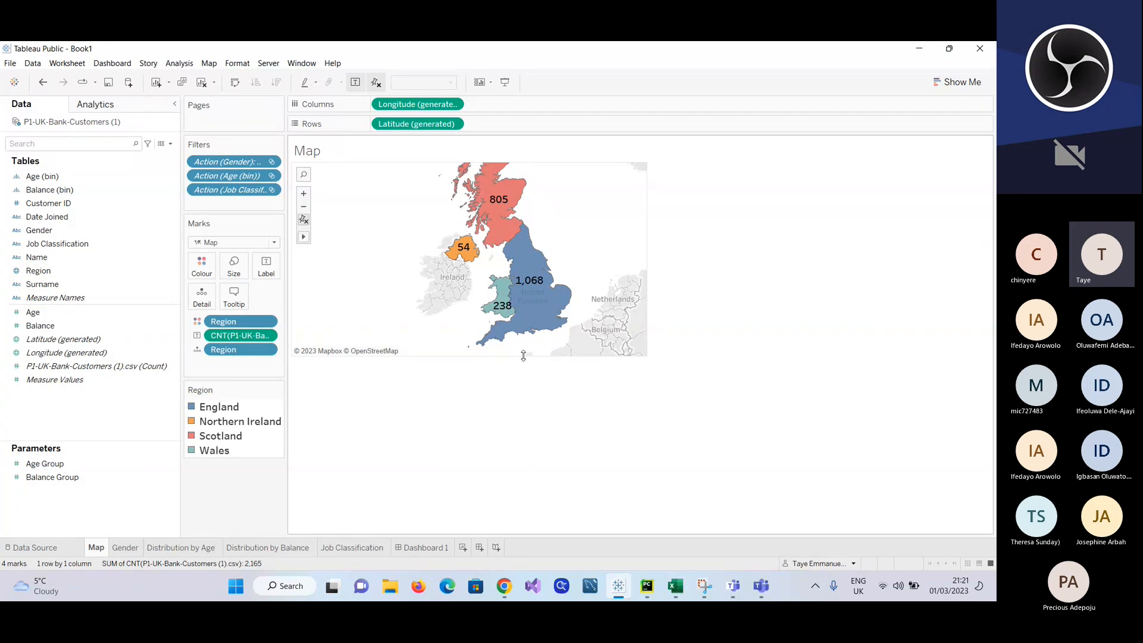
left_click_drag(525, 357, 528, 521)
Step: Zoom the map out and pan it to show Europe and Africa together with the UK regions
scroll(568, 452, "down", 1)
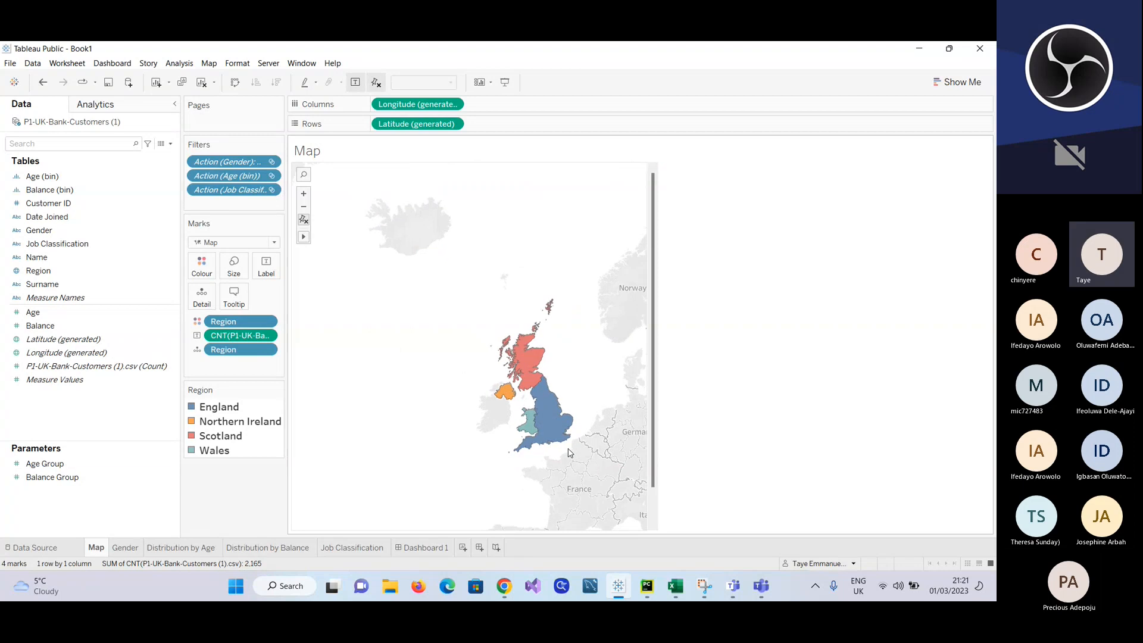
scroll(569, 452, "down", 1)
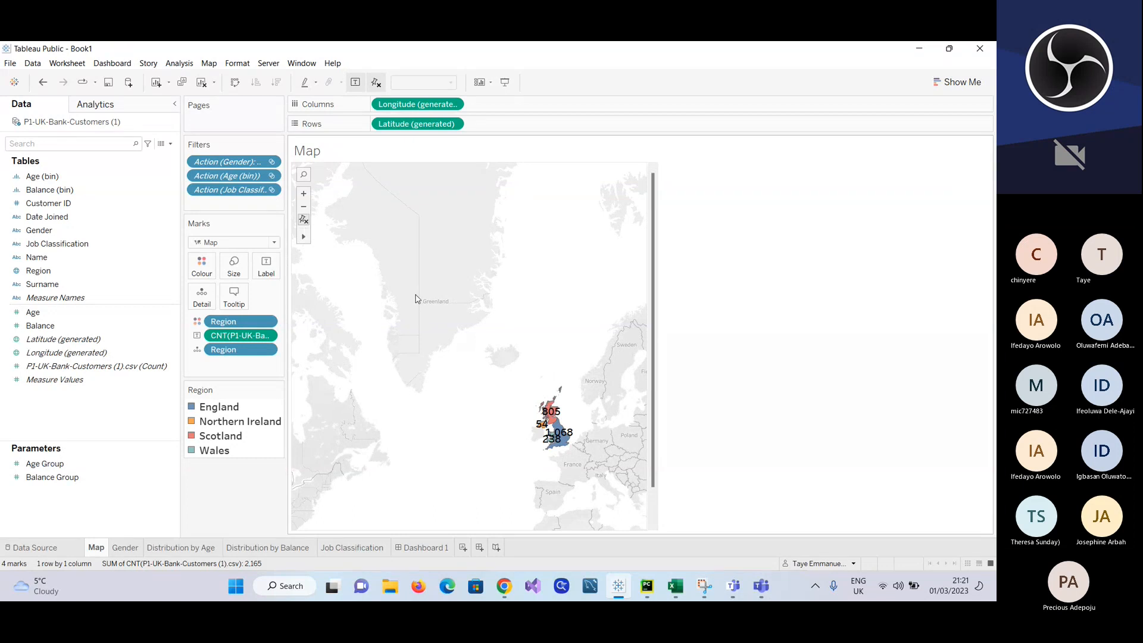
left_click_drag(415, 299, 335, 111)
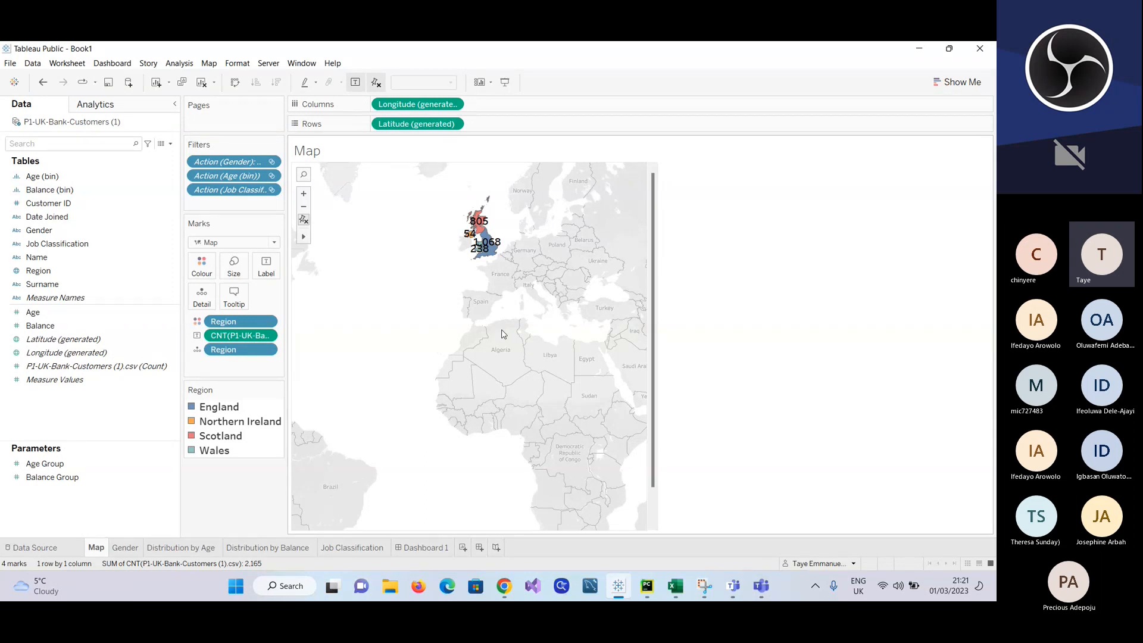
scroll(502, 334, "up", 5)
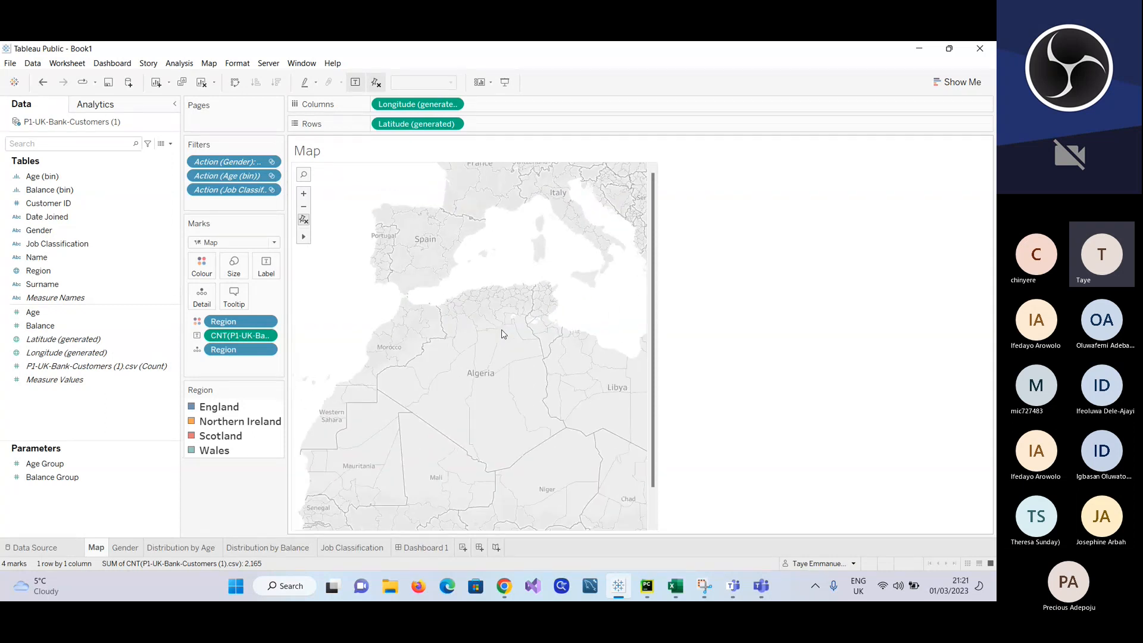
scroll(502, 334, "down", 2)
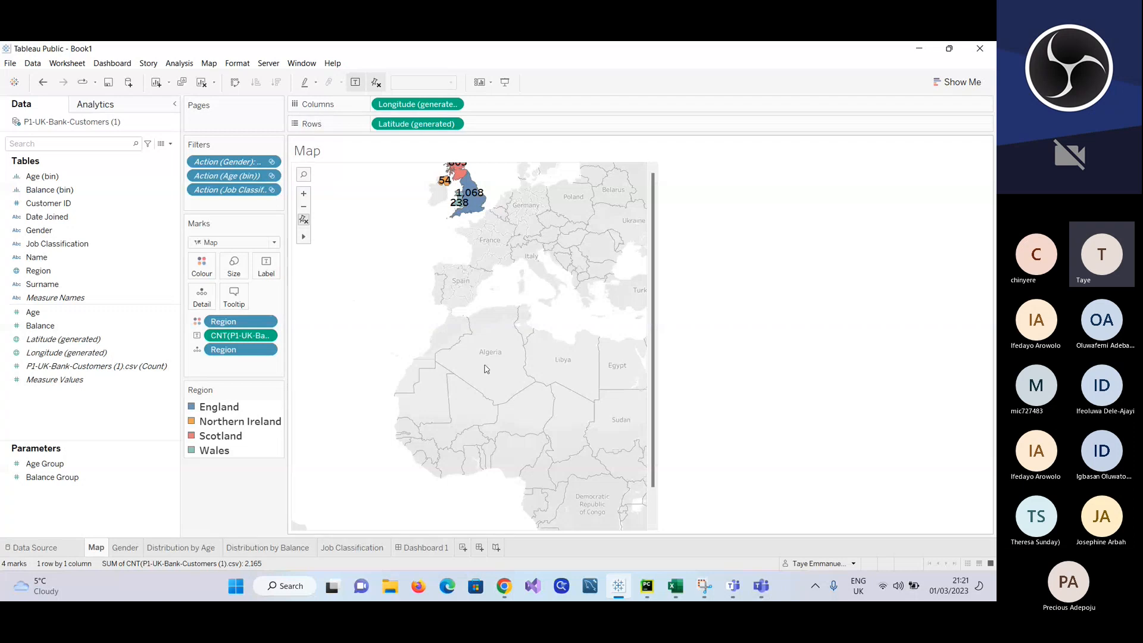
Step: Zoom the map in with the Zoom Area tool near Spain and readjust its scale
mouse_move(308, 237)
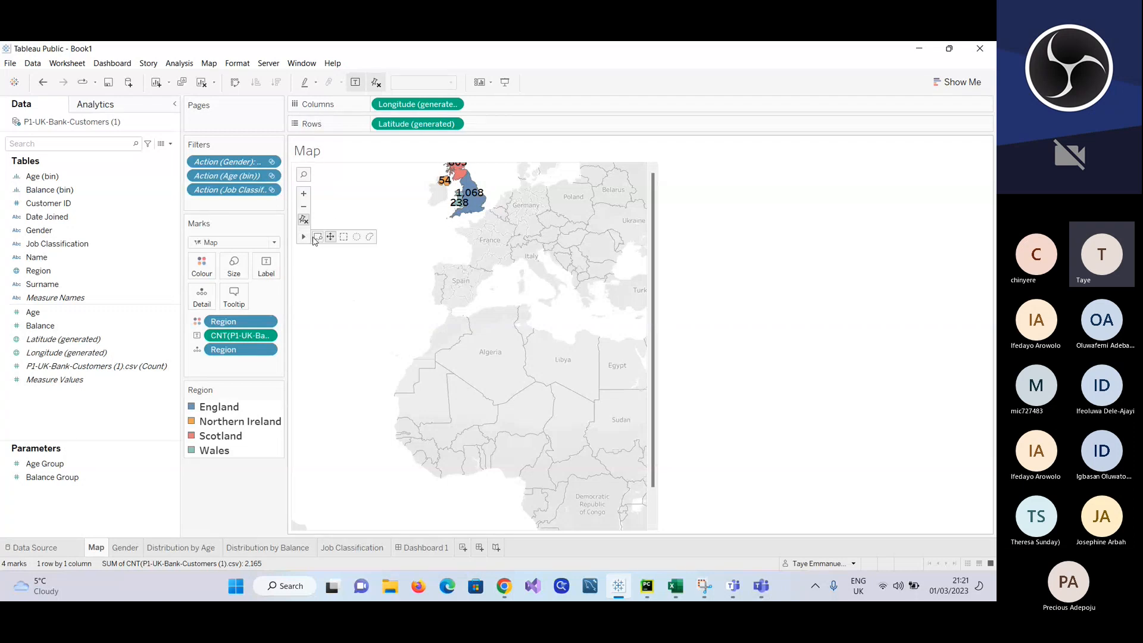
left_click(317, 237)
left_click(432, 277)
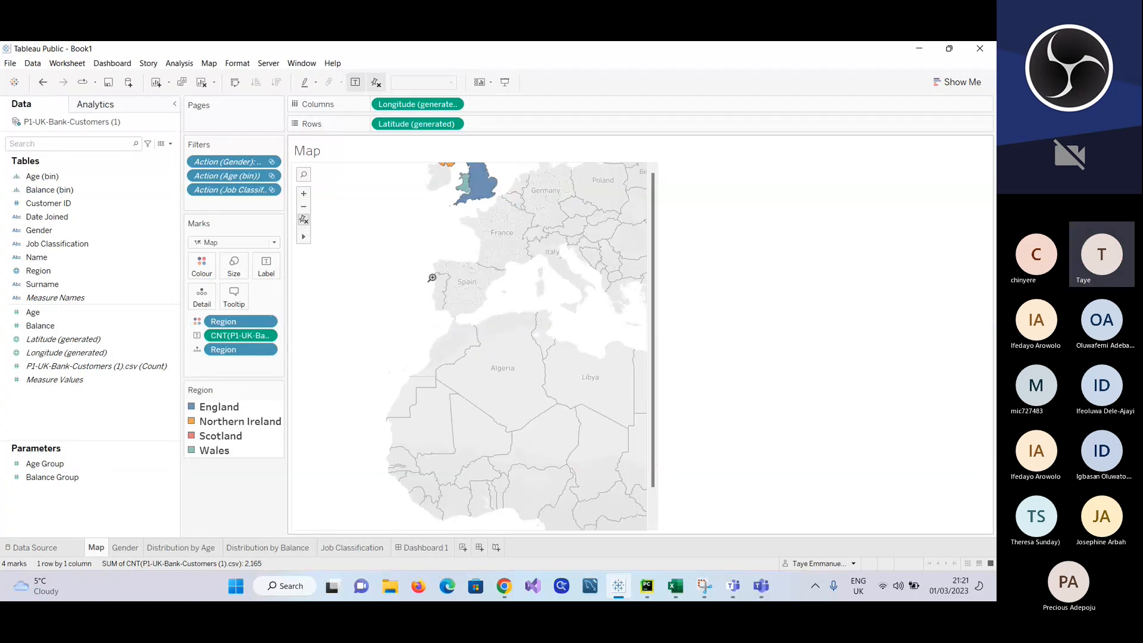
scroll(432, 278, "up", 5)
scroll(432, 278, "down", 6)
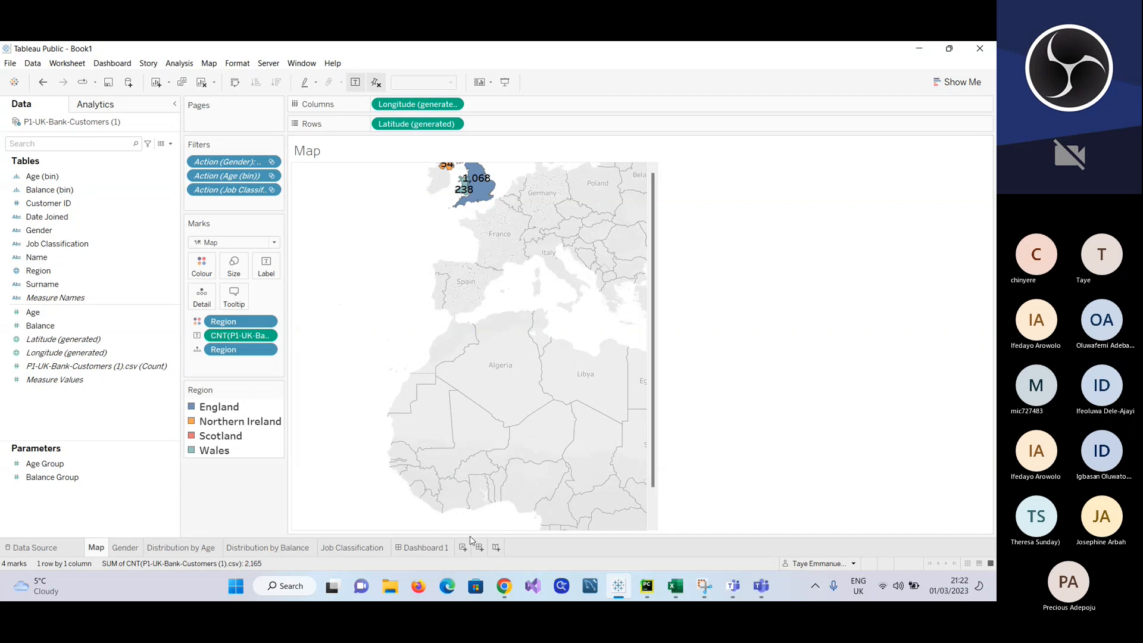
Step: Compare the enlarged map on Dashboard 1 with the one on the Map worksheet
left_click(429, 551)
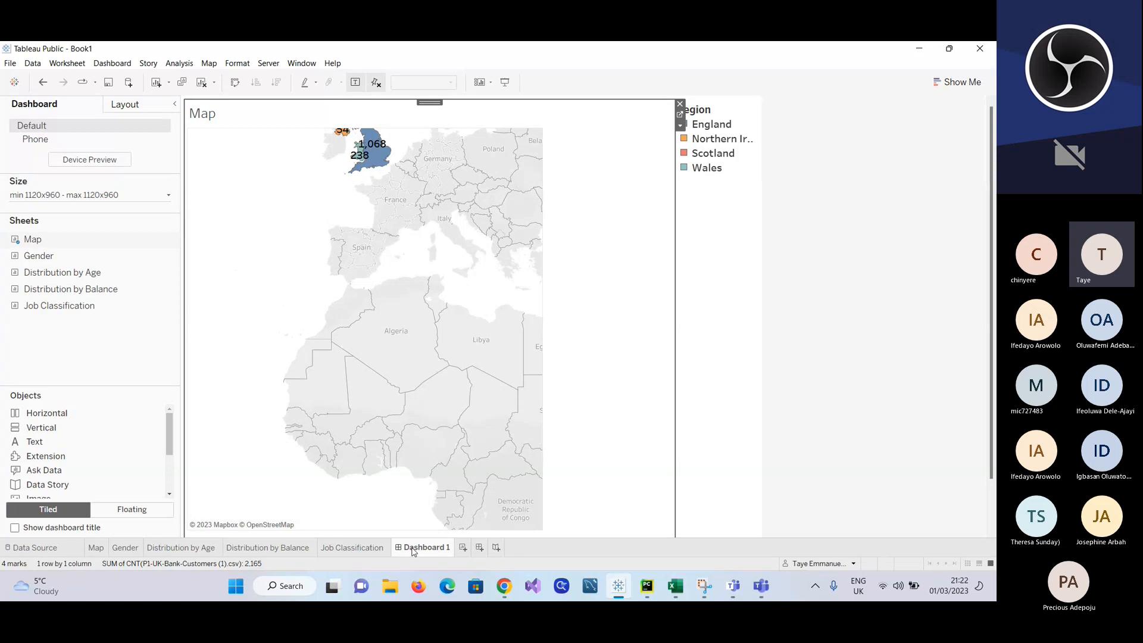
mouse_move(413, 551)
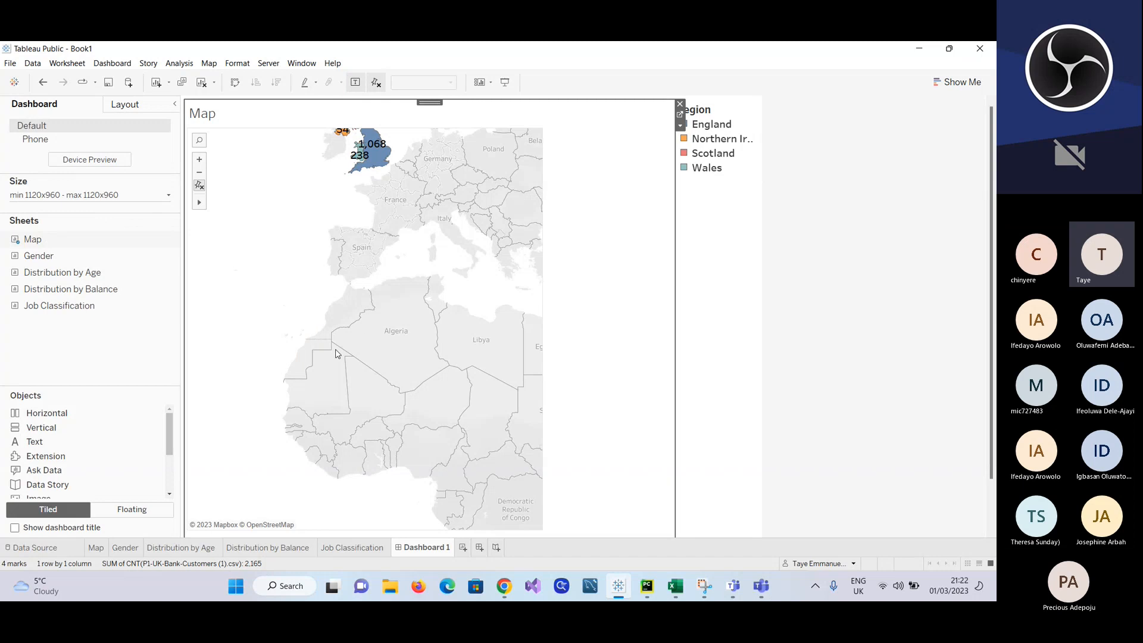
left_click(98, 550)
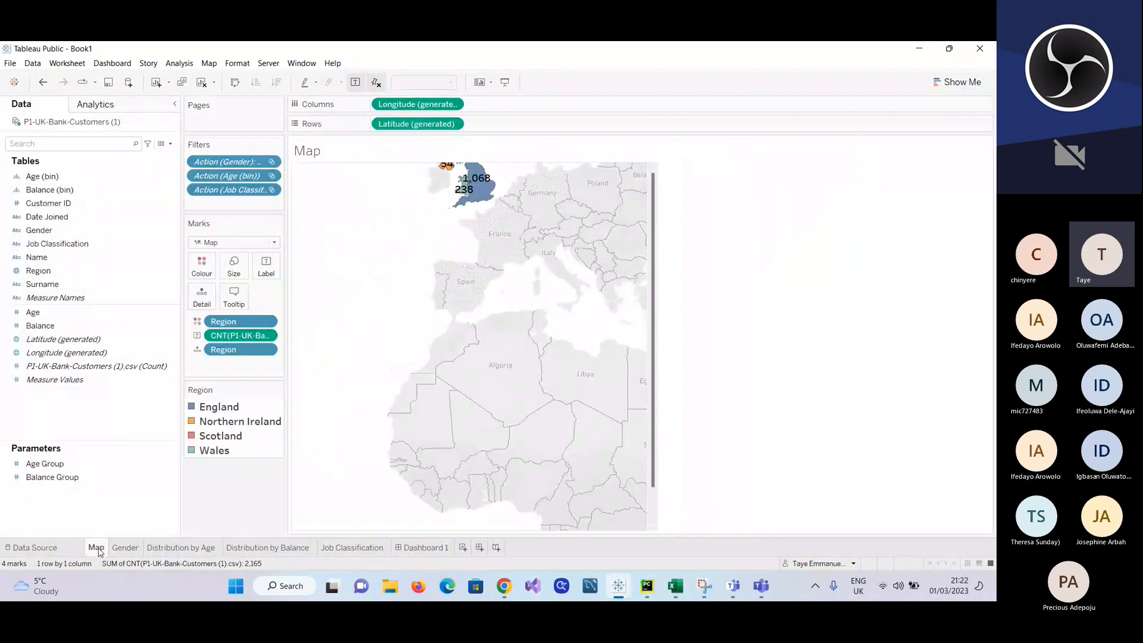
Step: Set Dashboard 1's minimum width to 1020 px and its minimum and maximum height to 1060 px
left_click(424, 551)
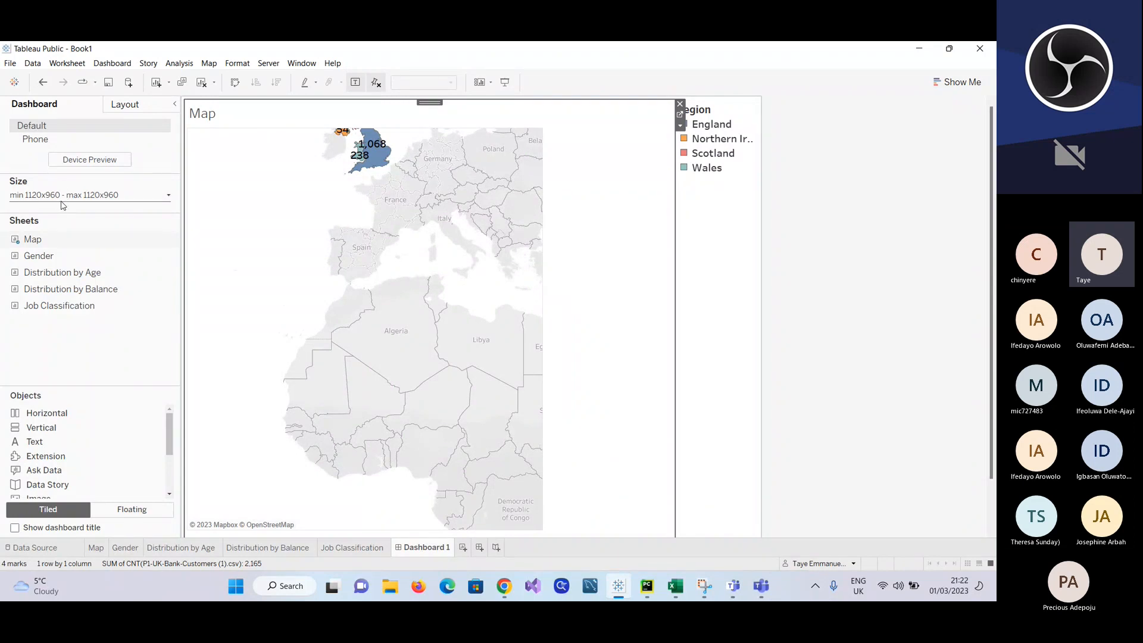
left_click(168, 196)
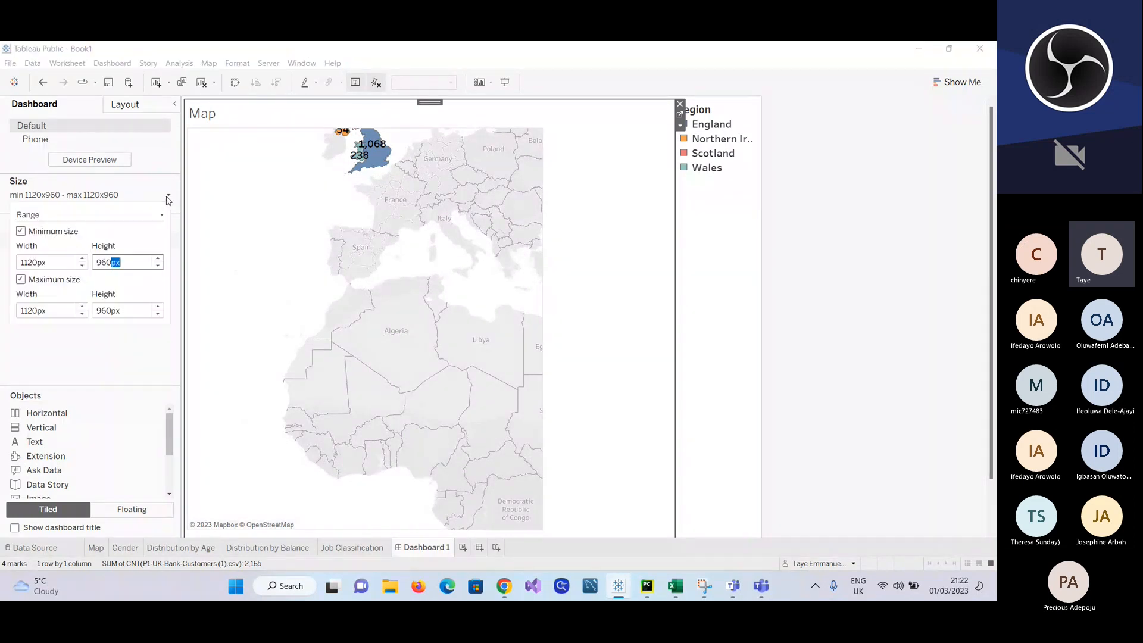
left_click(82, 266)
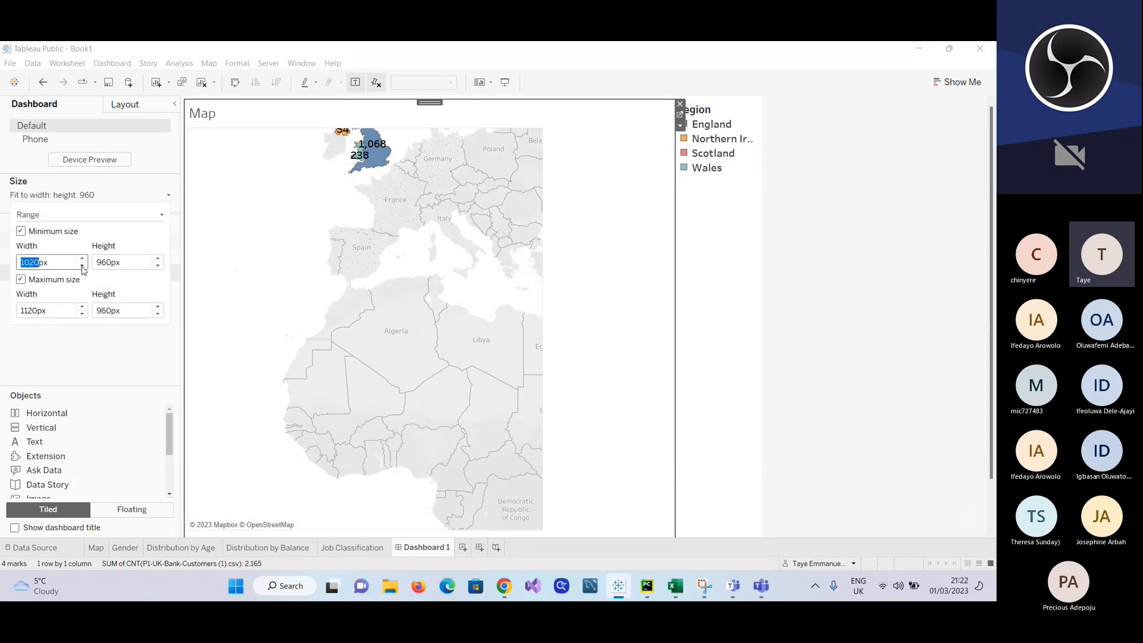
left_click(158, 259)
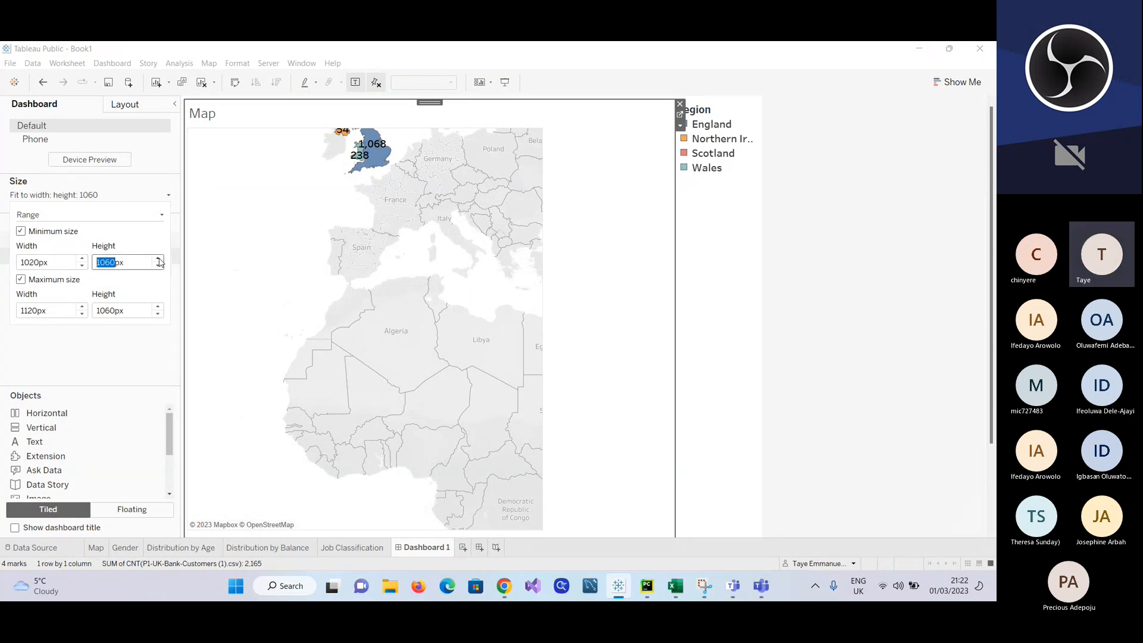
Step: Review the minimum and maximum size settings of Dashboard 1
left_click(231, 322)
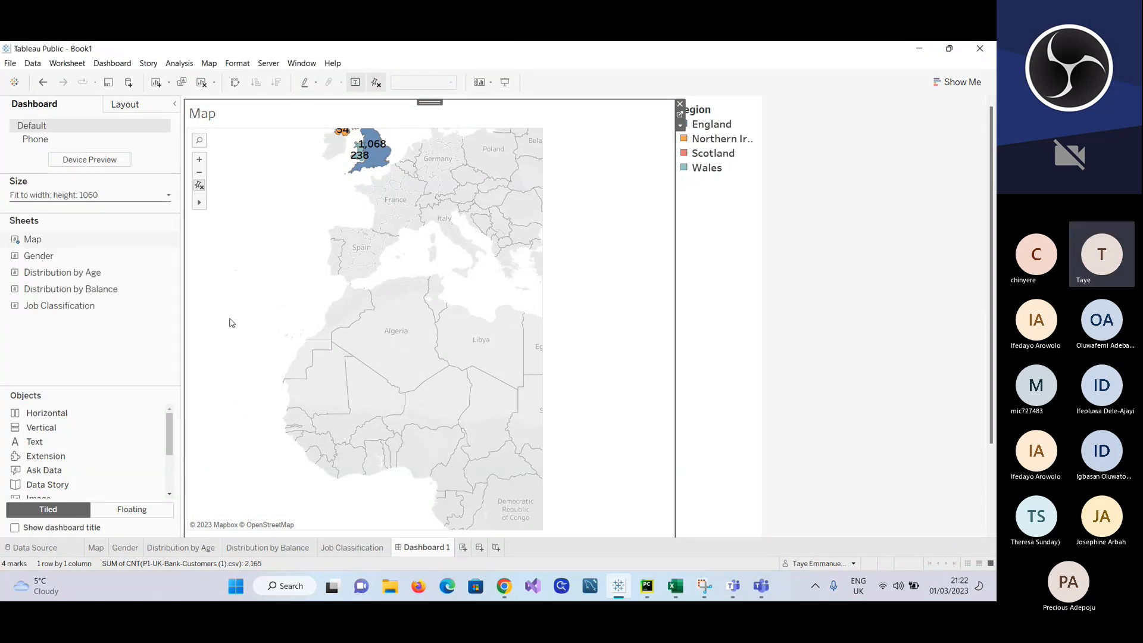
left_click(169, 198)
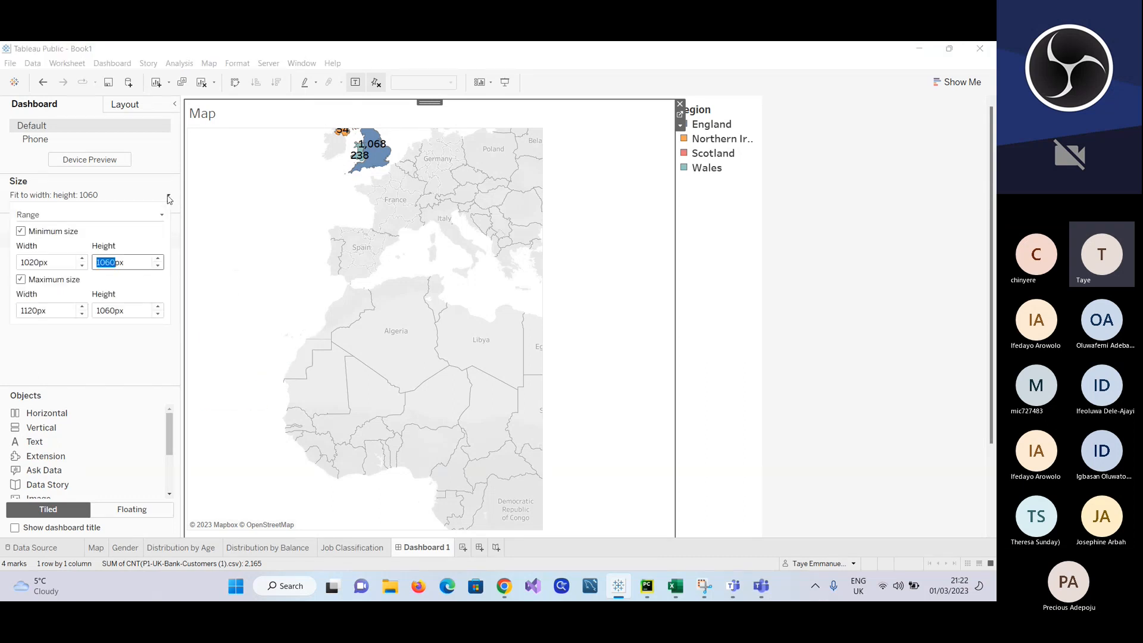
left_click(173, 293)
left_click(174, 292)
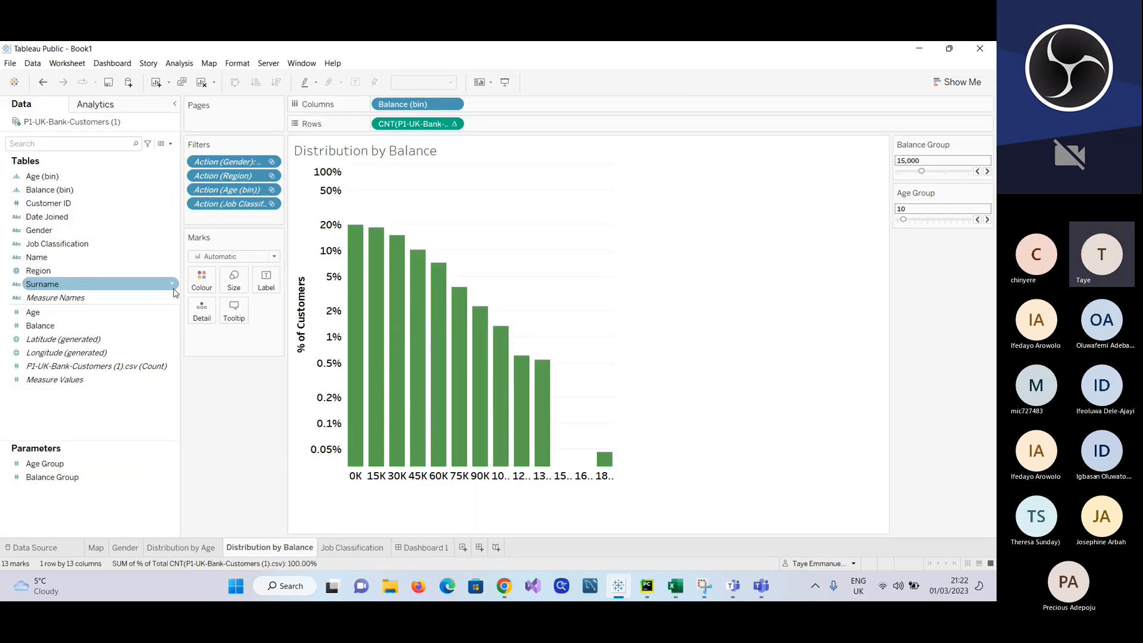
left_click(424, 548)
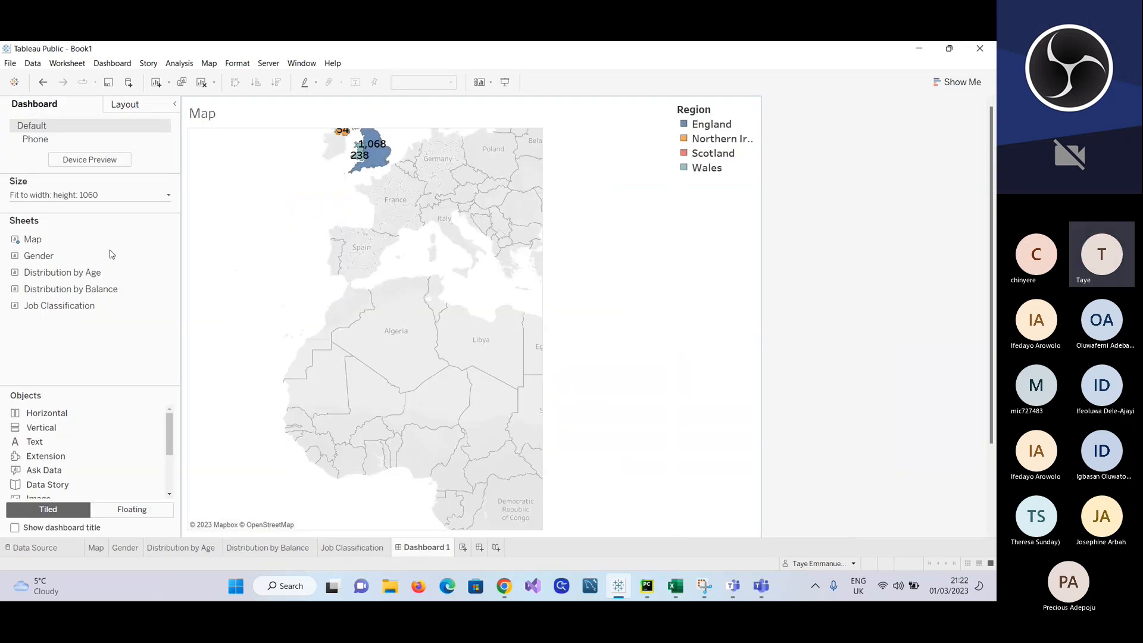
left_click(167, 195)
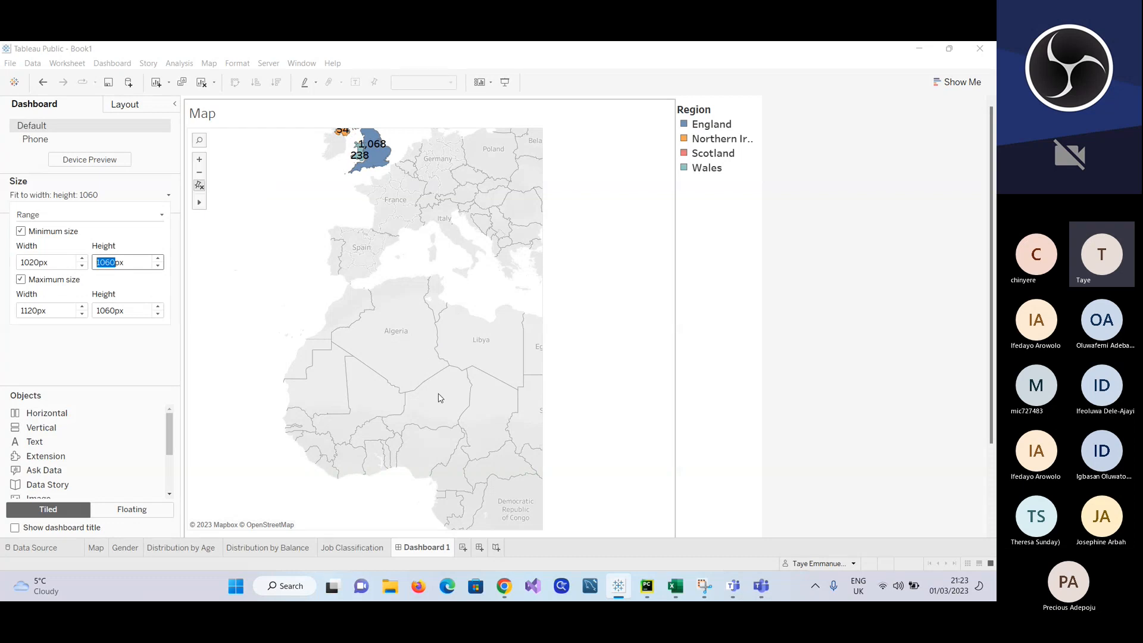
Step: On the Map worksheet, enlarge the map around Spain and northwest Africa with the Zoom Area tool
left_click(97, 547)
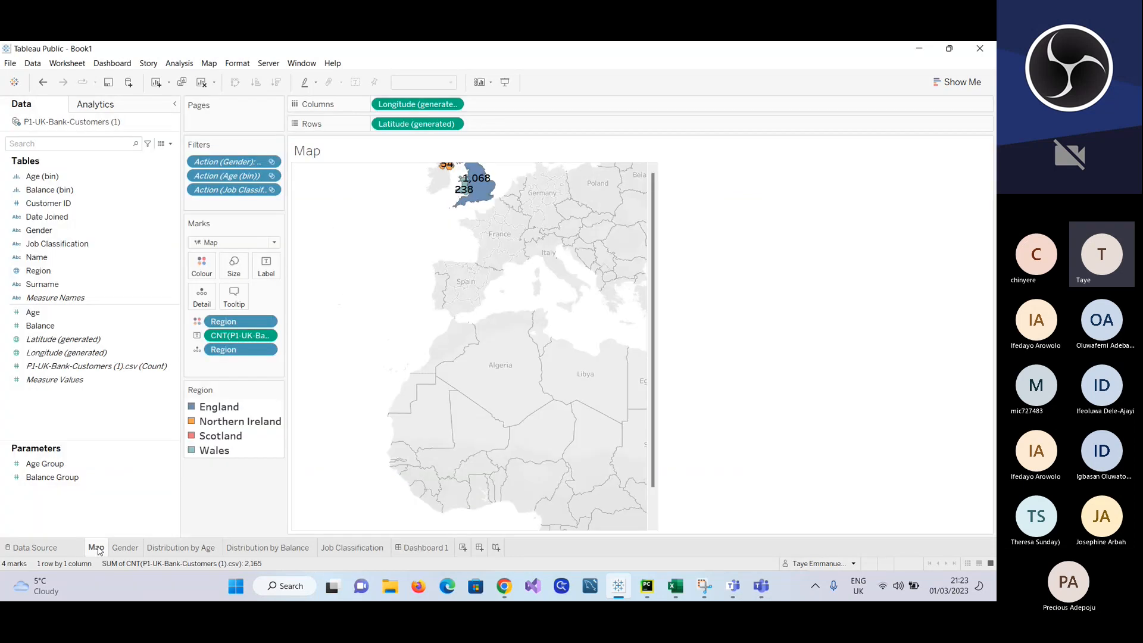
left_click(423, 308)
scroll(423, 309, "down", 2)
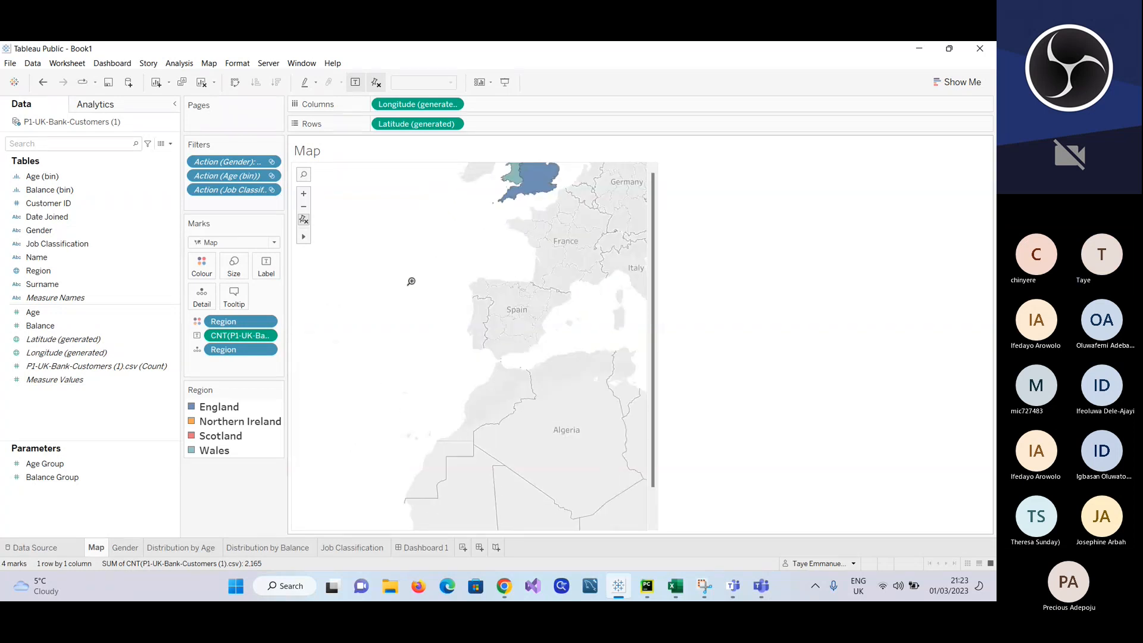
right_click(398, 308)
right_click(396, 303)
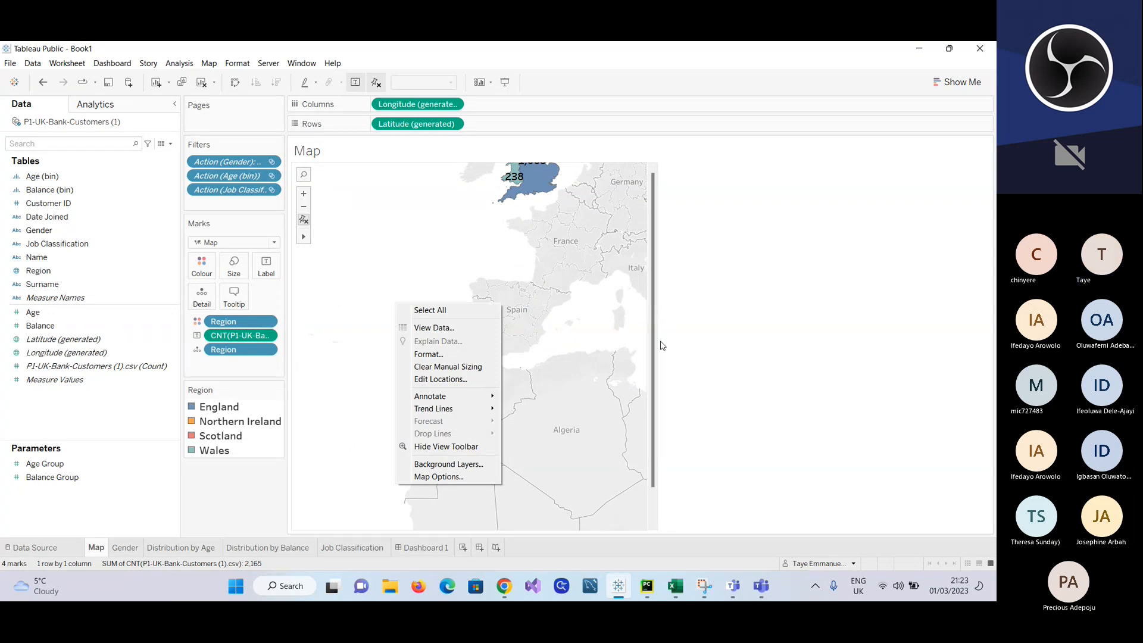
left_click(493, 530)
scroll(476, 526, "up", 5)
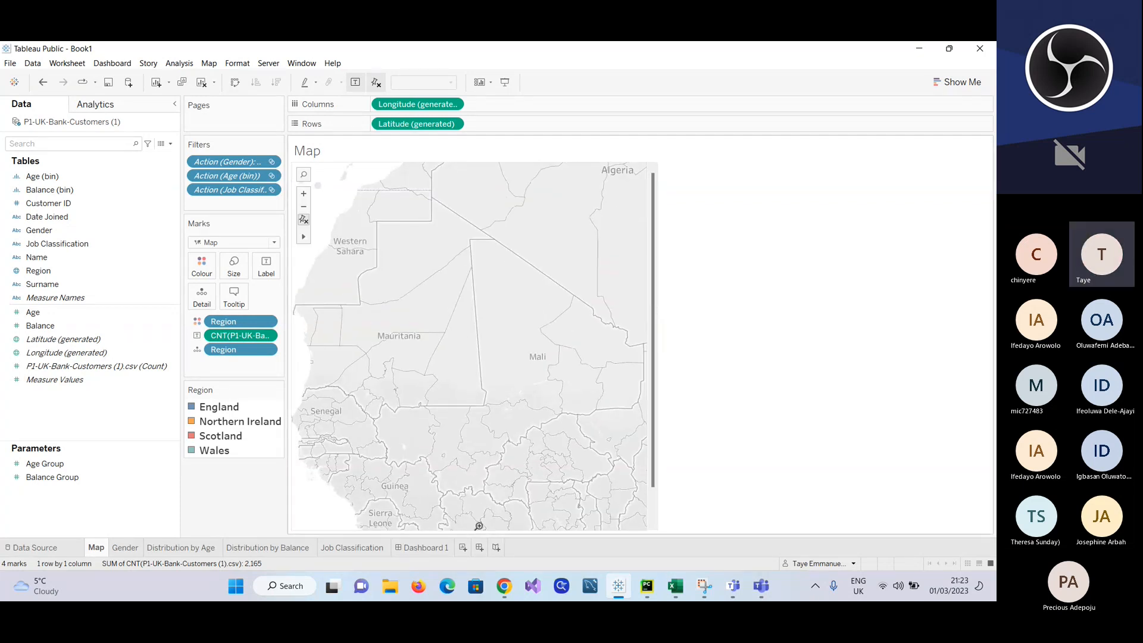
Step: Pan the map with the Pan tool, narrow its width, and zoom out to show the UK regions with Europe and Africa
mouse_move(304, 237)
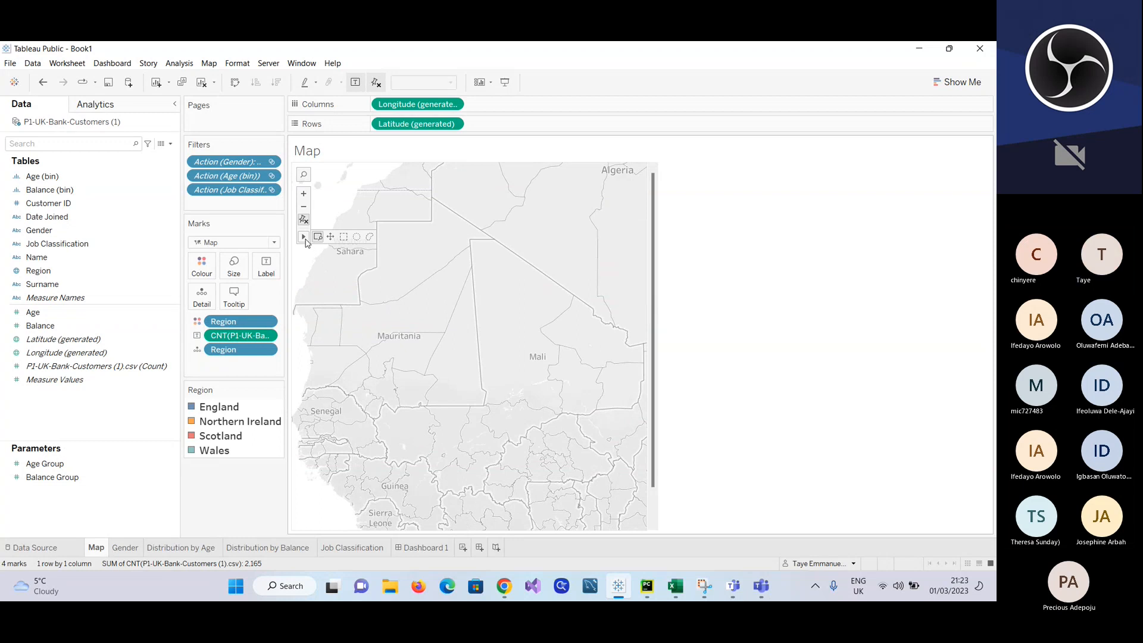
left_click(332, 244)
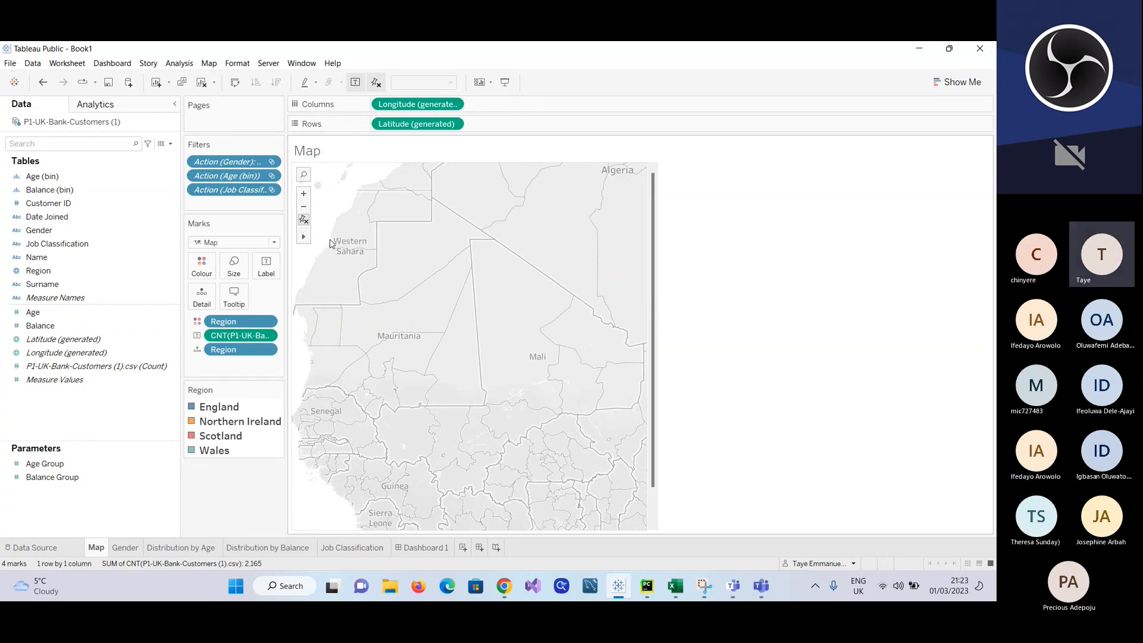
left_click_drag(424, 404, 420, 533)
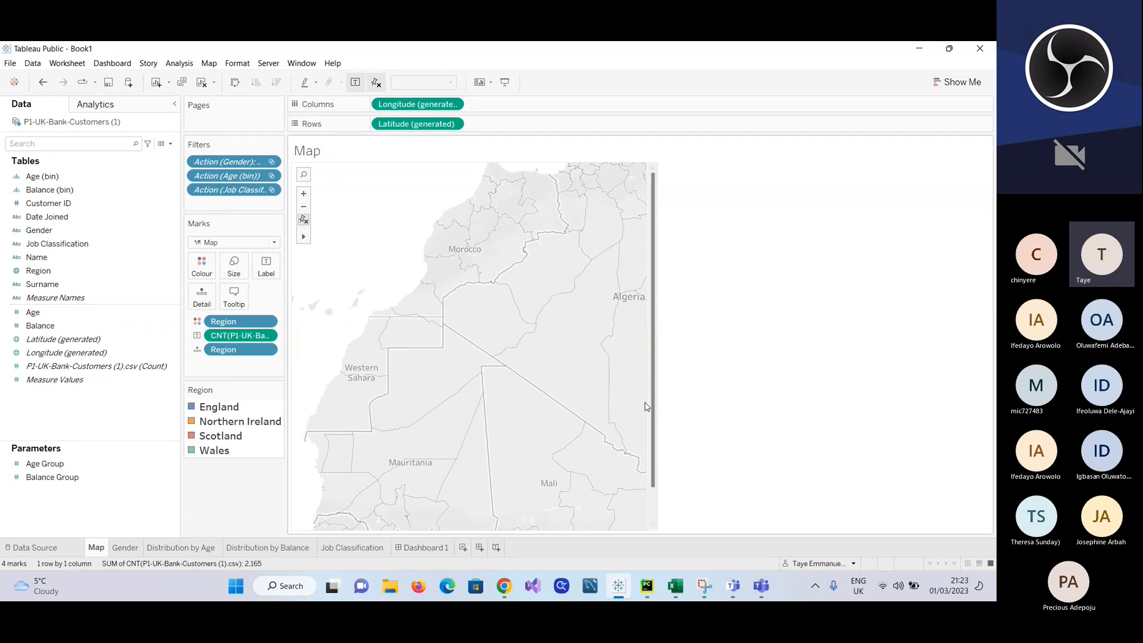
left_click_drag(647, 401, 592, 337)
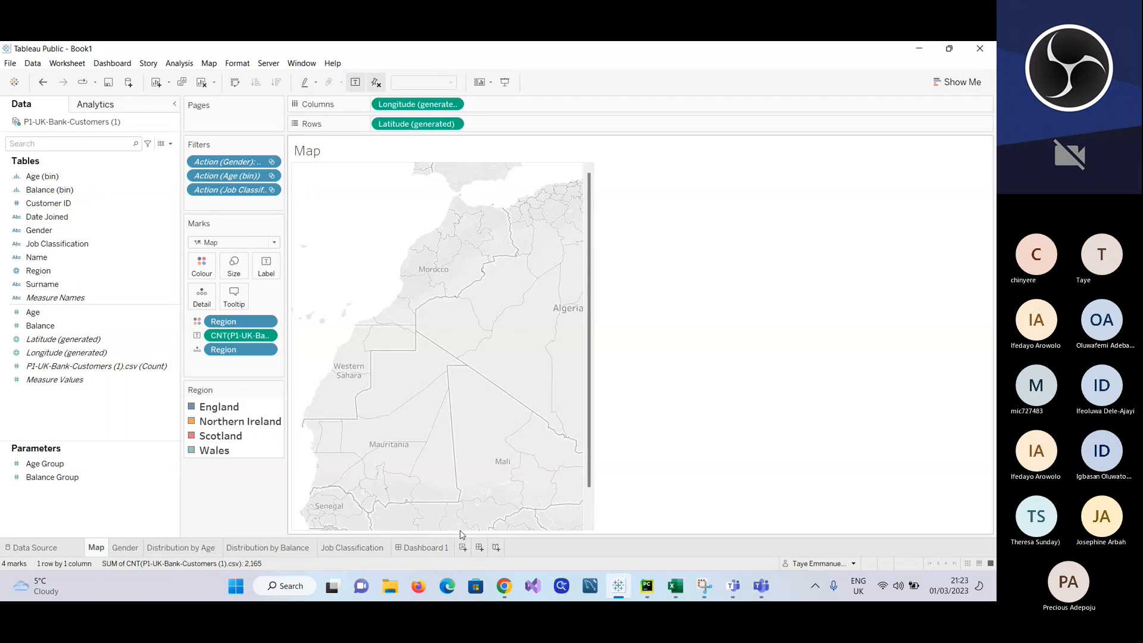
scroll(446, 435, "down", 5)
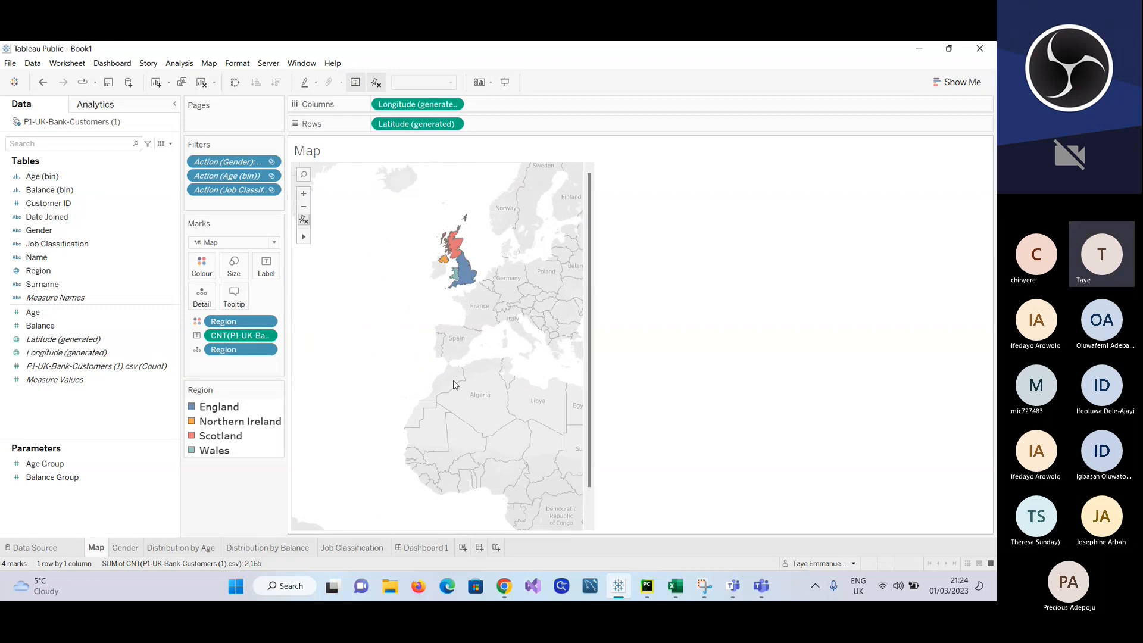
mouse_move(458, 288)
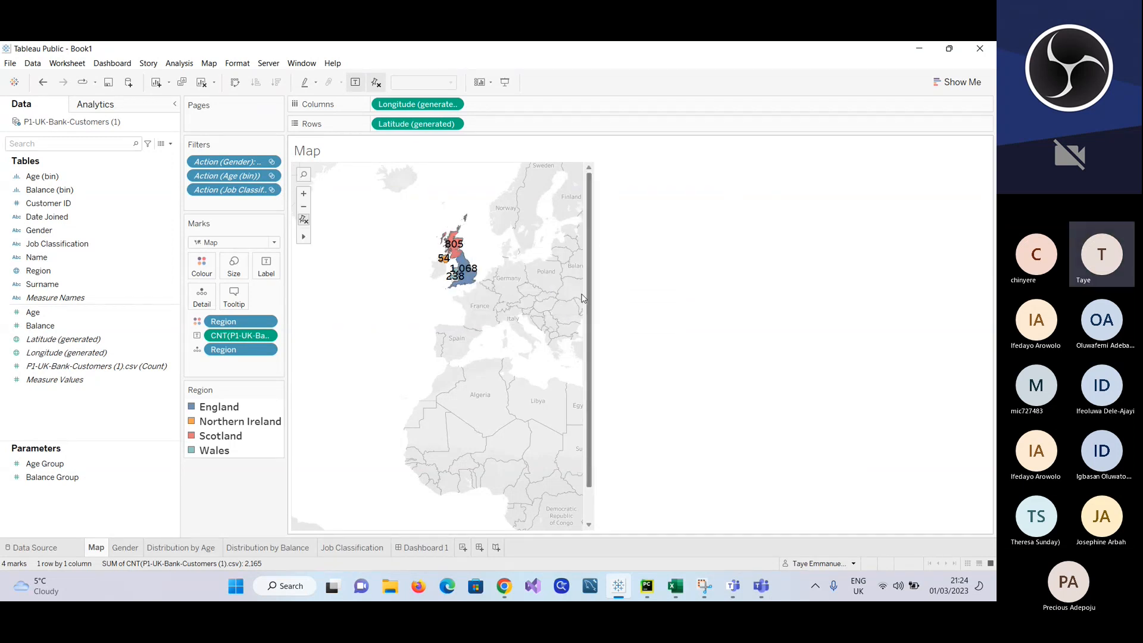
Step: Widen the map on the Map worksheet well past its former width and scroll to its lower end
left_click_drag(583, 299, 664, 299)
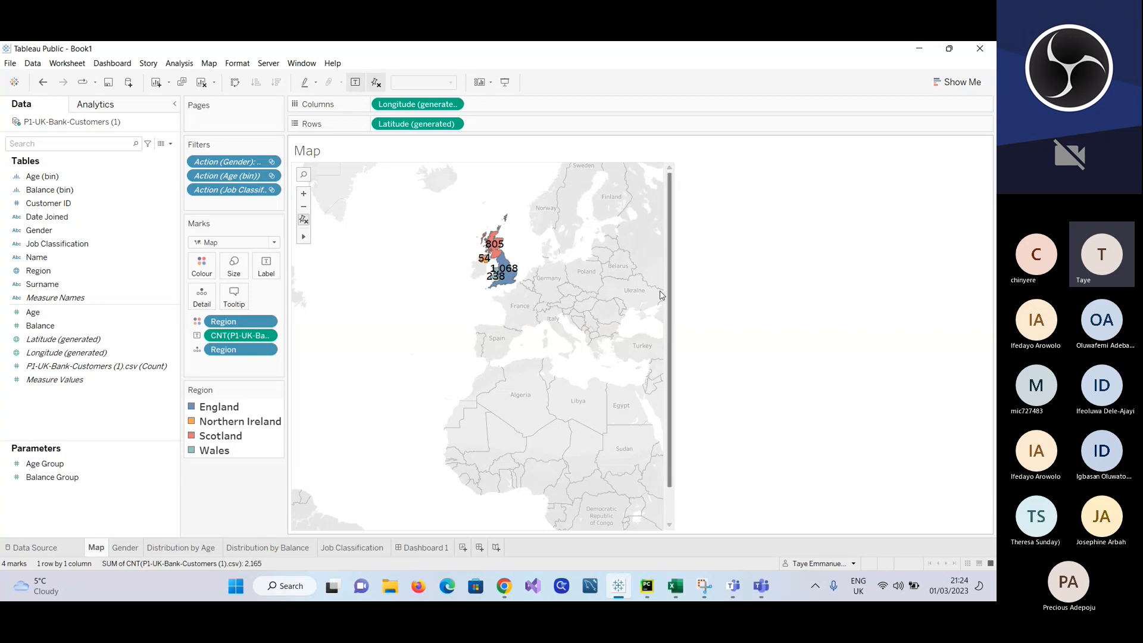
left_click_drag(663, 292, 839, 285)
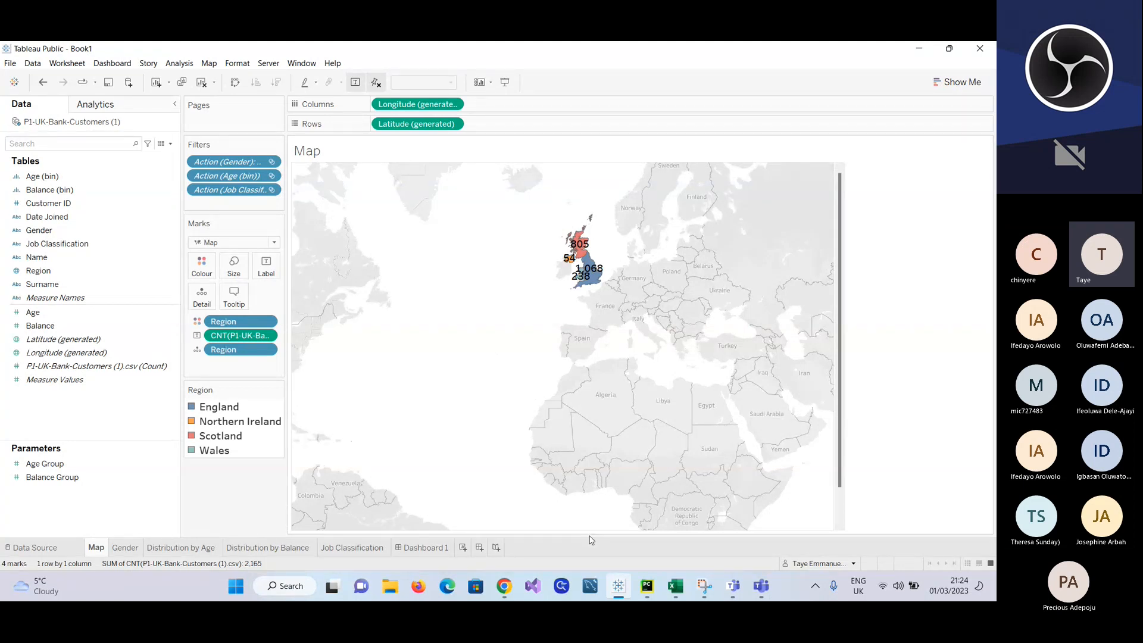
scroll(759, 501, "down", 3)
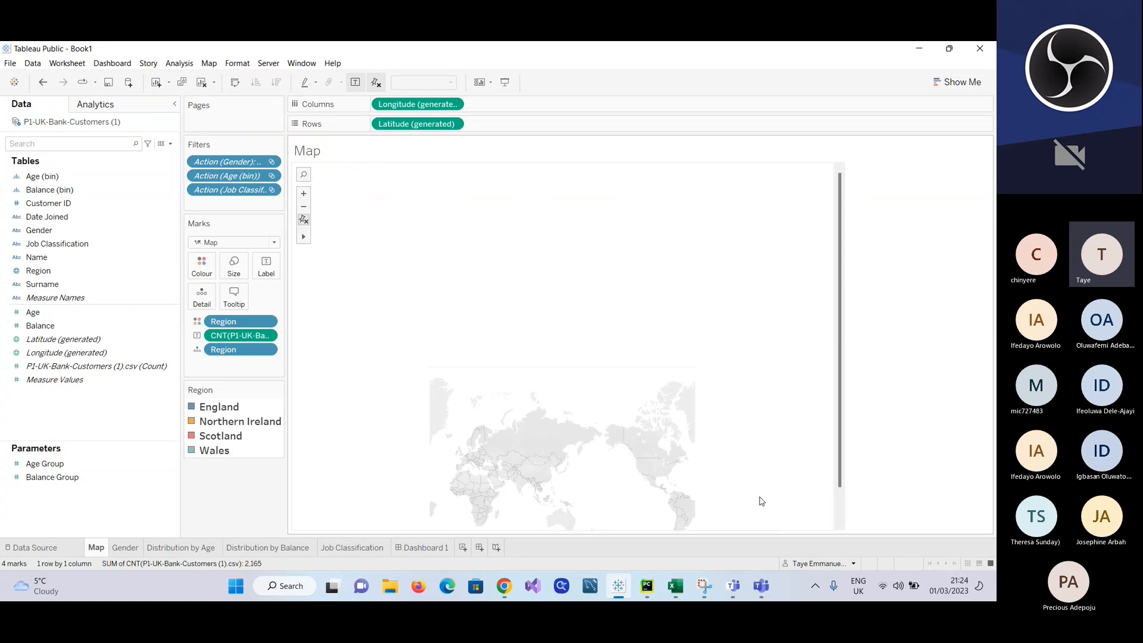
scroll(759, 501, "up", 3)
left_click_drag(840, 439, 837, 543)
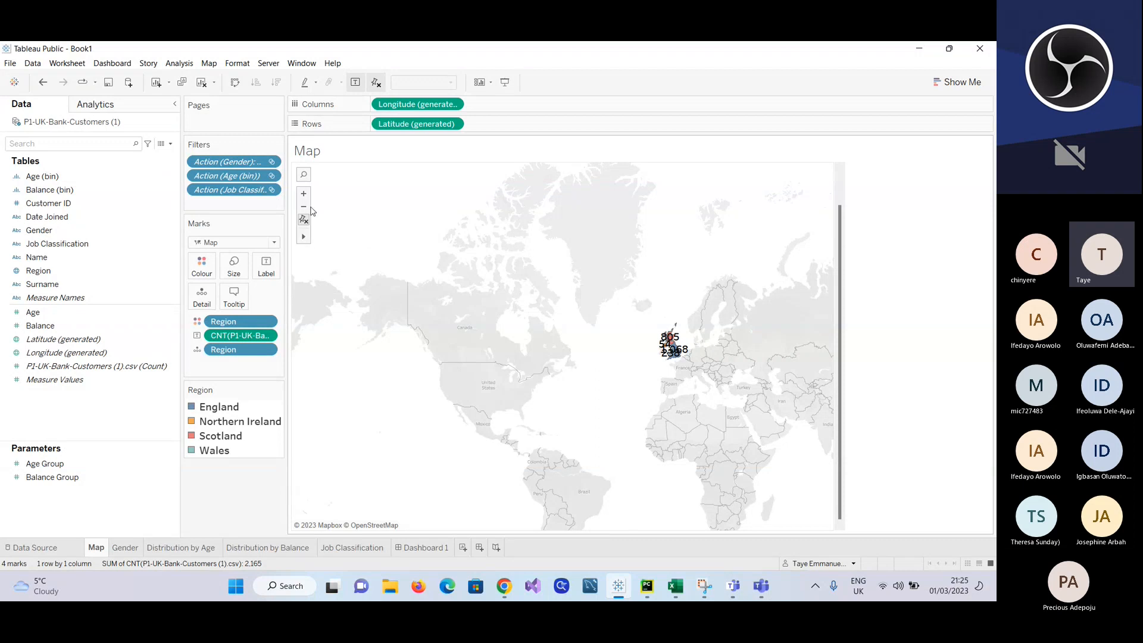
Step: Adjust the map's zoom and pan it so the UK regions sit near its western edge with Europe, Africa and Asia in view
left_click(305, 197)
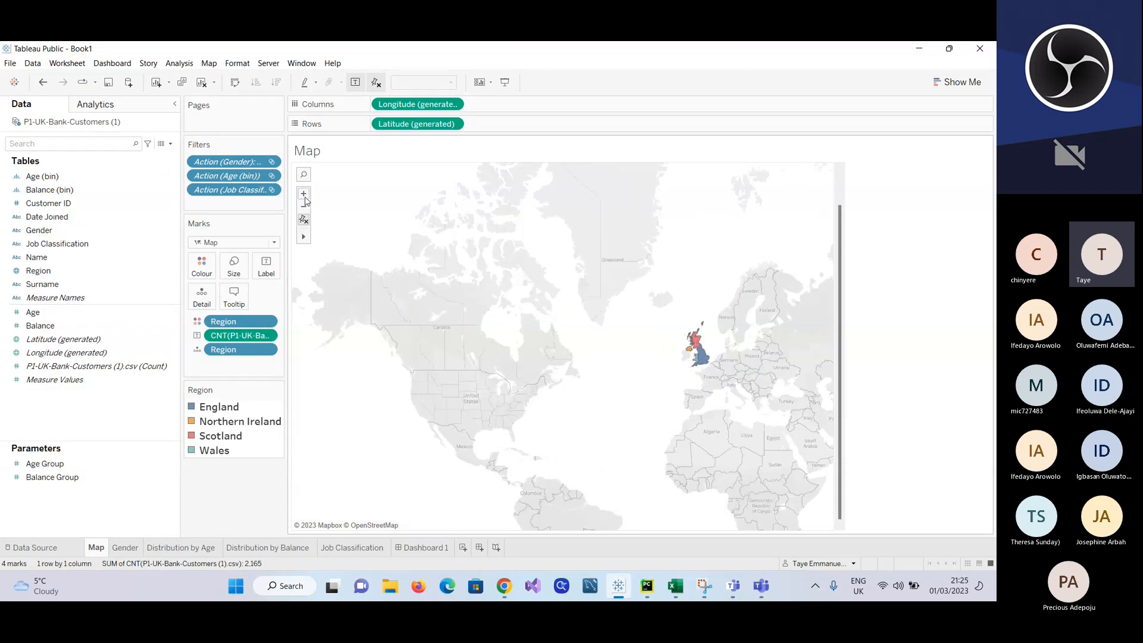
left_click(305, 197)
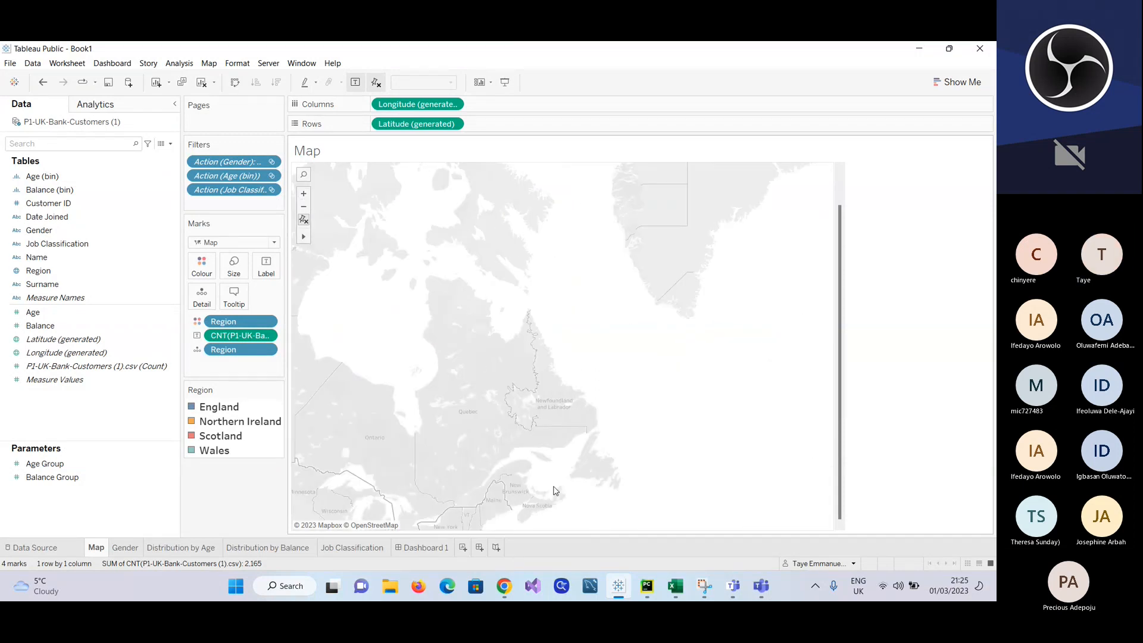
scroll(556, 489, "down", 3)
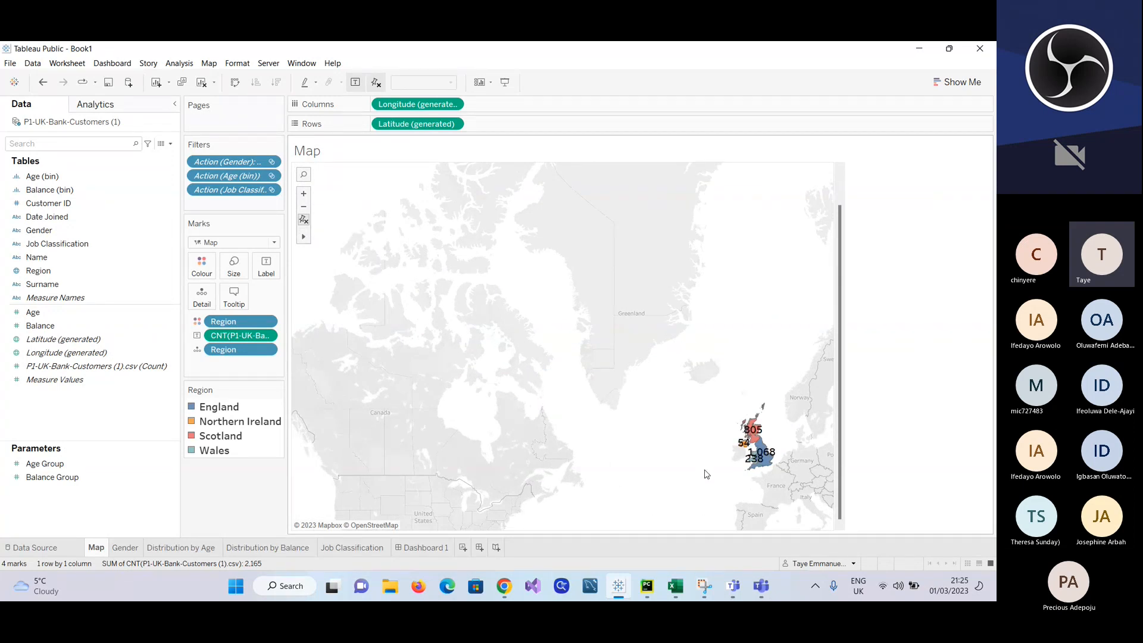
left_click_drag(753, 440, 417, 307)
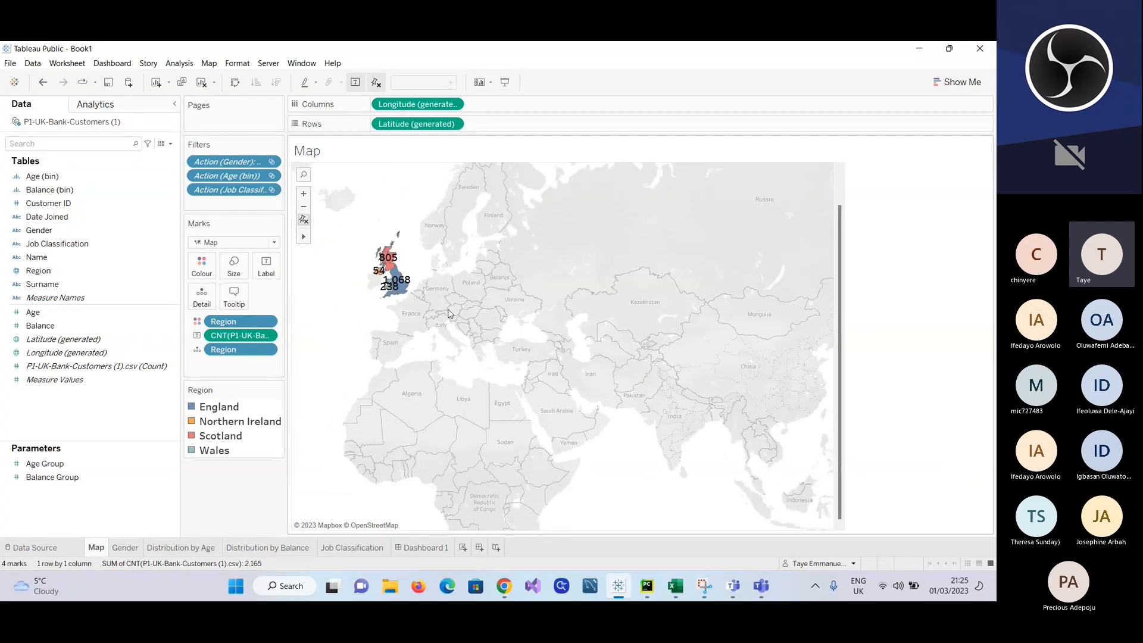
left_click(395, 286)
left_click(404, 321)
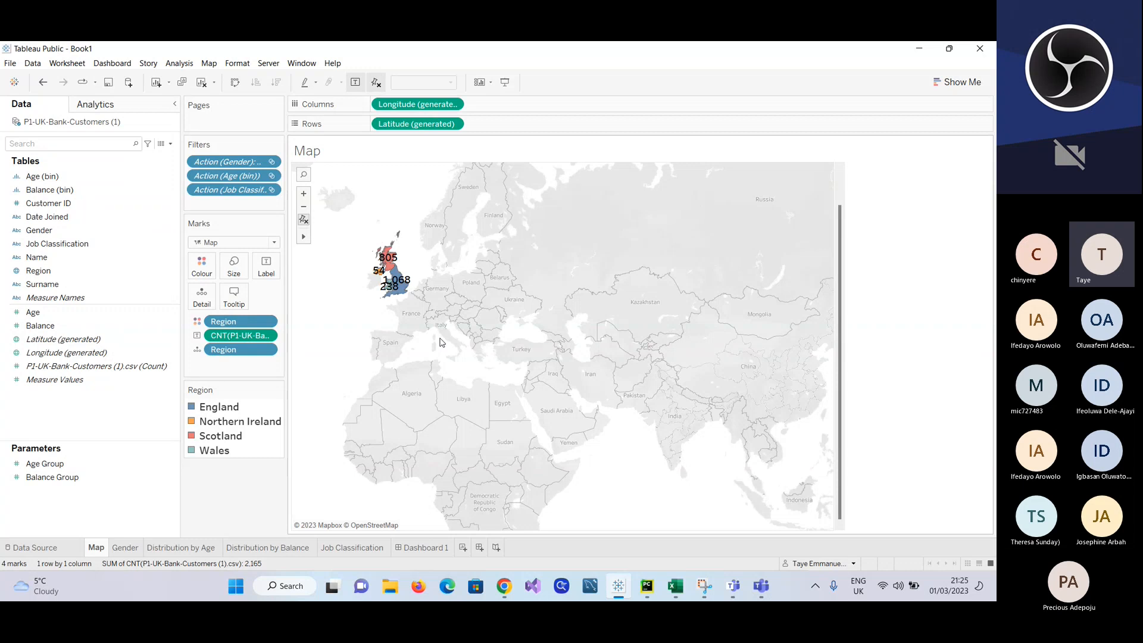
mouse_move(402, 290)
Step: Narrow the map's width on the Map worksheet and remove the Map sheet from Dashboard 1
left_click_drag(834, 299, 541, 282)
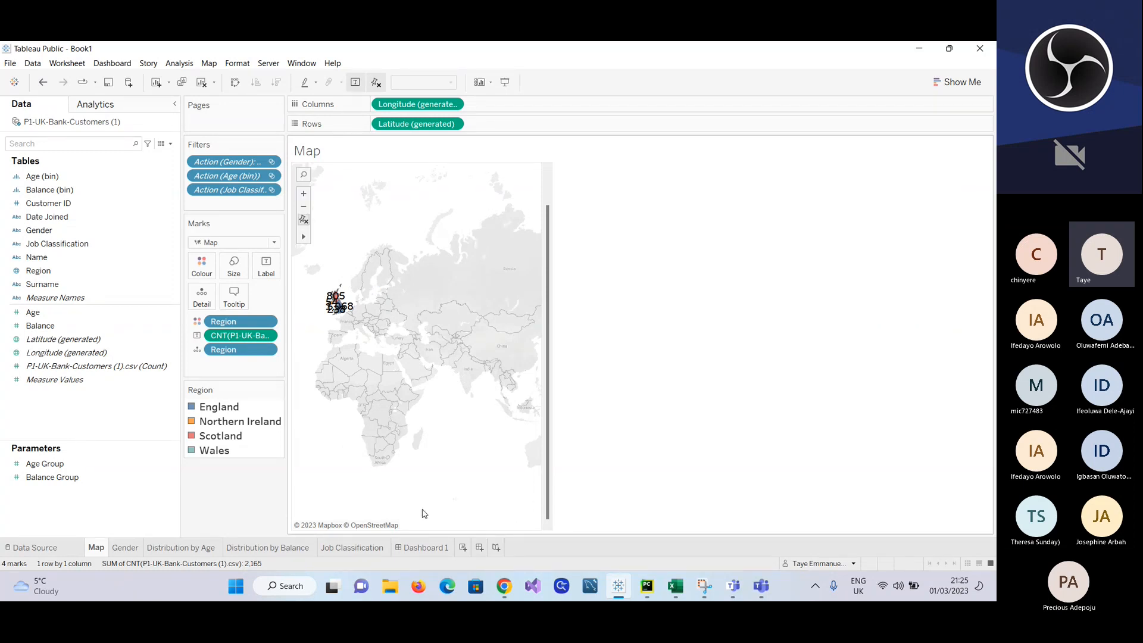
left_click(411, 547)
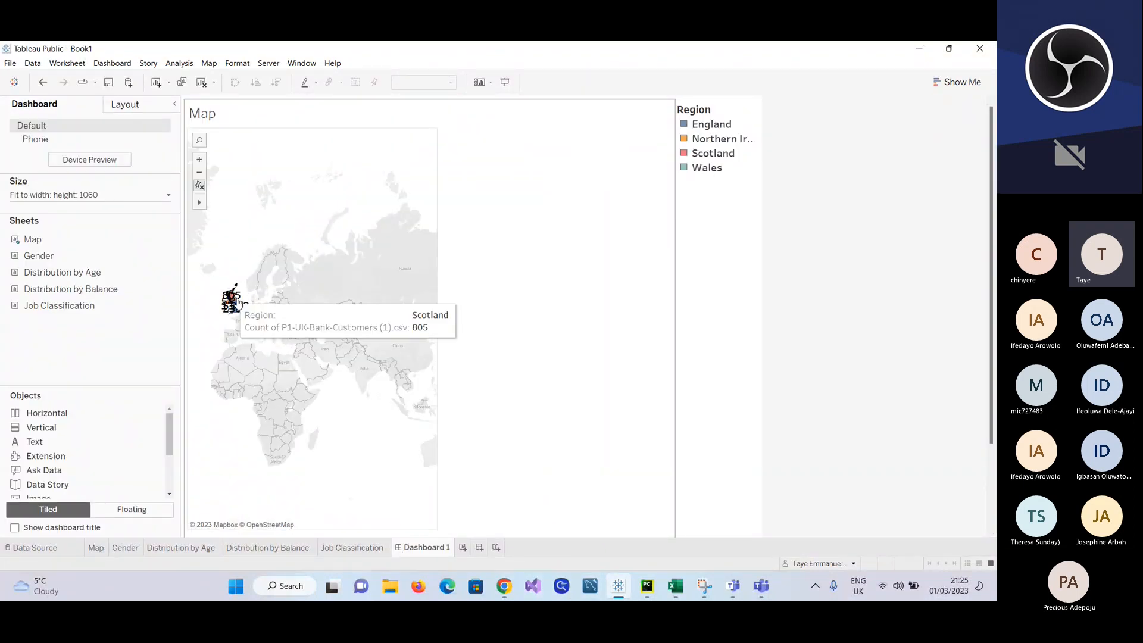
left_click_drag(310, 211, 59, 293)
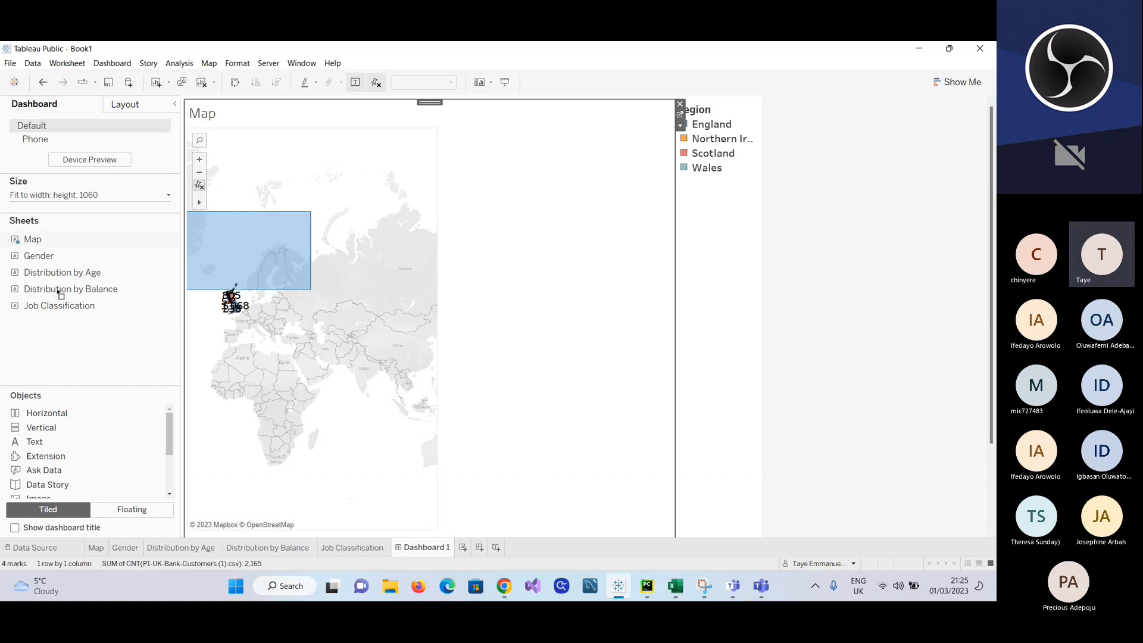
left_click(680, 104)
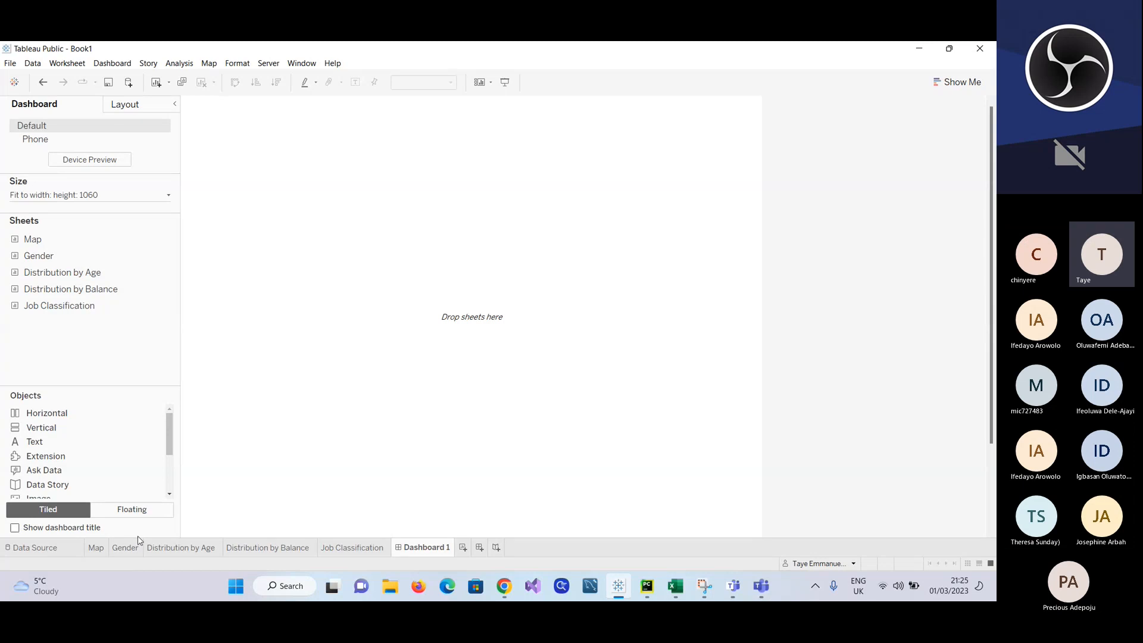
Step: Try to zoom in on the UK regions of the Map worksheet with the Zoom Area tool
left_click(96, 548)
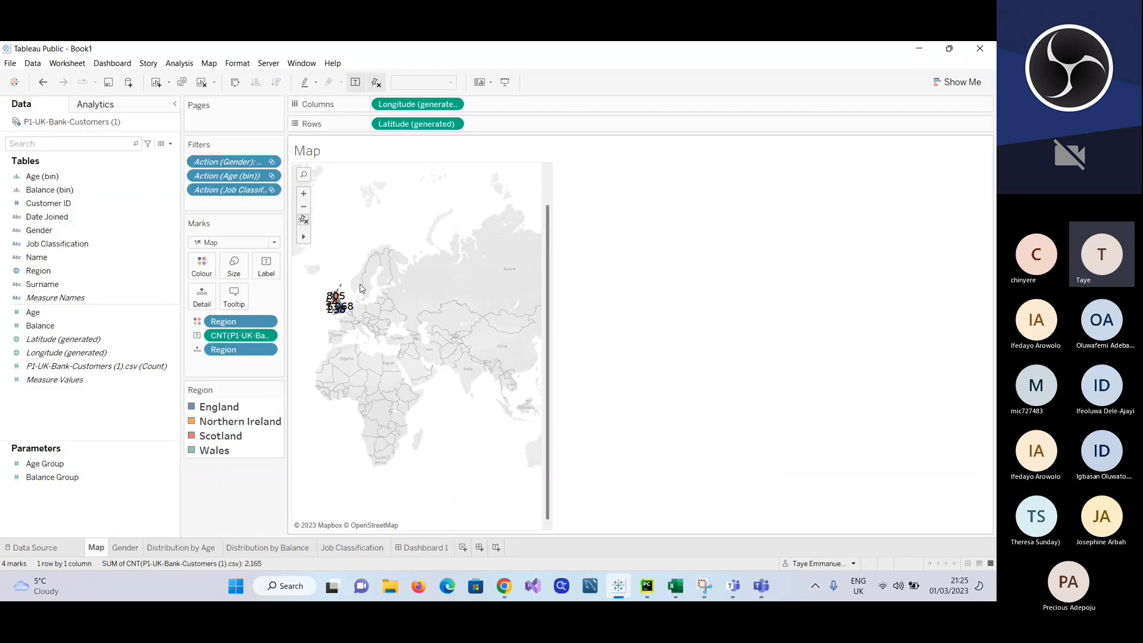
mouse_move(305, 236)
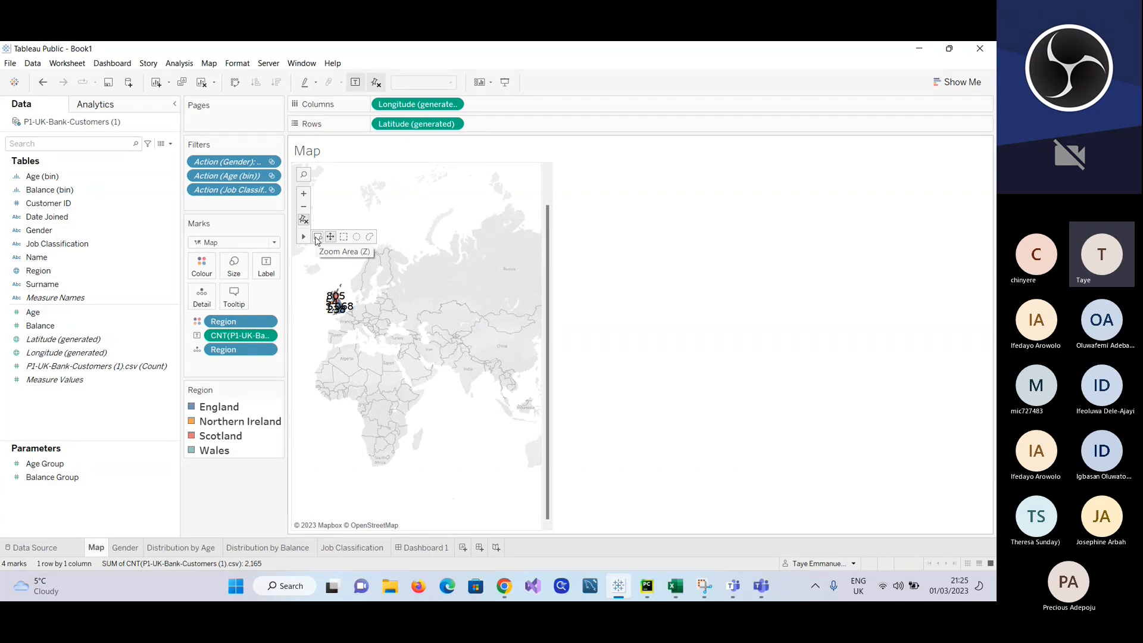
left_click(316, 239)
left_click(343, 311)
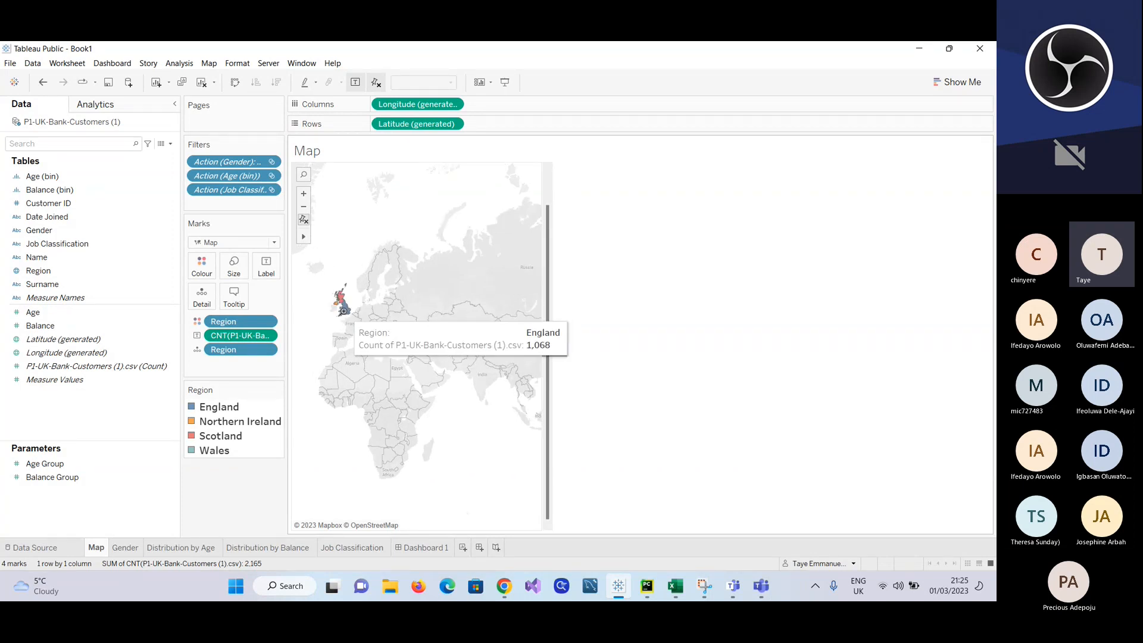
left_click(344, 311)
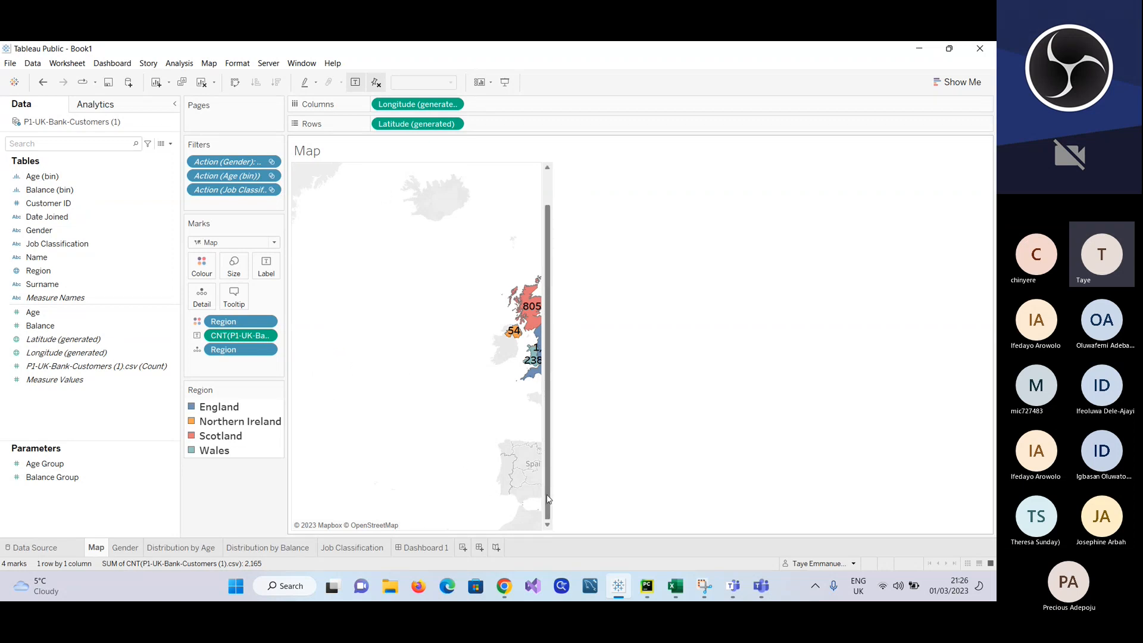
scroll(371, 494, "down", 2)
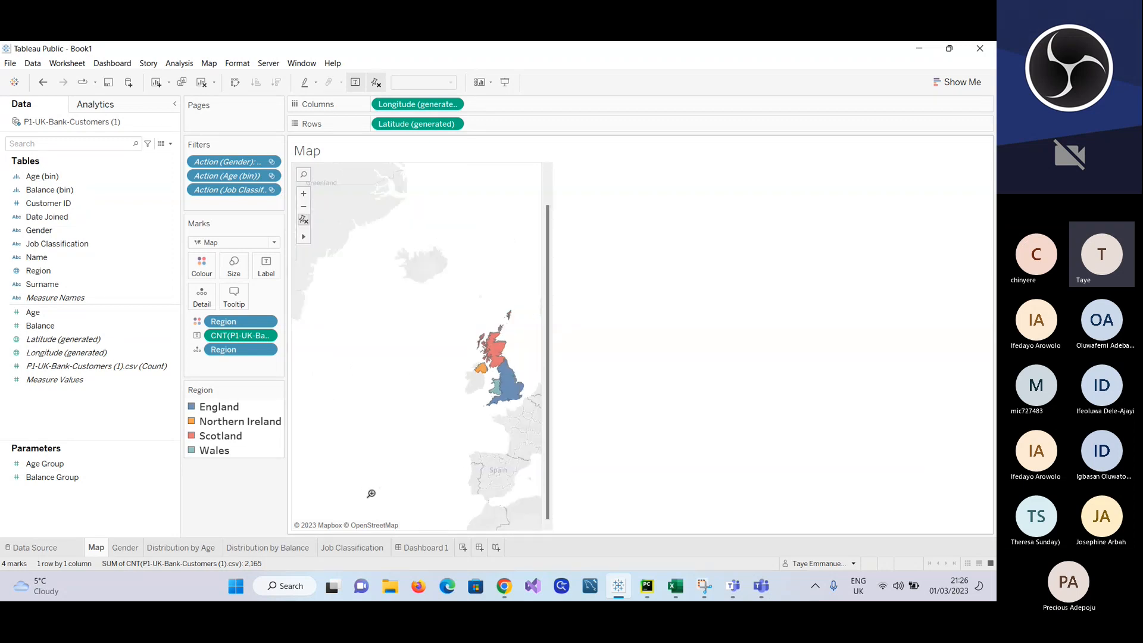
left_click_drag(492, 411, 399, 315)
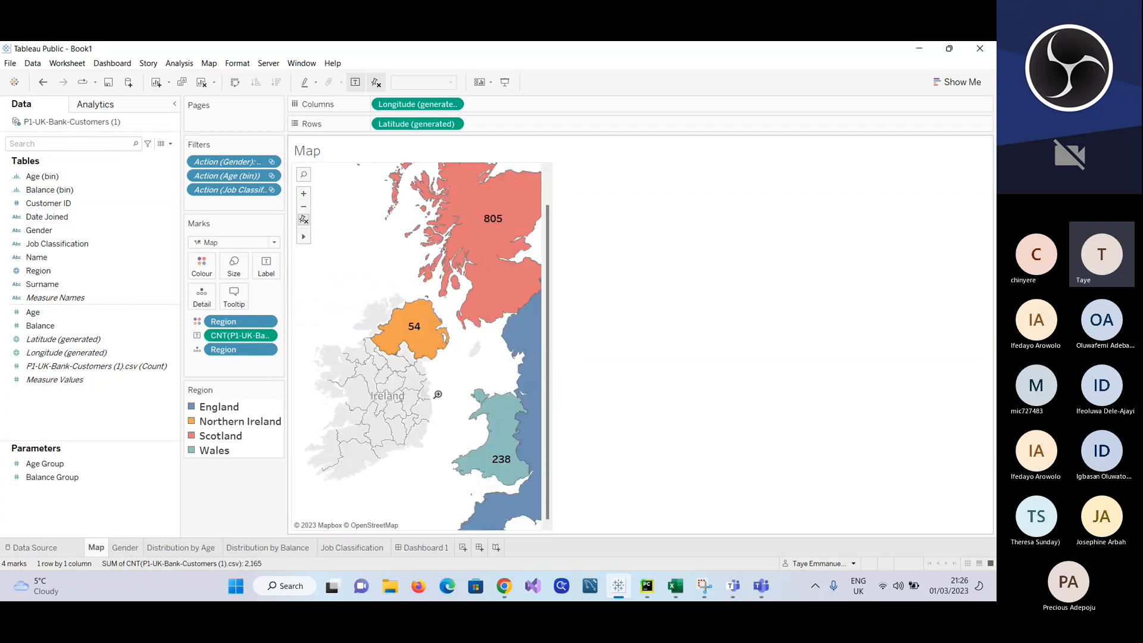
left_click_drag(438, 394, 423, 398)
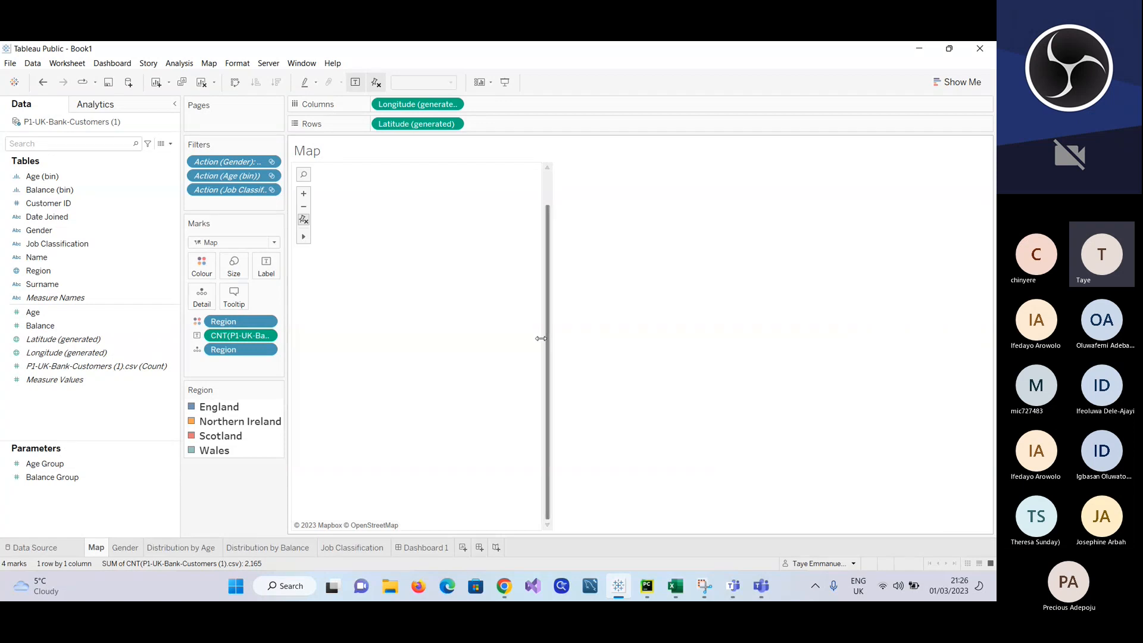
Step: Widen the map on the Map worksheet by about a third and check its full height
left_click_drag(541, 338, 647, 339)
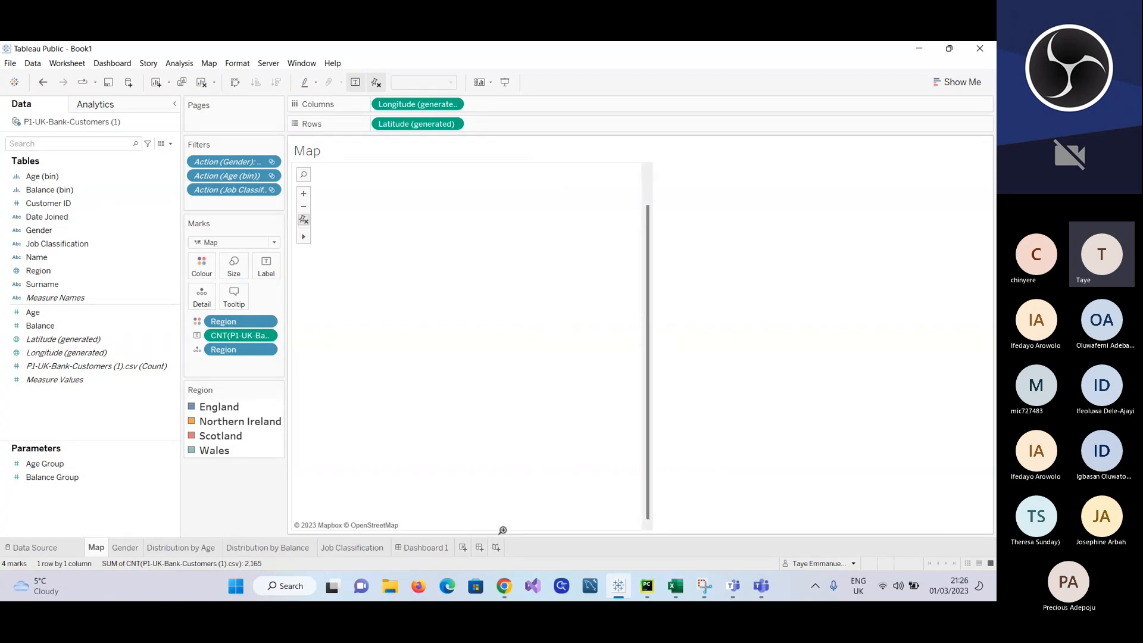
left_click(647, 184)
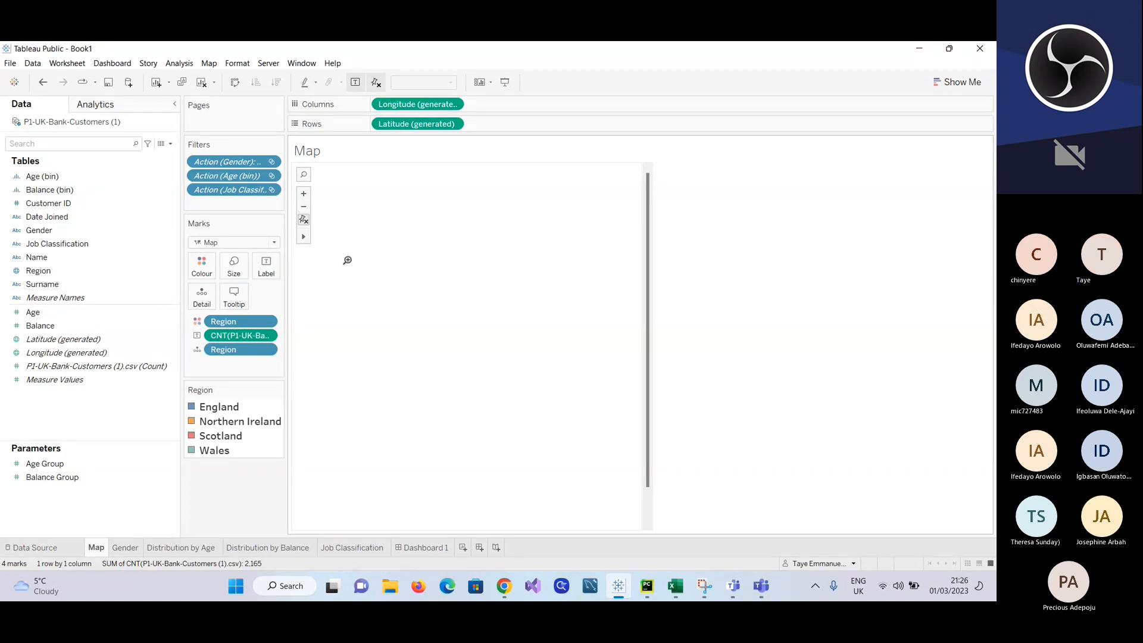
left_click(648, 507)
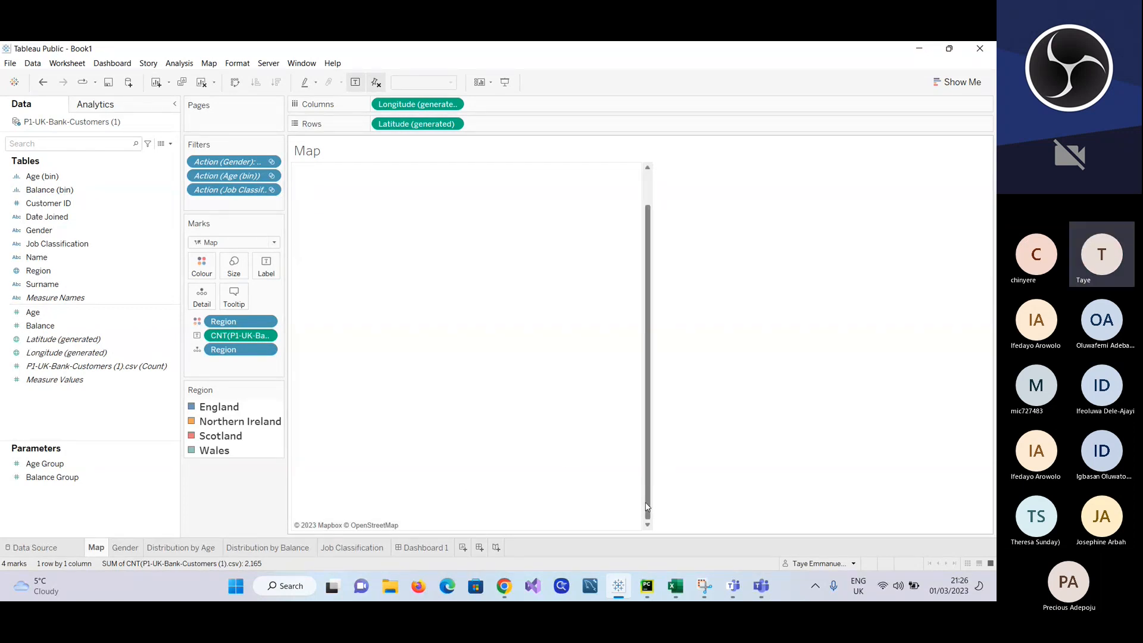
left_click_drag(648, 507, 647, 473)
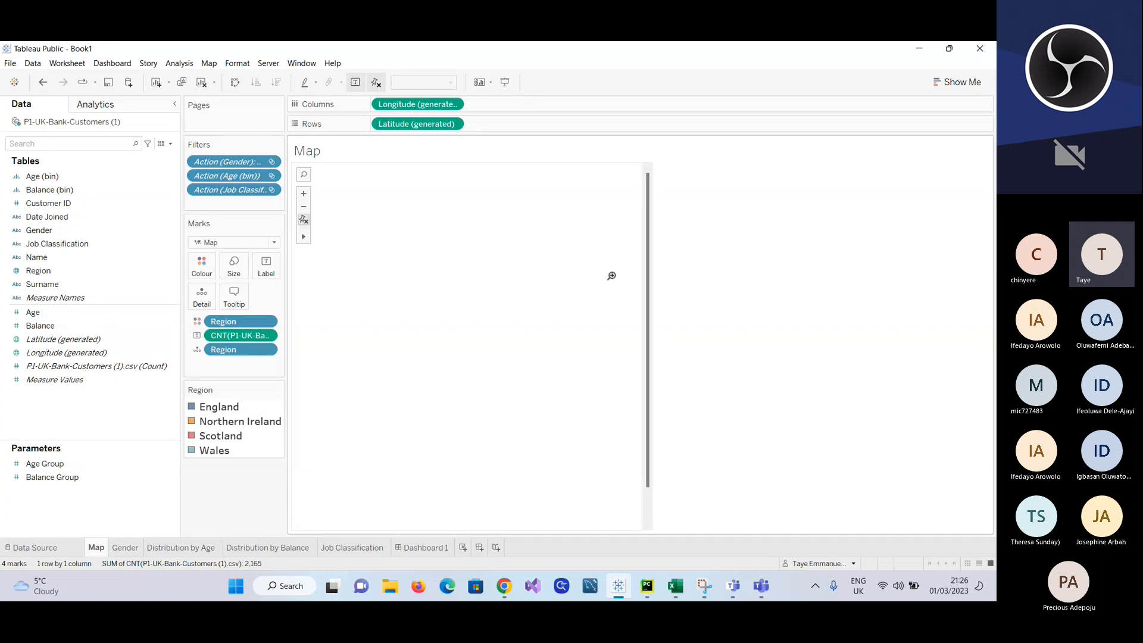
Step: Pan the map with the Pan tool and zoom out until all four UK regions sit whole and central in view
mouse_move(304, 236)
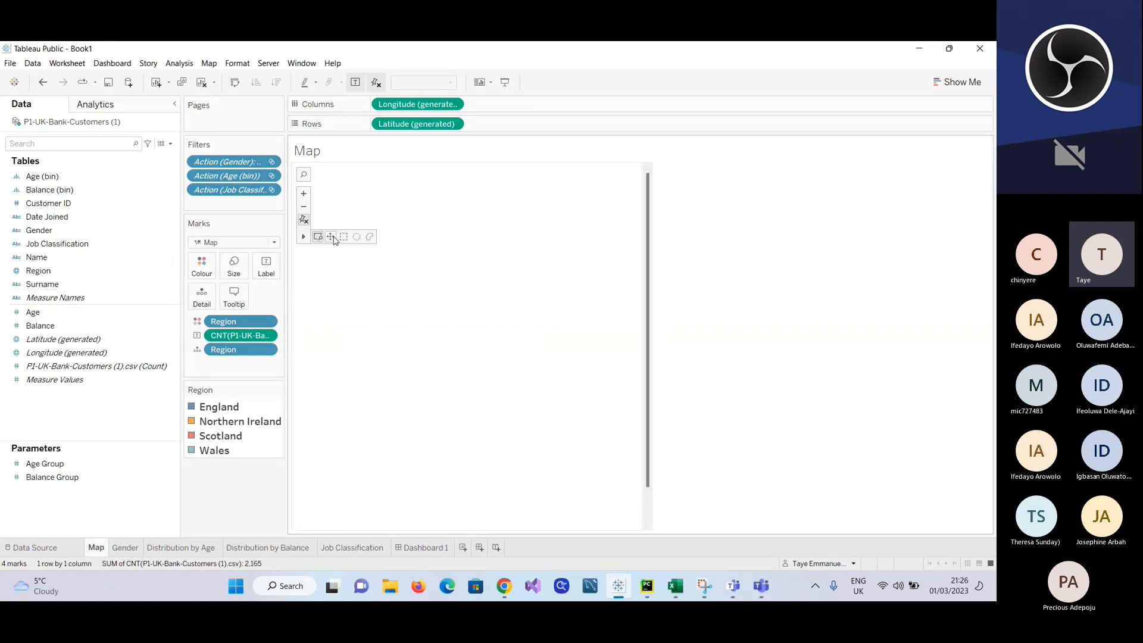
left_click(330, 236)
left_click_drag(537, 308, 214, 358)
scroll(402, 376, "up", 4)
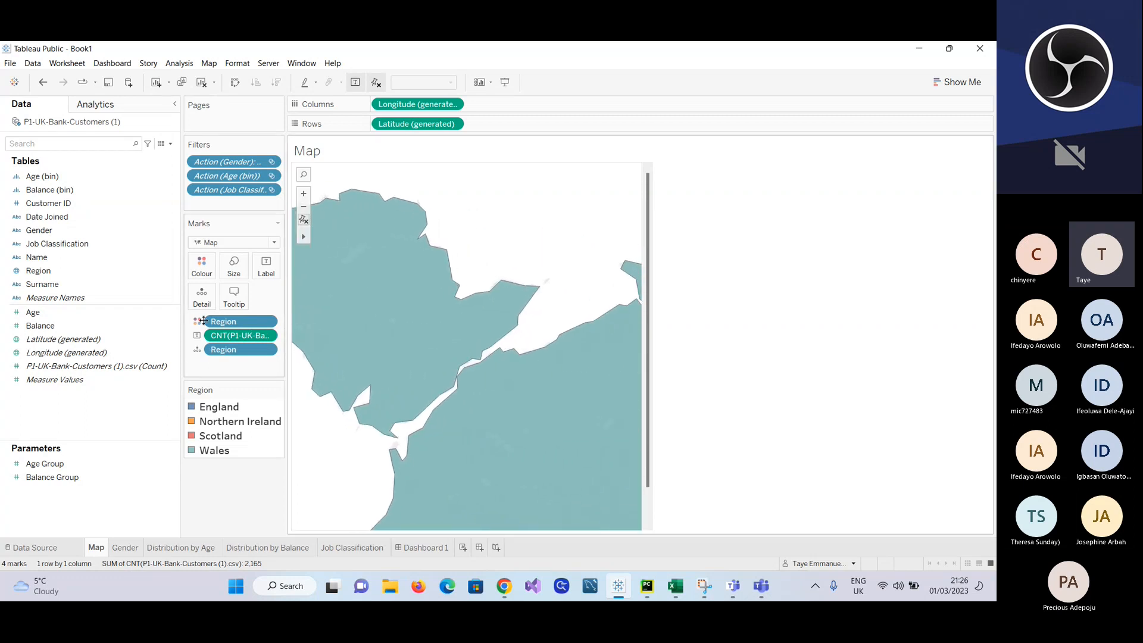
left_click(304, 208)
left_click(304, 208)
left_click(305, 208)
left_click(304, 207)
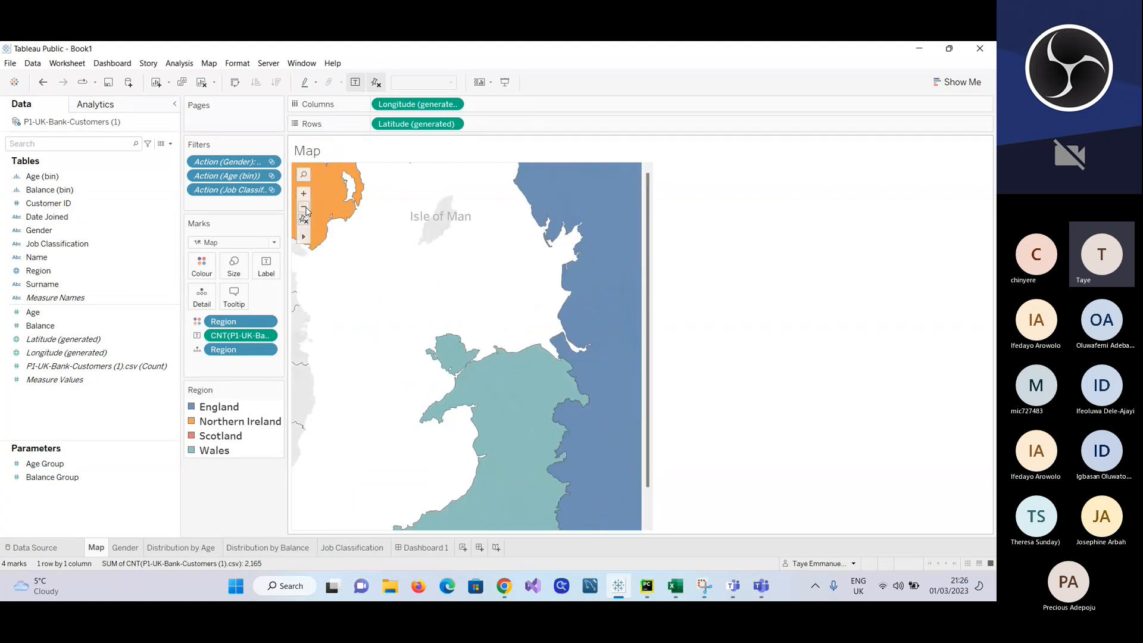
left_click(306, 208)
left_click(306, 208)
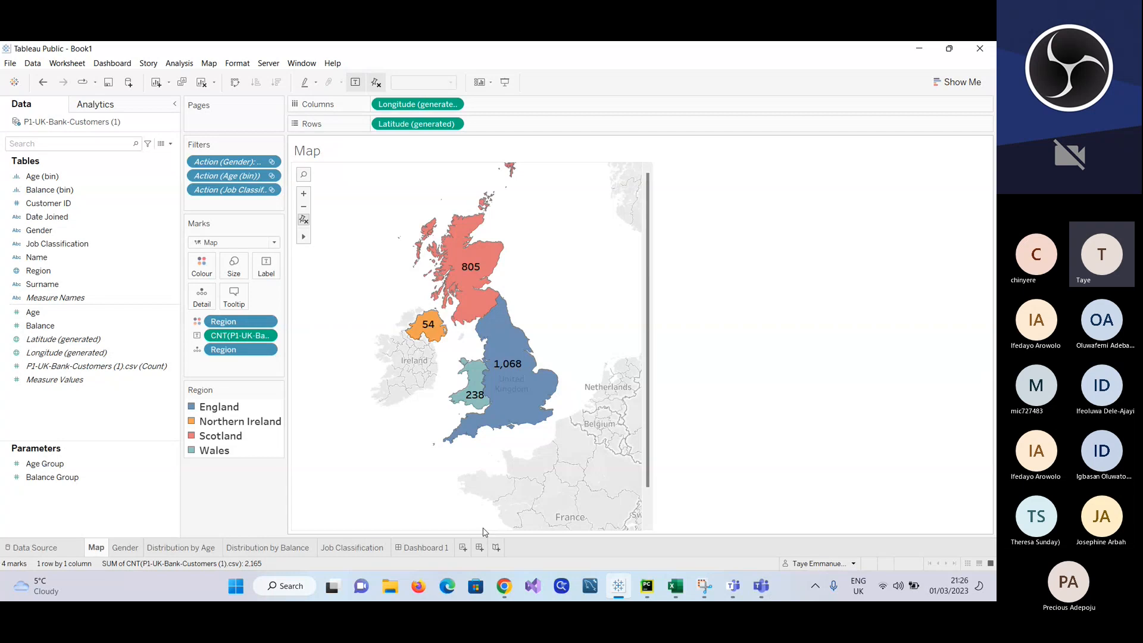
Step: Narrow the map on the Map worksheet moderately, keeping the UK regions near its centre
mouse_move(510, 426)
left_click_drag(643, 334, 582, 320)
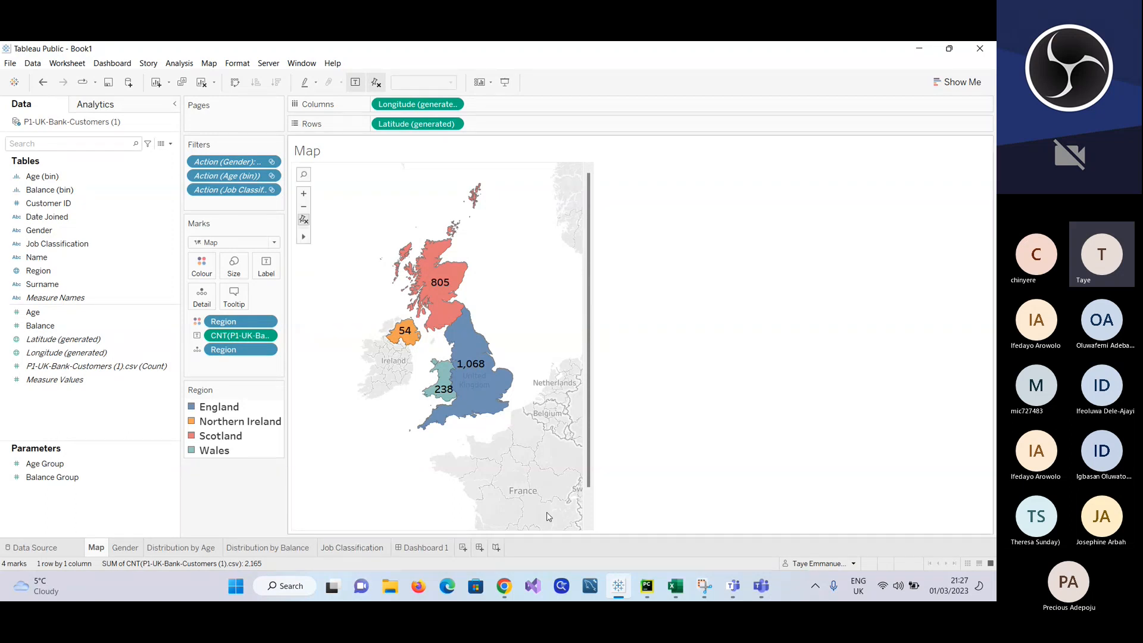
left_click_drag(590, 481, 590, 515)
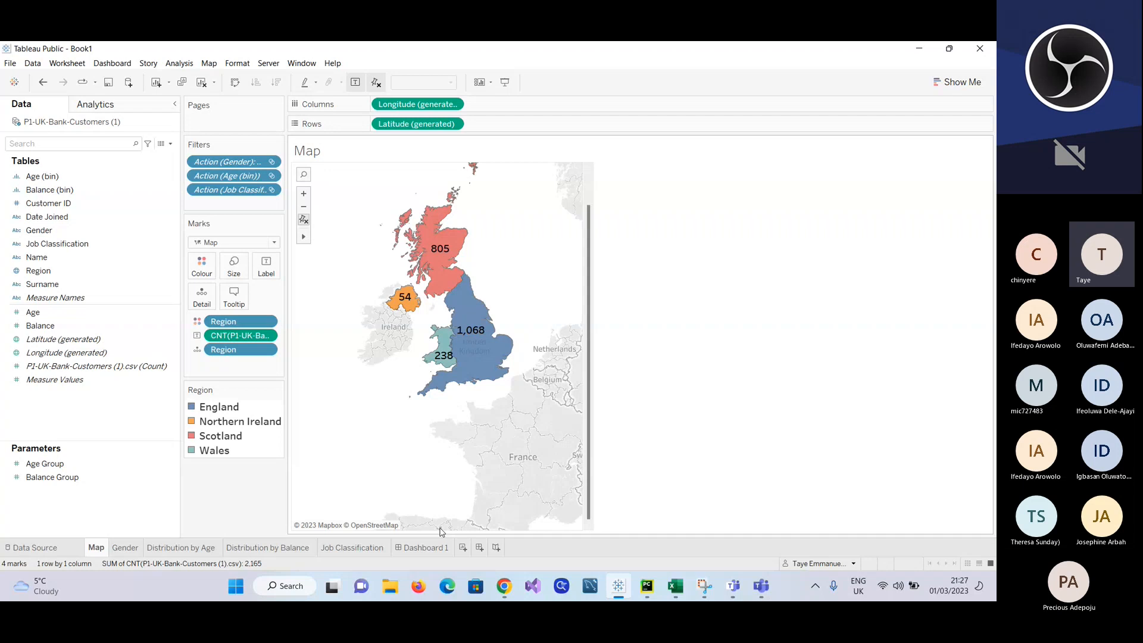
Step: Add the Map sheet to the empty Dashboard 1 and compare it with the Map worksheet
left_click(427, 546)
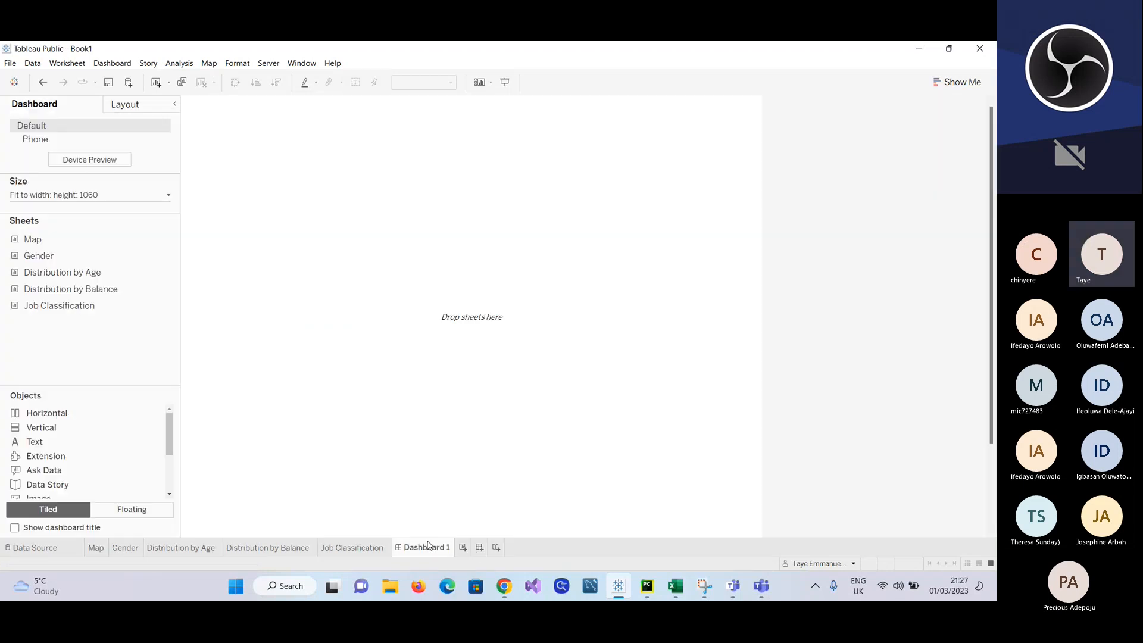
left_click_drag(33, 238, 316, 249)
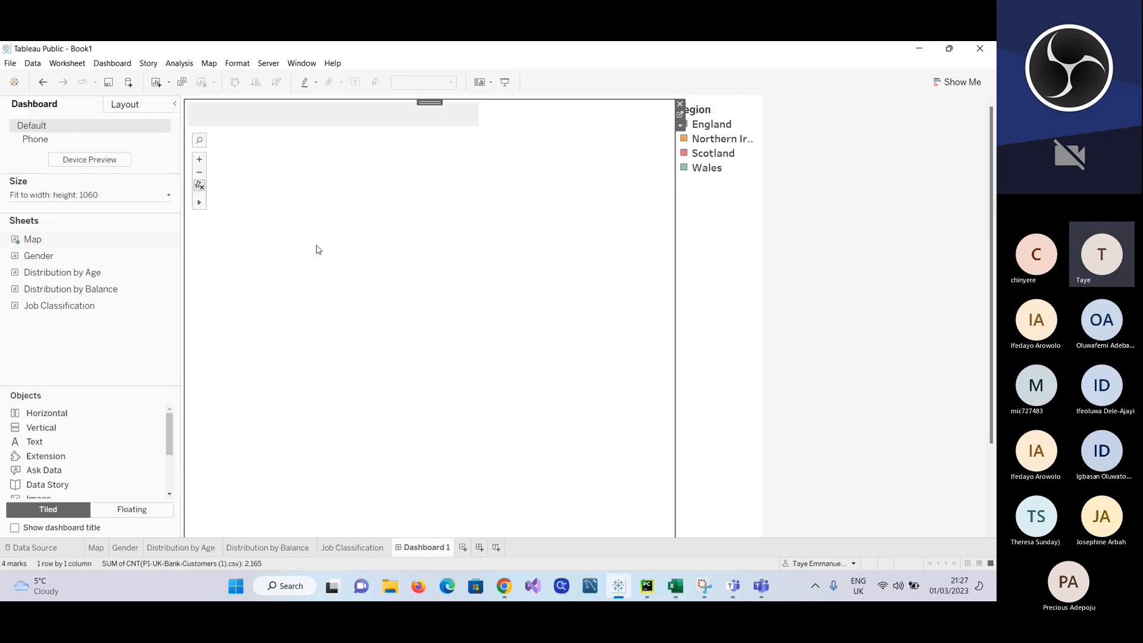
mouse_move(332, 529)
left_mouse_down()
mouse_move(337, 406)
mouse_move(329, 526)
left_mouse_up()
left_click(96, 548)
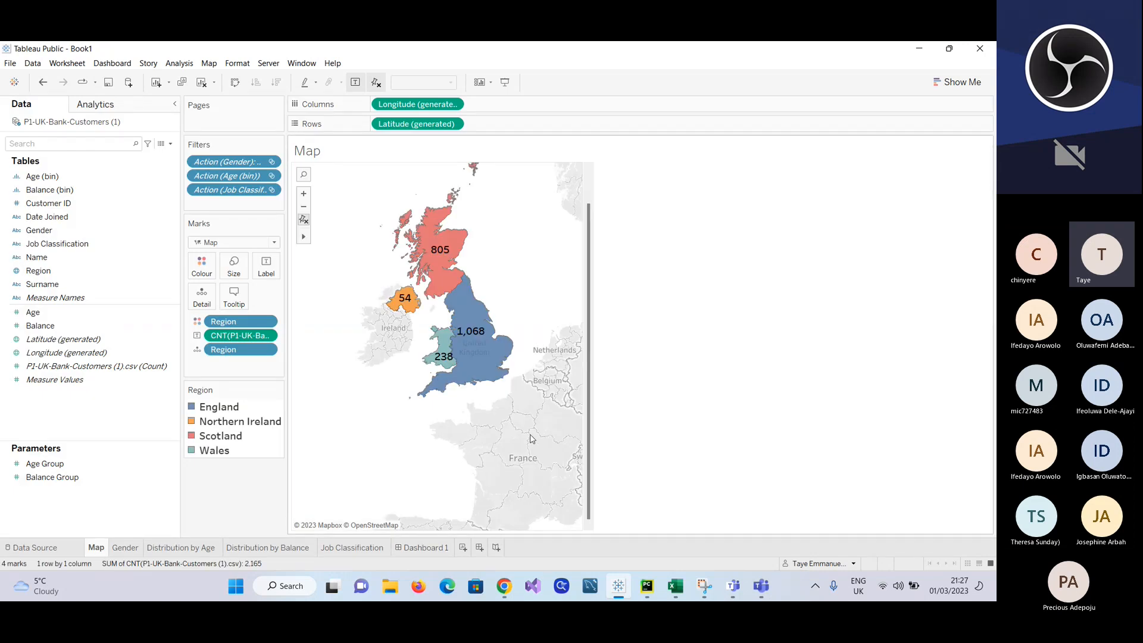
left_click(416, 548)
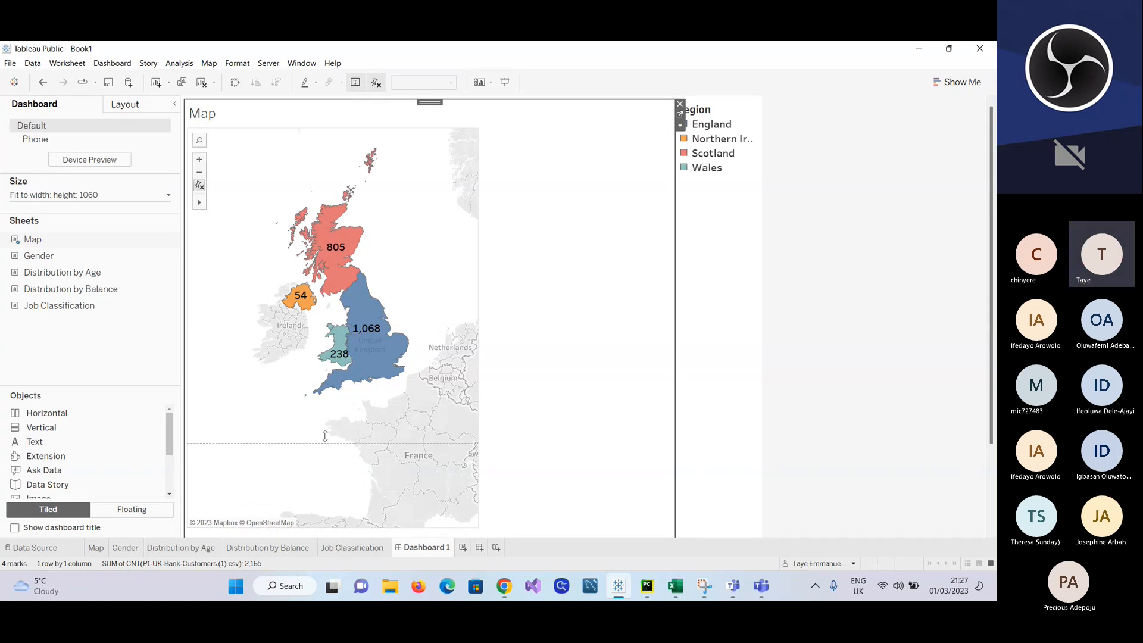
Step: Reduce the height and width of the map on Dashboard 1 to a compact frame around the UK regions
left_click_drag(331, 397, 337, 369)
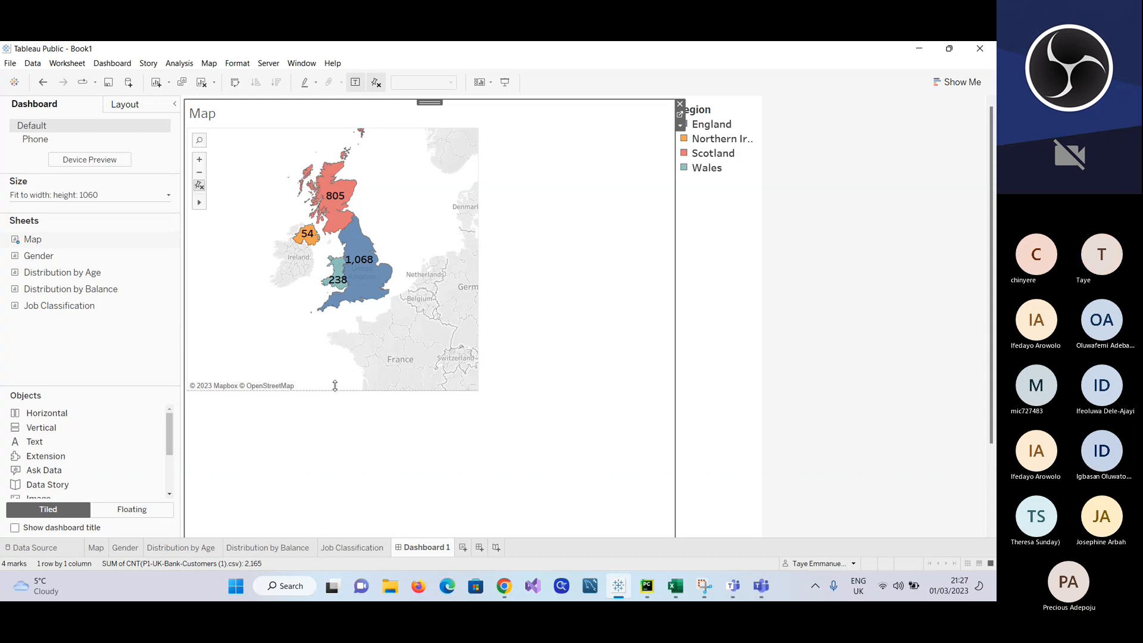
left_click_drag(334, 391, 343, 317)
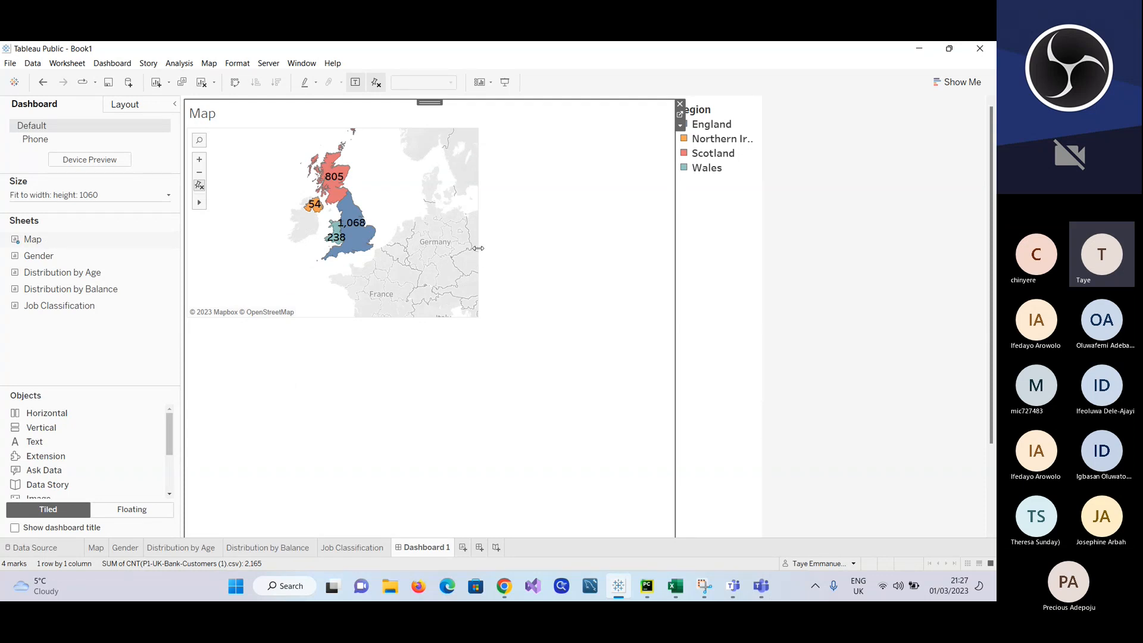
left_click_drag(478, 248, 393, 254)
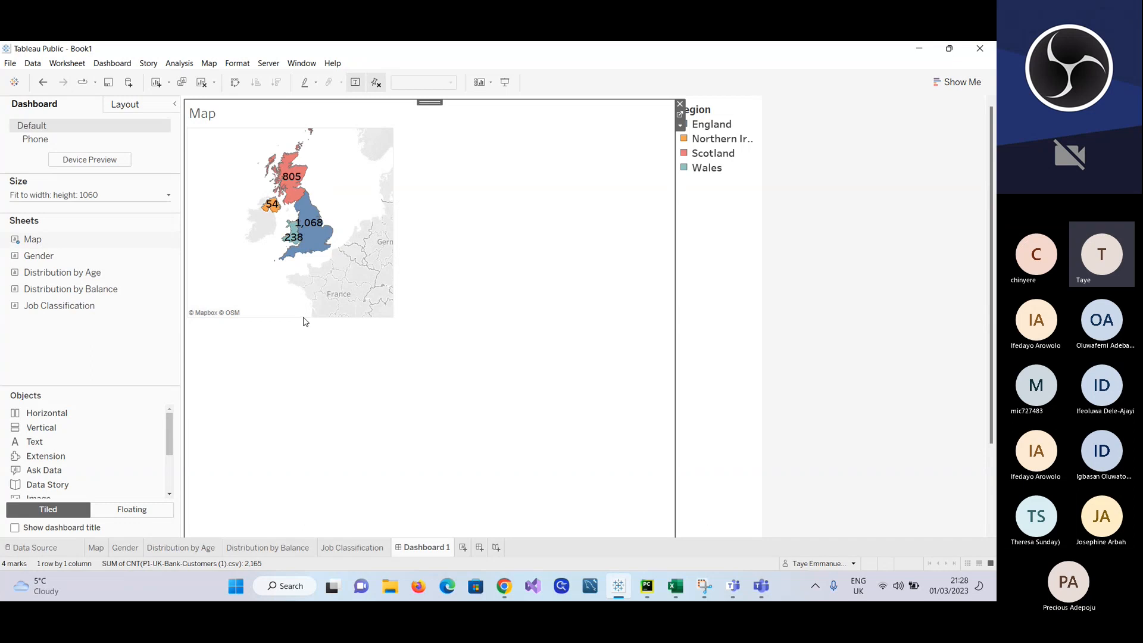
left_click_drag(303, 317, 305, 343)
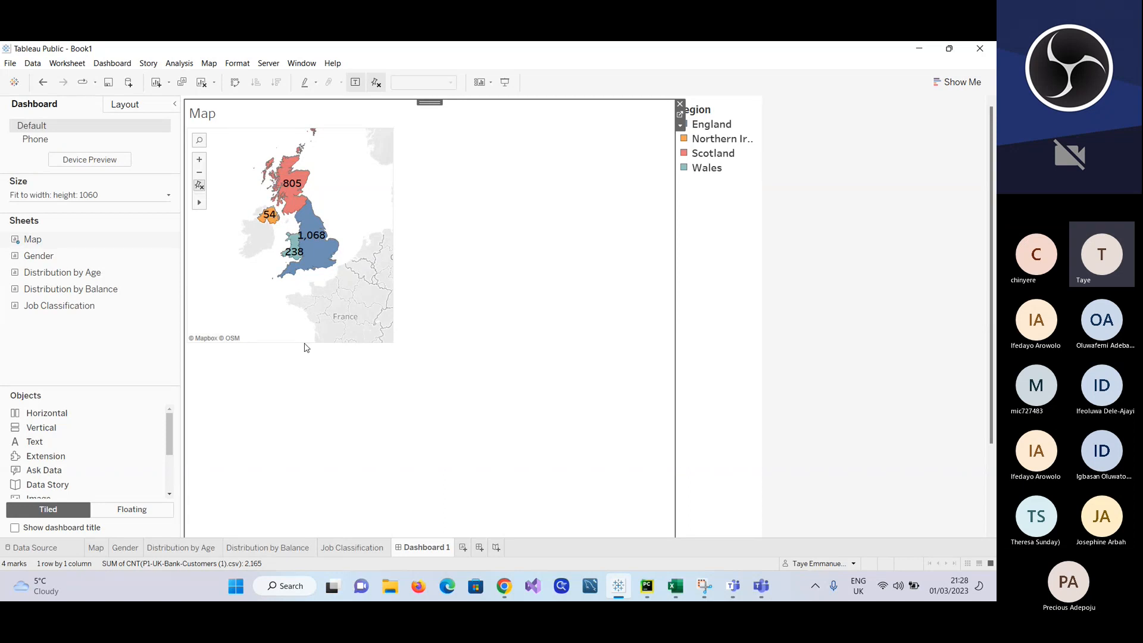
left_click_drag(301, 342, 301, 364)
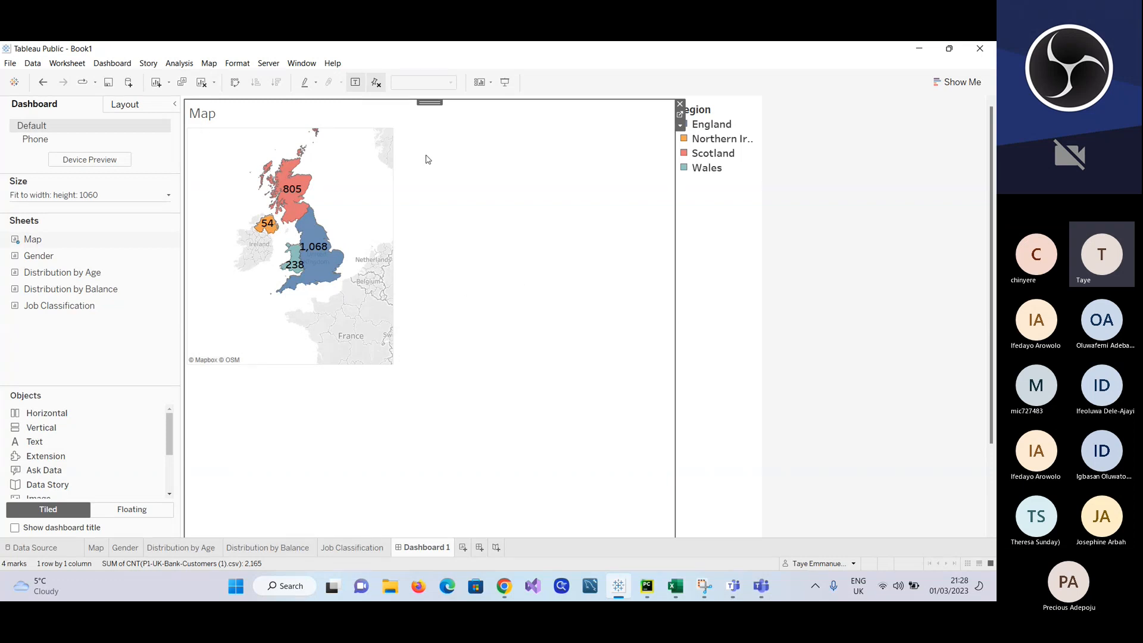
mouse_move(310, 282)
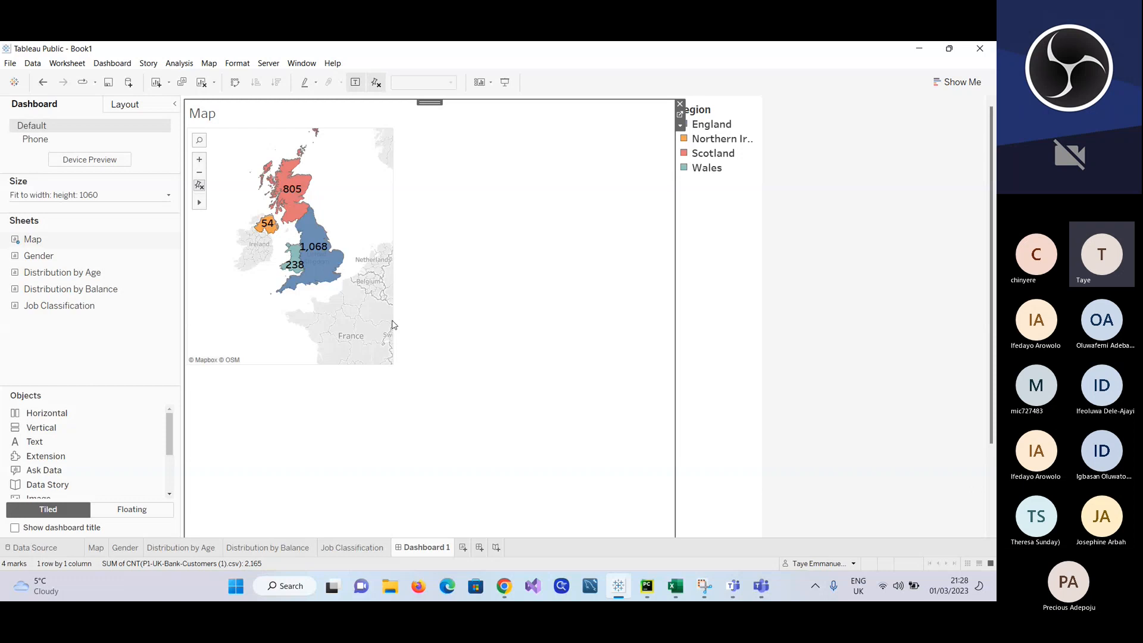
left_click_drag(392, 325, 368, 314)
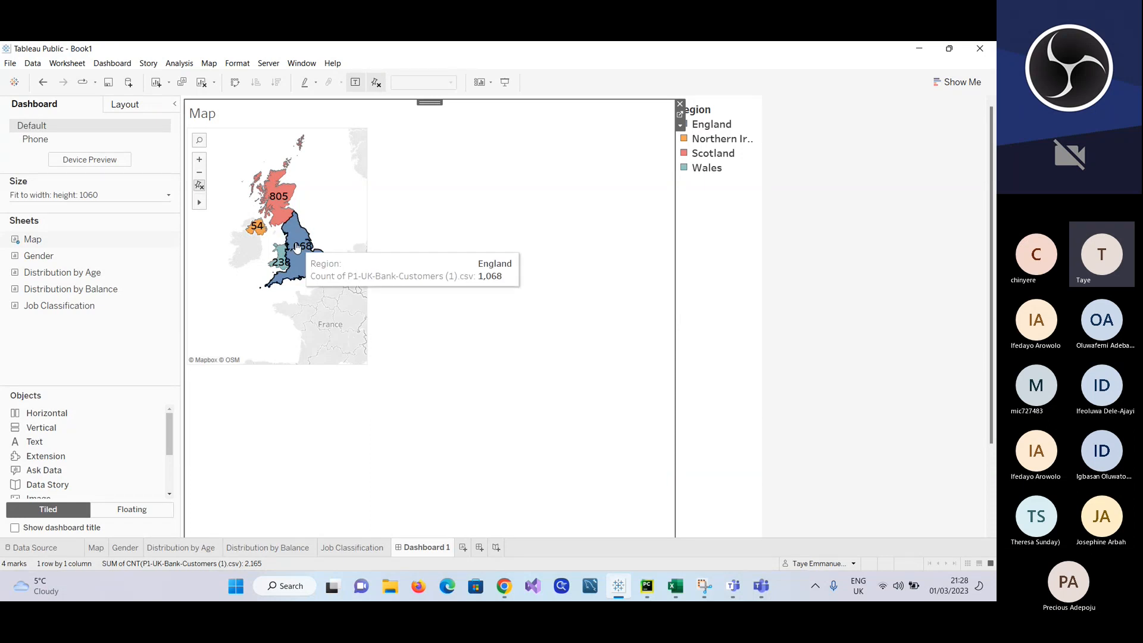
Step: Shift the map content slightly down and right within its frame on the Map worksheet and clear the England selection on Dashboard 1
left_click(306, 259)
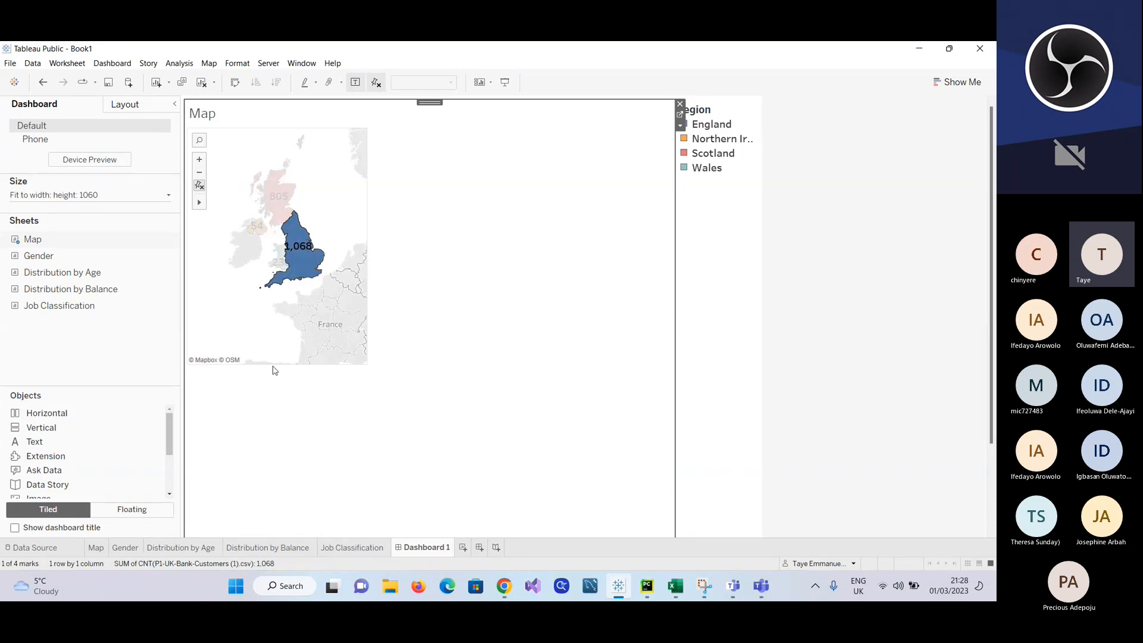
left_click(95, 547)
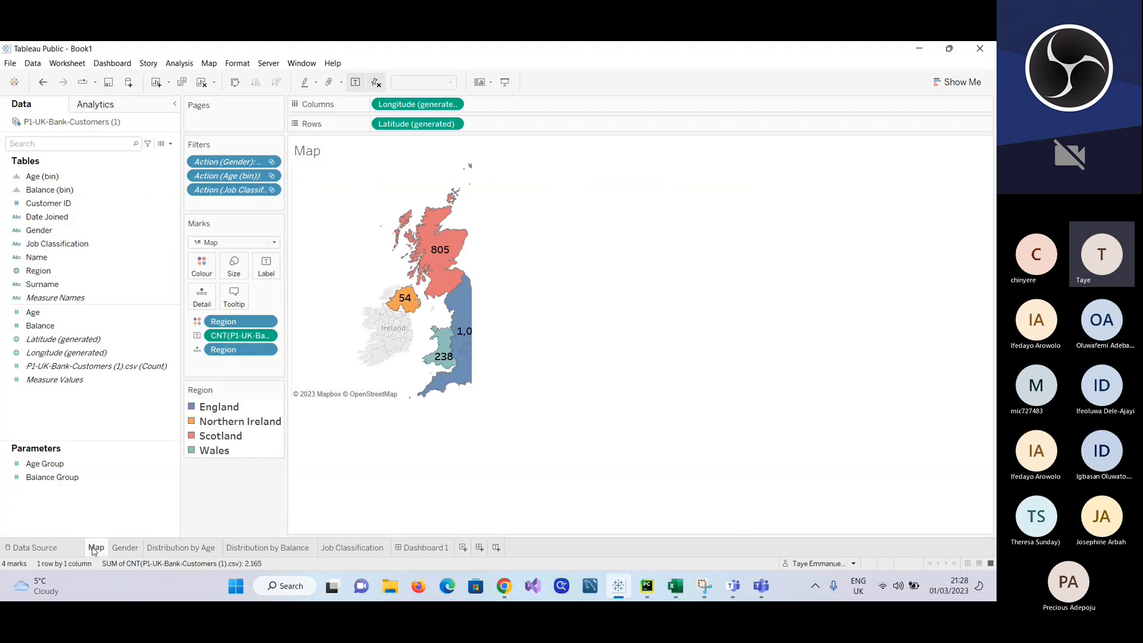
left_click_drag(404, 280, 409, 293)
left_click(409, 294)
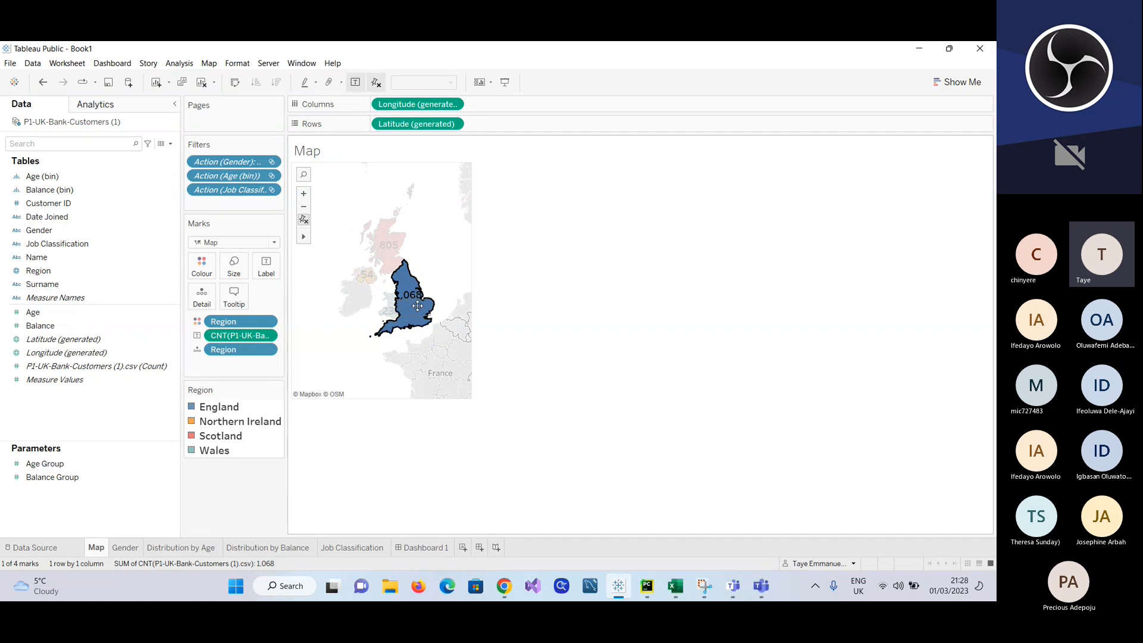
left_click(417, 305)
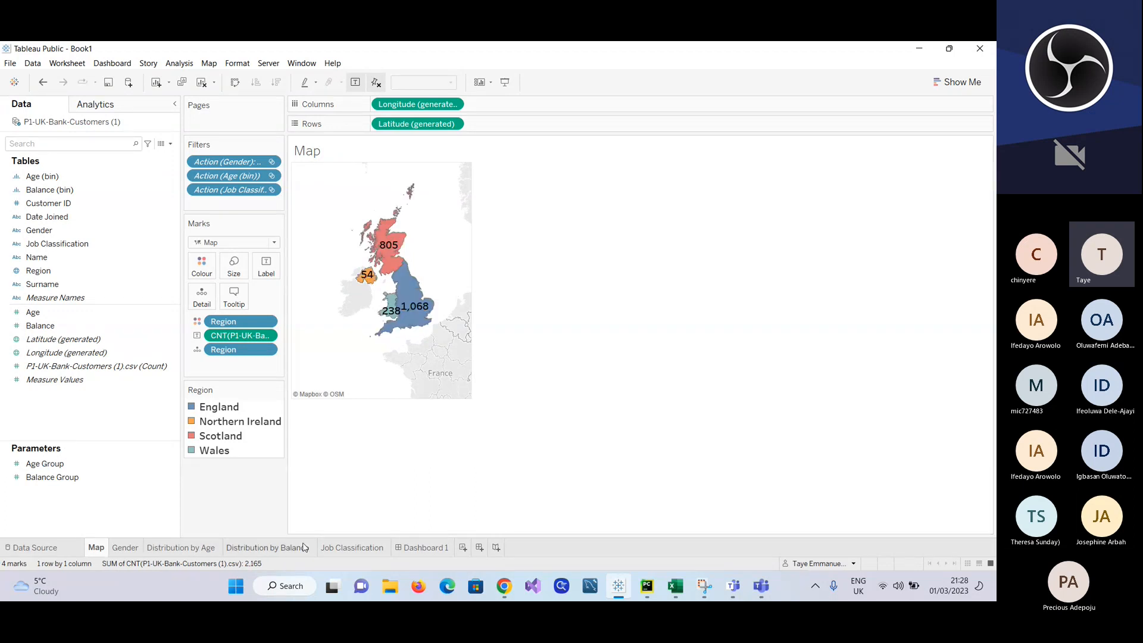
left_click(406, 551)
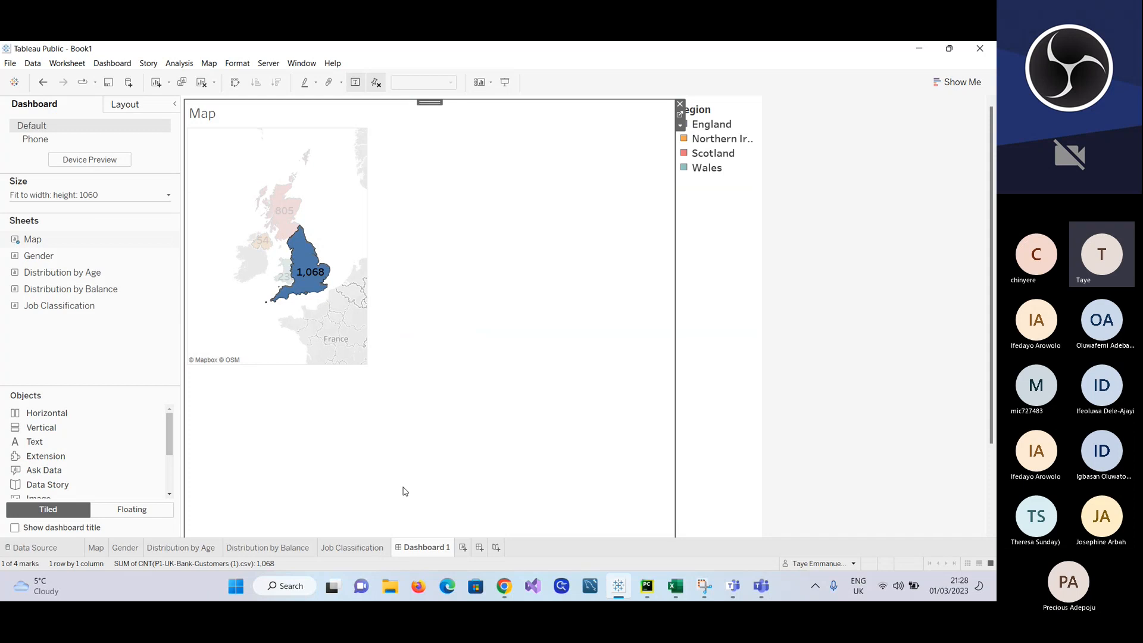
left_click(441, 315)
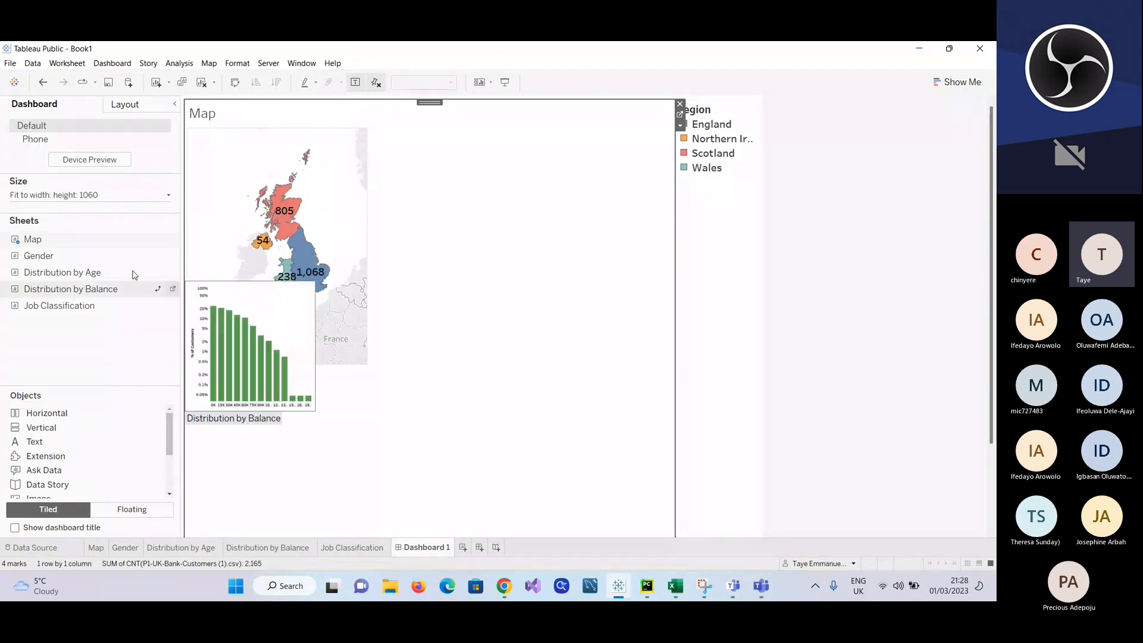
Step: Add the Distribution by Age sheet to Dashboard 1 above the Map
mouse_move(37, 262)
left_click_drag(51, 275, 499, 285)
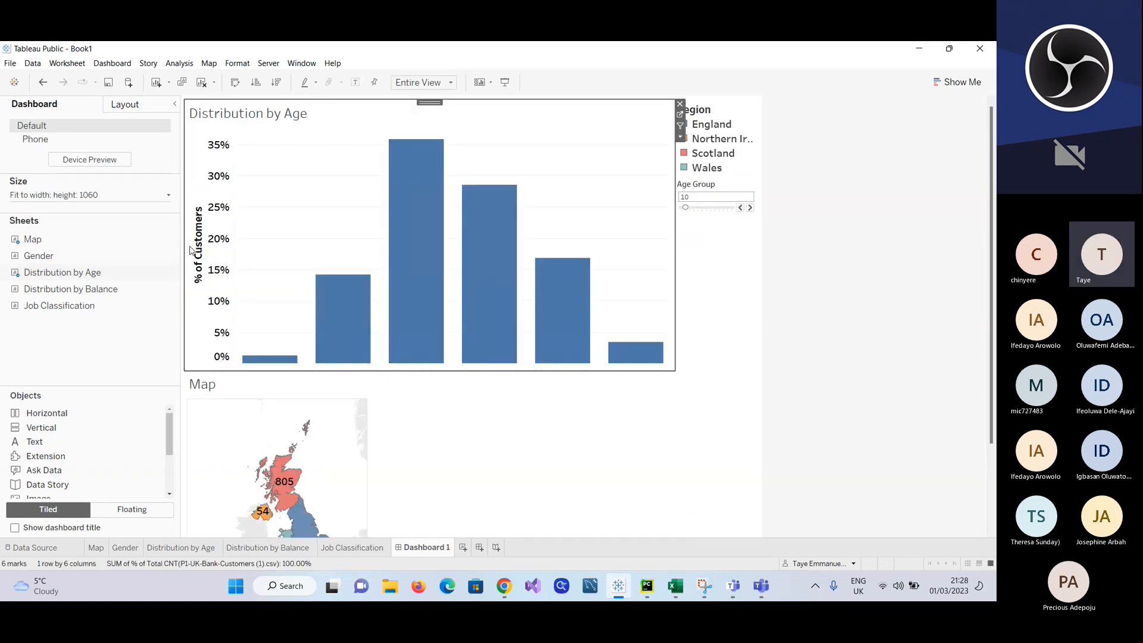
Step: Widen the dashboard side pane and narrow the Distribution by Age chart's vertical axis area to just its percentage labels
left_click_drag(183, 250, 214, 250)
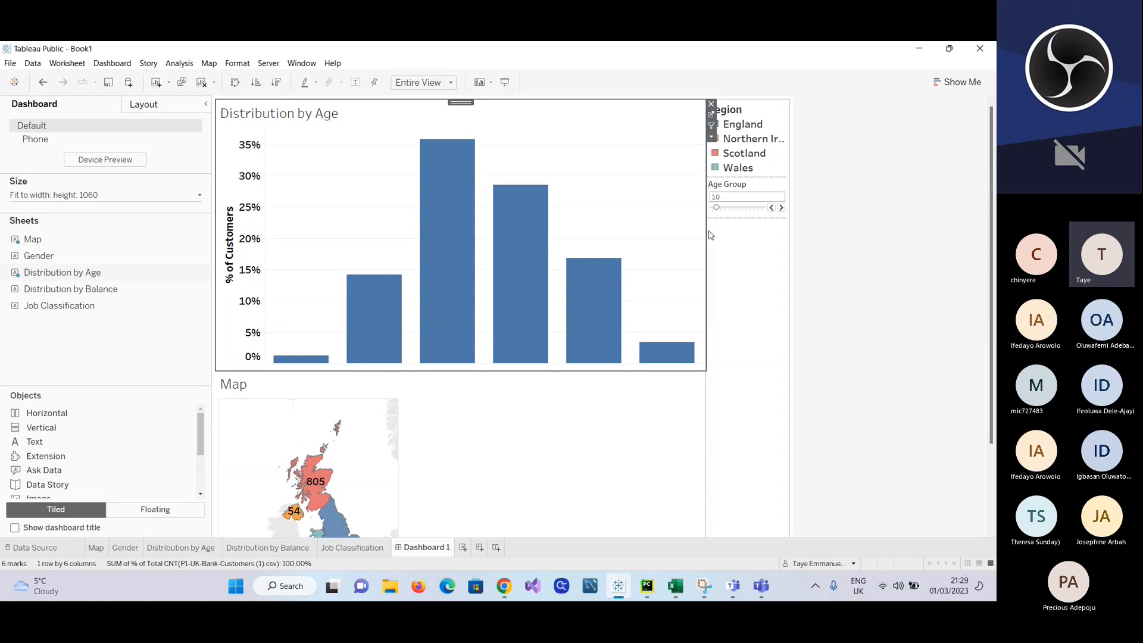
mouse_move(511, 370)
left_mouse_down()
mouse_move(511, 322)
mouse_move(513, 369)
left_mouse_up()
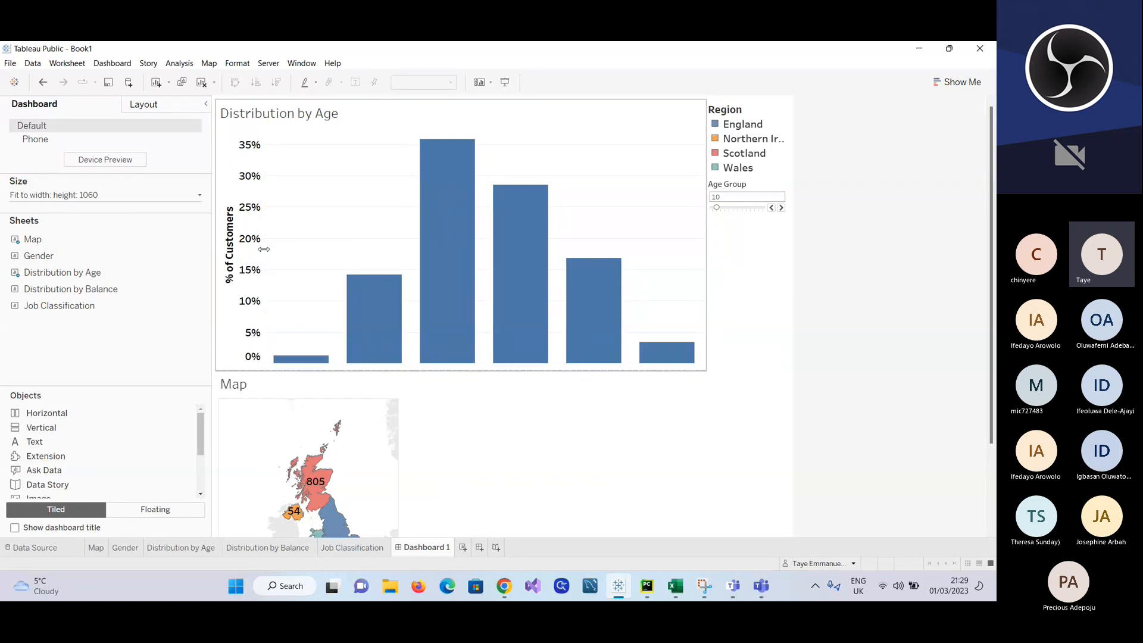
left_click_drag(263, 249, 381, 255)
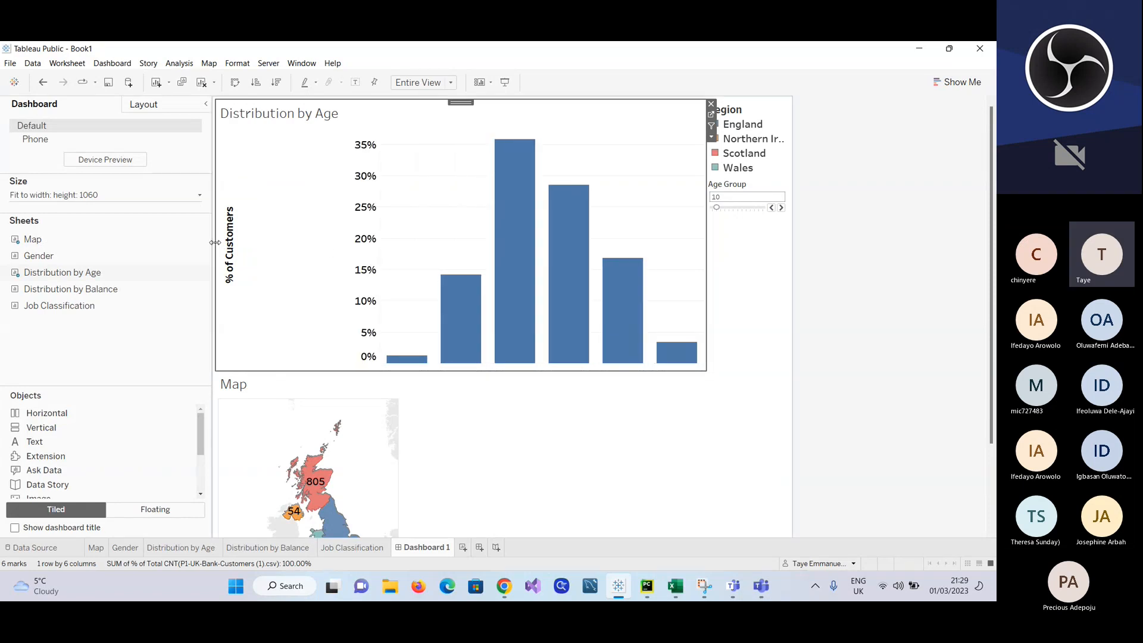
mouse_move(212, 247)
left_mouse_down()
mouse_move(310, 250)
mouse_move(226, 262)
left_mouse_up()
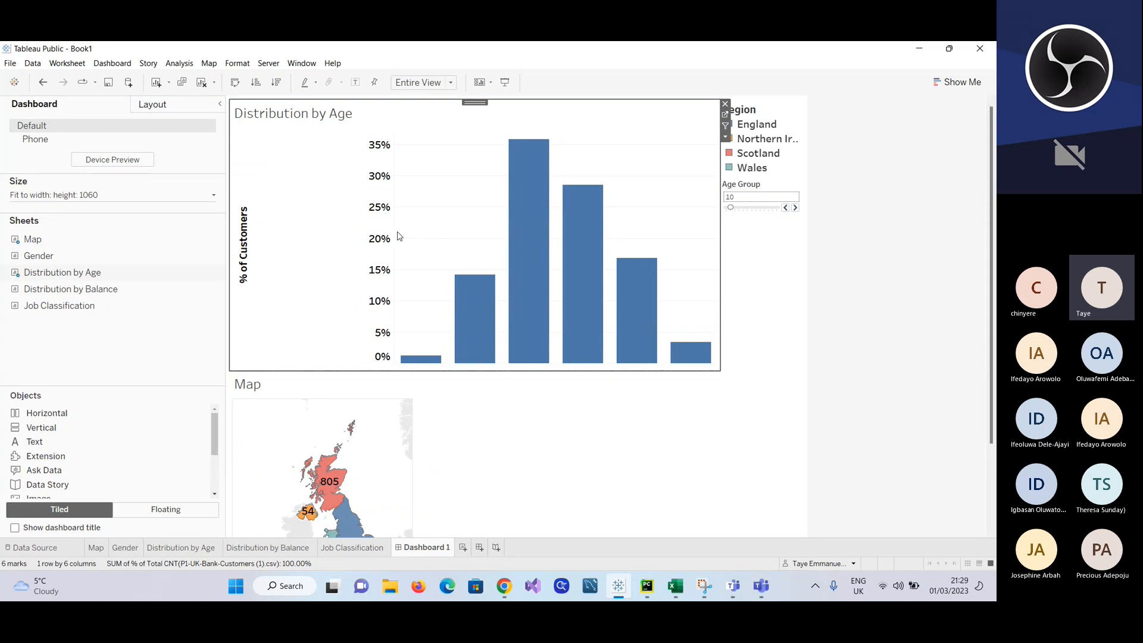
left_click_drag(394, 232, 264, 237)
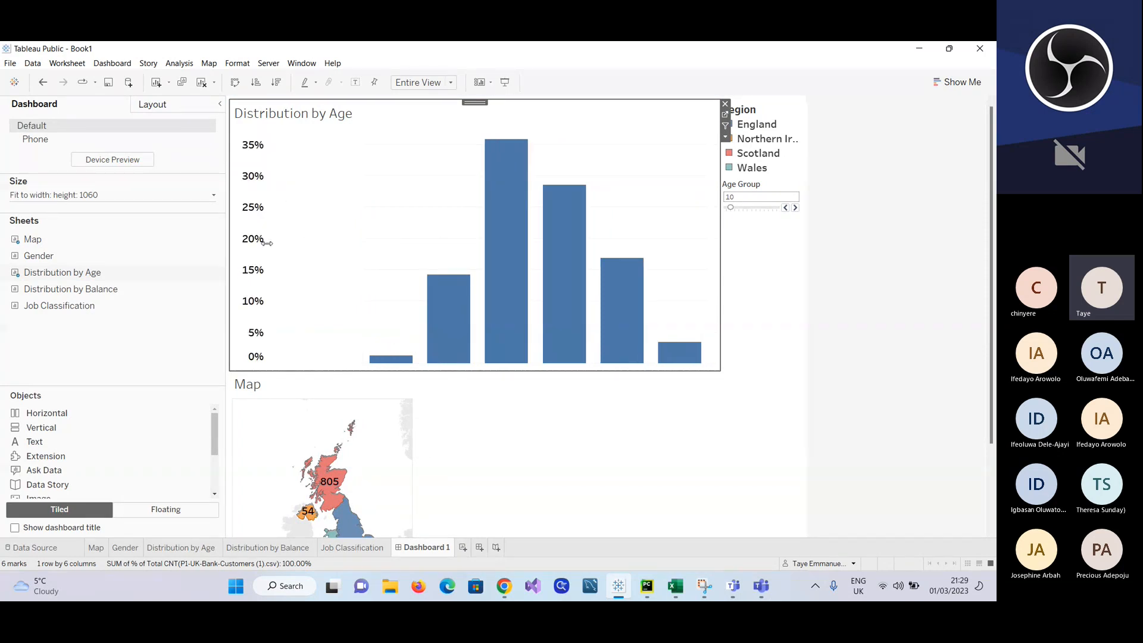
Step: Check the Distribution by Age worksheet, then reduce that chart's width and height on Dashboard 1, leaving room for the age labels below the bars
left_click(181, 548)
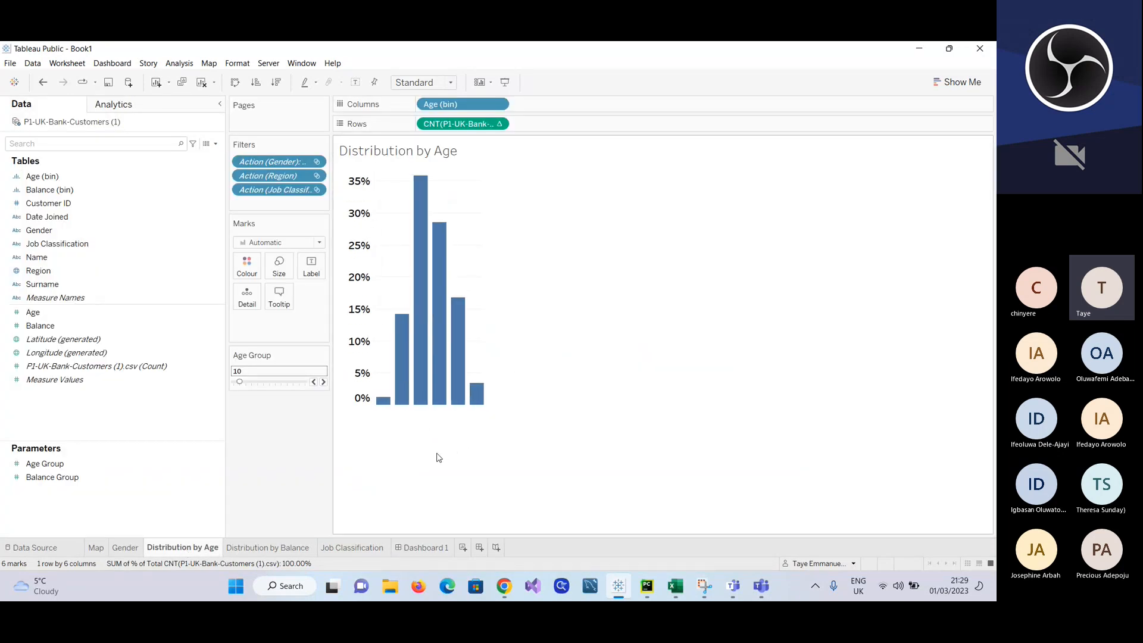
left_click(422, 547)
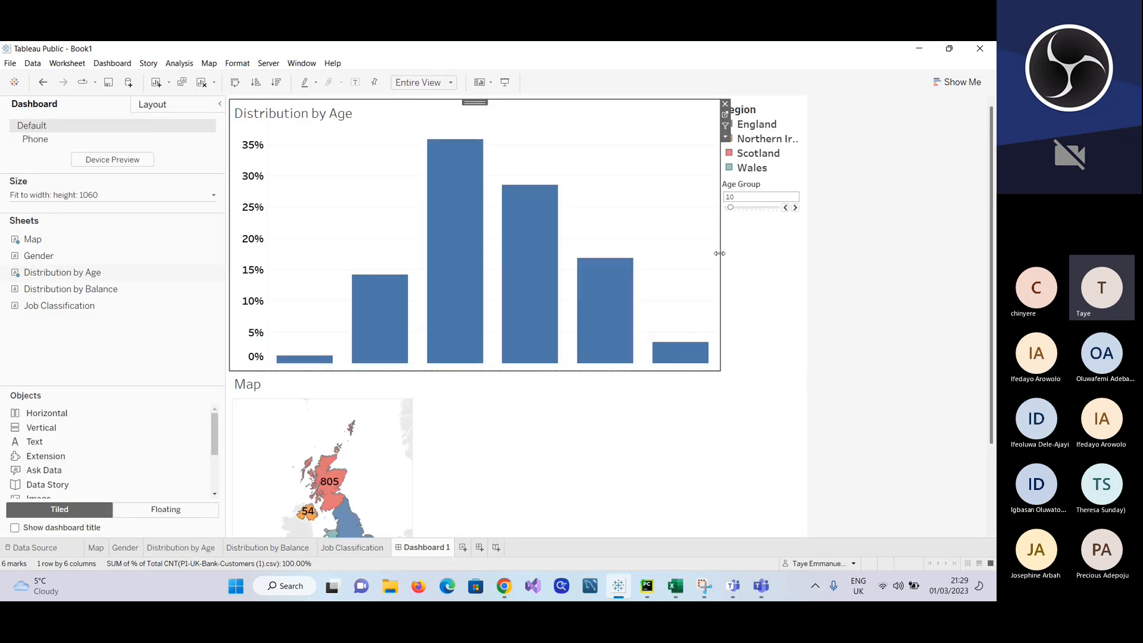
left_click_drag(687, 246, 421, 226)
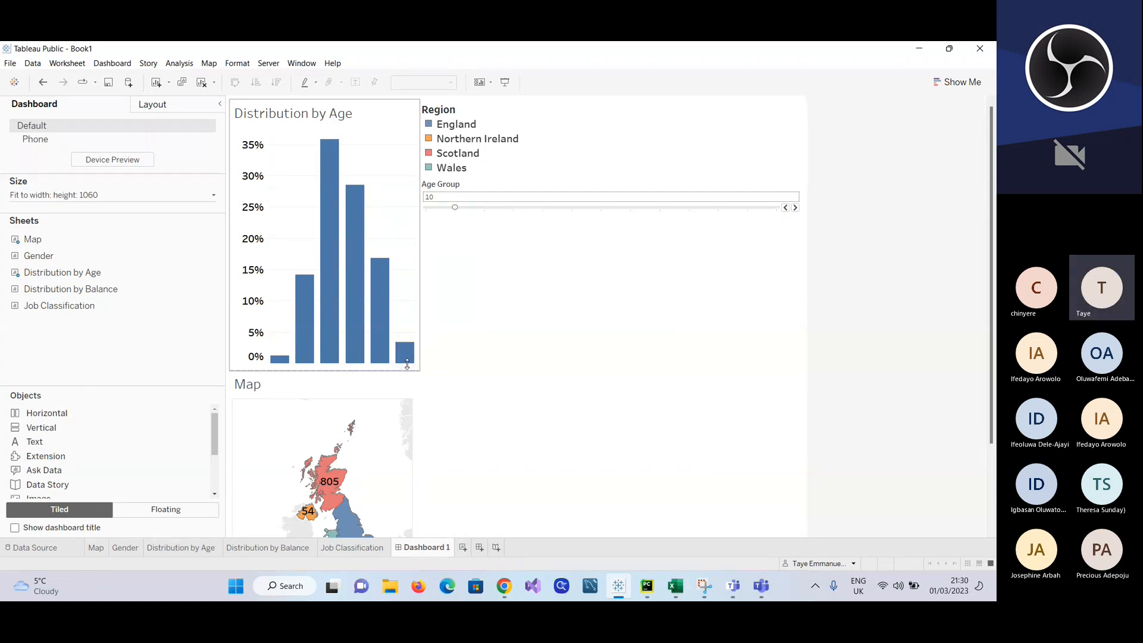
left_click_drag(407, 364, 408, 329)
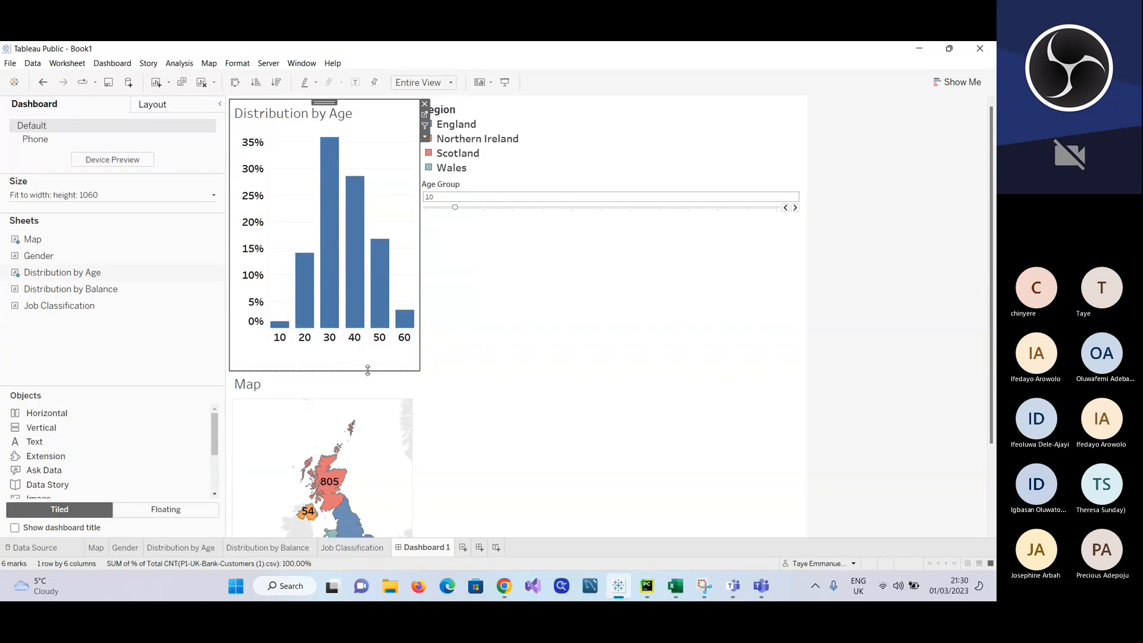
left_click_drag(367, 370, 371, 350)
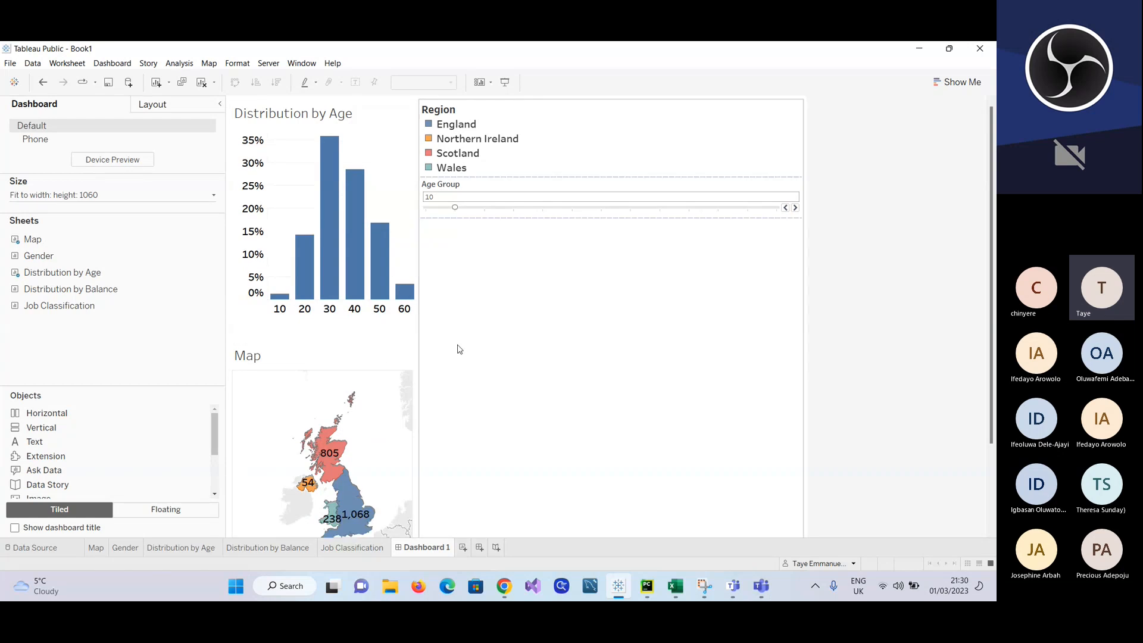
Step: Make the Age Group control slightly taller and add the Distribution by Balance sheet to Dashboard 1 directly below it
left_click(463, 346)
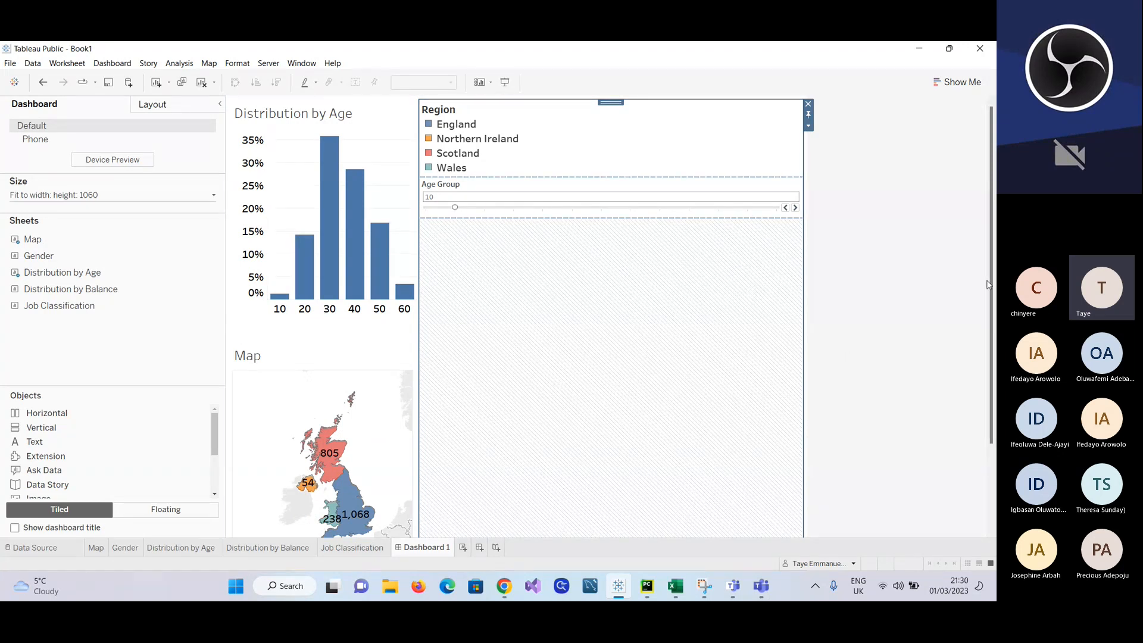
scroll(798, 476, "down", 1)
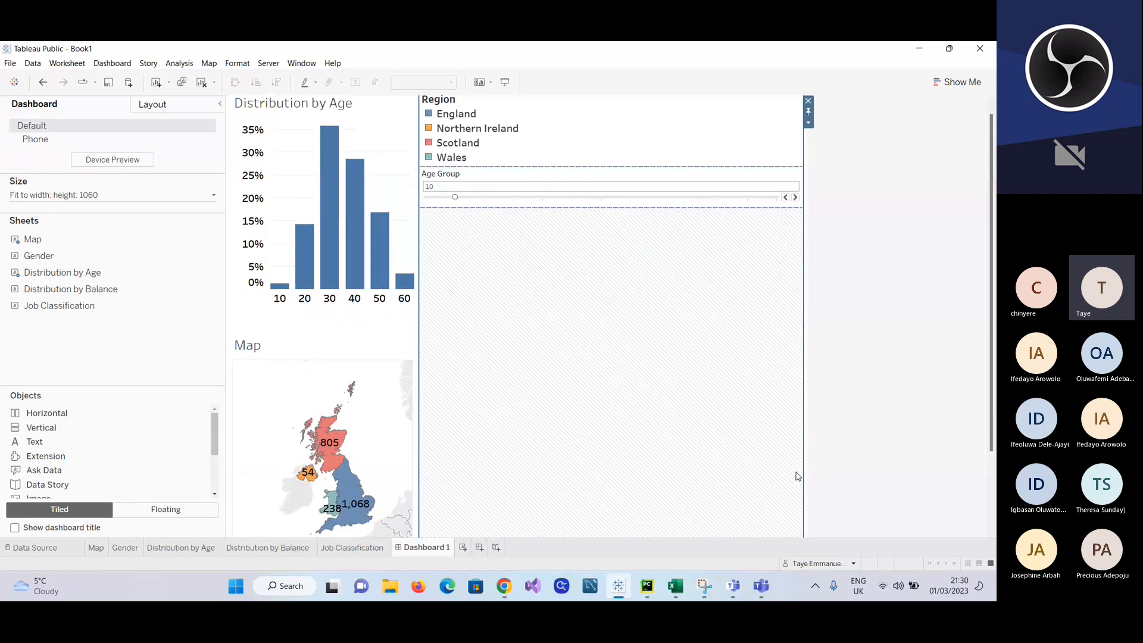
scroll(797, 476, "down", 5)
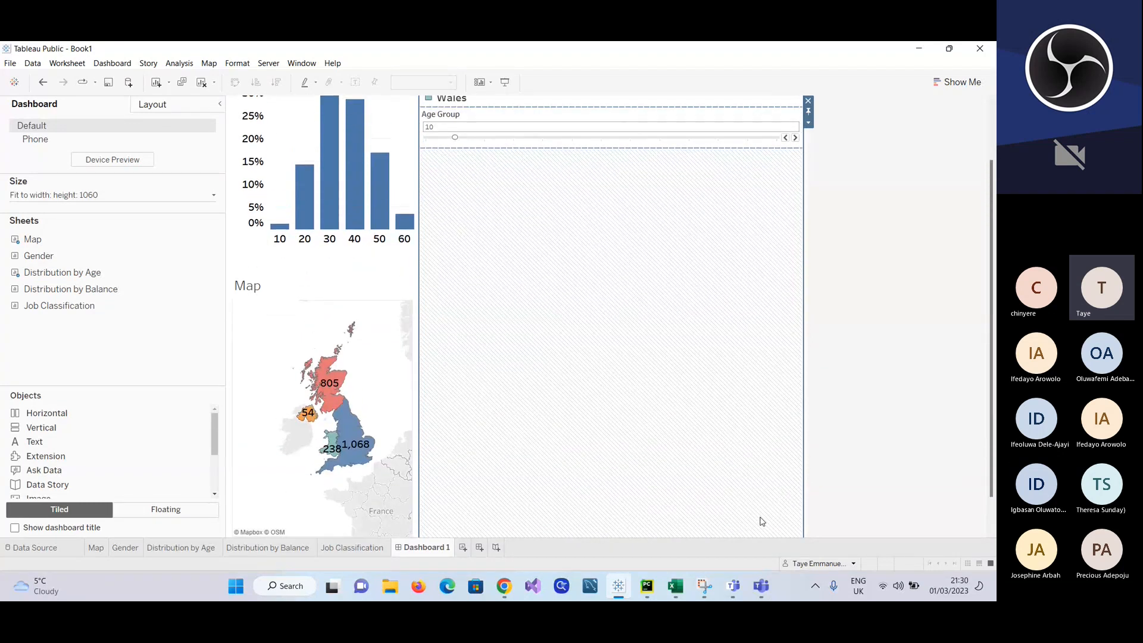
scroll(762, 522, "up", 6)
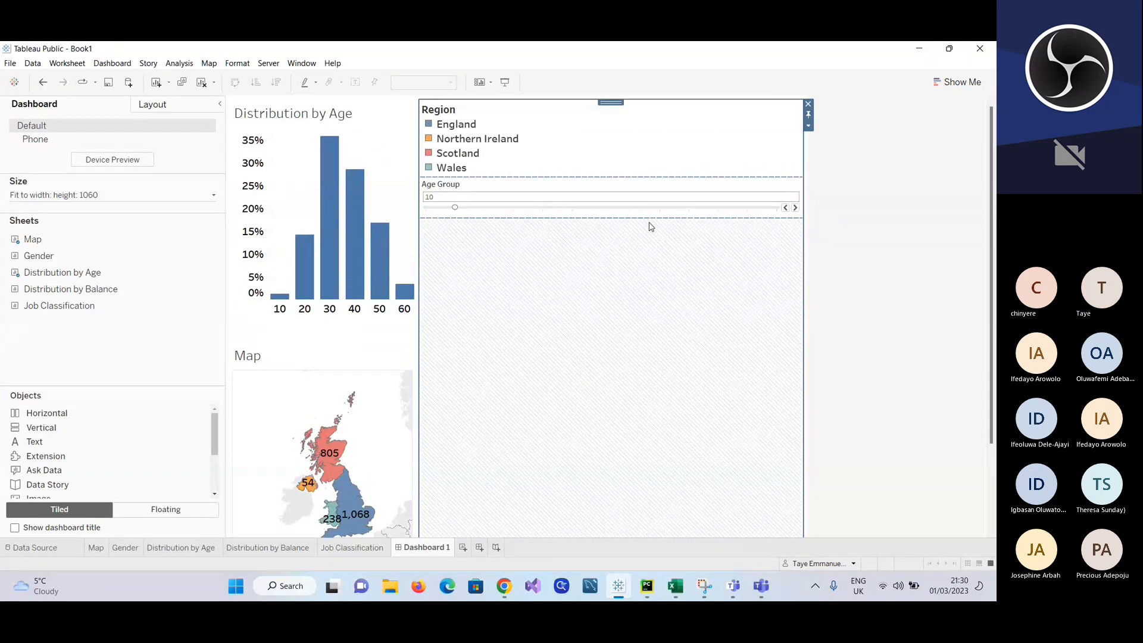
mouse_move(648, 219)
left_mouse_down()
mouse_move(644, 202)
mouse_move(648, 225)
left_mouse_up()
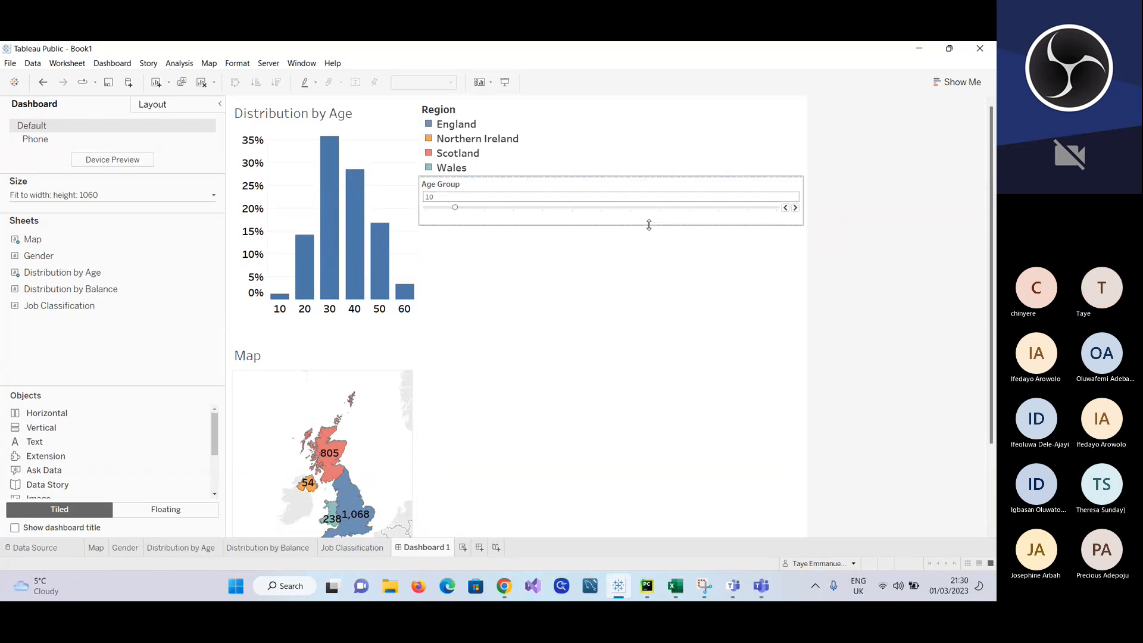
left_click(612, 254)
mouse_move(51, 298)
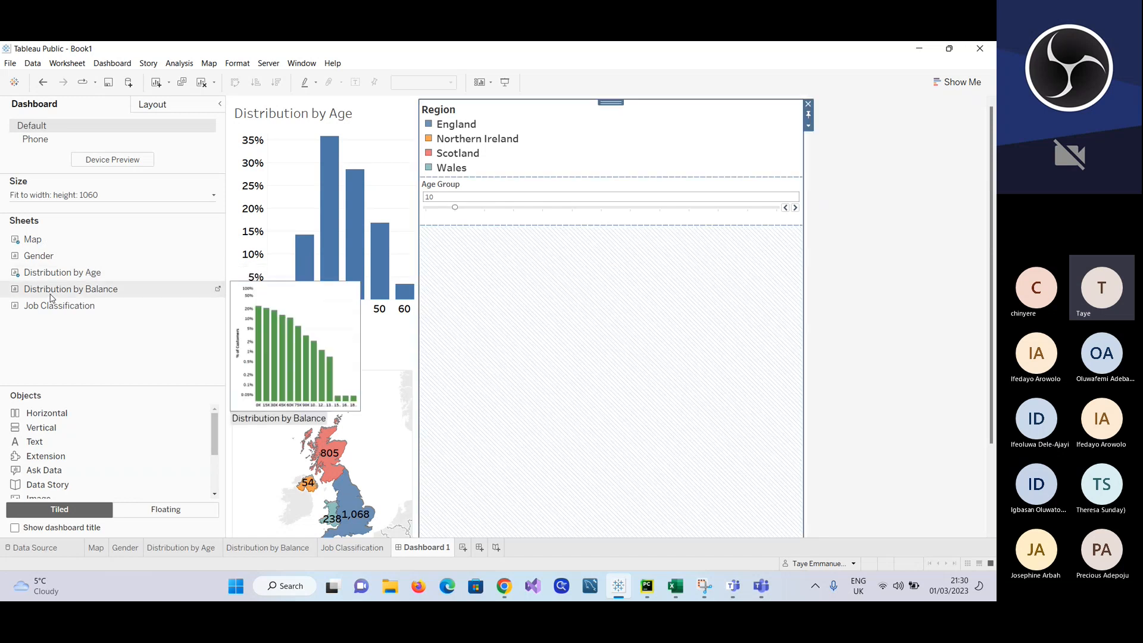
left_click_drag(50, 293, 582, 331)
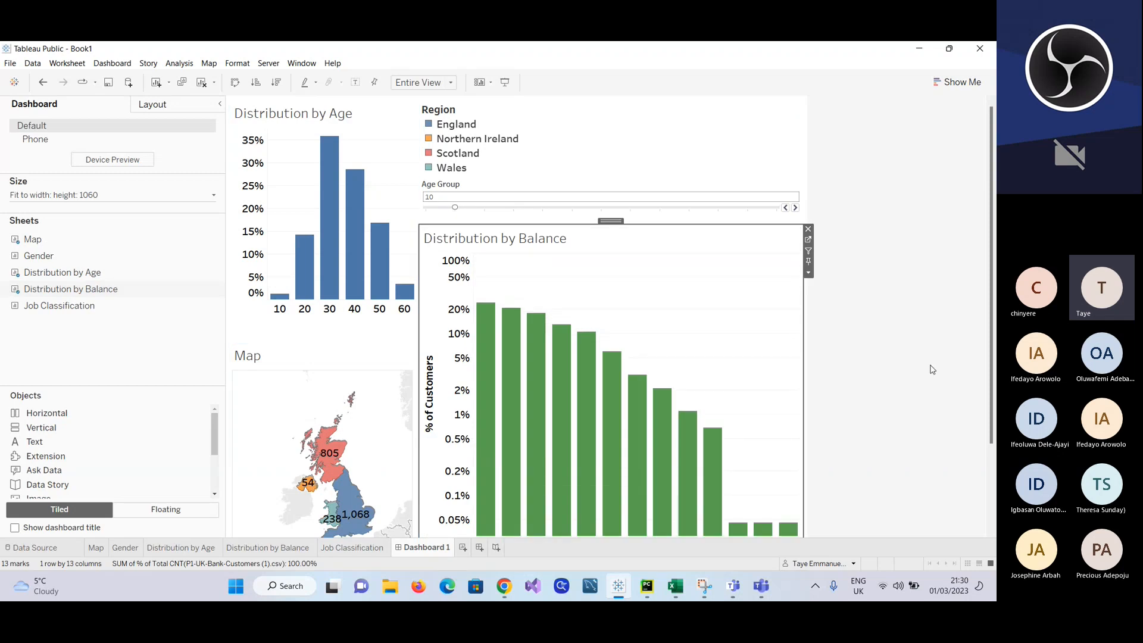
Step: Shorten the Distribution by Balance chart to roughly half its height and stretch its bars to the lower edge of the frame
scroll(578, 417, "down", 1)
scroll(576, 481, "down", 3)
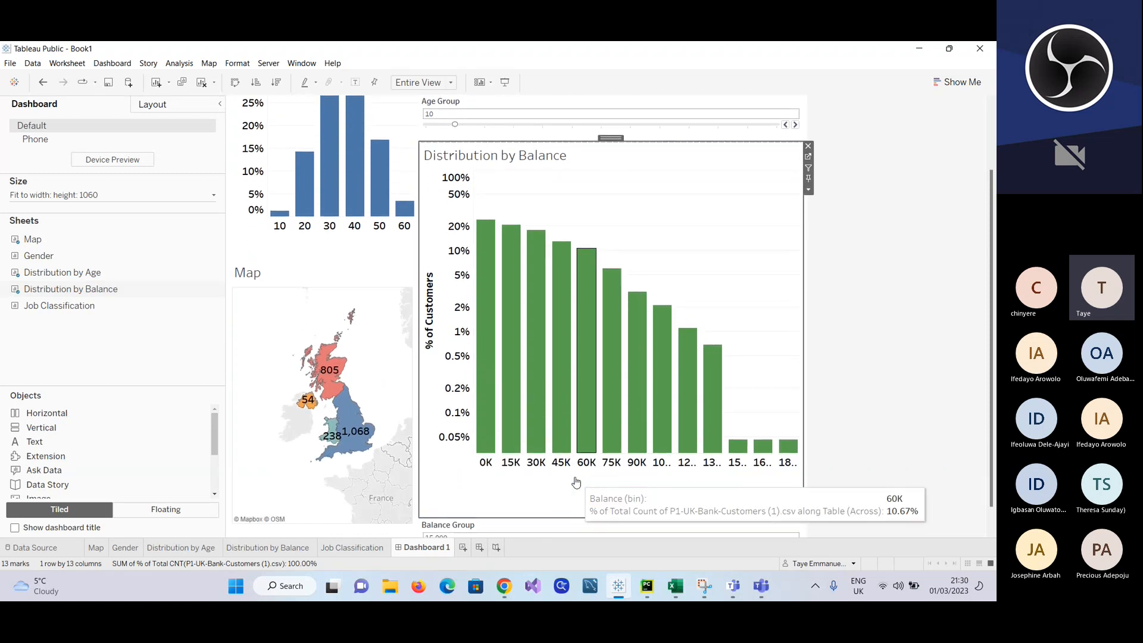
left_click_drag(552, 493, 567, 264)
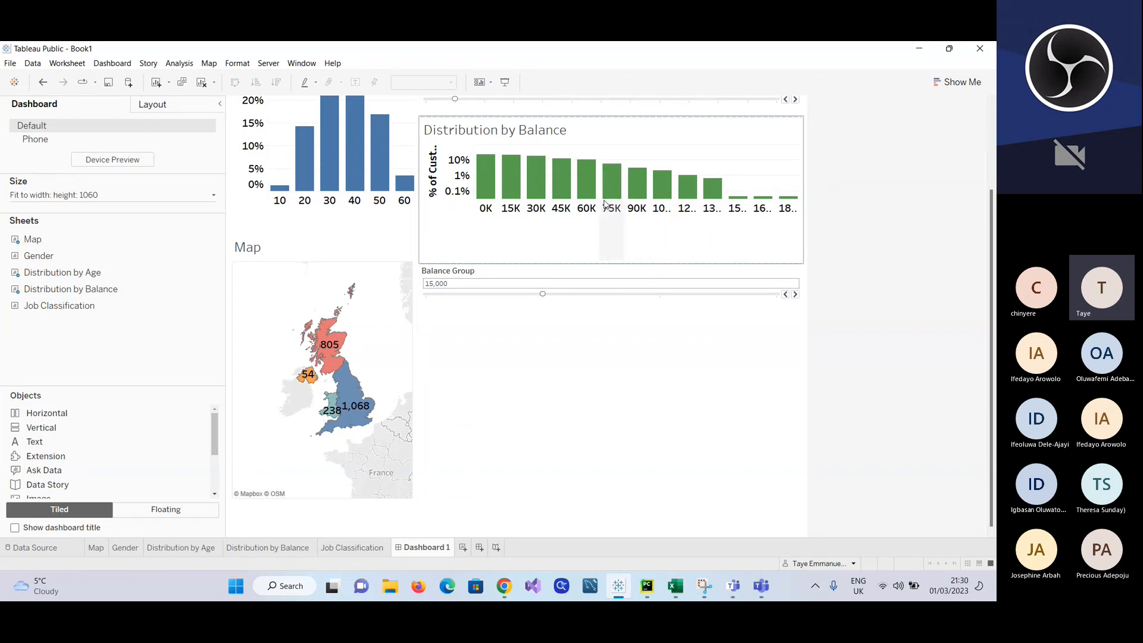
left_click(604, 200)
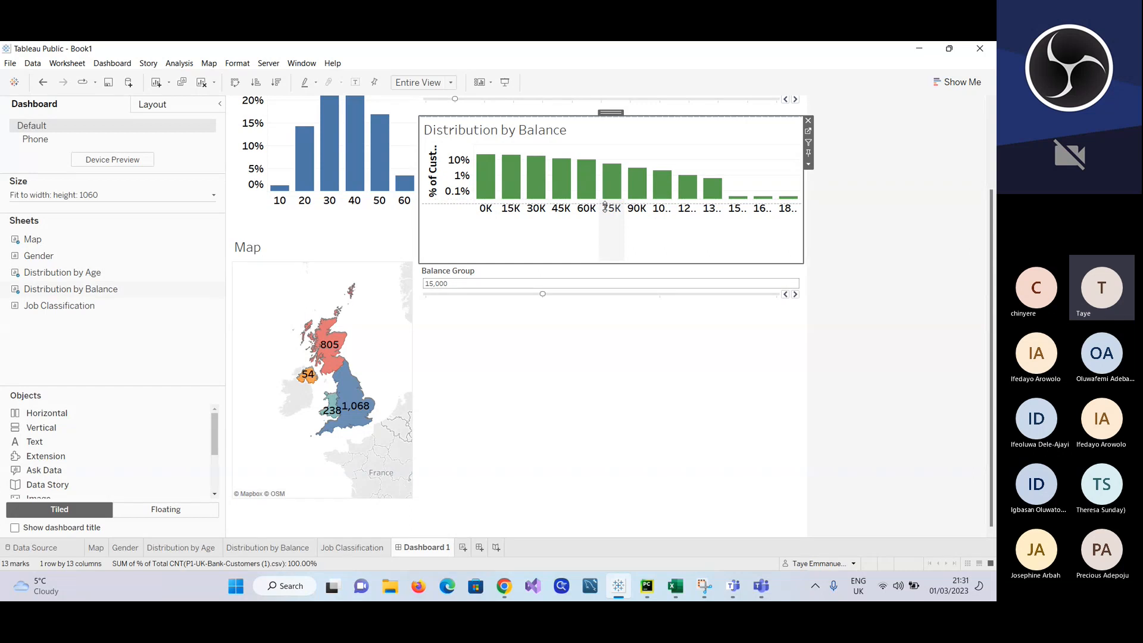
left_click(614, 263)
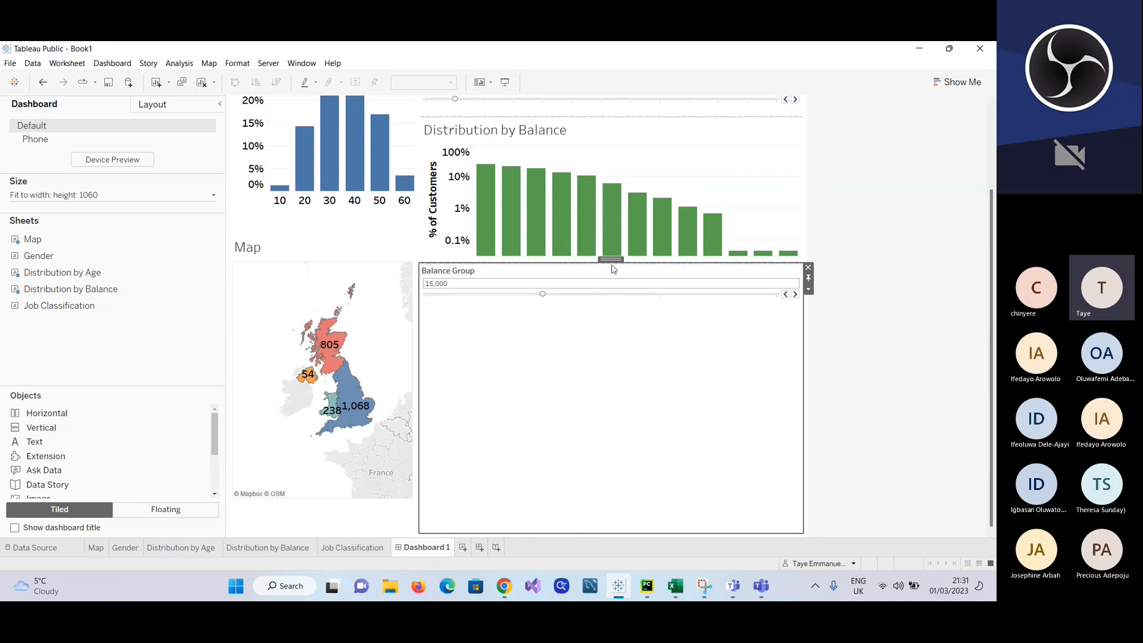
left_click(611, 262)
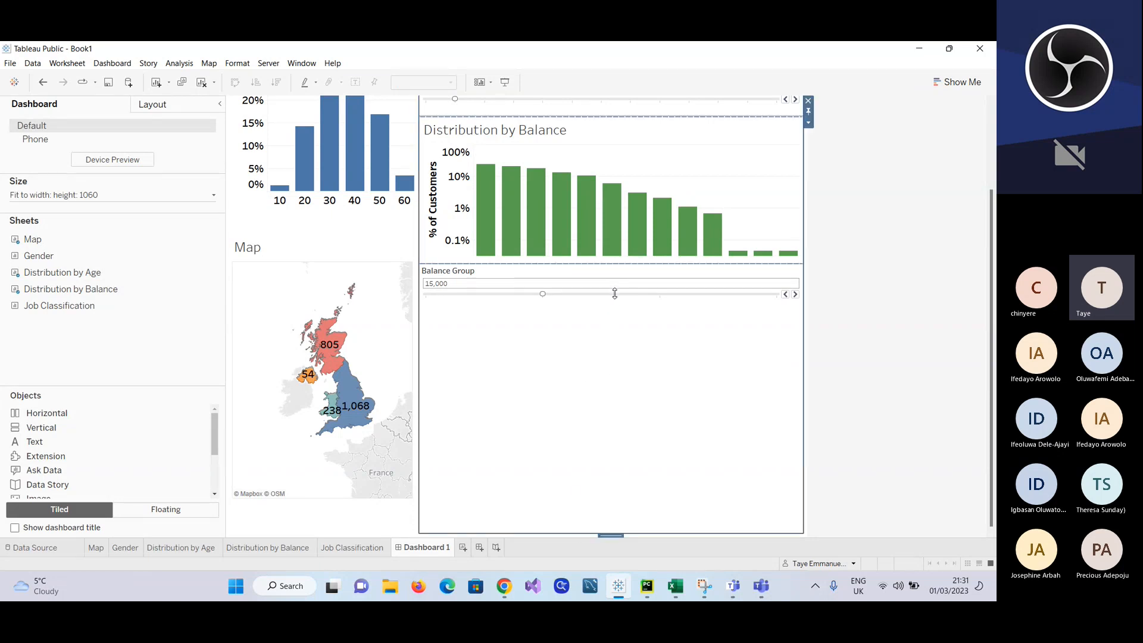
Step: Increase the height of the Distribution by Balance chart slightly above the Balance Group control and extend its bars to fill the frame
left_click_drag(613, 261, 613, 293)
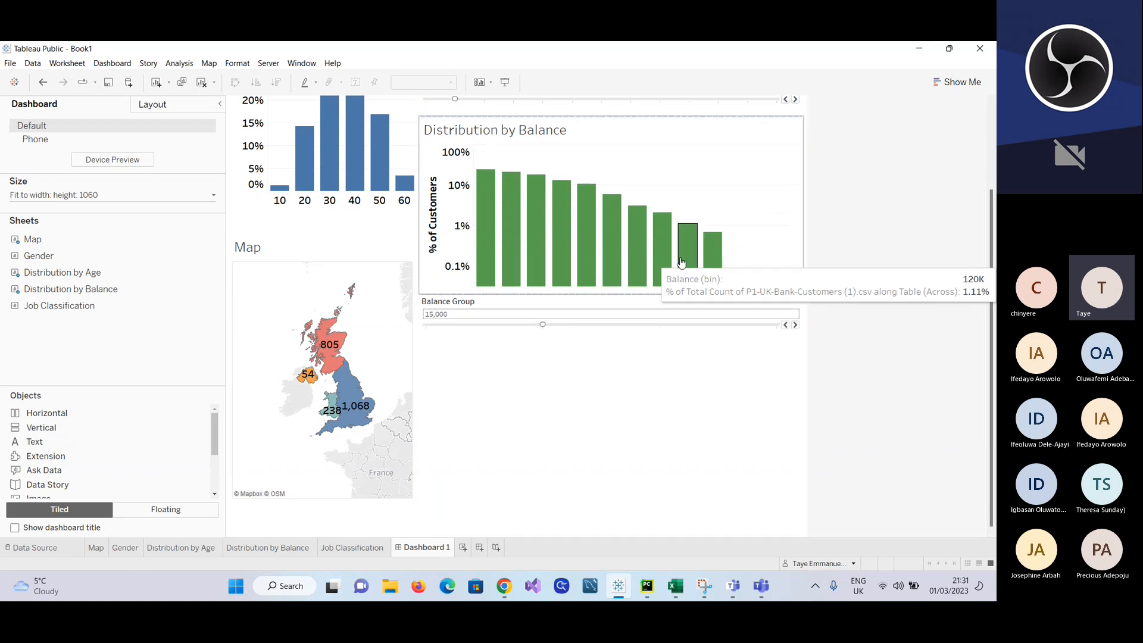
left_click(793, 203)
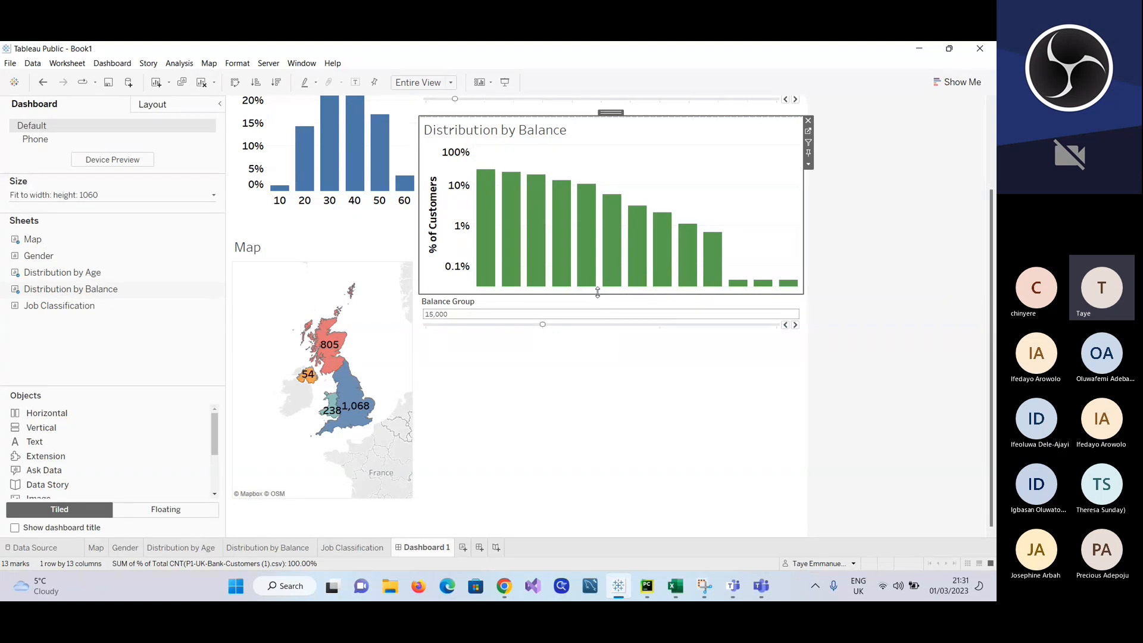
left_click_drag(599, 294, 598, 316)
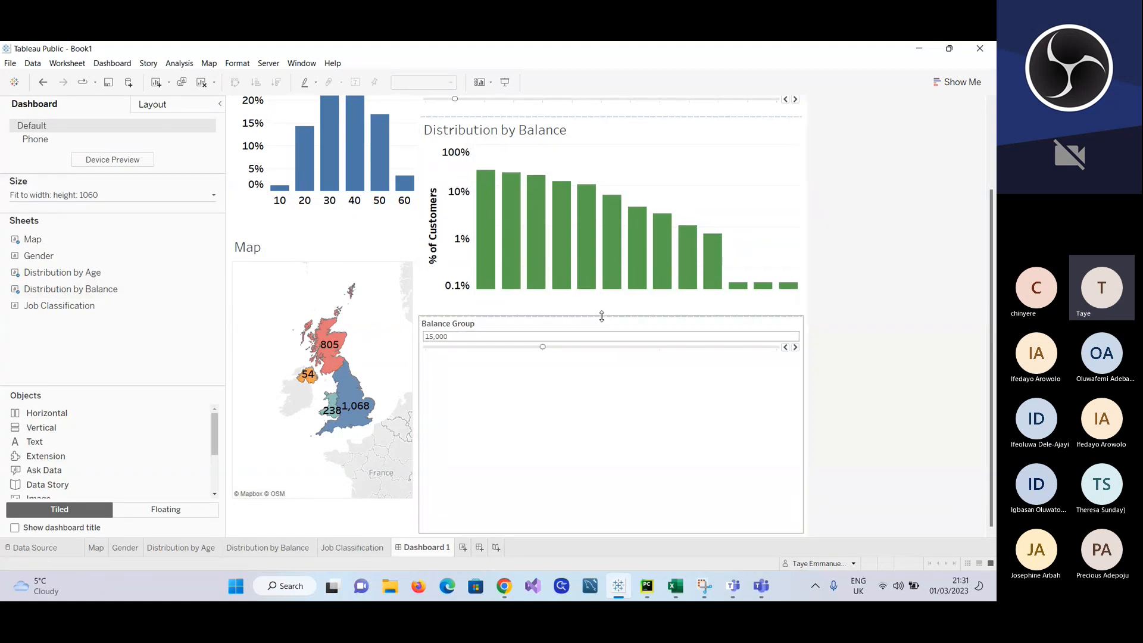
left_click(834, 235)
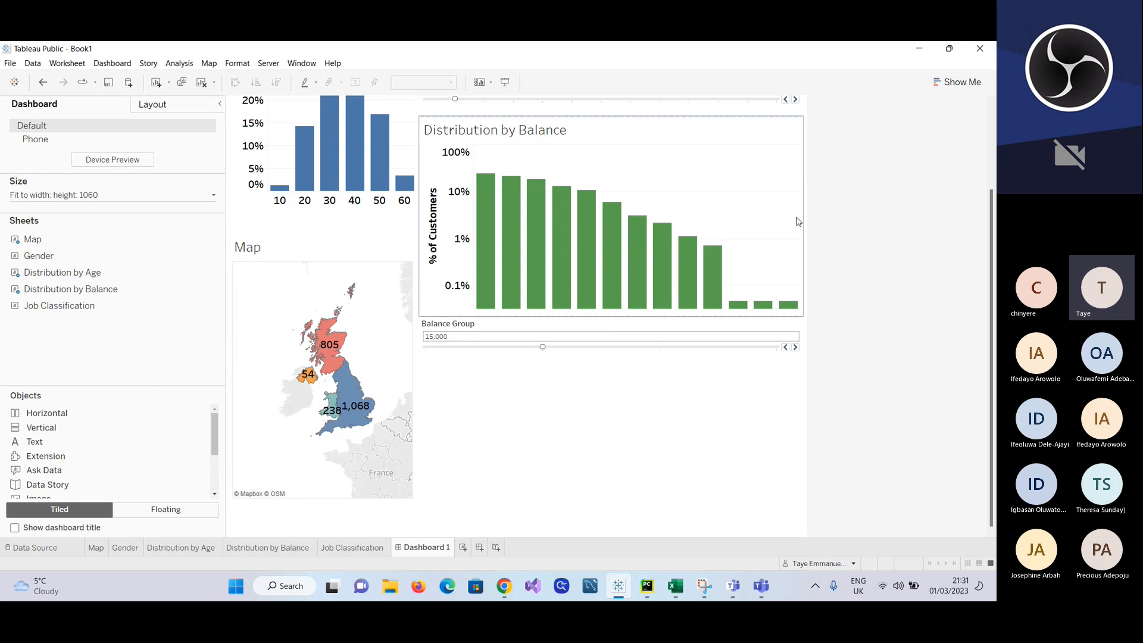
left_click(679, 361)
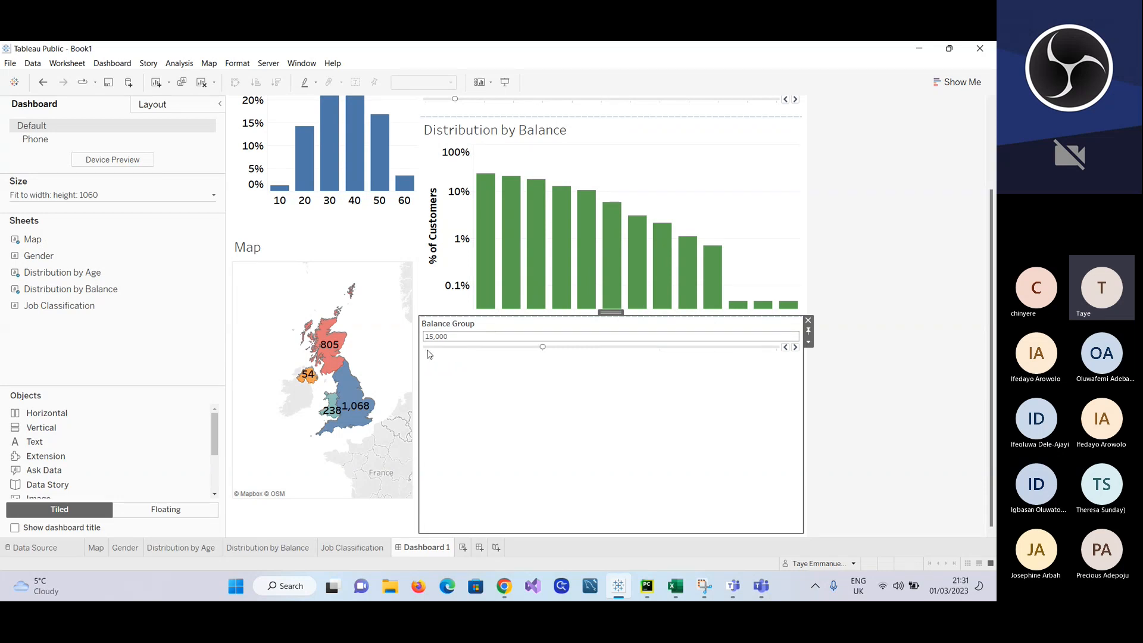
Step: Widen the dashboard column holding the Distribution by Age chart and the Map, narrowing the Distribution by Balance column
left_click_drag(420, 350, 488, 347)
left_click_drag(488, 347, 488, 348)
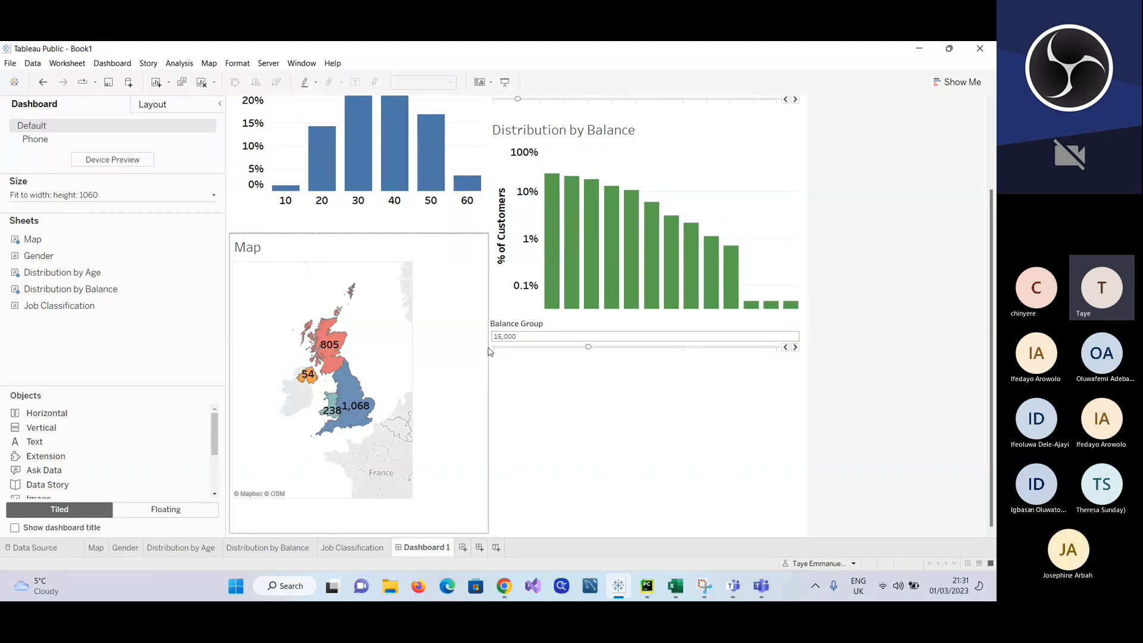
scroll(488, 351, "up", 3)
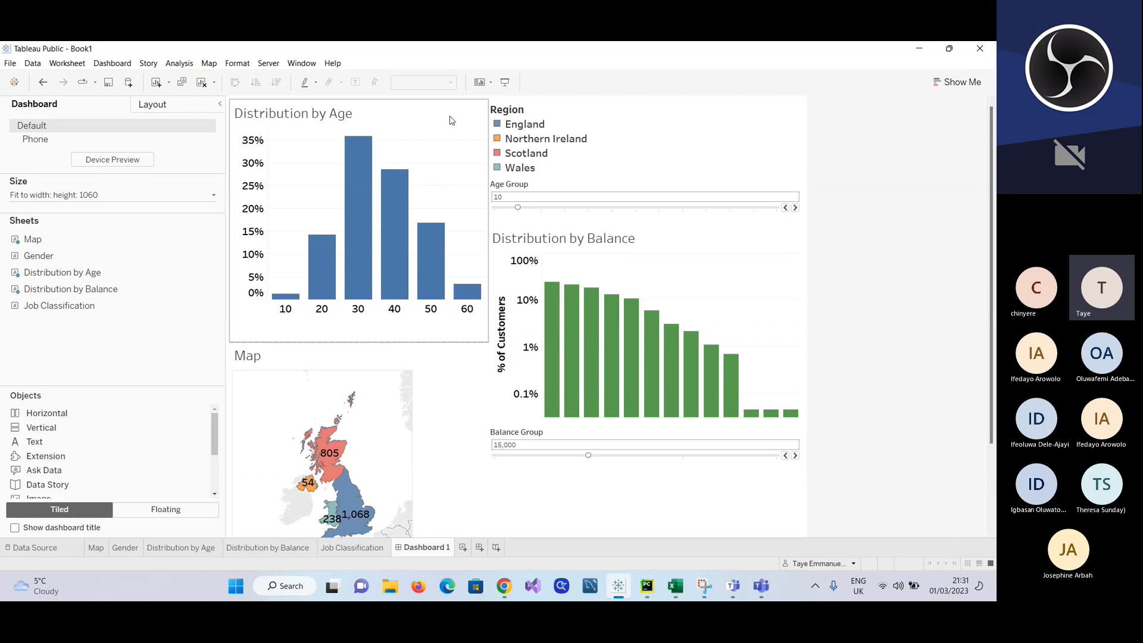
Step: Remove the Distribution by Age and Distribution by Balance charts from Dashboard 1
left_click_drag(453, 134, 268, 250)
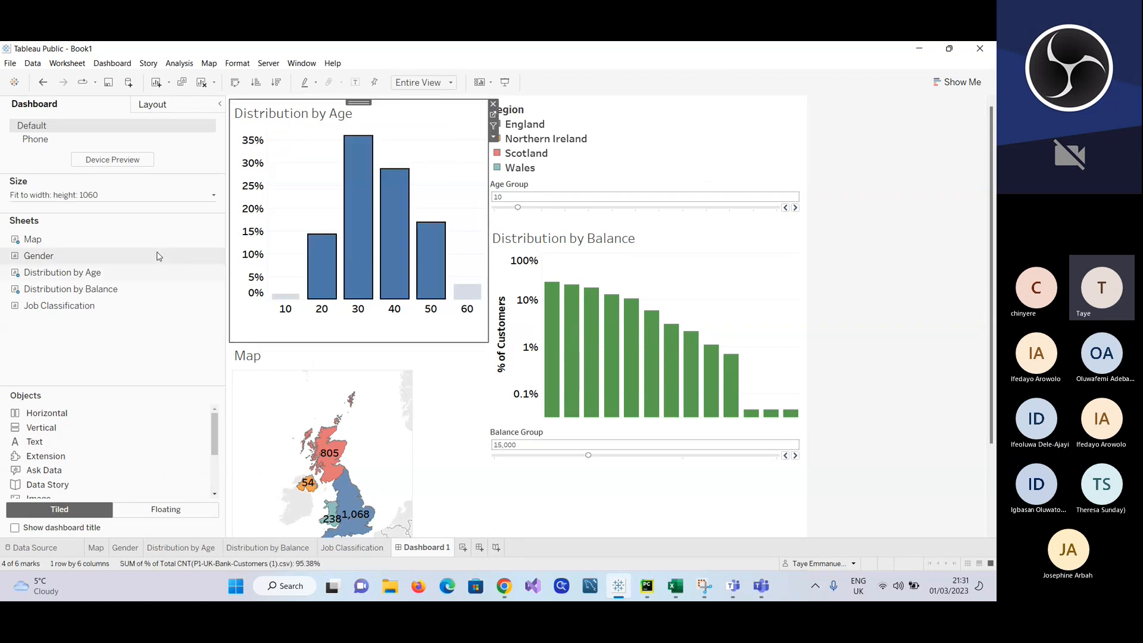
left_click(492, 103)
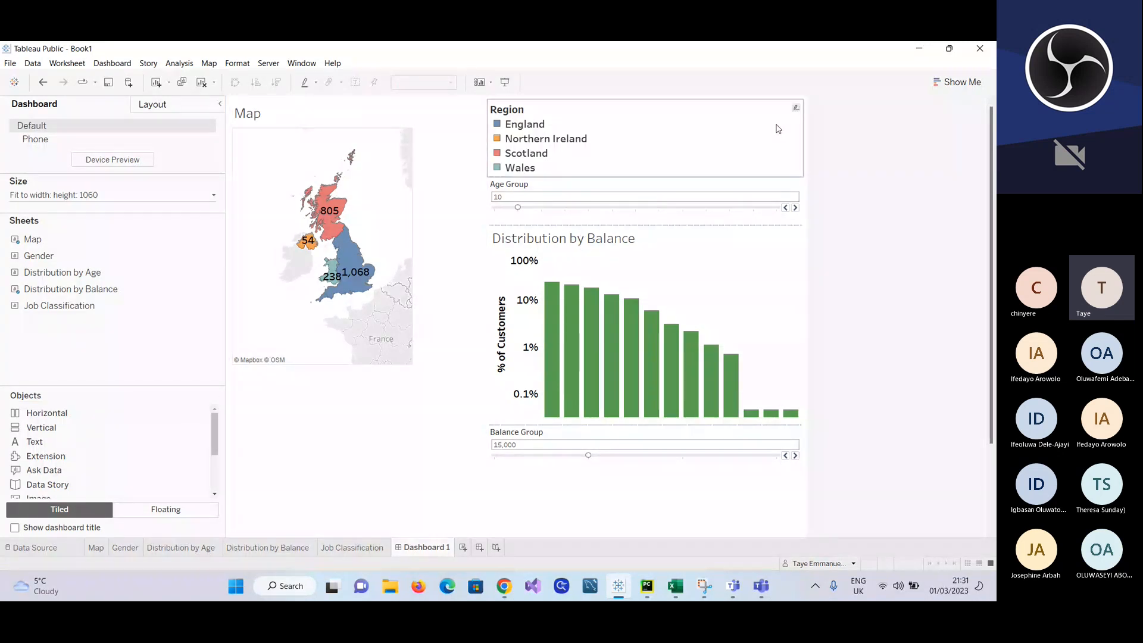
left_click(770, 247)
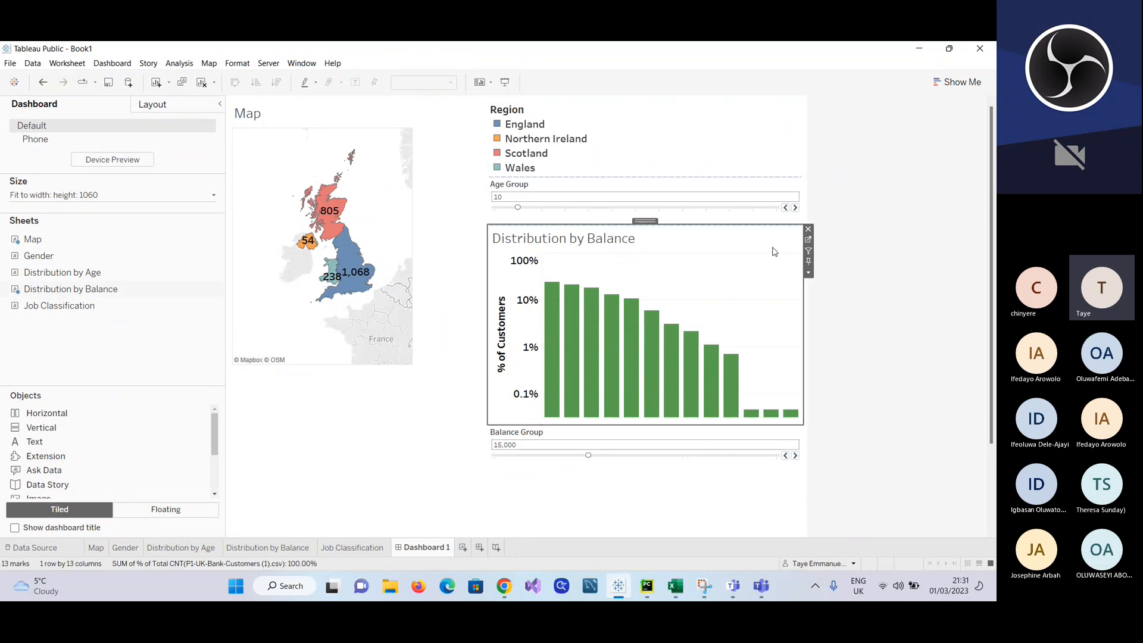
left_click(808, 229)
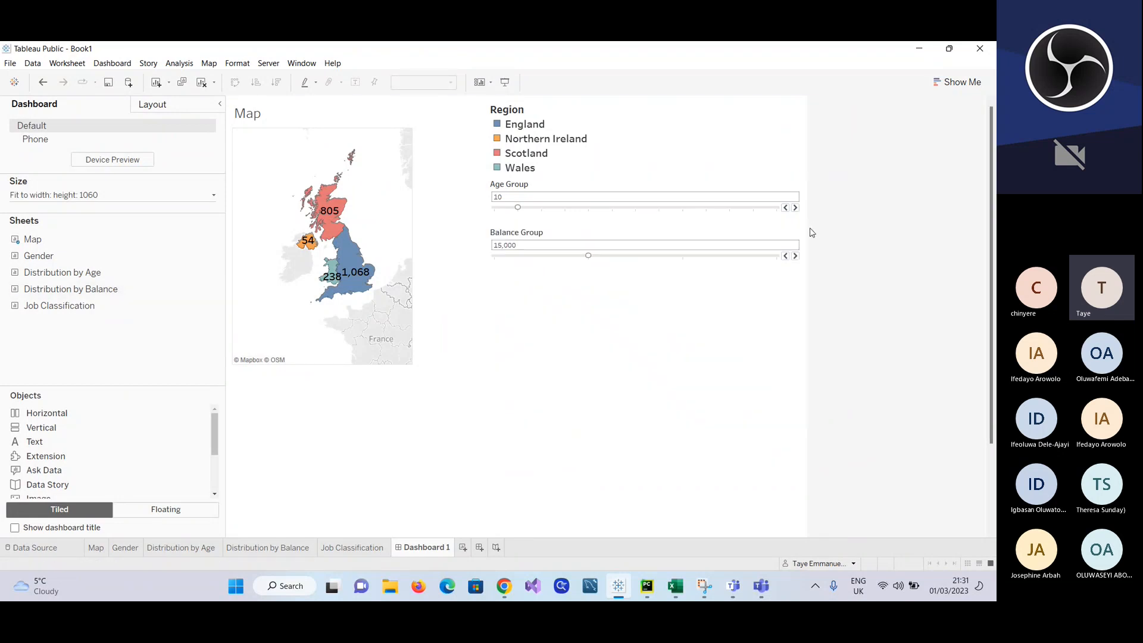
Step: Remove the Age Group control, the Balance Group control and the Map from Dashboard 1 to empty it
left_click(787, 199)
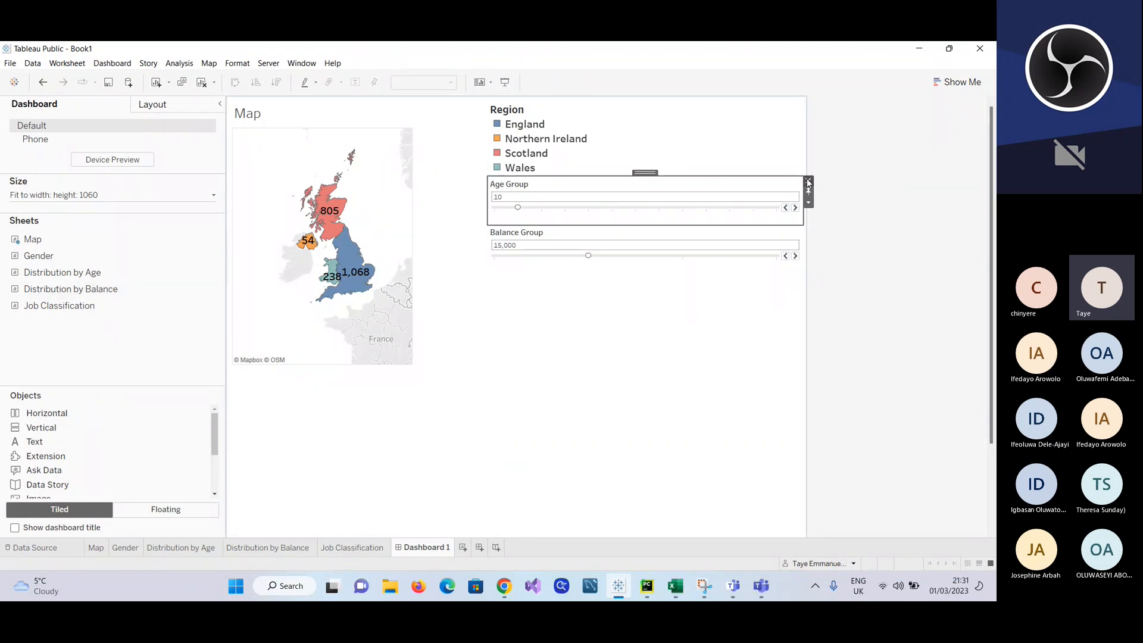
left_click(807, 181)
left_click(790, 207)
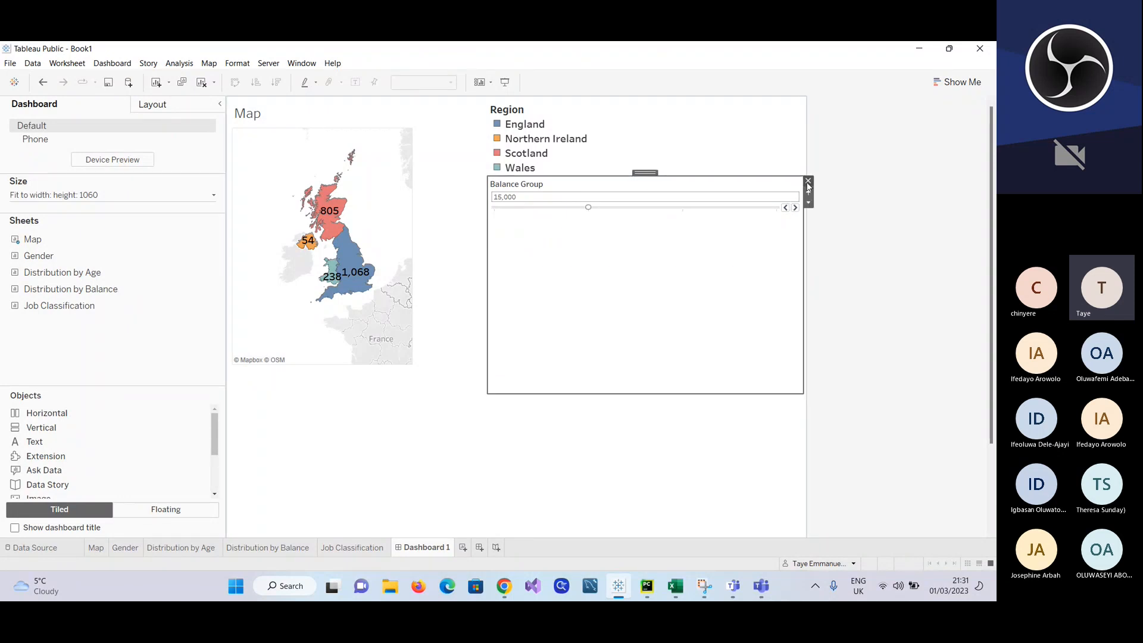
left_click(807, 181)
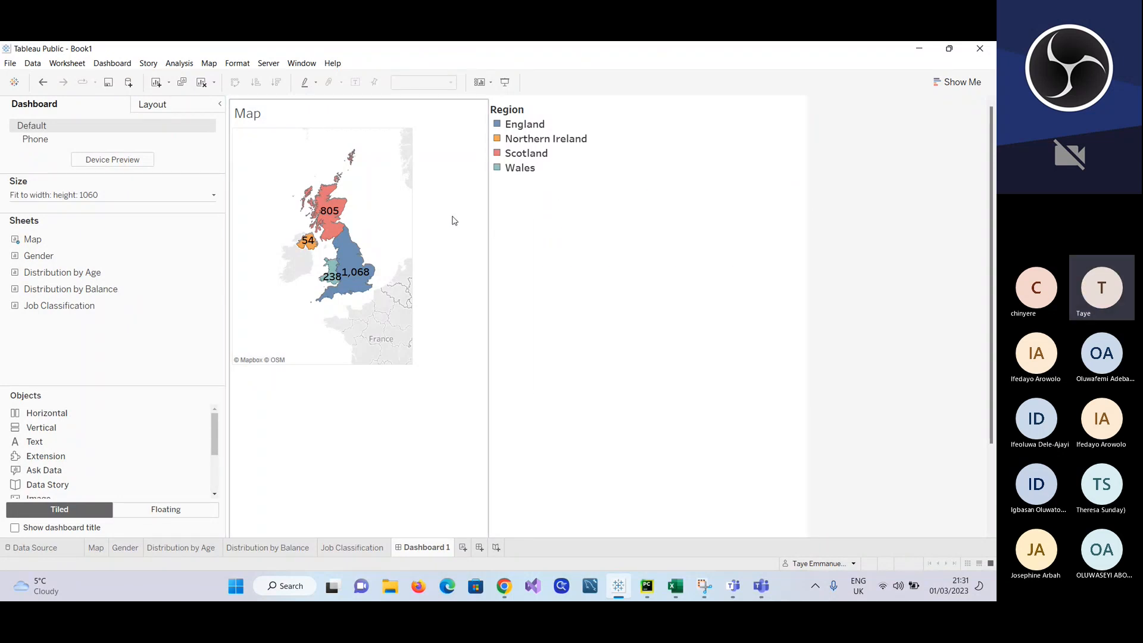
left_click(448, 162)
left_click(493, 106)
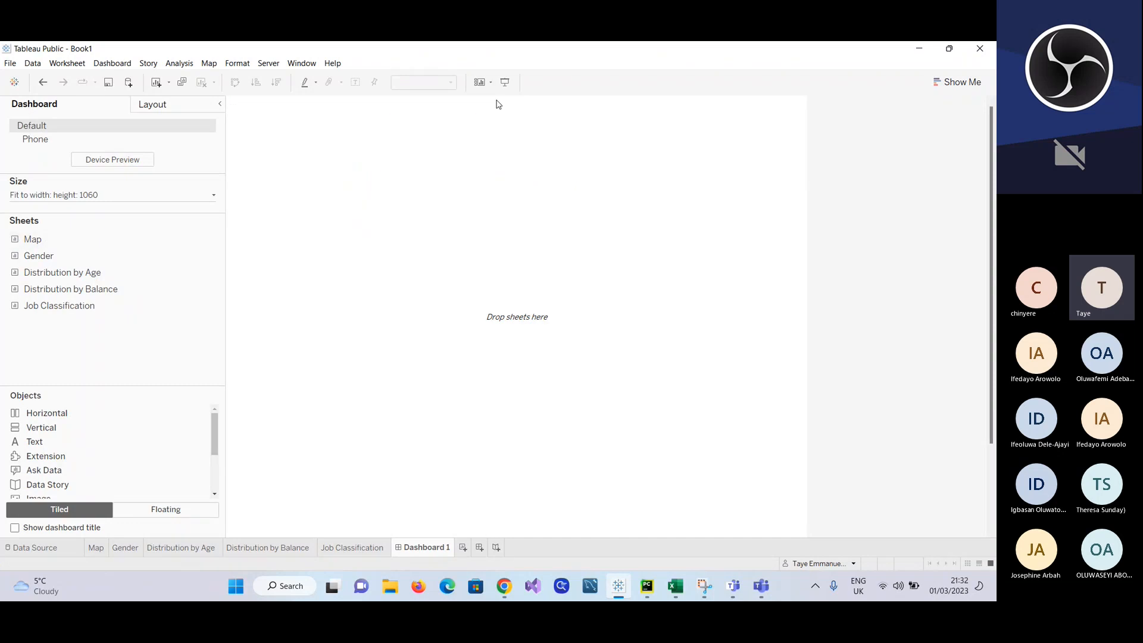
Step: Place the Map sheet on the empty dashboard and change the dashboard size from a range to Fixed size
left_click_drag(32, 238, 287, 198)
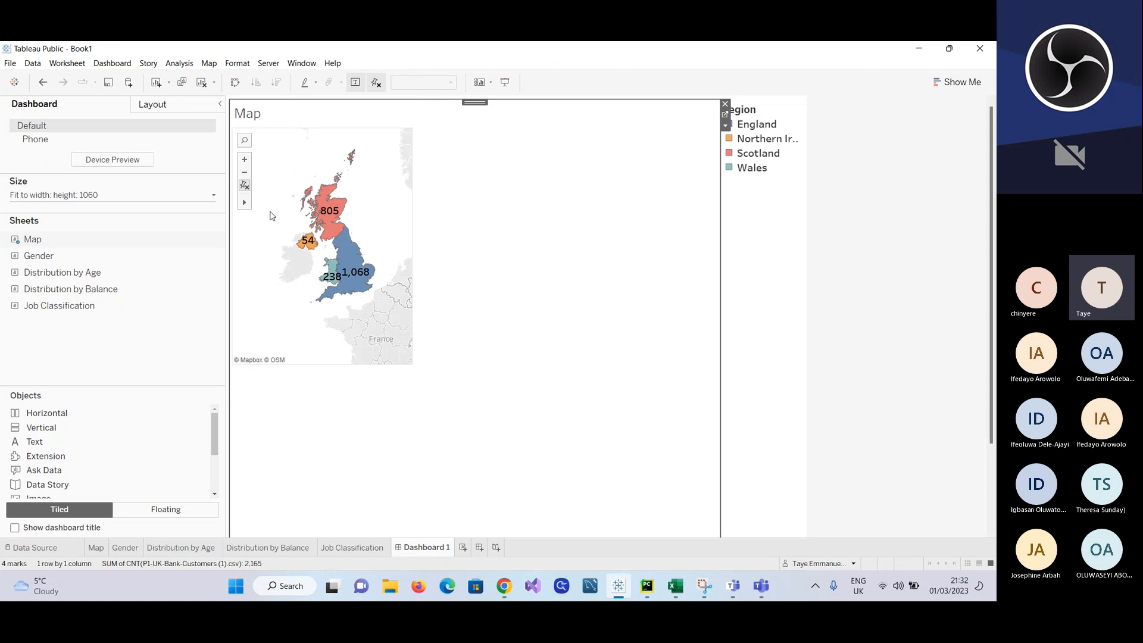
left_click(213, 196)
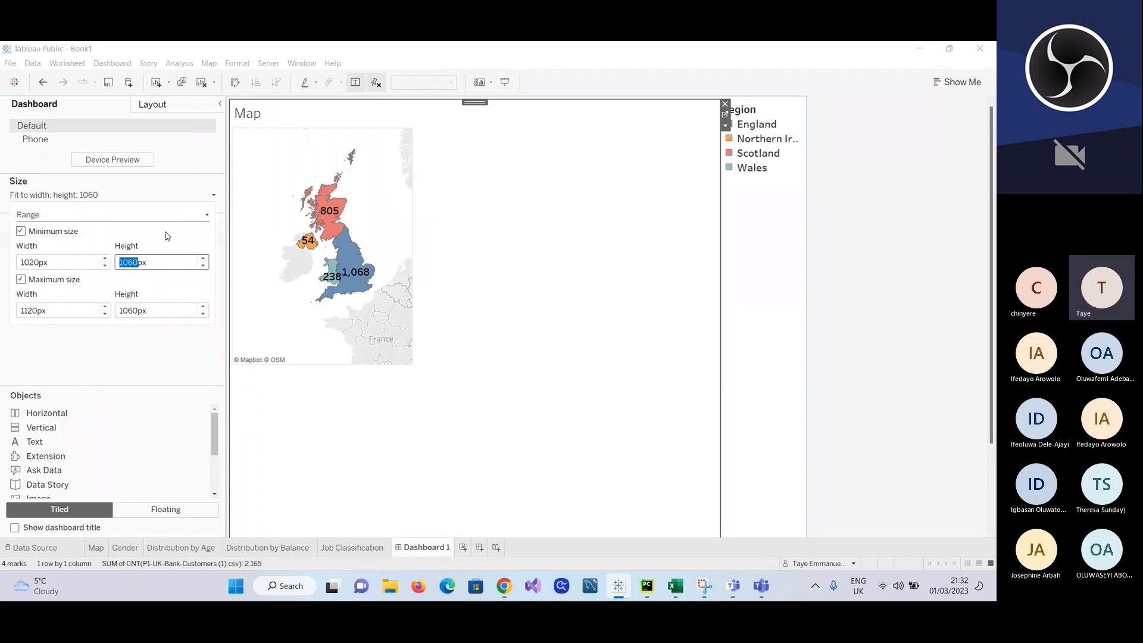
left_click(203, 215)
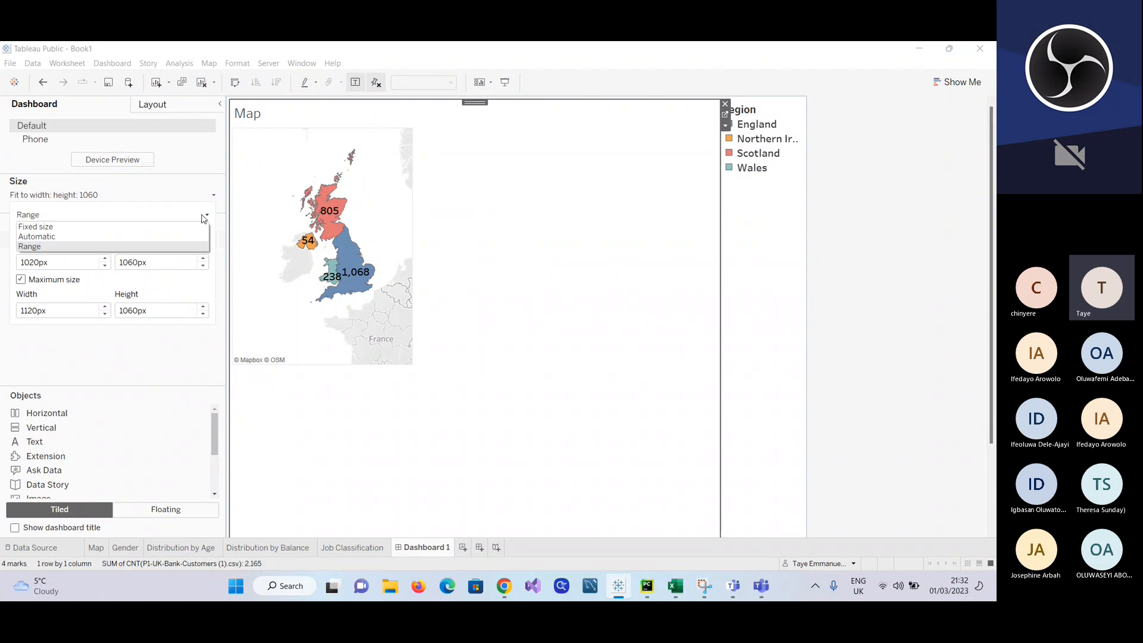
left_click(131, 229)
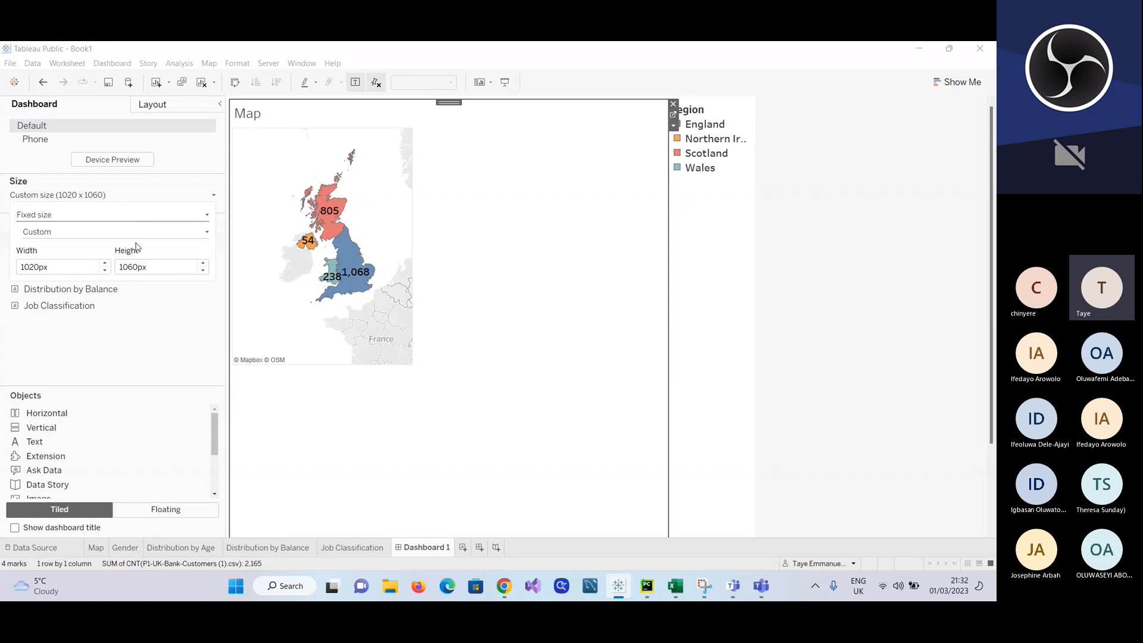
left_click(134, 319)
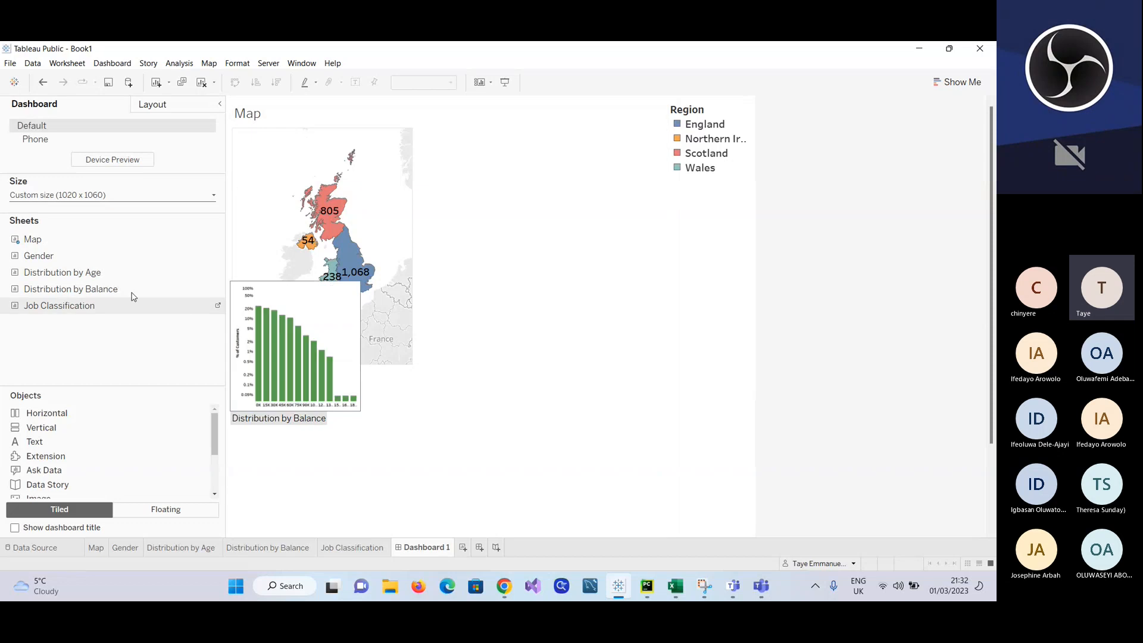
Step: Place the Distribution by Age chart above the Map and slightly narrow its column beside the Region legend
left_click_drag(46, 274, 491, 275)
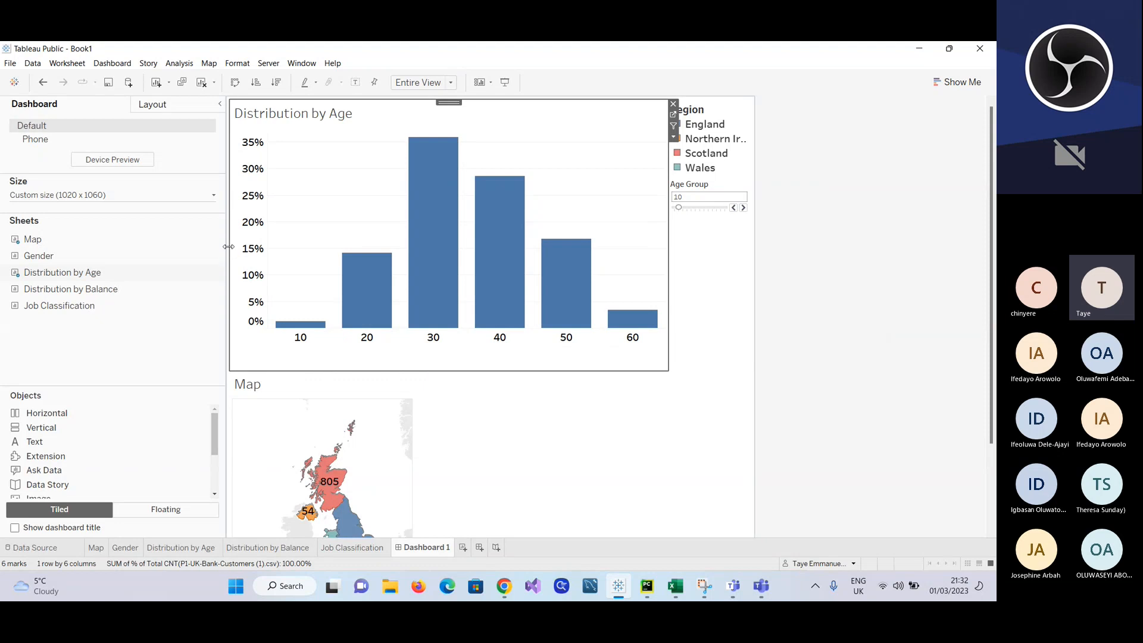
left_click_drag(231, 245, 256, 238)
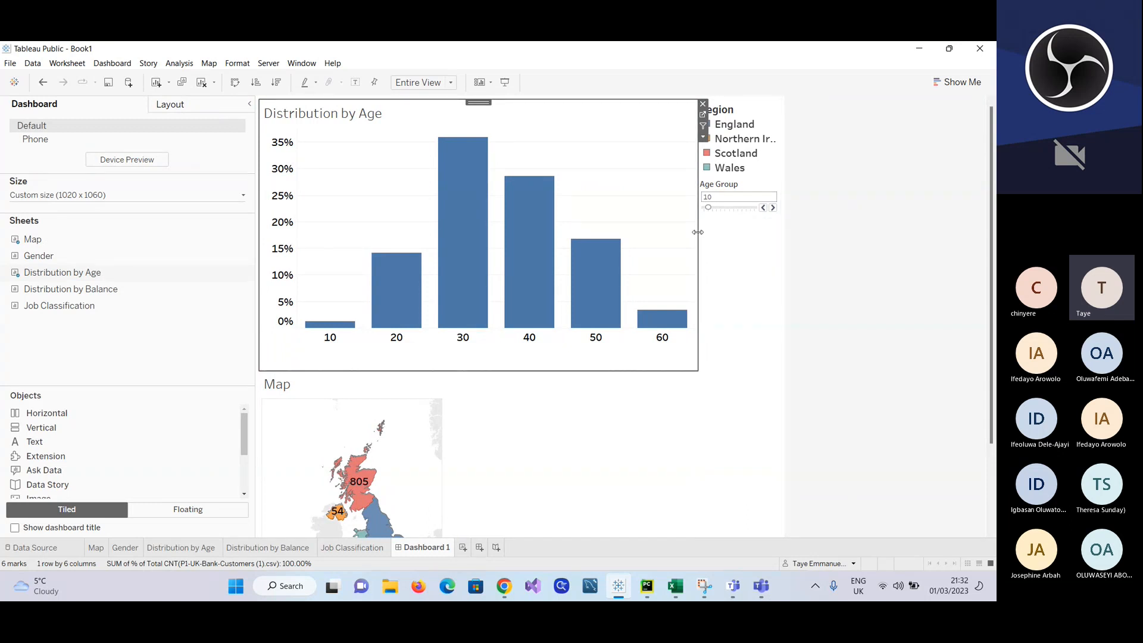
mouse_move(698, 232)
left_mouse_down()
mouse_move(632, 234)
mouse_move(709, 232)
mouse_move(694, 230)
left_mouse_up()
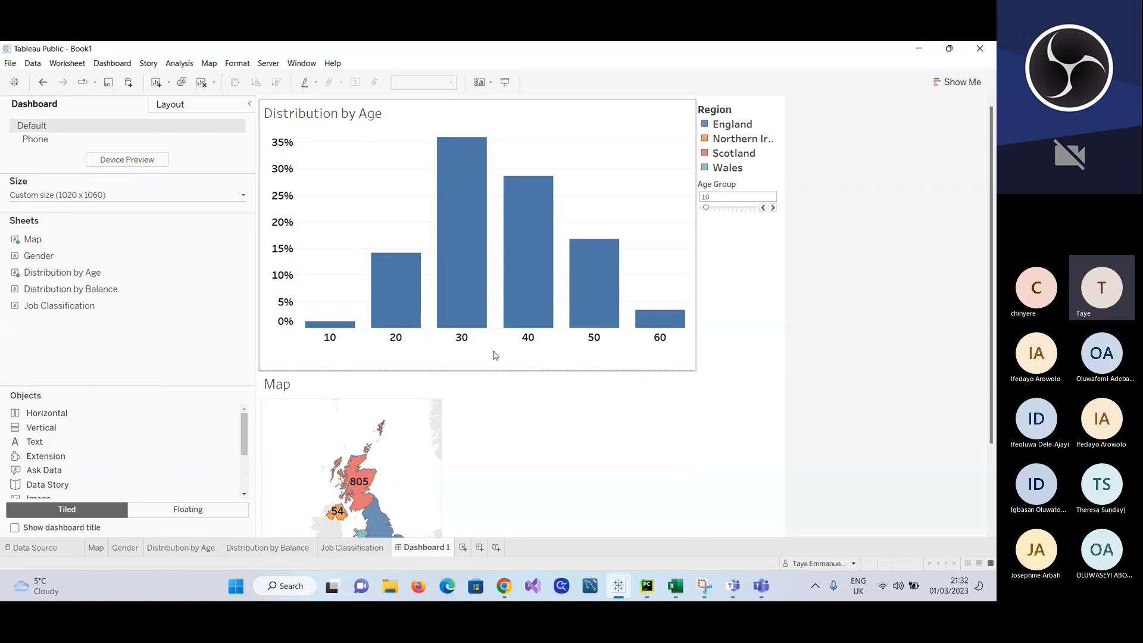
Step: Extend the Distribution by Age bars to the frame's lower edge, shorten the chart above the Map and slightly widen its plot area
left_click(493, 331)
left_click_drag(494, 328, 501, 375)
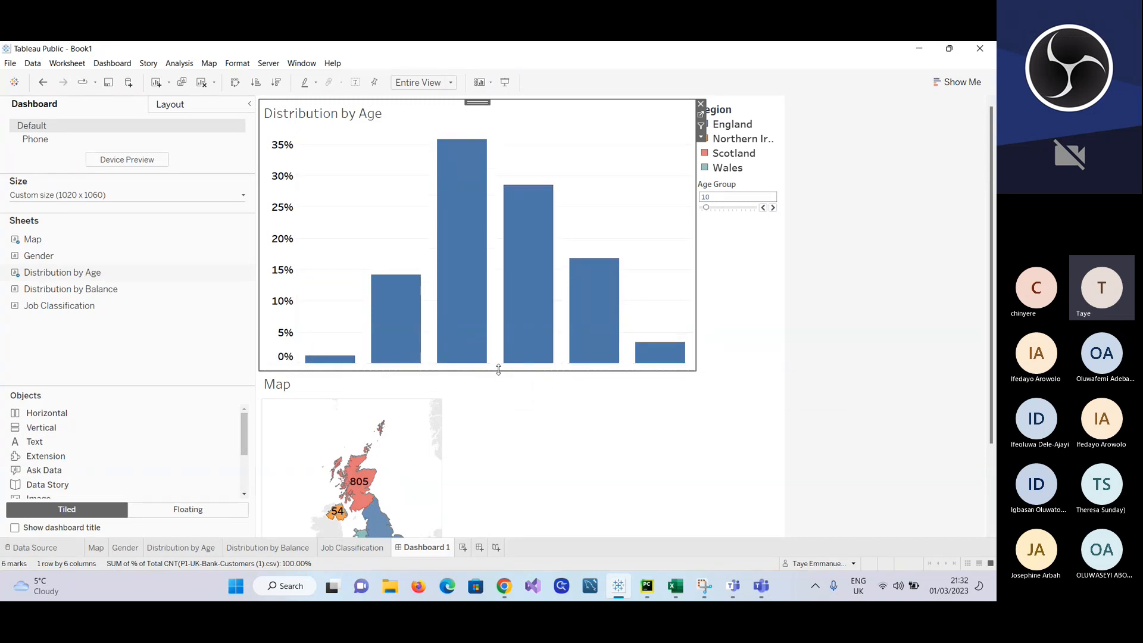
left_click(498, 369)
left_click_drag(499, 369, 487, 254)
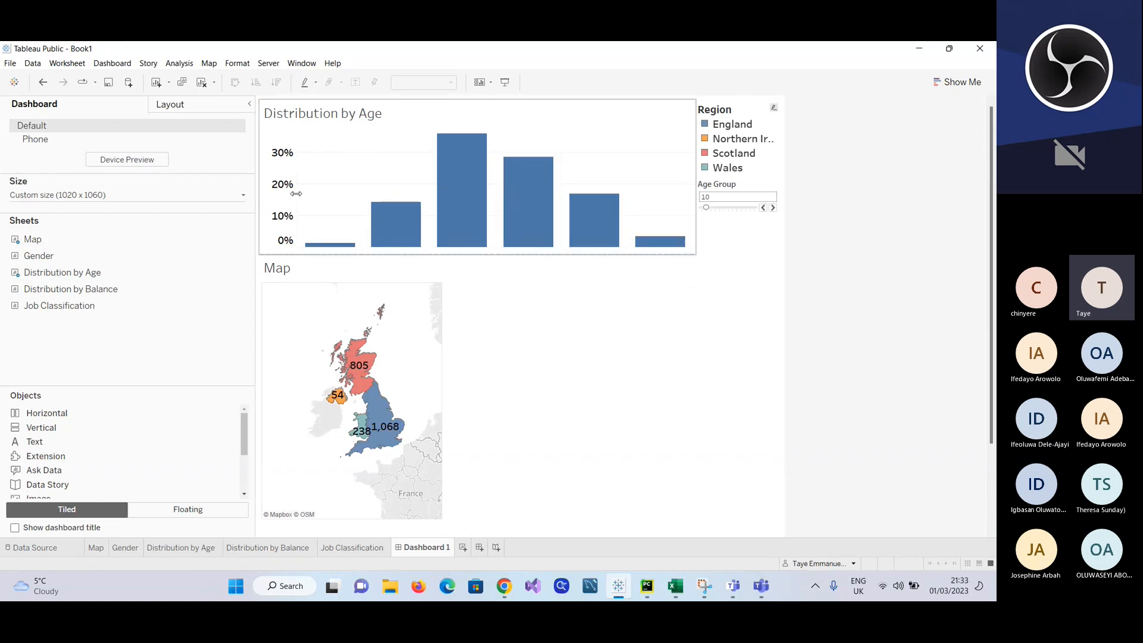
mouse_move(296, 193)
left_mouse_down()
mouse_move(264, 194)
mouse_move(334, 195)
mouse_move(288, 200)
left_mouse_up()
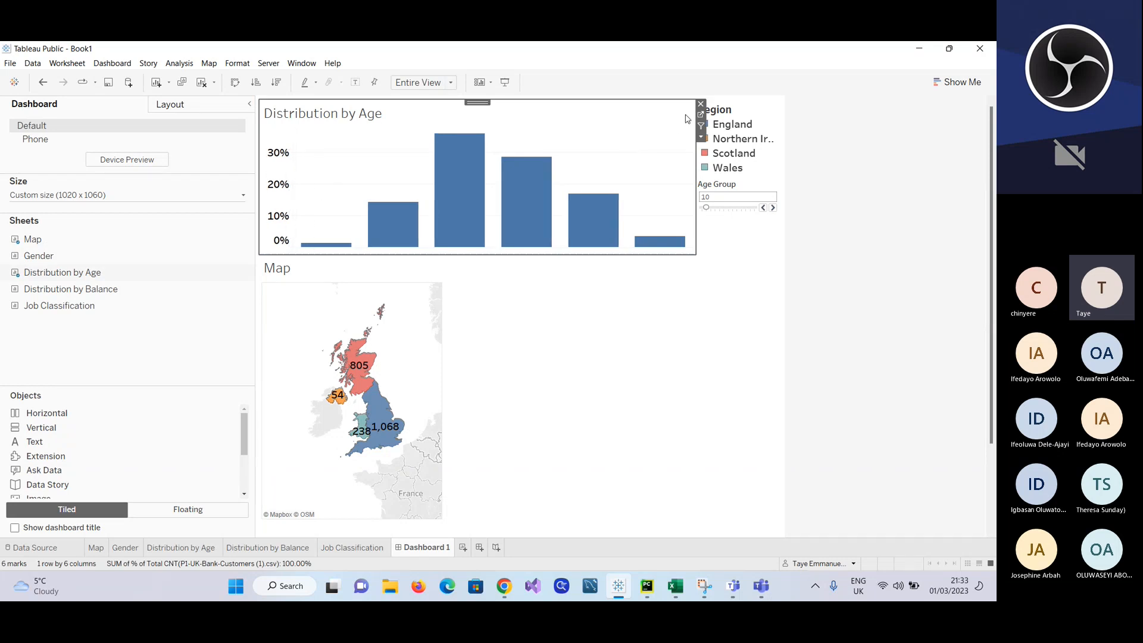
Step: Remove the Distribution by Age chart, the Age Group control and the Map from Dashboard 1
left_click(701, 104)
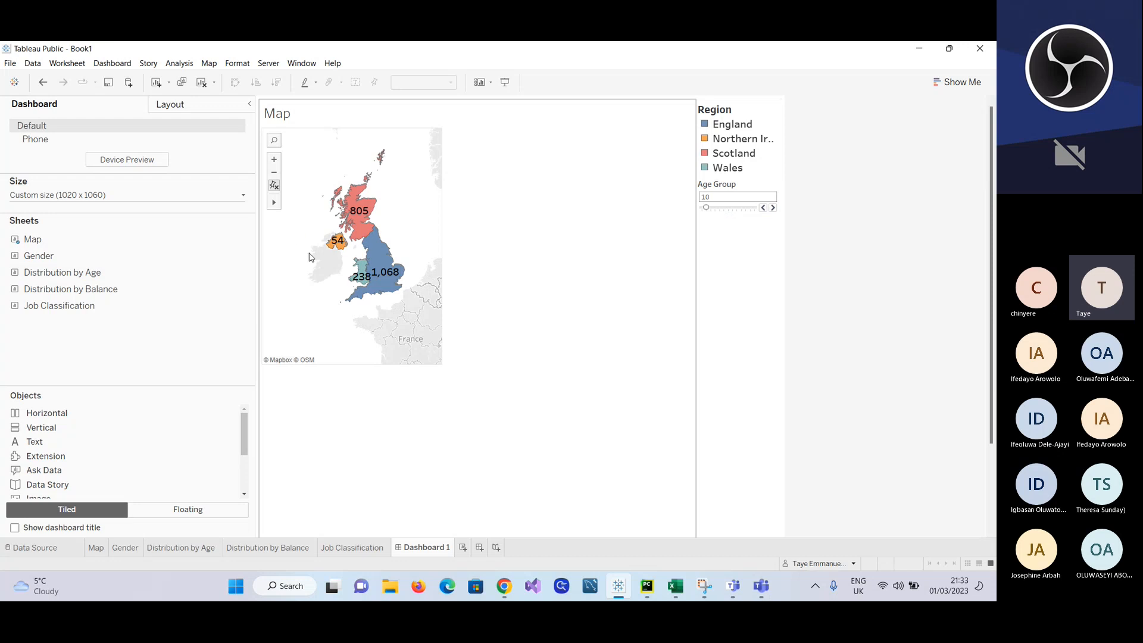
left_click(774, 189)
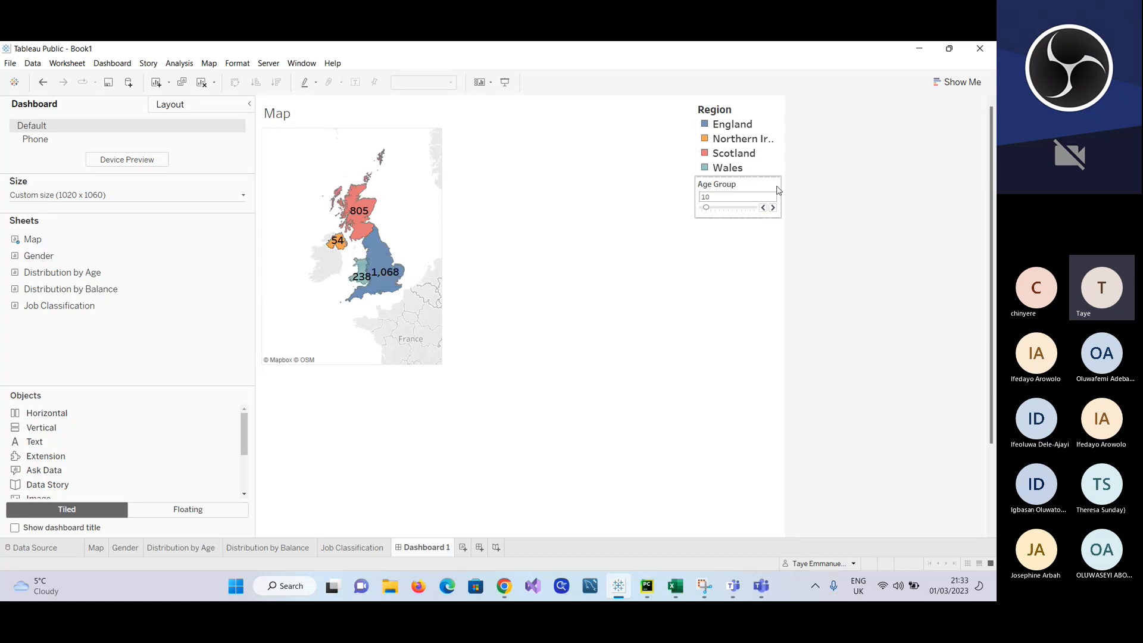
left_click(785, 180)
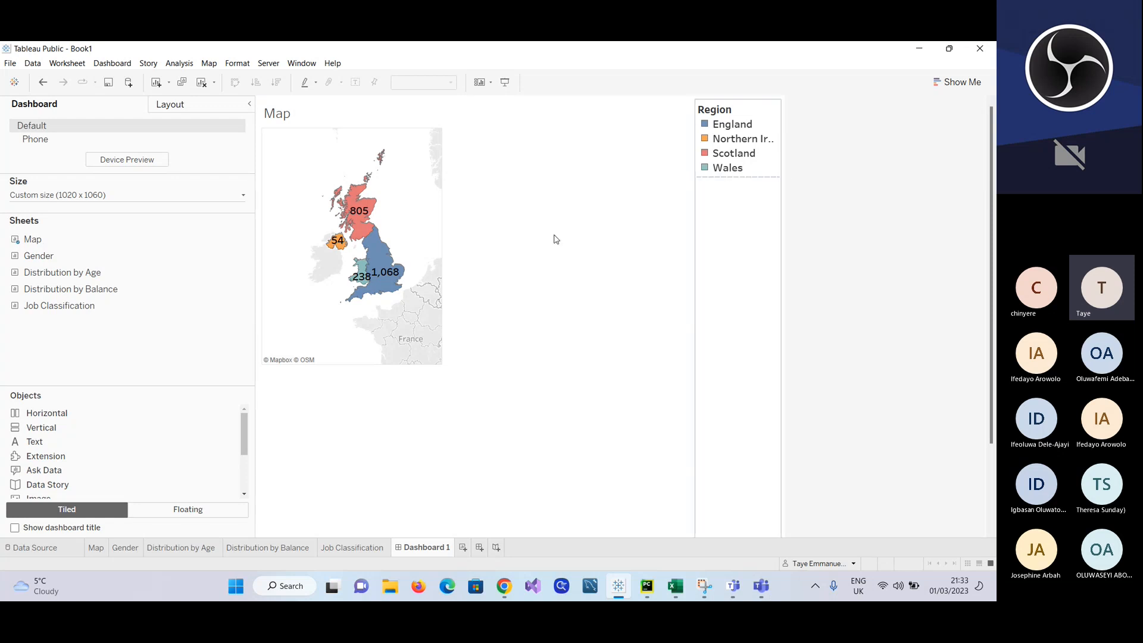
mouse_move(90, 288)
mouse_move(41, 278)
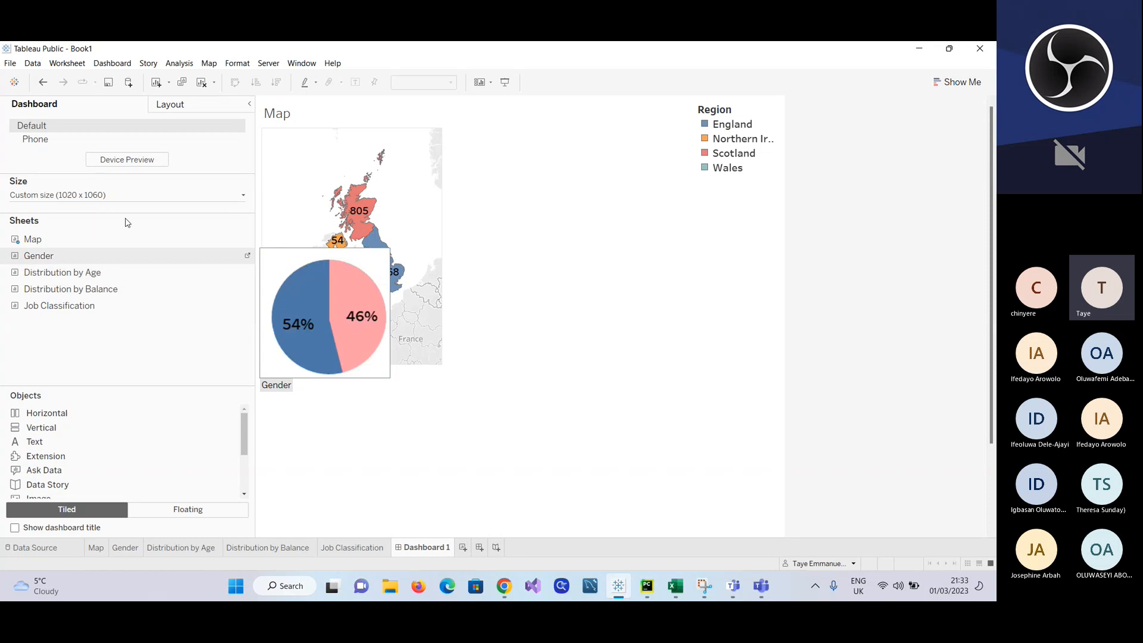
left_click(306, 153)
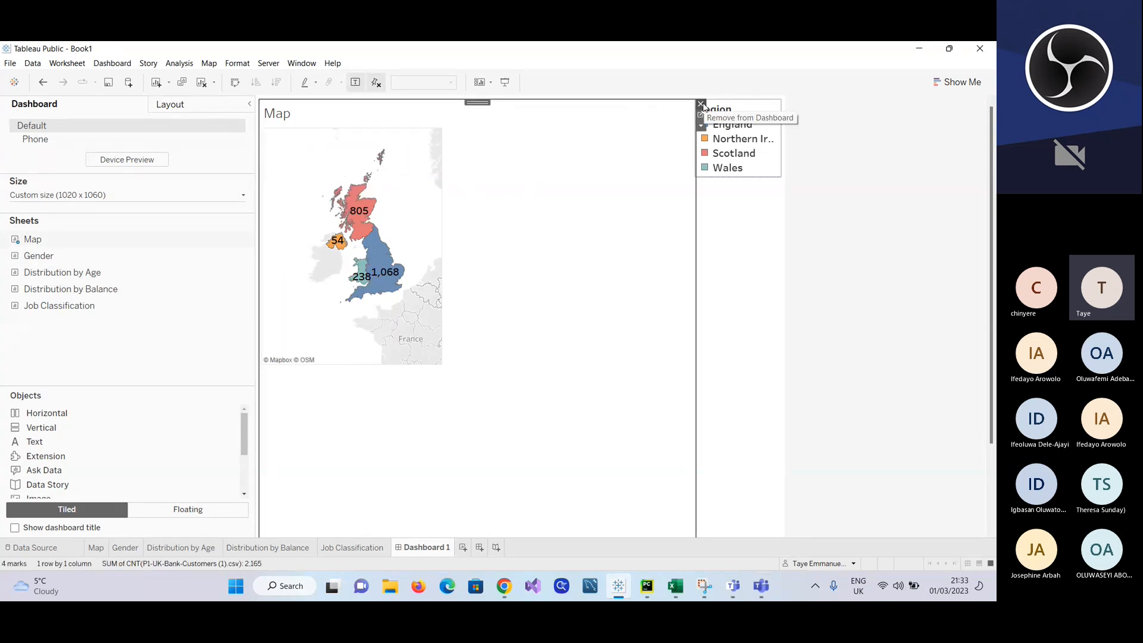
left_click(700, 104)
Step: Place the Map sheet on the empty dashboard again and reduce the height of the map image inside its frame
mouse_move(43, 274)
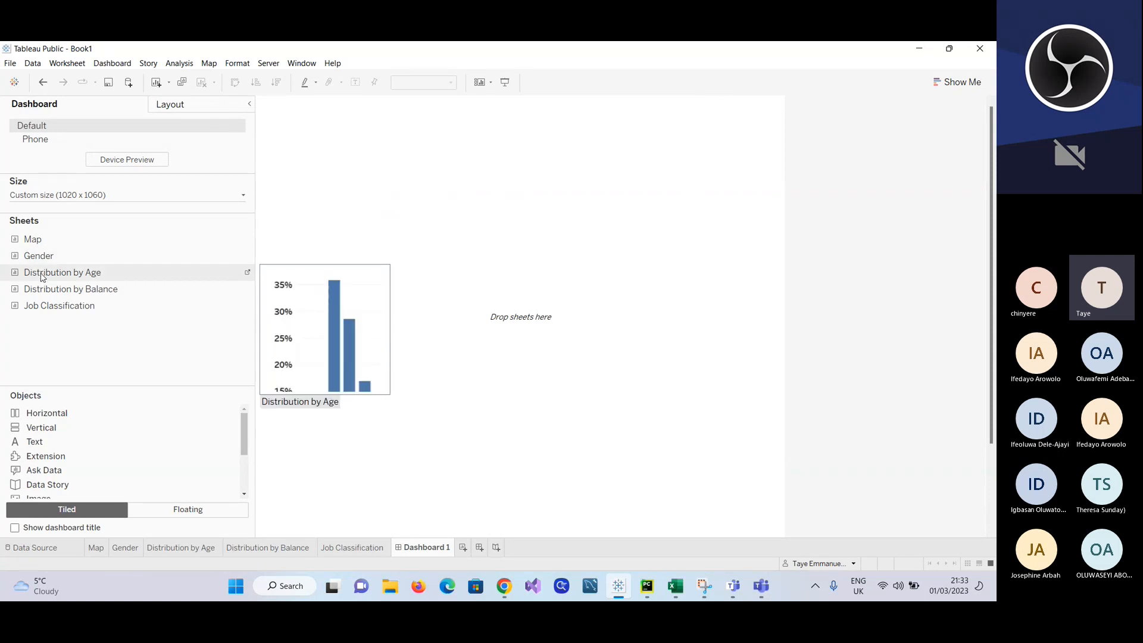
left_click_drag(28, 241, 671, 172)
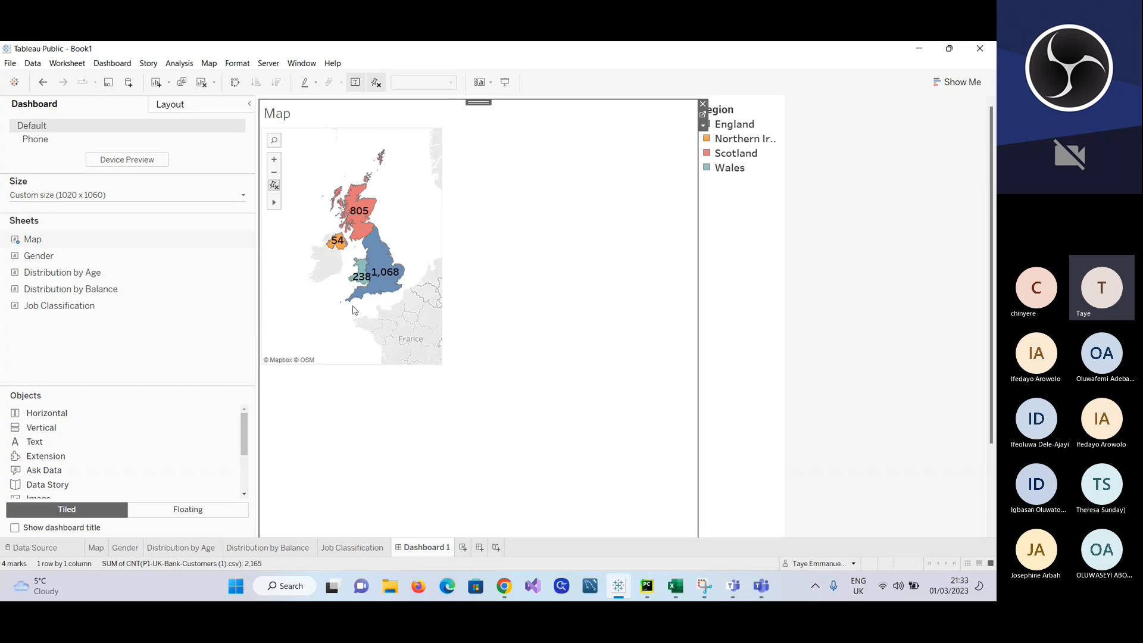
left_click_drag(348, 364, 334, 321)
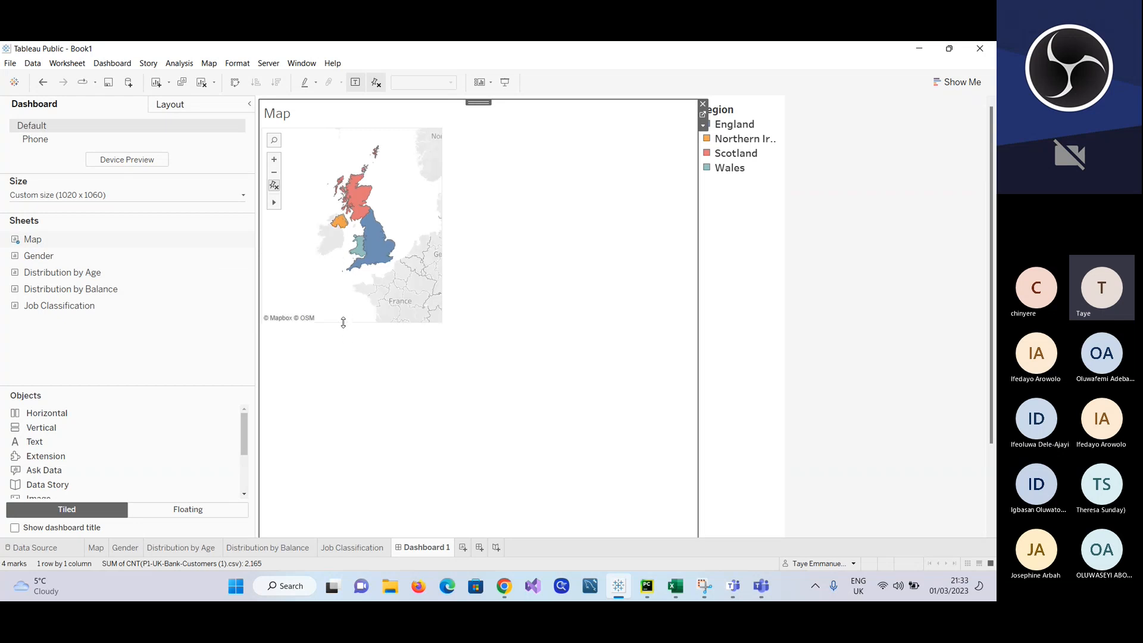
double_click(65, 307)
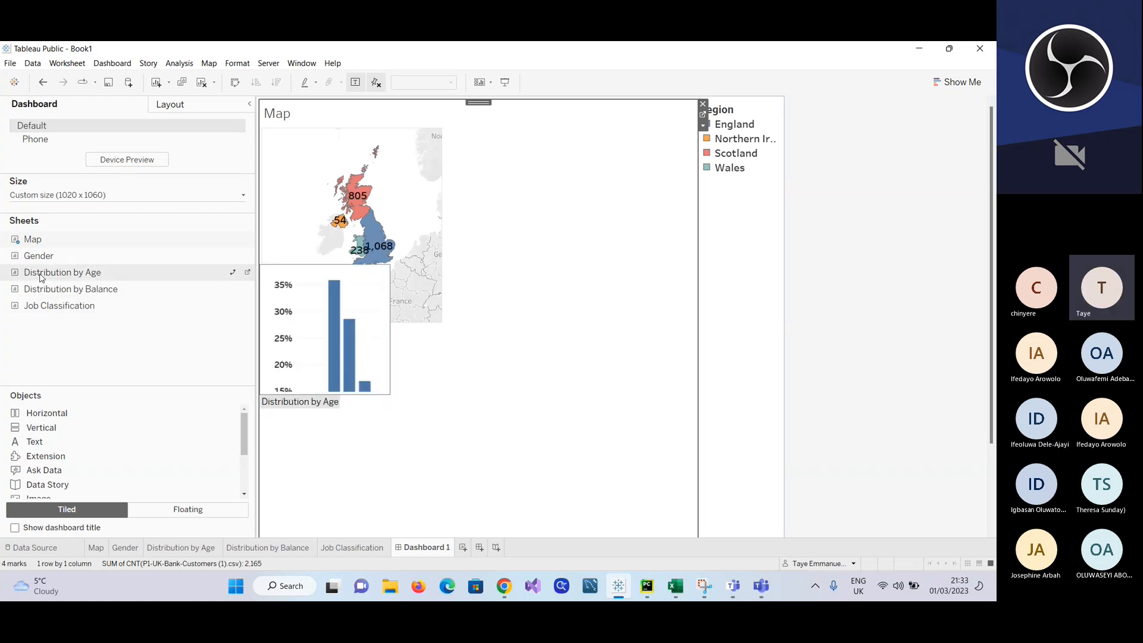
Step: Place the Distribution by Age chart beside the Map, on its left, at full dashboard height
mouse_move(41, 276)
left_mouse_down()
mouse_move(169, 342)
mouse_move(326, 393)
mouse_move(323, 402)
left_mouse_up()
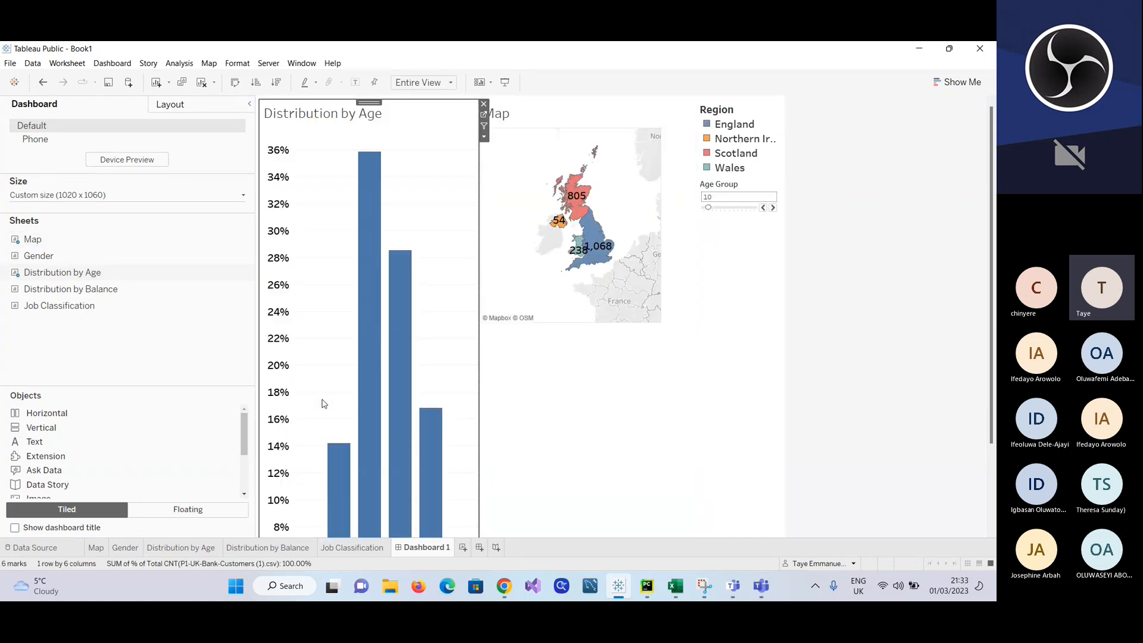
scroll(600, 364, "down", 3)
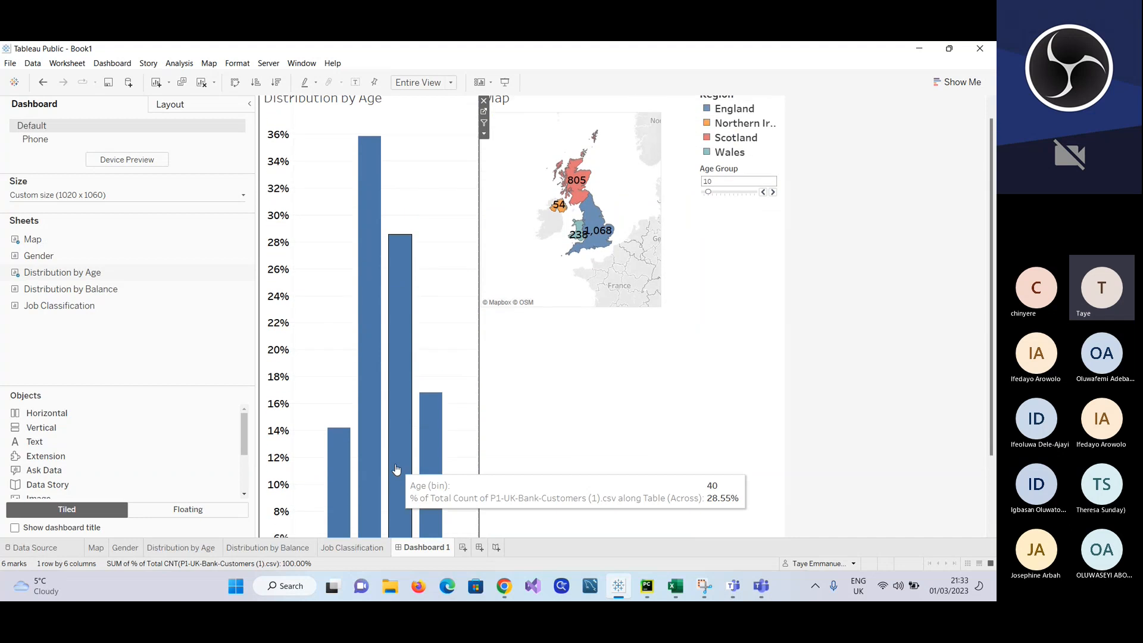
scroll(600, 364, "down", 1)
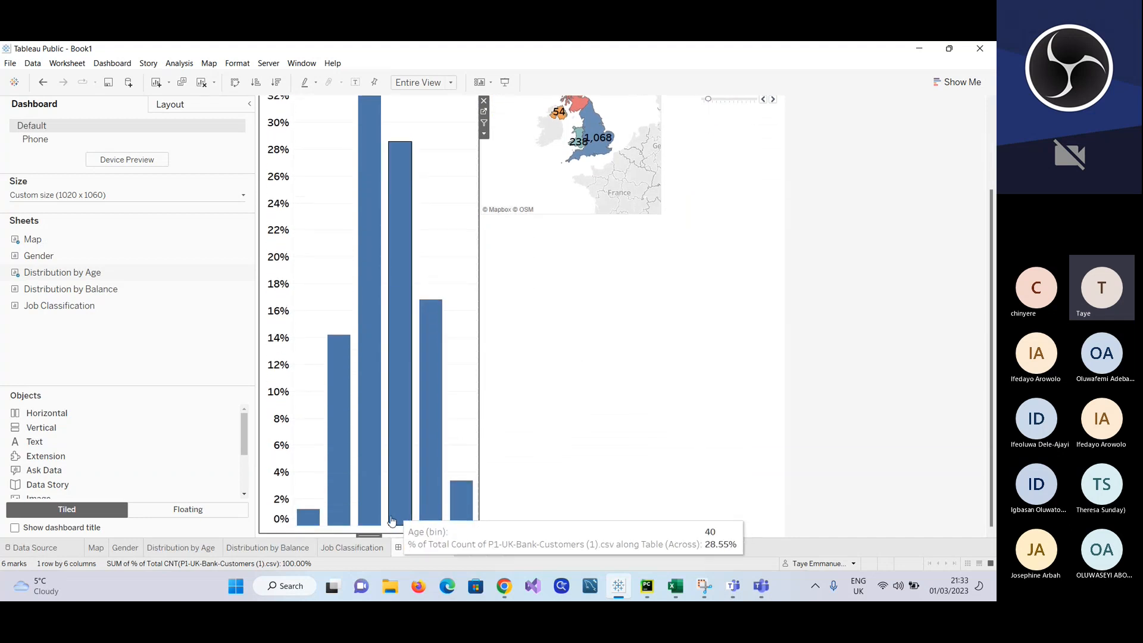
Step: Shorten the Distribution by Age bars inside their frame and try to raise the frame's lower edge
left_click_drag(374, 535, 375, 499)
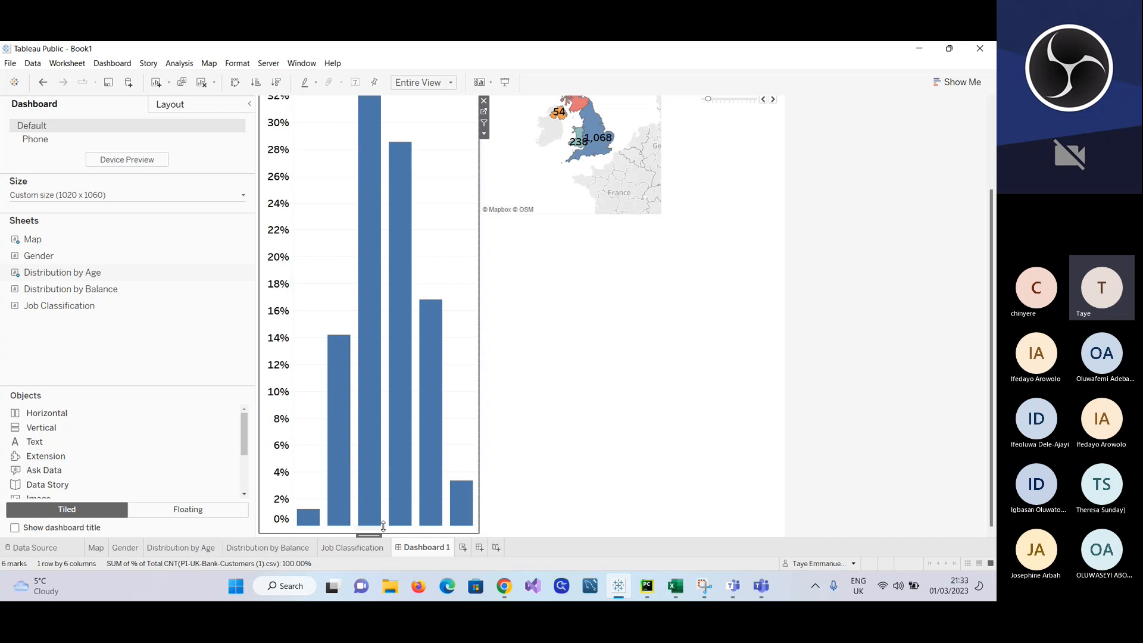
left_click_drag(382, 526, 378, 403)
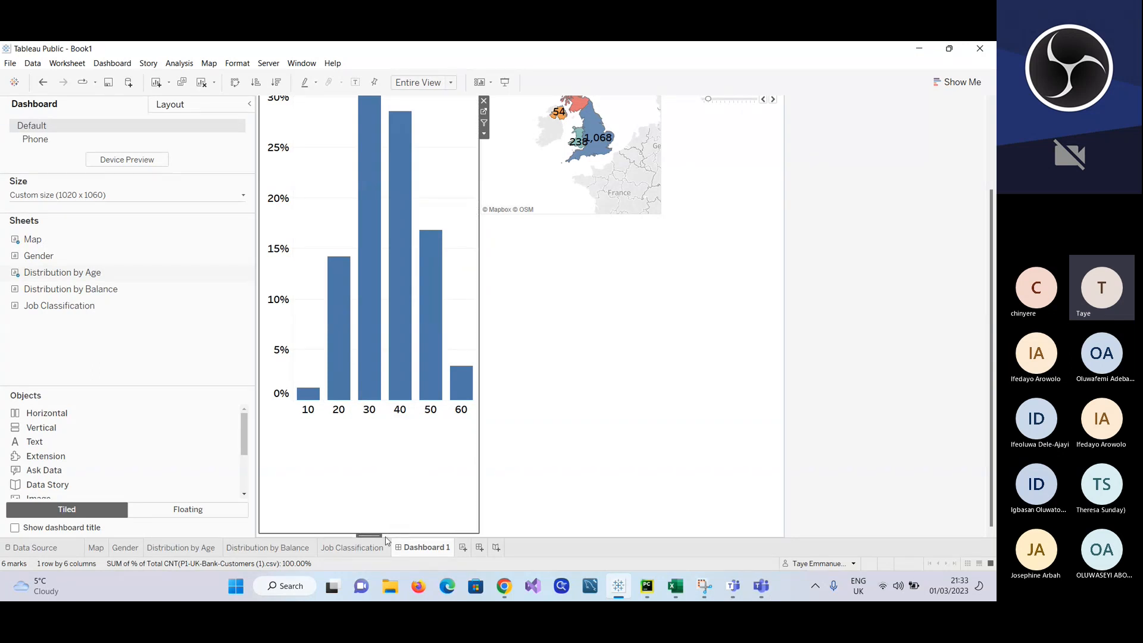
left_click_drag(373, 536, 373, 428)
mouse_move(367, 534)
left_mouse_down()
mouse_move(375, 509)
mouse_move(367, 519)
left_mouse_up()
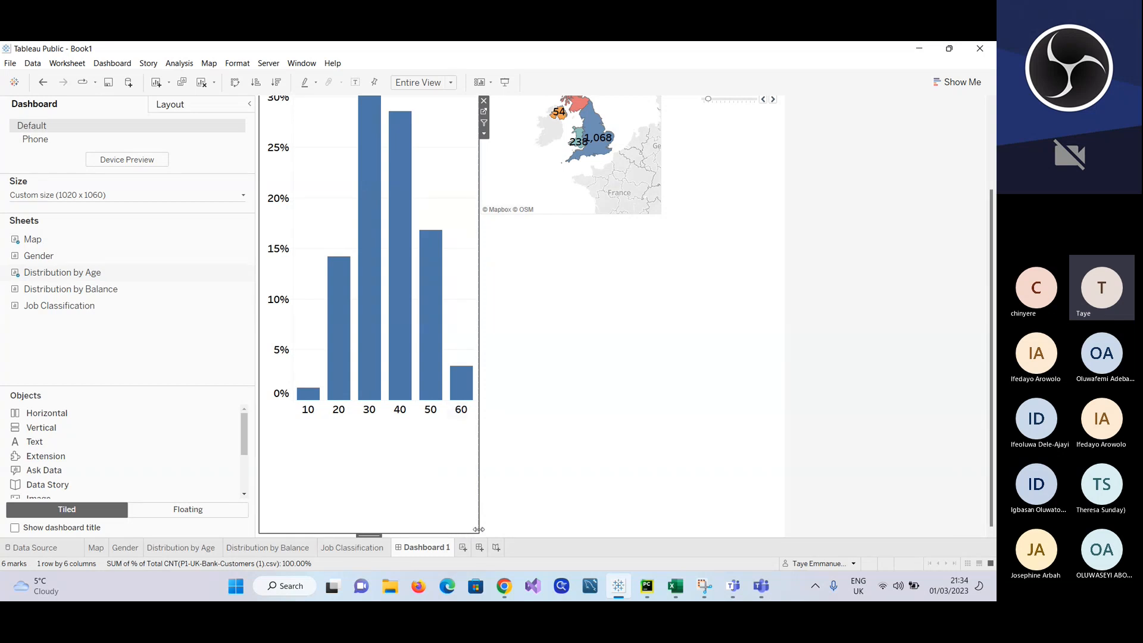
Step: Narrow the Distribution by Age column beside the Map and keep only the 30 age bin in the chart
left_click_drag(479, 529, 454, 527)
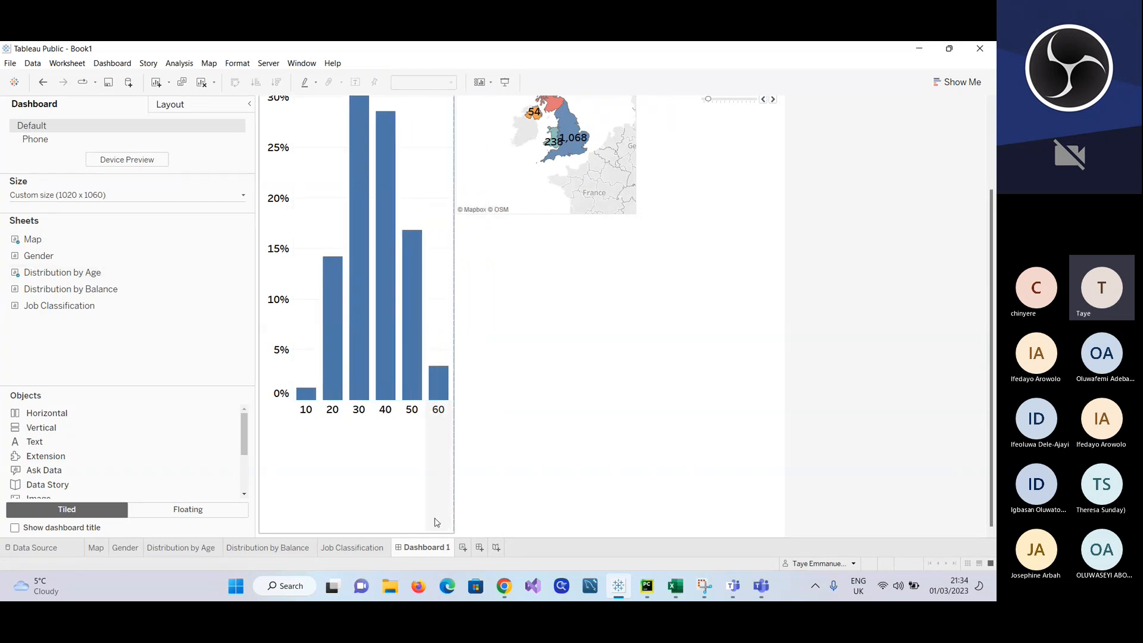
left_click(371, 421)
left_click(394, 438)
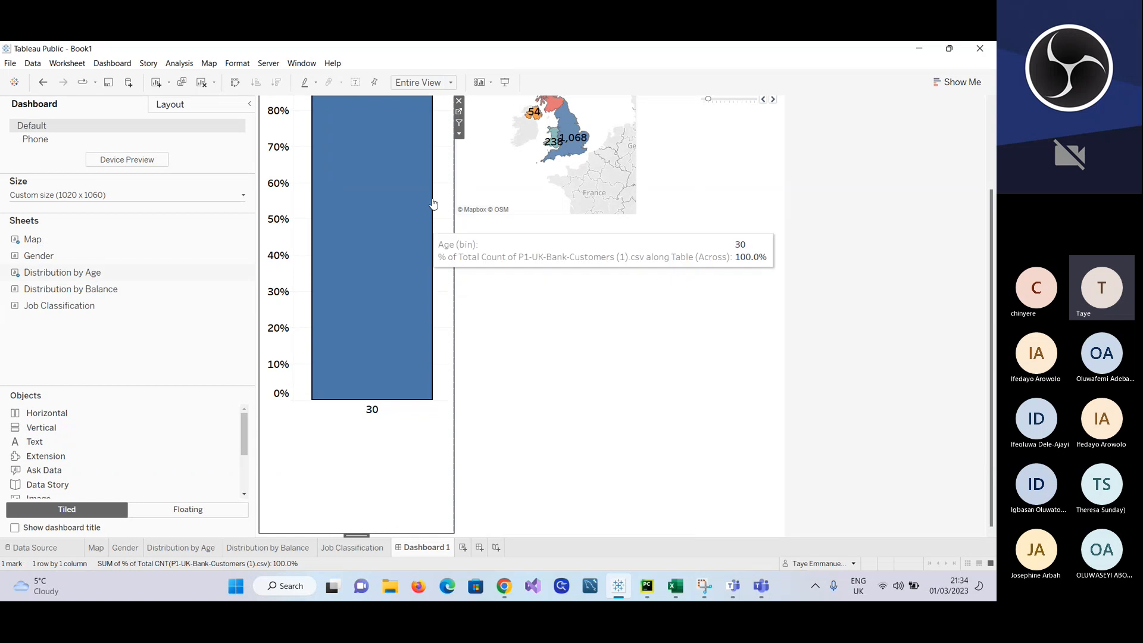
Step: Remove the Distribution by Age chart from the dashboard and place it to the left of the Map again
left_click(459, 100)
scroll(316, 390, "up", 3)
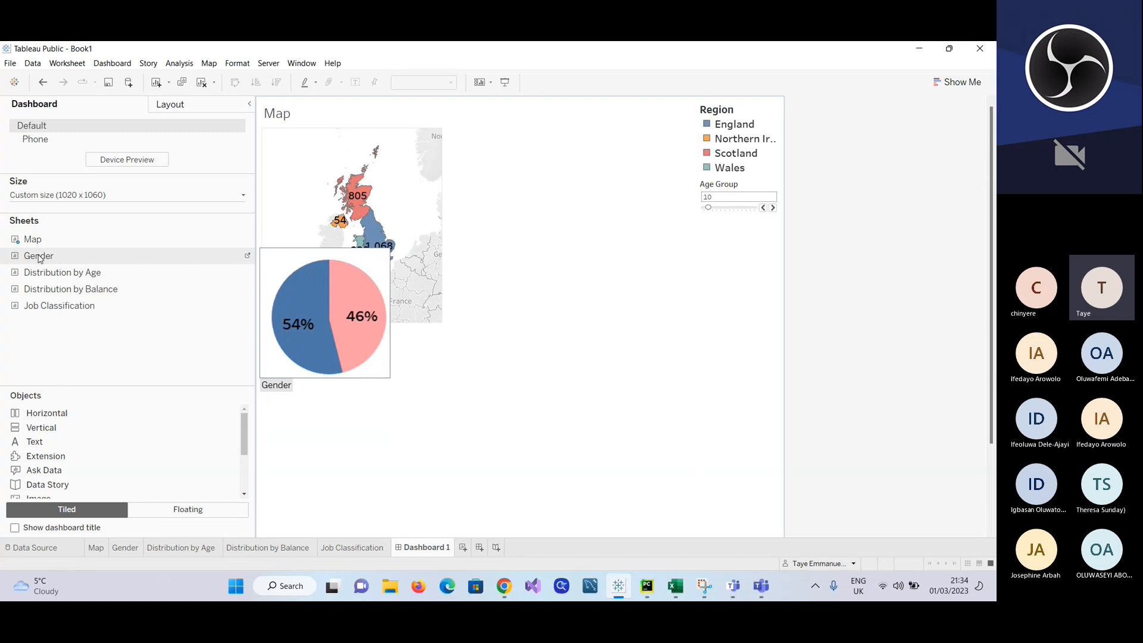
left_click_drag(42, 272, 344, 379)
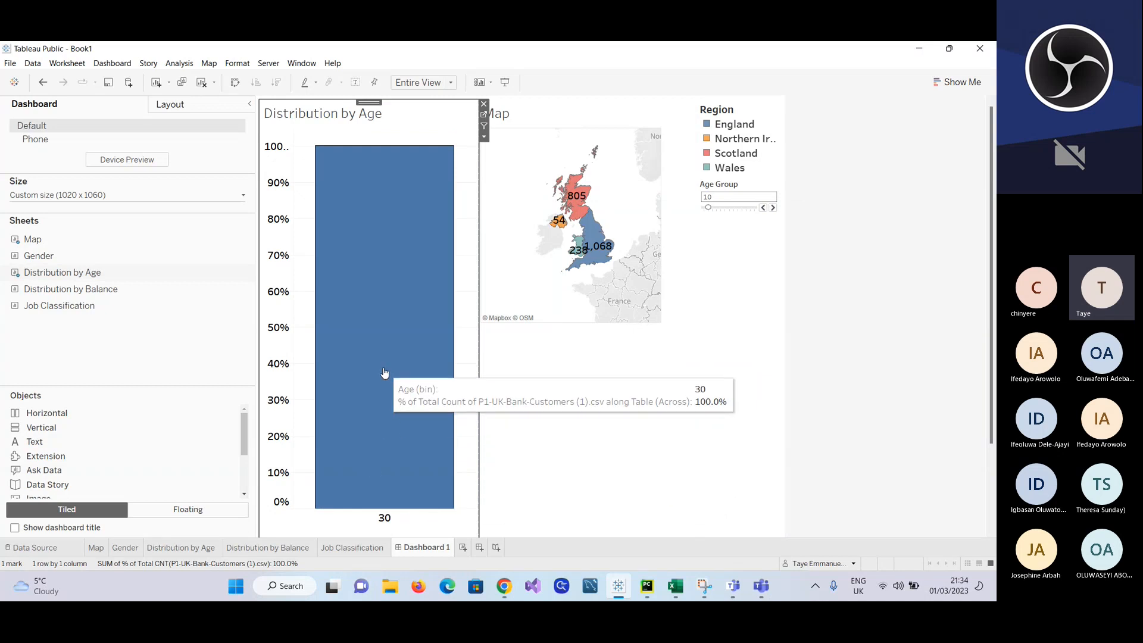
Step: Undo the latest Distribution by Age changes back to the full-height chart with all age bins and its initial column width
key("ctrl+z")
key("ctrl+y")
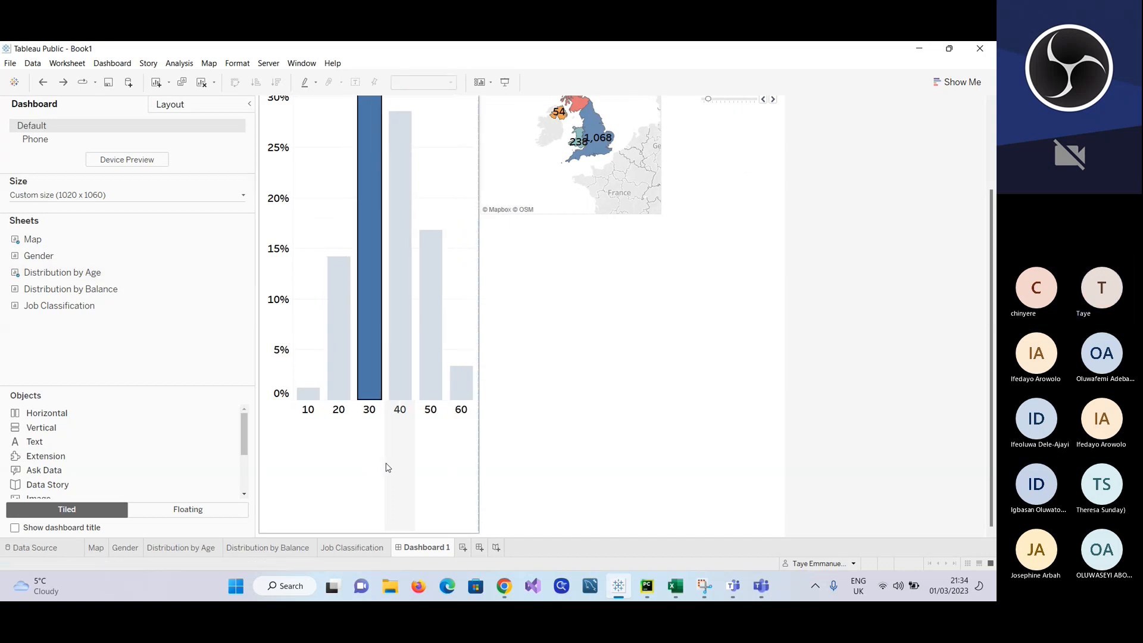
left_click(549, 463)
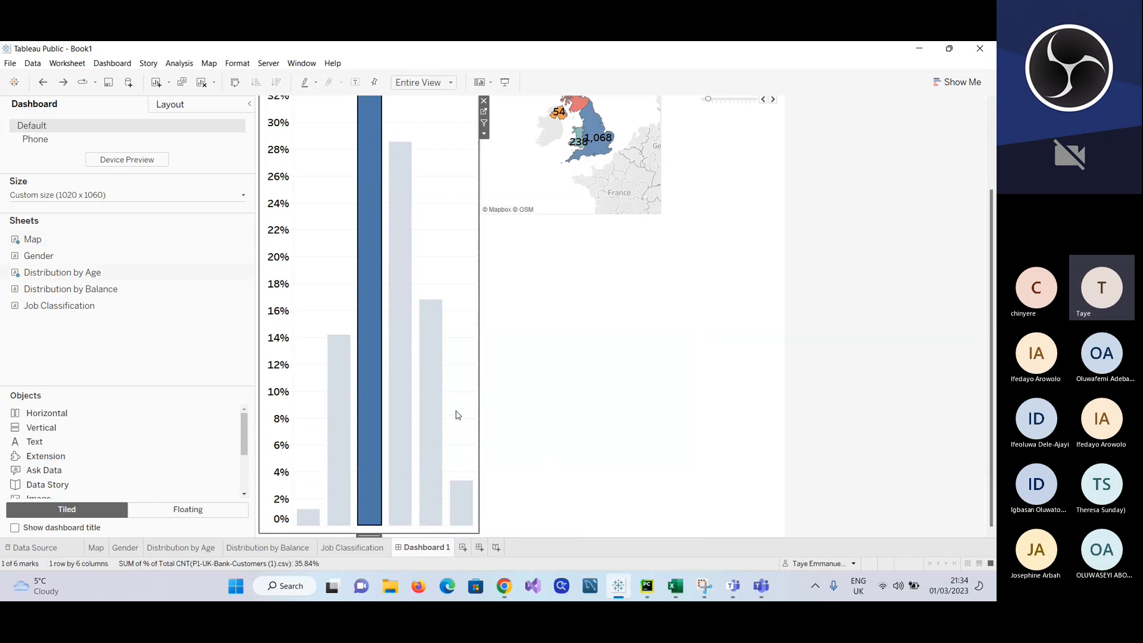
Step: Widen the Distribution by Age column slightly and try to resize its frame from the lower corners
mouse_move(465, 492)
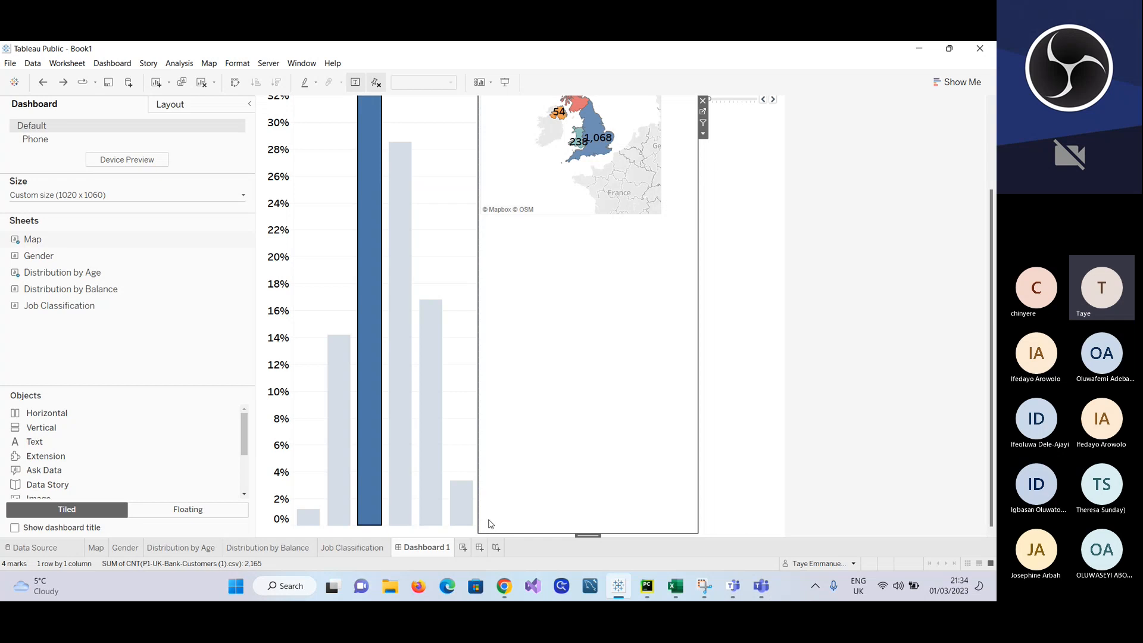
left_click_drag(479, 529, 487, 508)
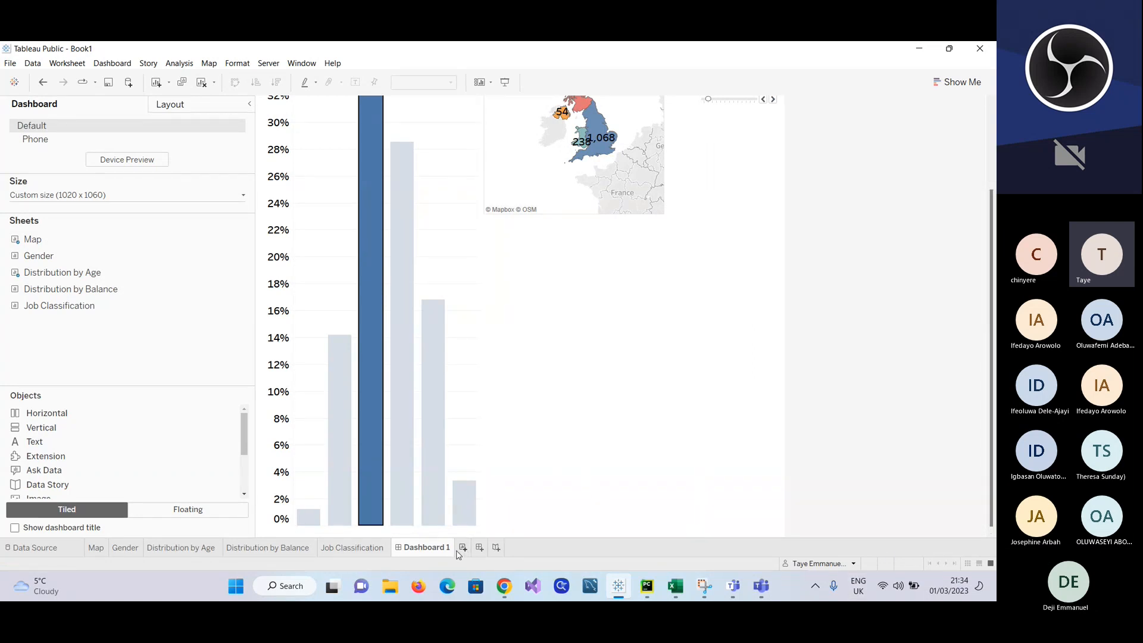
left_click(389, 525)
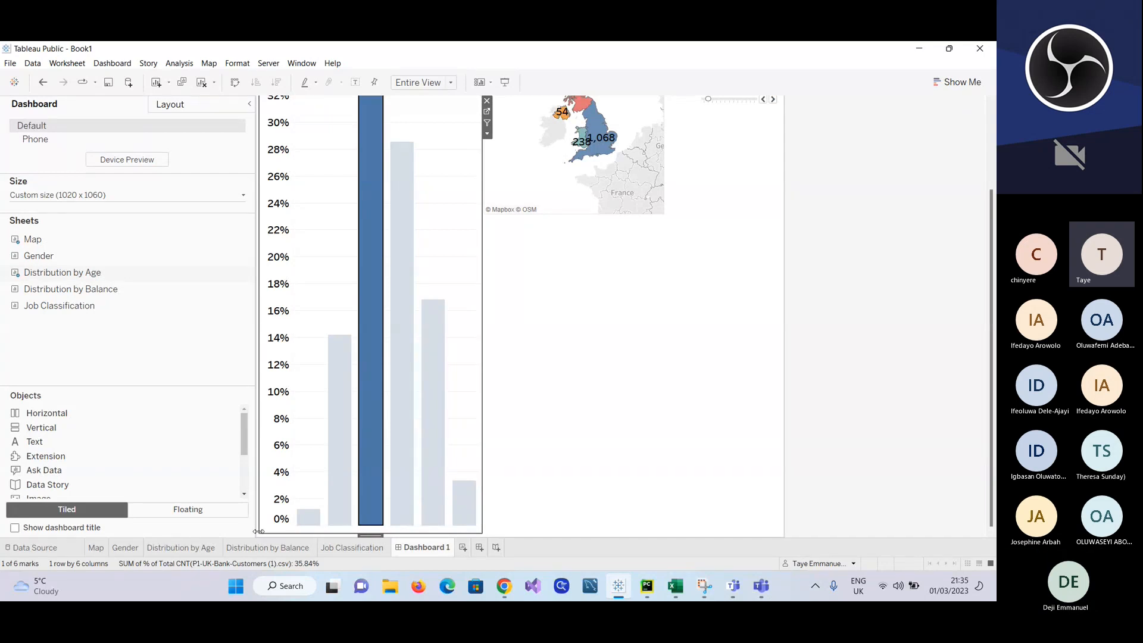
mouse_move(258, 531)
left_mouse_down()
mouse_move(273, 531)
mouse_move(259, 529)
left_mouse_up()
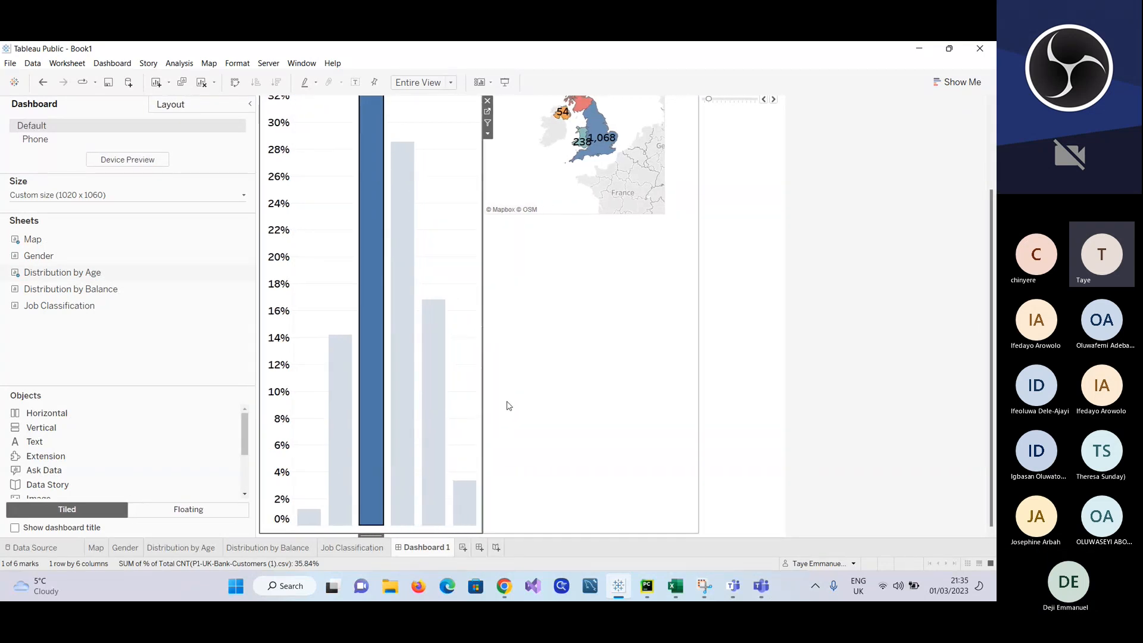
left_click(484, 397)
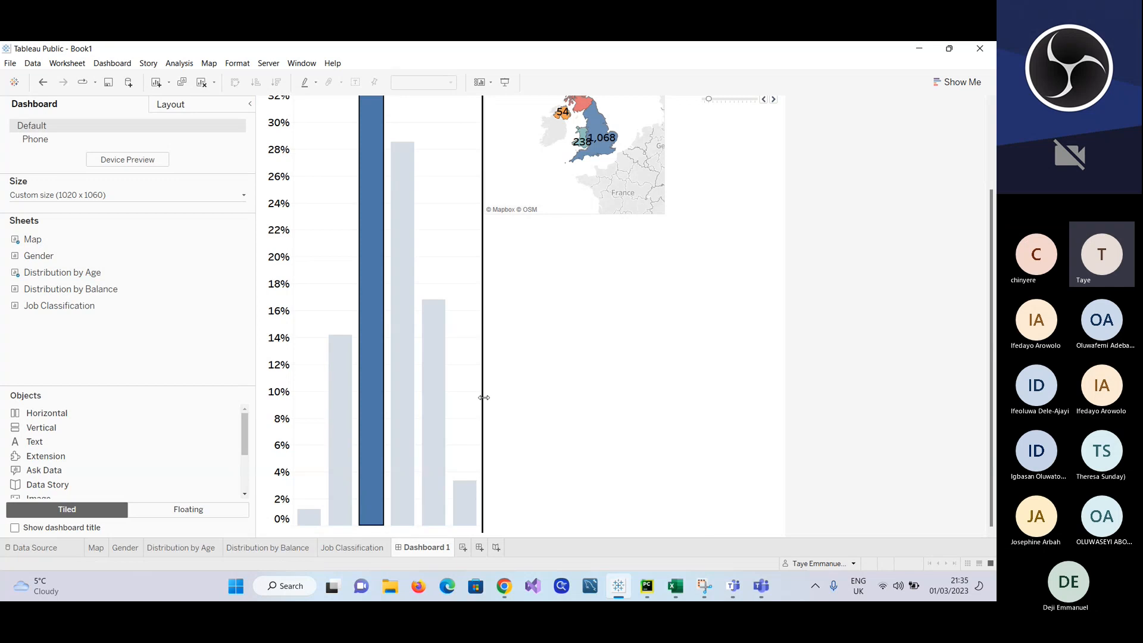
Step: Add the Distribution by Balance sheet to the dashboard directly below the Map, beside the Distribution by Age chart
left_click_drag(61, 295, 604, 358)
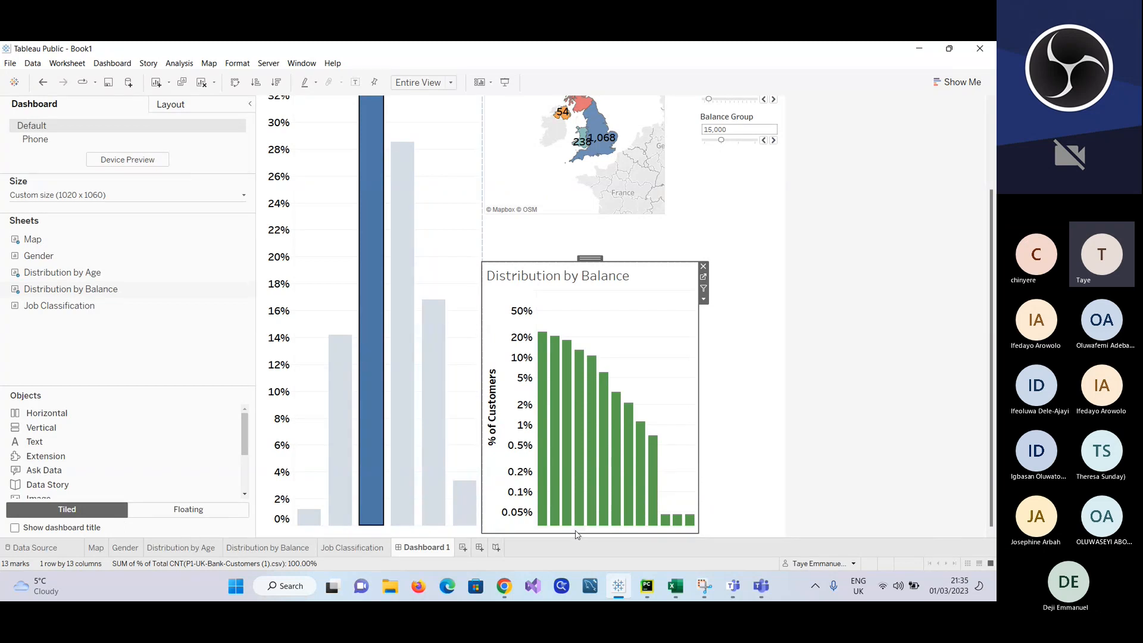
left_click(726, 350)
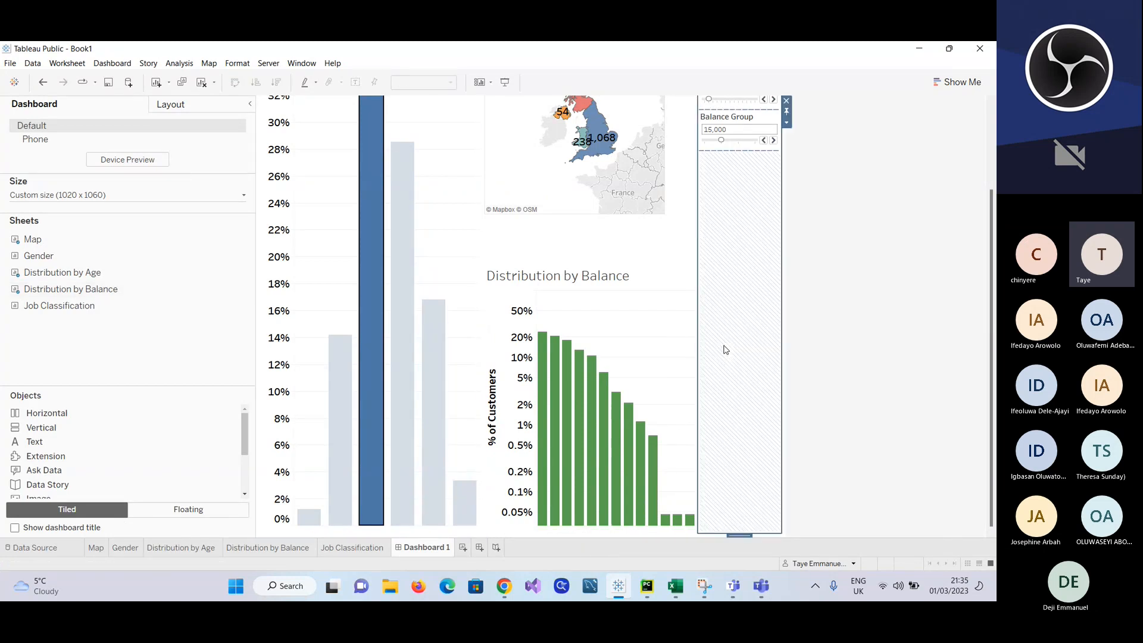
left_click(475, 265)
scroll(435, 275, "up", 3)
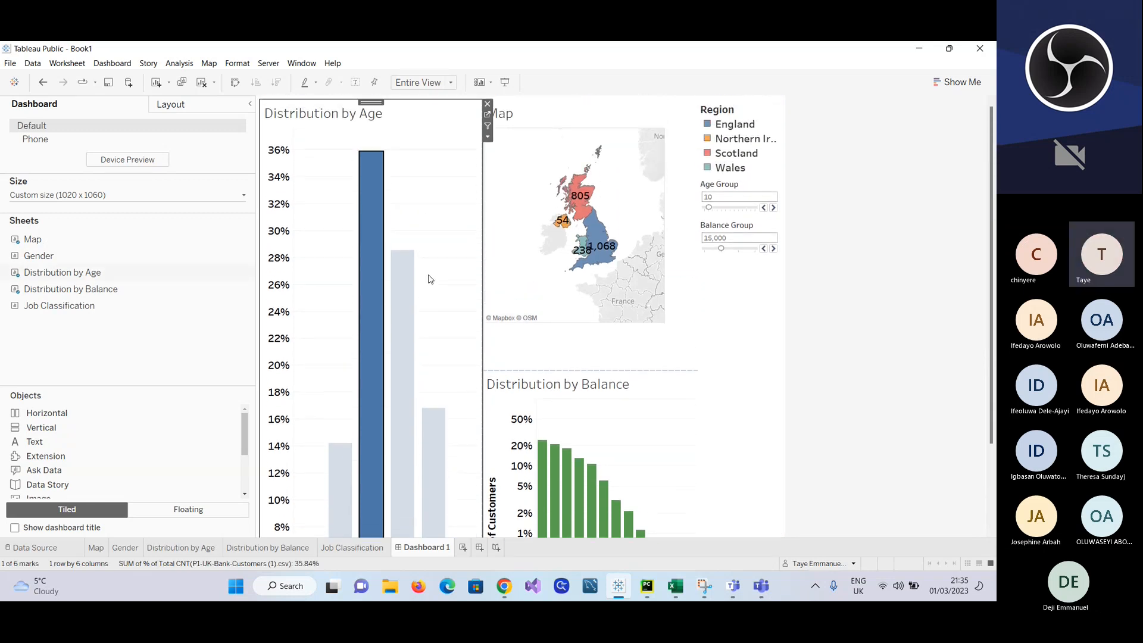
left_click(393, 103)
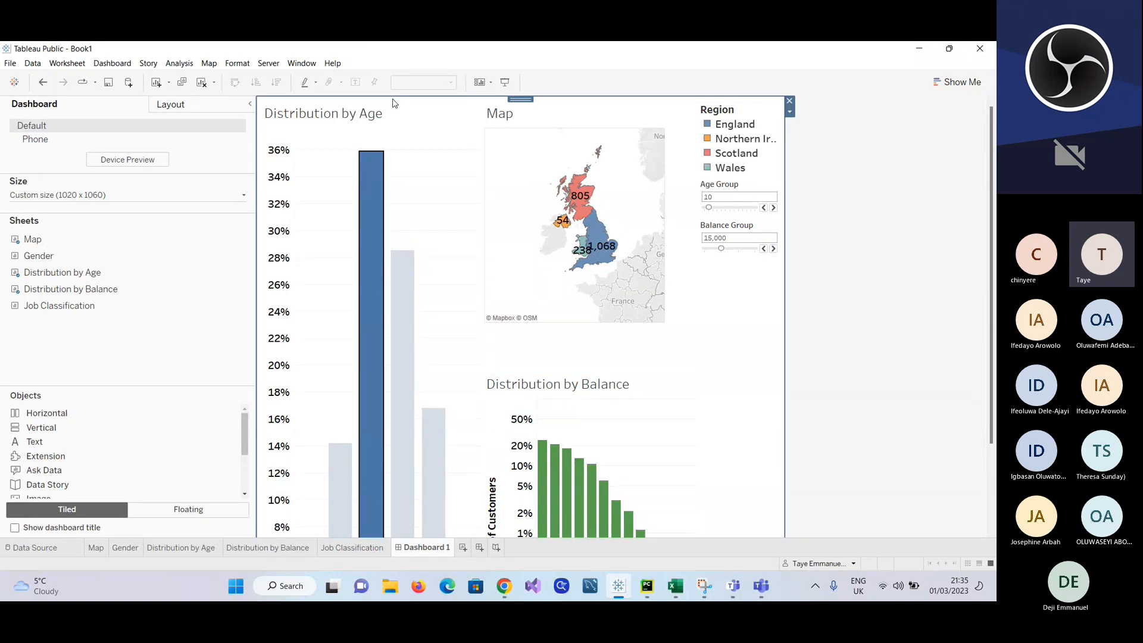
left_click(399, 129)
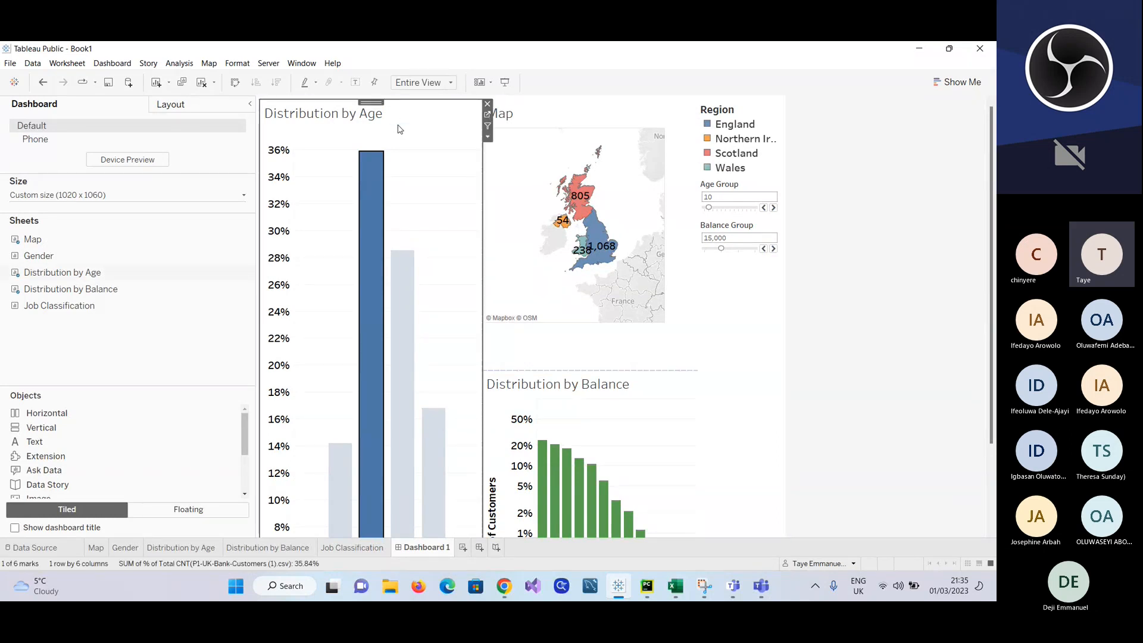
double_click(398, 129)
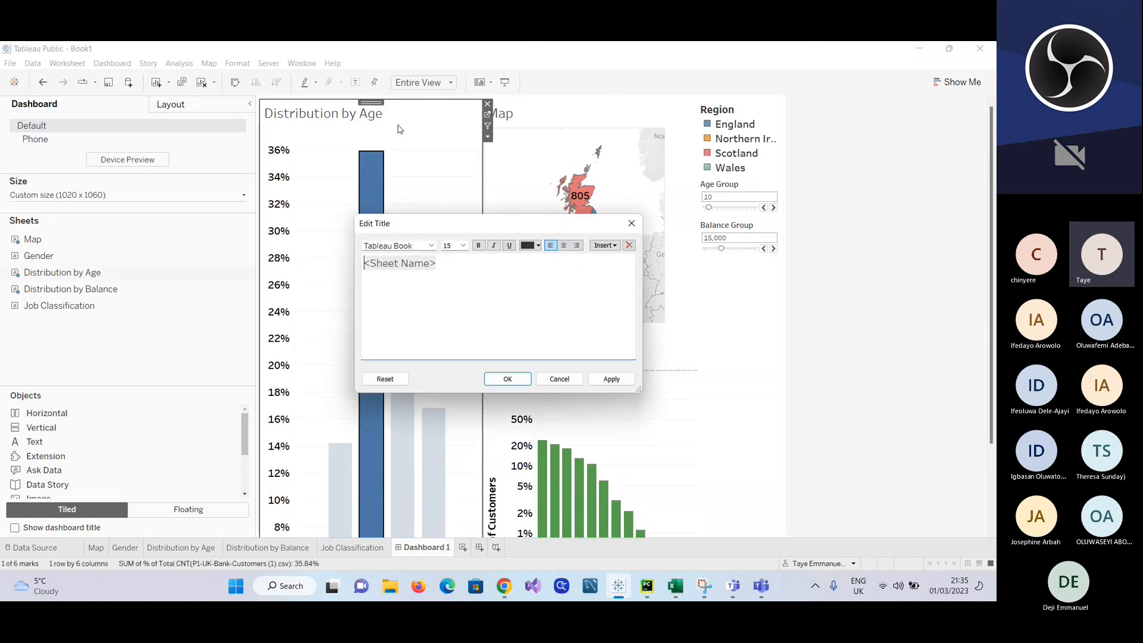
left_click(632, 223)
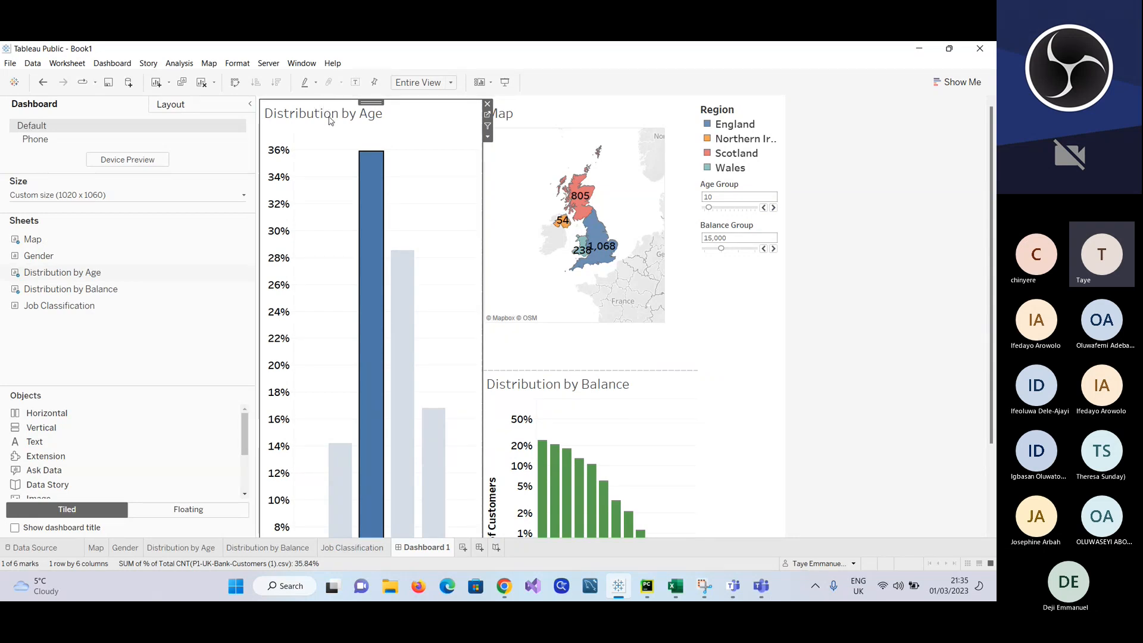
left_click(328, 424)
scroll(328, 424, "down", 4)
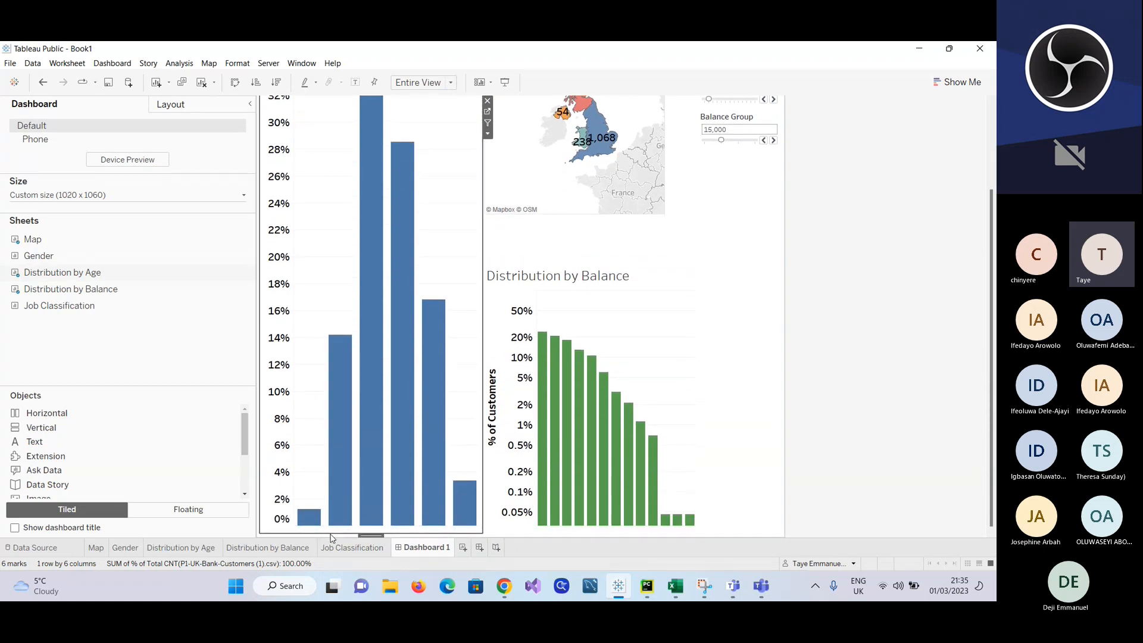
left_click(331, 536)
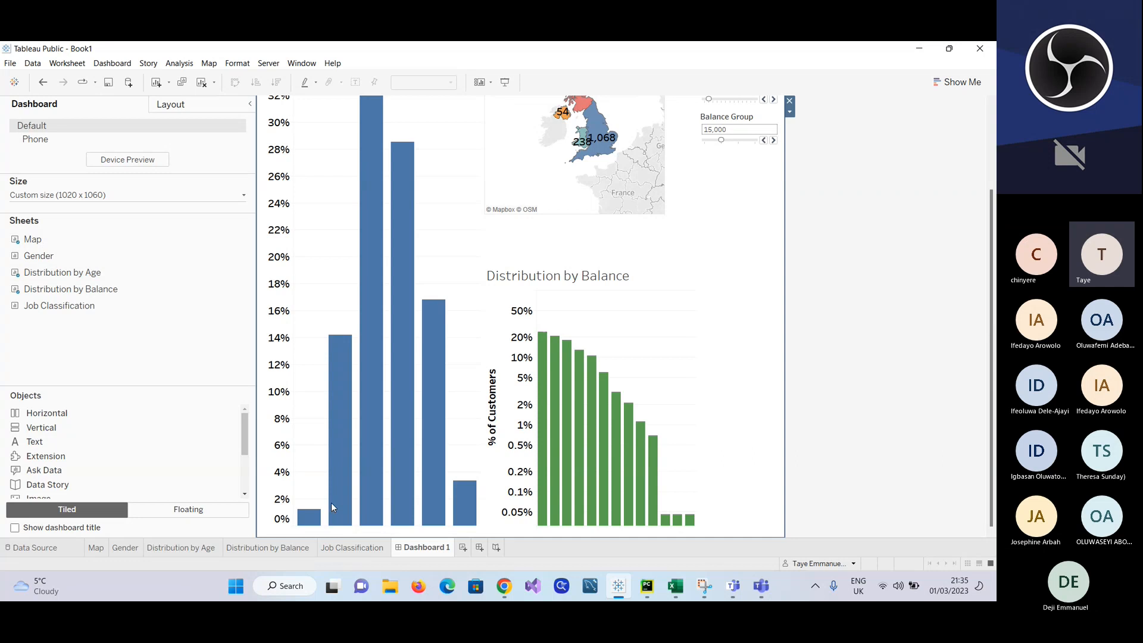
left_click(347, 536)
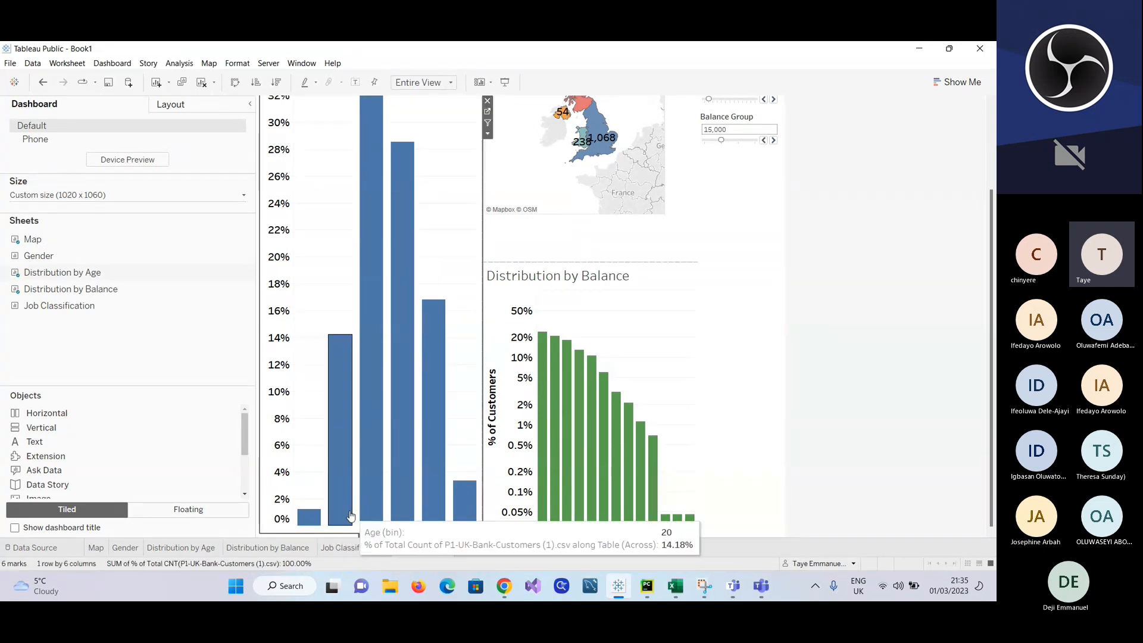
right_click(338, 453)
left_click(433, 446)
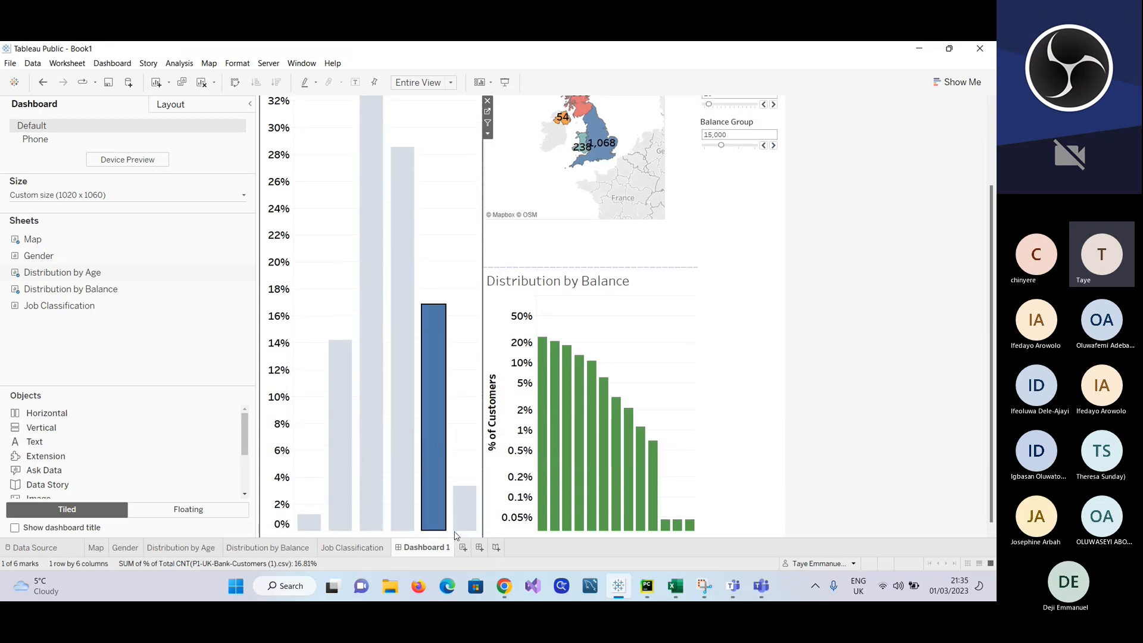
mouse_move(476, 506)
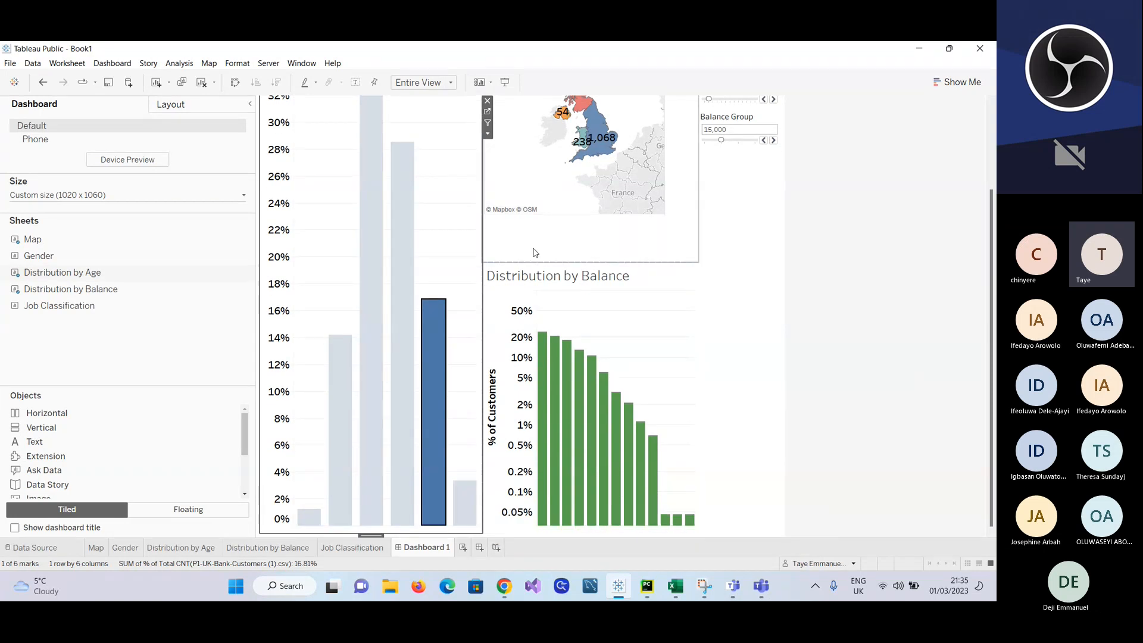
Step: Remove the Distribution by Age and Distribution by Balance charts and the Age Group and Balance Group controls from the dashboard
left_click(487, 101)
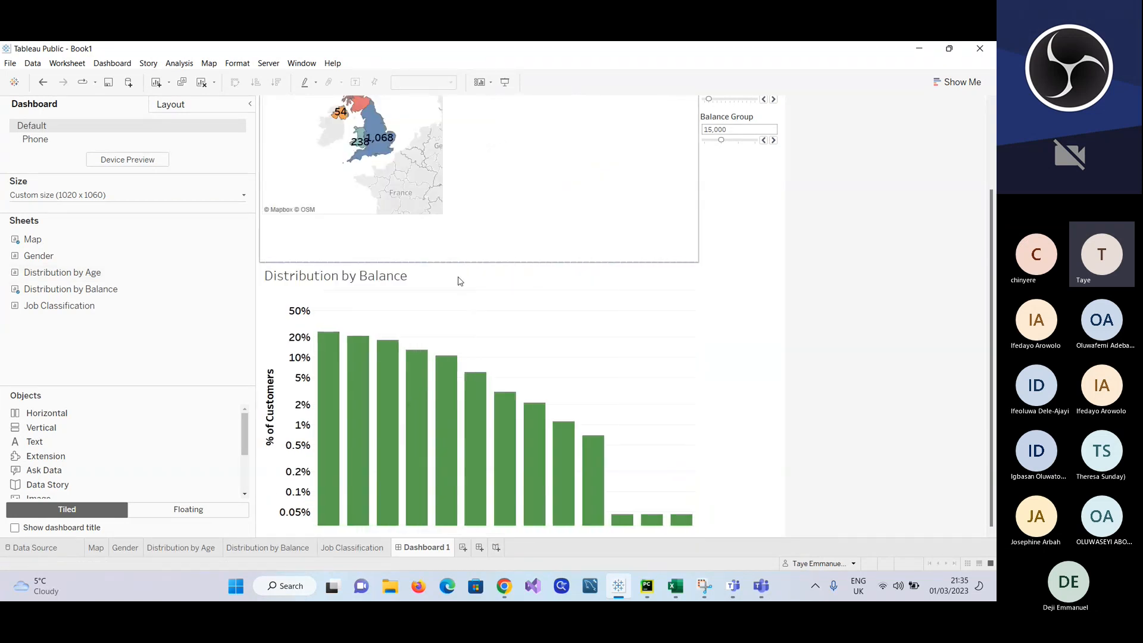
left_click(673, 287)
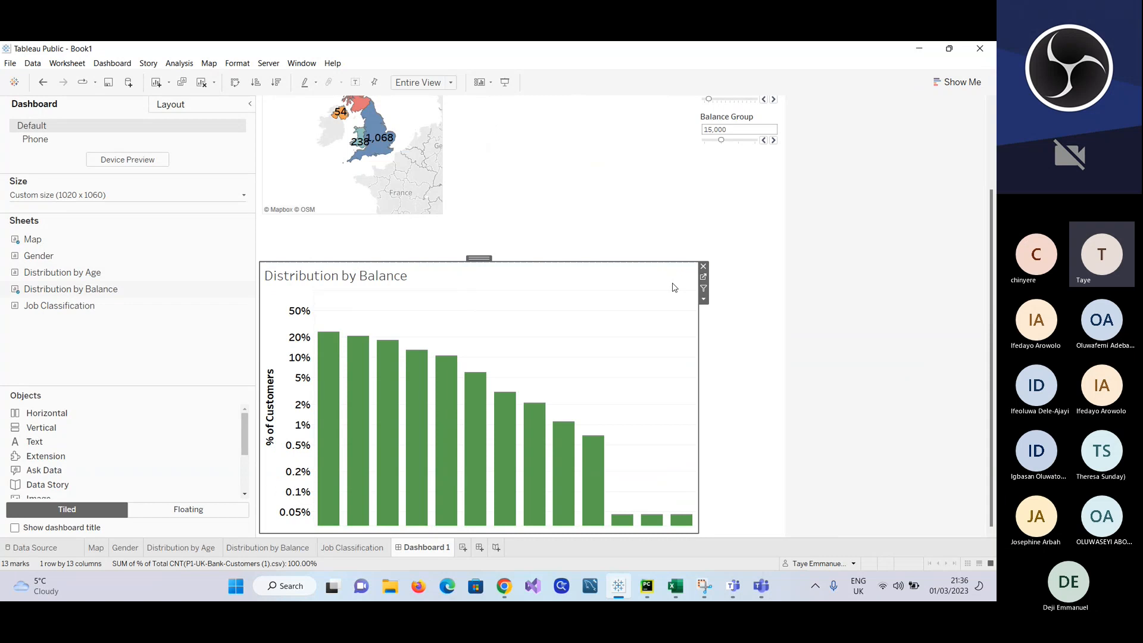
left_click(703, 266)
left_click(559, 170)
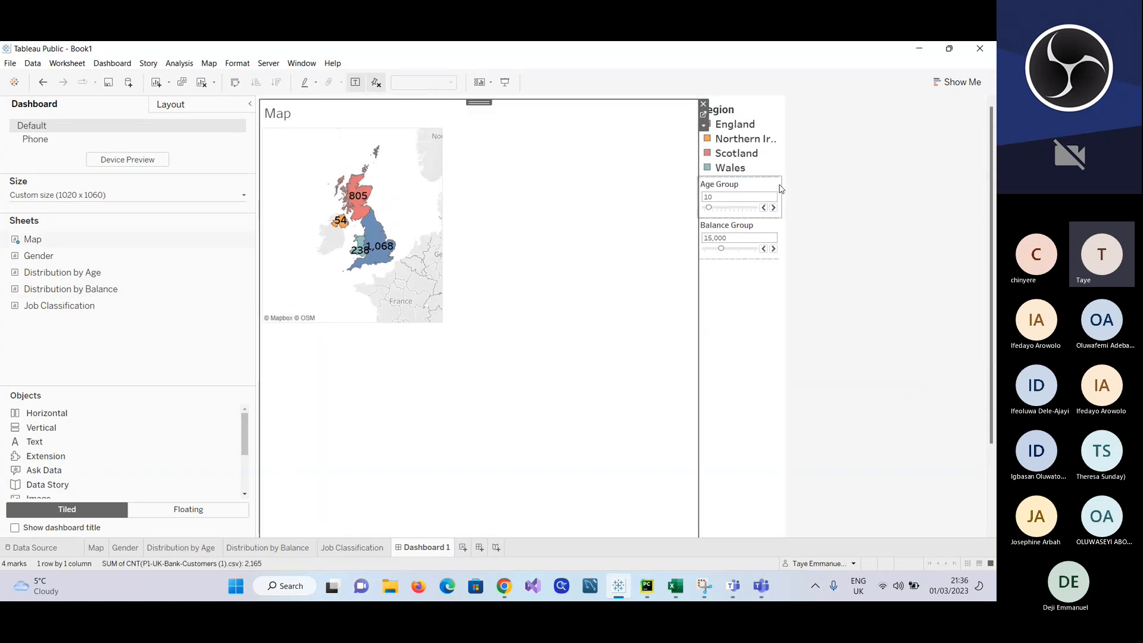
left_click(774, 188)
left_click(783, 179)
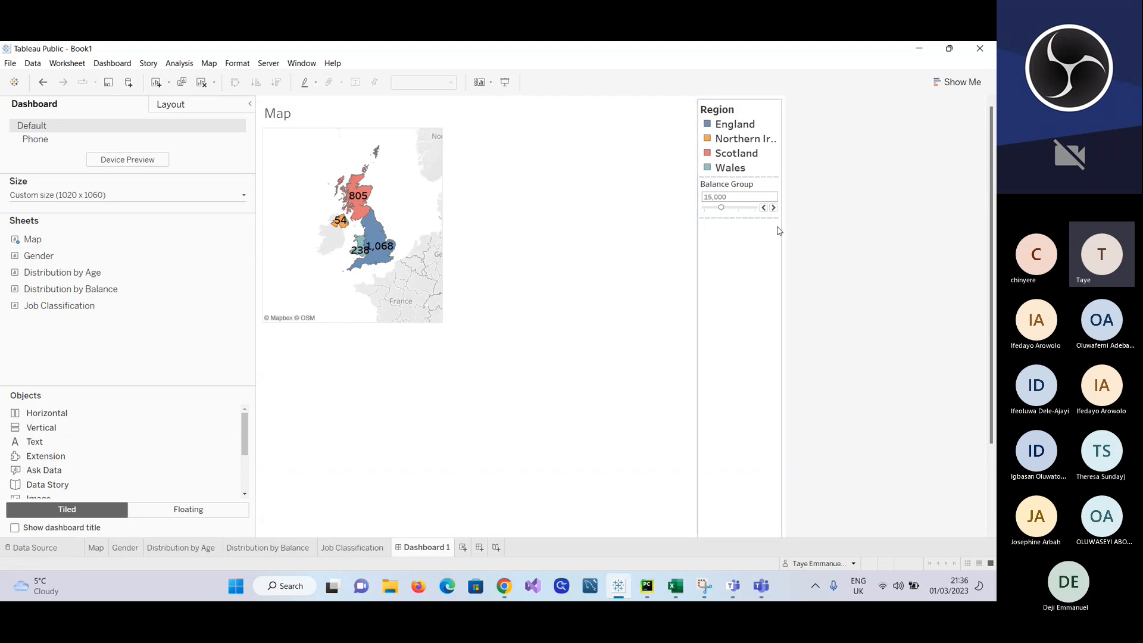
left_click(777, 188)
left_click(783, 178)
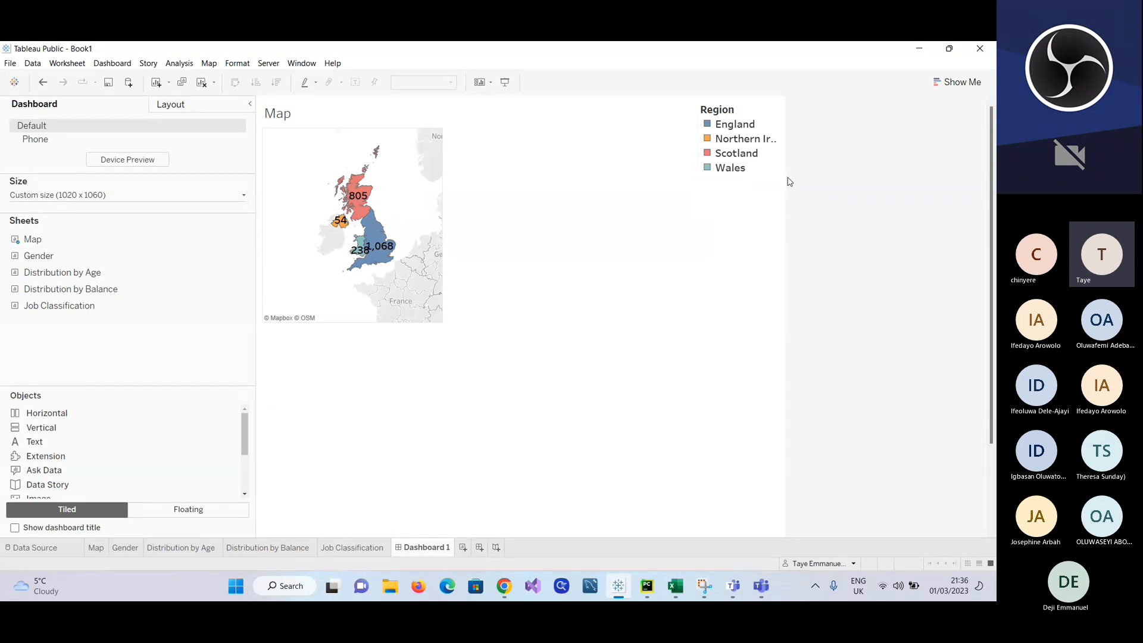
Step: Place the Distribution by Age chart to the left of the Map and remove it again
mouse_move(31, 259)
mouse_move(43, 274)
left_mouse_down()
mouse_move(140, 331)
mouse_move(258, 339)
mouse_move(335, 370)
left_mouse_up()
left_click_drag(384, 452, 394, 459)
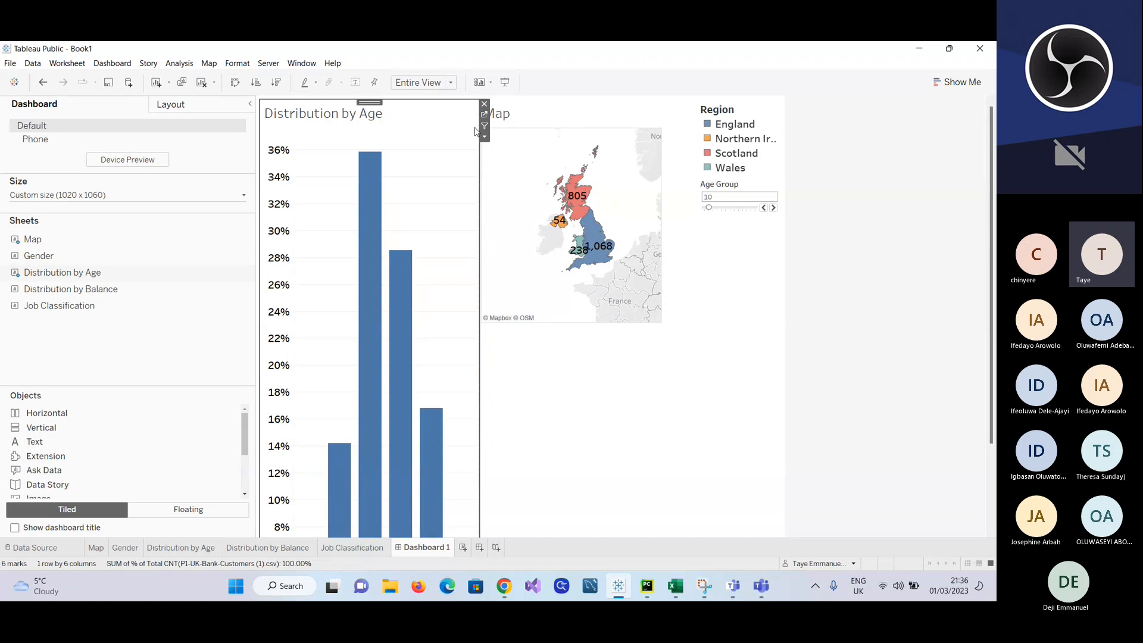
left_click(485, 105)
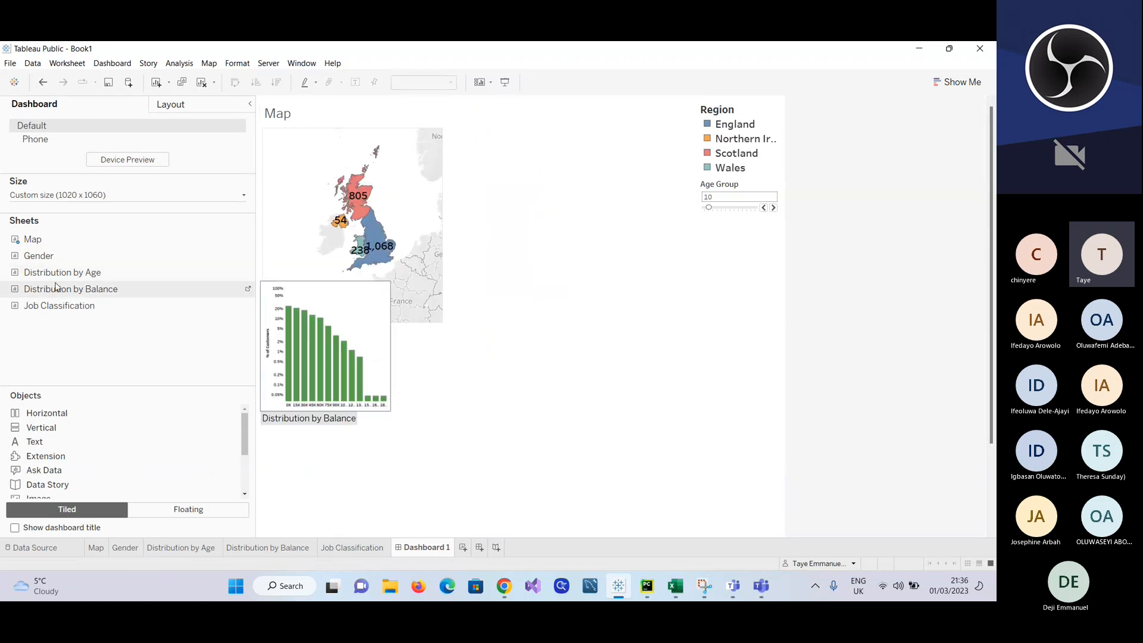
Step: Place the Distribution by Balance chart to the left of the Map and narrow its column
mouse_move(44, 296)
left_click_drag(37, 293, 344, 347)
scroll(507, 537, "down", 3)
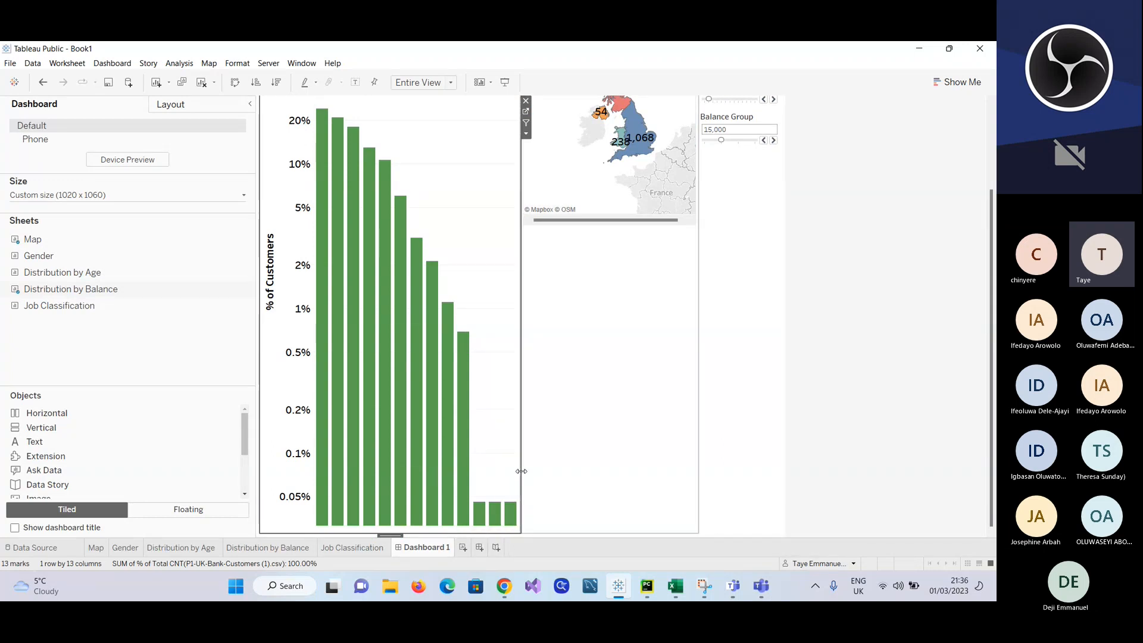
left_click_drag(520, 469, 474, 467)
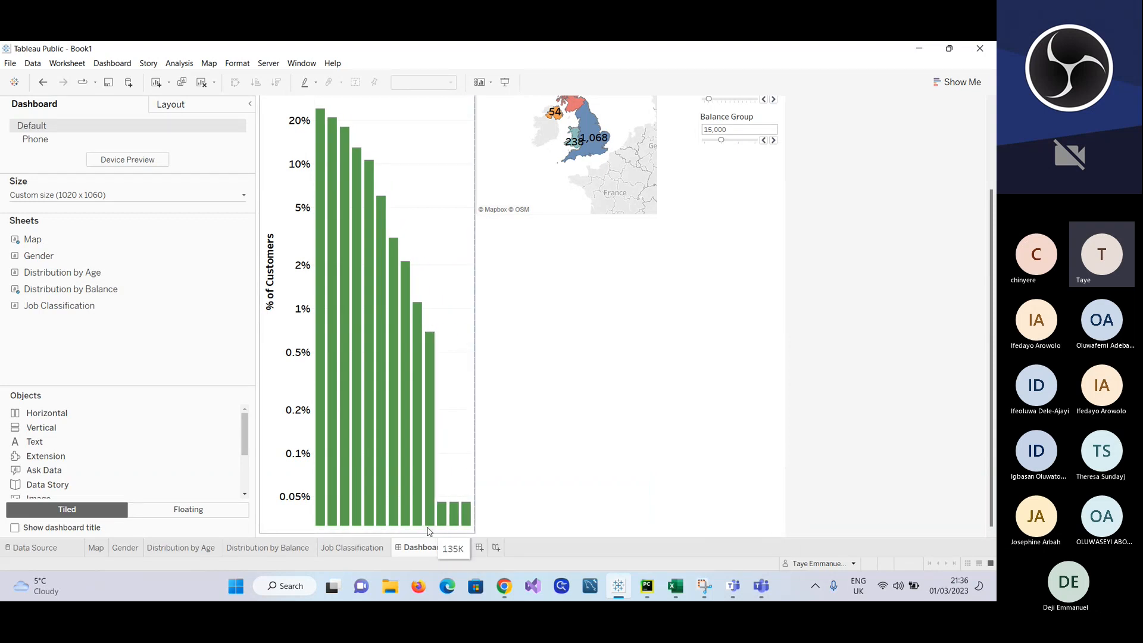
Step: Shorten the Distribution by Balance bars inside their frame and try to raise the frame's lower edge
left_click_drag(427, 525, 426, 506)
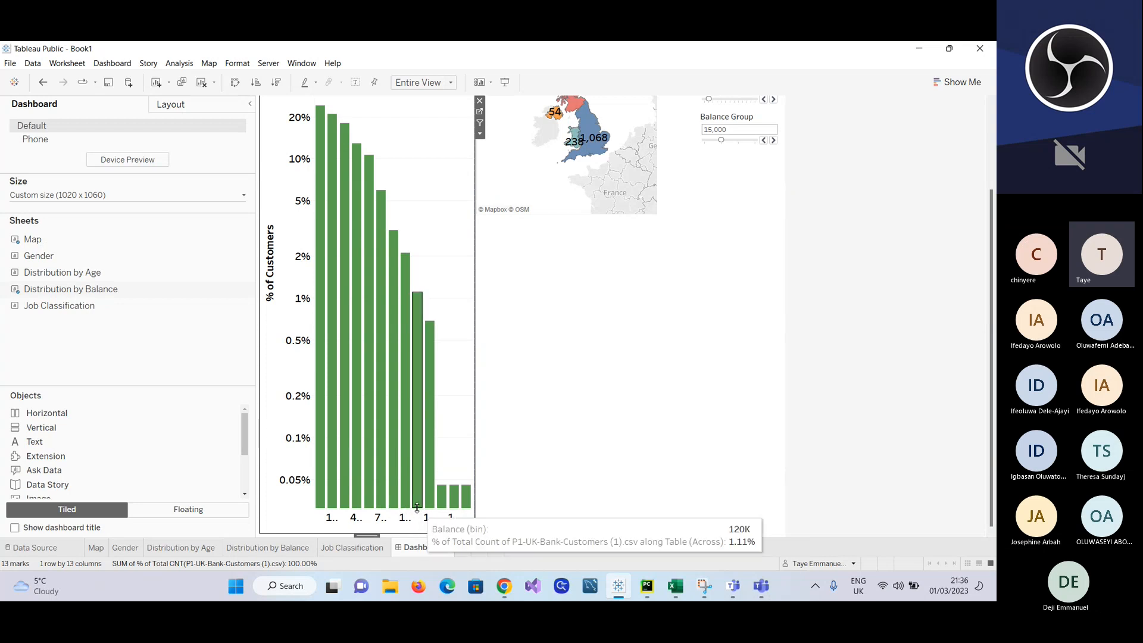
left_click_drag(416, 507, 416, 454)
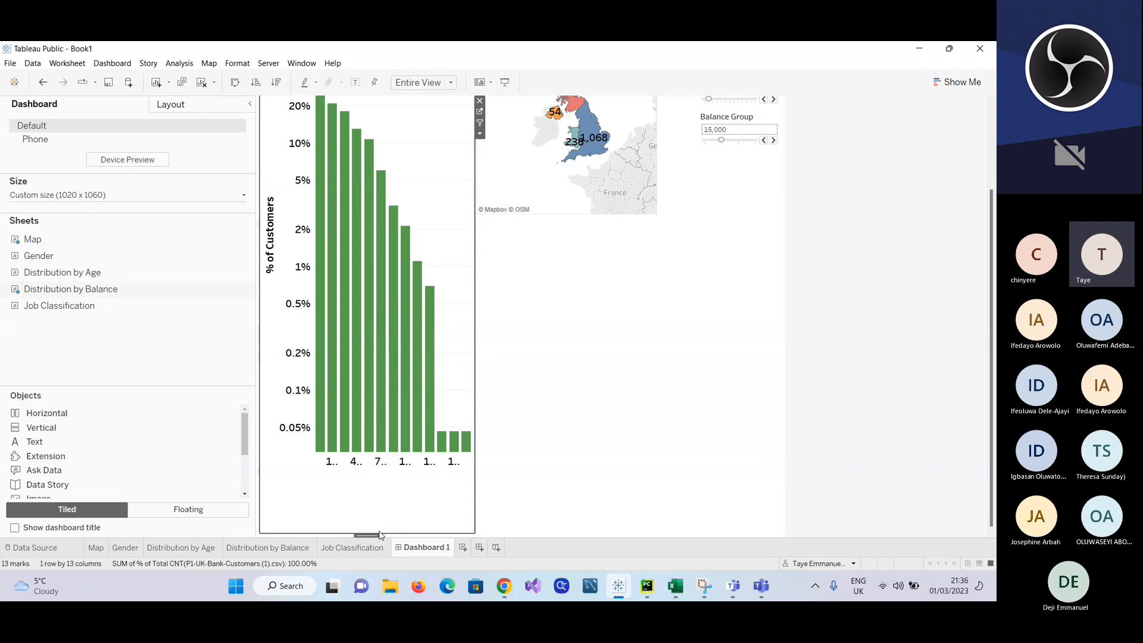
left_click_drag(372, 536, 374, 536)
Step: Reduce the chart's height and width on the Distribution by Balance worksheet and return to Dashboard 1
left_click(248, 549)
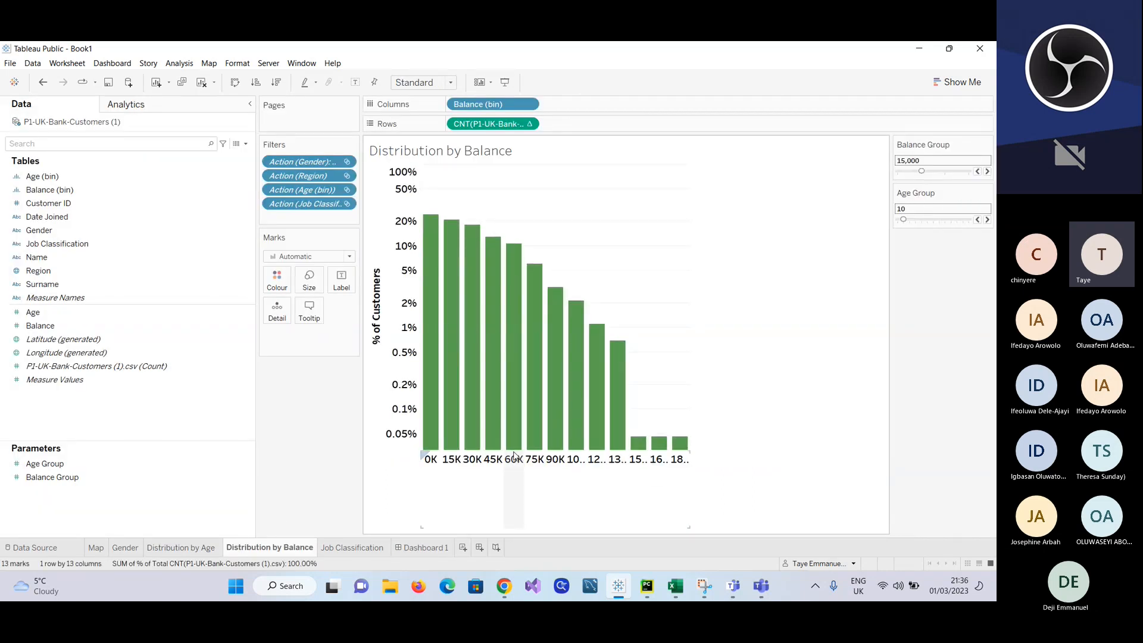
left_click_drag(514, 456, 511, 365)
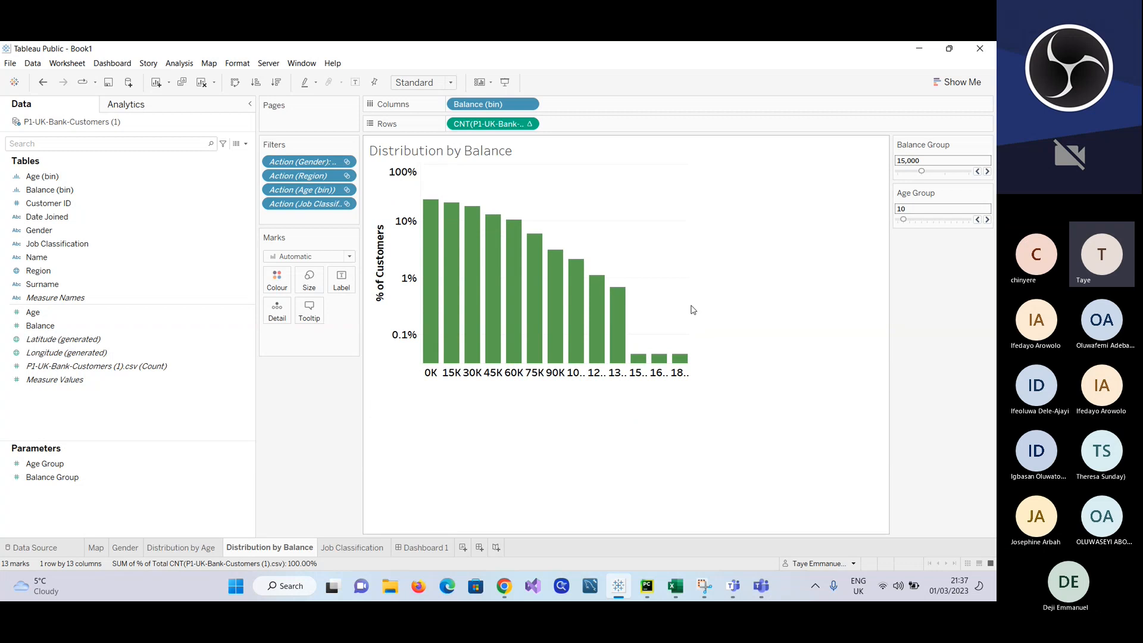
left_click_drag(690, 306, 625, 305)
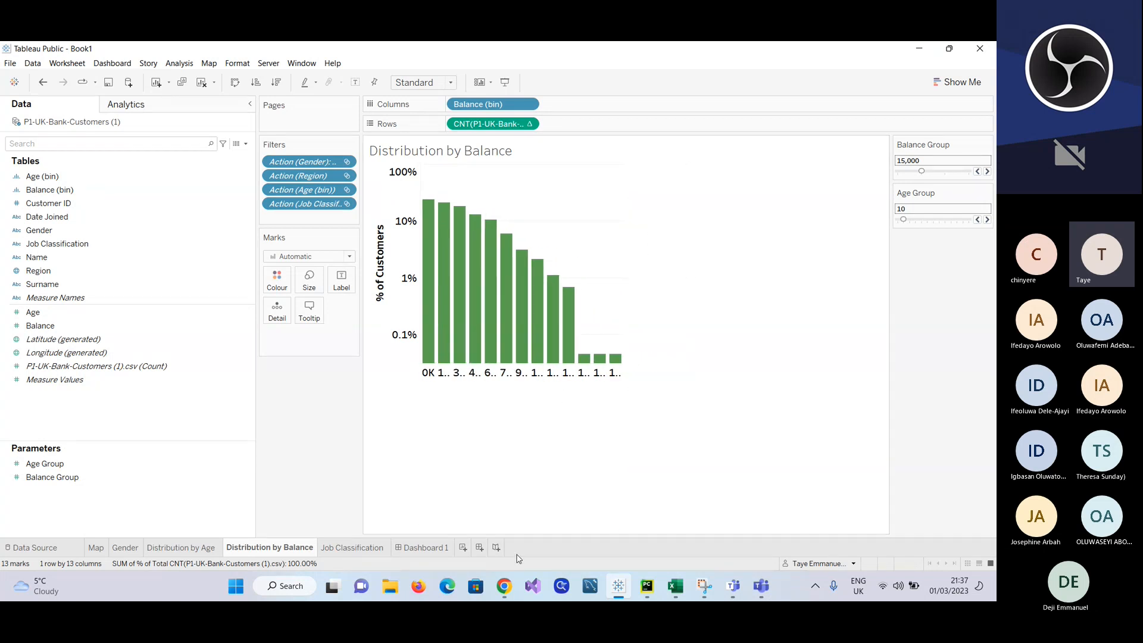
left_click(424, 547)
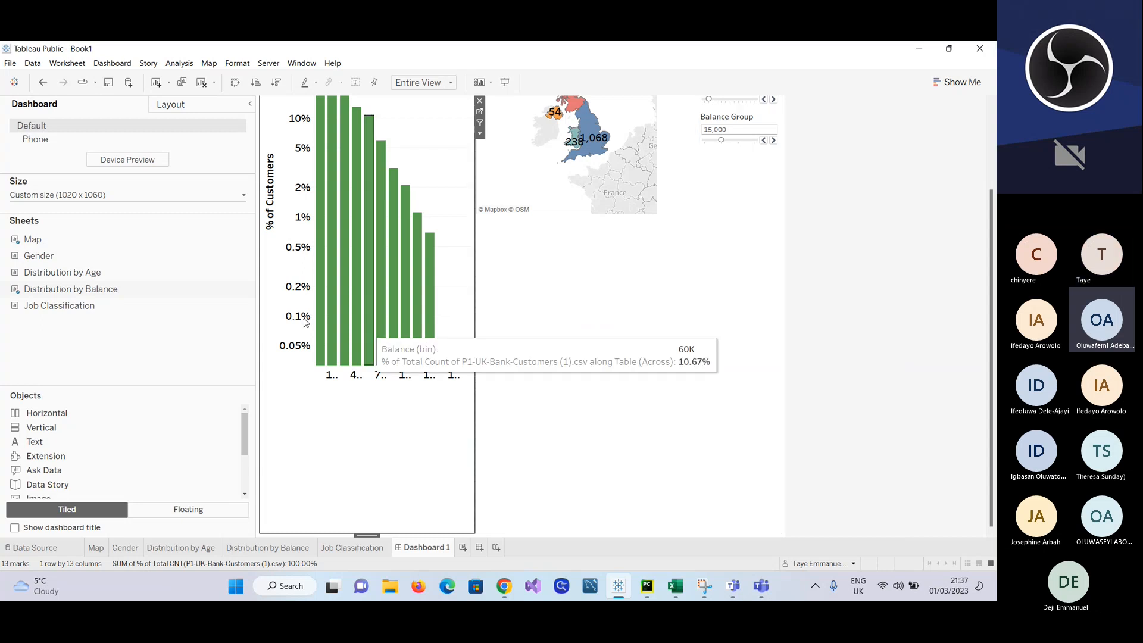
left_click(245, 196)
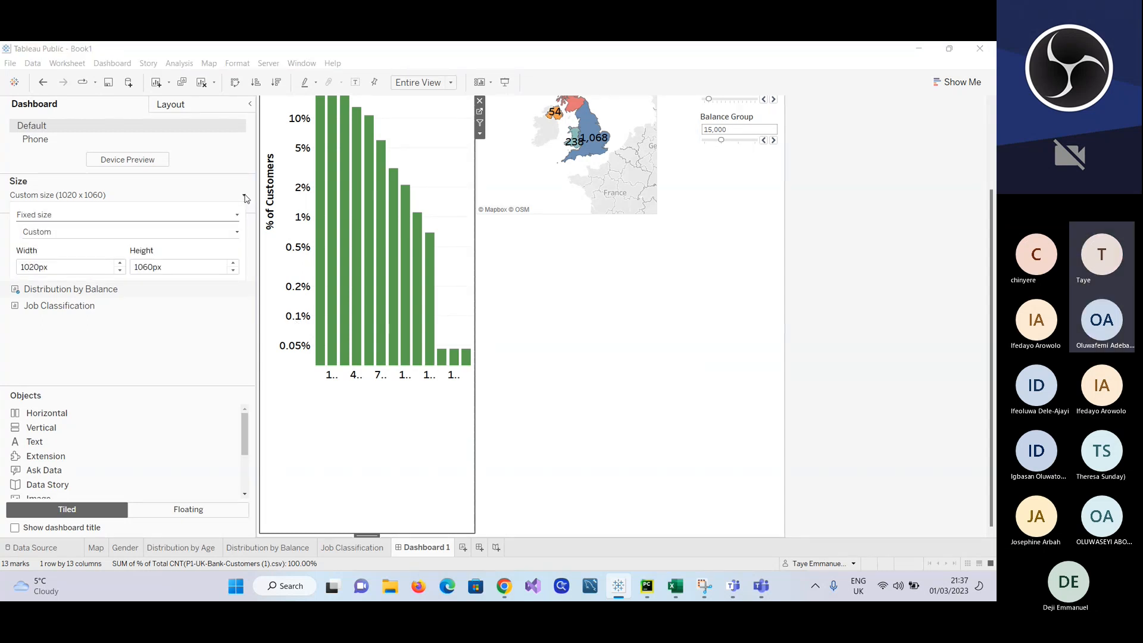
left_click(237, 216)
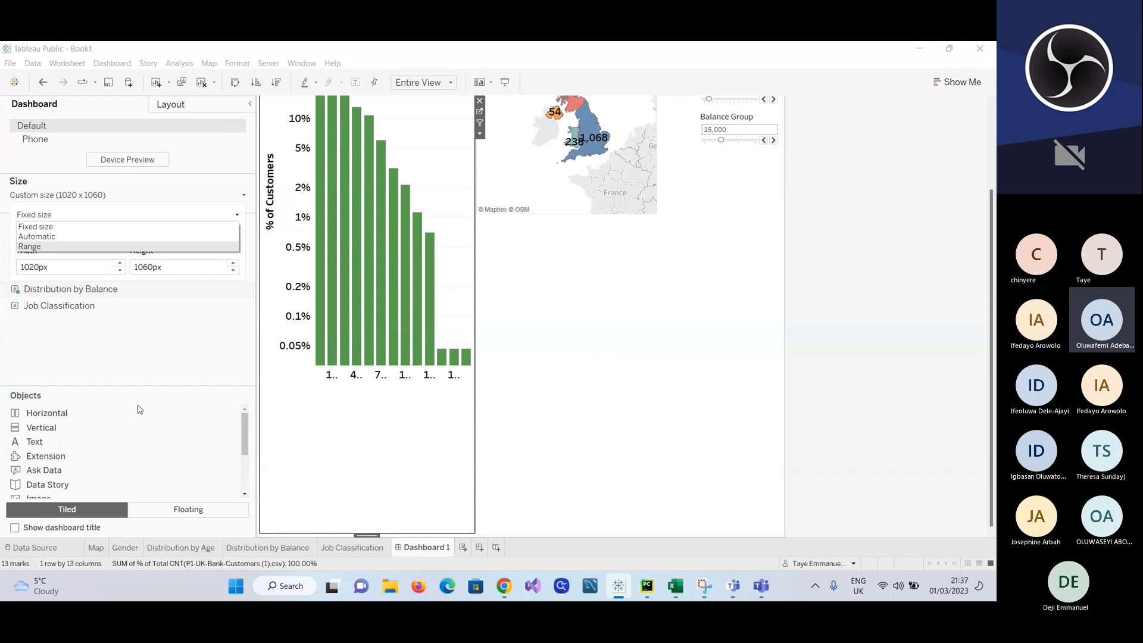
mouse_move(245, 430)
left_mouse_down()
mouse_move(245, 468)
mouse_move(243, 427)
left_mouse_up()
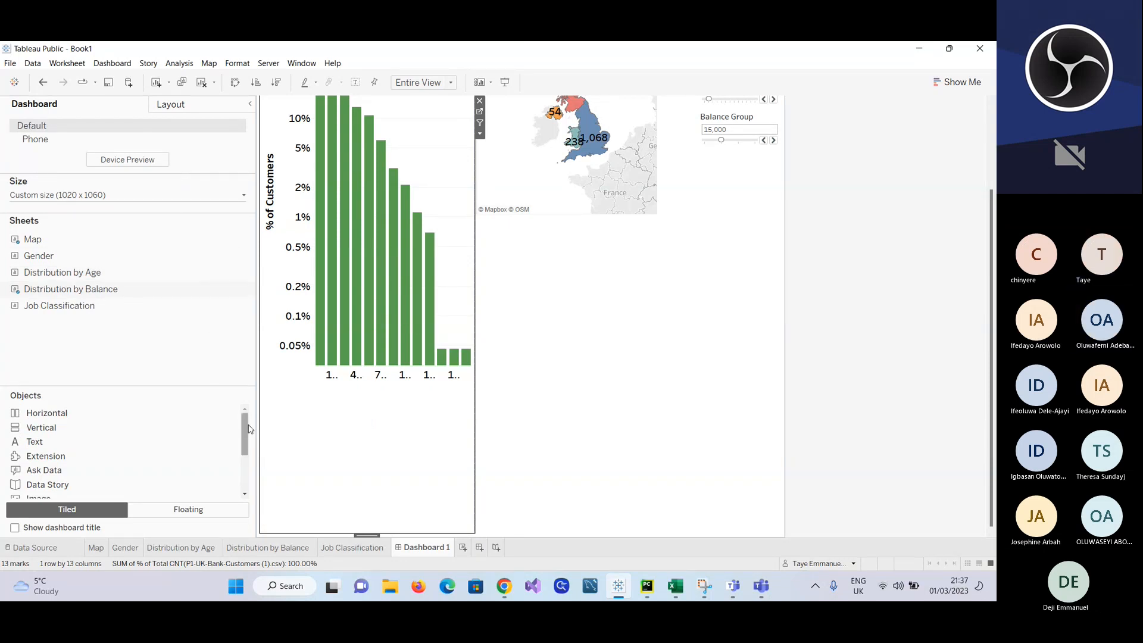
left_click_drag(245, 427, 244, 438)
Step: Set new dashboard items to Floating and place the Distribution by Age chart in the empty area below the Map
left_click(204, 508)
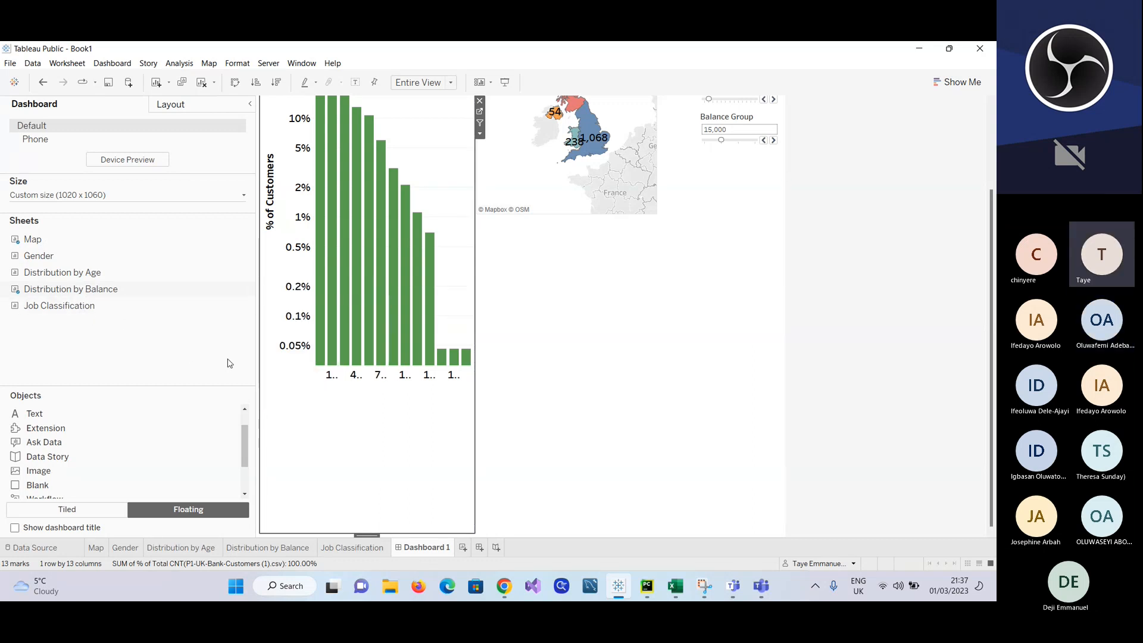
mouse_move(46, 273)
left_click_drag(47, 274, 520, 278)
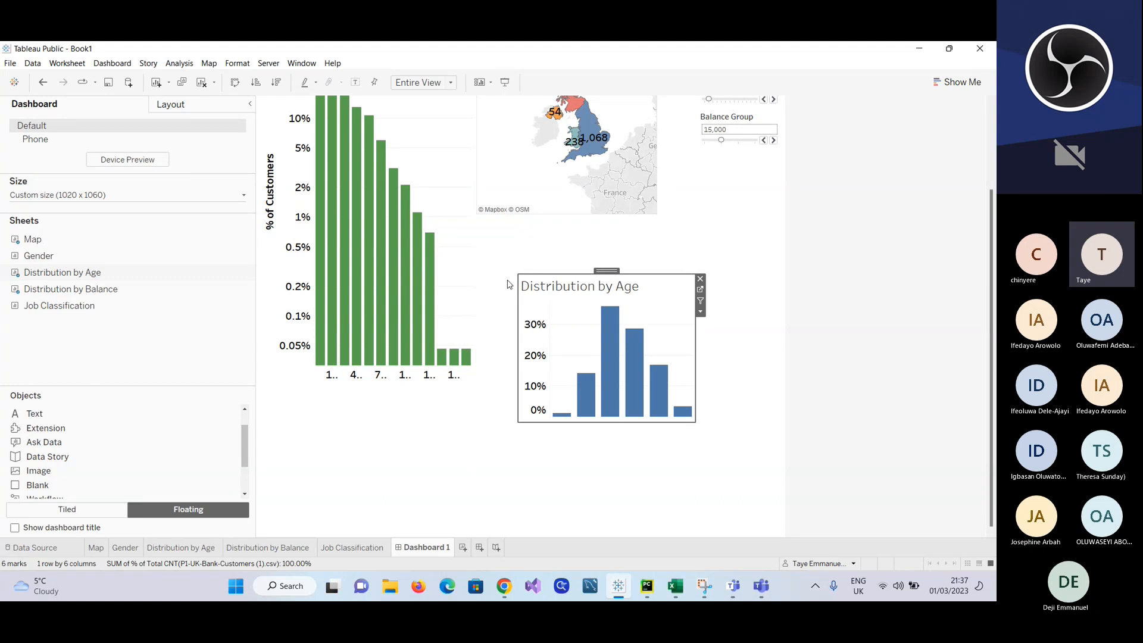
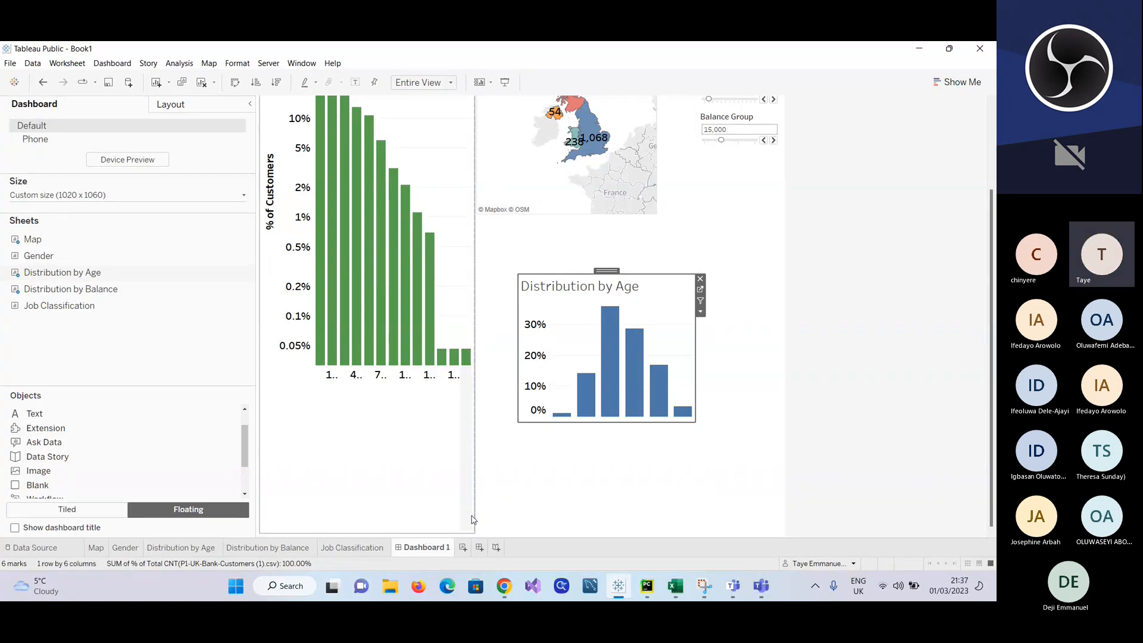
Step: Narrow the Distribution by Balance column, then remove the Distribution by Age chart and place it again as a floating item directly below the Map
left_click_drag(472, 519, 411, 538)
left_click(409, 523)
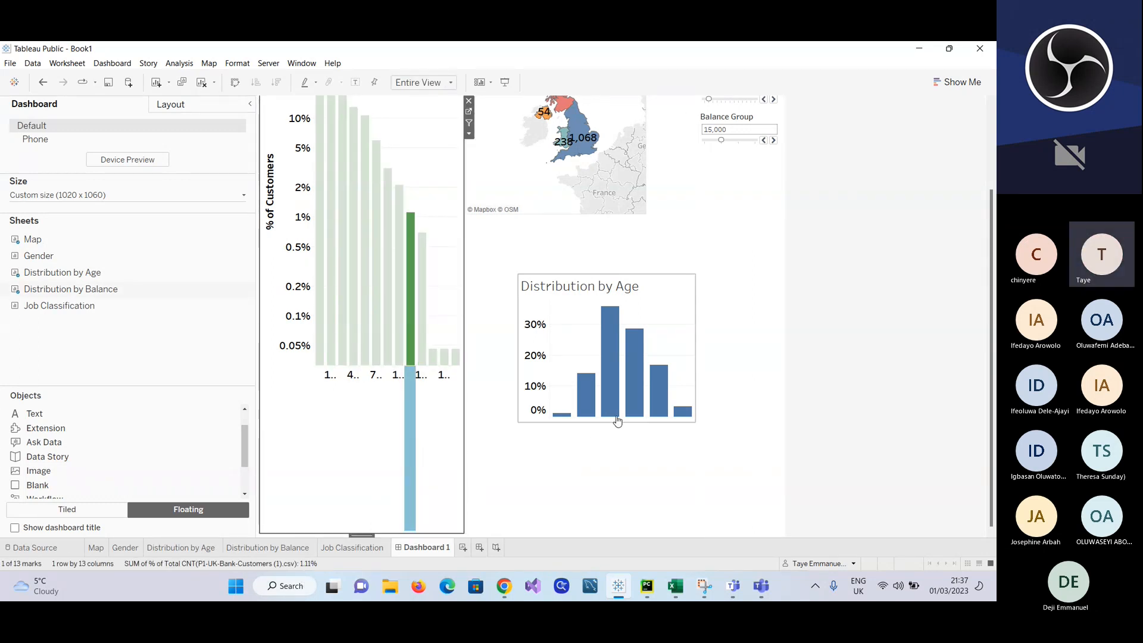
left_click(641, 287)
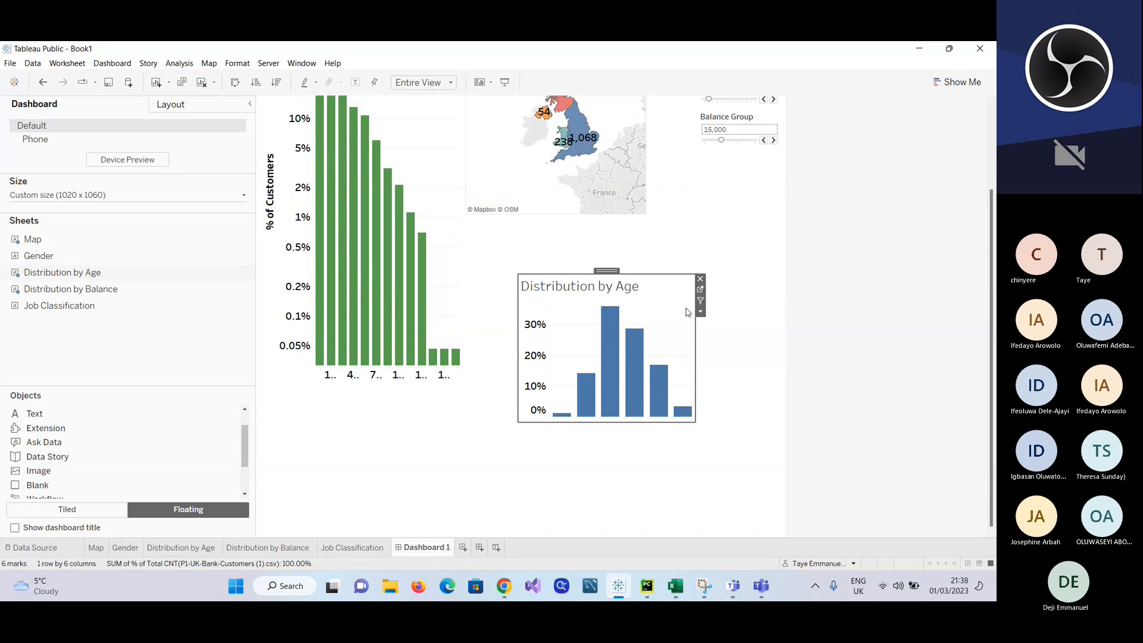
left_click(700, 278)
double_click(47, 305)
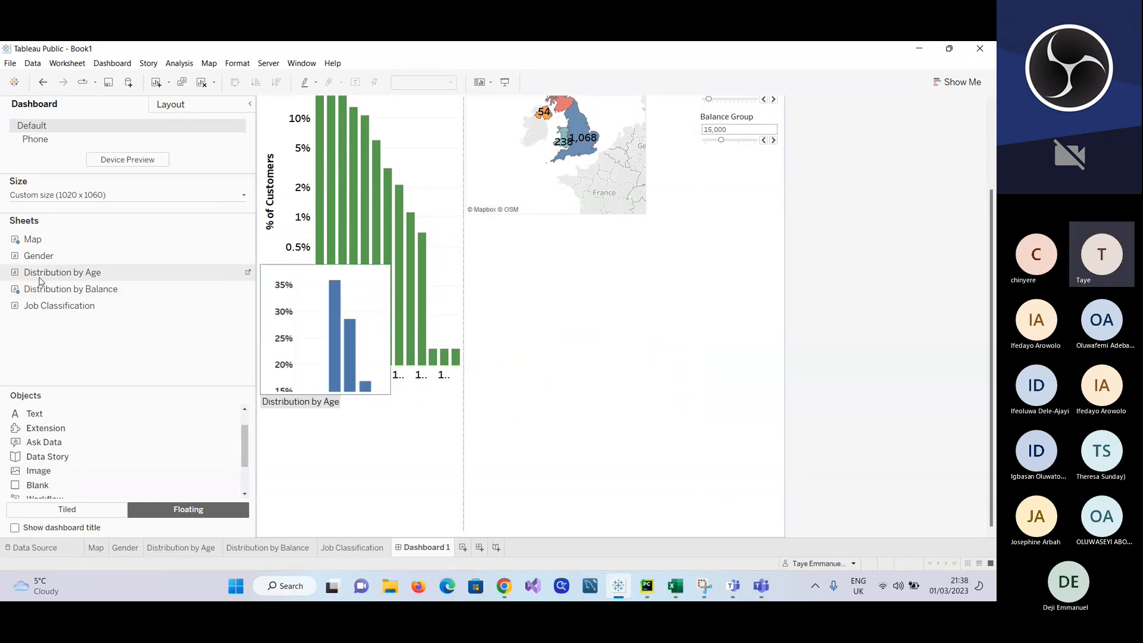
left_click_drag(38, 273, 474, 234)
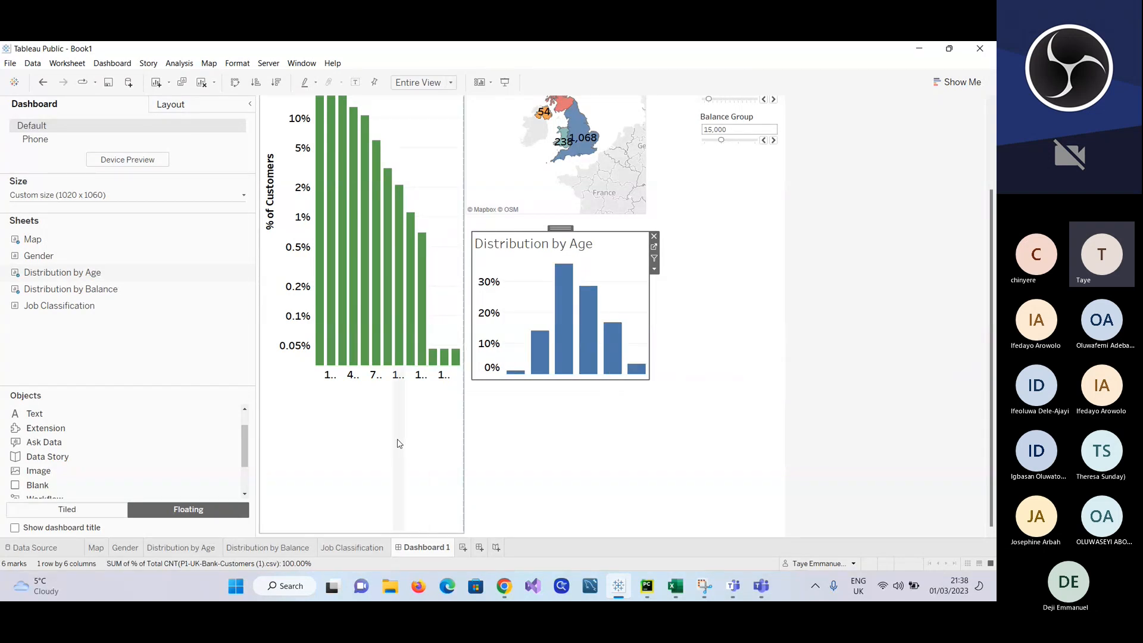
Step: Remove Distribution by Balance from the dashboard and add it again as a floating chart below the Map, beside Distribution by Age
scroll(442, 140, "up", 3)
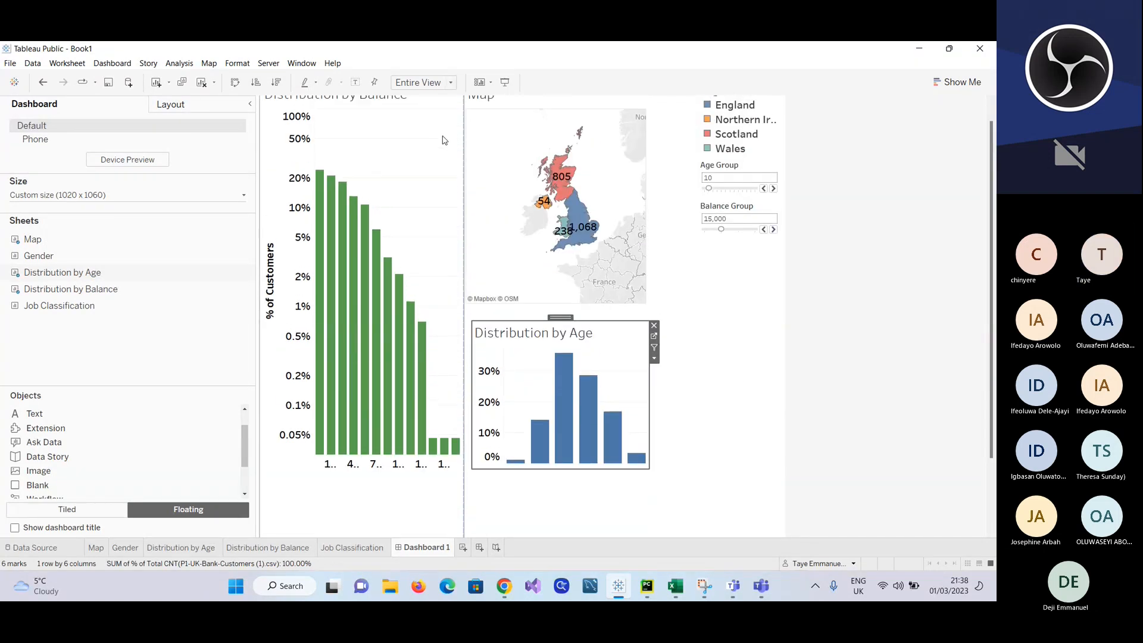
left_click(449, 122)
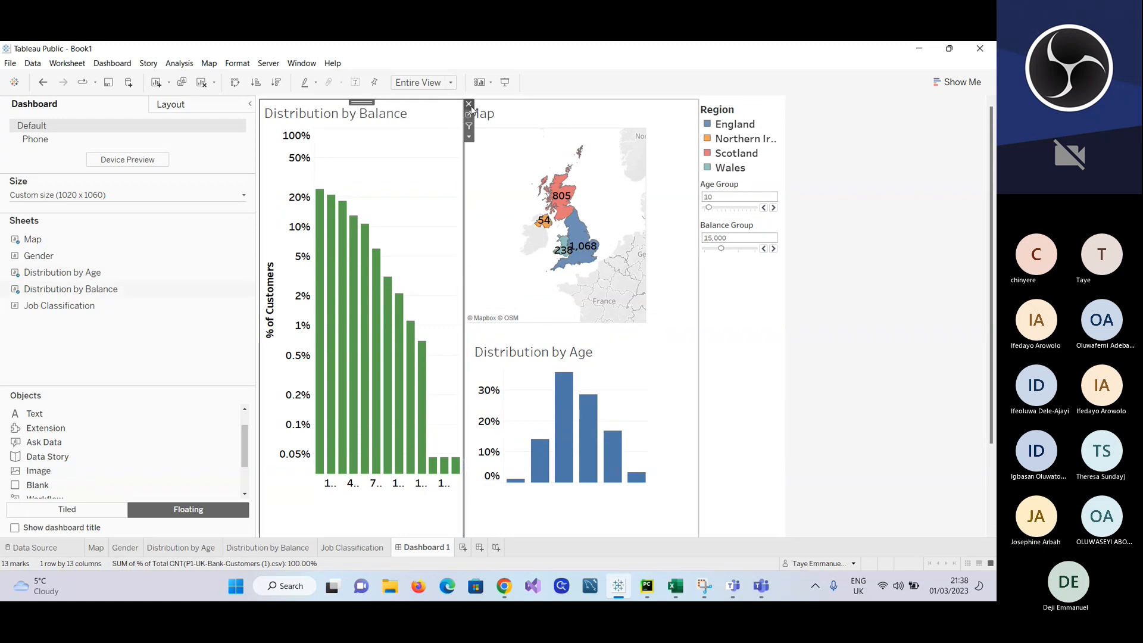
left_click(469, 104)
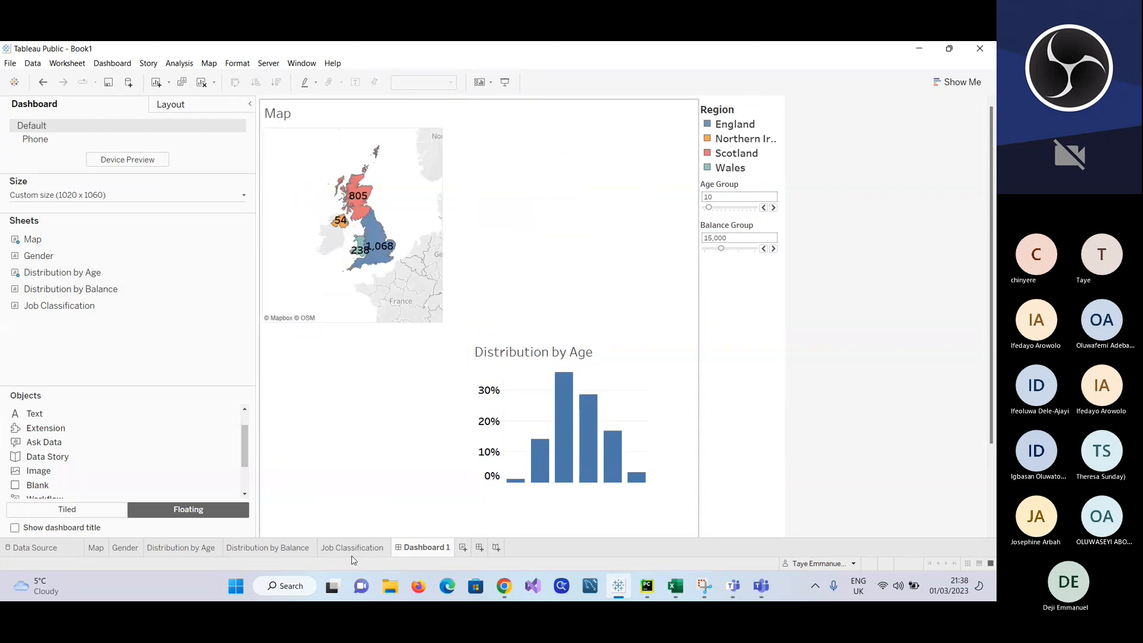
left_click(273, 551)
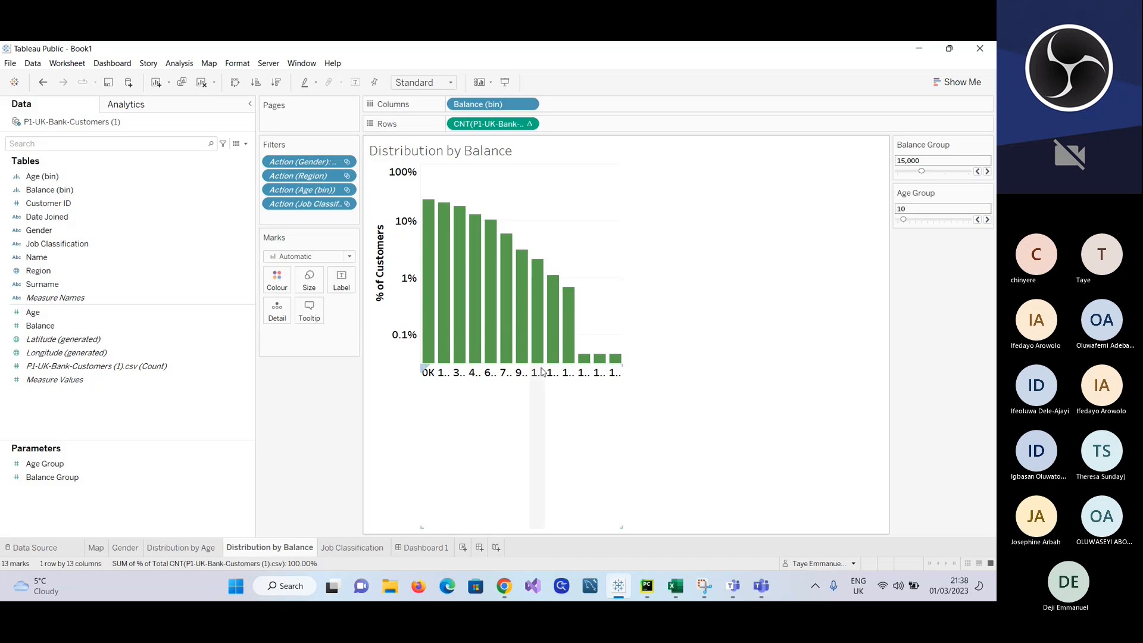
left_click(425, 547)
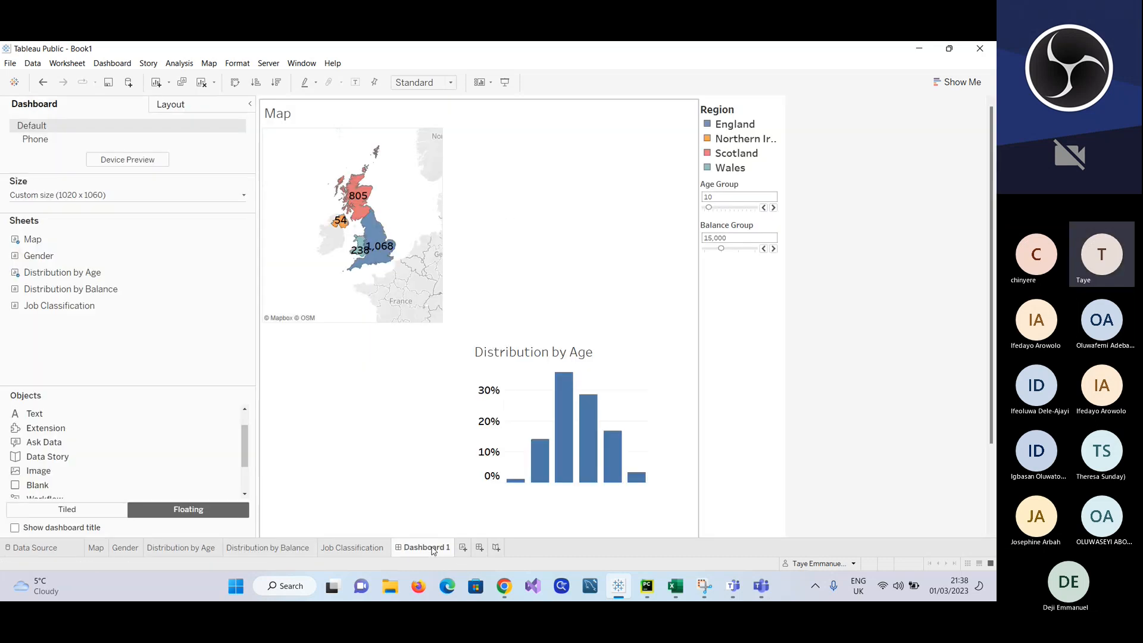
left_click_drag(71, 289, 275, 356)
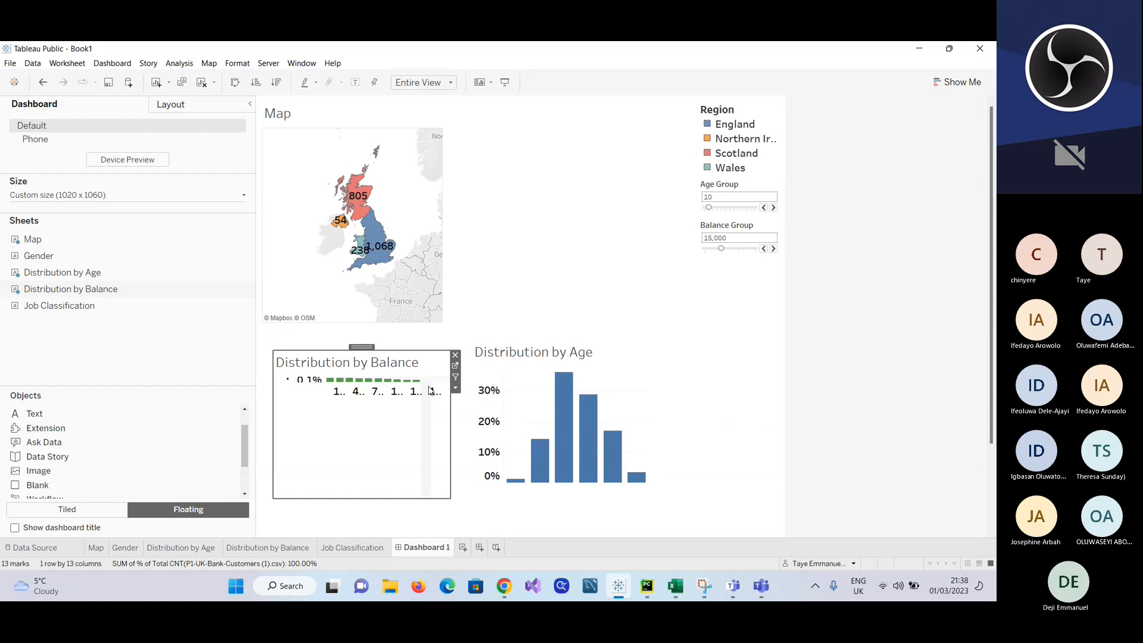
Step: Increase the chart's height and width on the Distribution by Balance worksheet and stretch its bars down to the frame's lower edge on Dashboard 1
left_click(275, 551)
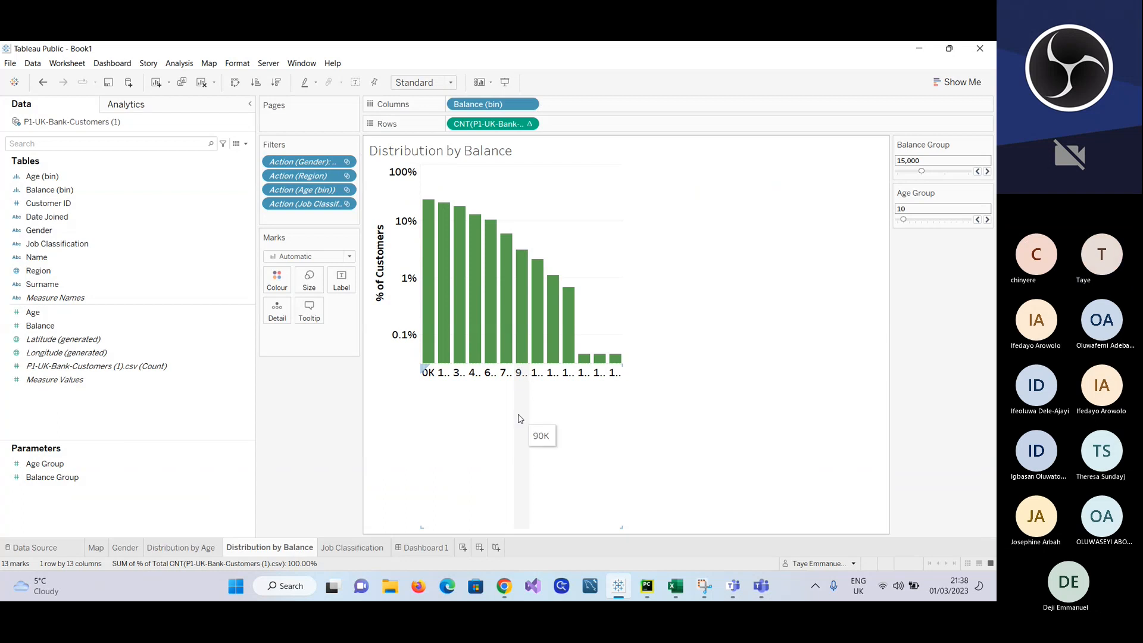
left_click_drag(512, 363, 523, 431)
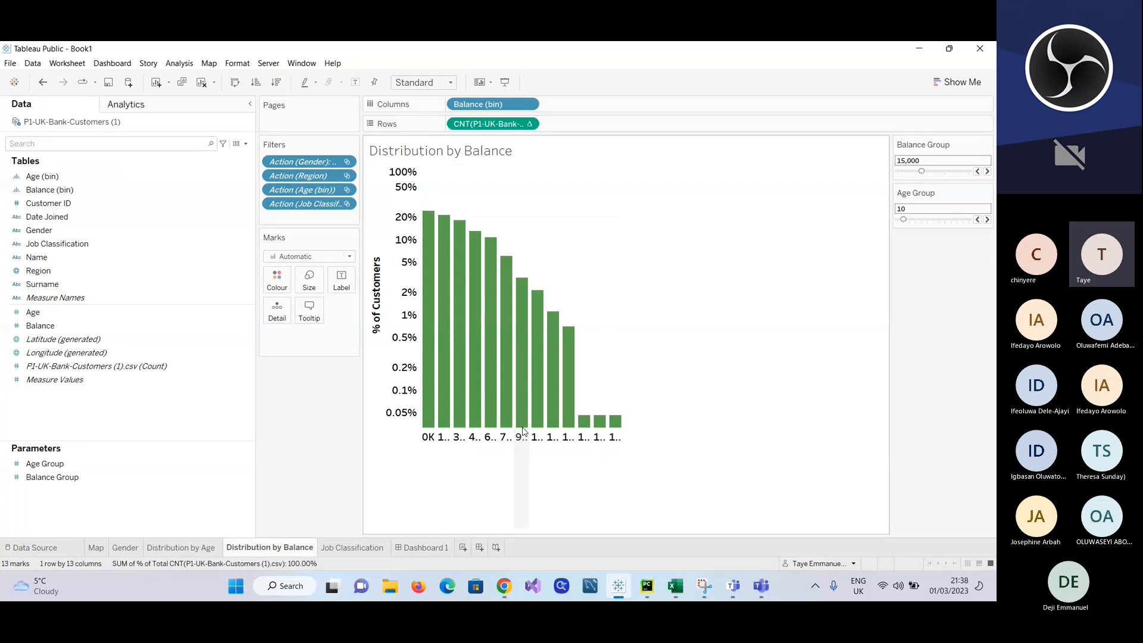
left_click_drag(622, 378, 655, 383)
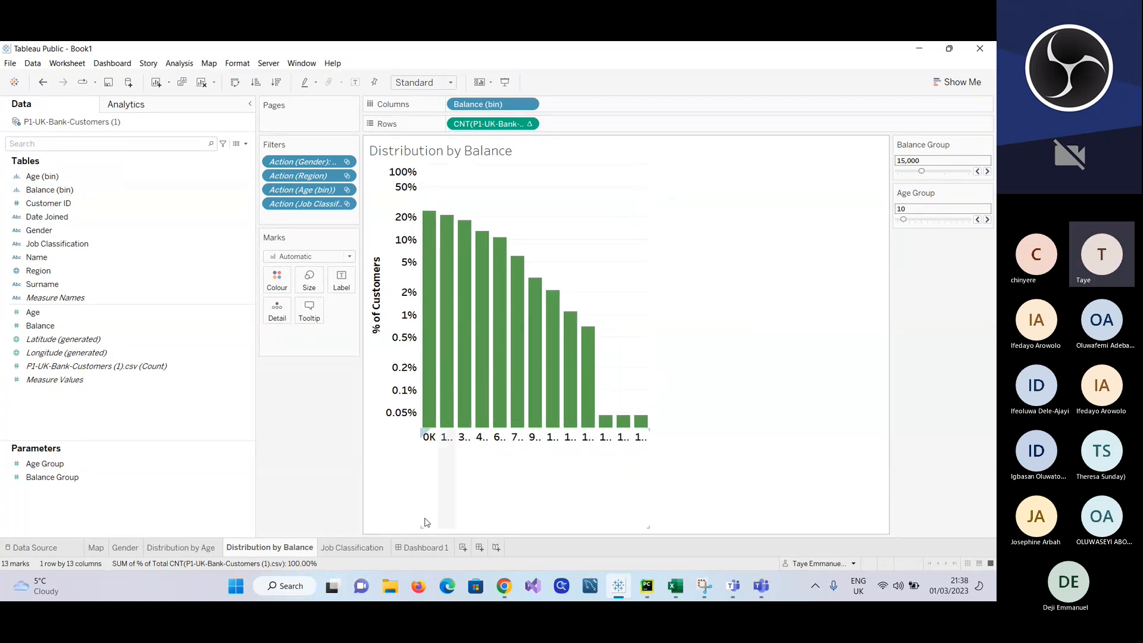
left_click(444, 548)
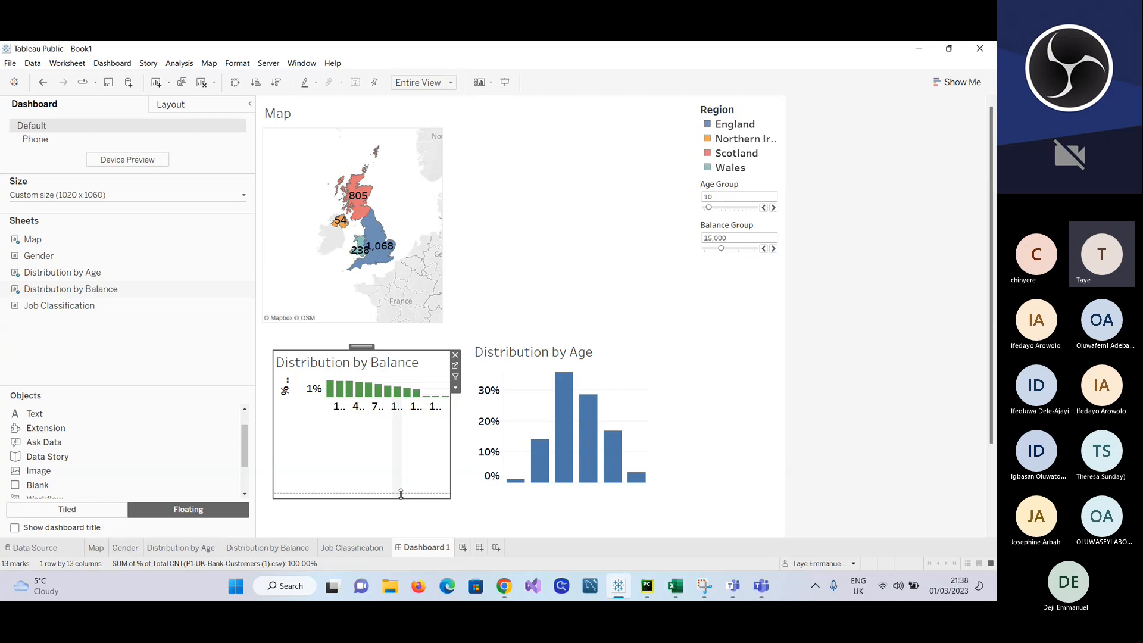
left_click_drag(401, 494, 403, 499)
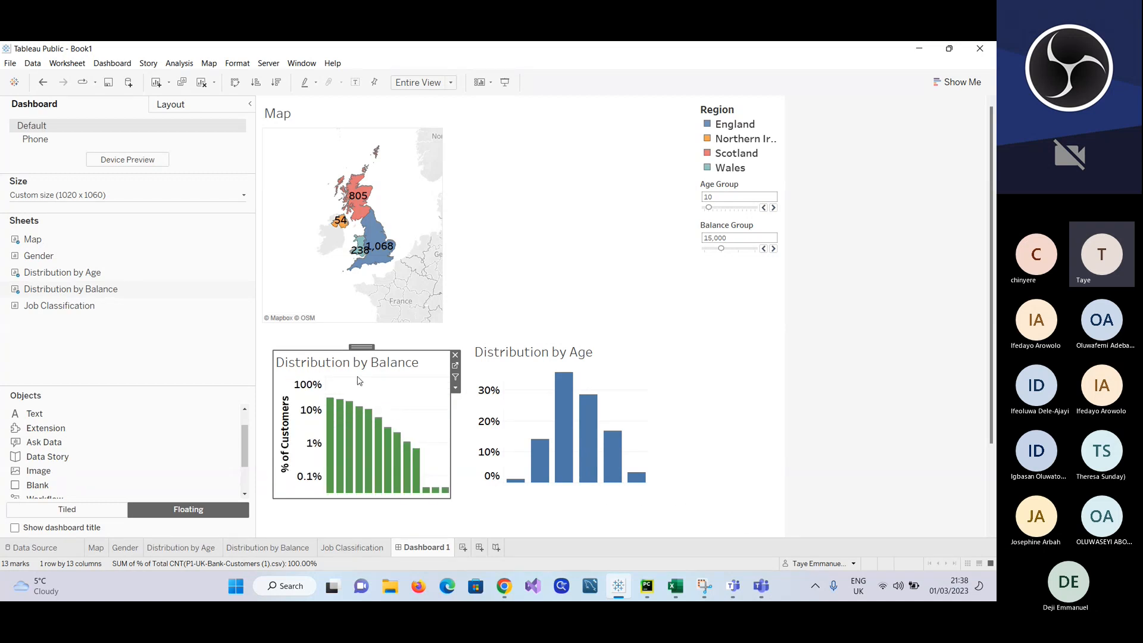
Step: Raise the upper edge of the floating Distribution by Balance frame to just below the Map image
left_click(415, 326)
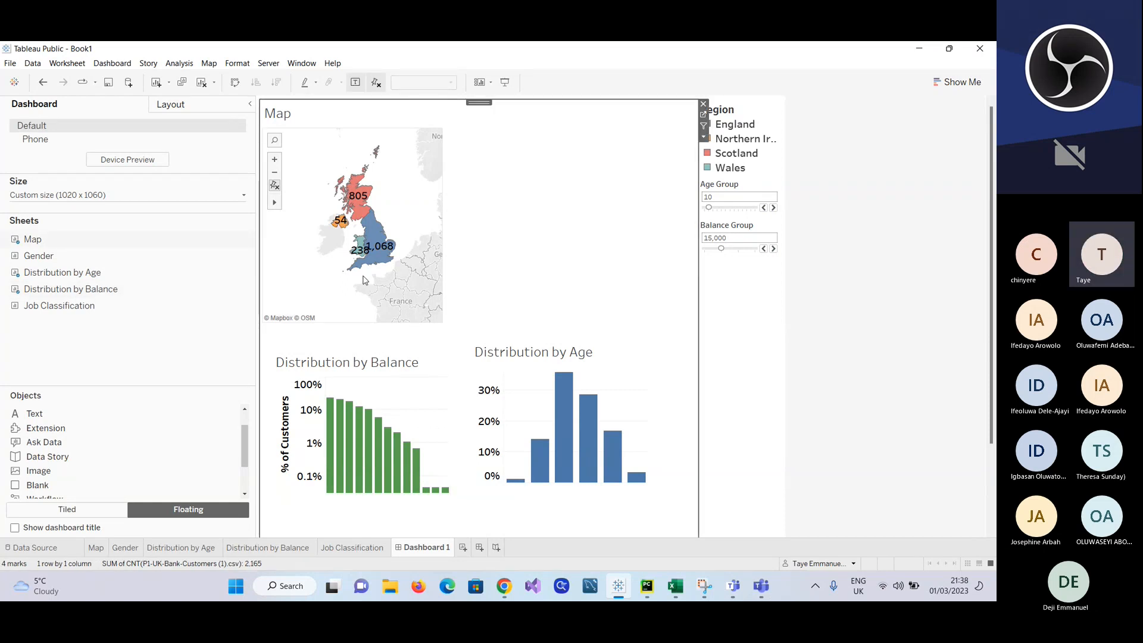
left_click(342, 357)
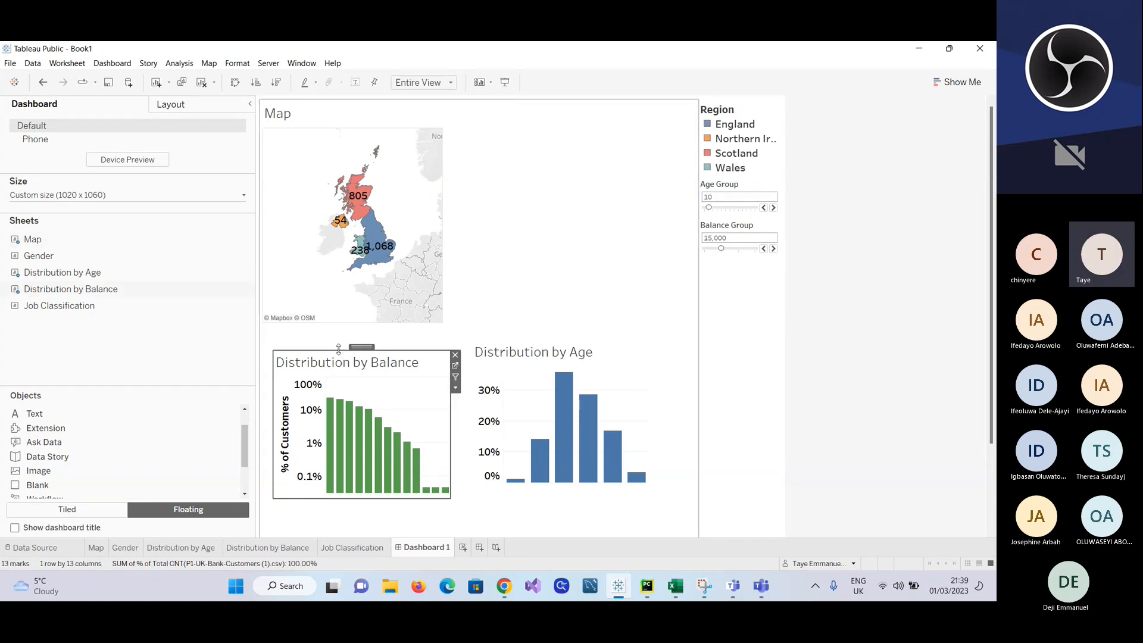
left_click_drag(338, 349, 339, 326)
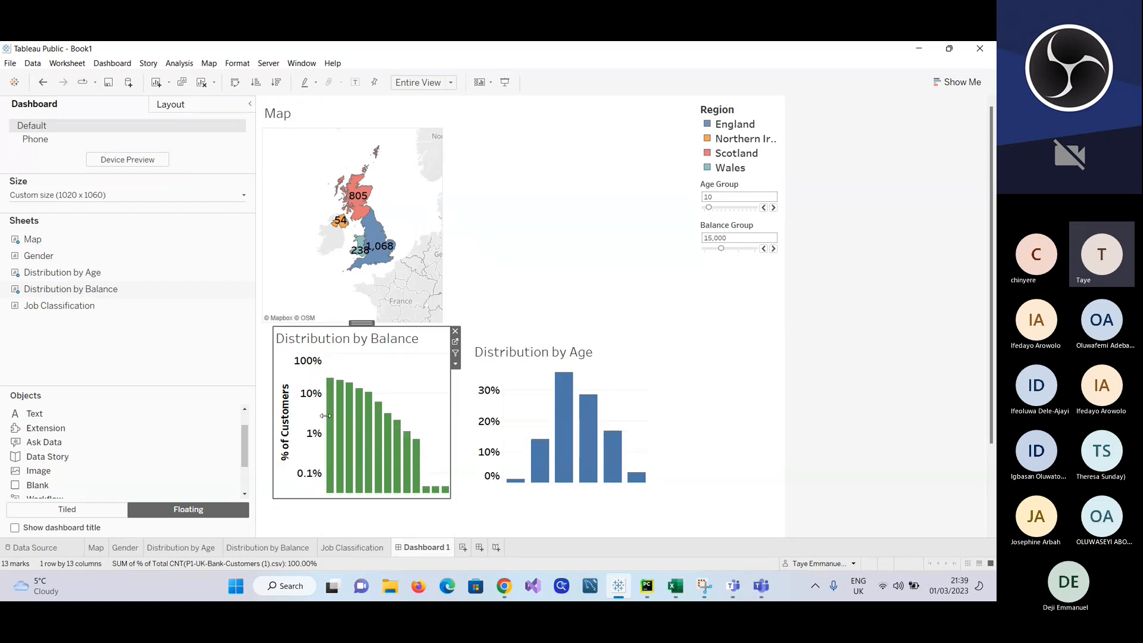
Step: Adjust the vertical axis areas of Distribution by Balance and Distribution by Age so both have room for the % of Customers title
left_click_drag(316, 417, 294, 423)
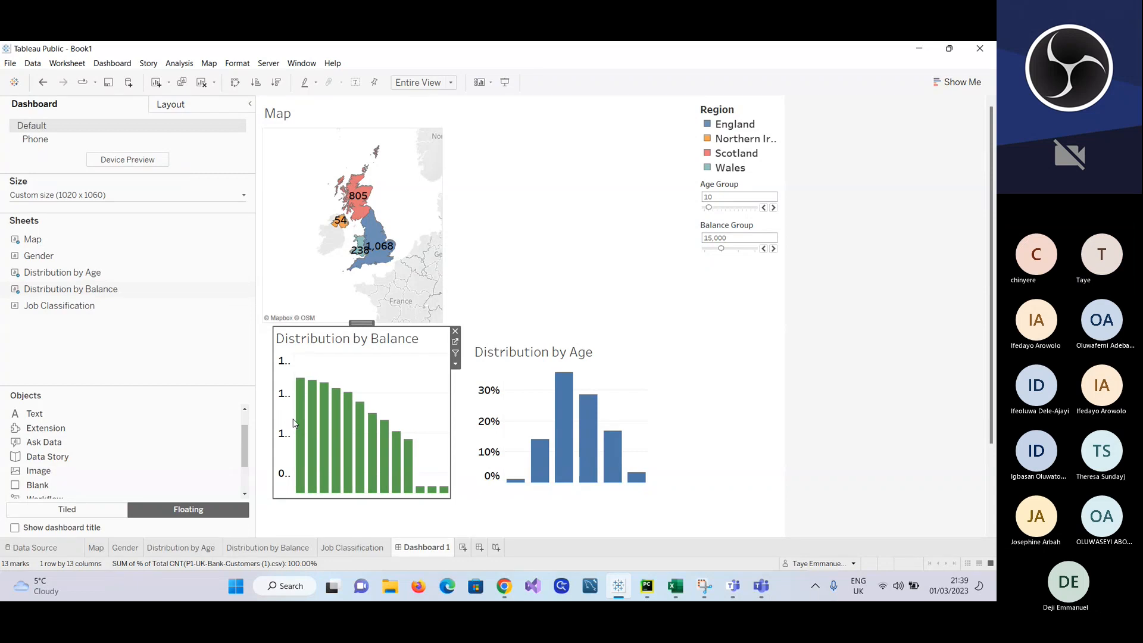
left_click_drag(294, 419, 314, 422)
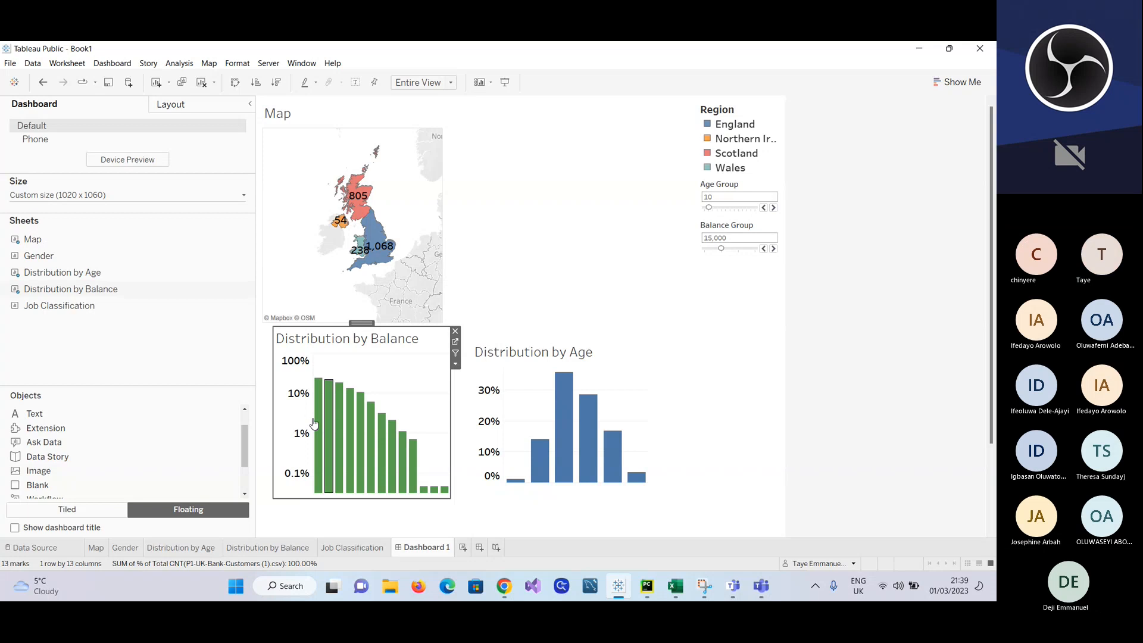
left_click_drag(320, 416, 327, 417)
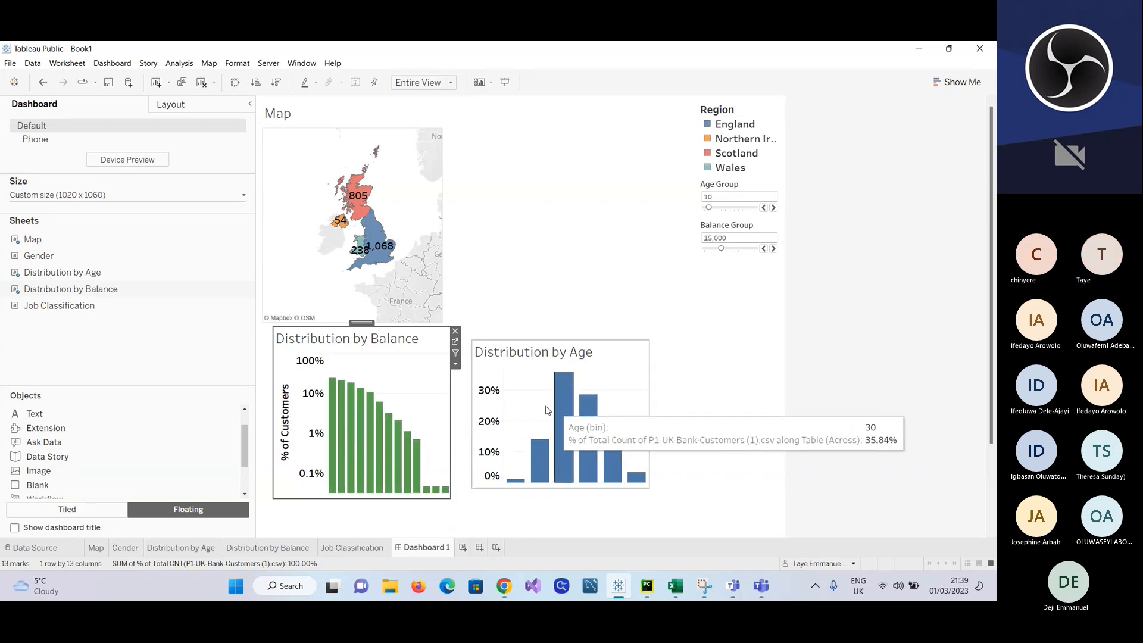
left_click(503, 413)
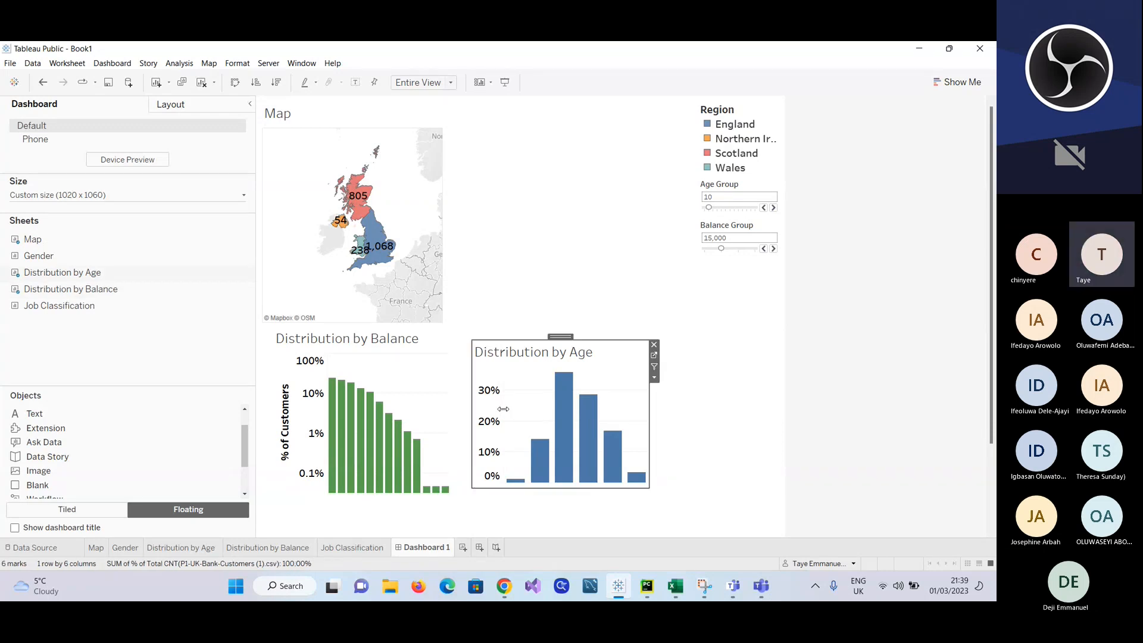
left_click_drag(519, 409, 522, 409)
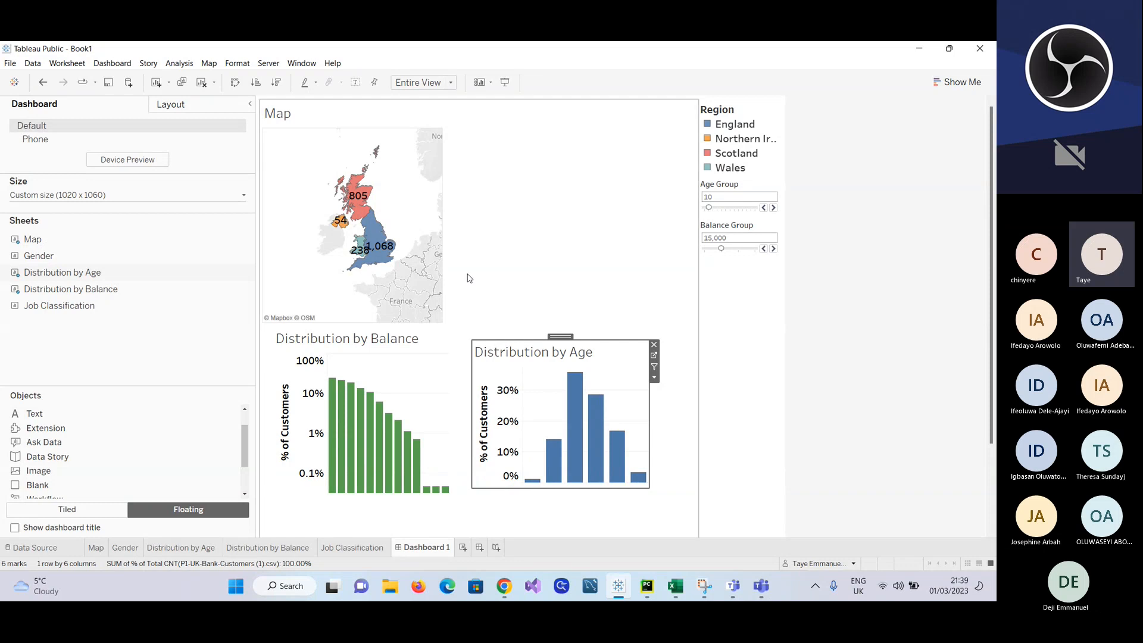
Step: Place the Job Classification treemap as a floating chart beside the Map, removing the first placement and adding it again slightly higher
mouse_move(52, 278)
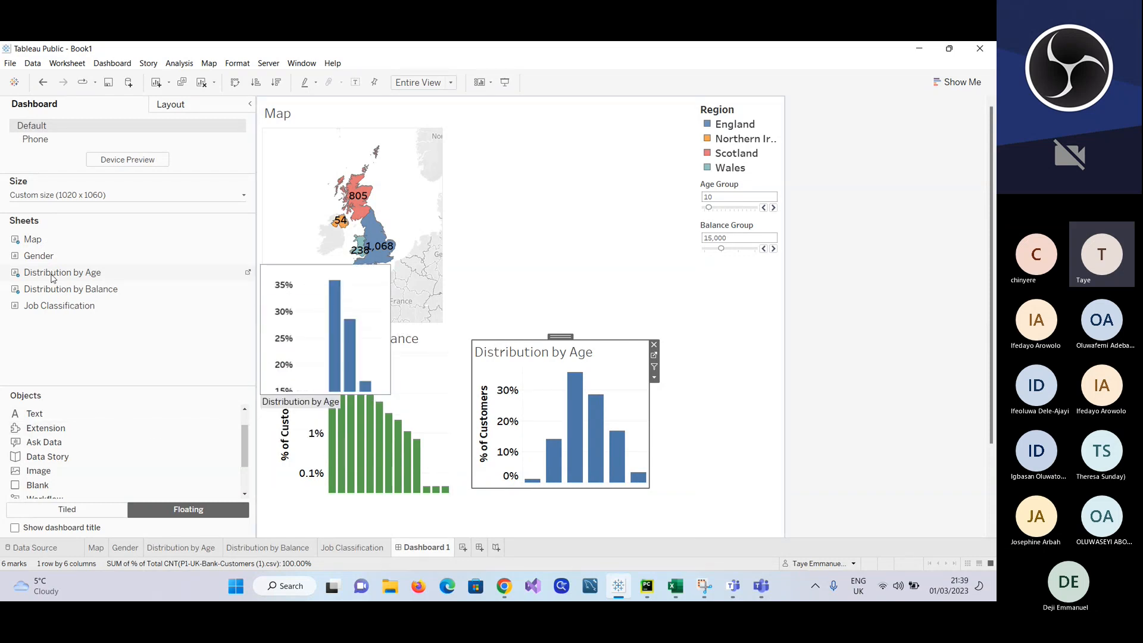
left_click_drag(46, 307, 479, 162)
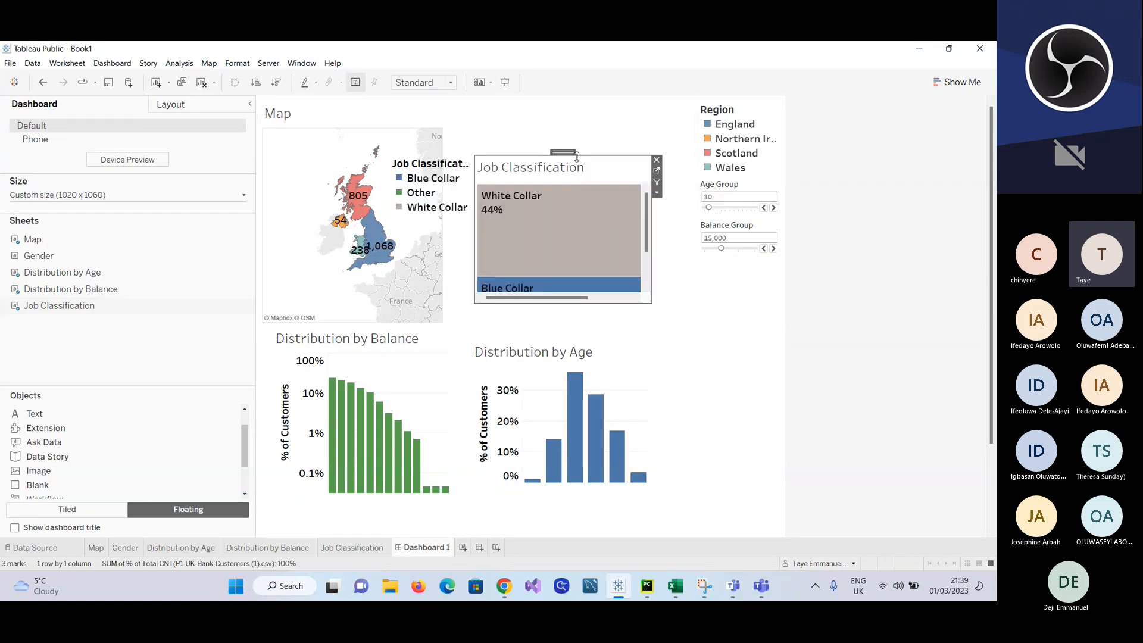
left_click(656, 159)
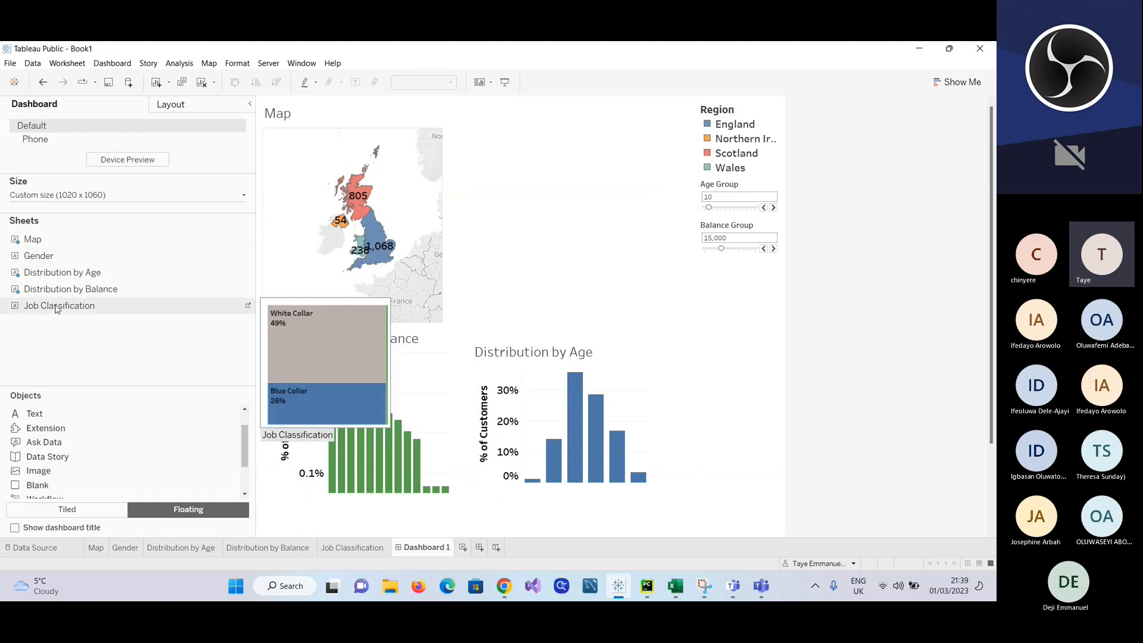
left_click_drag(57, 308, 484, 126)
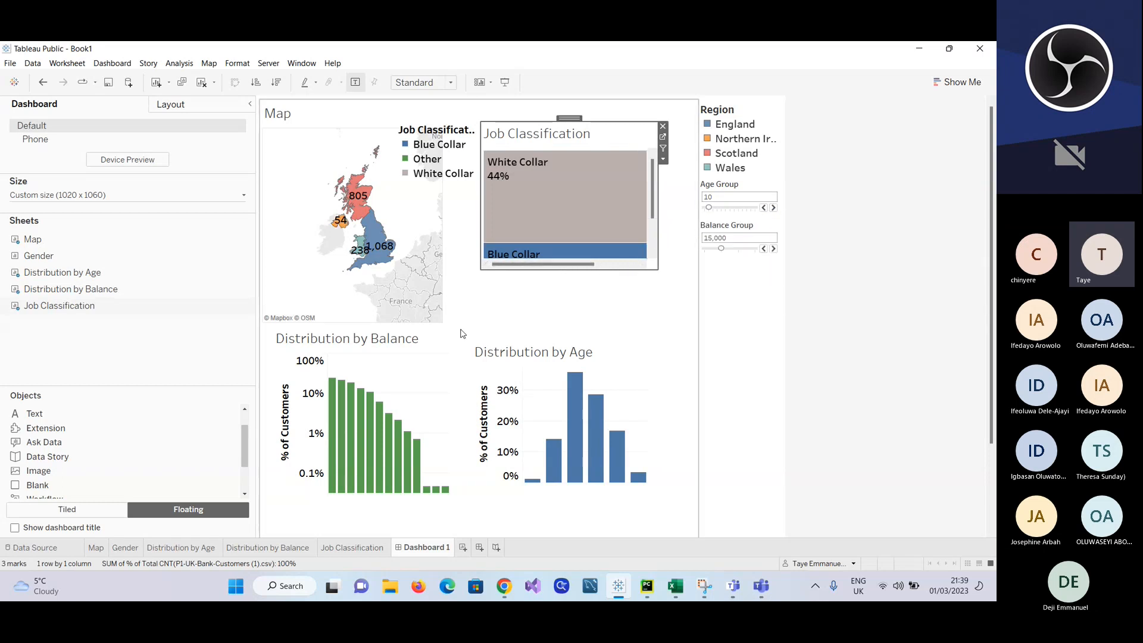
Step: Increase the treemap's width and height on the Job Classification worksheet and return to Dashboard 1
left_click(352, 549)
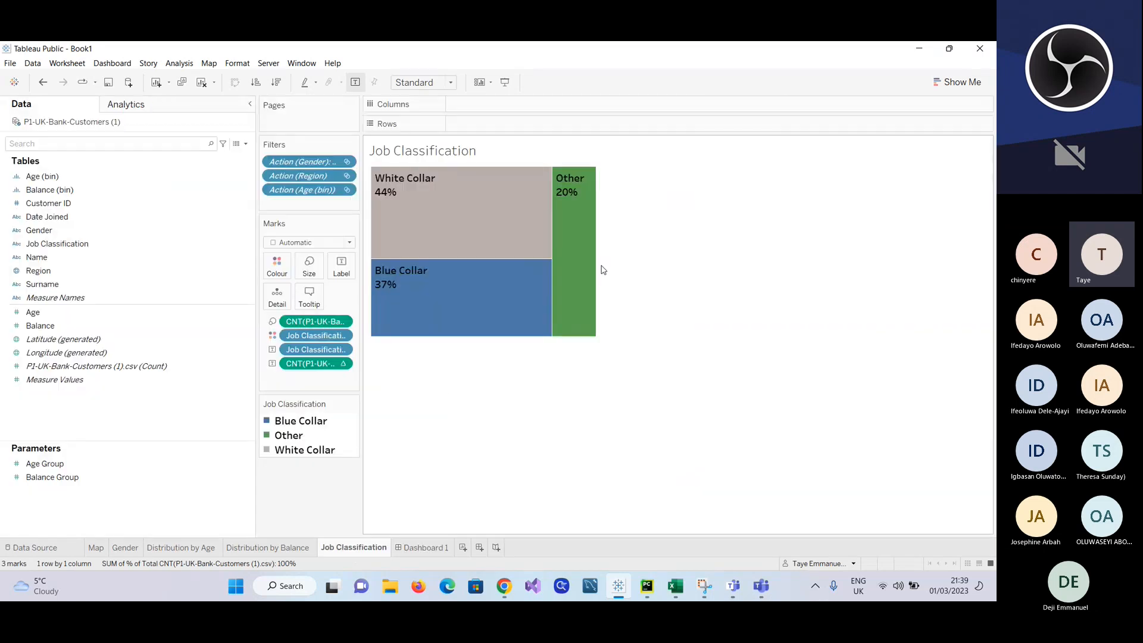
left_click_drag(598, 246, 658, 248)
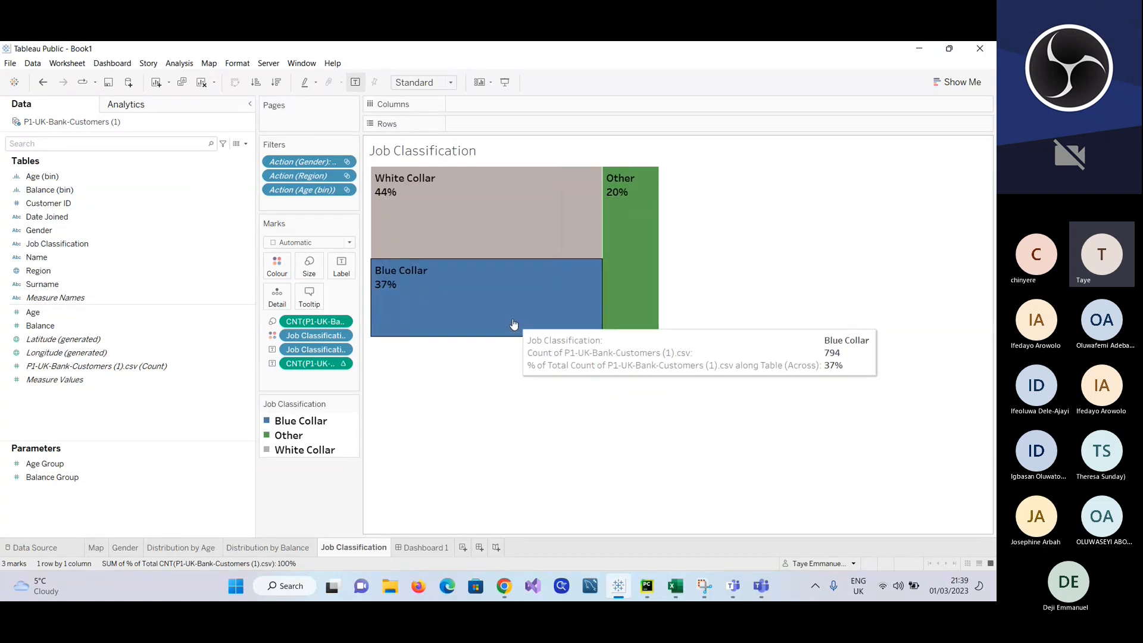
left_click_drag(512, 337, 525, 397)
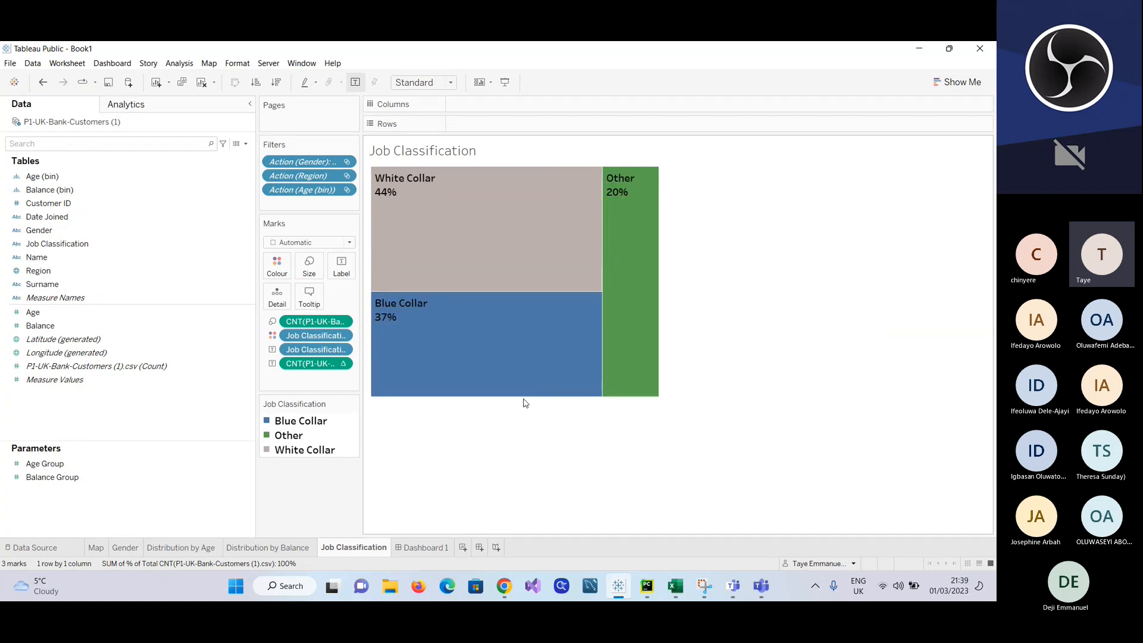
left_click(412, 545)
Step: Widen the floating Job Classification frame to the Region legend column and extend its lower edge to just above Distribution by Age
scroll(599, 257, "down", 3)
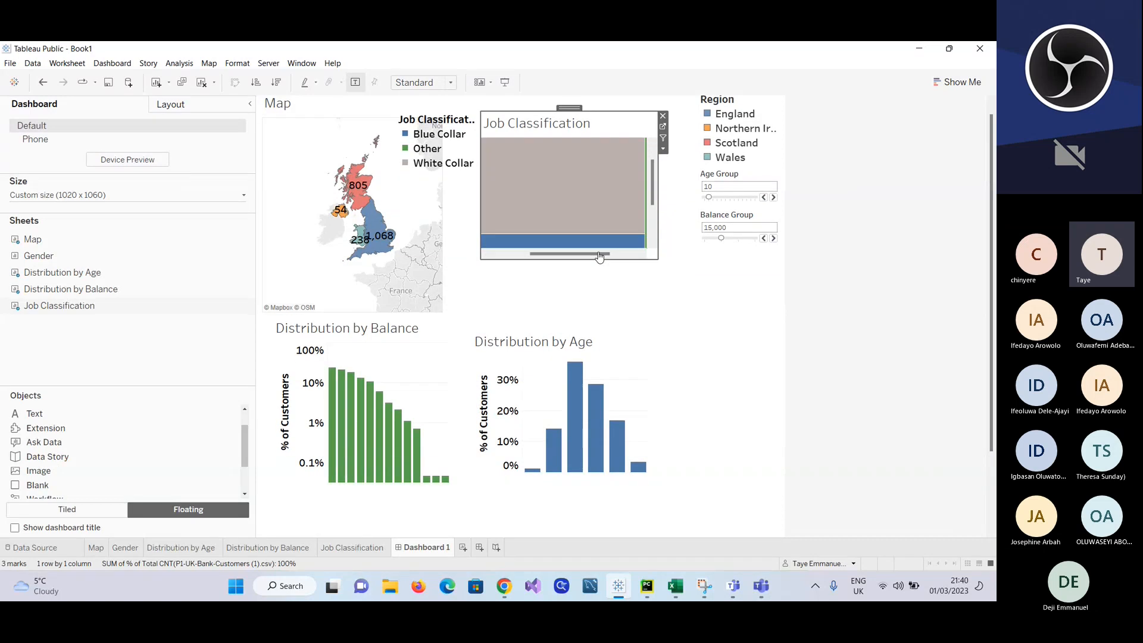
scroll(599, 256, "right", 3)
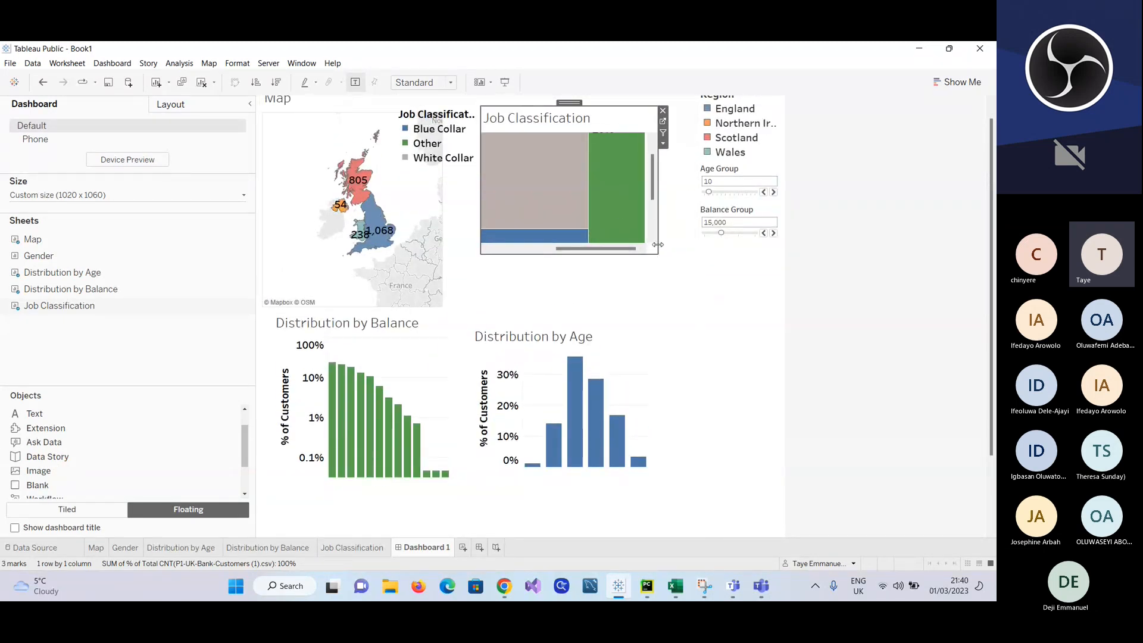
left_click_drag(658, 244, 698, 246)
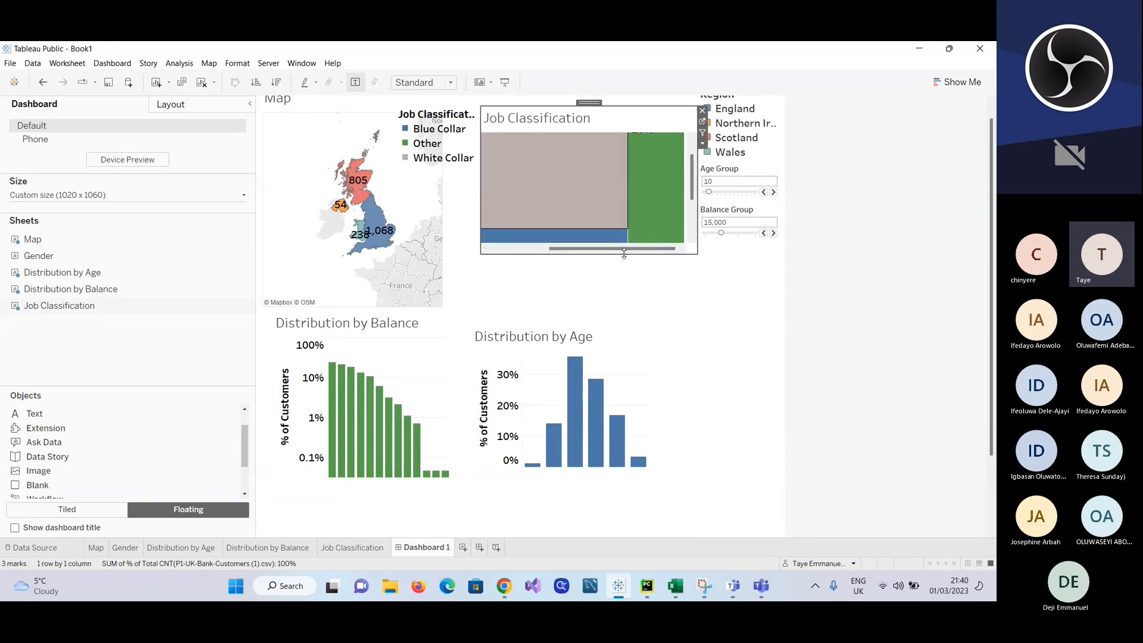
left_click_drag(623, 254, 628, 310)
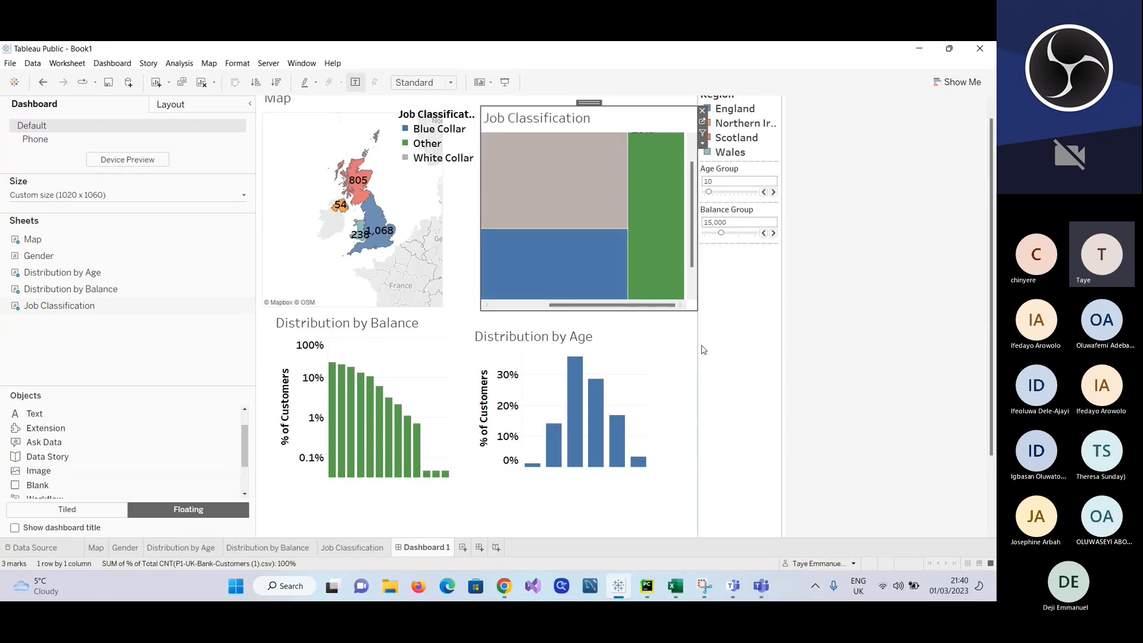
left_click(548, 331)
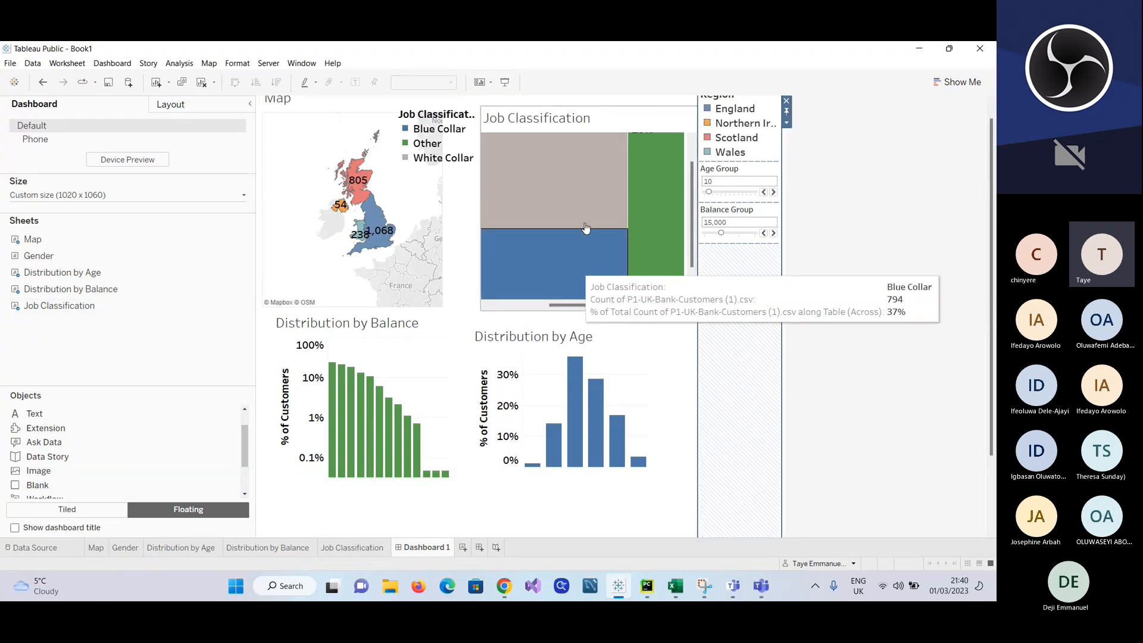
Step: Reduce the treemap's width and height on the Job Classification worksheet and return to Dashboard 1
scroll(586, 209, "up", 1)
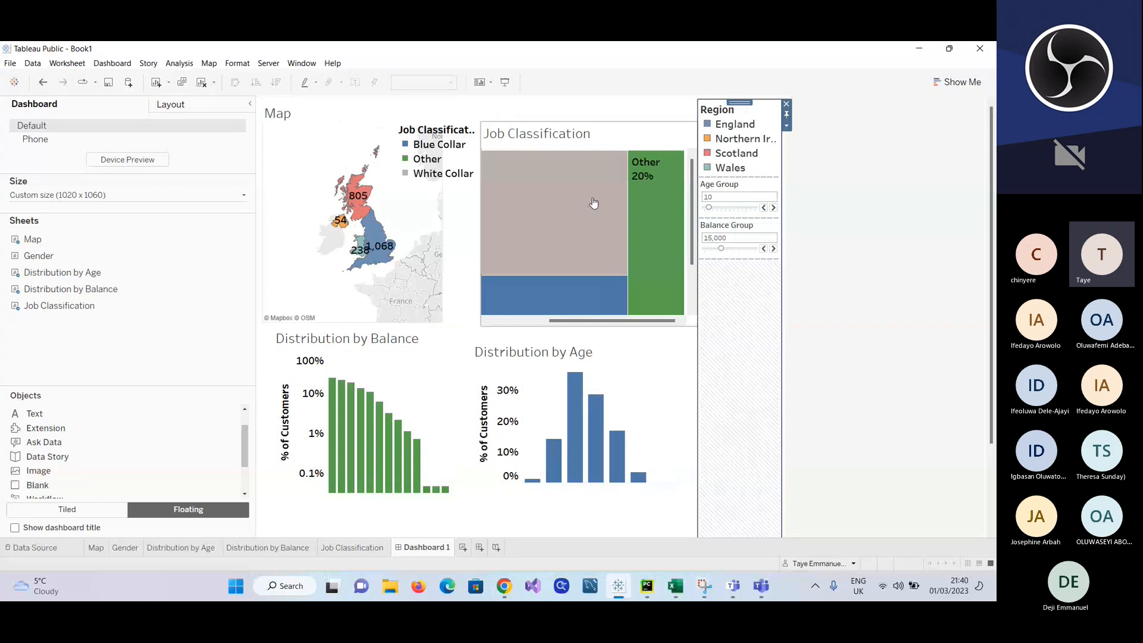
left_click(350, 547)
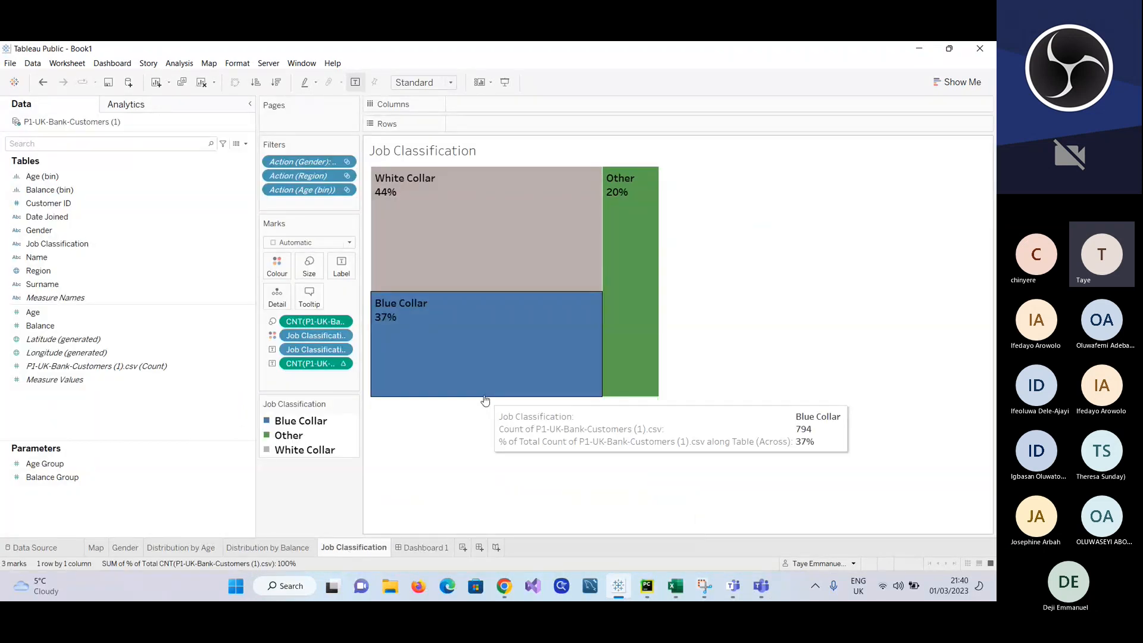
mouse_move(660, 312)
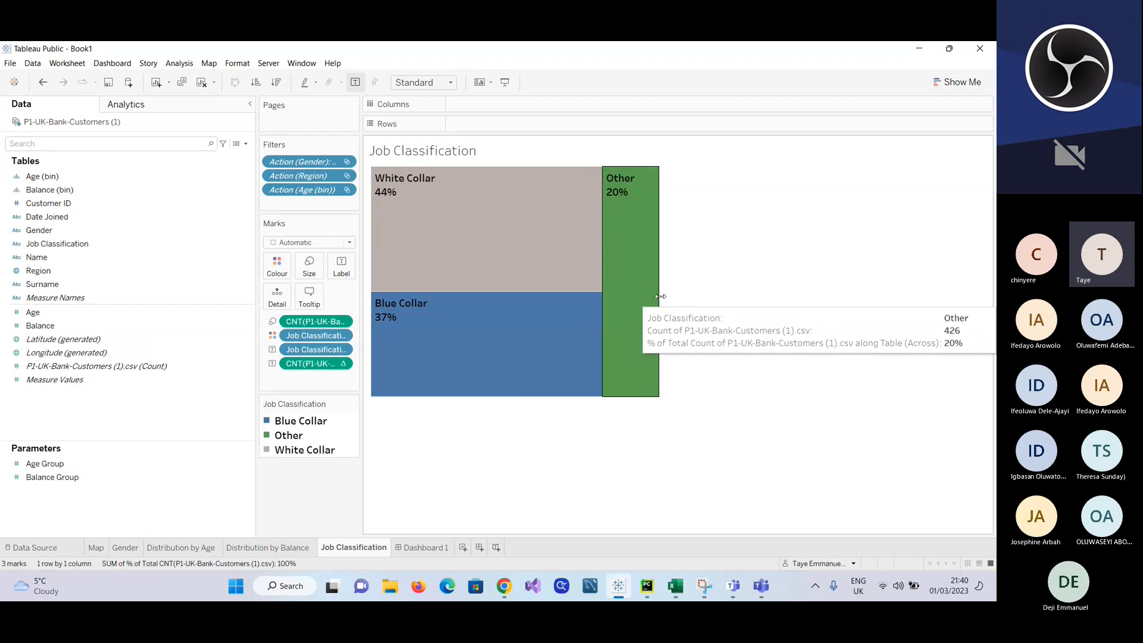
left_click_drag(660, 296, 635, 304)
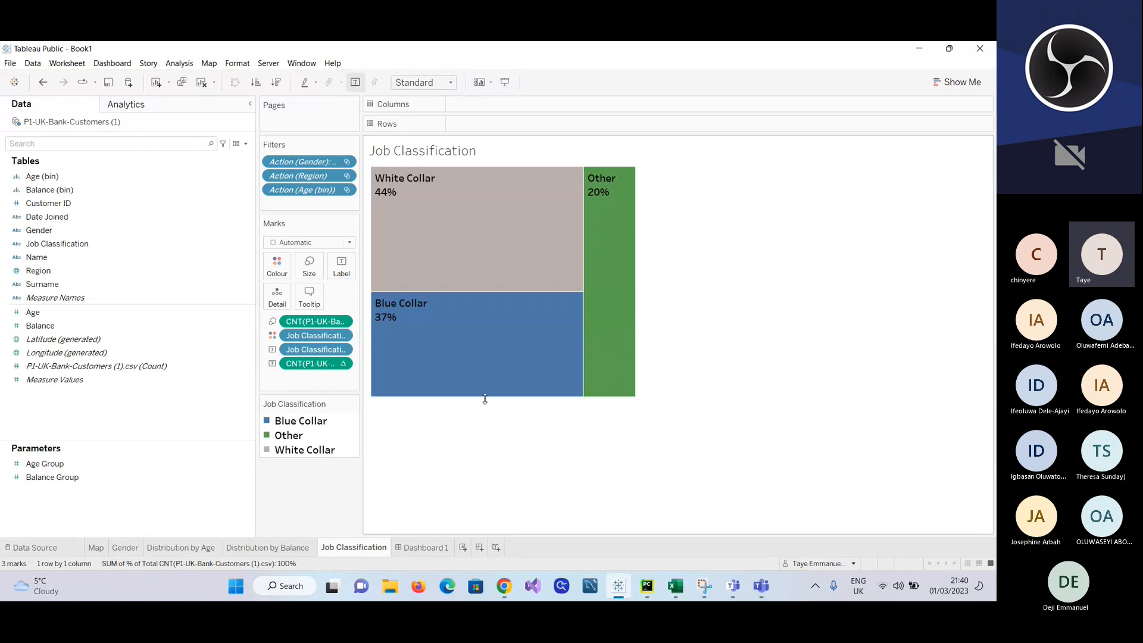
left_click_drag(486, 362, 485, 355)
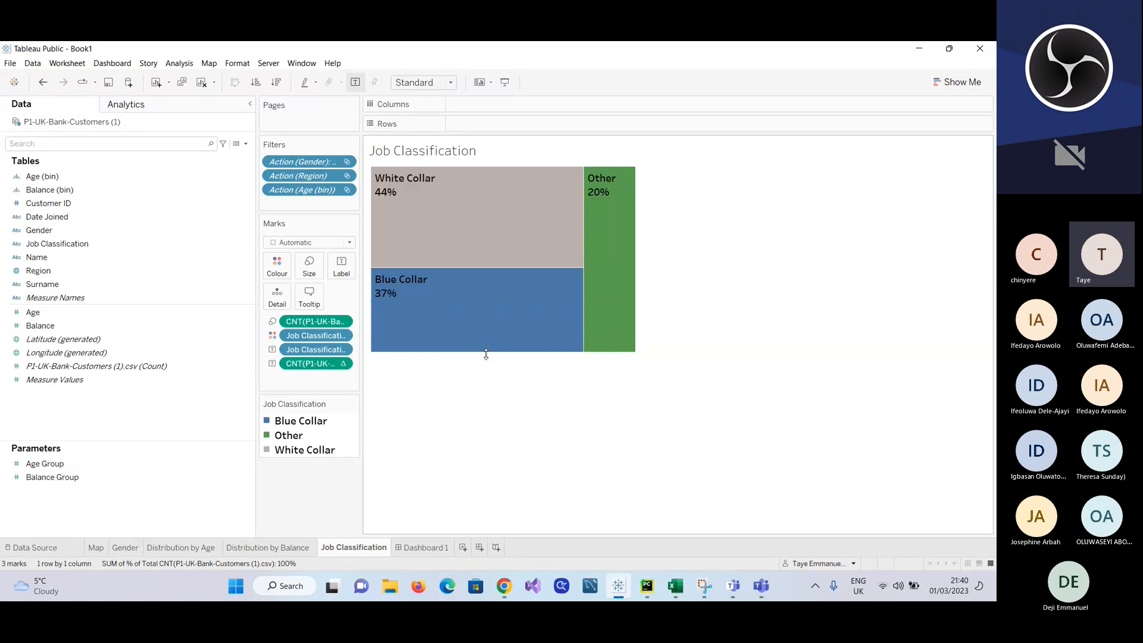
left_click(432, 549)
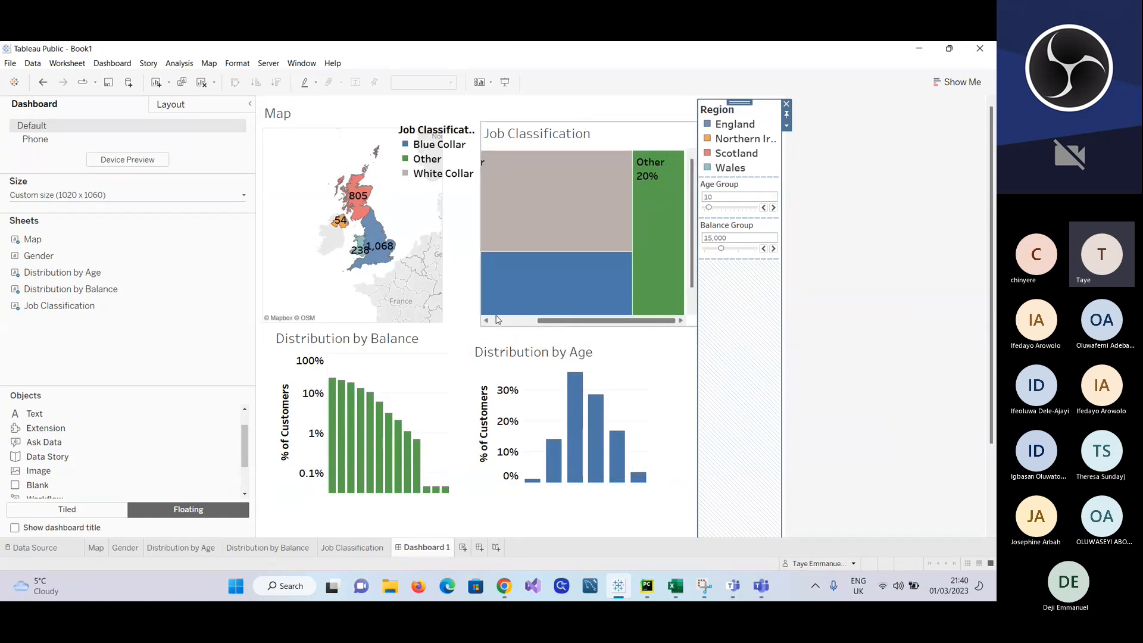
Step: Widen the floating Job Classification frame slightly over the Region legend column and set the dashboard's fixed width to 1220 px
left_click(486, 321)
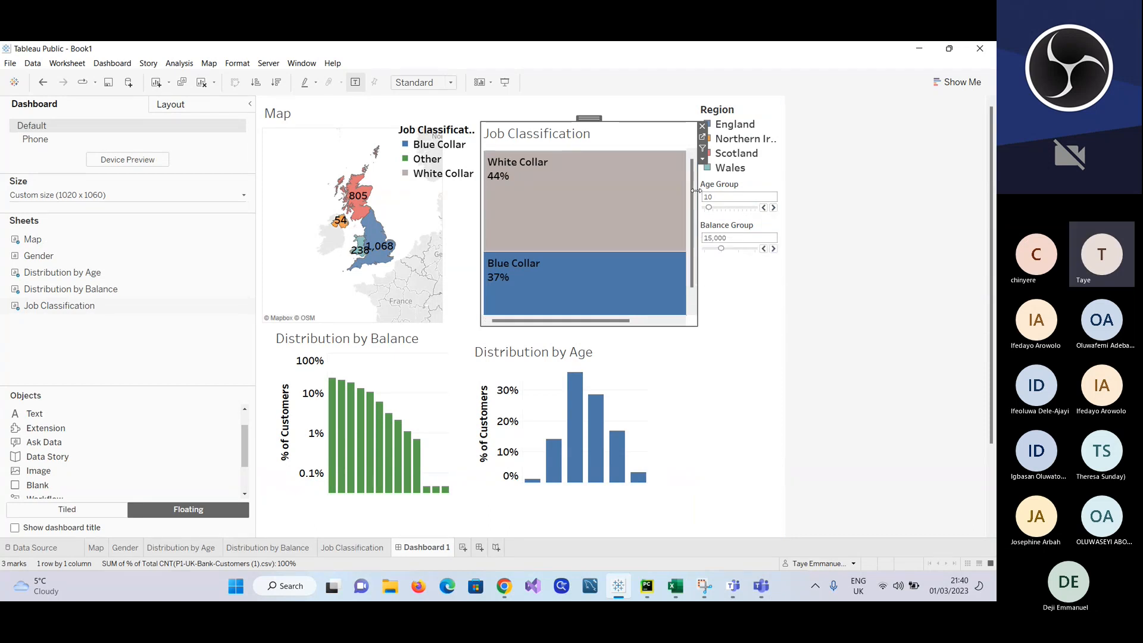
left_click_drag(695, 191, 712, 195)
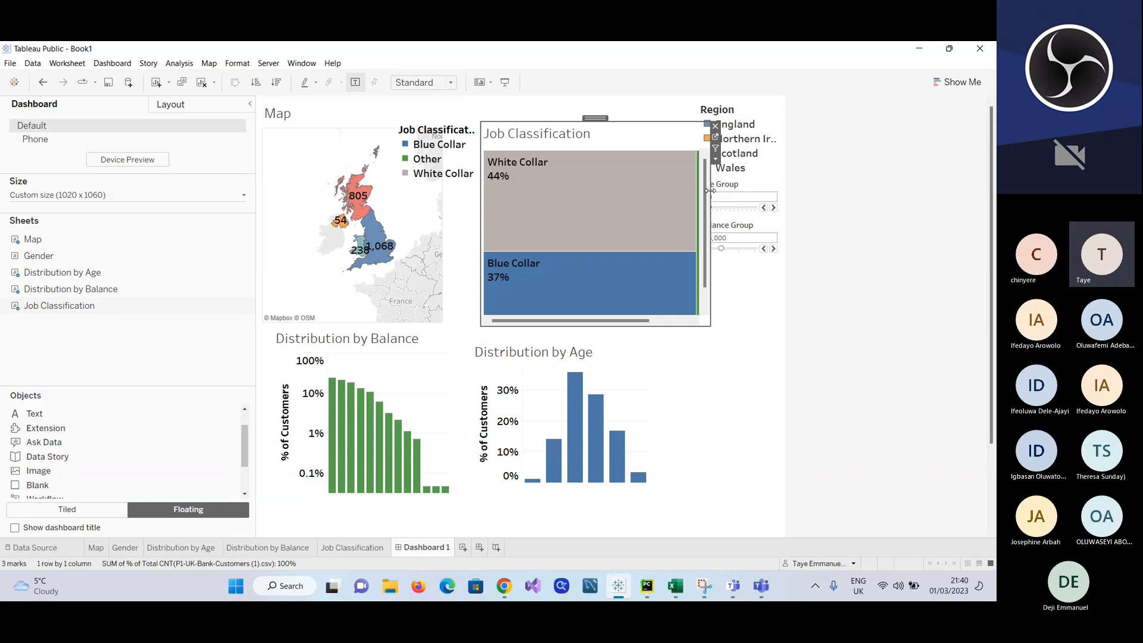
left_click(245, 196)
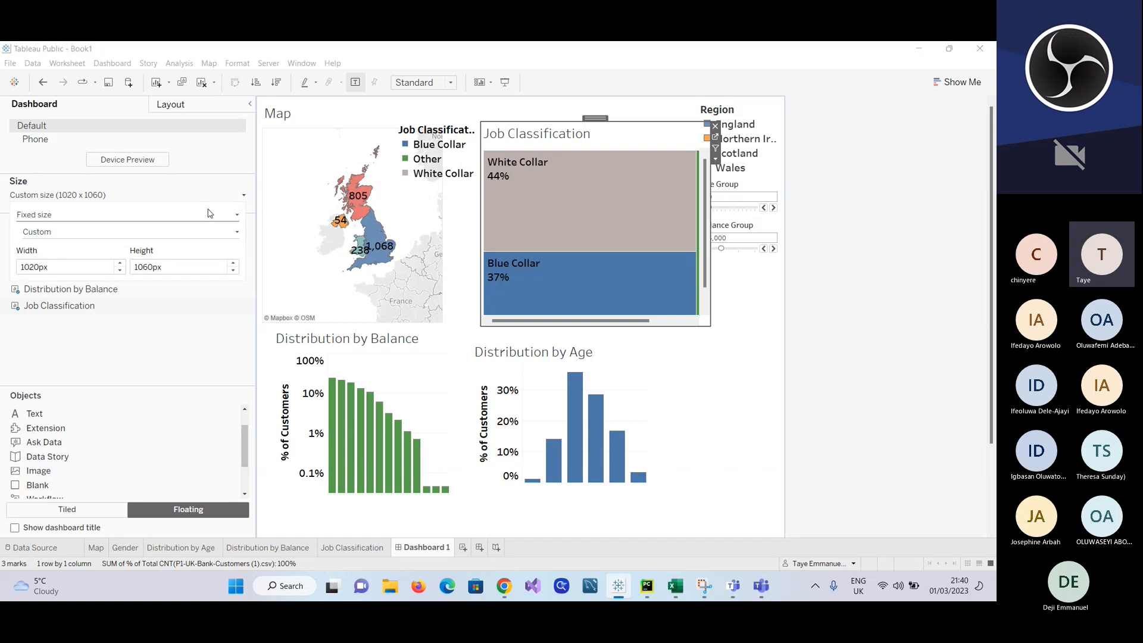
left_click(121, 264)
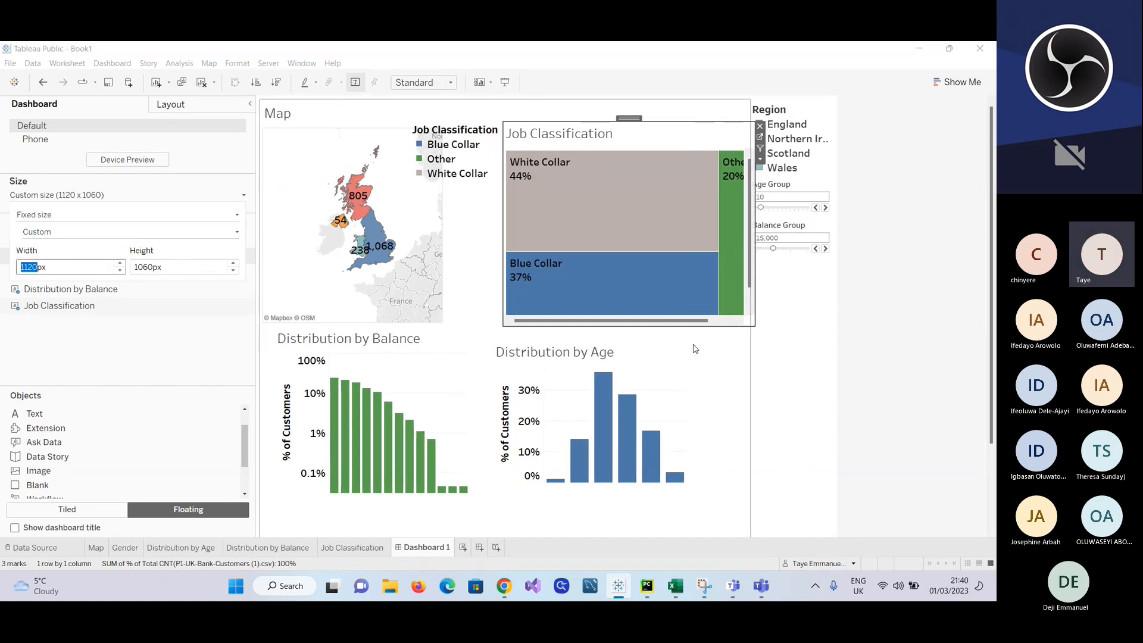
left_click(120, 264)
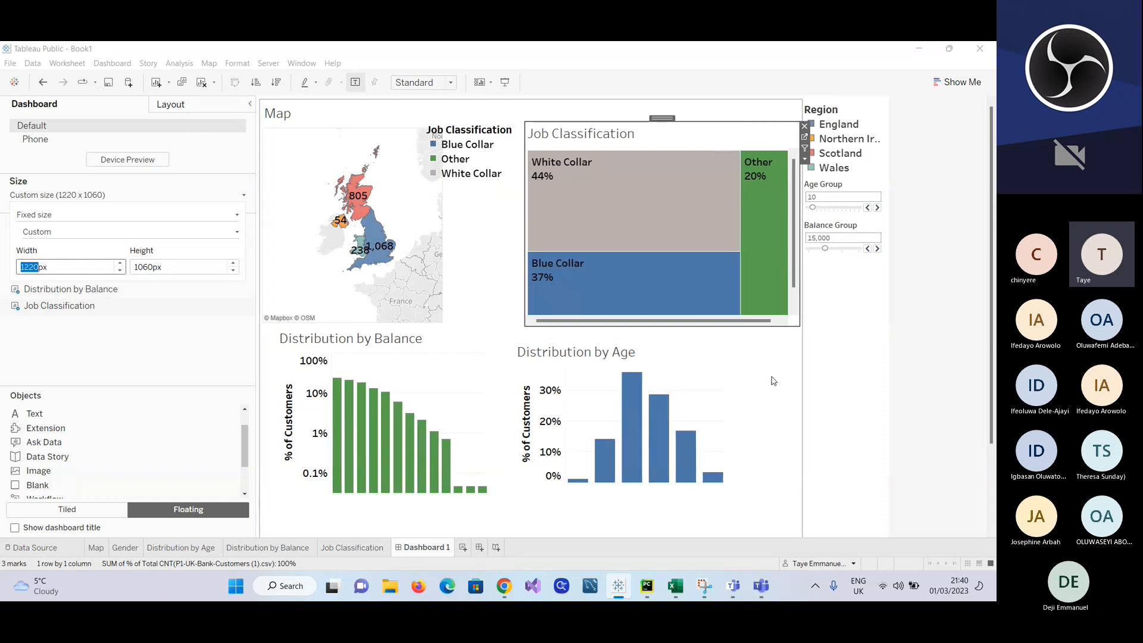
left_click(778, 381)
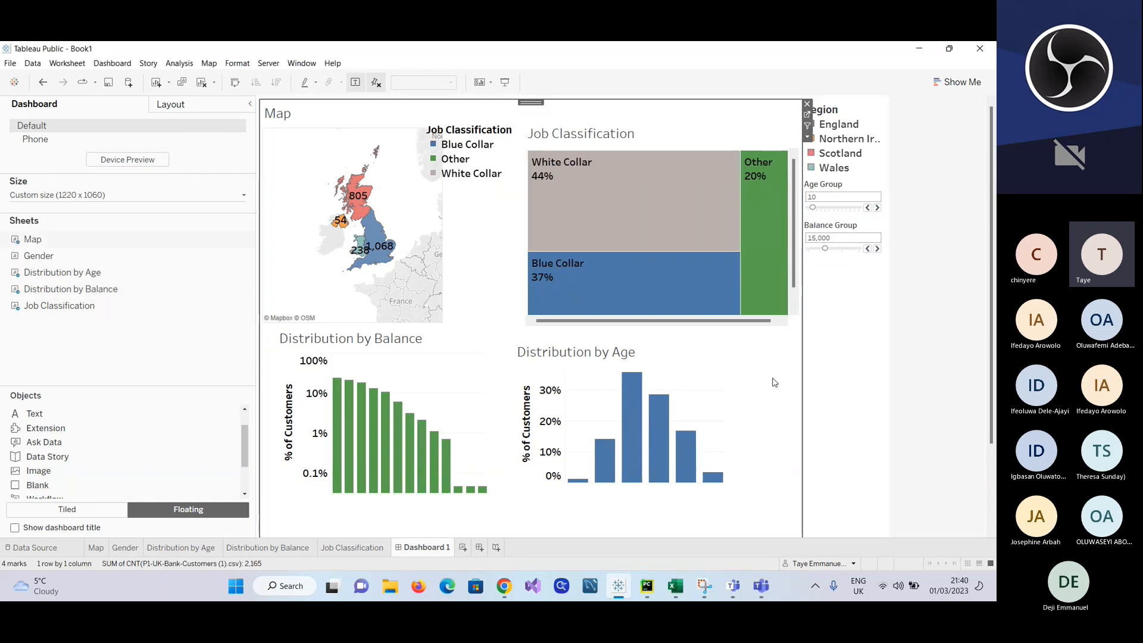
scroll(775, 382, "down", 2)
mouse_move(34, 257)
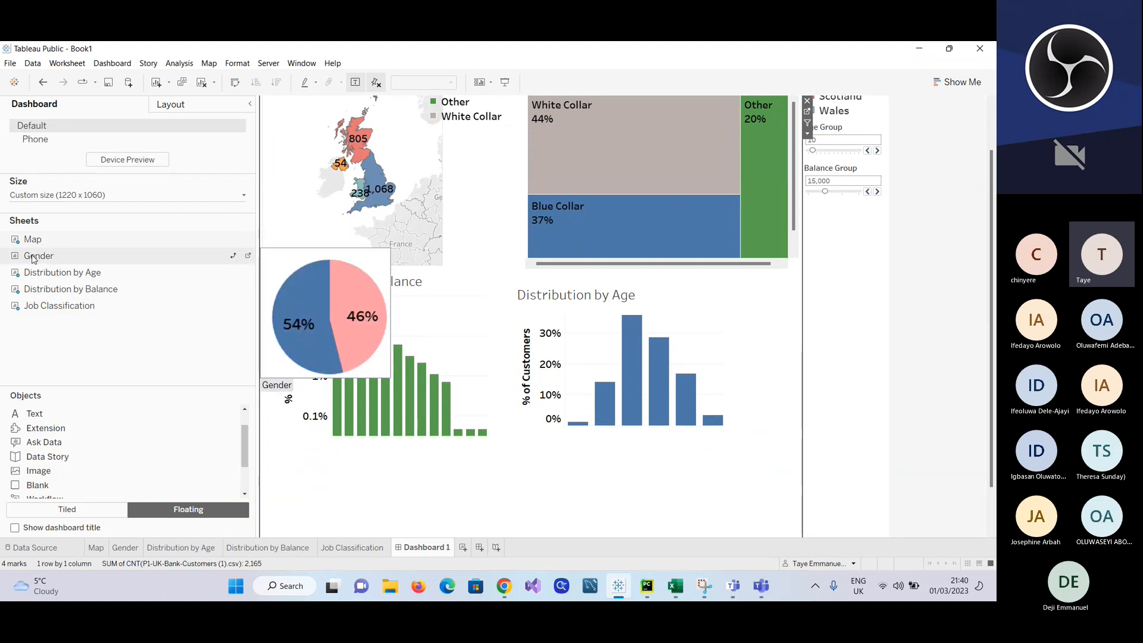
left_click_drag(34, 257, 557, 443)
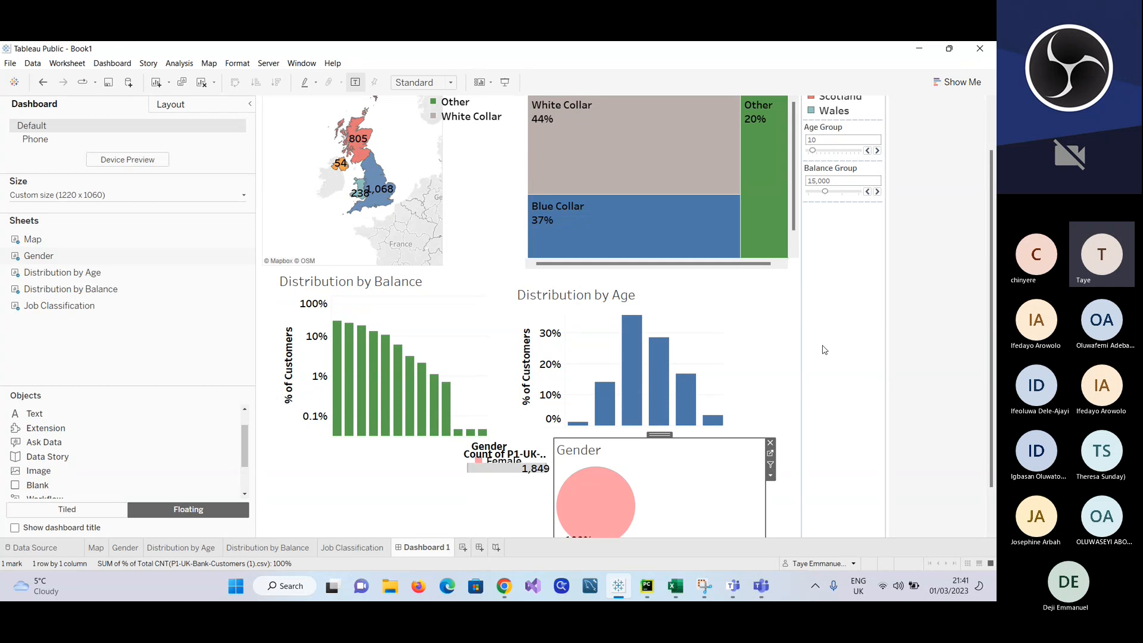
scroll(823, 350, "down", 2)
left_click(526, 462)
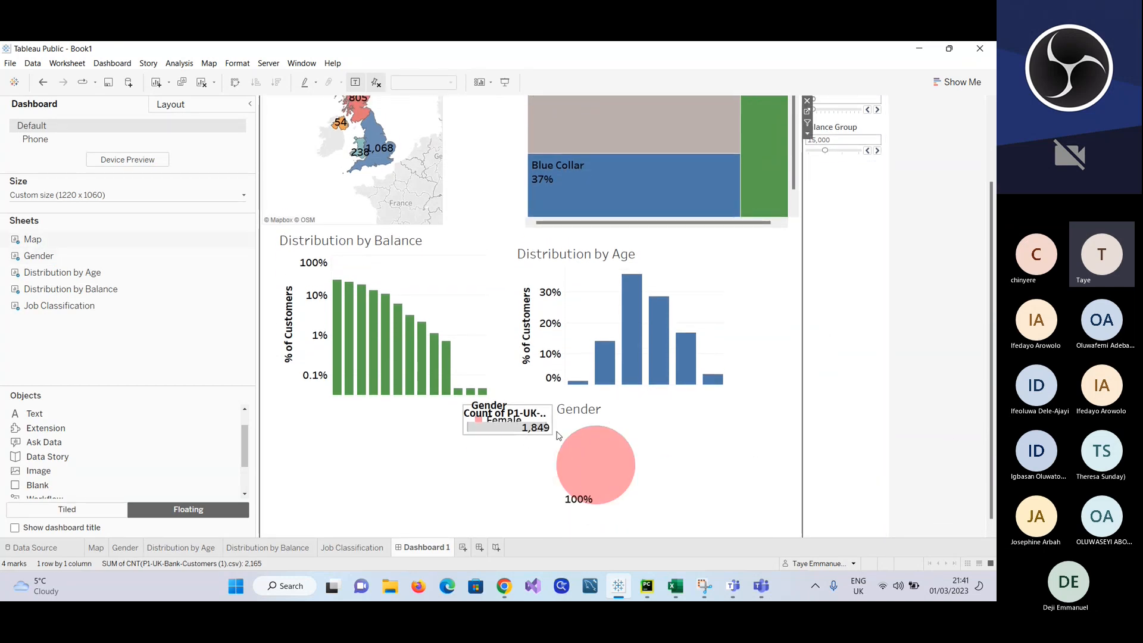
left_click(595, 450)
left_click(693, 418)
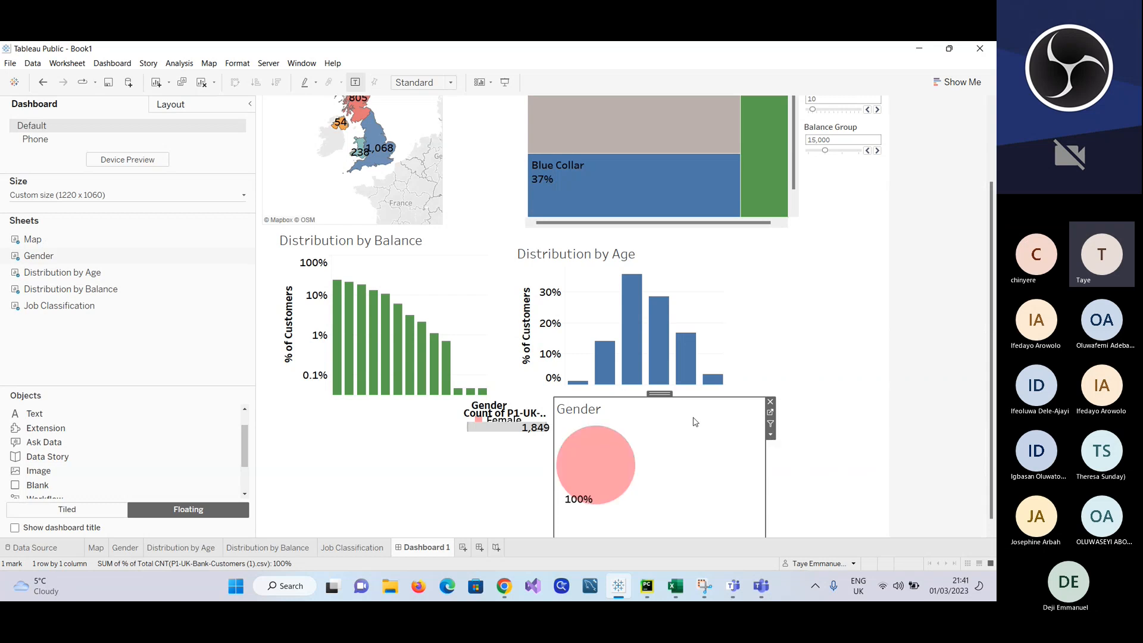
left_click(770, 401)
Step: Place the Gender pie chart as a floating item just below Distribution by Age and remove its customer count legend
mouse_move(174, 292)
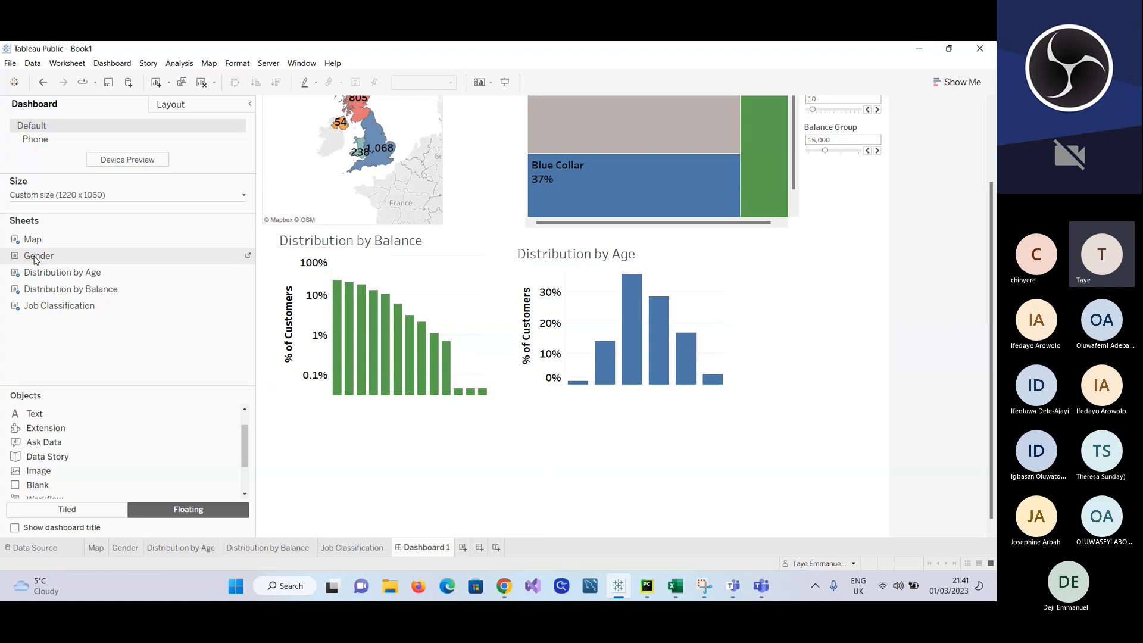
left_click_drag(39, 256, 543, 408)
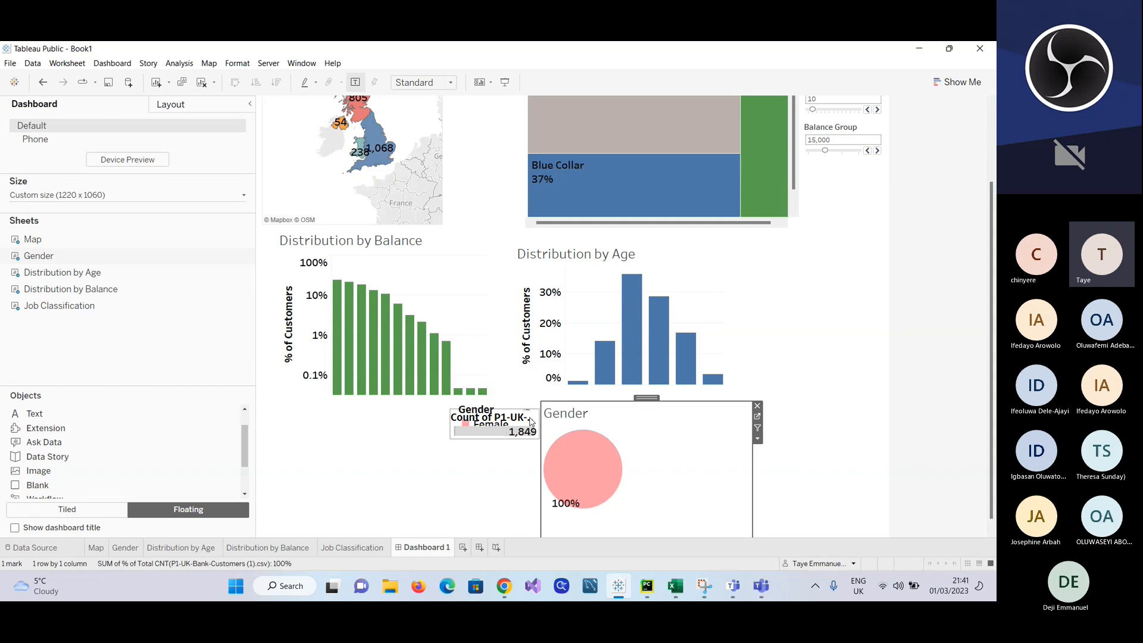
left_click(531, 415)
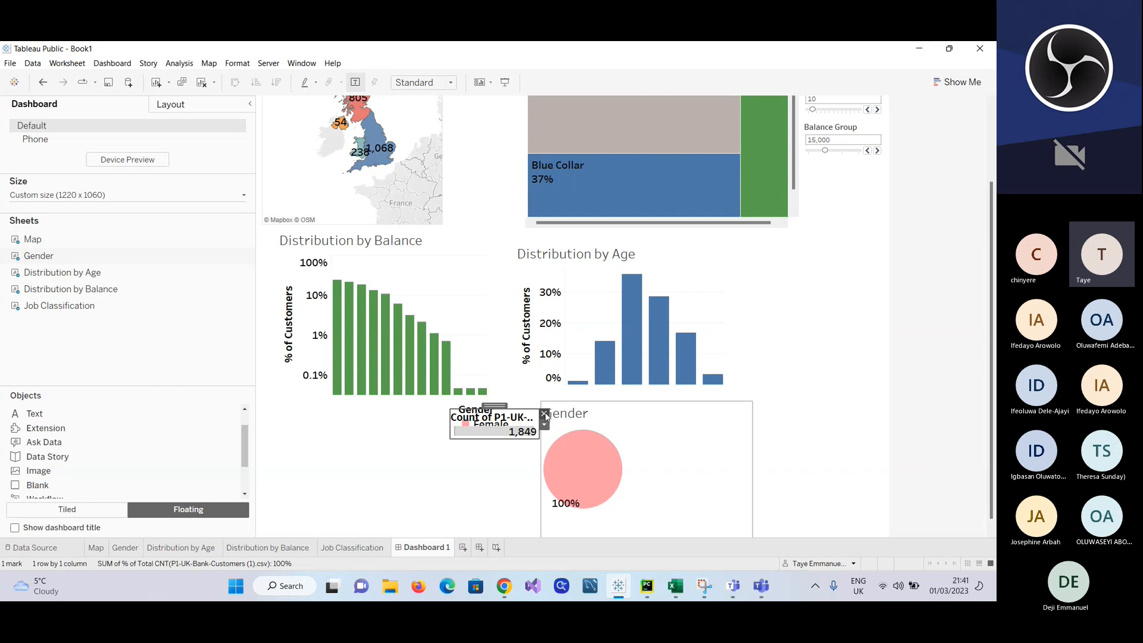
left_click(545, 413)
Step: Remove the Action (Gender) and Action (Region) filters from the Gender worksheet and return to Dashboard 1
mouse_move(617, 455)
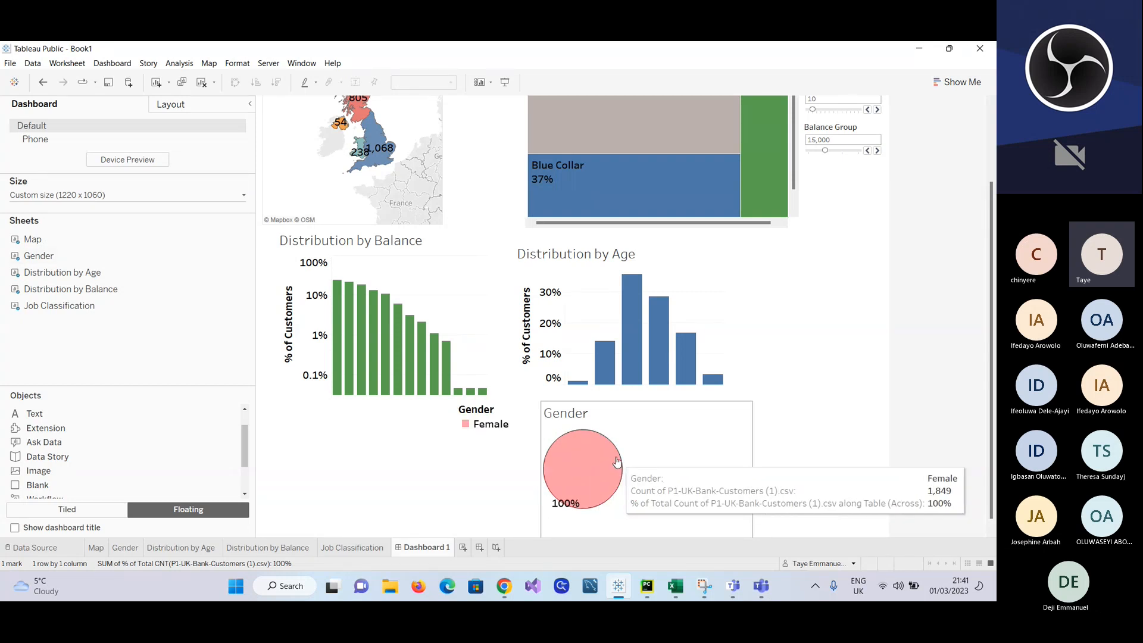
left_click(124, 547)
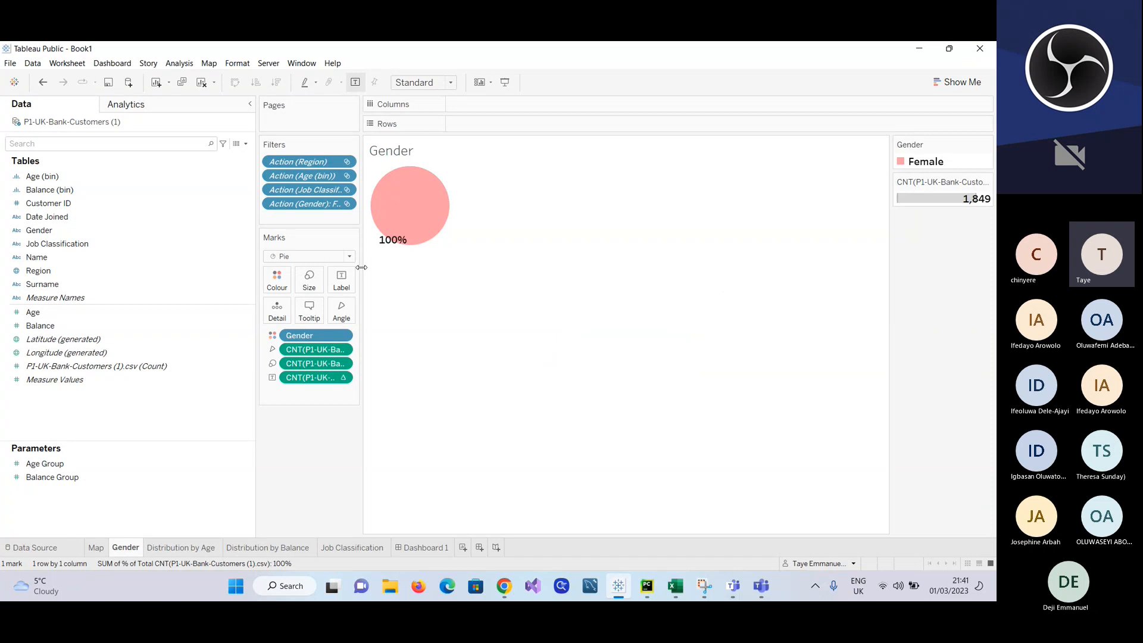
left_click(346, 205)
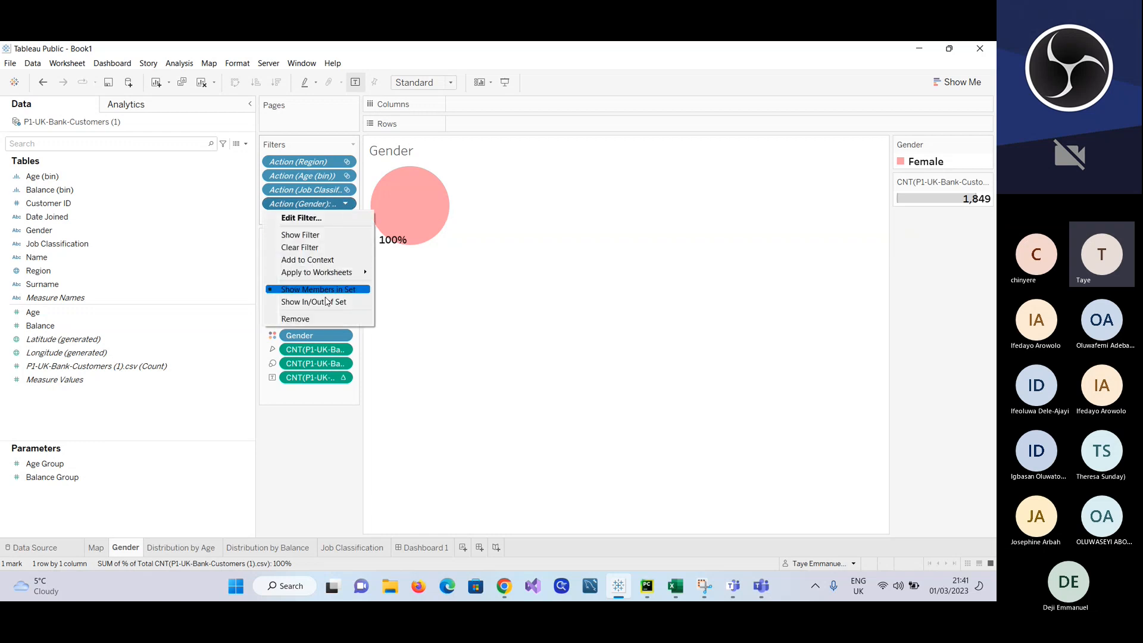
left_click(314, 321)
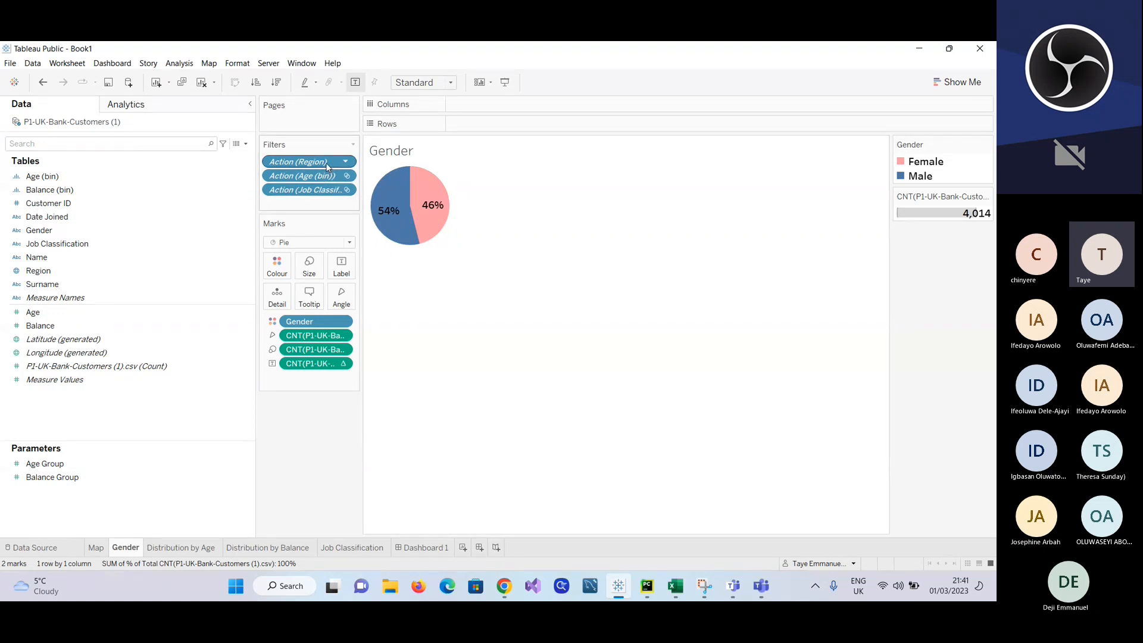
left_click(347, 162)
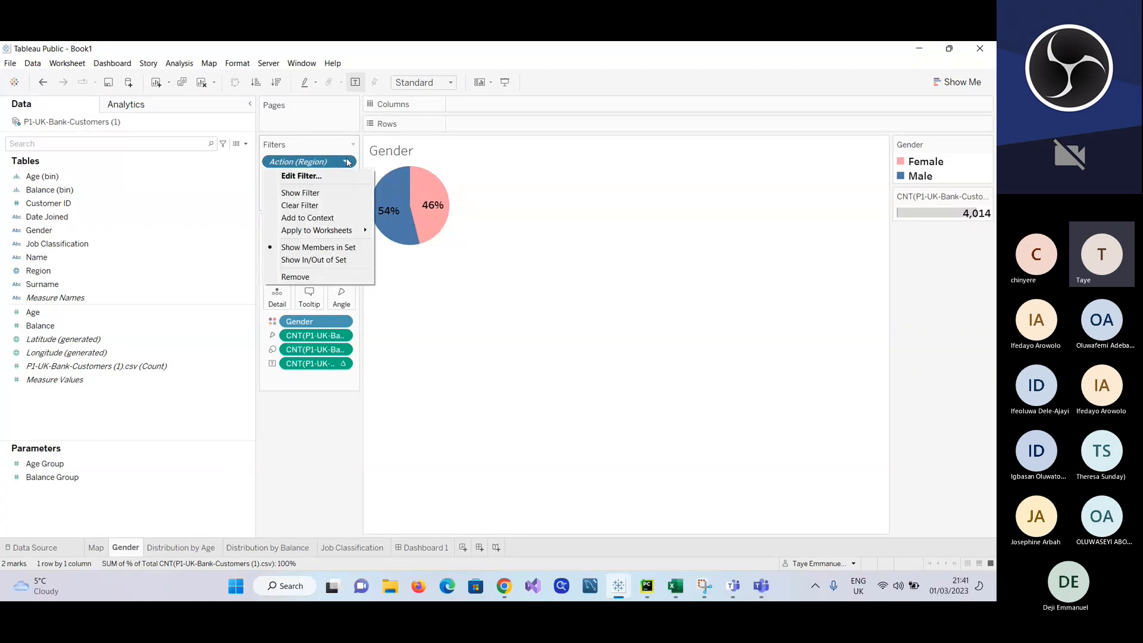
left_click(318, 278)
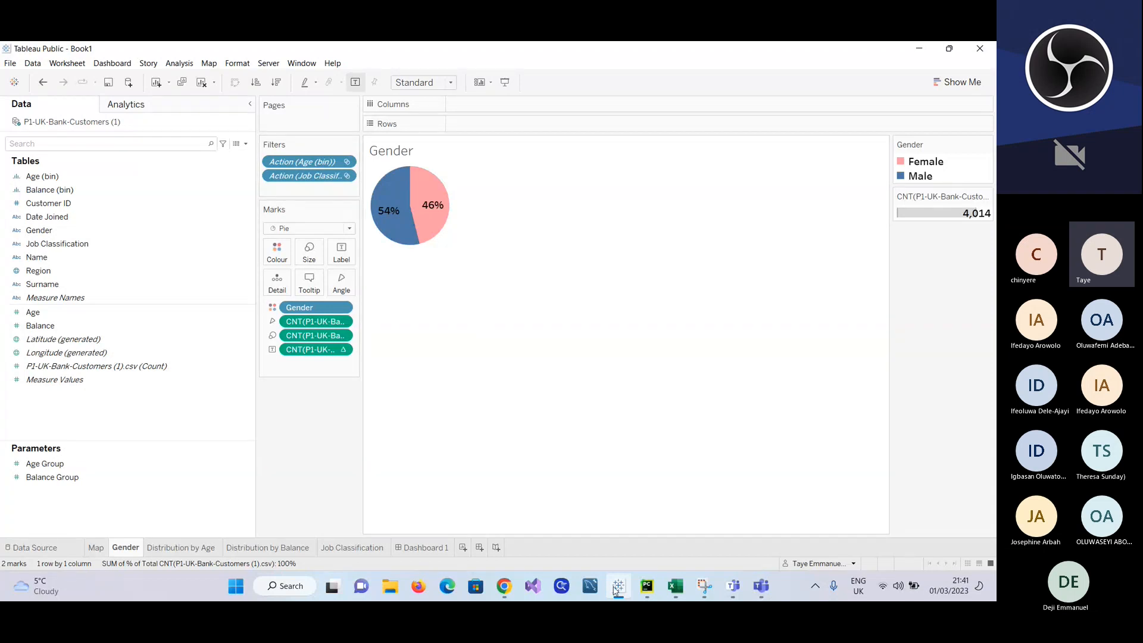
left_click(424, 547)
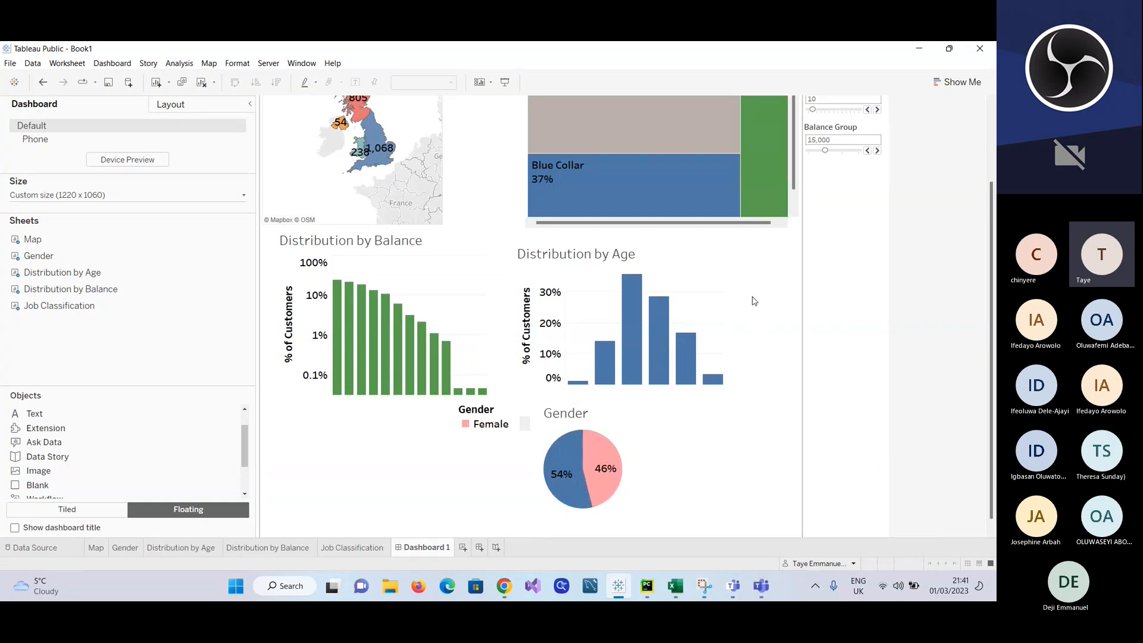
Step: Try shifting the Job Classification frame closer to the Map by moving both side edges, and remove the chart from the dashboard
scroll(754, 301, "down", 1)
left_click(645, 400)
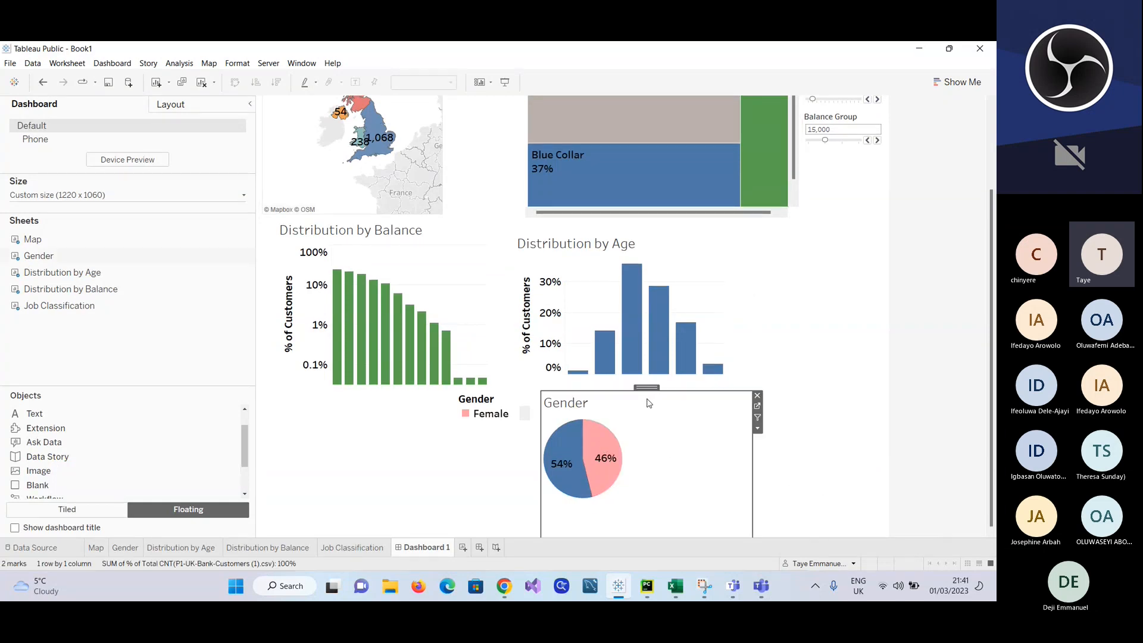
scroll(647, 402, "up", 3)
scroll(648, 403, "up", 3)
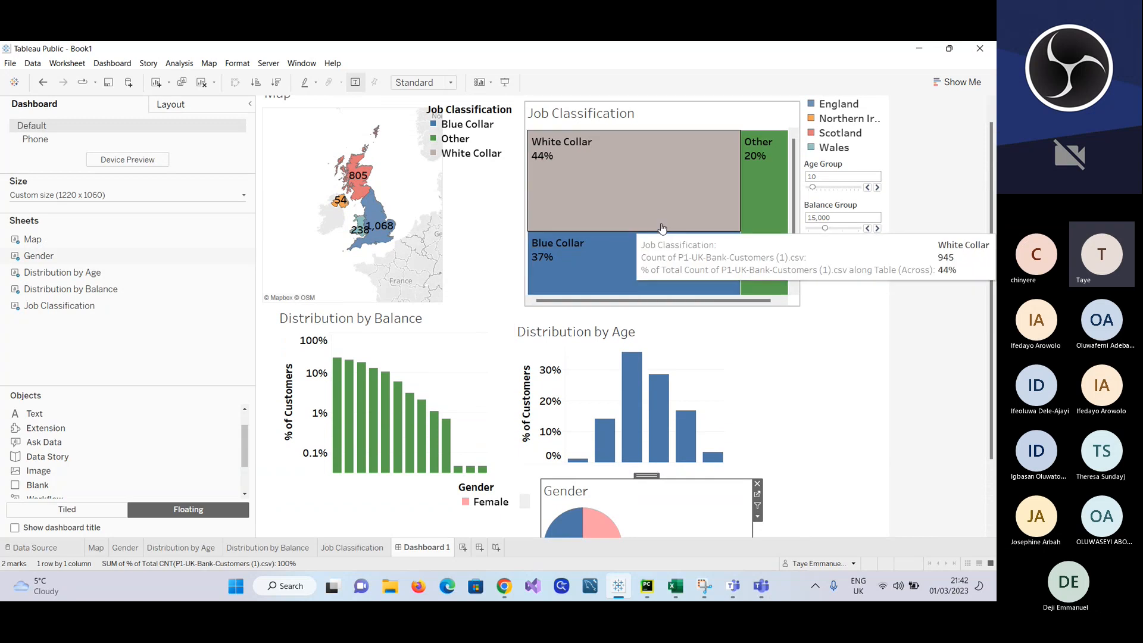
left_click(560, 224)
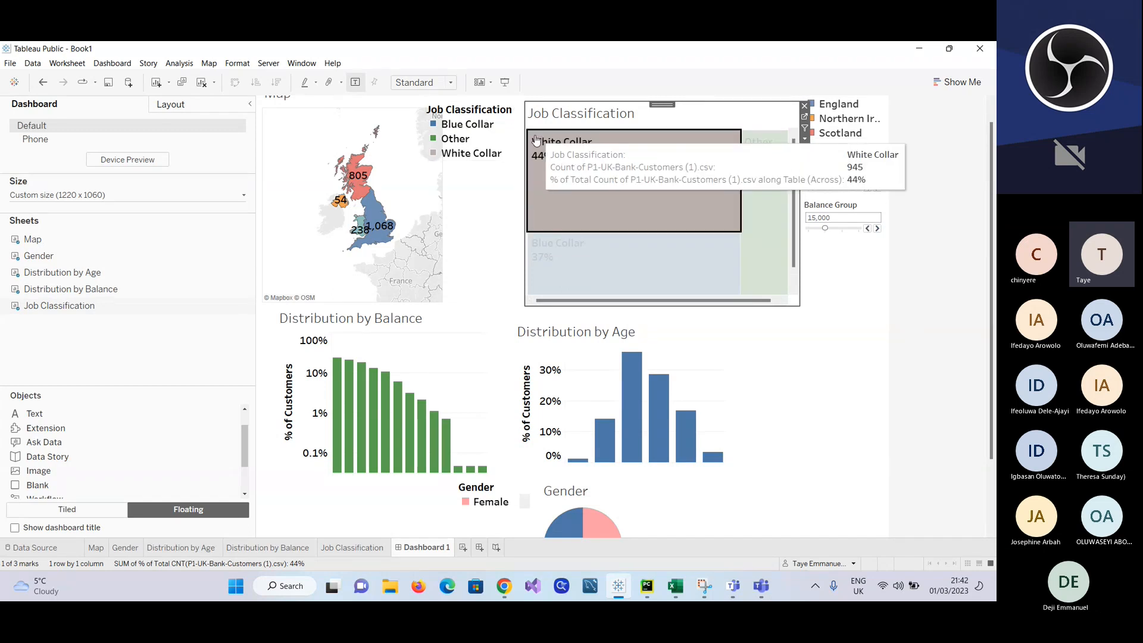
left_click_drag(524, 151, 457, 153)
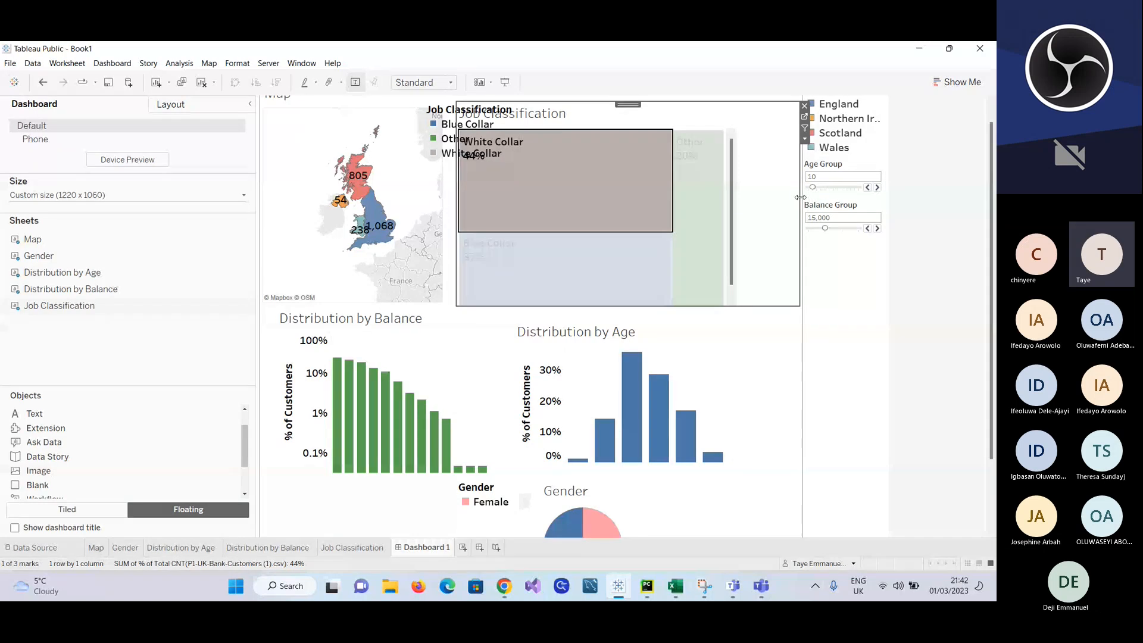
left_click_drag(799, 206, 740, 219)
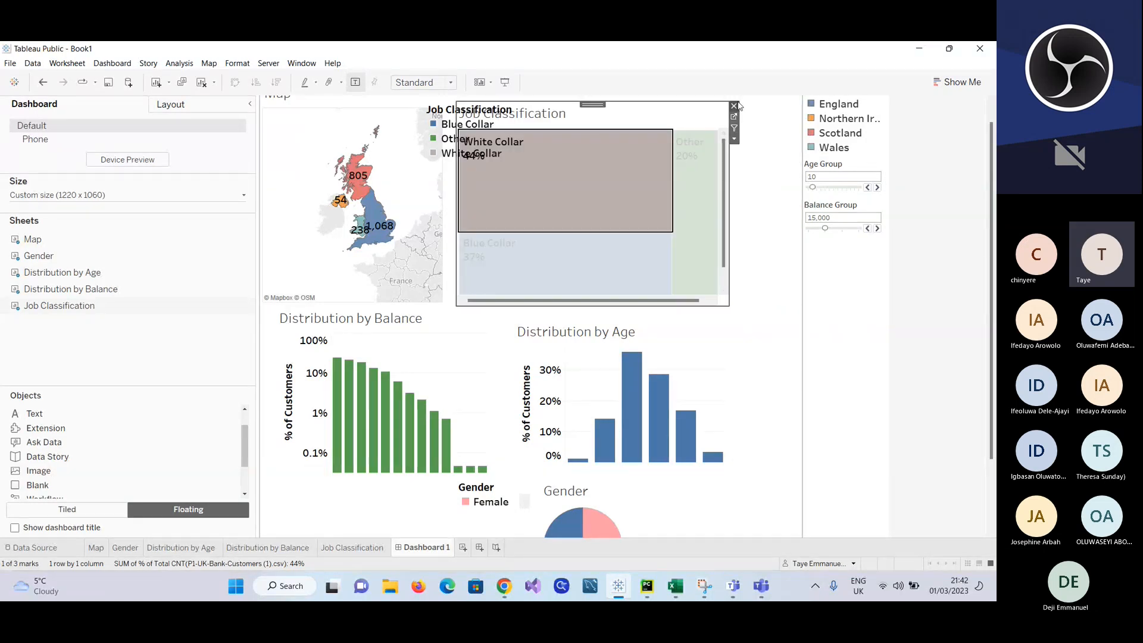
left_click(736, 109)
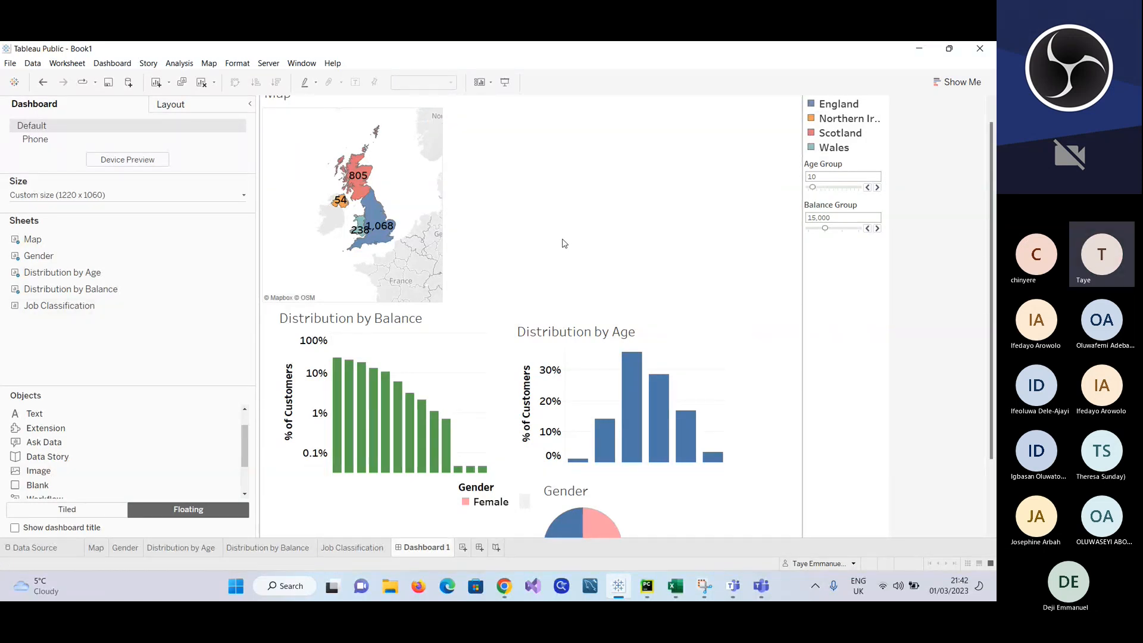
Step: Set the dashboard's fixed width to 1120 px
scroll(570, 259, "down", 1)
scroll(569, 259, "down", 2)
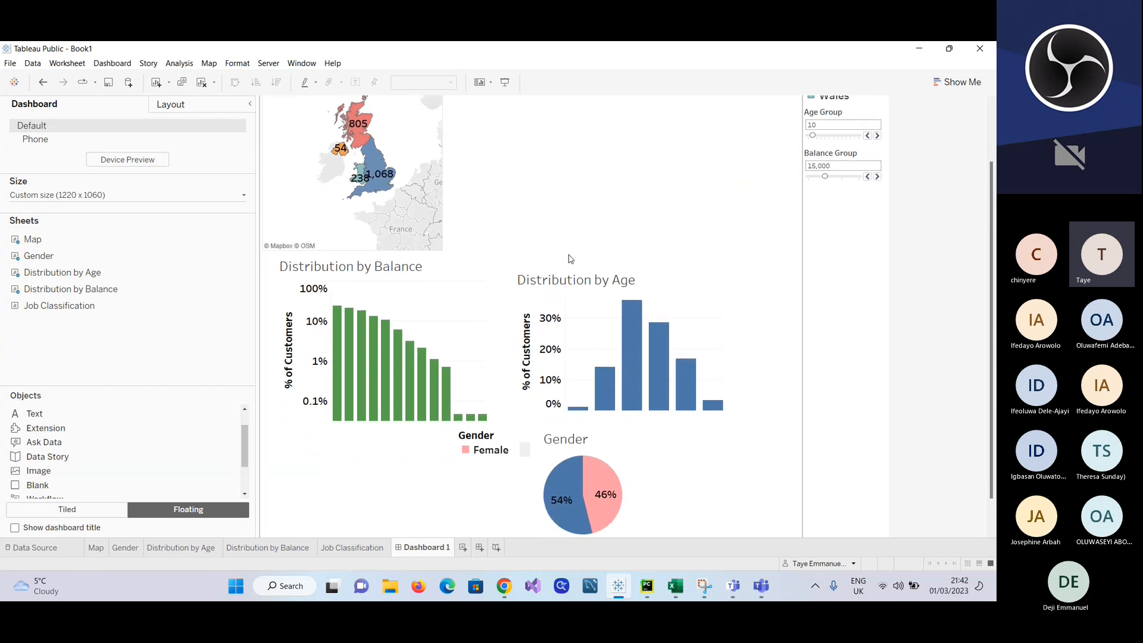
scroll(569, 259, "up", 3)
scroll(569, 259, "up", 1)
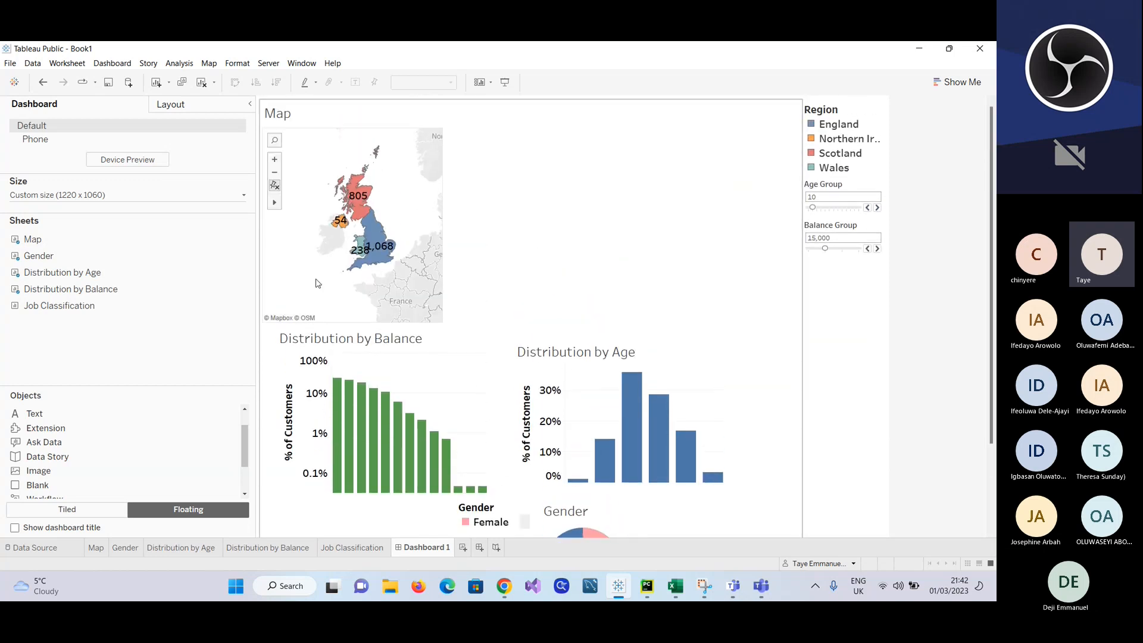
left_click(239, 202)
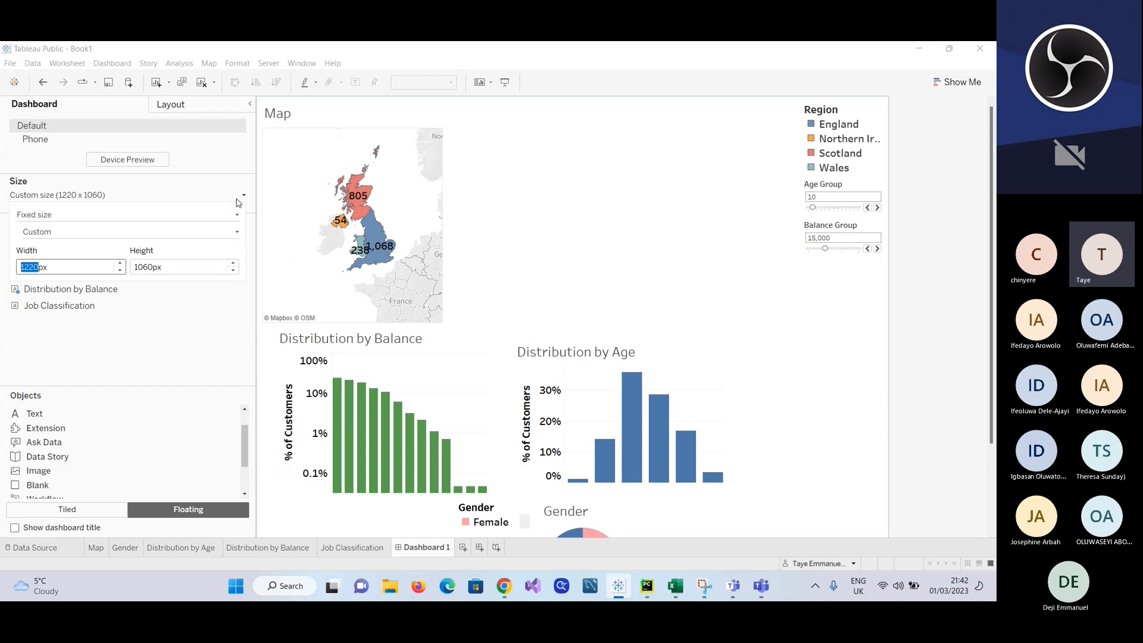
left_click(121, 270)
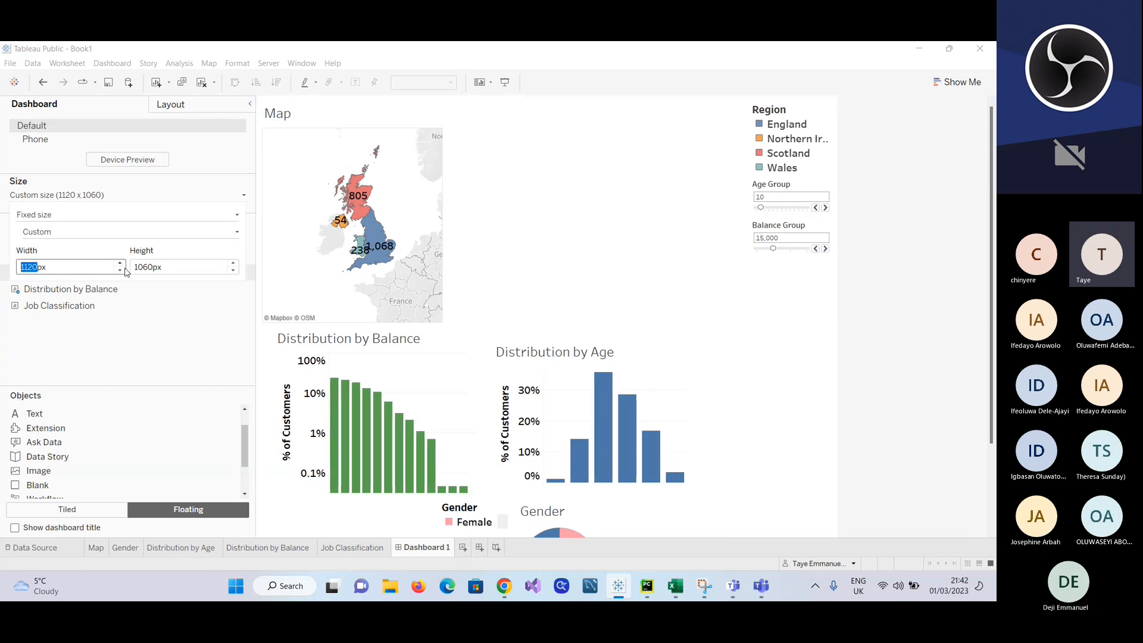
left_click(160, 328)
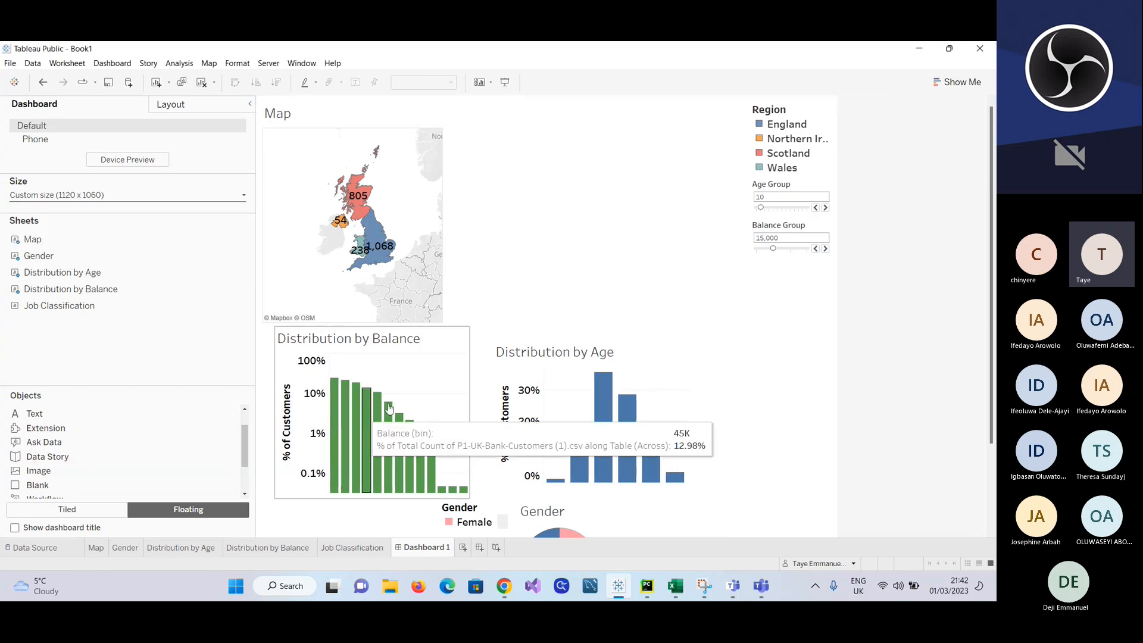
Step: Stretch the Distribution by Age frame up beside the Map and raise its bottom edge level with the Map's bottom
left_click(588, 366)
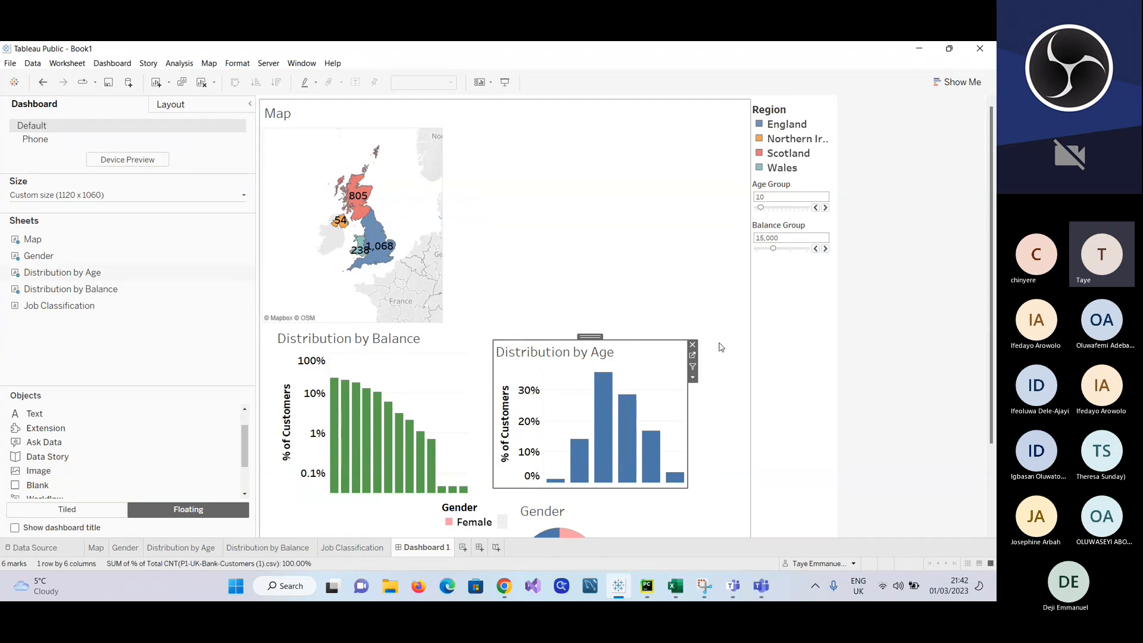
left_click(655, 357)
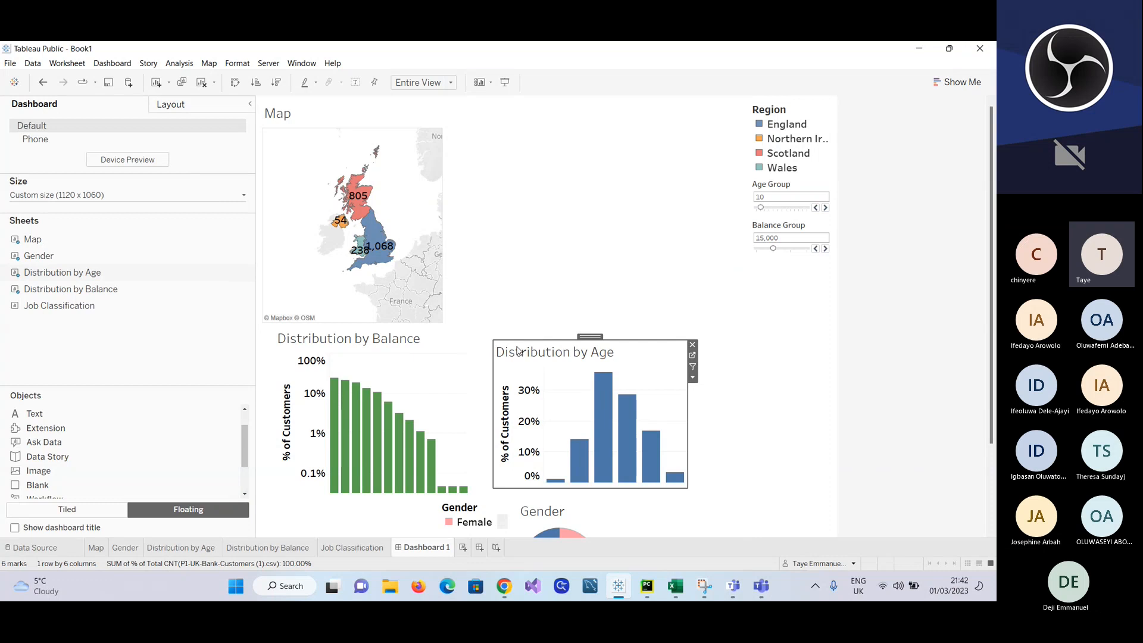
left_click_drag(515, 331, 504, 113)
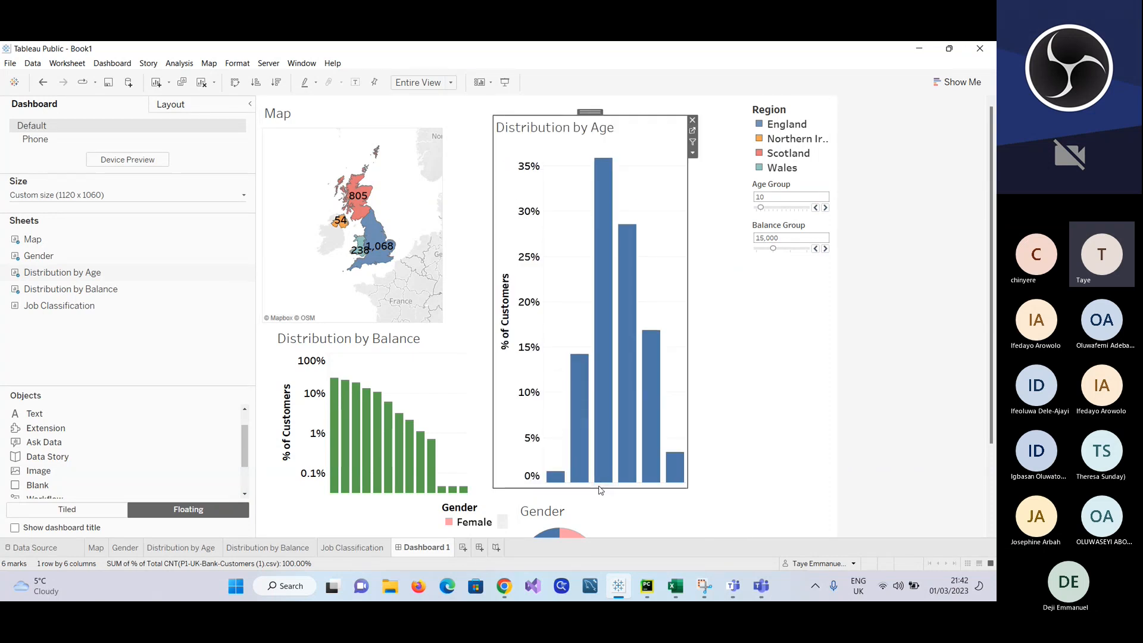
left_click_drag(599, 484, 557, 320)
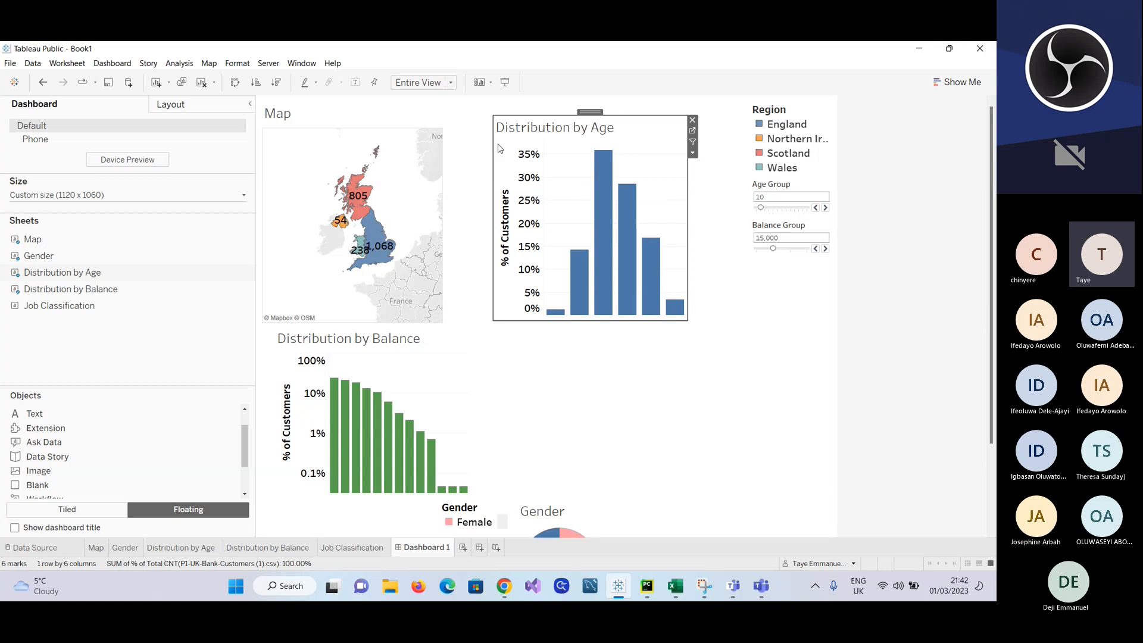
Step: Fit Distribution by Age horizontally up to the Region legend and widen the Map image to meet the chart's left edge
left_click_drag(494, 145, 450, 161)
left_click_drag(515, 115, 515, 126)
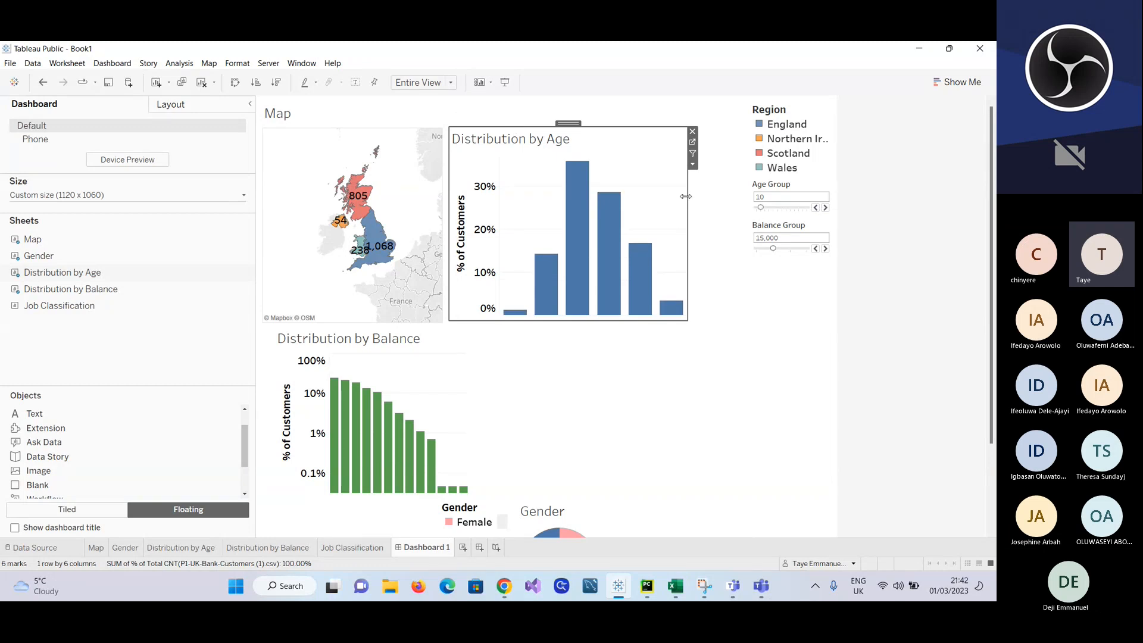
left_click_drag(686, 196, 746, 191)
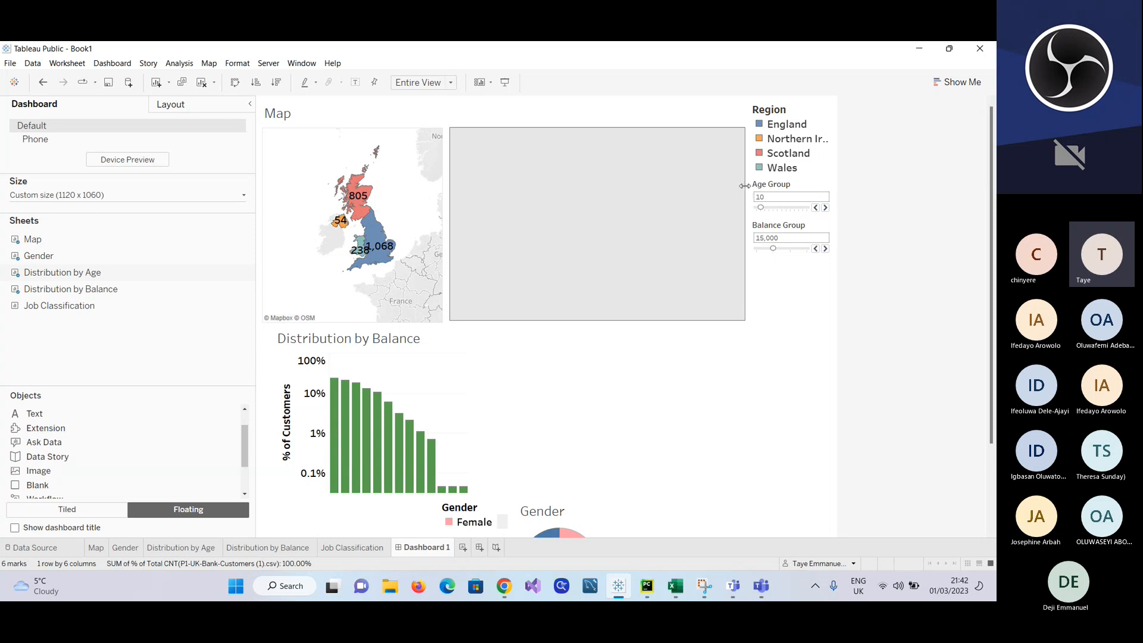
left_click_drag(449, 222, 493, 226)
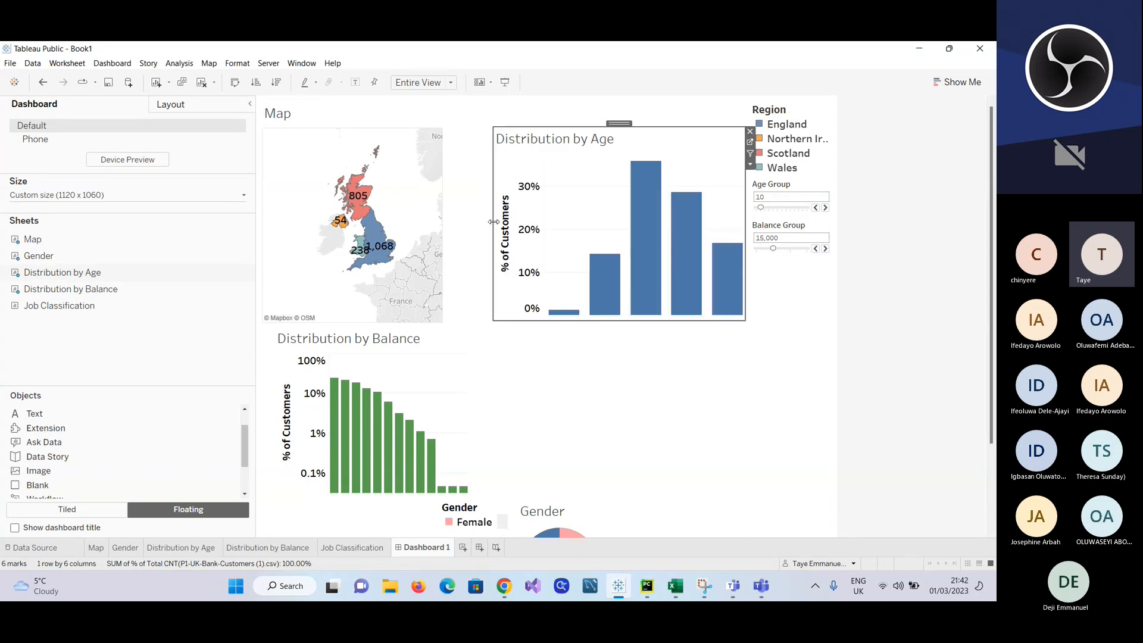
left_click(436, 217)
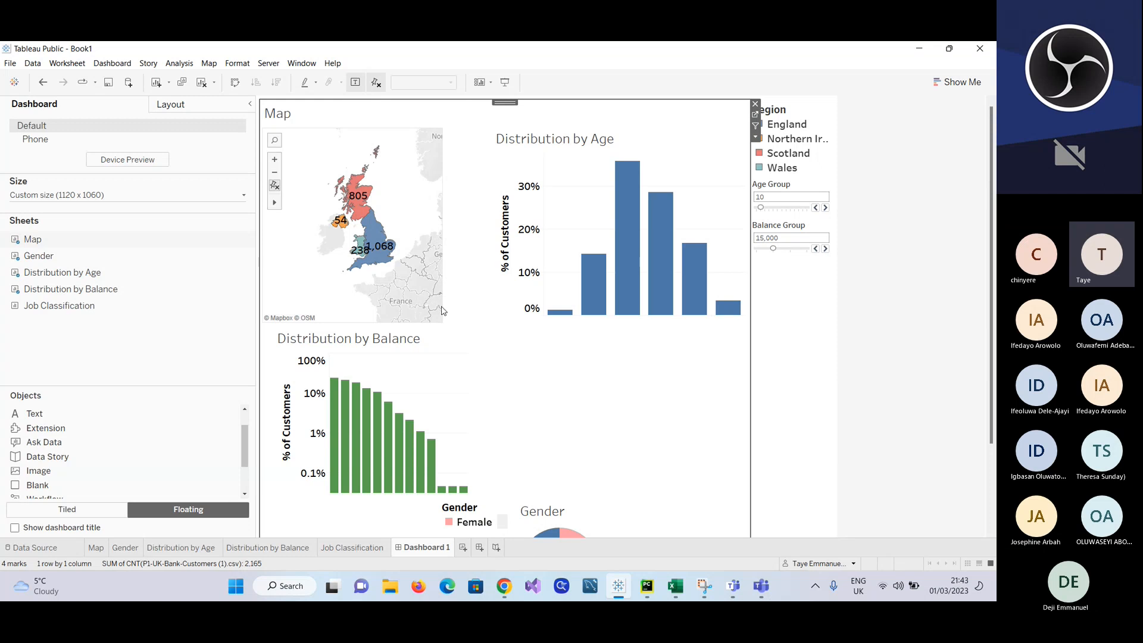
left_click_drag(442, 295, 489, 293)
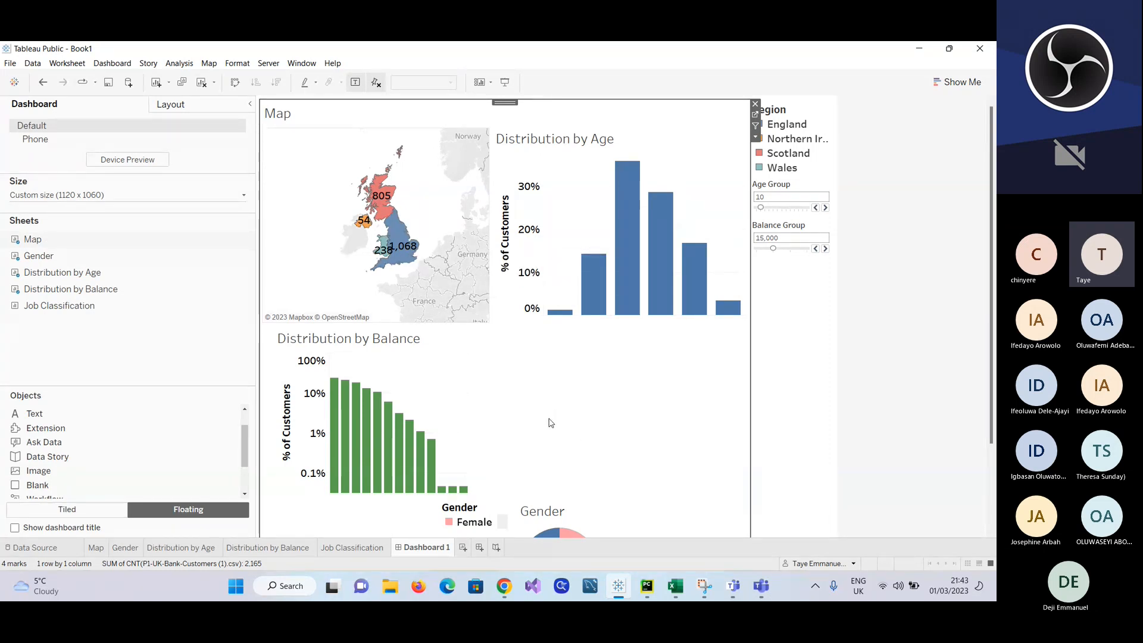
Step: Remove the Gender pie chart from the dashboard
scroll(581, 482, "down", 1)
left_click(668, 467)
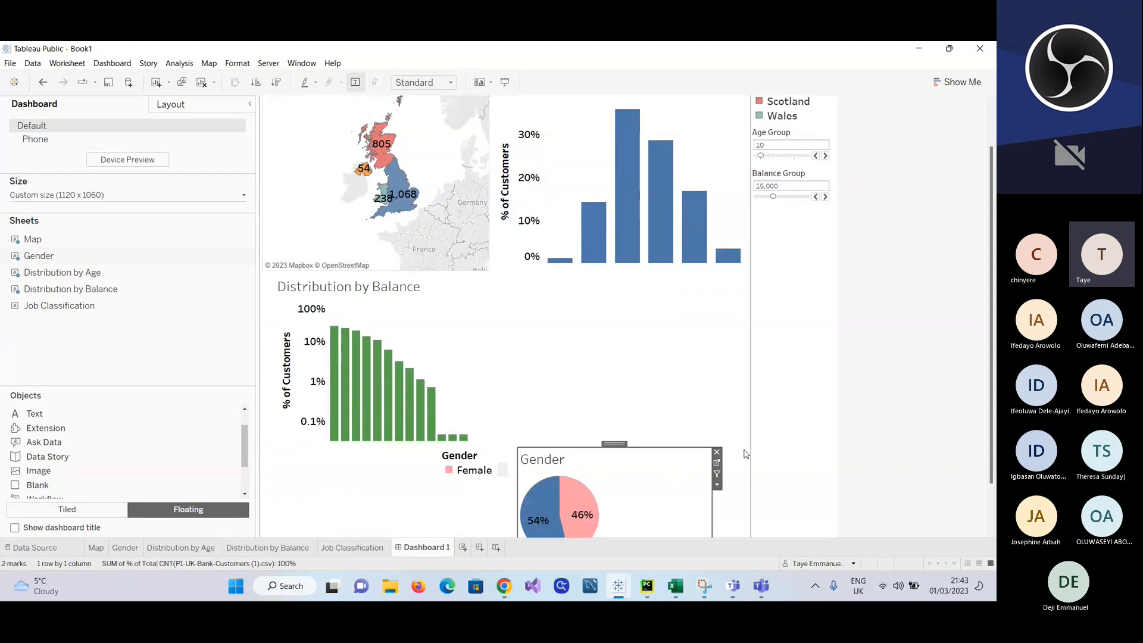
left_click(717, 452)
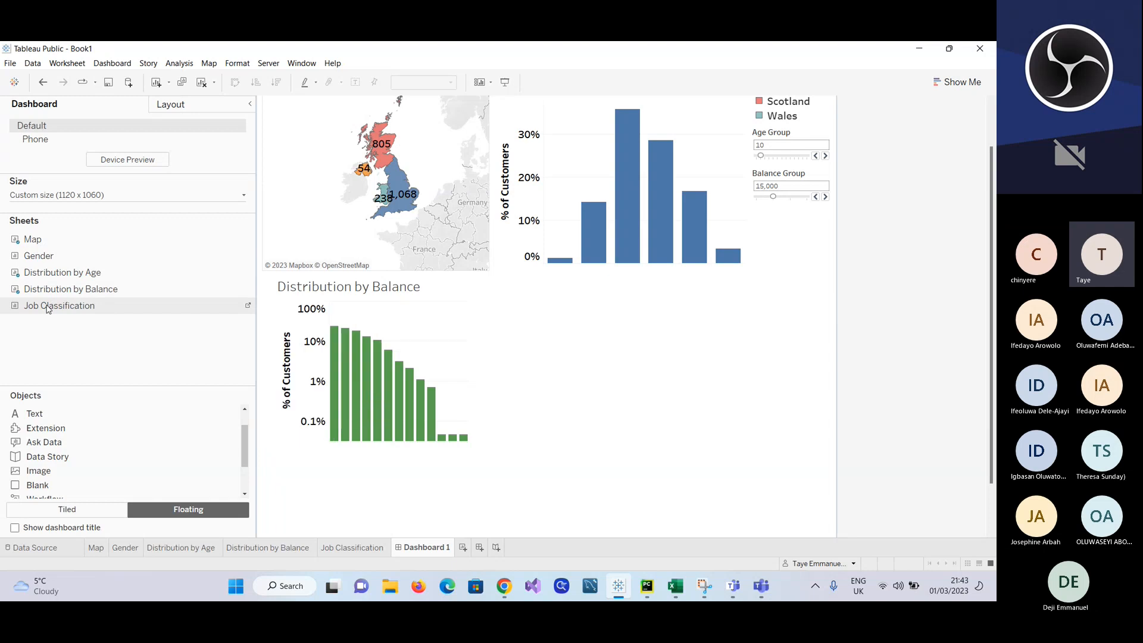
Step: Place Job Classification as a floating item beside Distribution by Balance, under Distribution by Age, and extend its top and bottom edges
left_click_drag(60, 305, 550, 322)
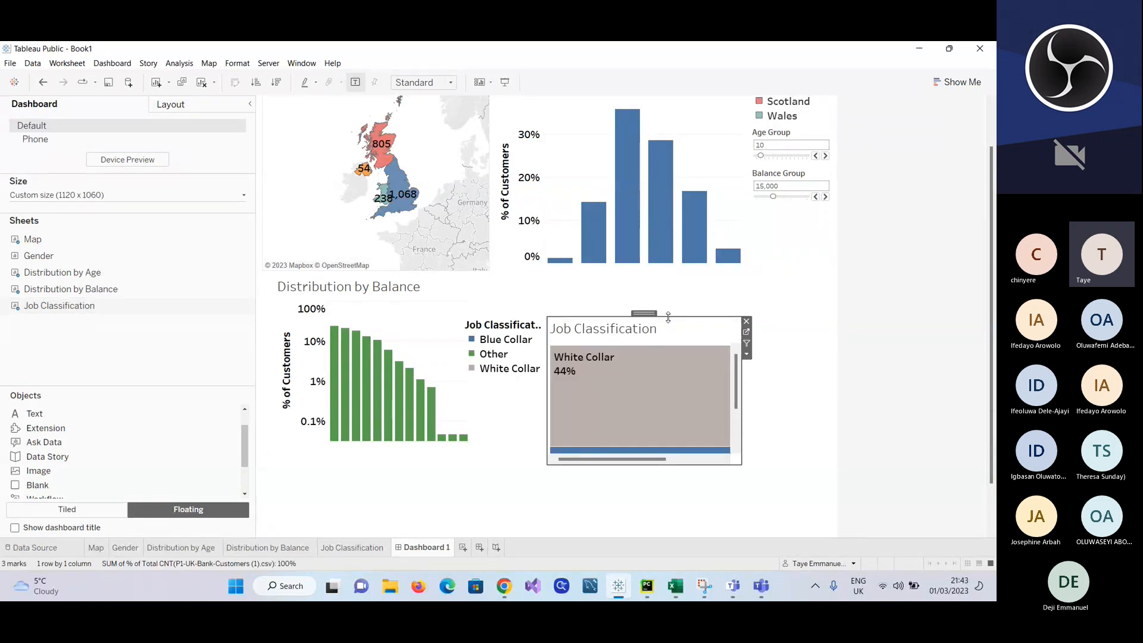
left_click_drag(668, 317, 670, 284)
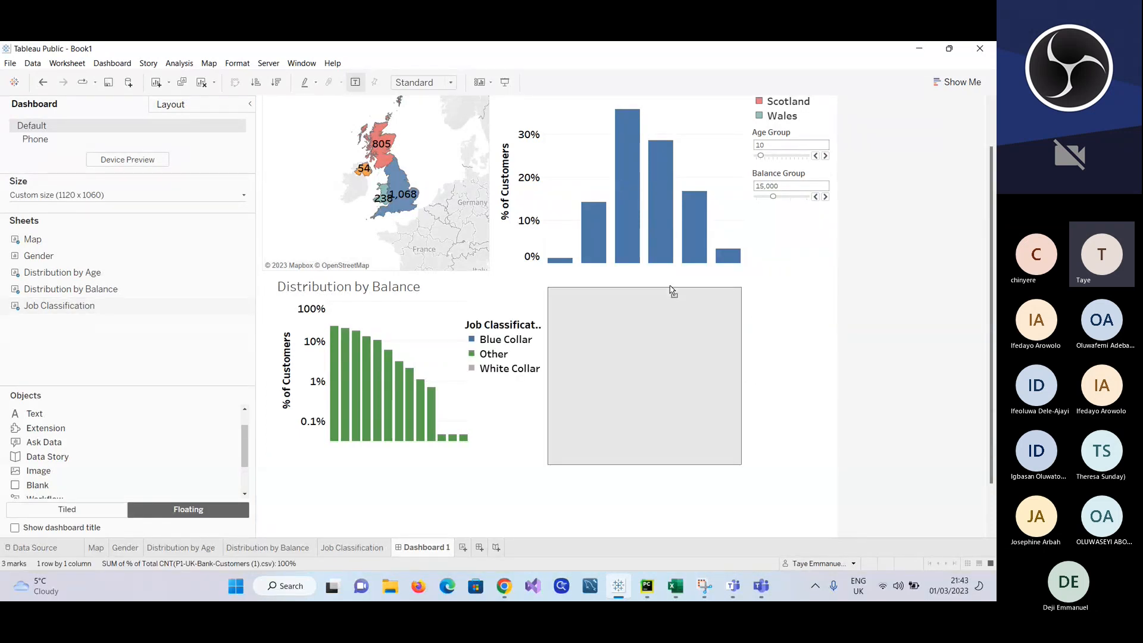
left_click(682, 471)
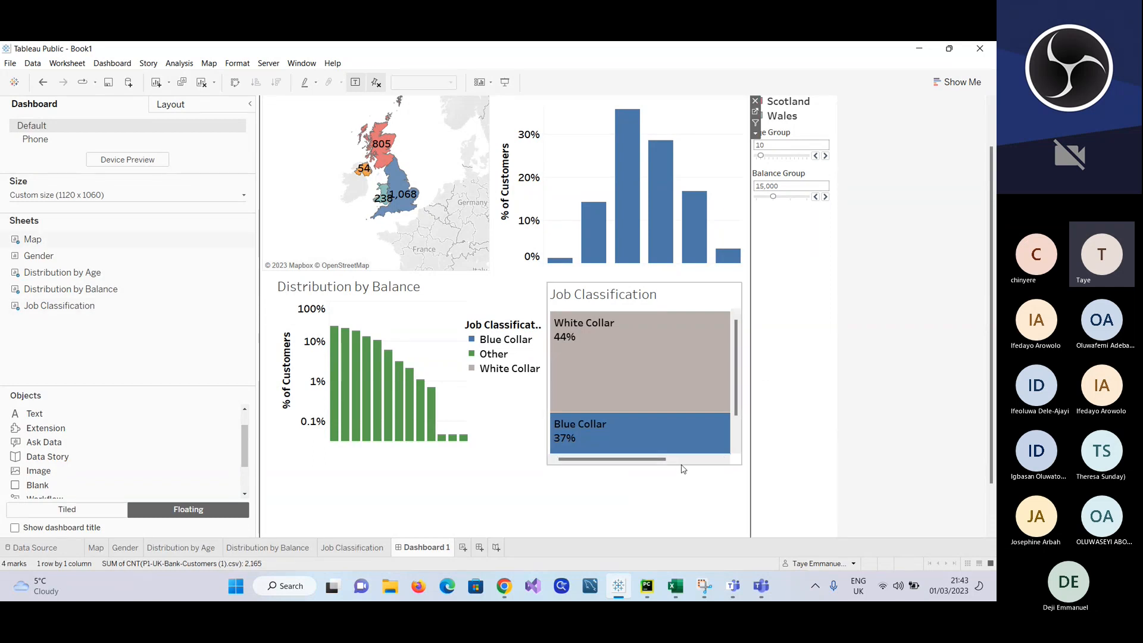
left_click(682, 467)
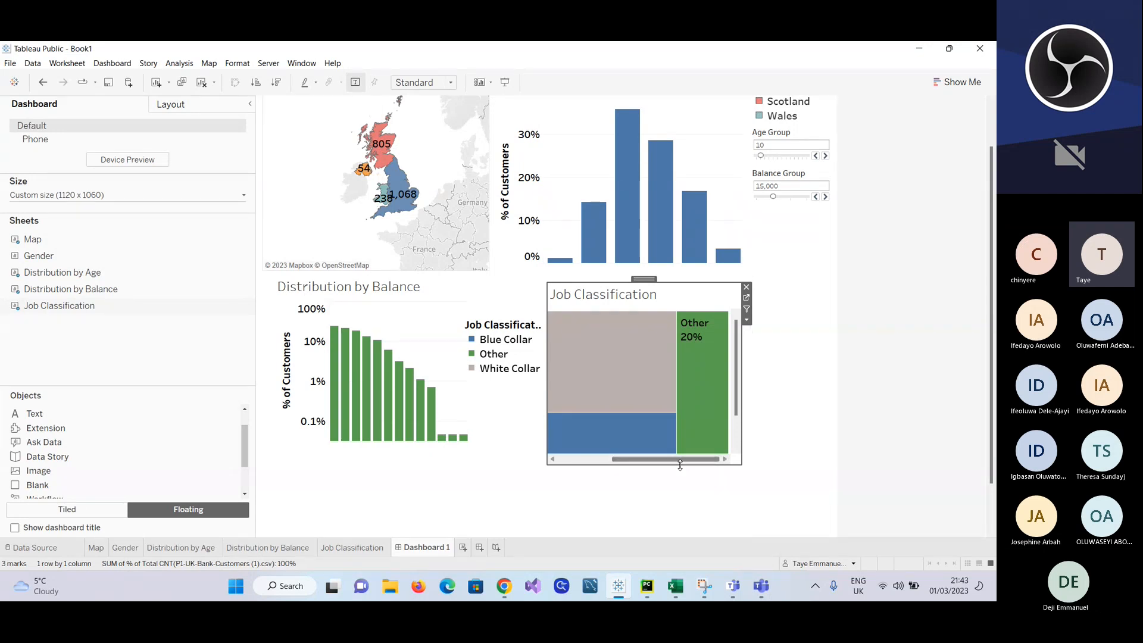
left_click_drag(682, 465, 682, 484)
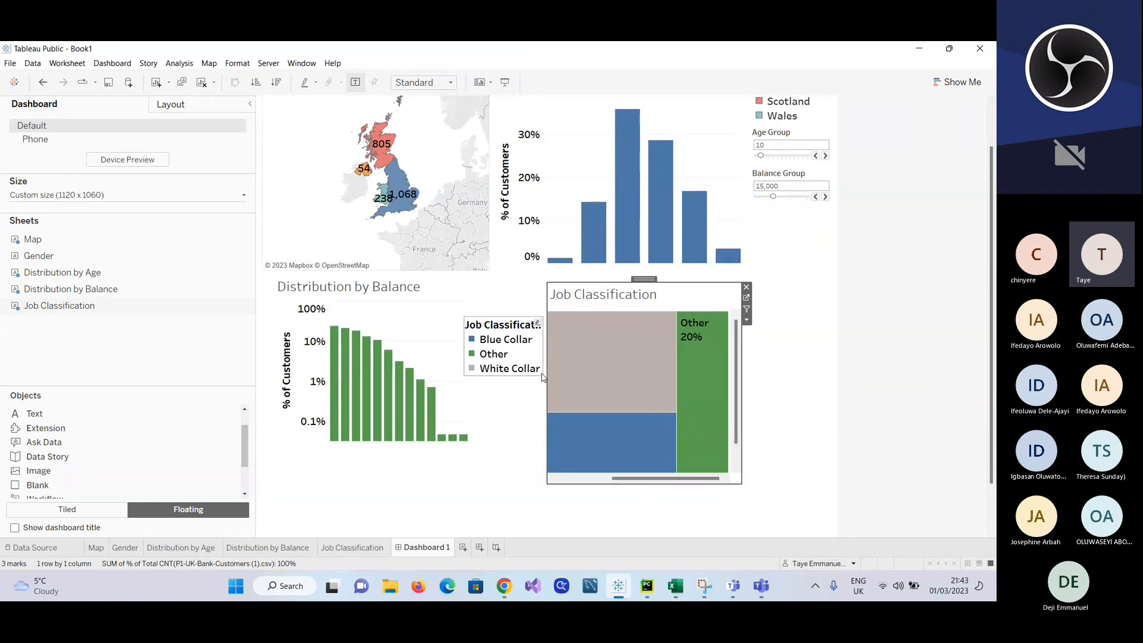
Step: Widen the Job Classification frame toward Distribution by Balance and remove its colour legend
left_click_drag(545, 373, 494, 373)
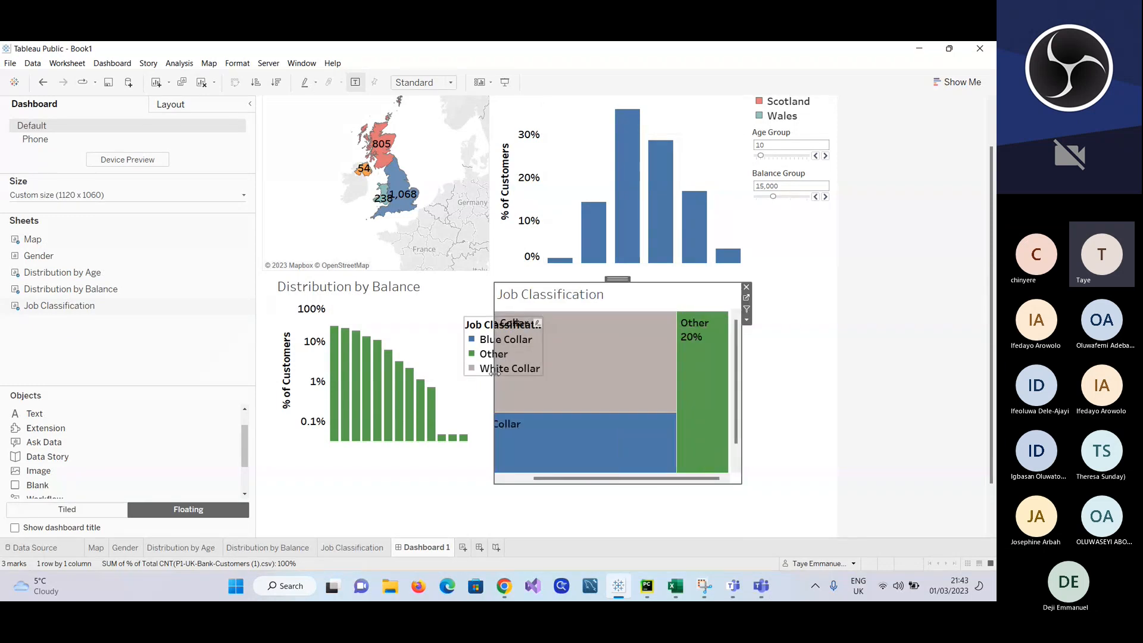
left_click(538, 326)
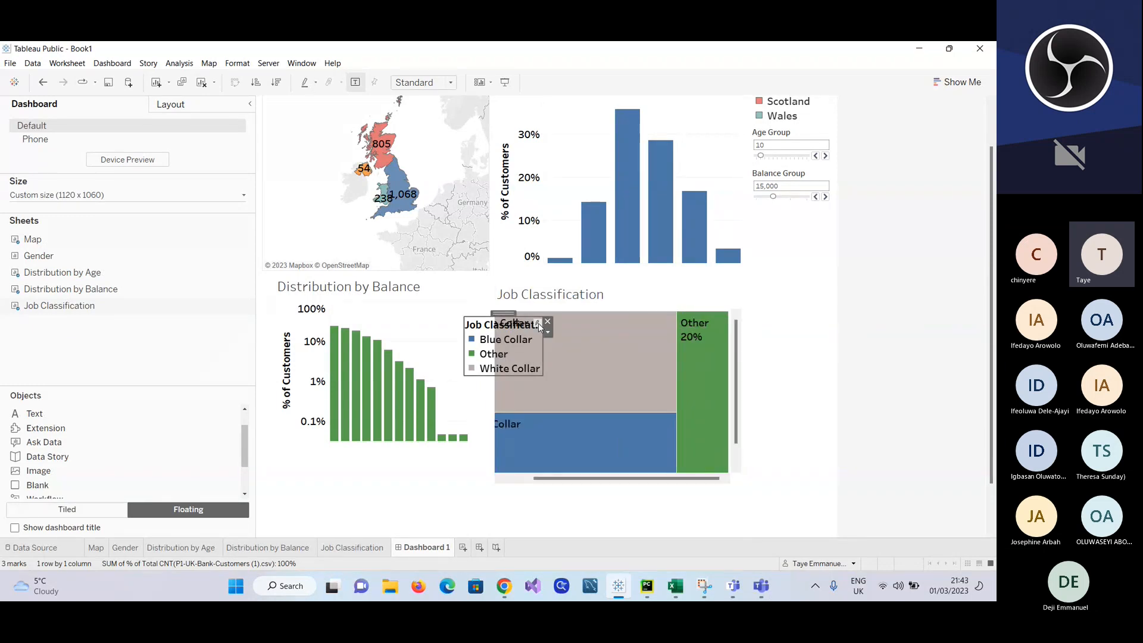
left_click(551, 320)
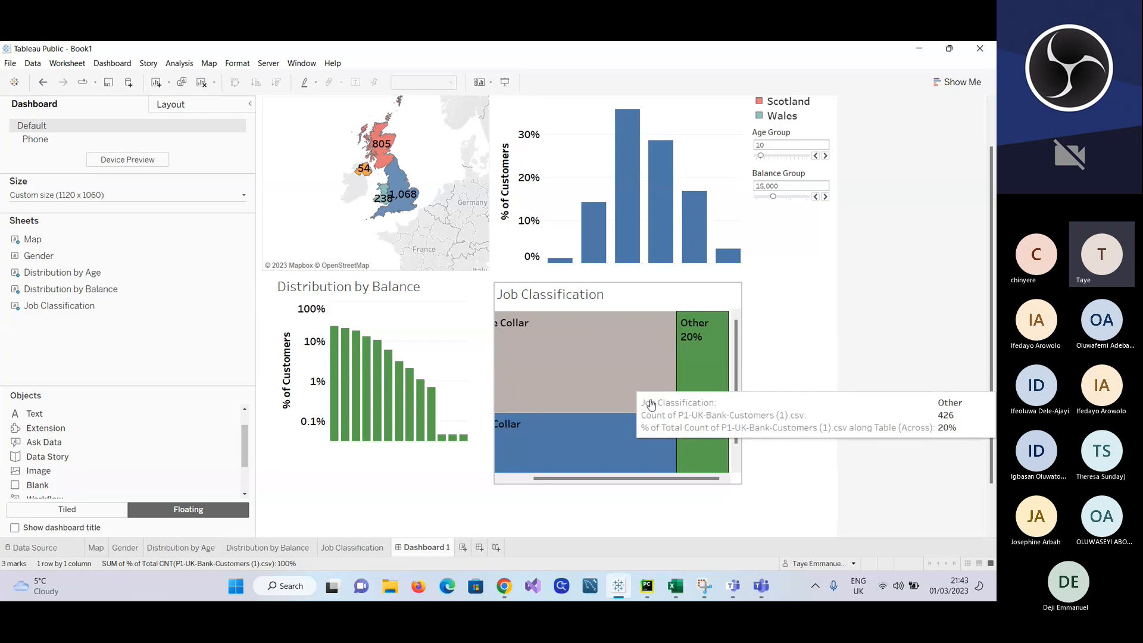
left_click(508, 366)
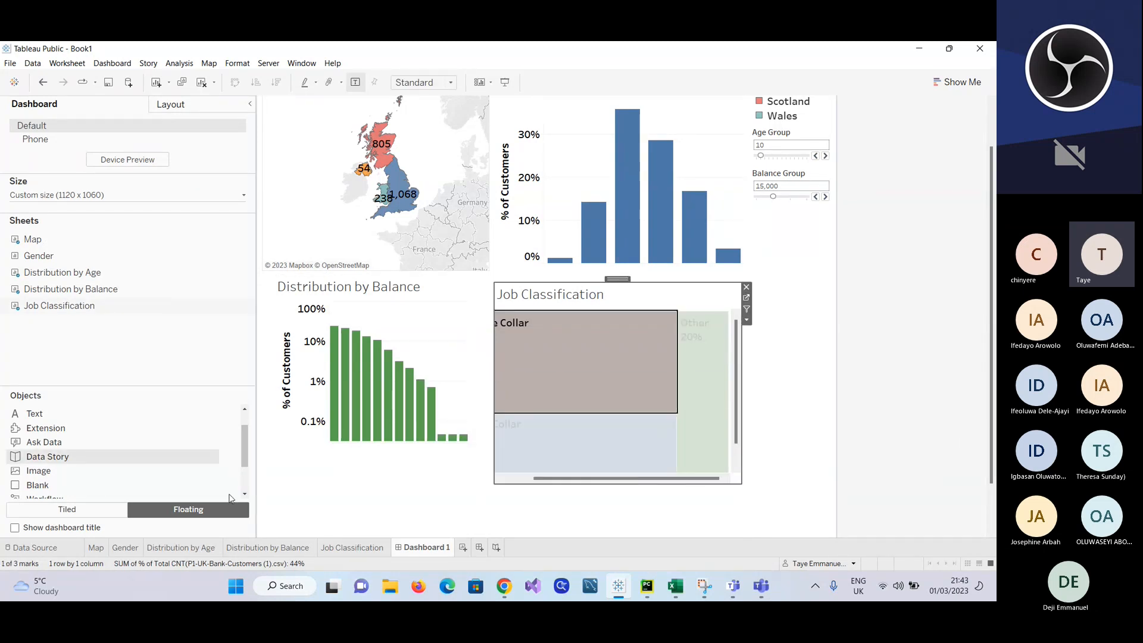
Step: Reduce the height of the treemap on the Job Classification worksheet and return to Dashboard 1
left_click(335, 549)
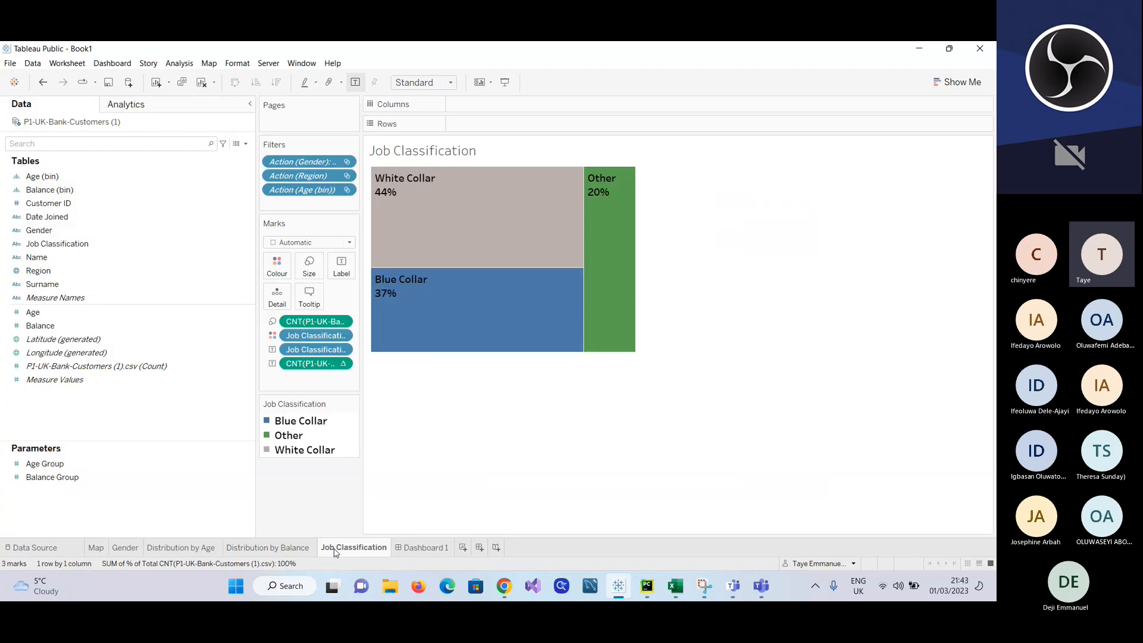
left_click(522, 352)
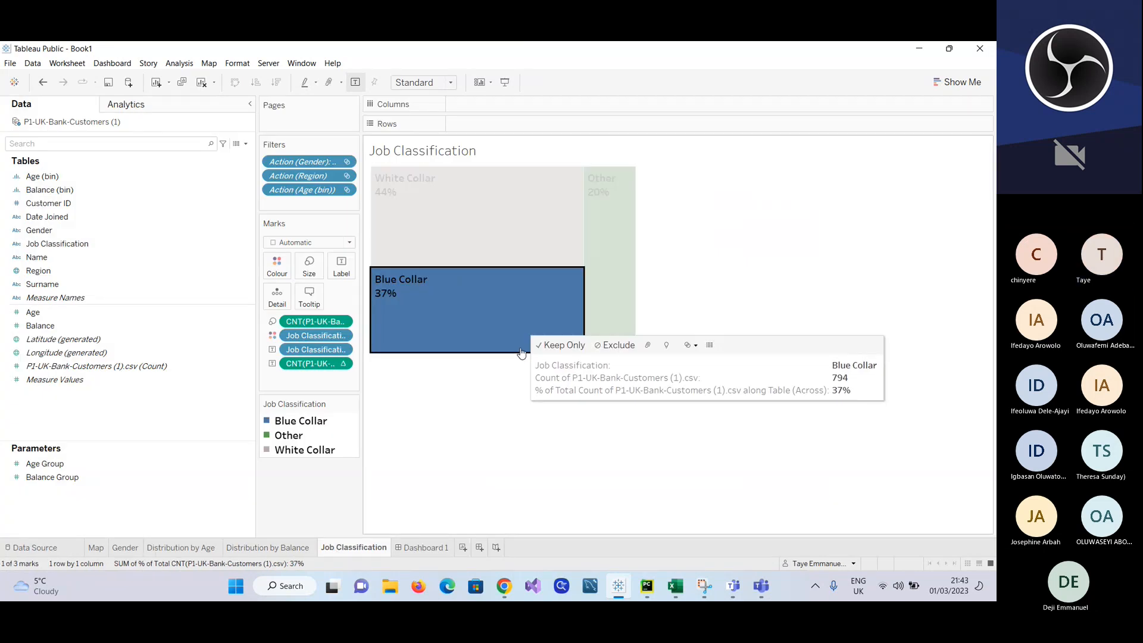
left_click(699, 246)
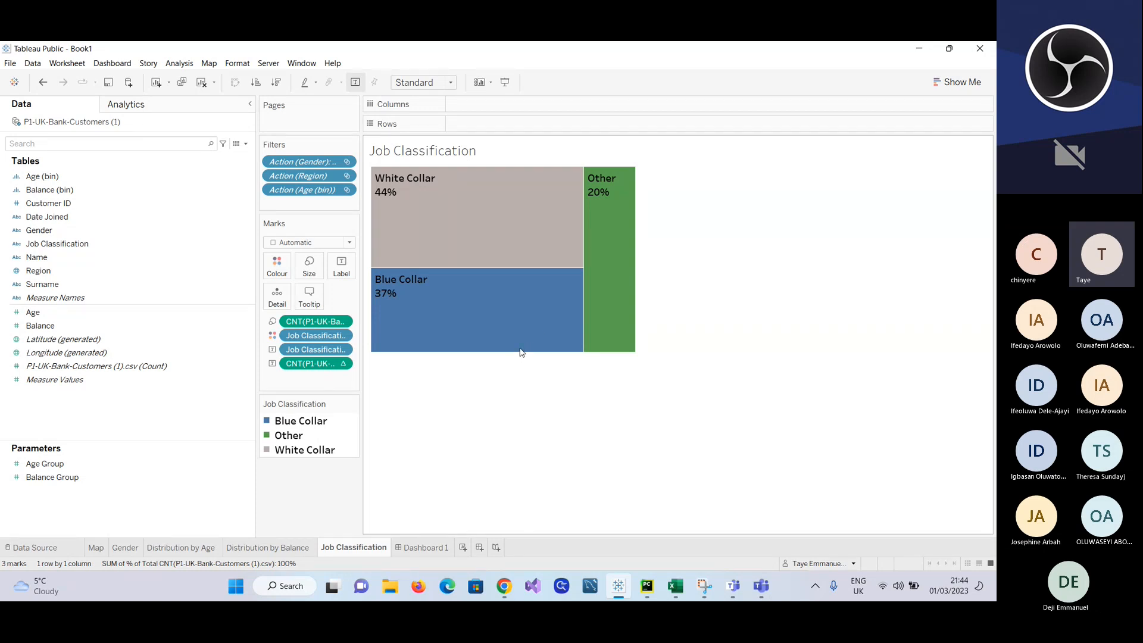
mouse_move(500, 352)
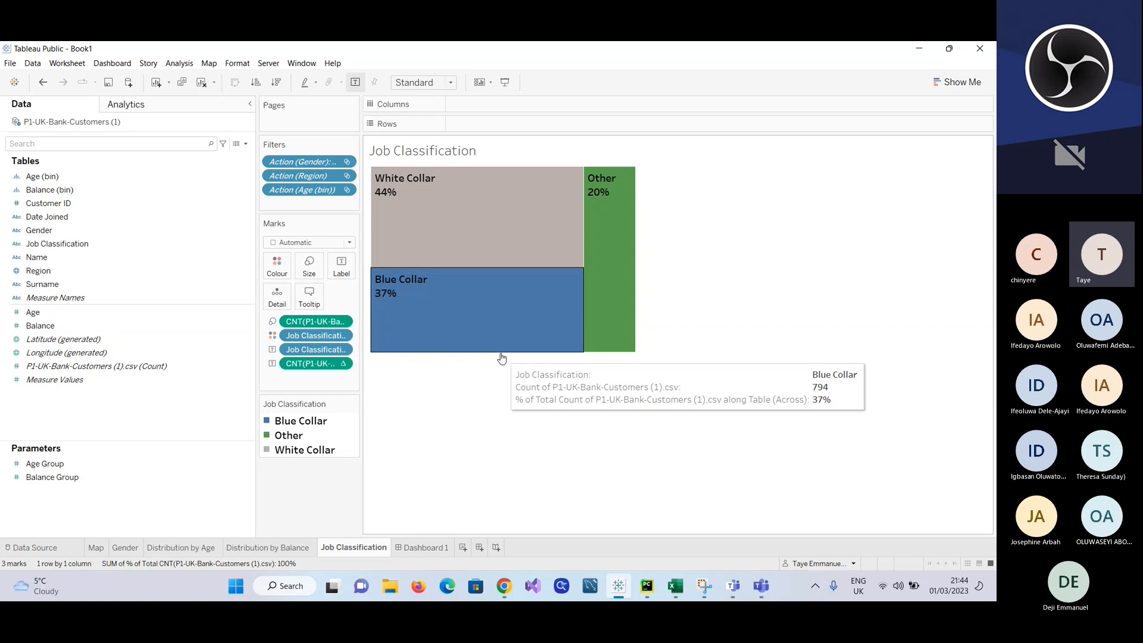
left_click_drag(501, 353, 497, 309)
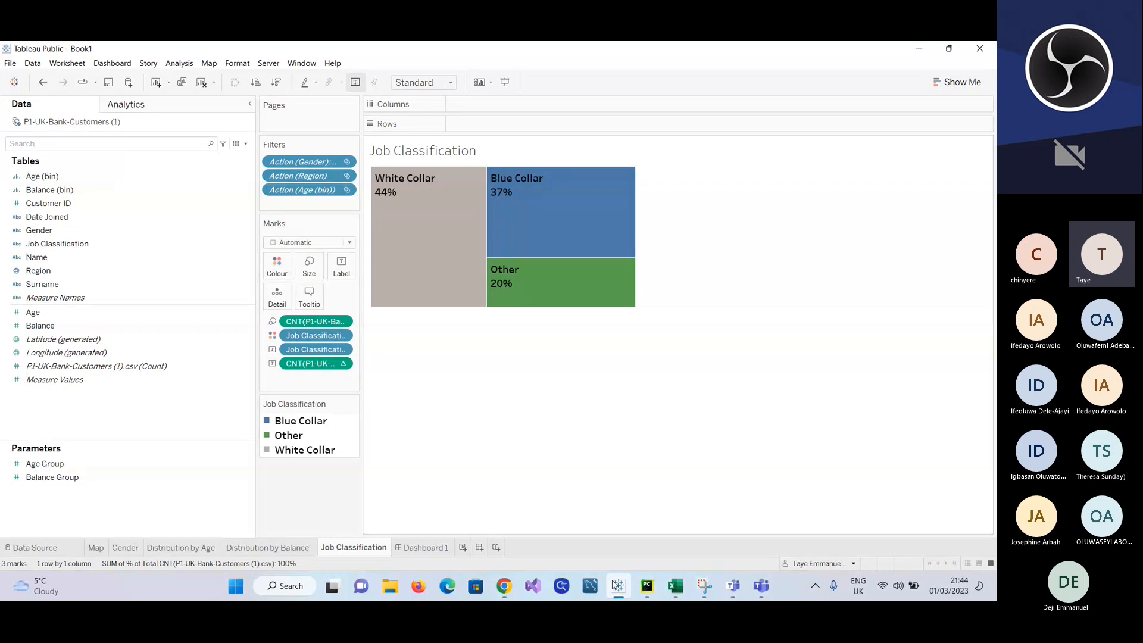
left_click(435, 548)
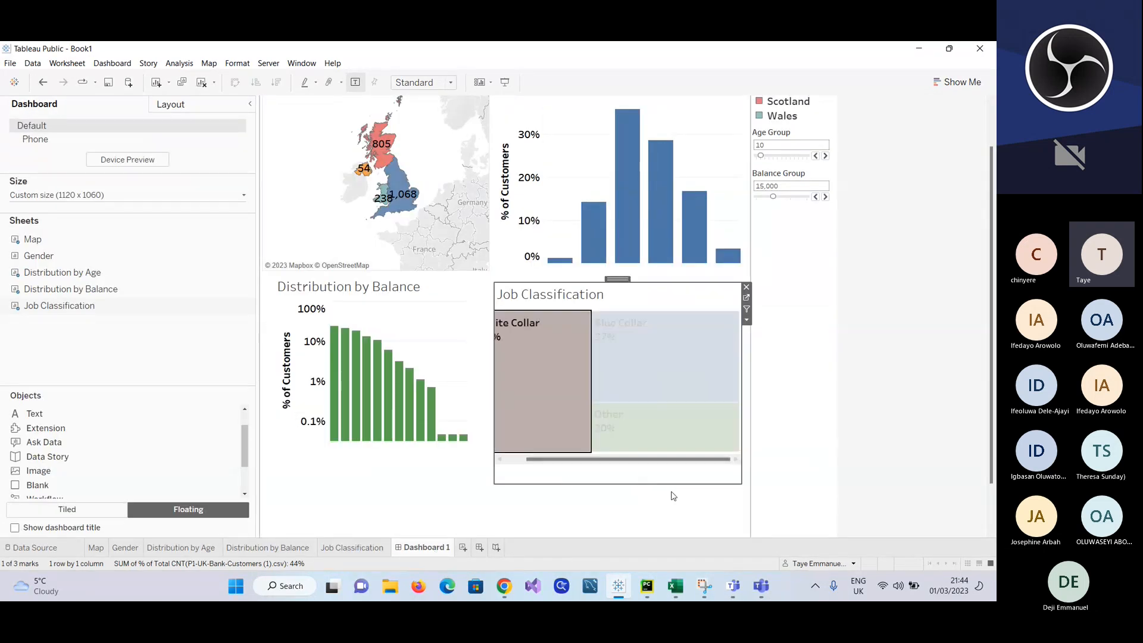
Step: Clear the White Collar selection and extend the Job Classification frame's left edge to the Distribution by Balance chart
left_click(581, 445)
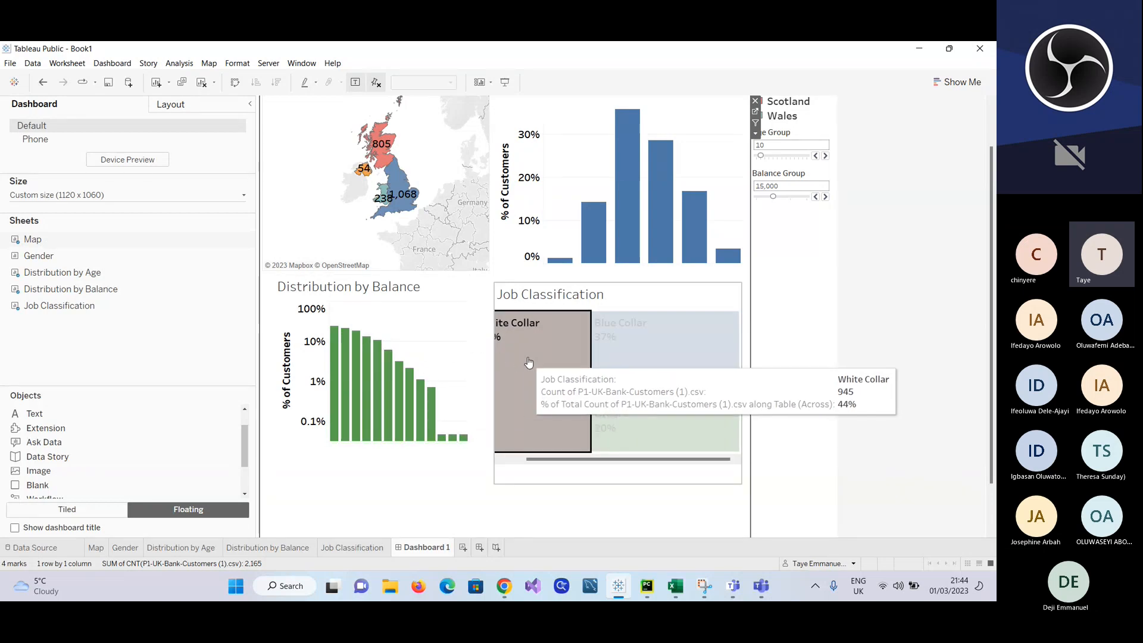
left_click(507, 358)
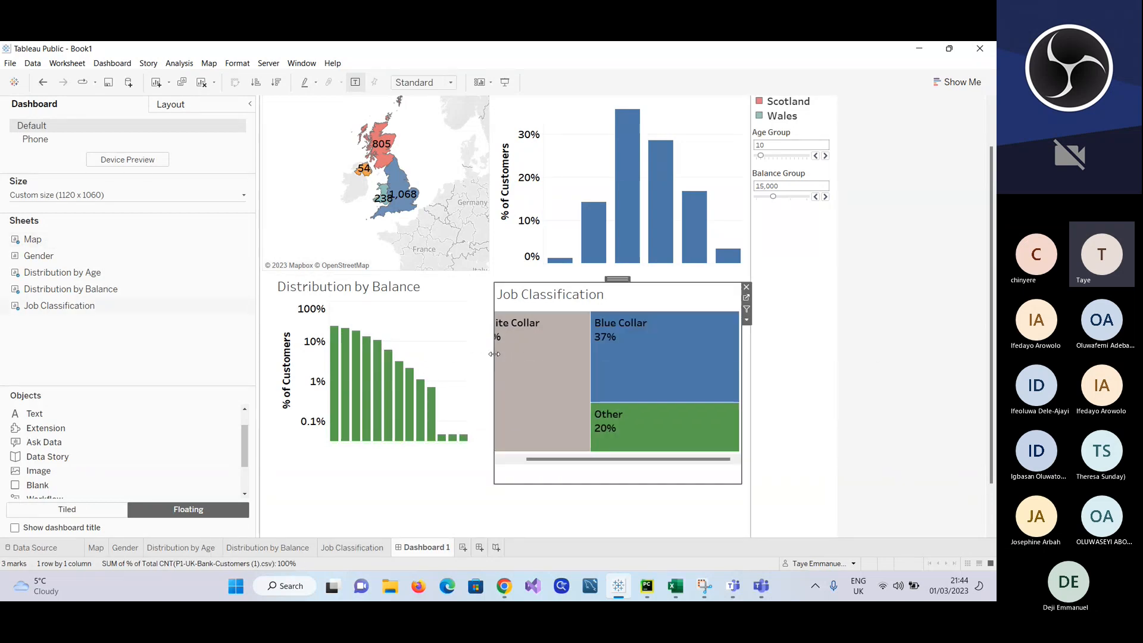
left_click_drag(507, 358, 475, 361)
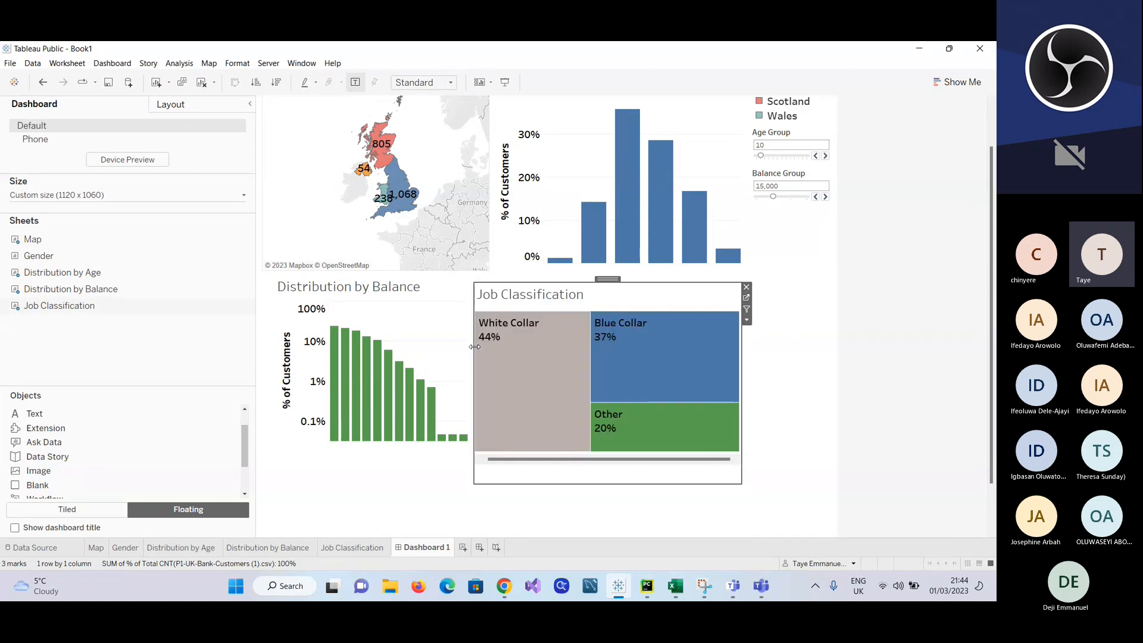
left_click(558, 498)
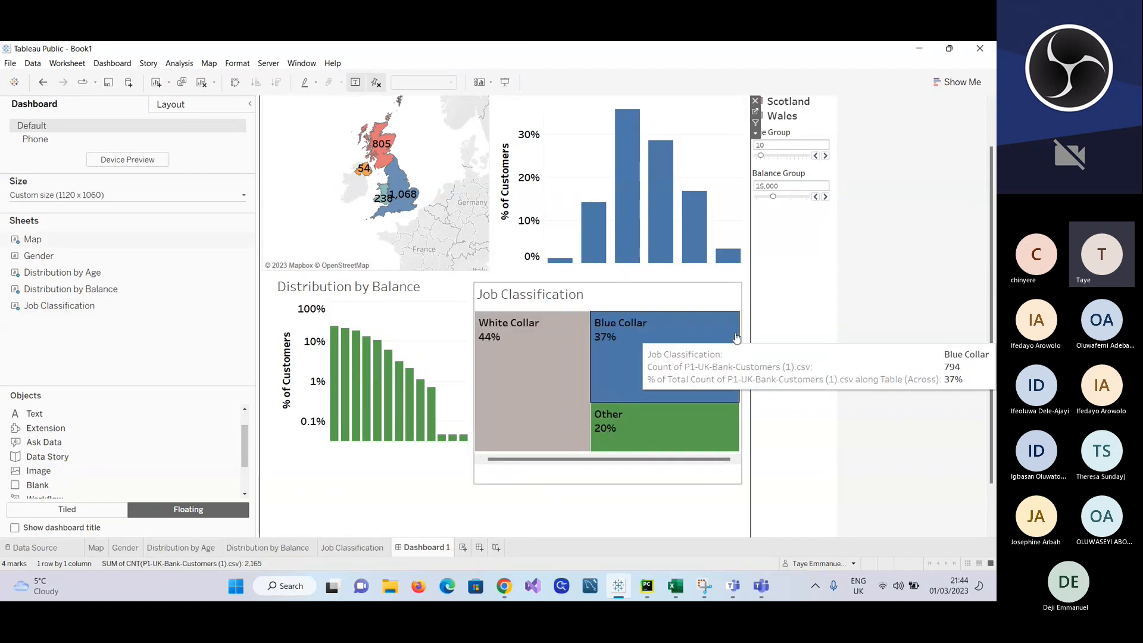
Step: Extend the left edge of the Distribution by Balance frame to the dashboard's left boundary
left_click(815, 321)
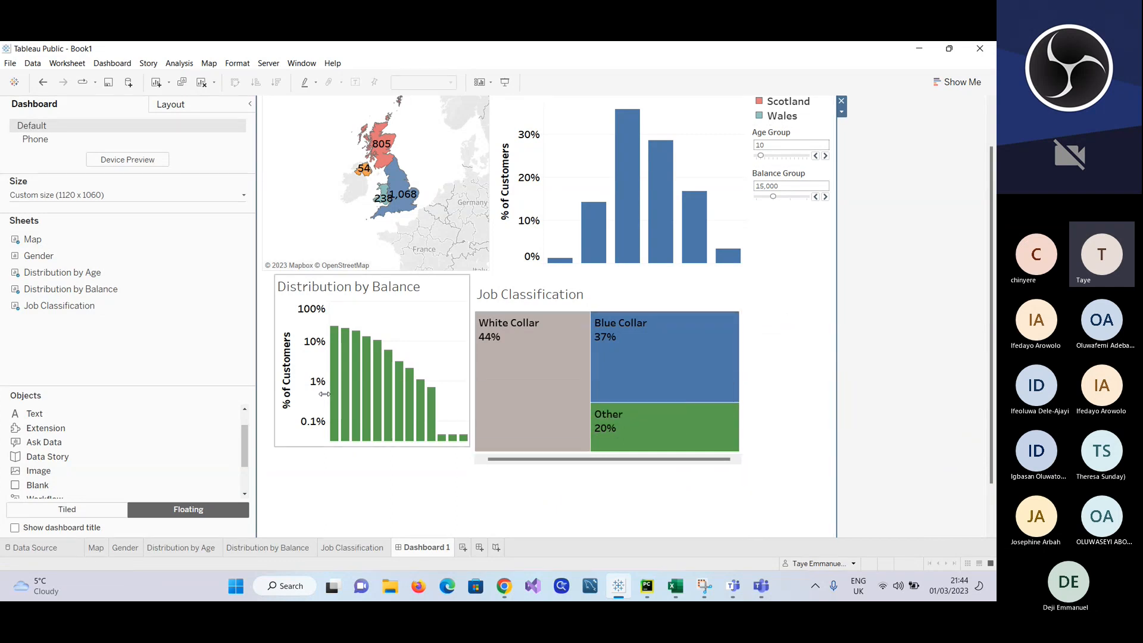
left_click(285, 362)
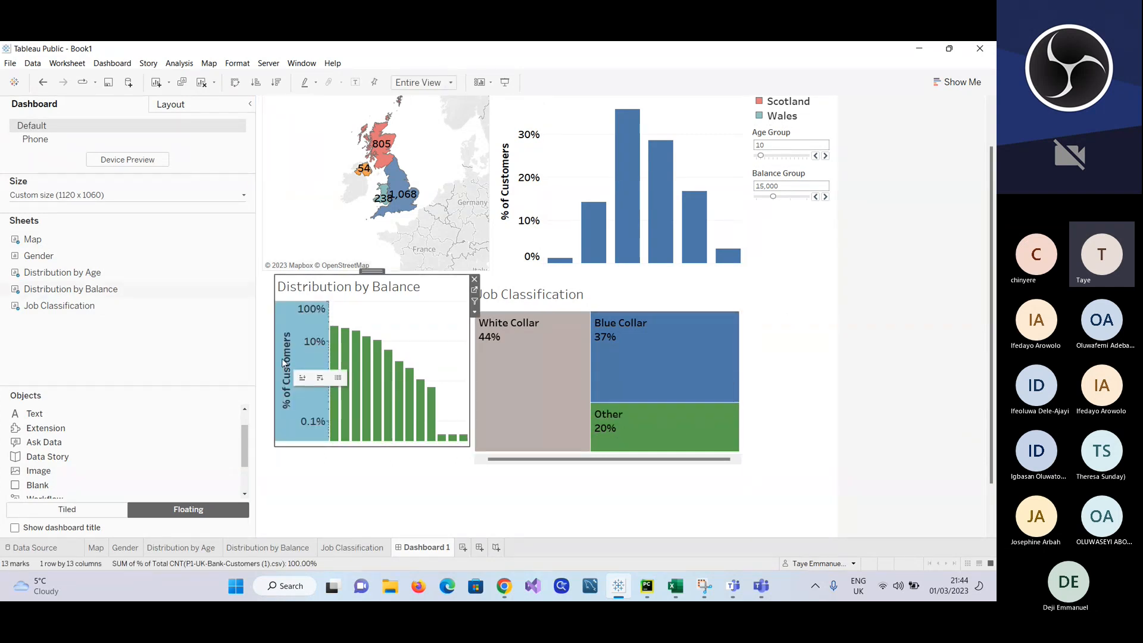
left_click_drag(275, 356, 256, 355)
left_click(372, 484)
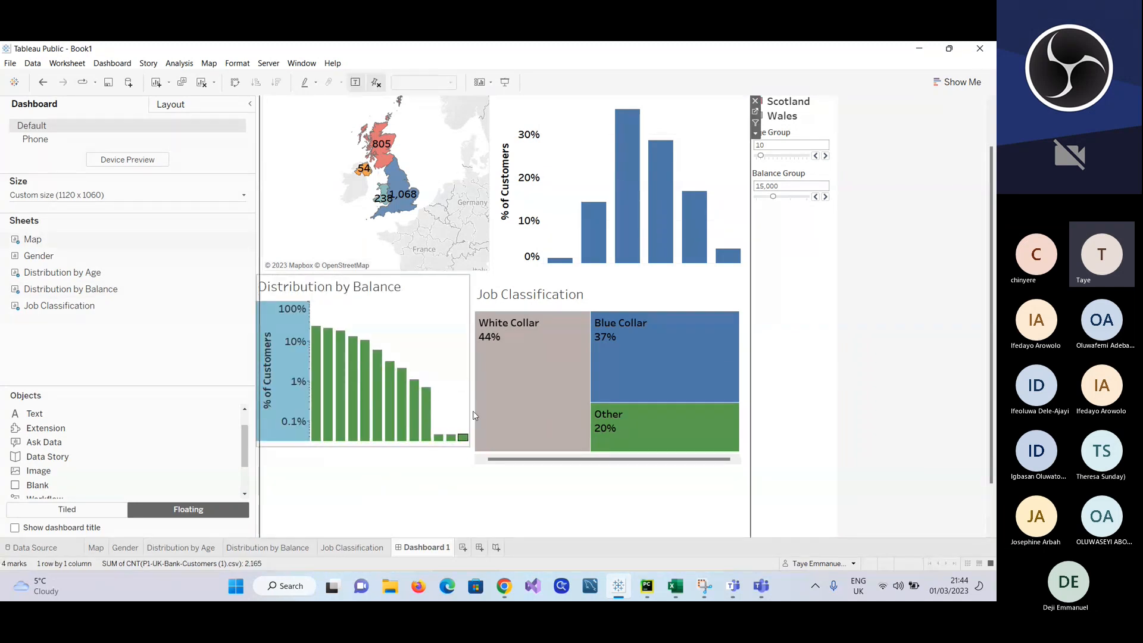
scroll(474, 487, "down", 2)
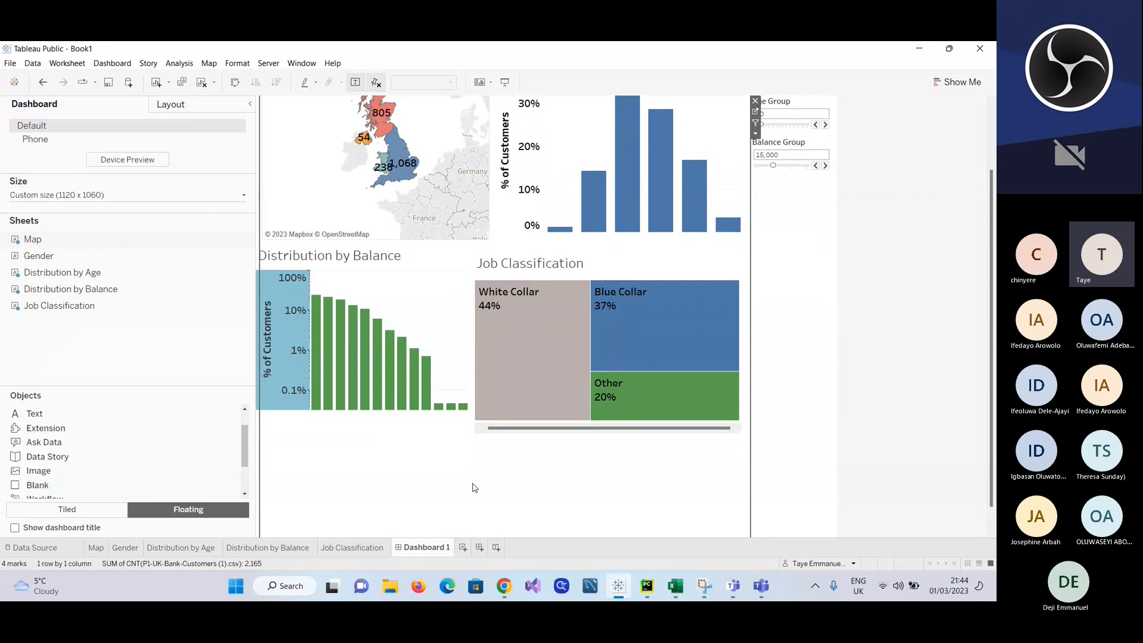
scroll(474, 488, "up", 1)
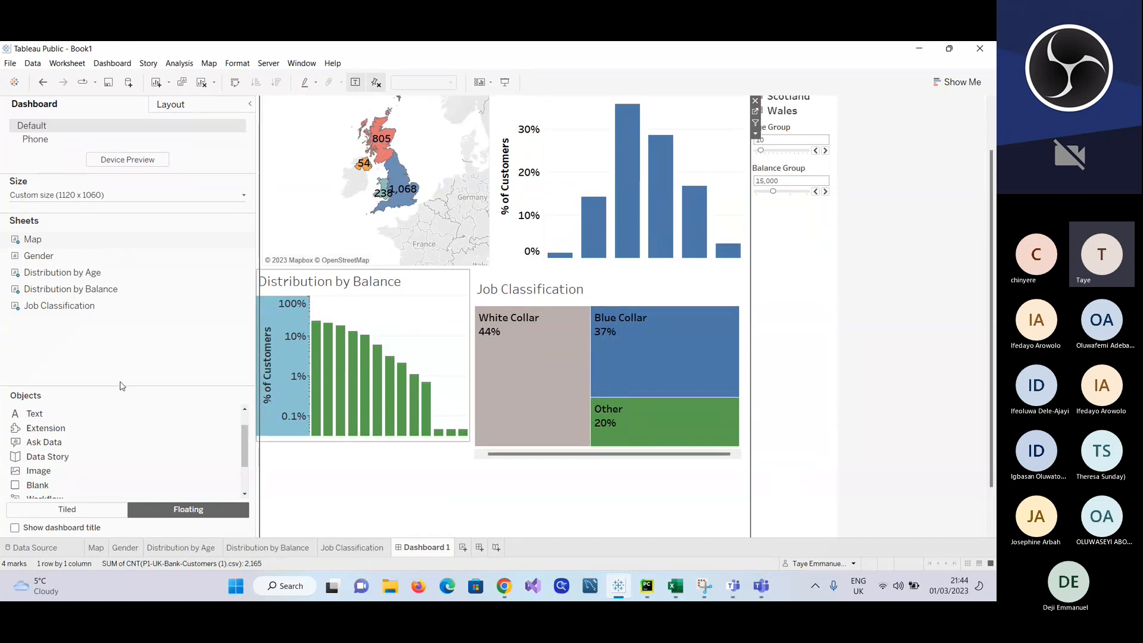
Step: Place Gender as a floating item beside Job Classification and narrow its frame to fit within the dashboard's width
left_click_drag(38, 255, 754, 331)
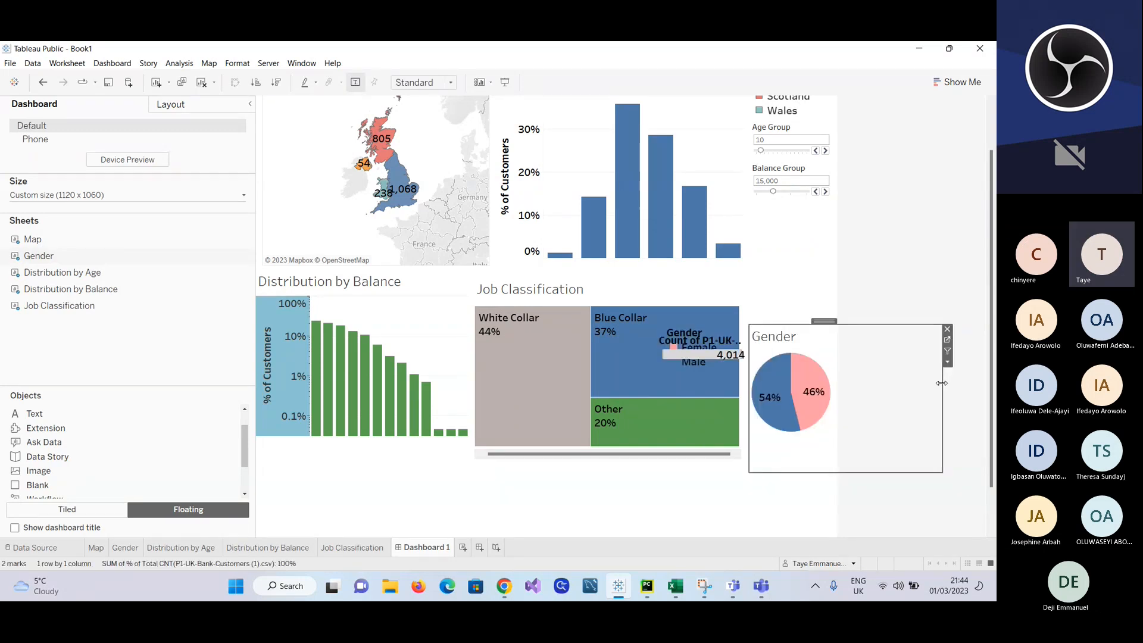
left_click_drag(941, 382, 840, 417)
left_click_drag(834, 410, 834, 411)
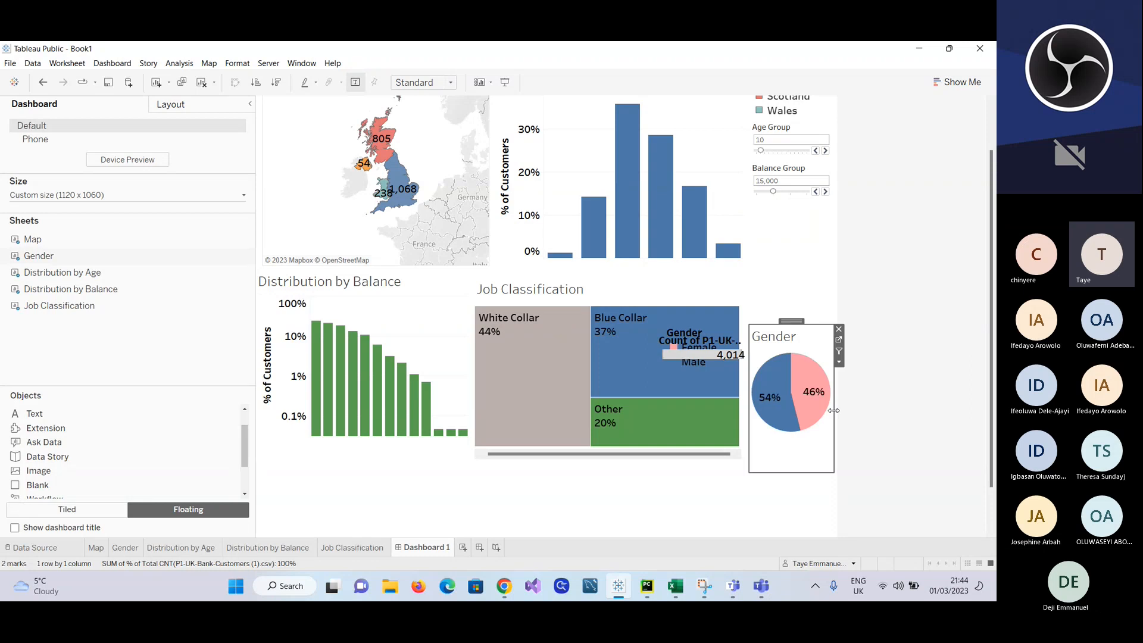
left_click(663, 521)
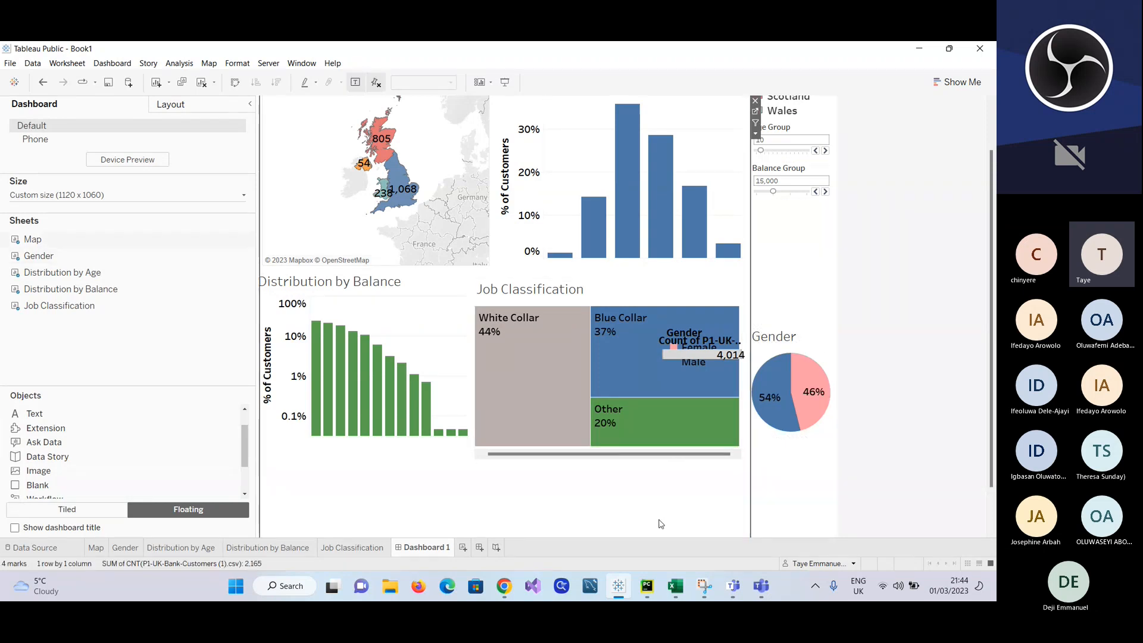
Step: Remove the customer count size legend that overlaps the Job Classification treemap
scroll(688, 486, "up", 2)
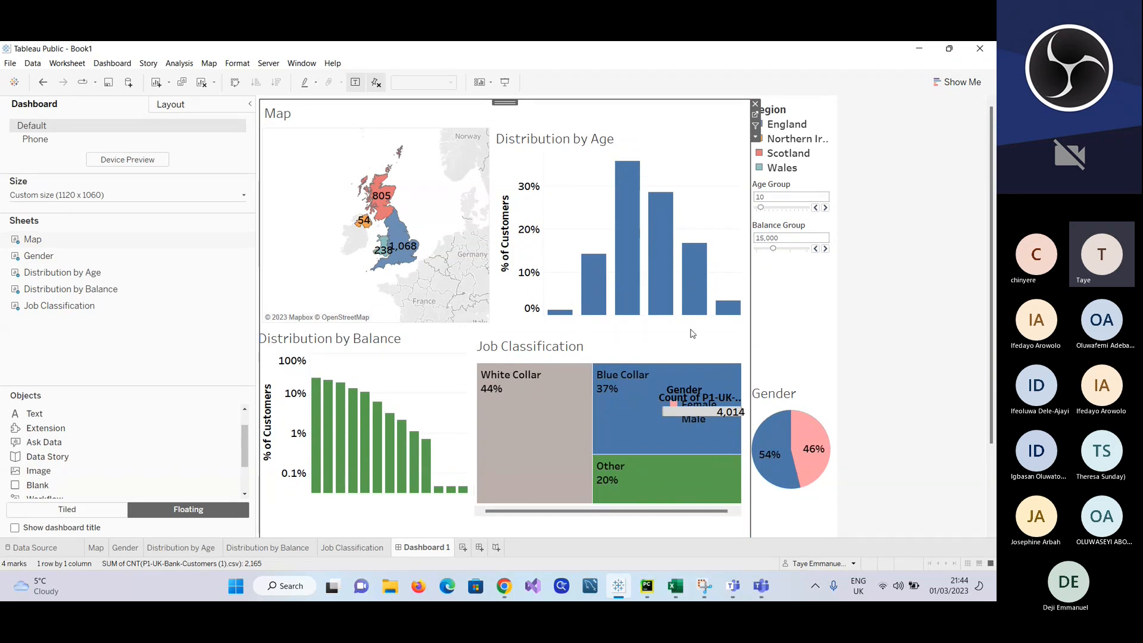
left_click(724, 398)
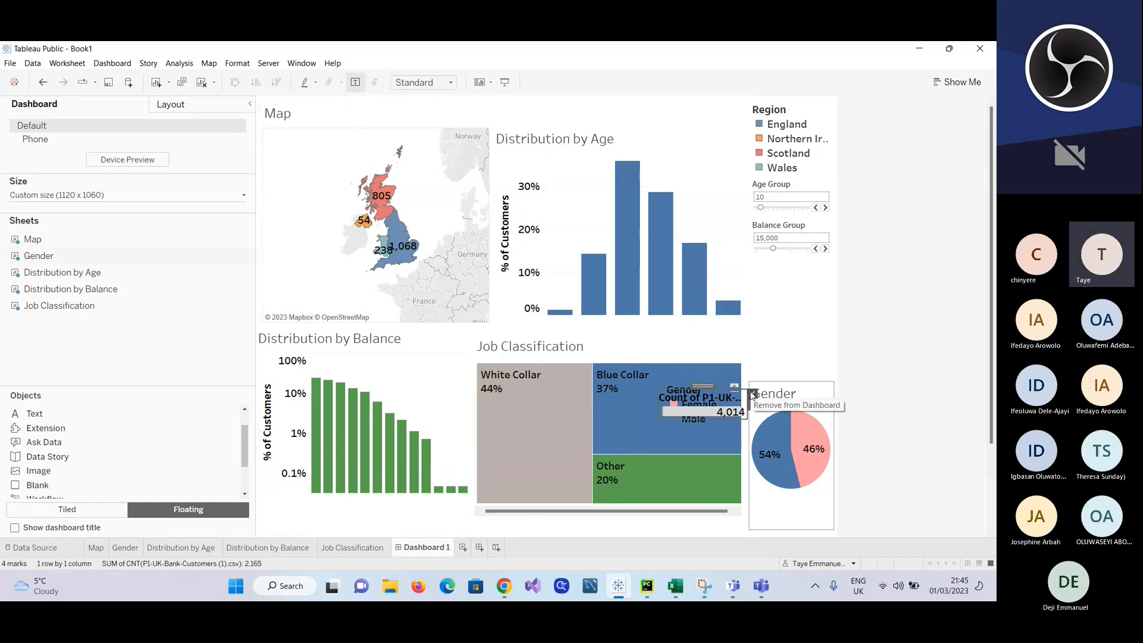
left_click(877, 396)
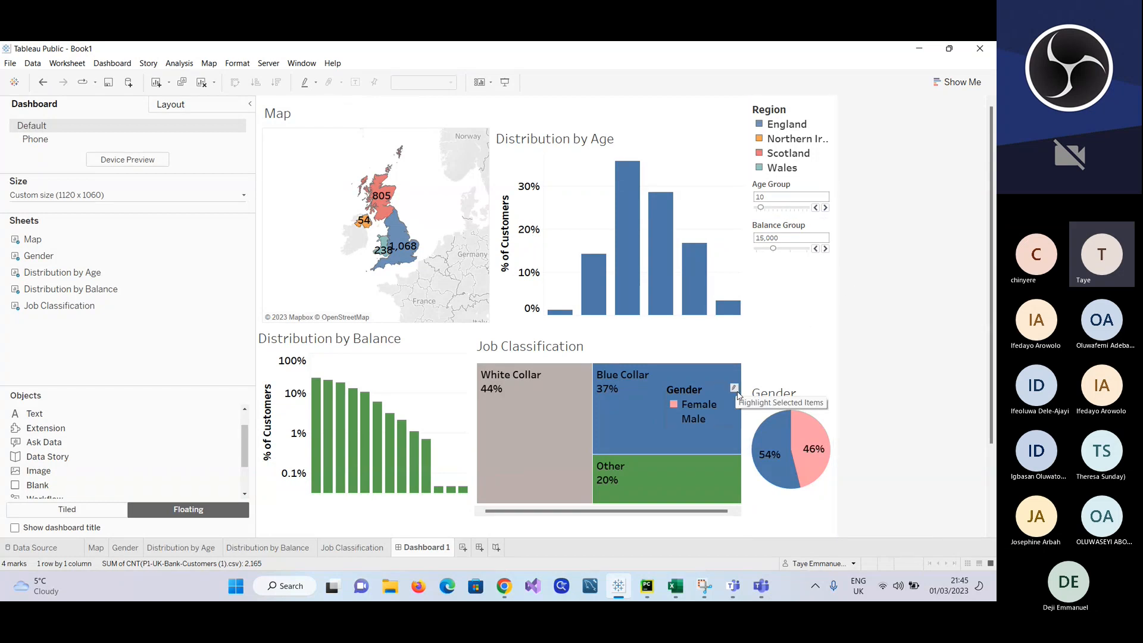
Step: Stretch the Job Classification treemap down toward the bottom of its frame and remove the Gender colour legend covering it
scroll(420, 528, "down", 2)
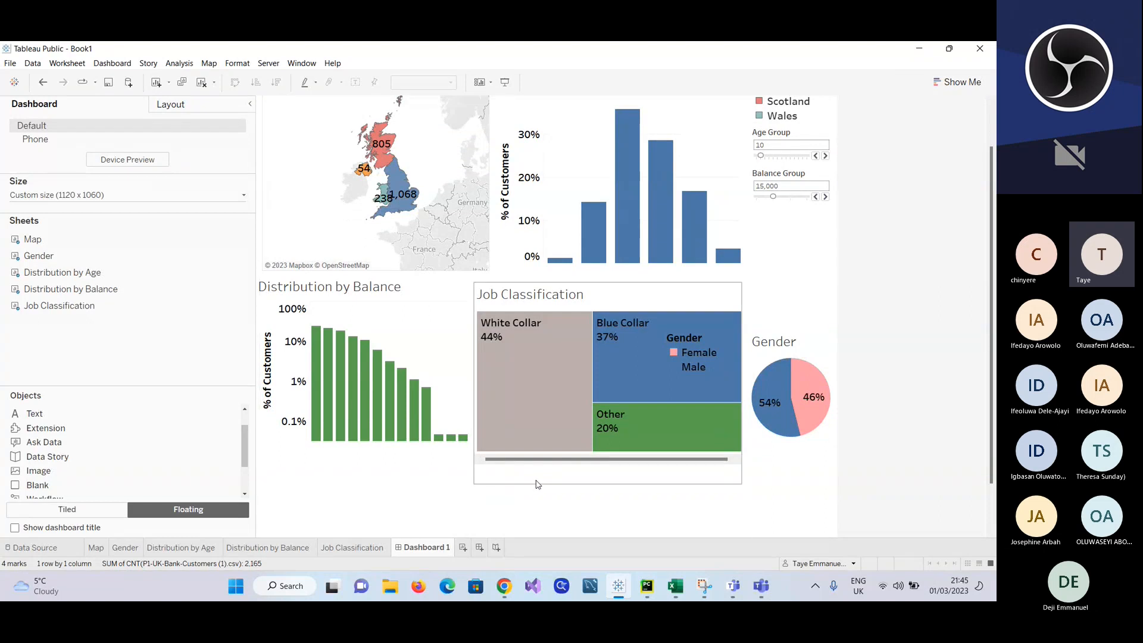
left_click(602, 457)
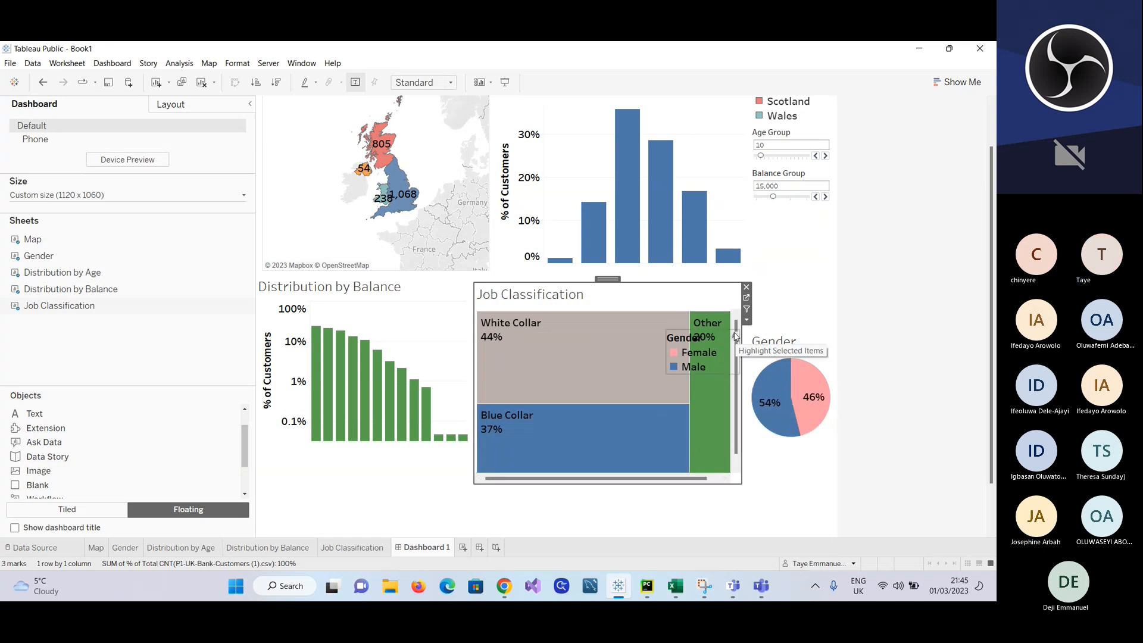
left_click(729, 342)
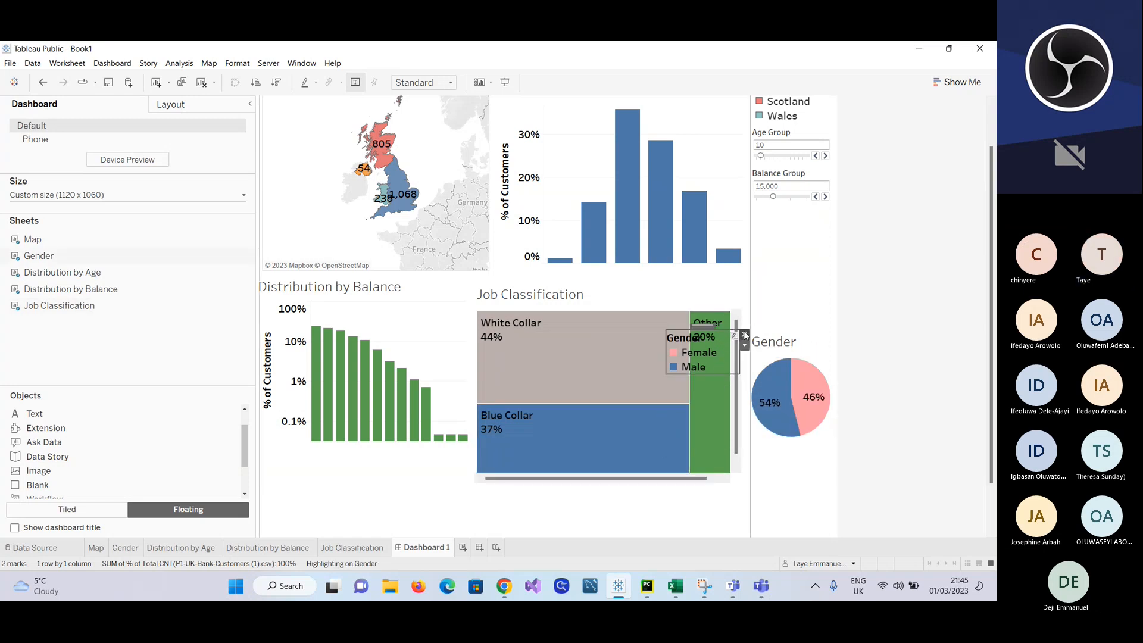
left_click(745, 334)
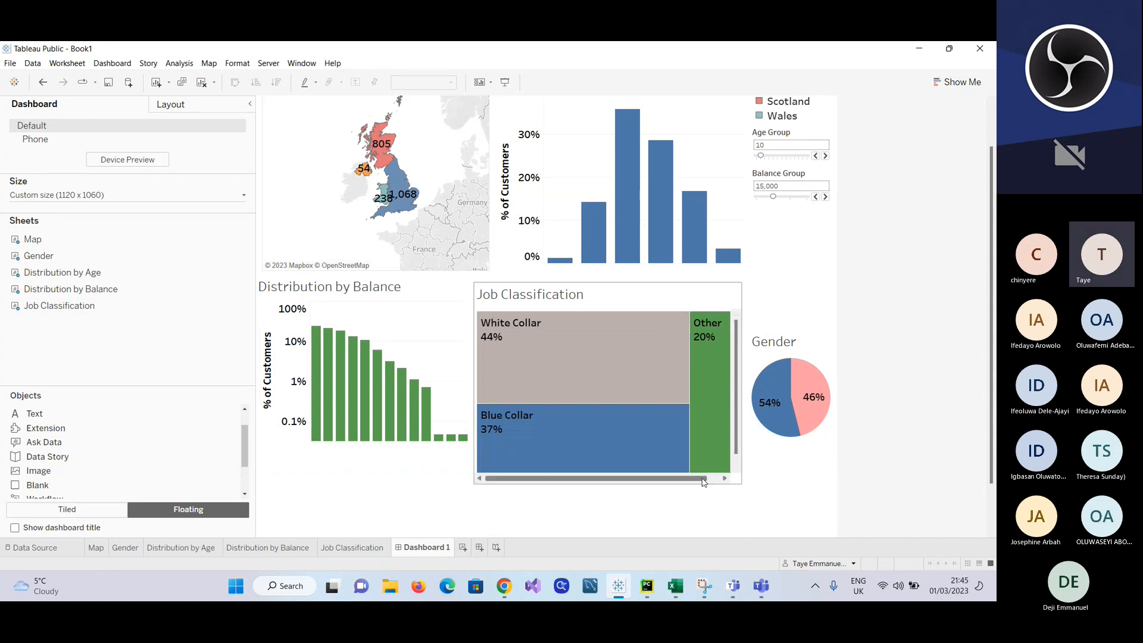
Step: Pull the Job Classification frame's left edge slightly inward to leave a small gap beside Distribution by Balance
left_click(736, 420)
scroll(736, 418, "down", 1)
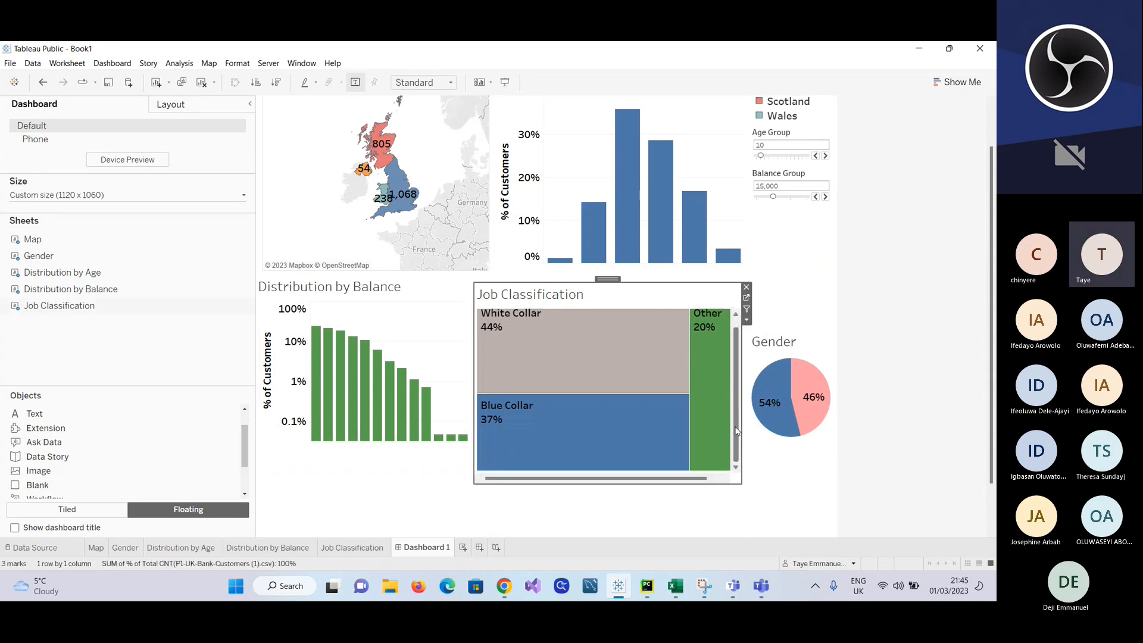
scroll(790, 340, "up", 2)
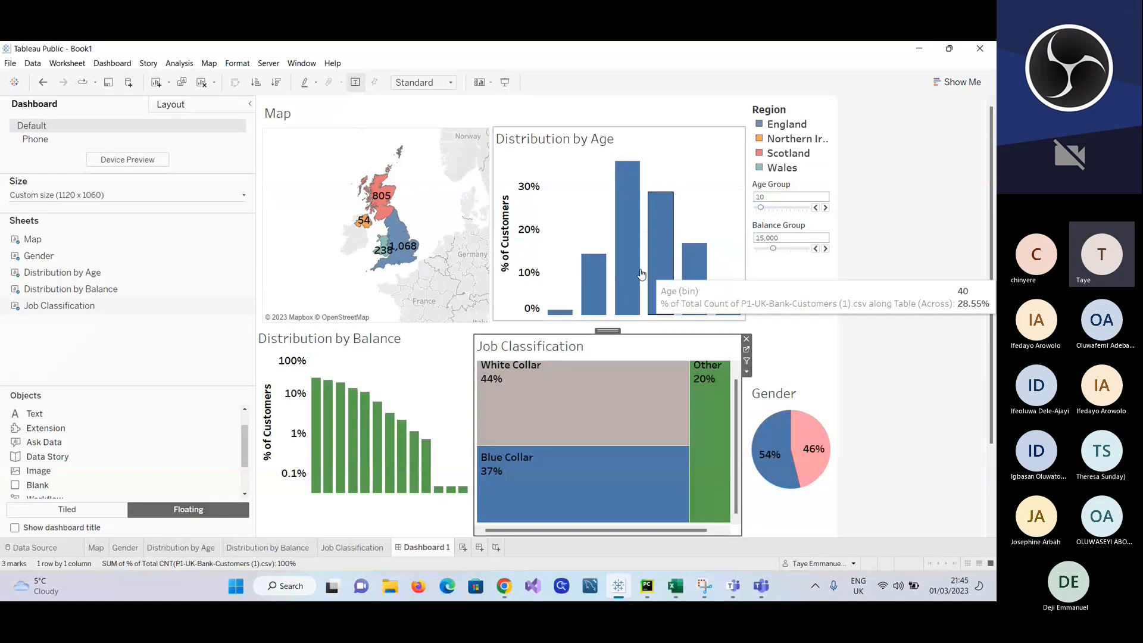
left_click(947, 317)
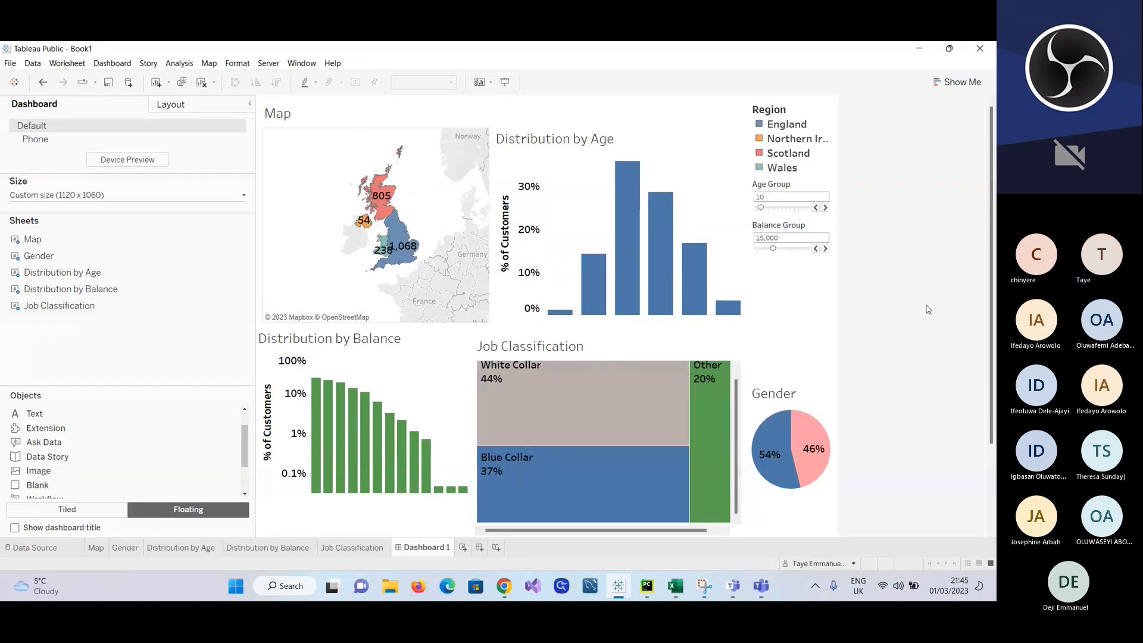
left_click(602, 359)
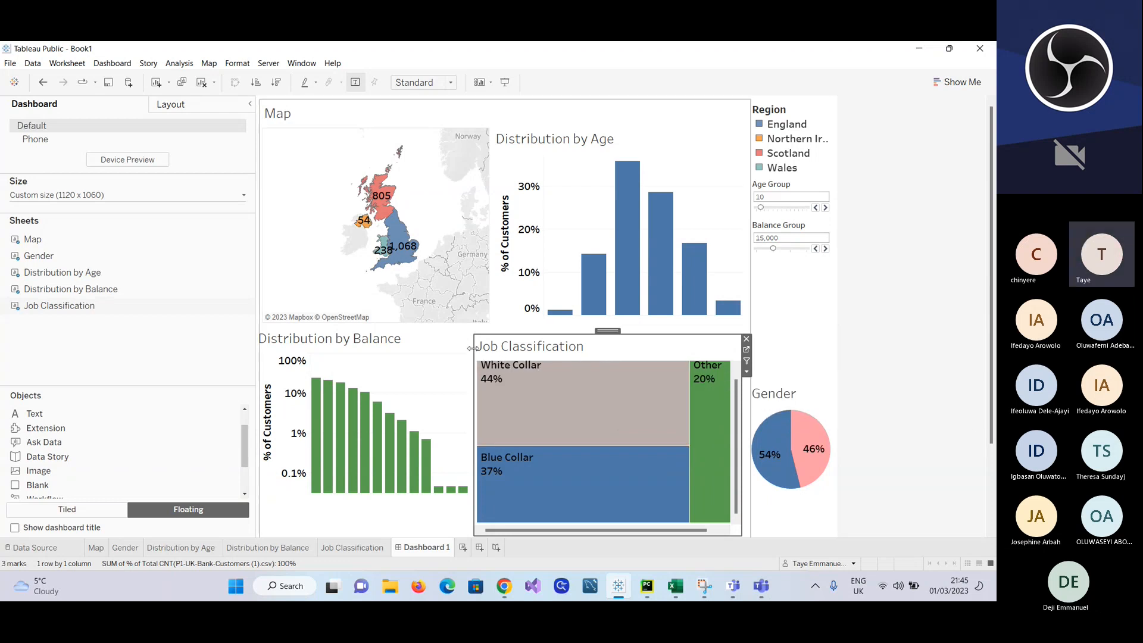
left_click_drag(473, 349, 479, 349)
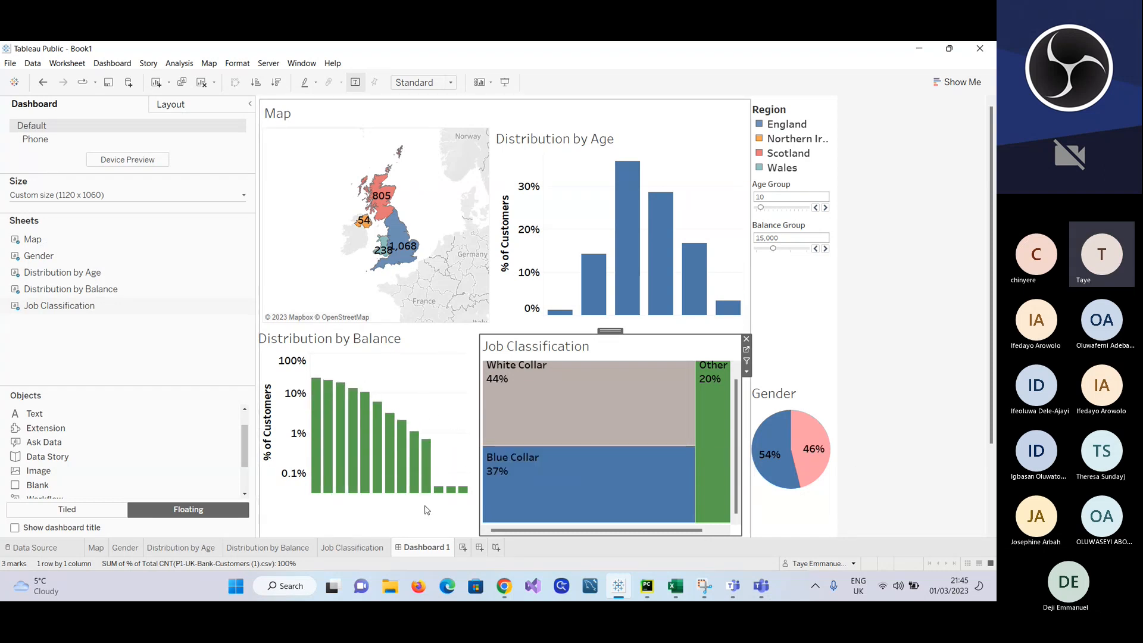
Step: Extend the Distribution by Balance frame's bottom edge to line up with Job Classification and clear the bar selection
scroll(437, 479, "down", 1)
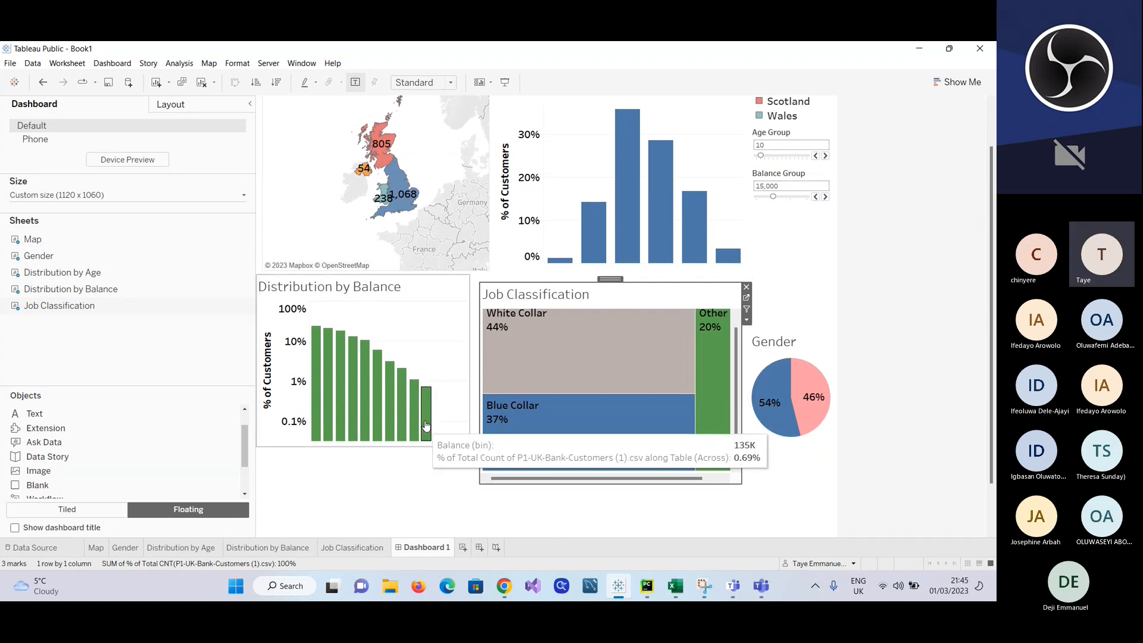
left_click(416, 444)
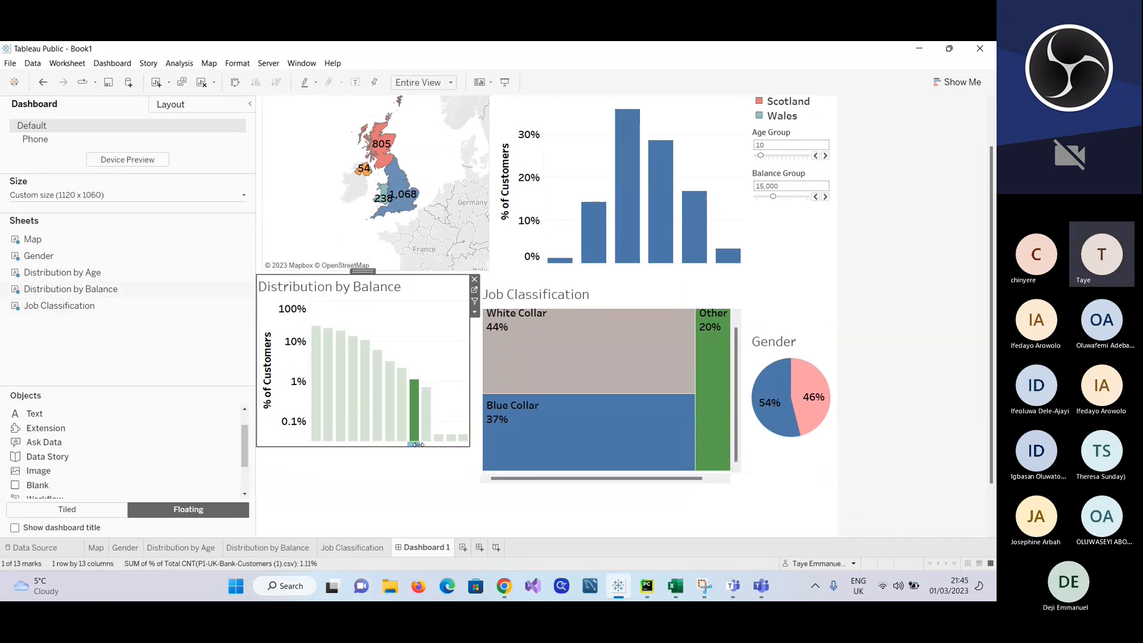
left_click_drag(418, 445, 420, 488)
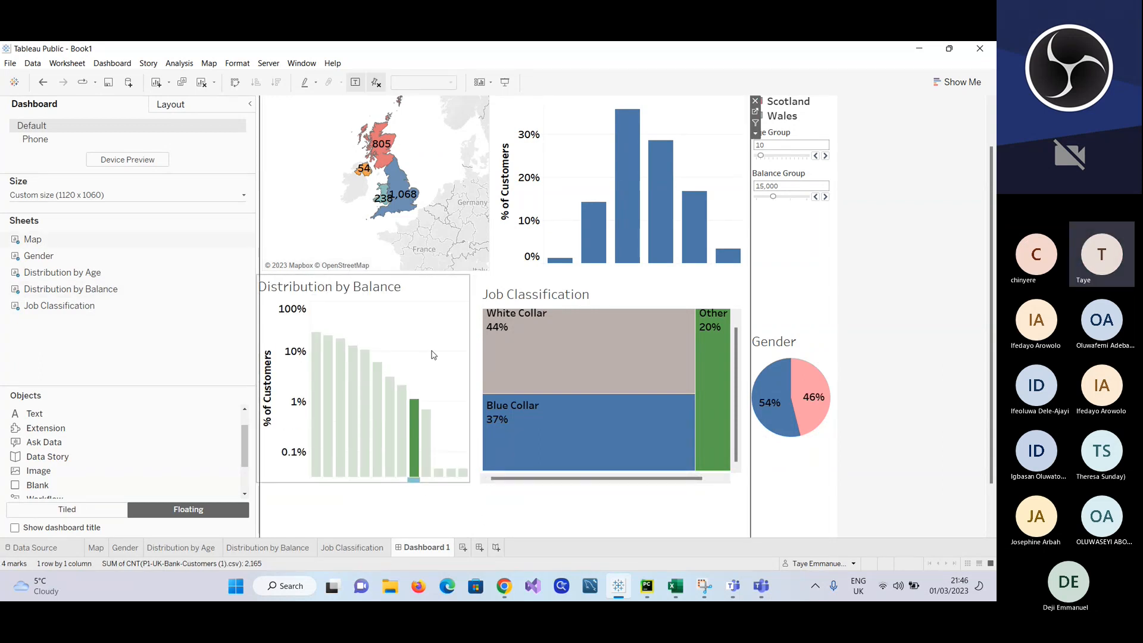
left_click(420, 326)
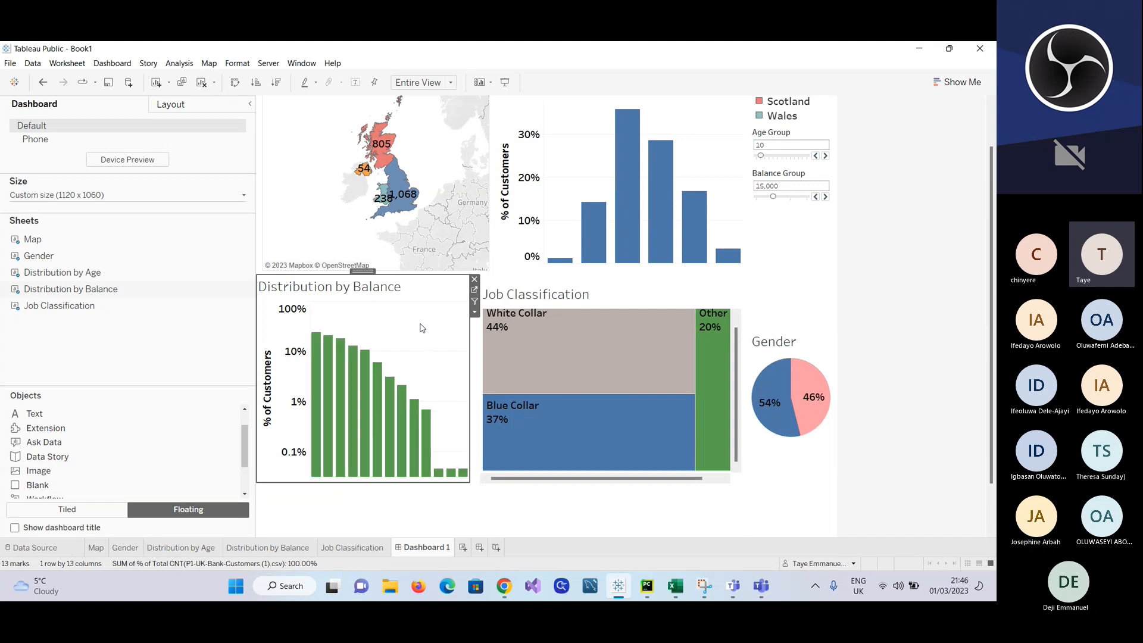
Step: Raise the top edge of the Gender frame so the pie chart sits higher beside Job Classification
mouse_move(809, 426)
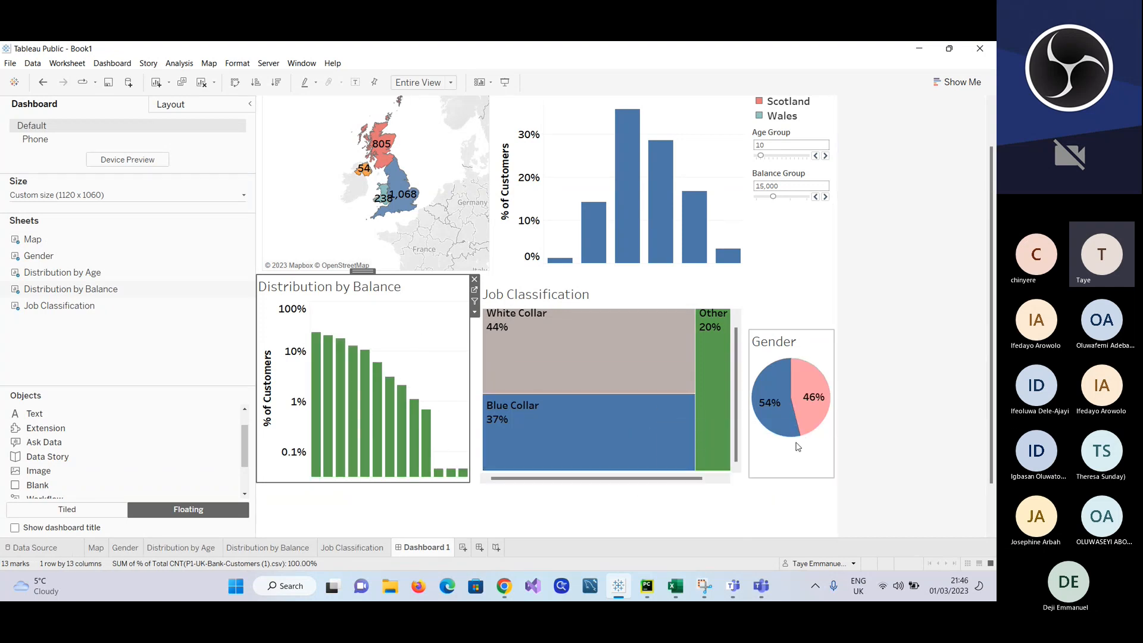
left_click(808, 360)
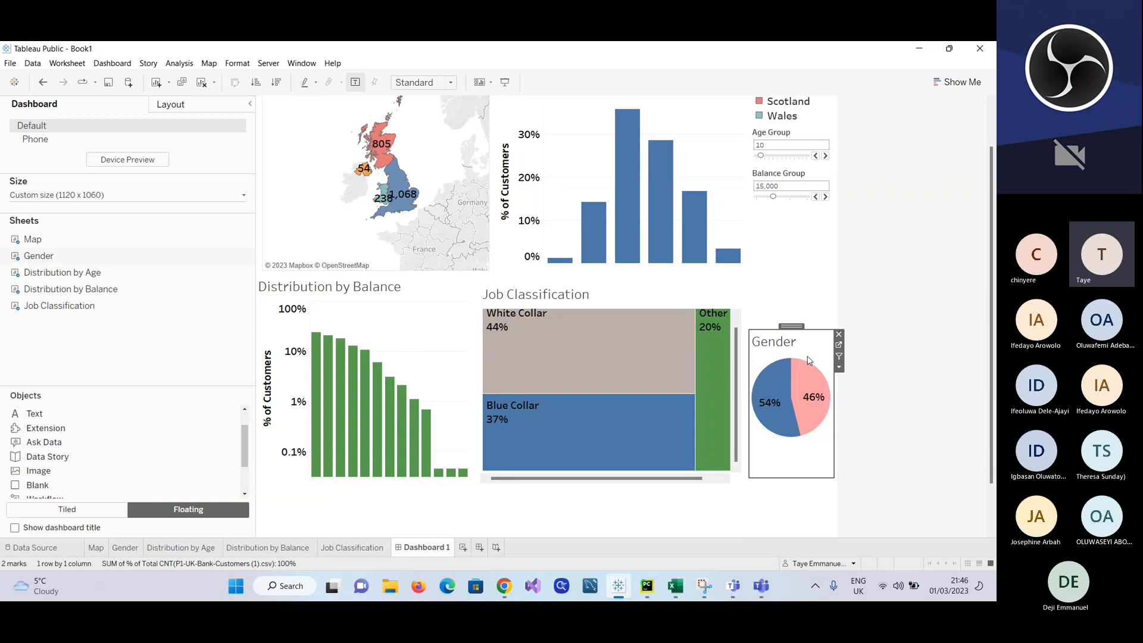
left_click_drag(813, 336, 807, 309)
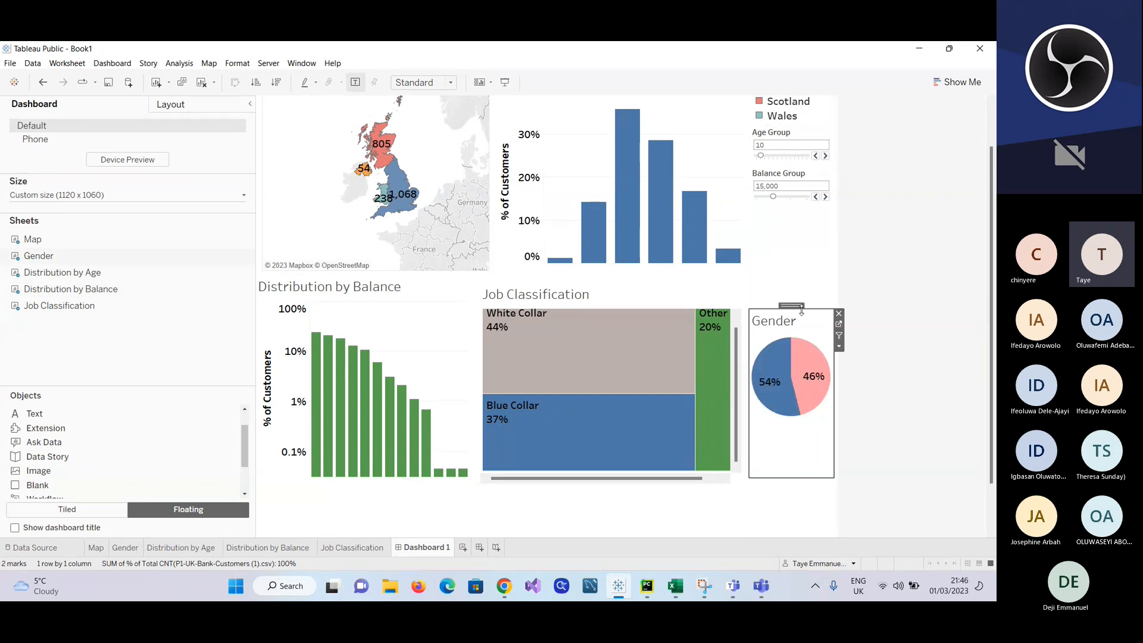
left_click(917, 375)
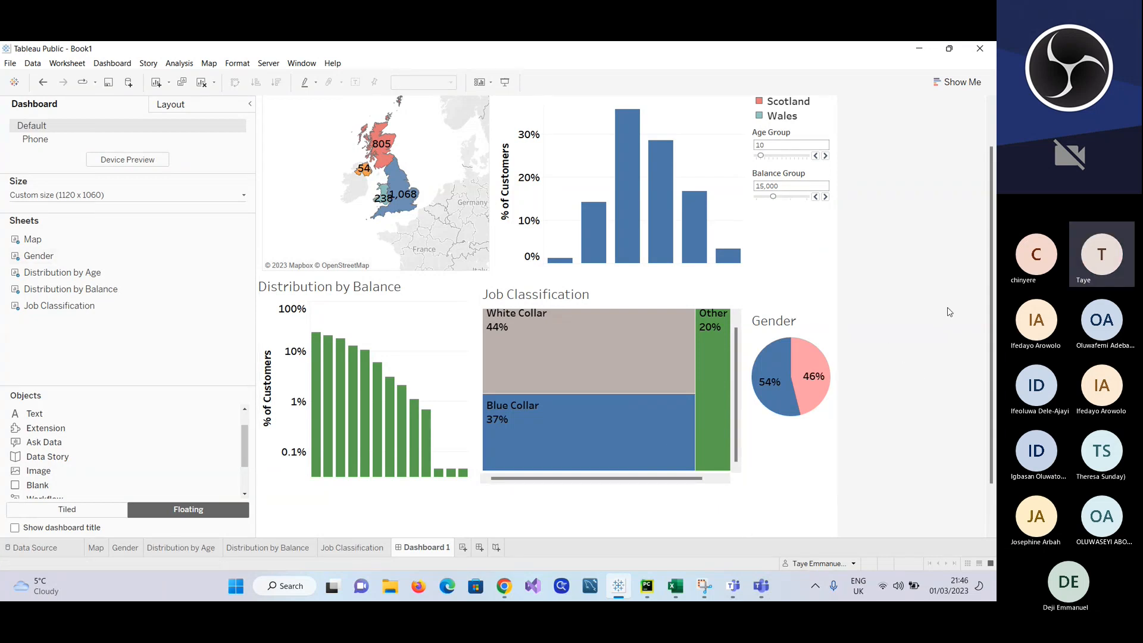
scroll(826, 281, "up", 2)
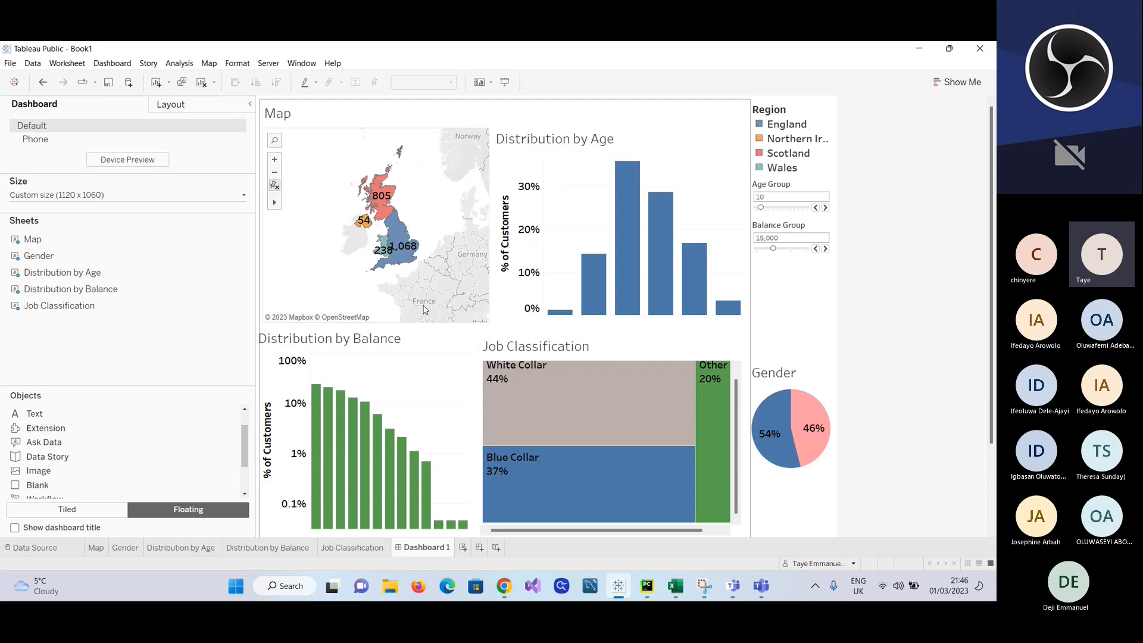
scroll(477, 322, "down", 1)
scroll(499, 327, "up", 1)
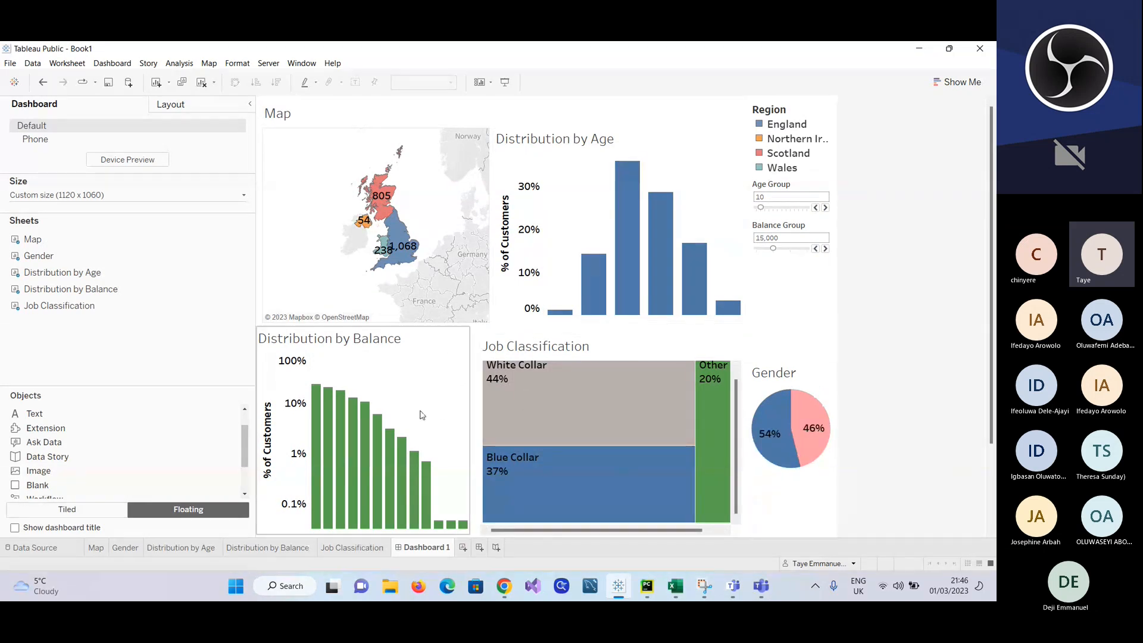
mouse_move(415, 254)
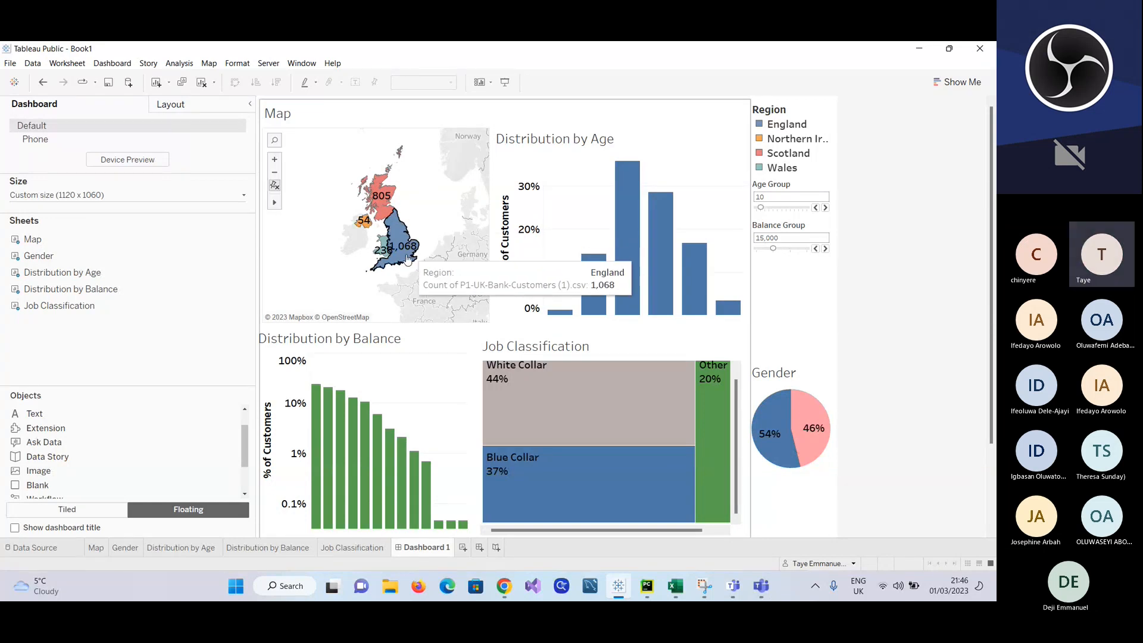
mouse_move(364, 461)
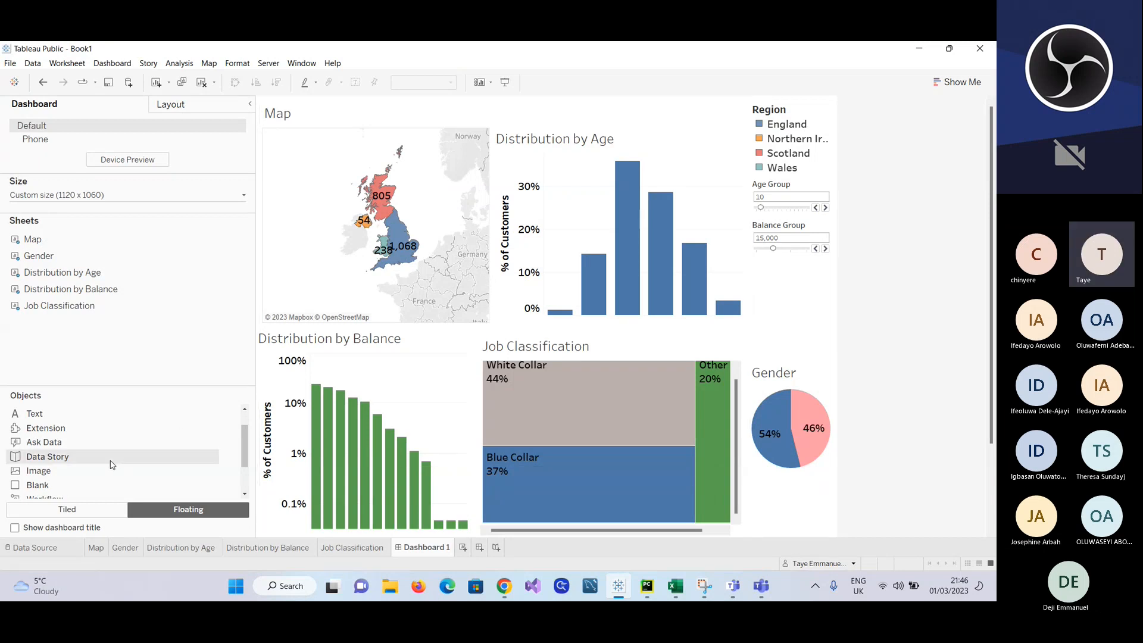
left_click(76, 510)
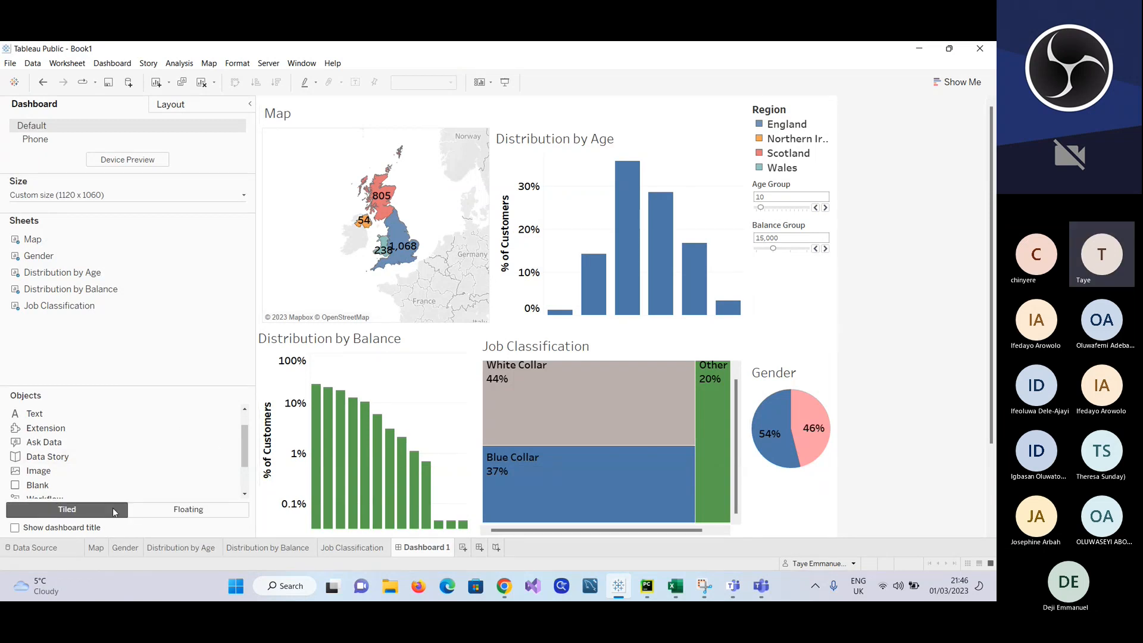
left_click(154, 505)
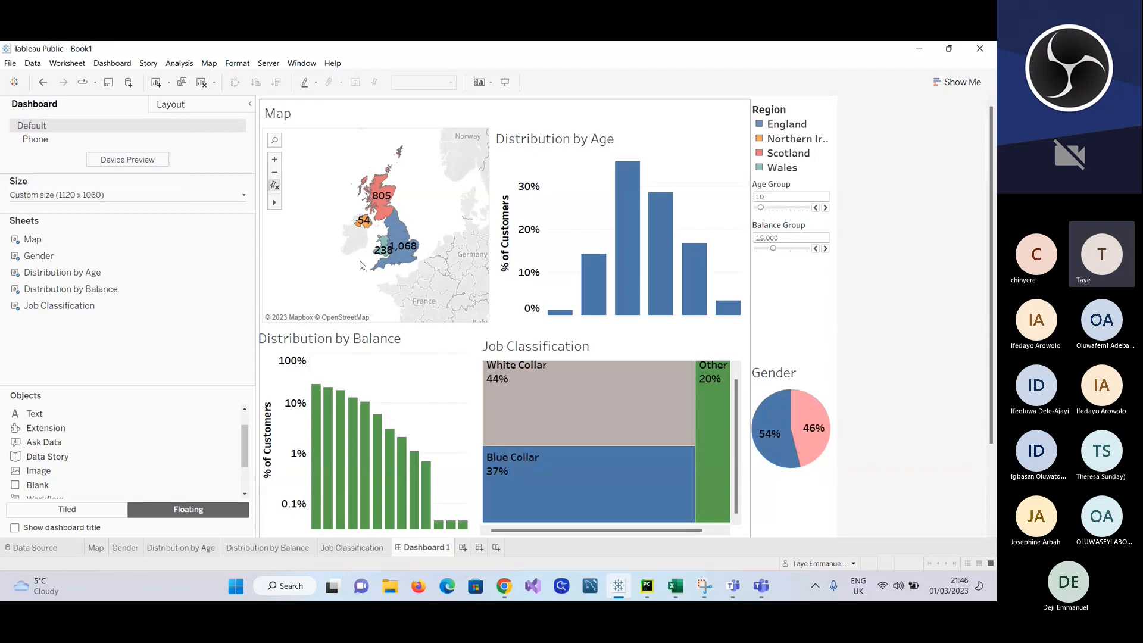
Step: Narrow and shorten the Distribution by Balance chart on its own worksheet and return to Dashboard 1
left_click(95, 548)
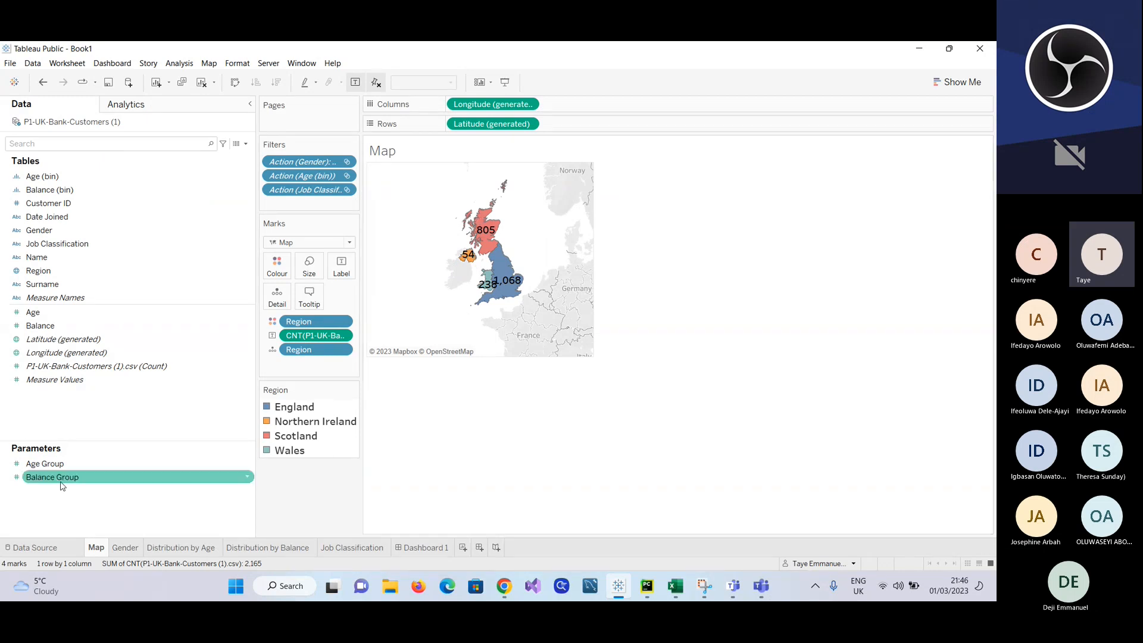
left_click(124, 549)
left_click(181, 548)
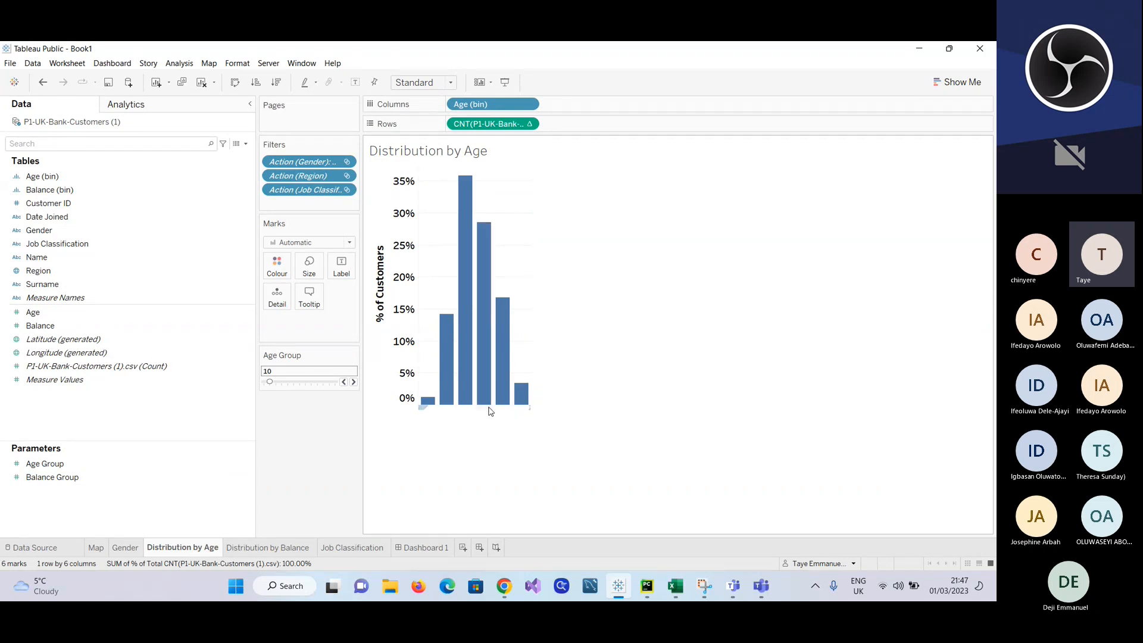
left_click(250, 548)
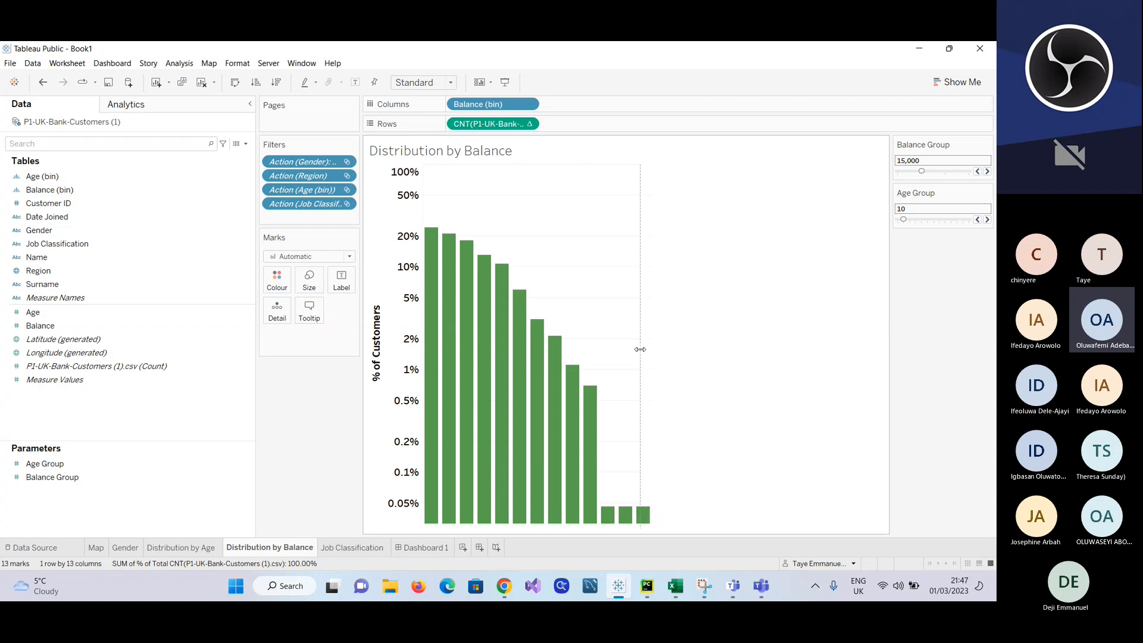
left_click_drag(651, 354, 636, 354)
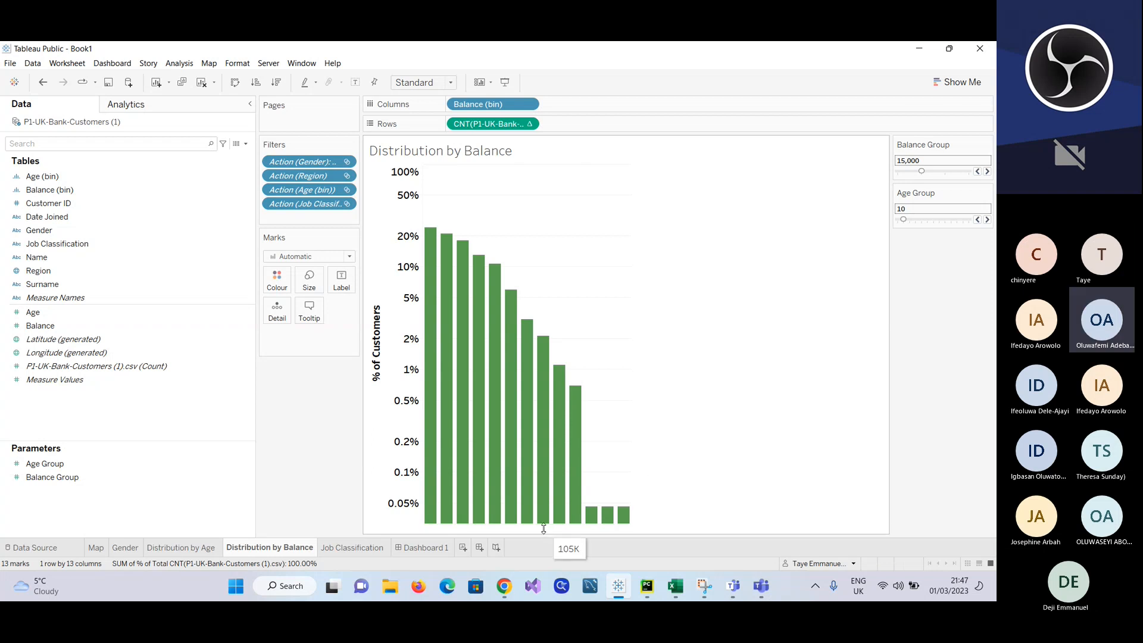
left_click_drag(544, 528, 555, 437)
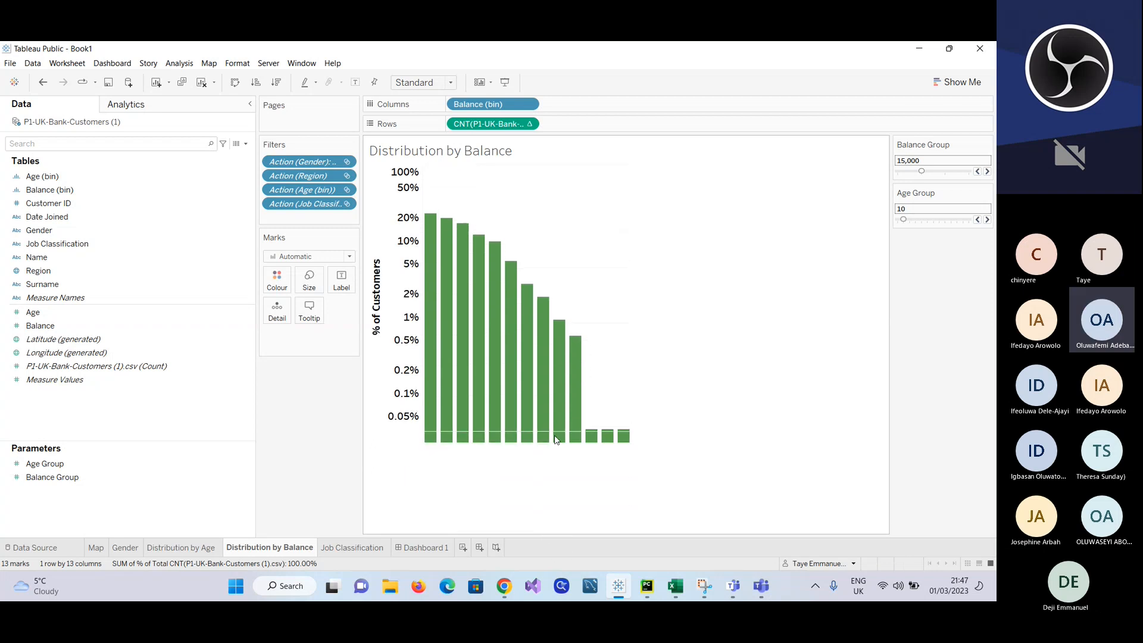
left_click(438, 547)
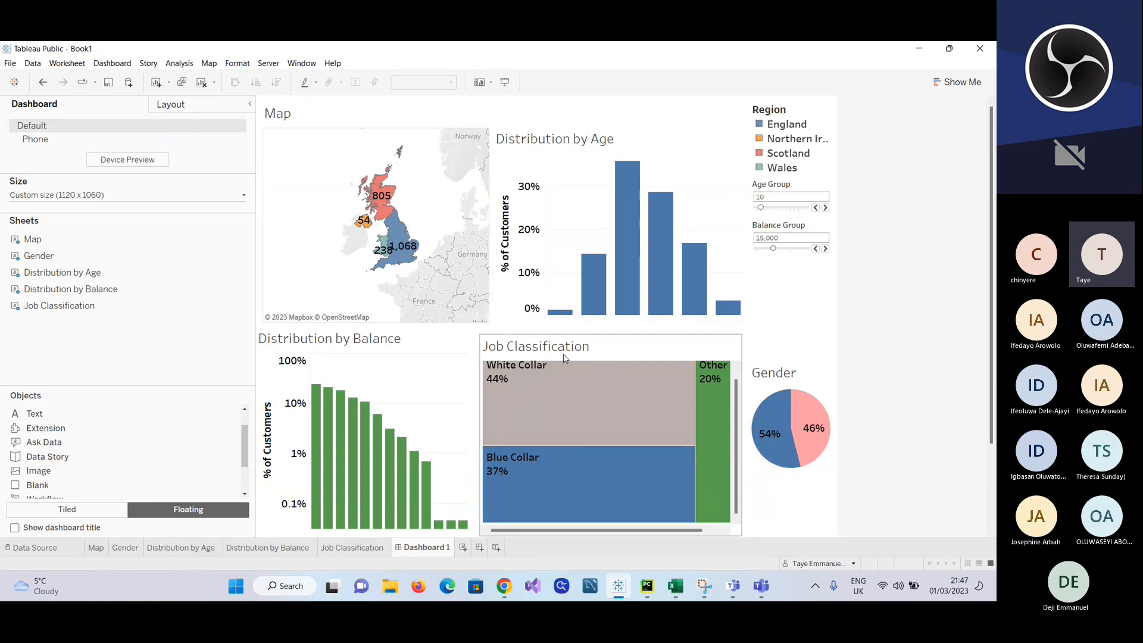
Step: Try a wider Age Group bin size of 20 on the dashboard and settle on 5
scroll(563, 355, "down", 2)
scroll(564, 355, "up", 3)
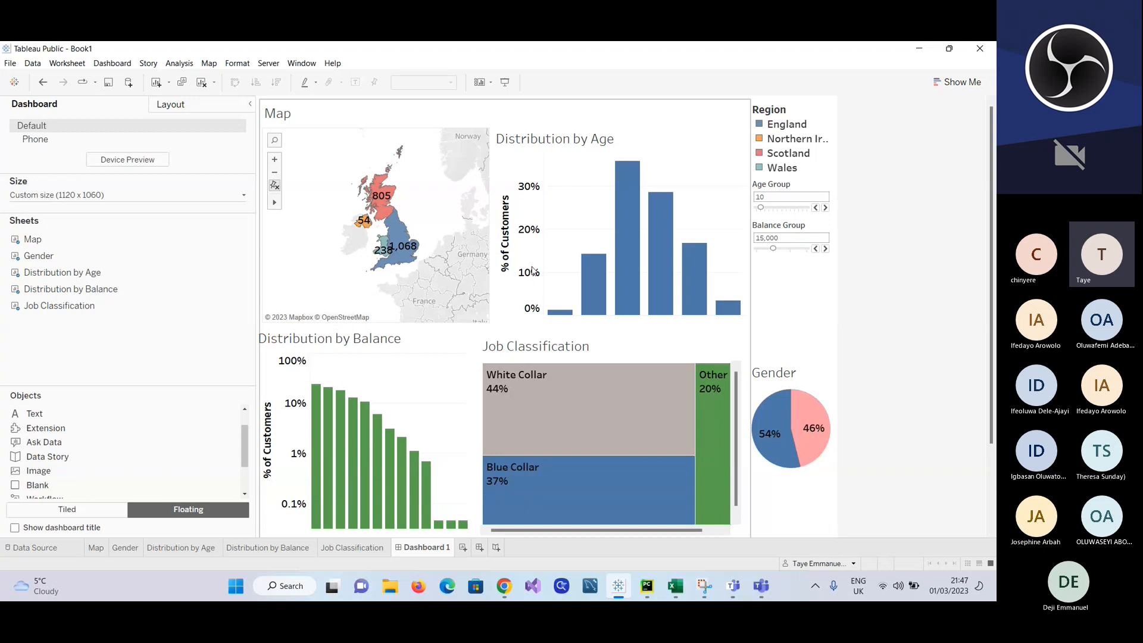
left_click(825, 208)
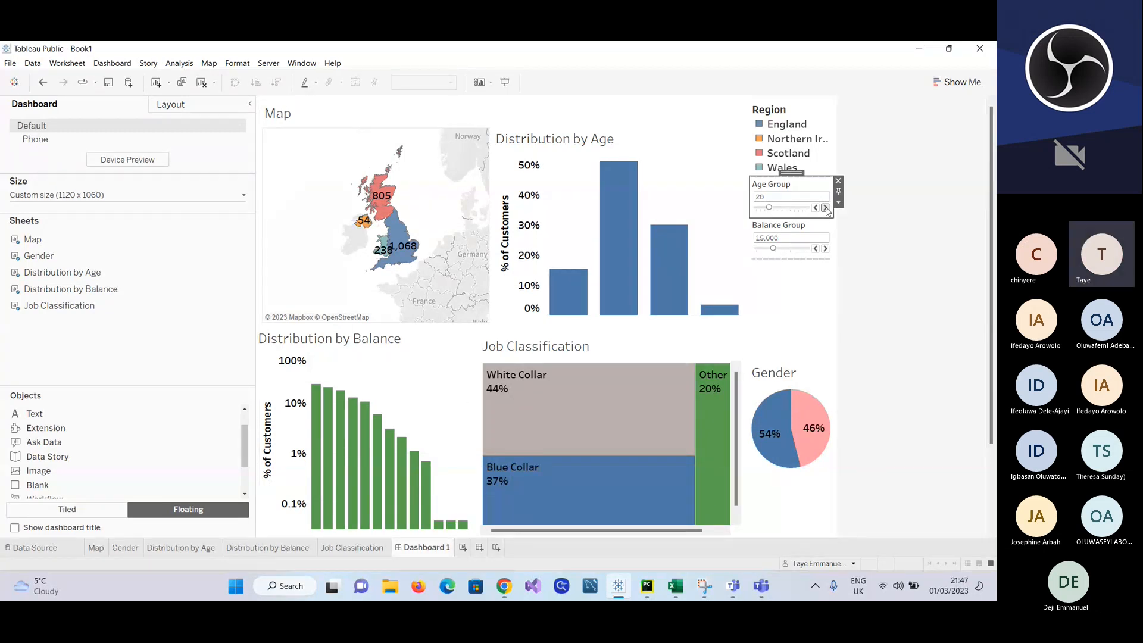
left_click(815, 207)
left_click(815, 207)
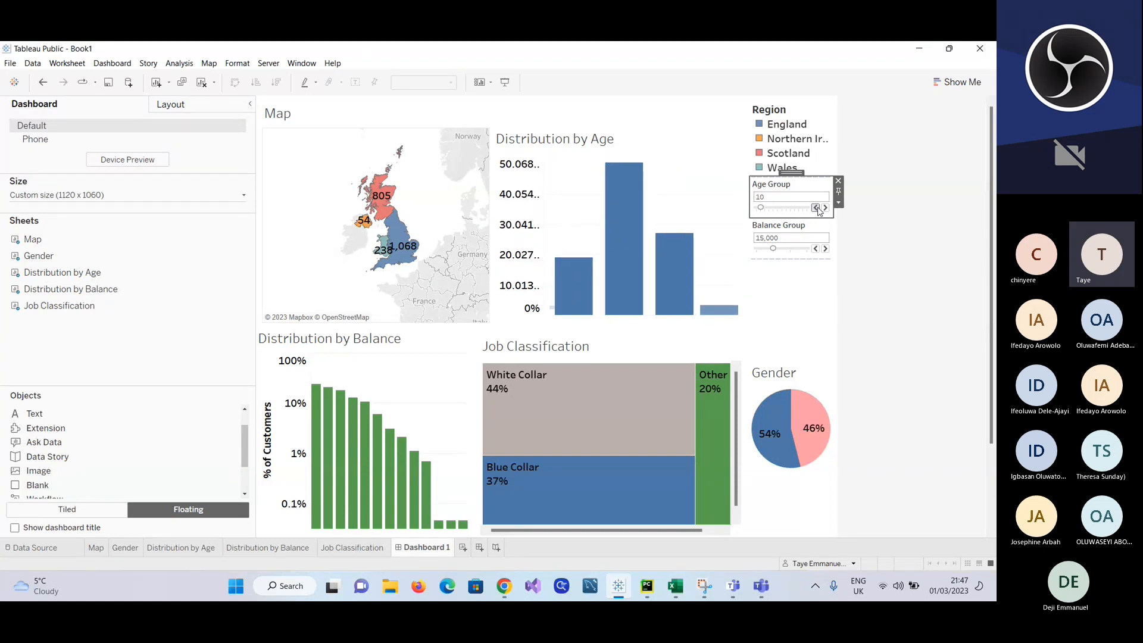
left_click(815, 207)
Step: Raise the Balance Group bin size to 25,000 to test it and then bring it down to 10,000
left_click(825, 249)
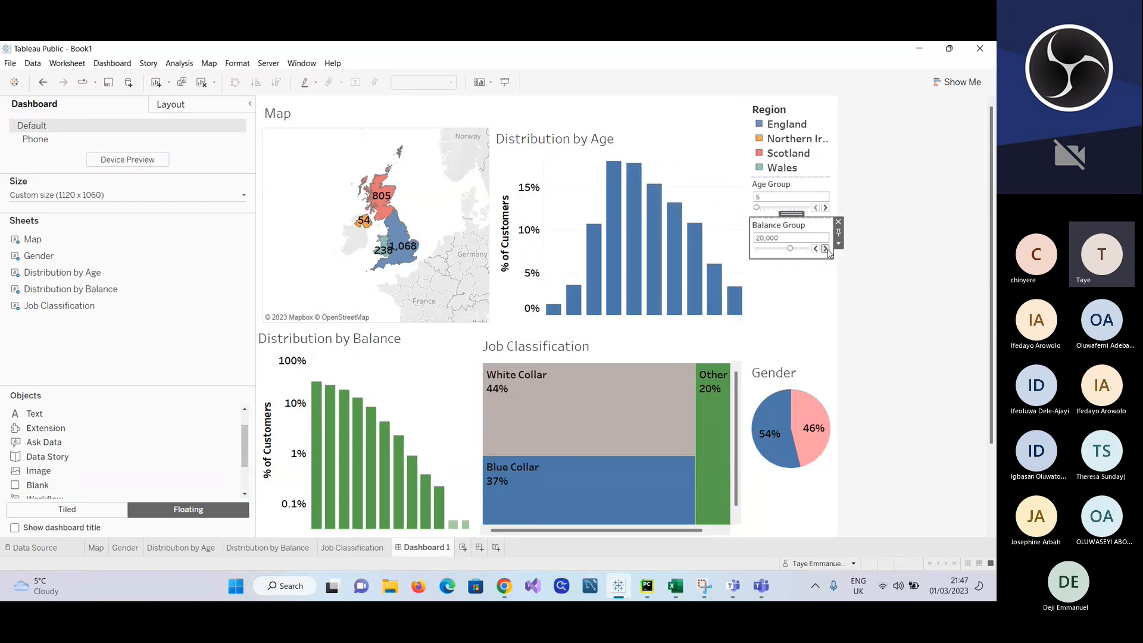
left_click(825, 249)
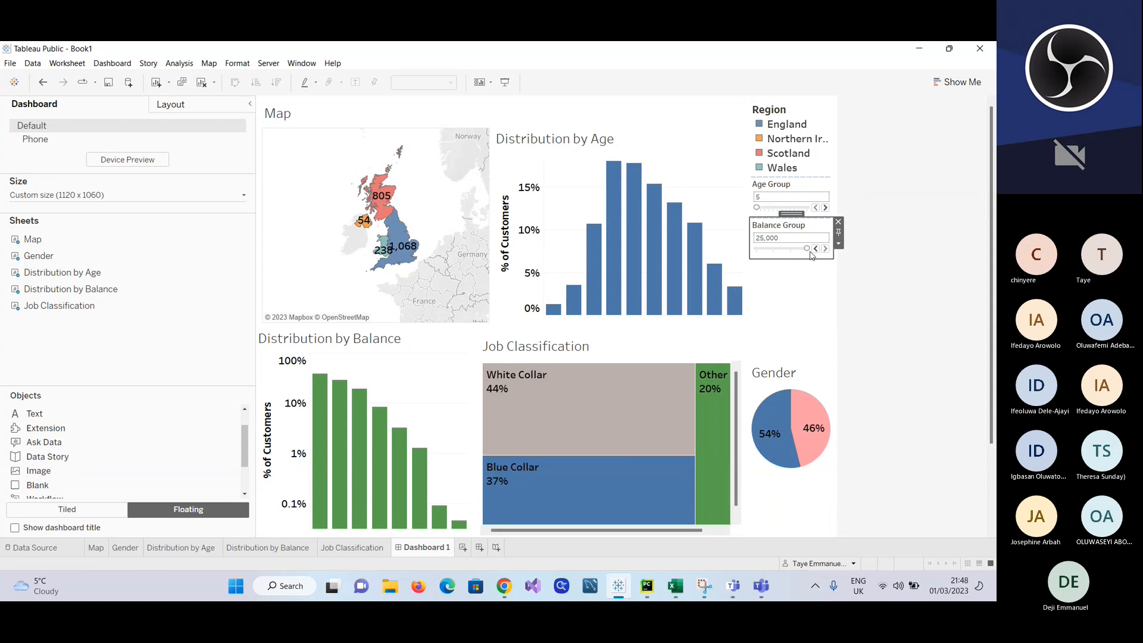
left_click(815, 249)
left_click(816, 249)
left_click(816, 248)
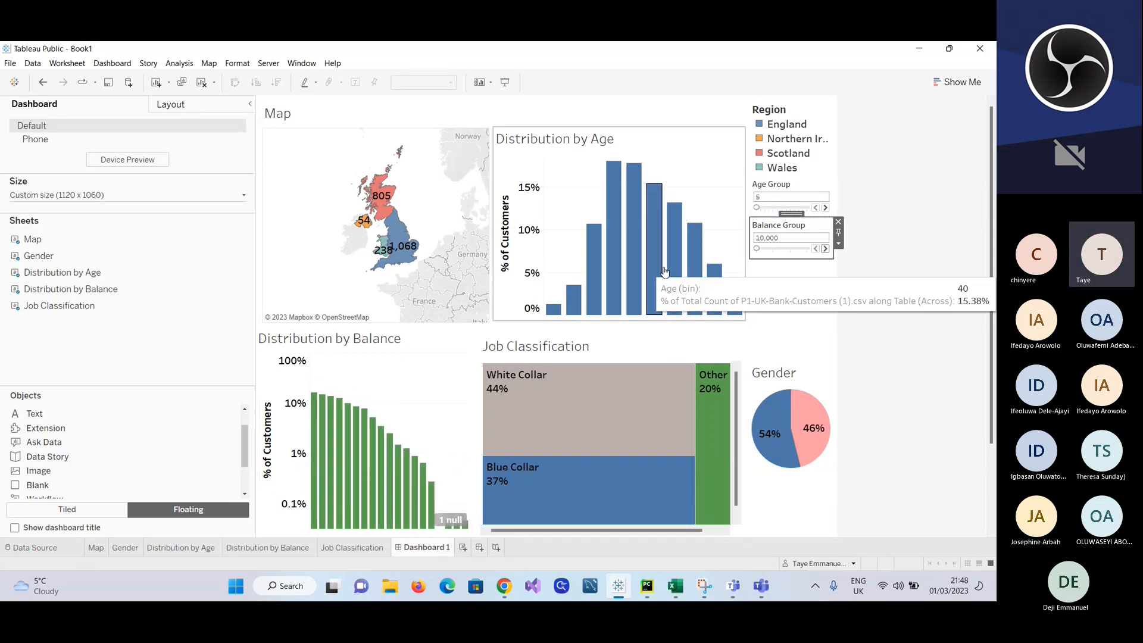
Step: Select England and Scotland on the Map in turn to check whether the other charts respond, and clear the selection
left_click(397, 245)
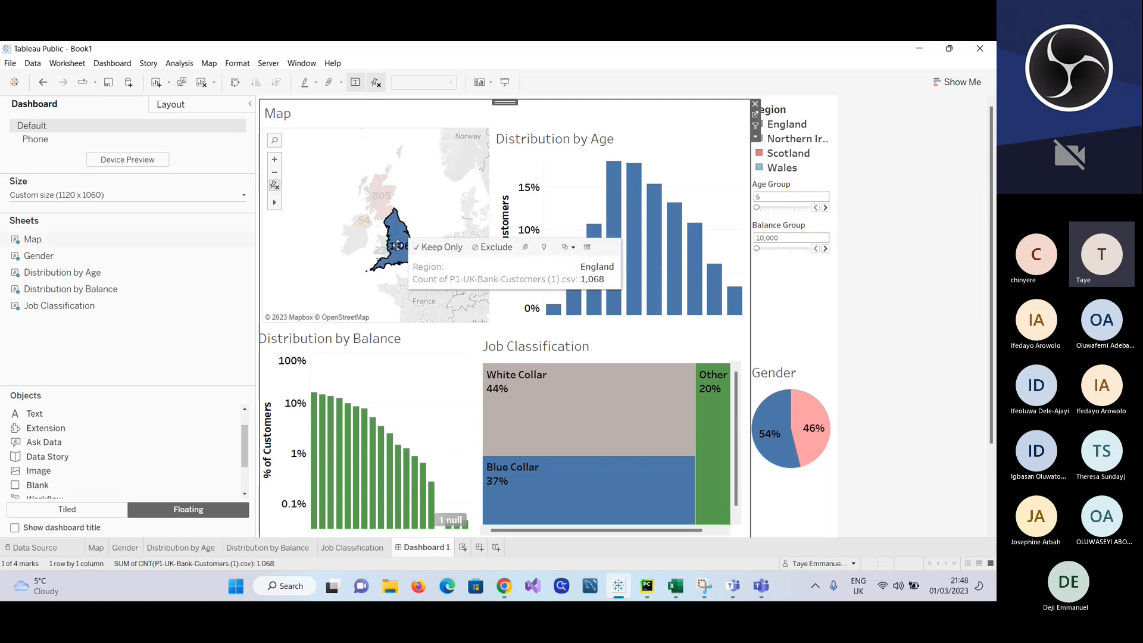
left_click(378, 203)
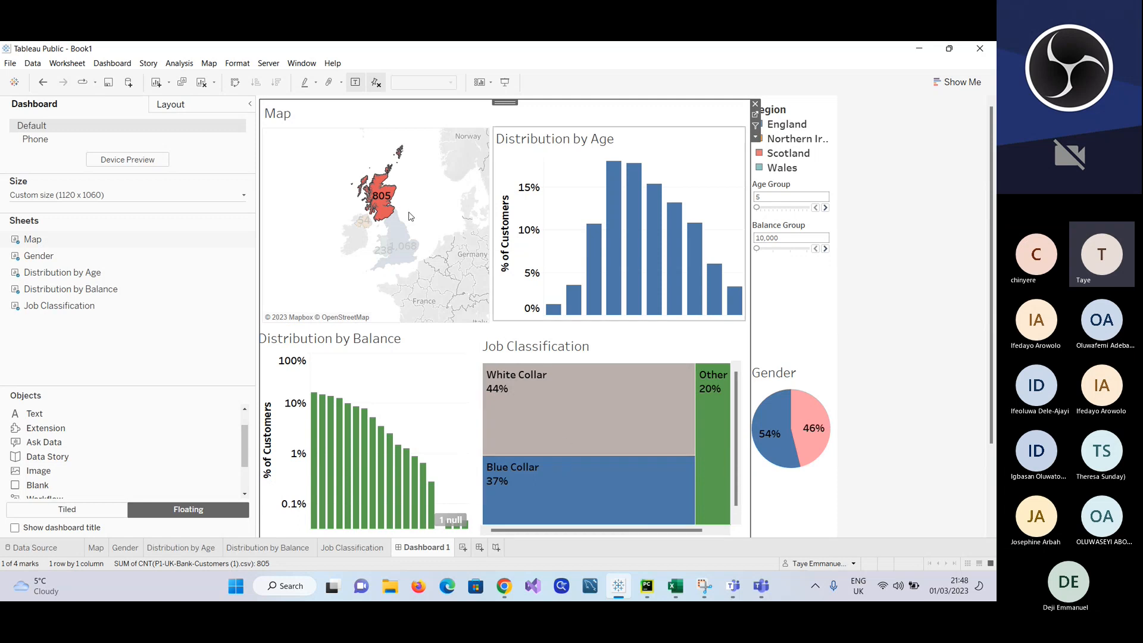
mouse_move(387, 189)
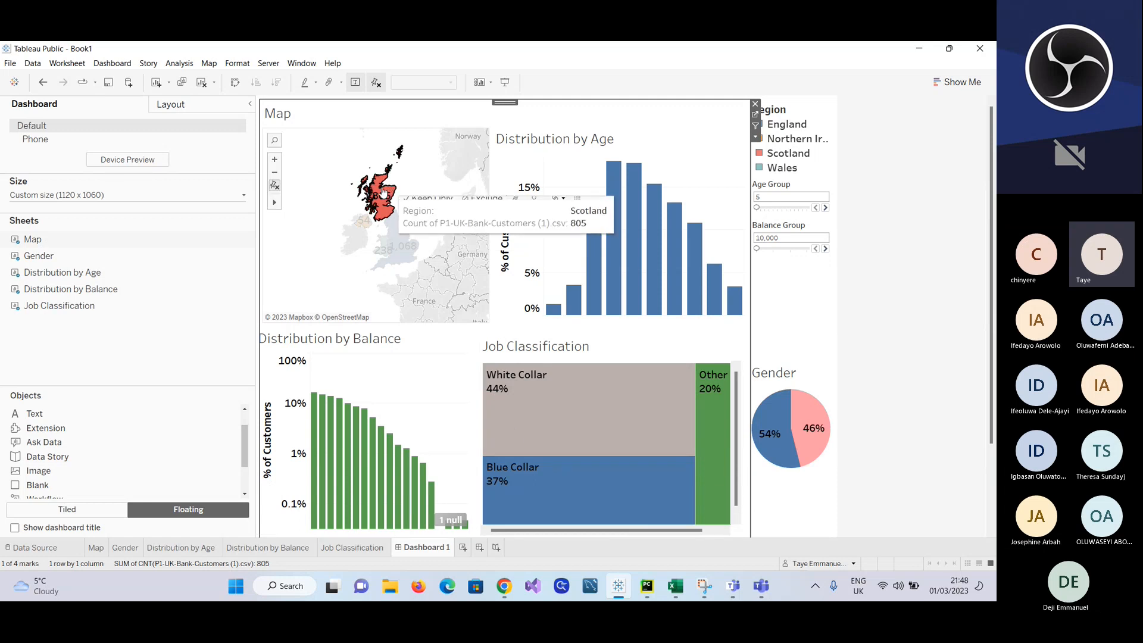
left_click(333, 143)
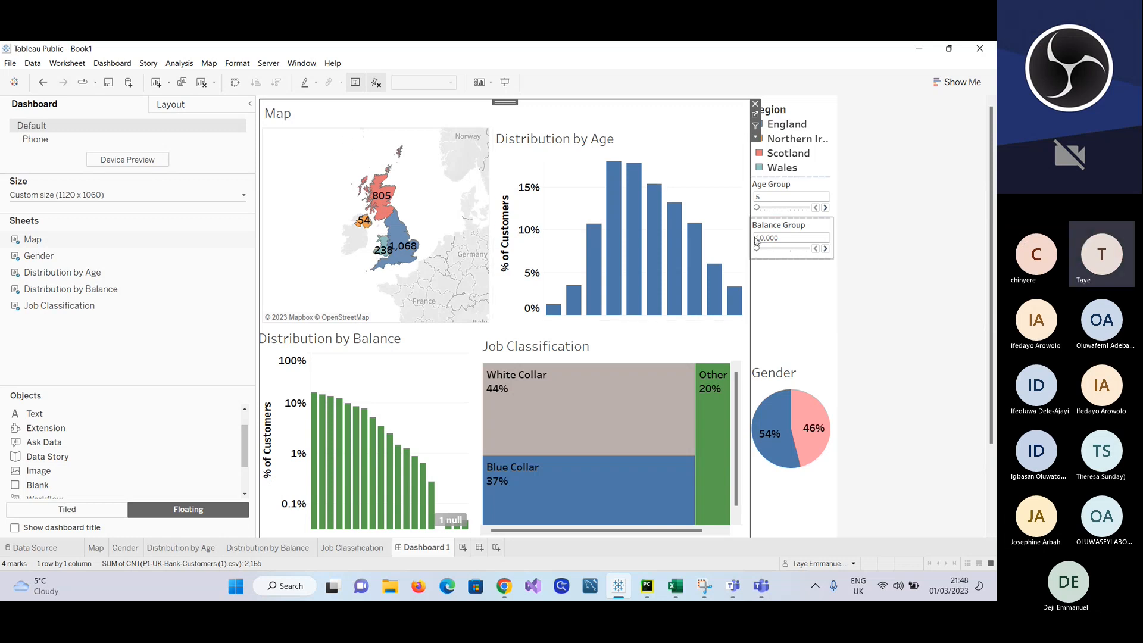
Step: Step the Balance Group through larger bin sizes to demonstrate its effect and return it to 10,000
left_click(827, 230)
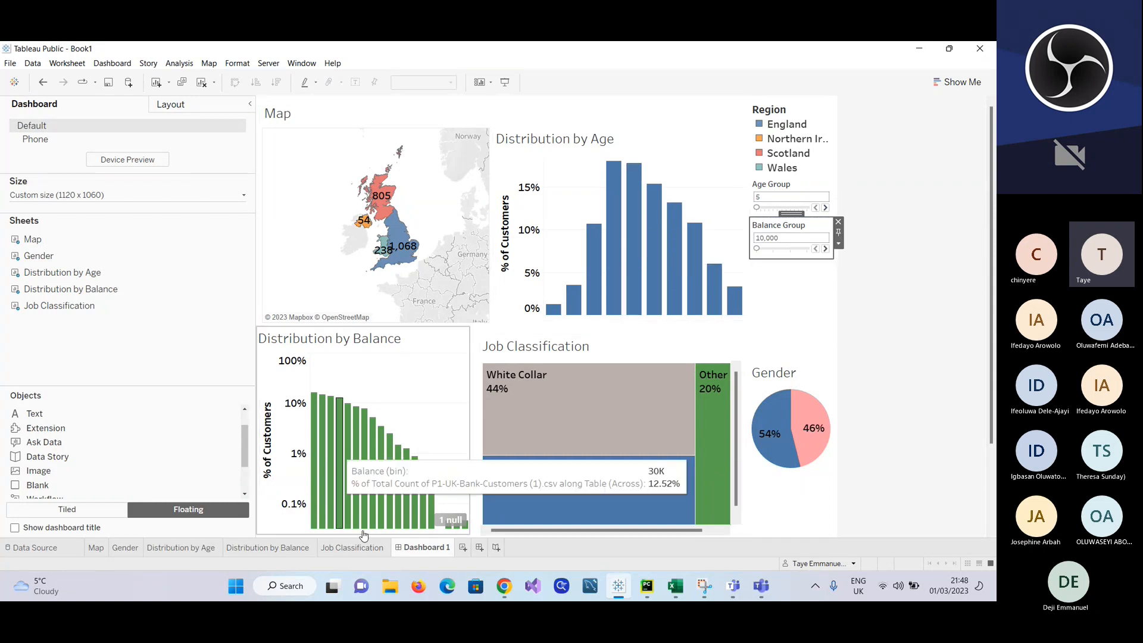
left_click(826, 250)
left_click(825, 250)
left_click(826, 250)
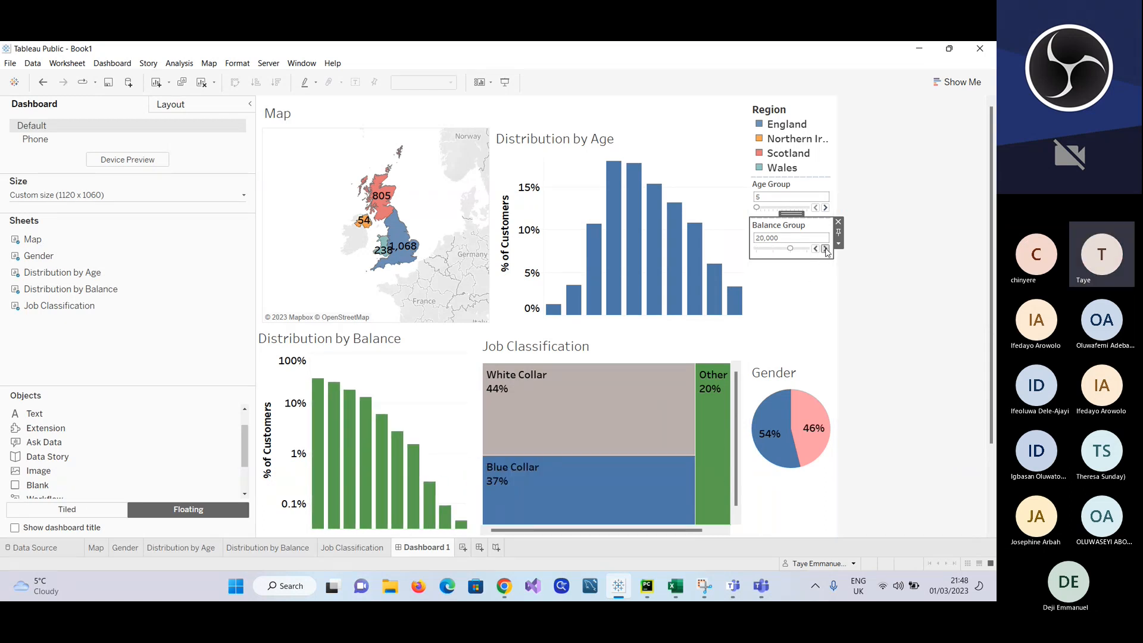
left_click(815, 249)
left_click(815, 248)
left_click(814, 249)
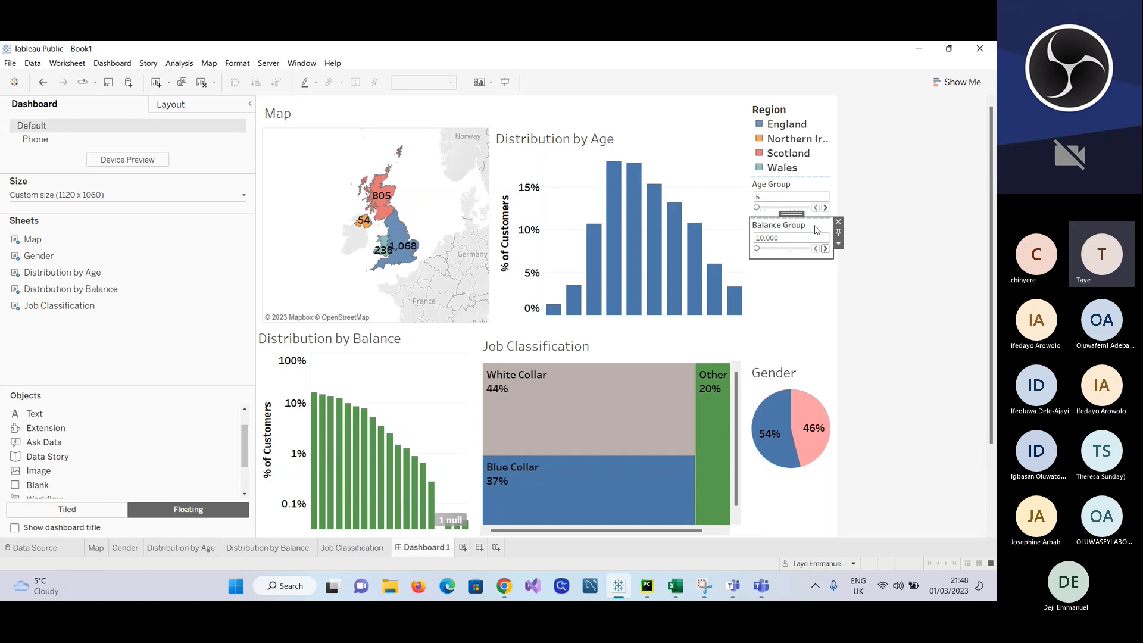
left_click(813, 274)
left_click(897, 257)
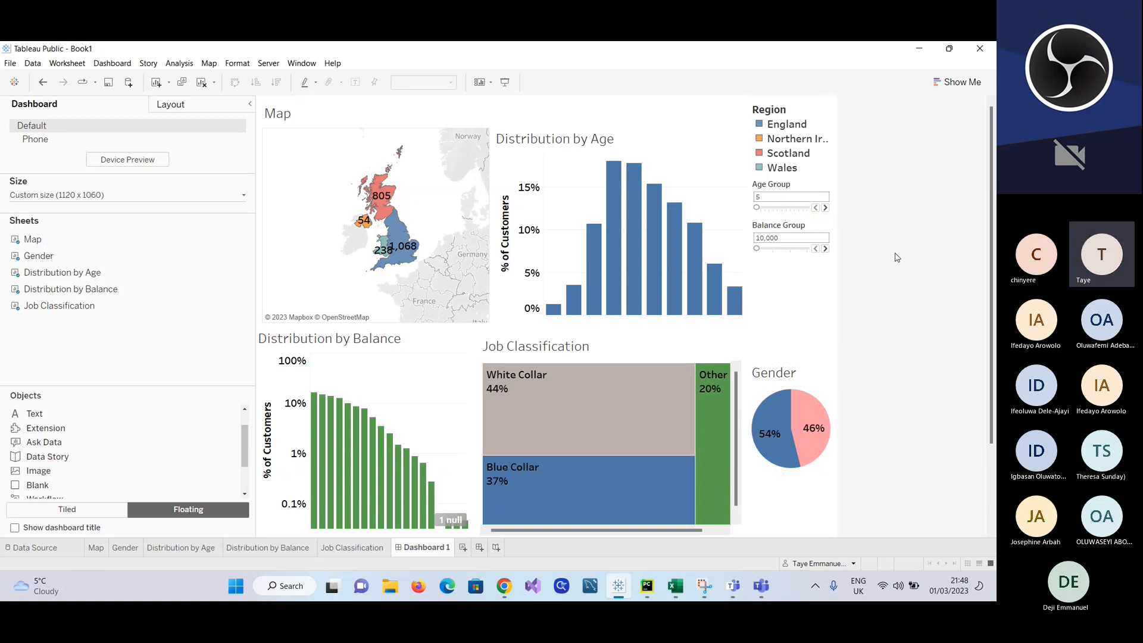
left_click(822, 233)
left_click(839, 244)
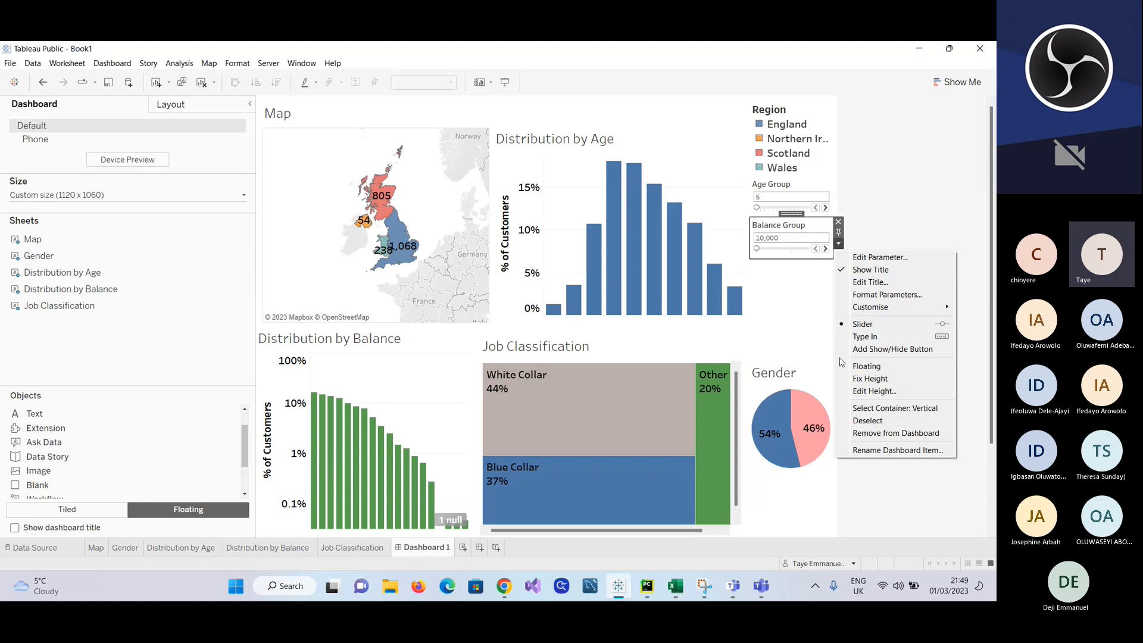
left_click(818, 302)
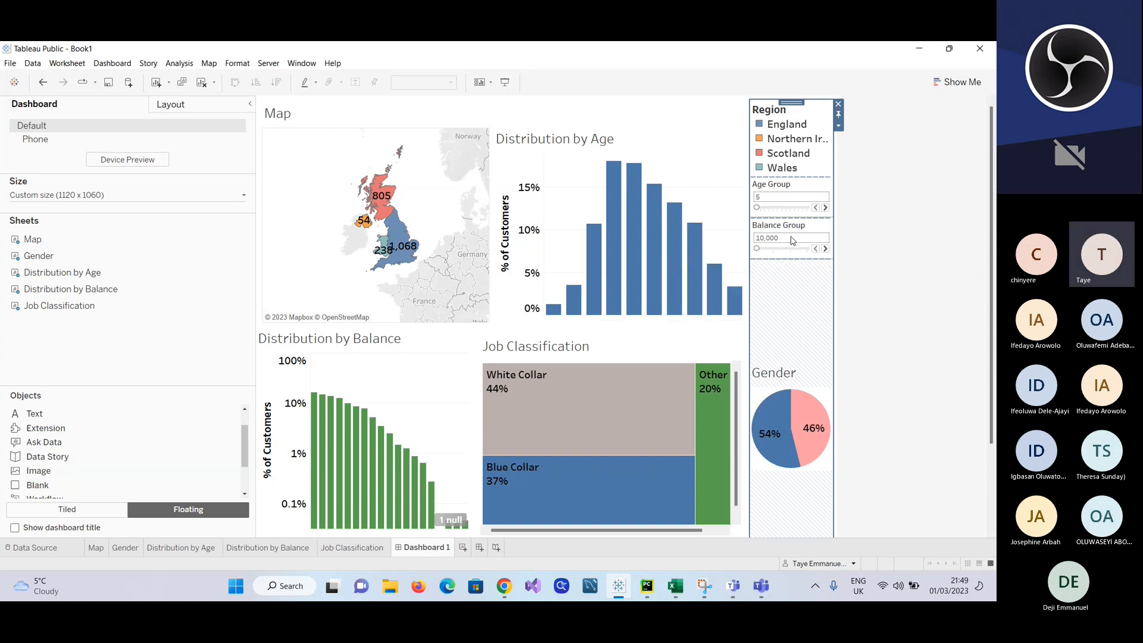
Step: Make the Distribution by Age chart act as a filter for the other dashboard charts
left_click(700, 168)
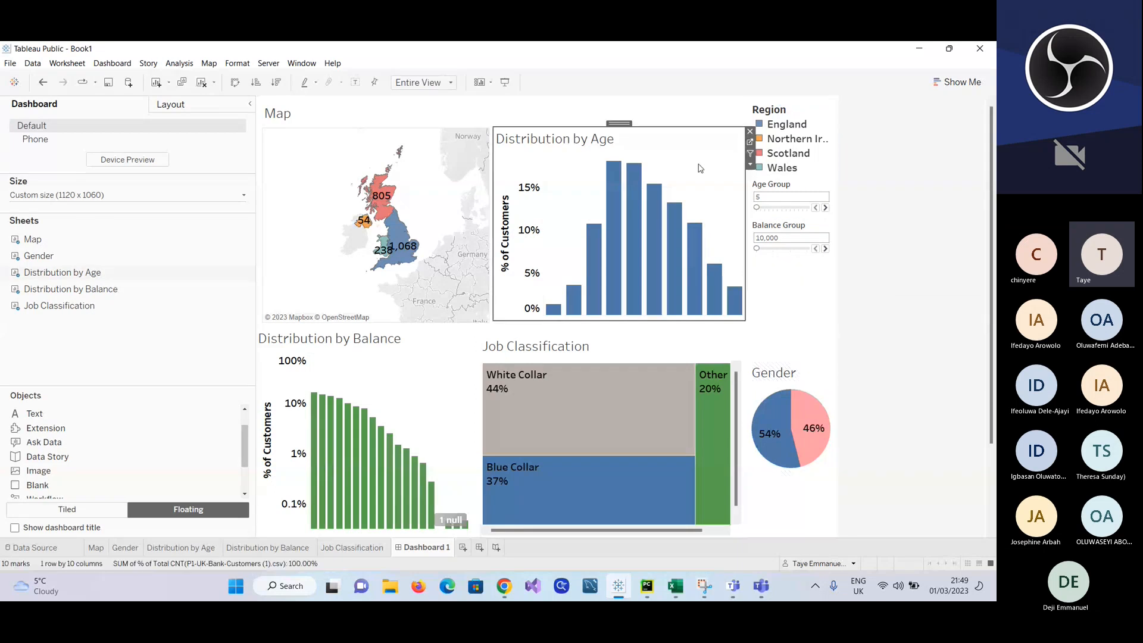
left_click(751, 165)
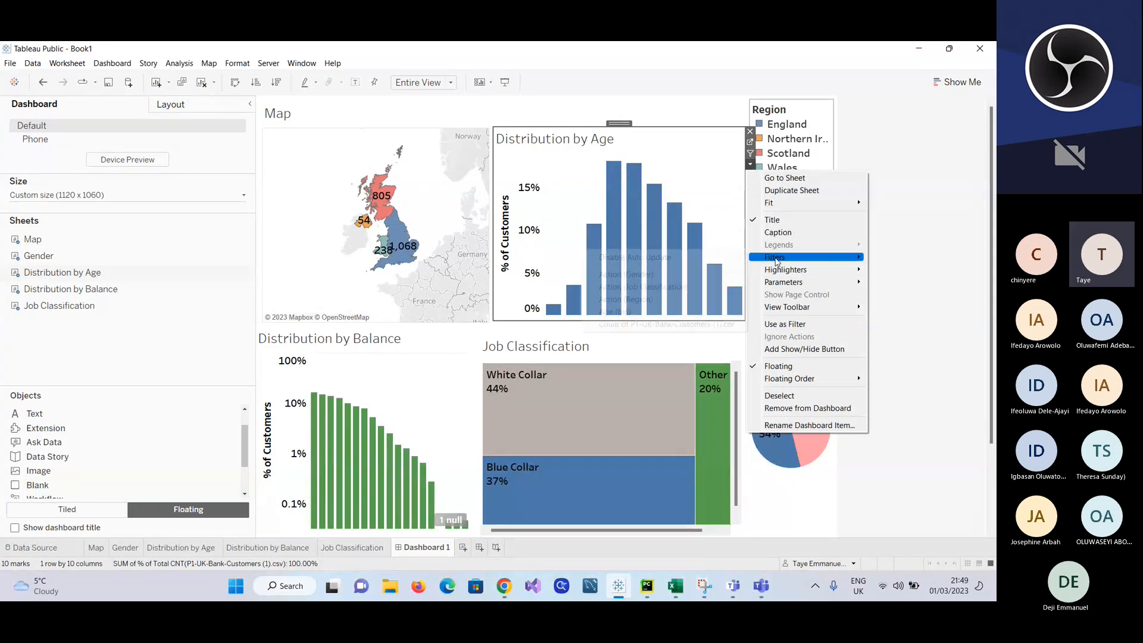
mouse_move(774, 261)
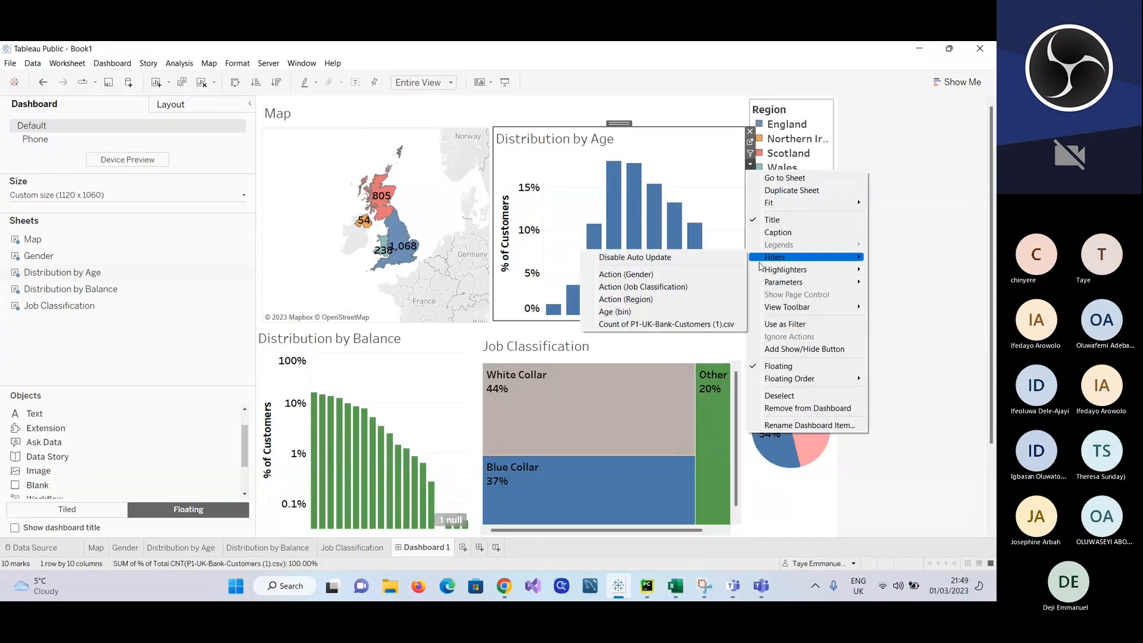
left_click(786, 325)
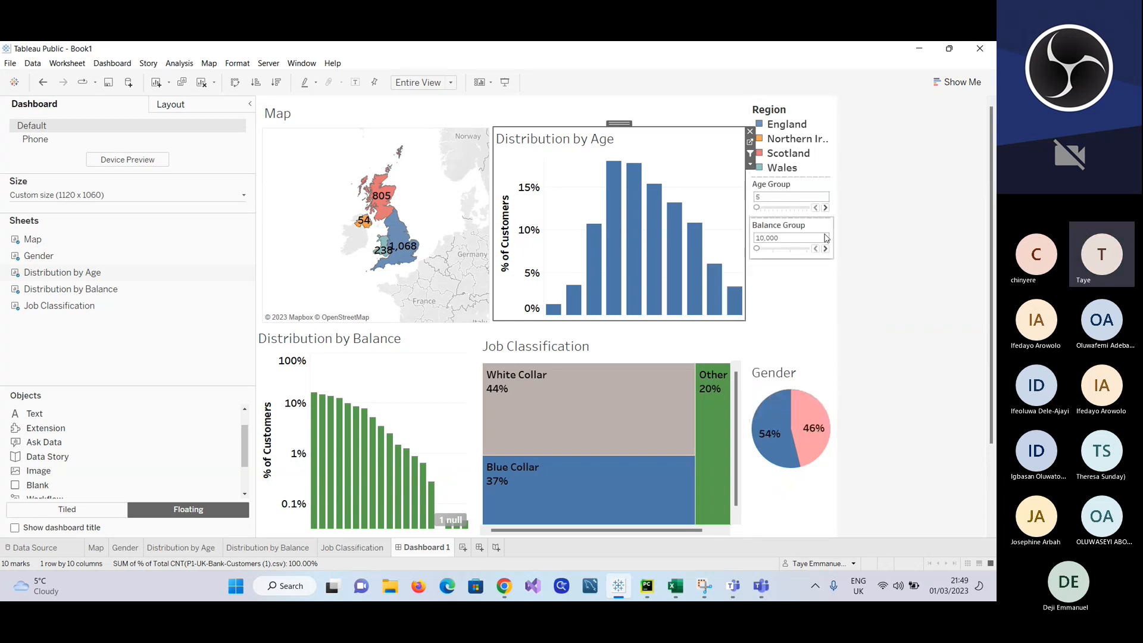
Step: Try wider Age Group bins of 10 and above and return the bin size to 5
left_click(825, 207)
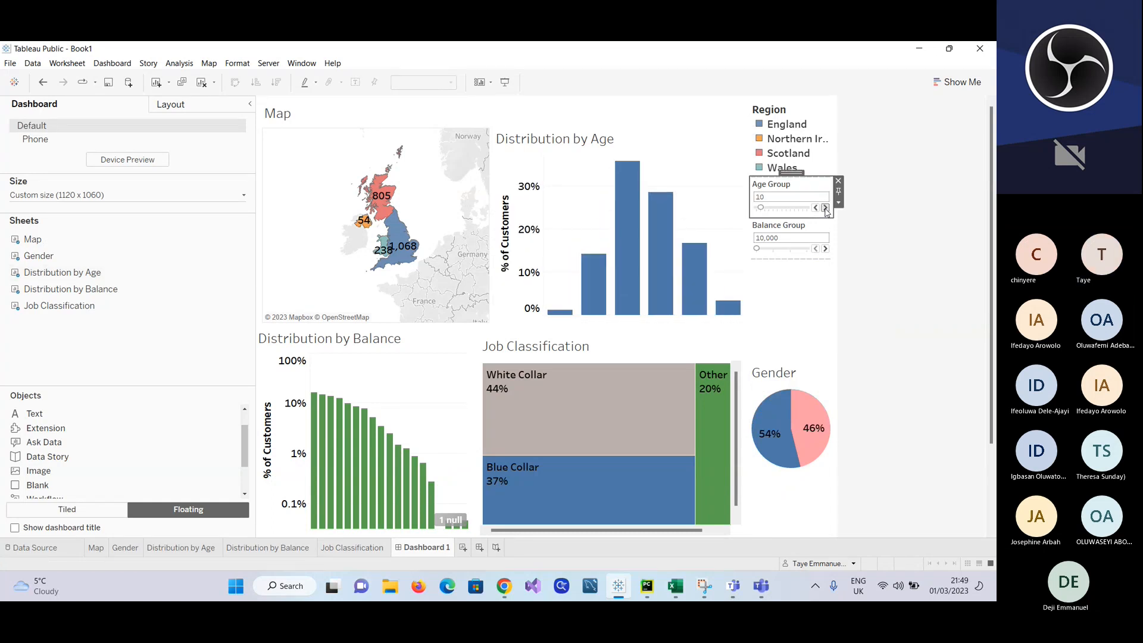
left_click(825, 208)
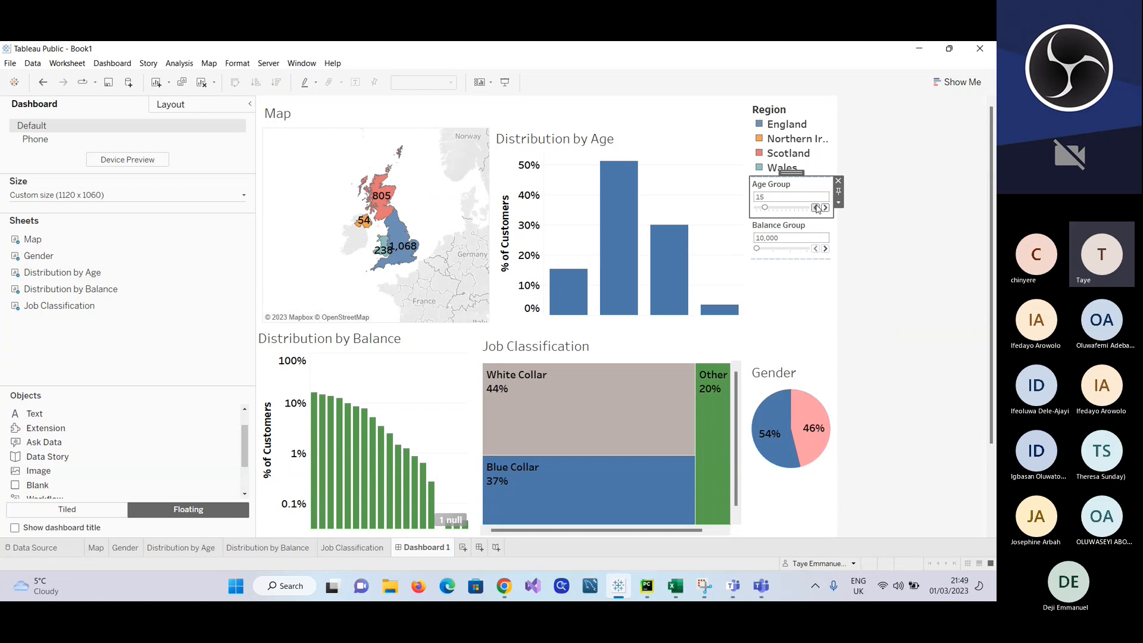
left_click(815, 207)
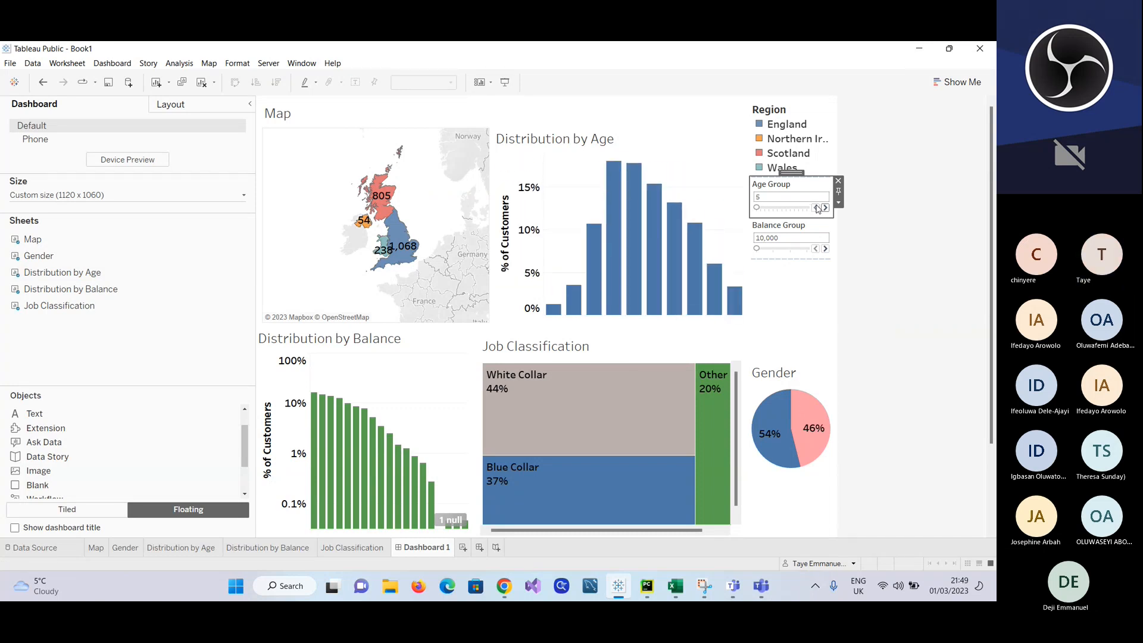
Step: Test the age filter by selecting the 40, 35, 25 and 30 age bars in turn, and clear the selection
left_click(652, 213)
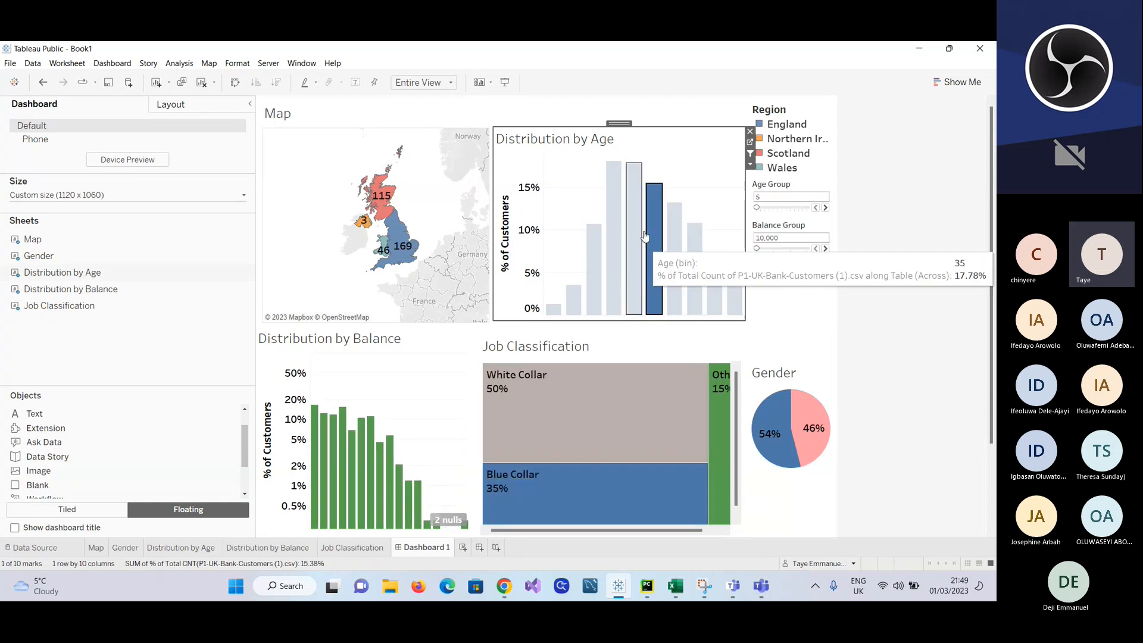
left_click(632, 220)
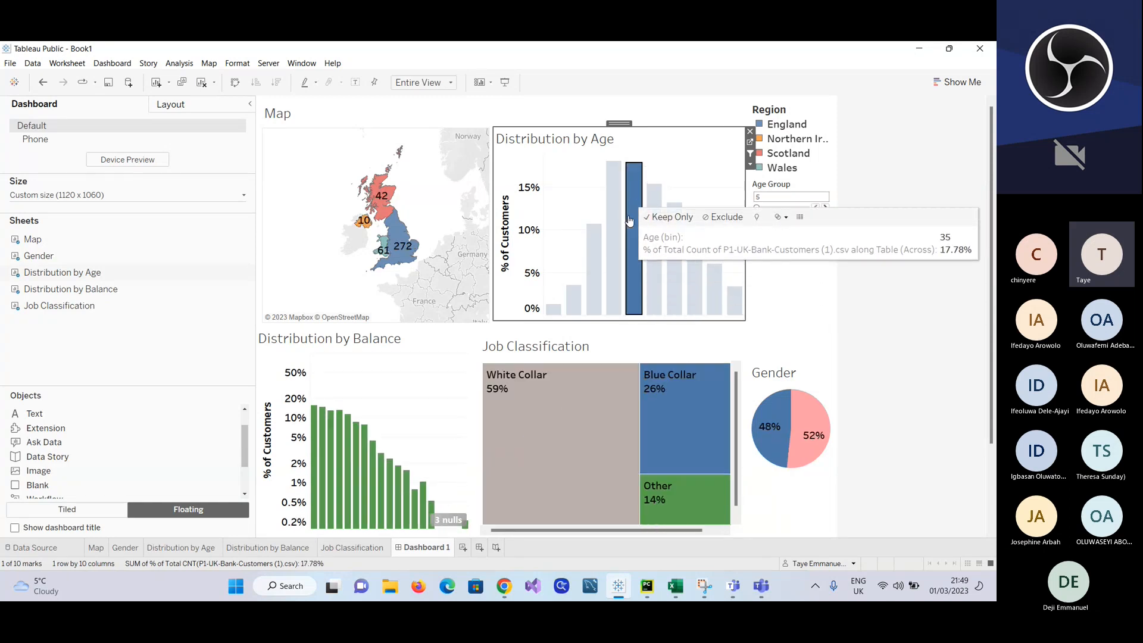
left_click(596, 260)
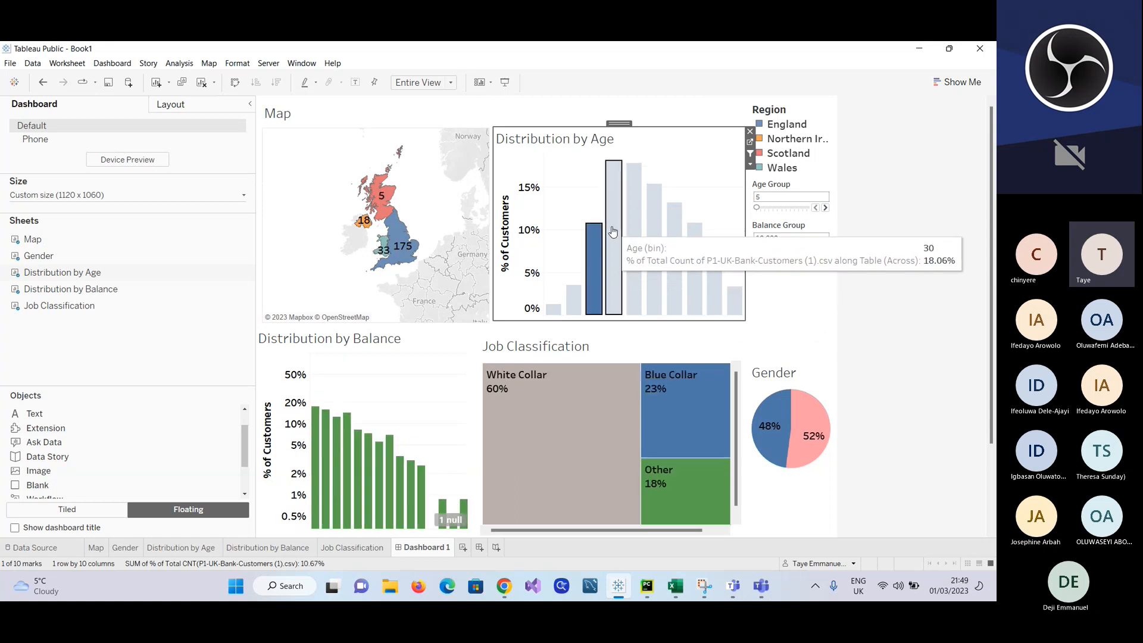
left_click(613, 235)
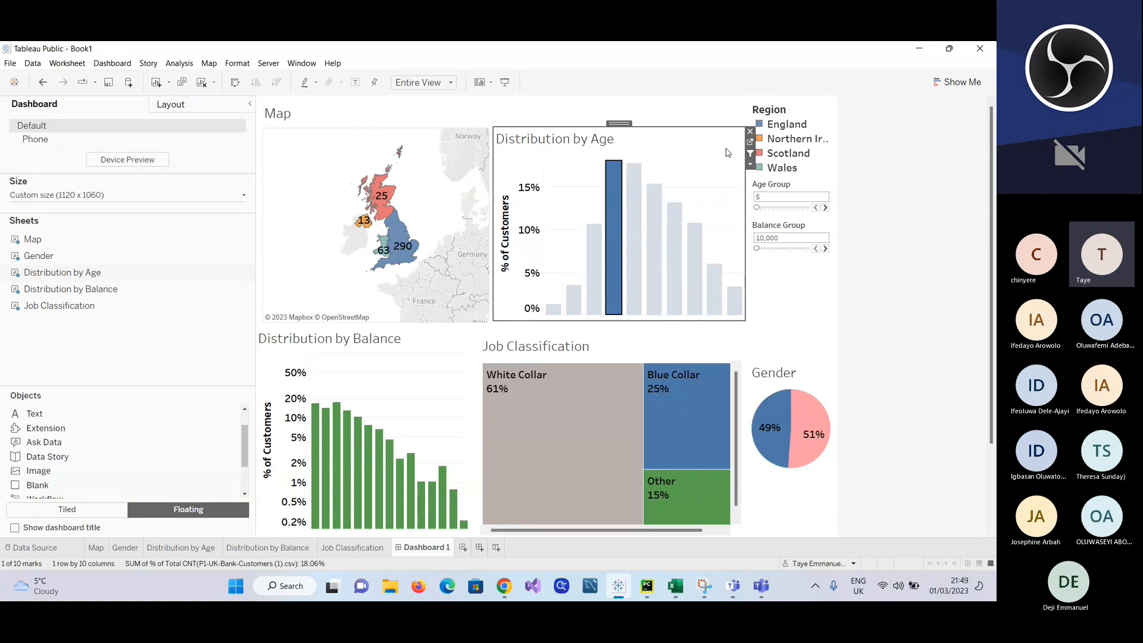
right_click(705, 154)
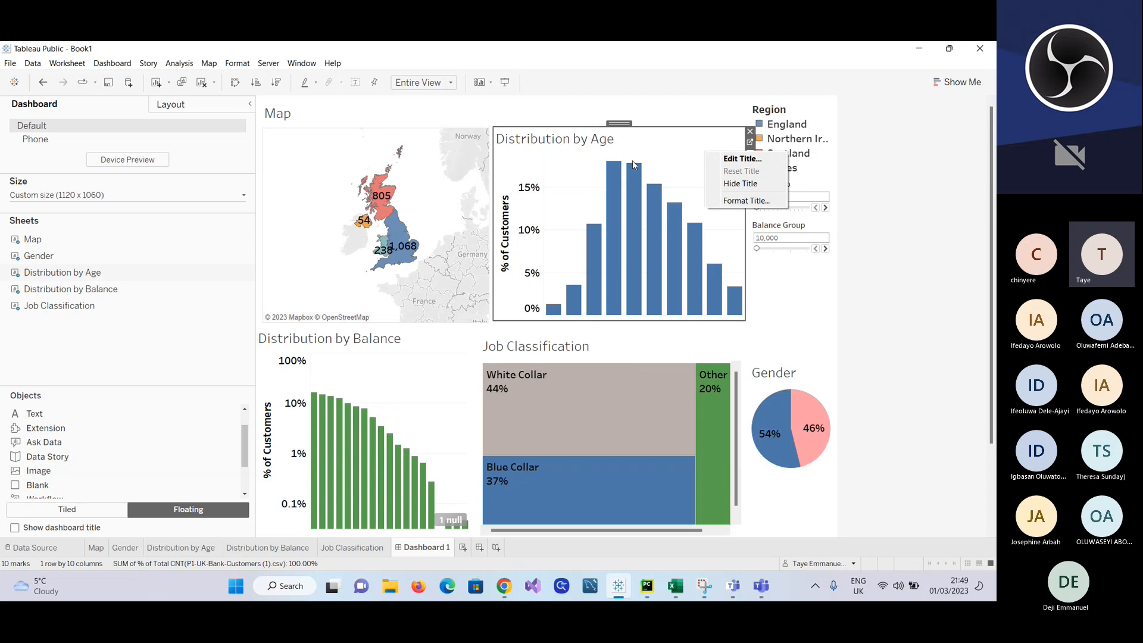
left_click(397, 213)
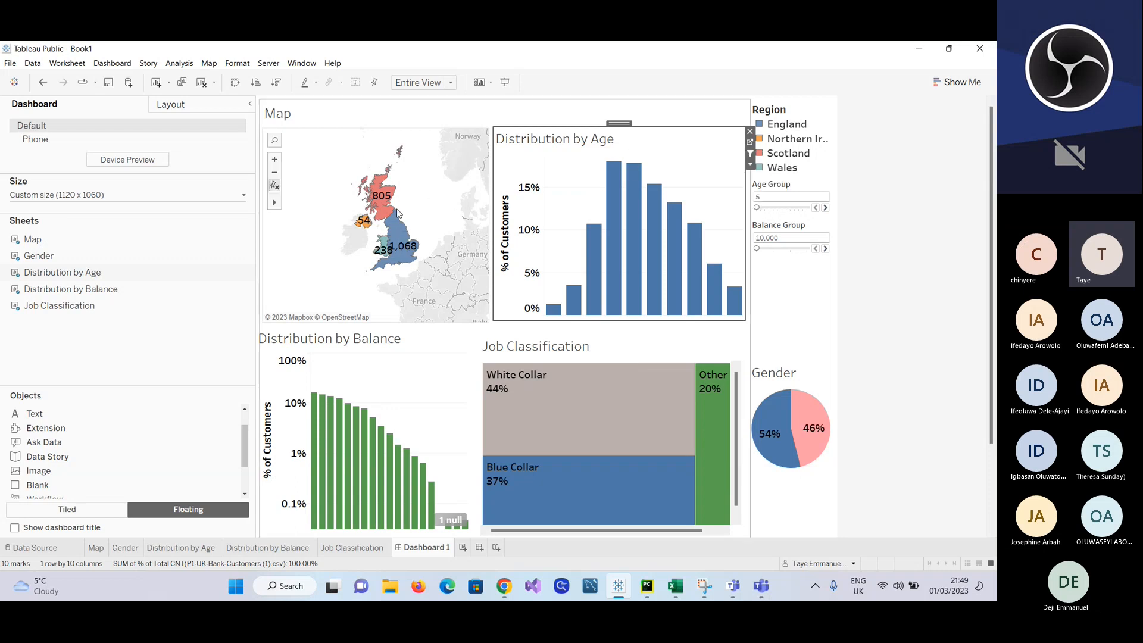
Step: Make the Map act as a filter for the other dashboard charts
left_click(414, 182)
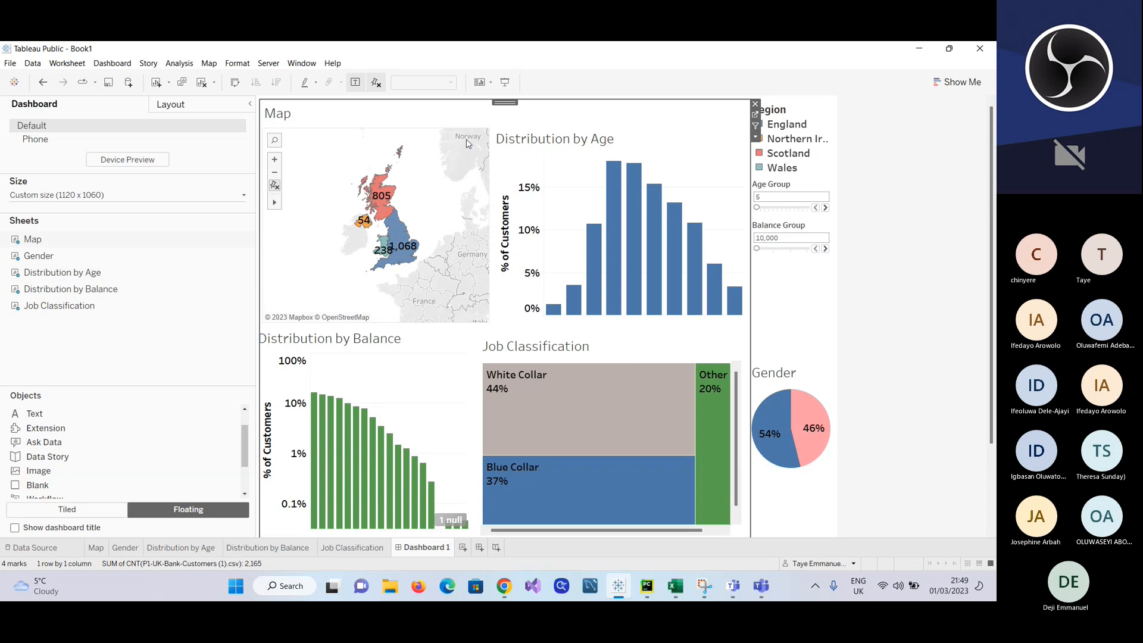
left_click(754, 140)
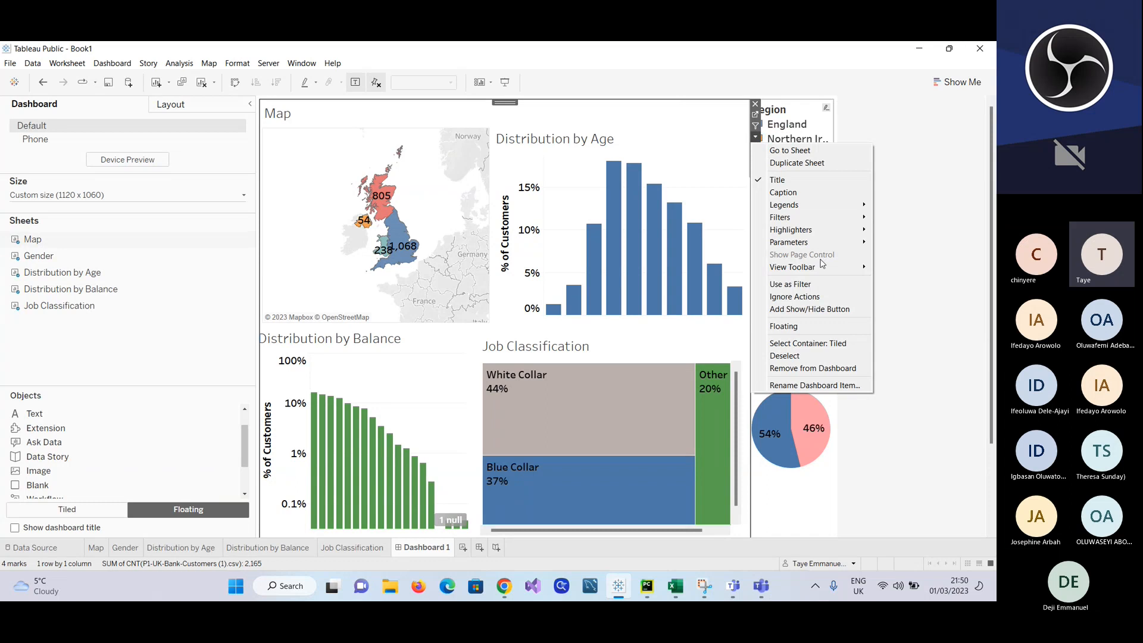
left_click(804, 285)
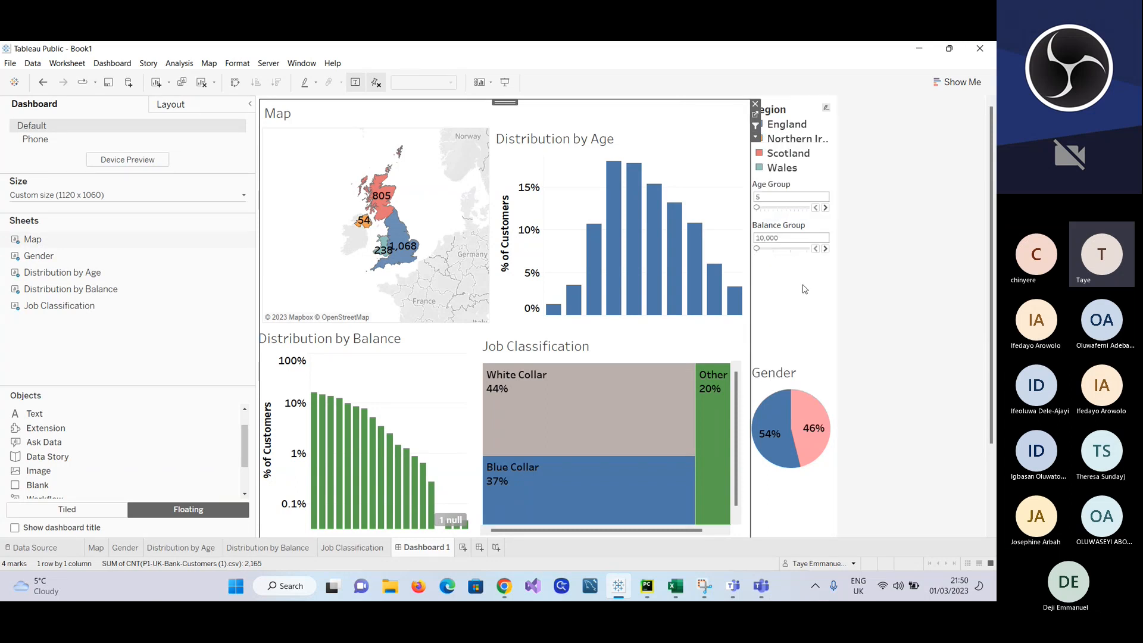
Step: Test the map filter by selecting England and examine the male and female shares in the Gender chart
left_click(400, 254)
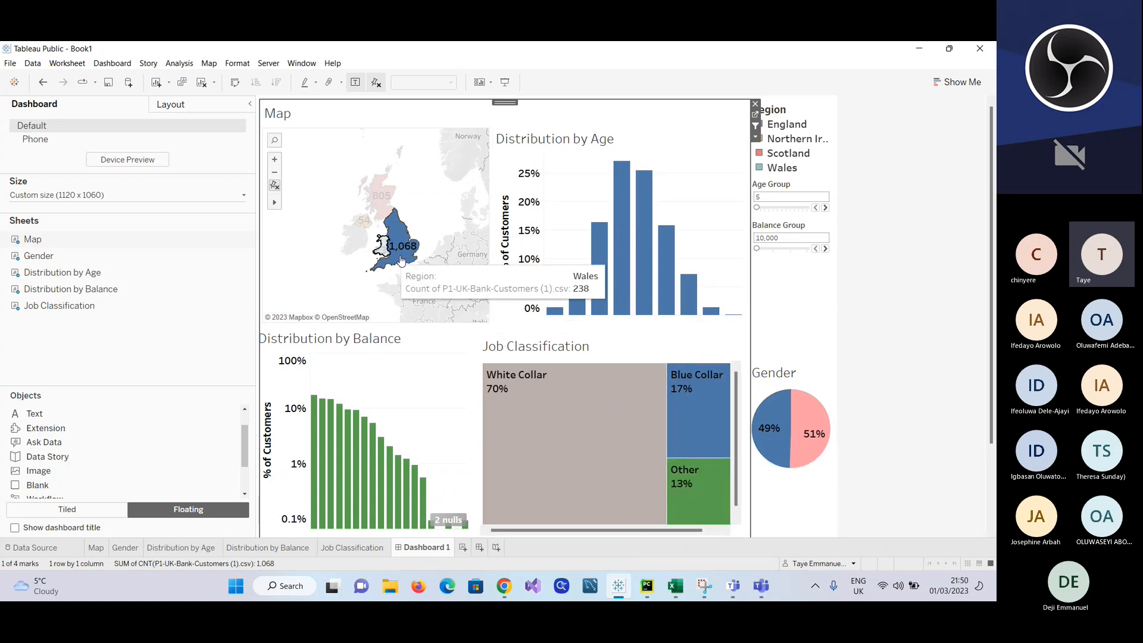
mouse_move(770, 438)
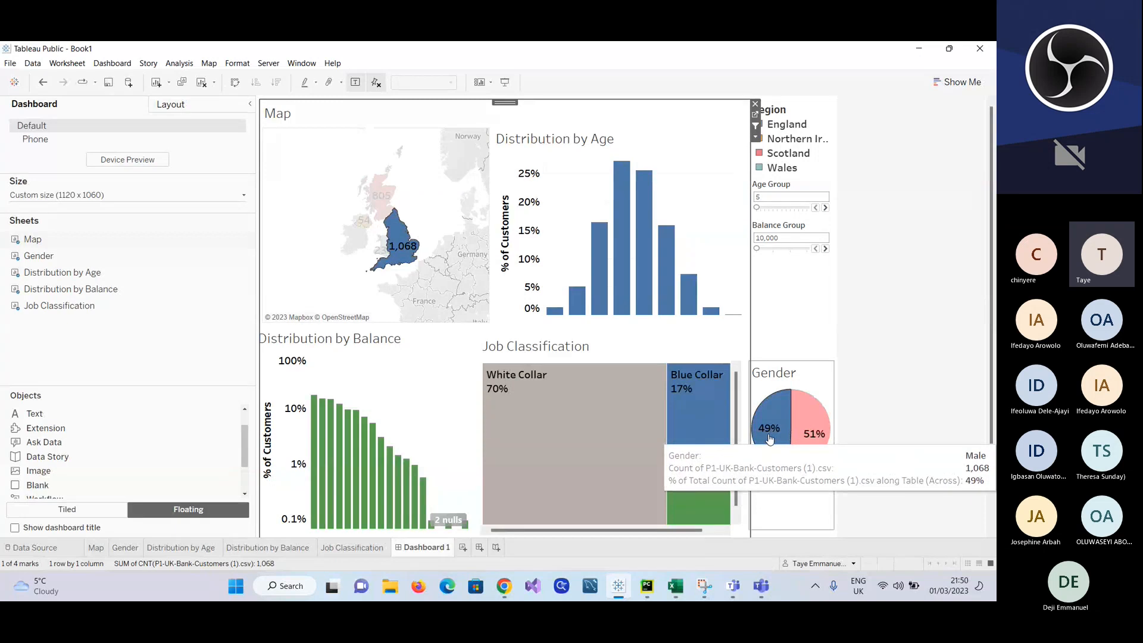
mouse_move(822, 436)
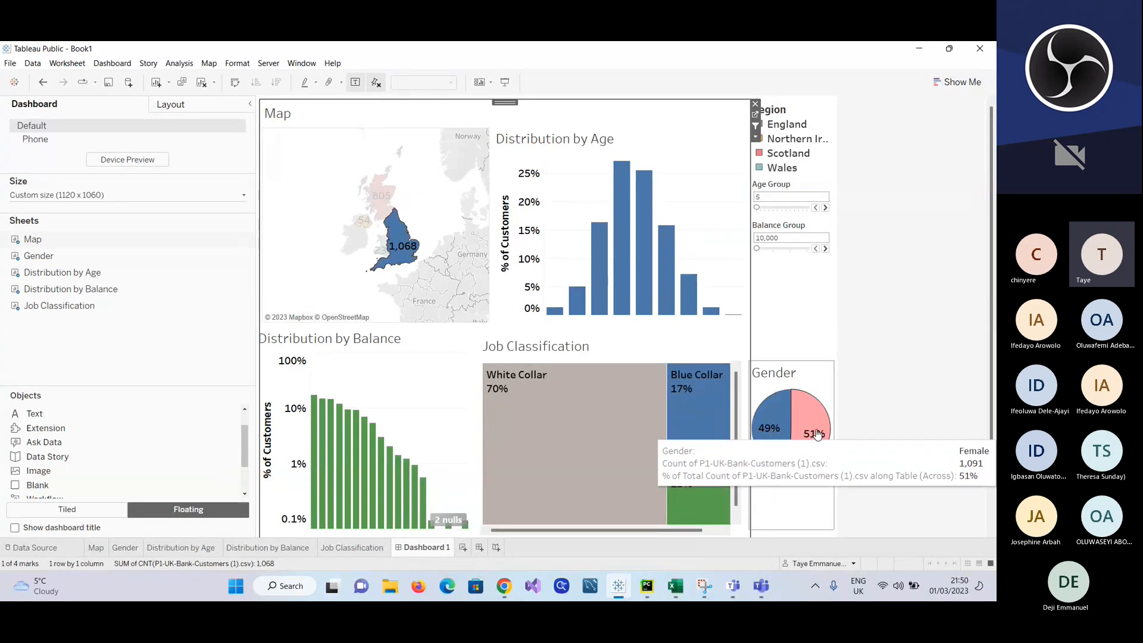
Step: Filter the dashboard by Scotland on the map and examine the Gender and Job Classification breakdowns
mouse_move(387, 197)
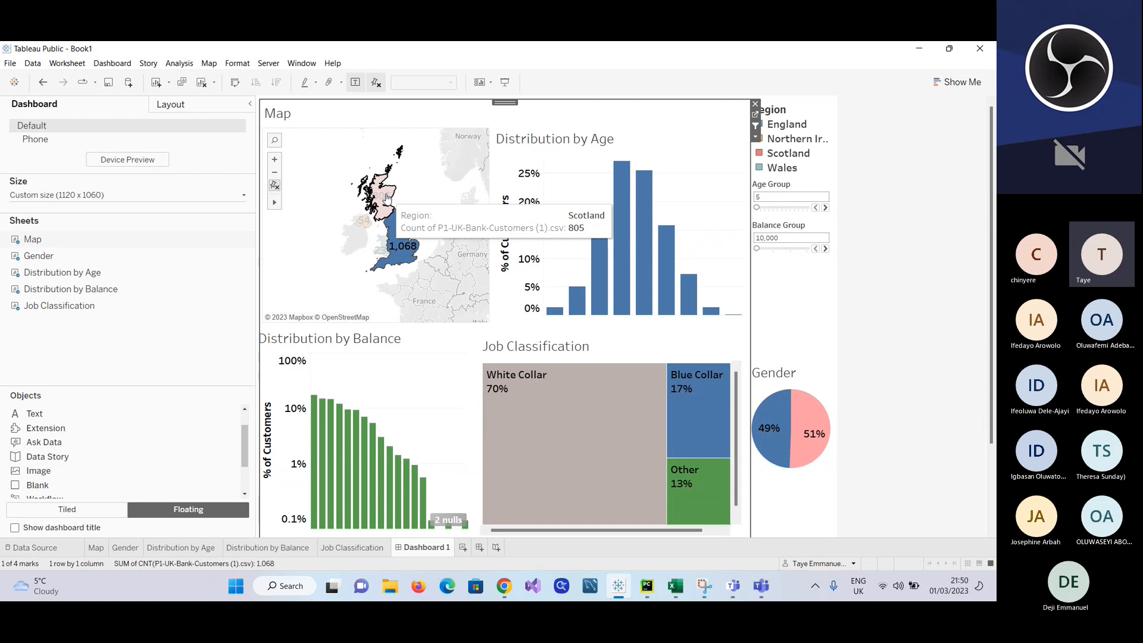
left_click(387, 197)
mouse_move(723, 433)
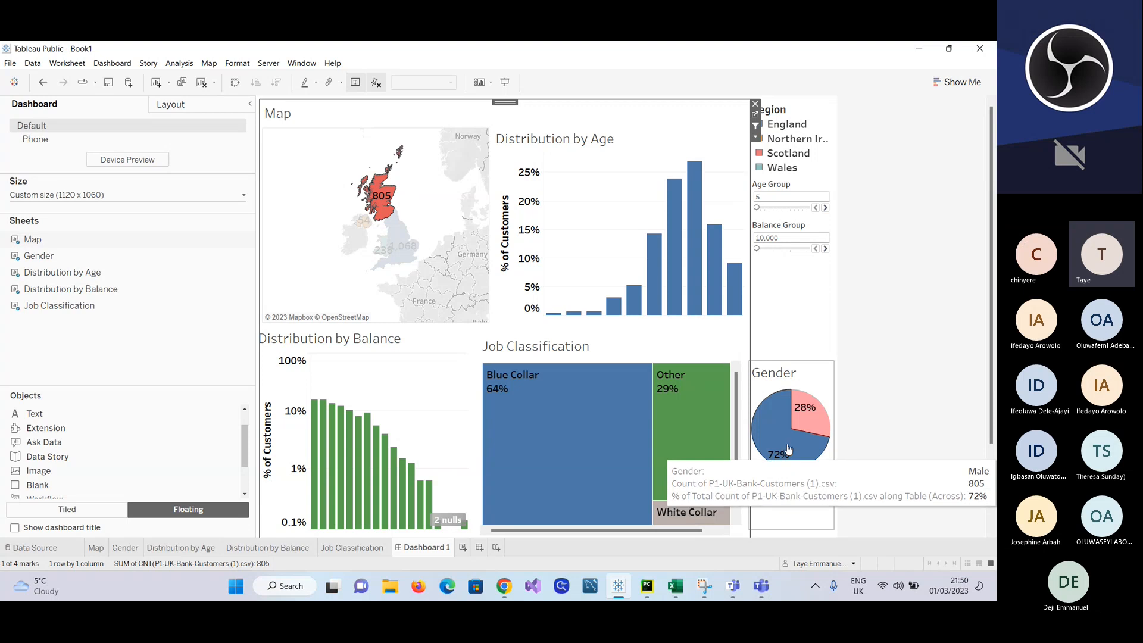
mouse_move(811, 418)
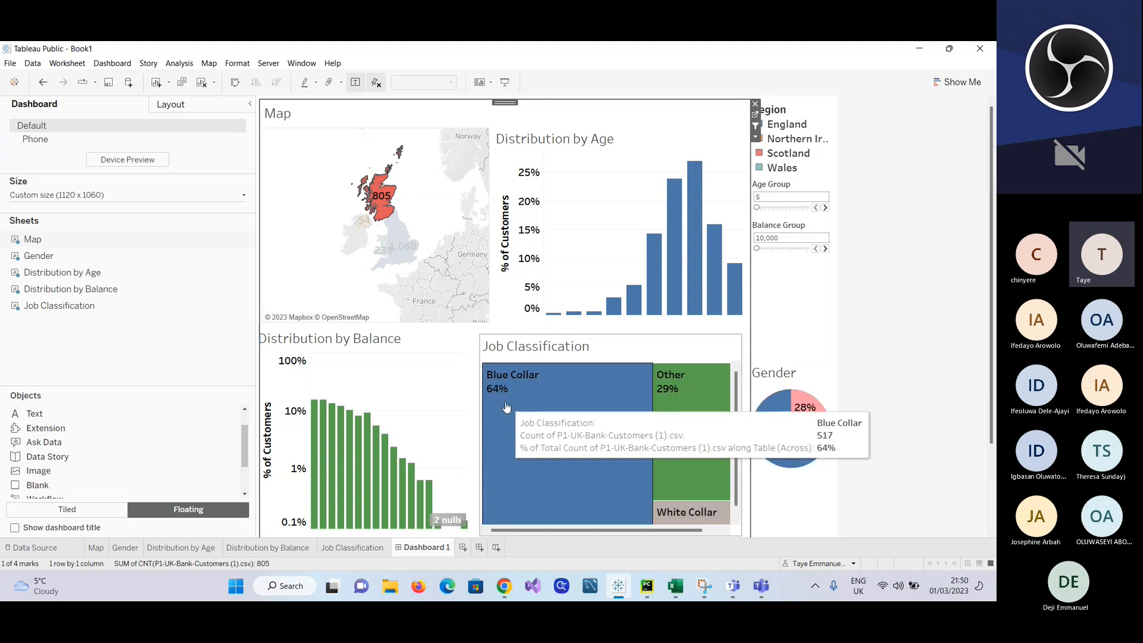
mouse_move(506, 408)
scroll(886, 345, "down", 2)
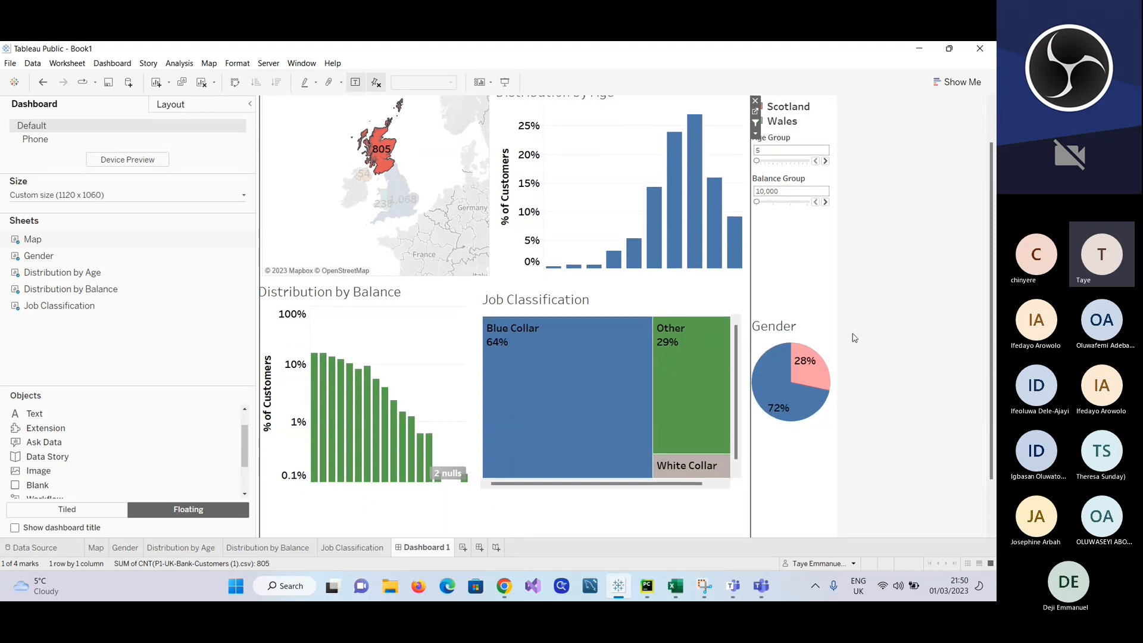
mouse_move(684, 412)
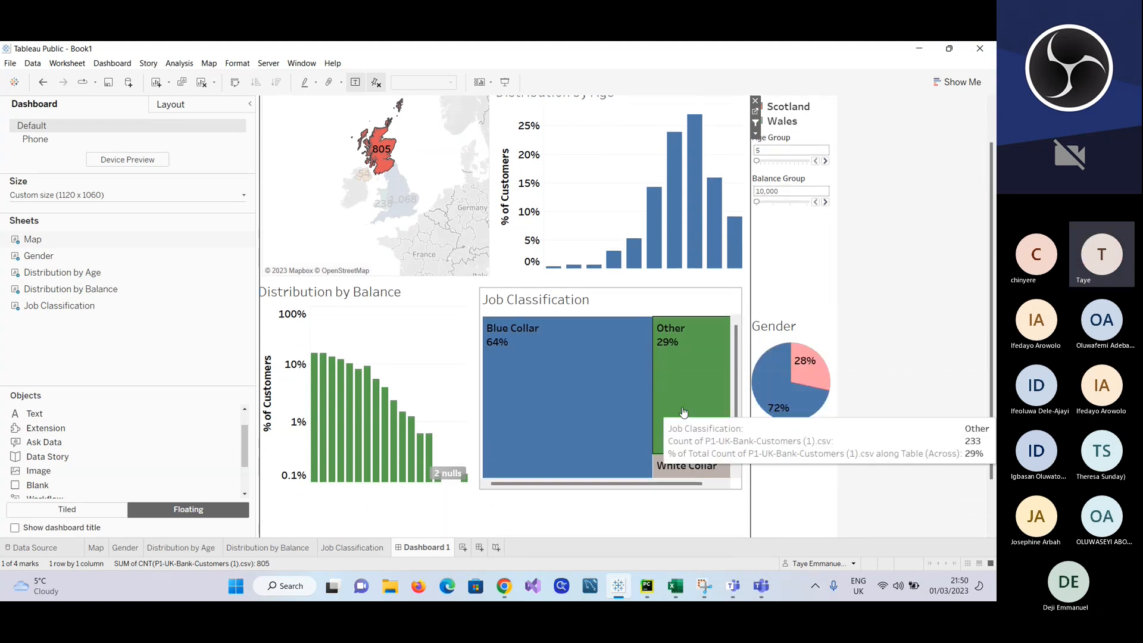
mouse_move(696, 465)
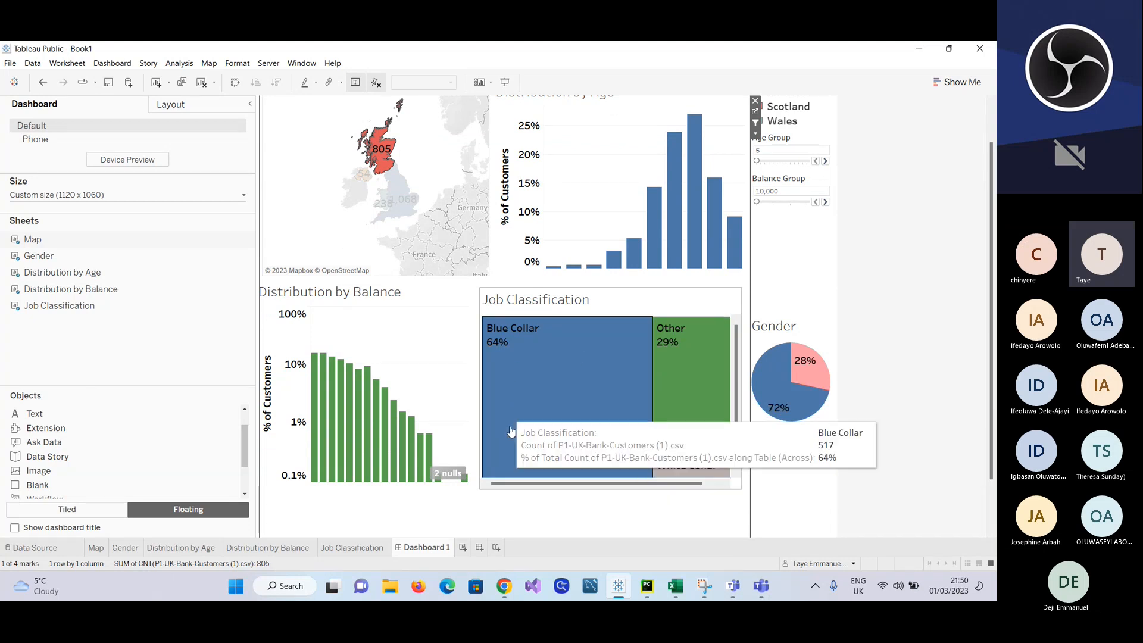
mouse_move(384, 169)
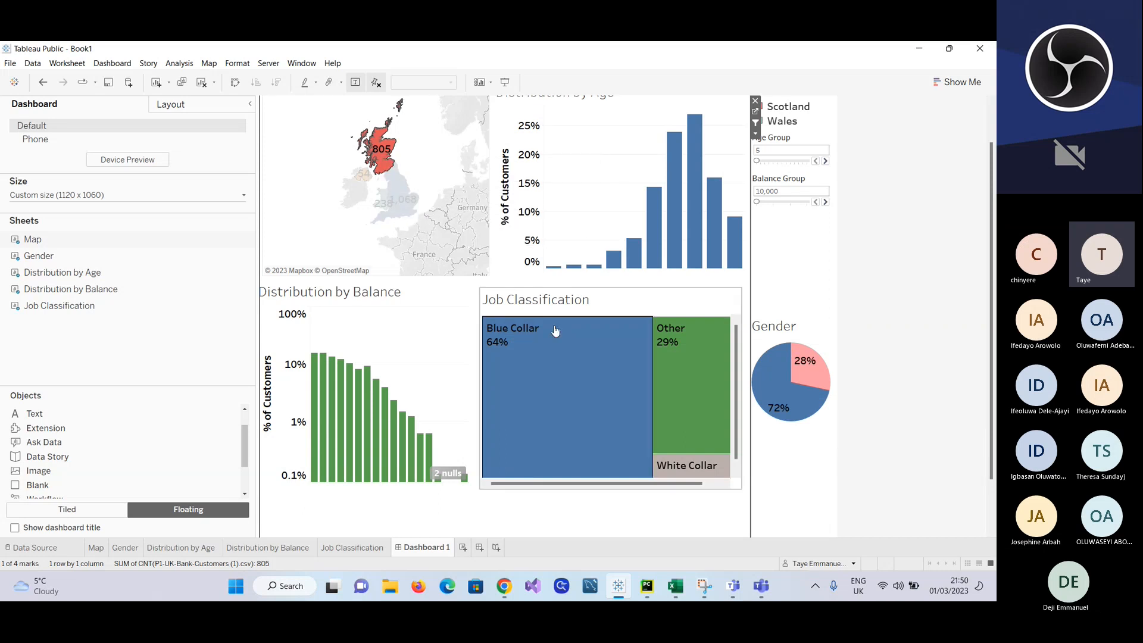
mouse_move(592, 467)
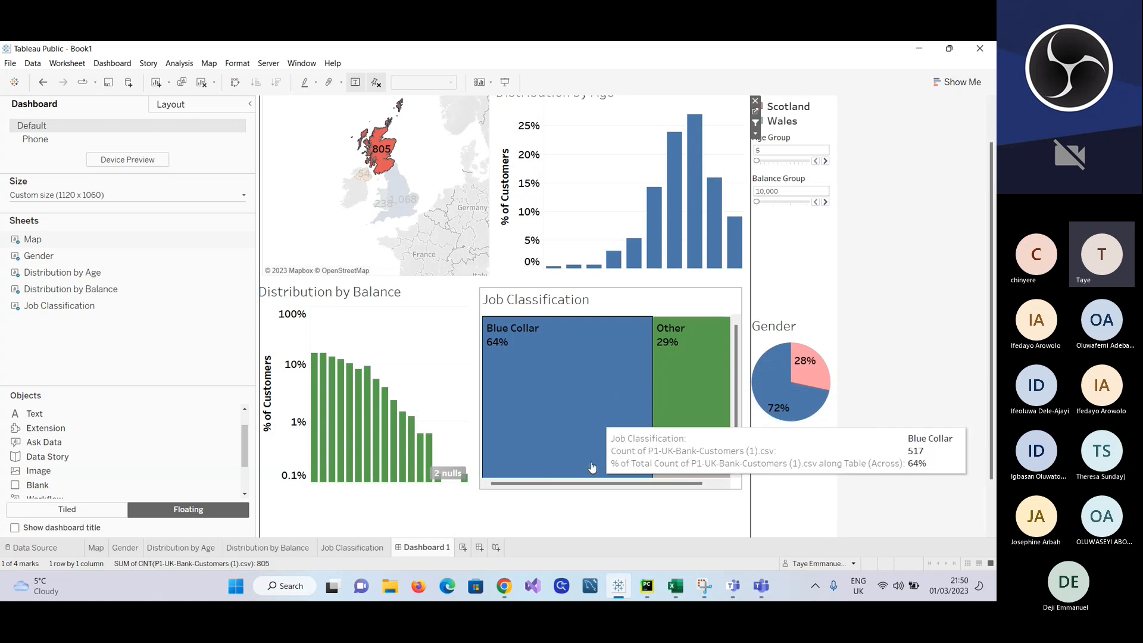
Step: Make the Job Classification chart act as a filter for the other dashboard charts
left_click(685, 310)
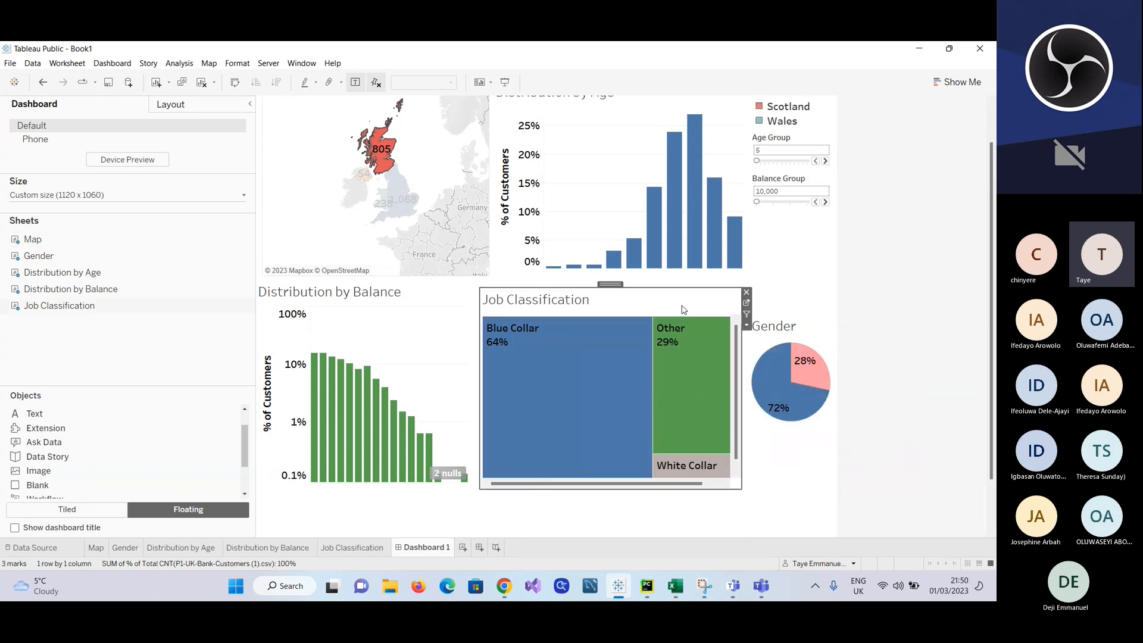
left_click(747, 326)
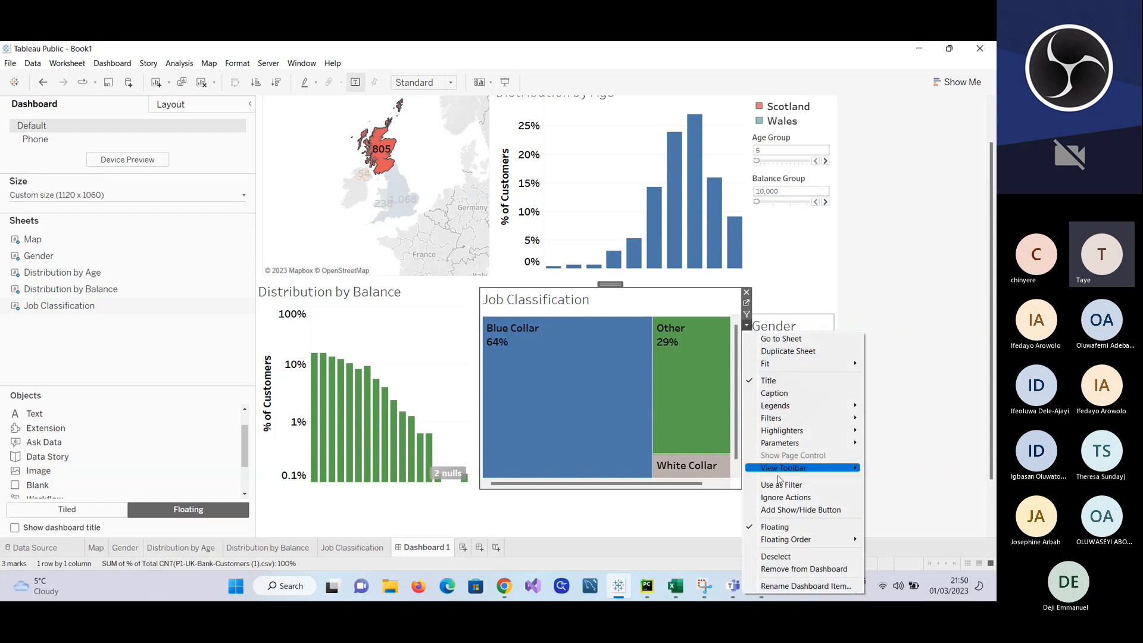
left_click(786, 485)
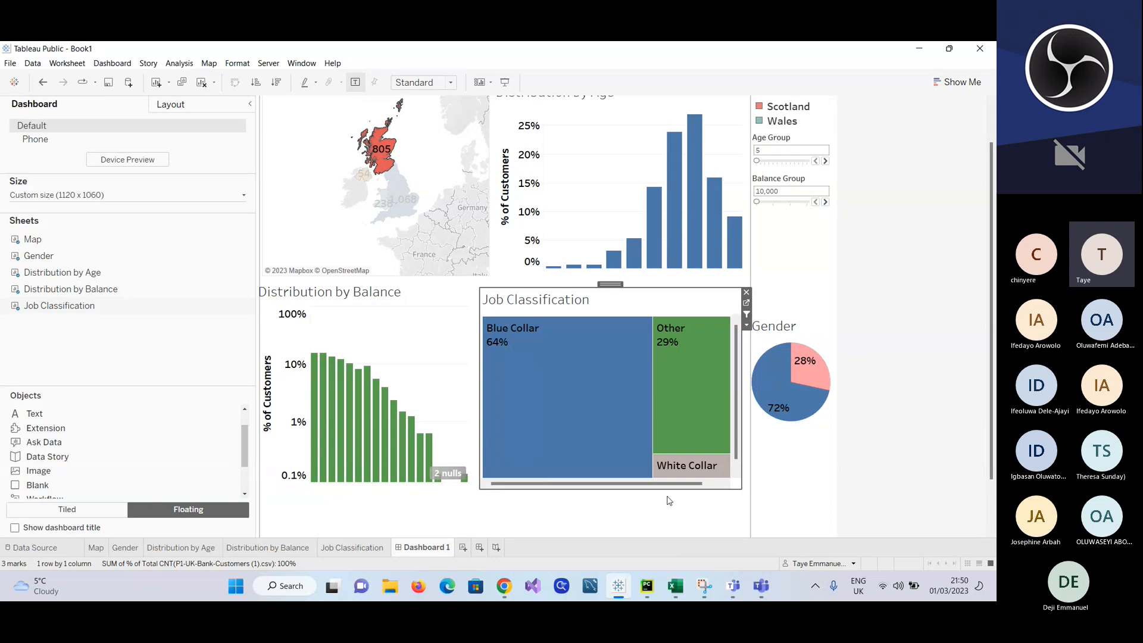
Step: Test the job filter by selecting White Collar, and clear the Scotland selection on the map
left_click(674, 468)
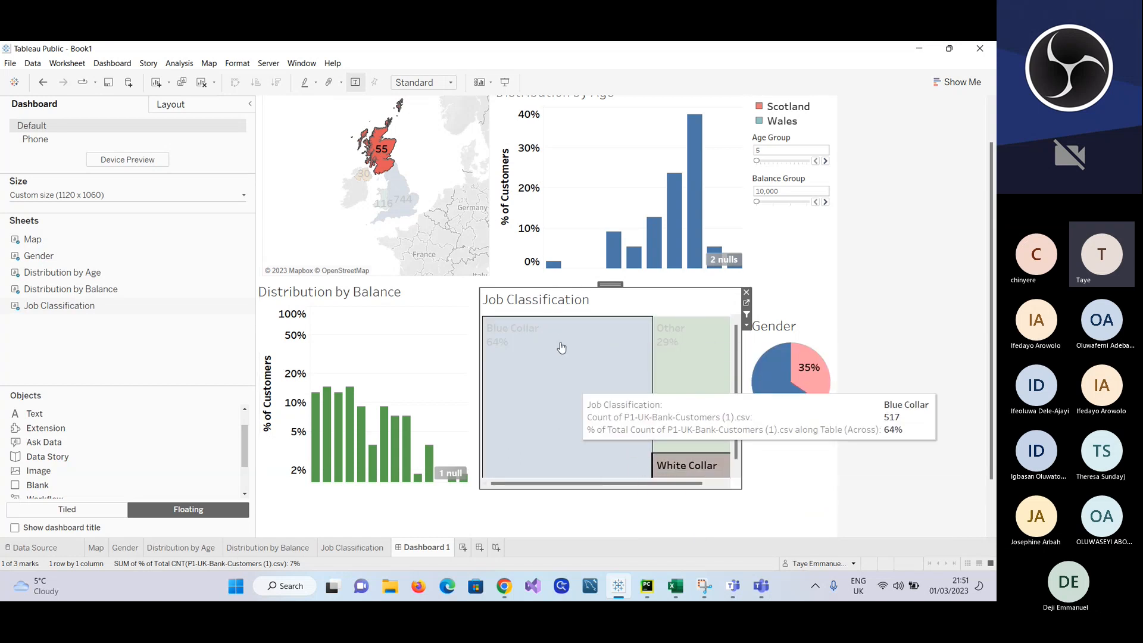
left_click(422, 167)
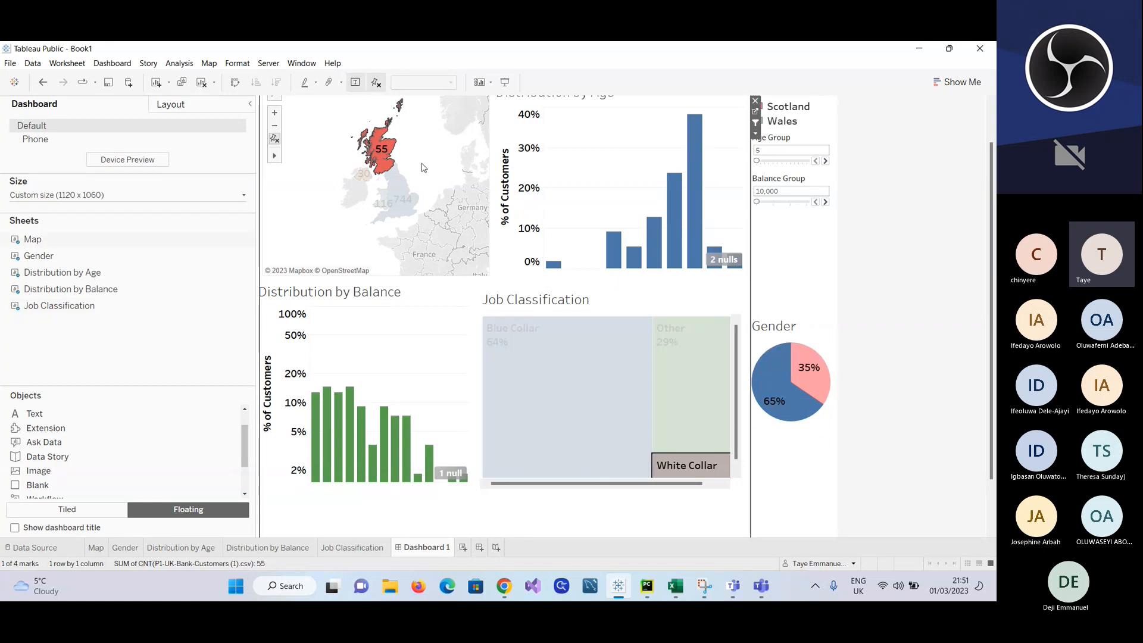
left_click(422, 168)
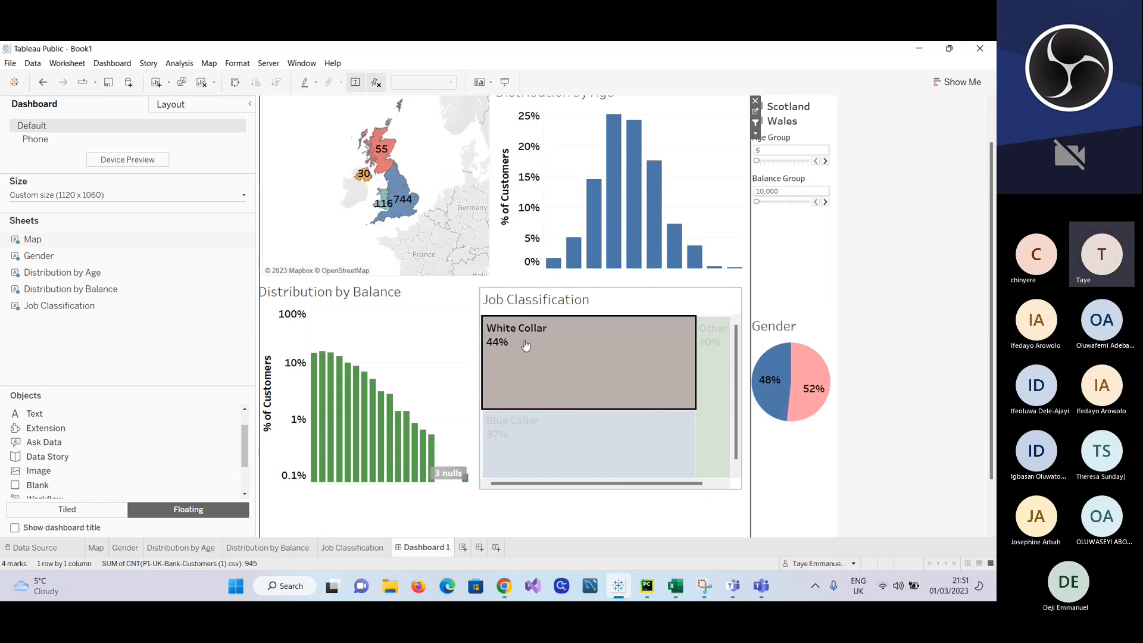
Step: Make the Distribution by Balance and Gender charts act as filters for the other dashboard charts
left_click(418, 336)
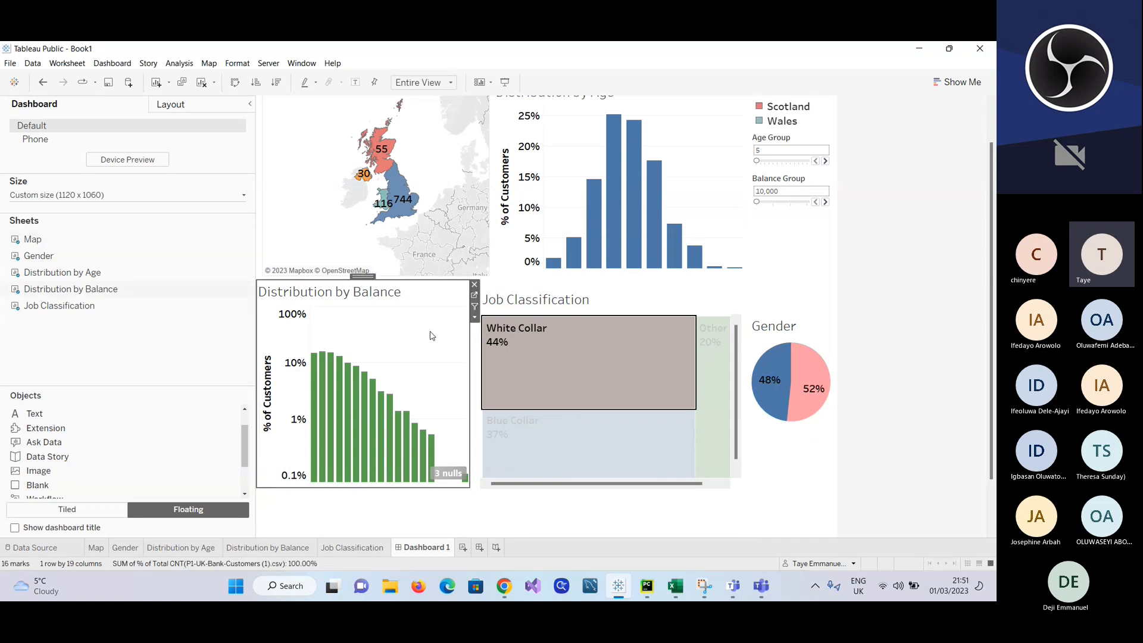
left_click(475, 318)
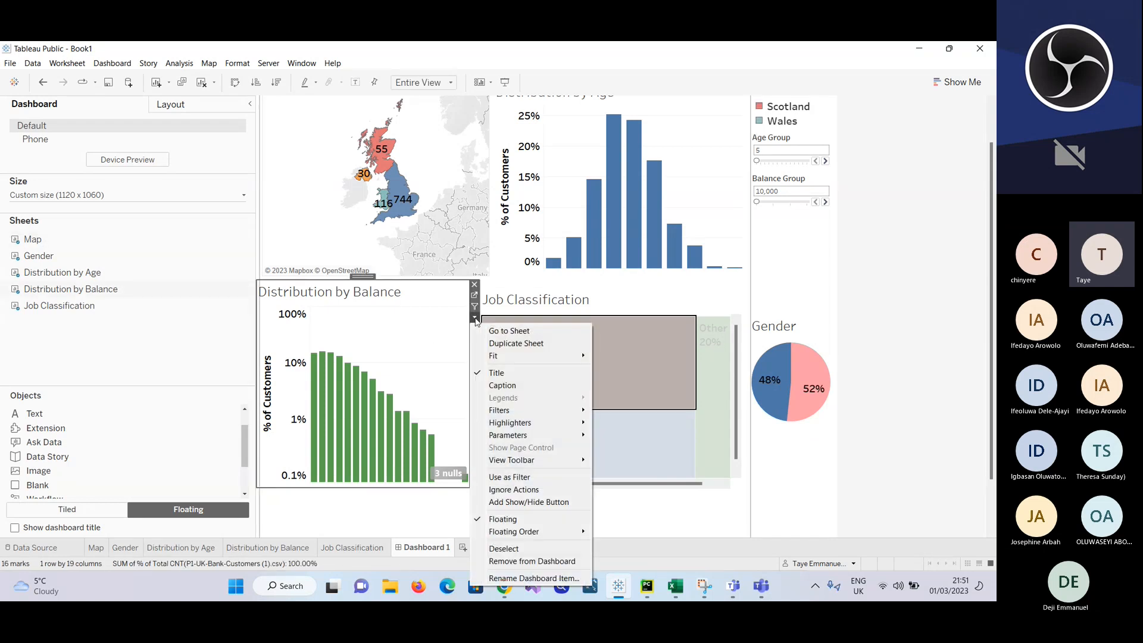
left_click(510, 478)
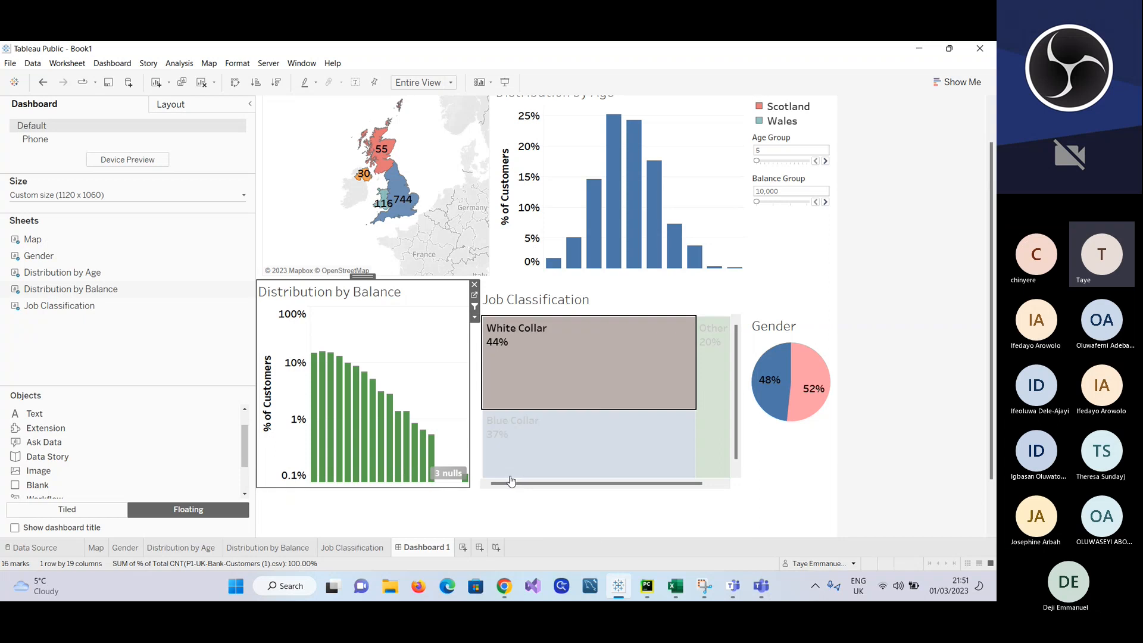
left_click(795, 335)
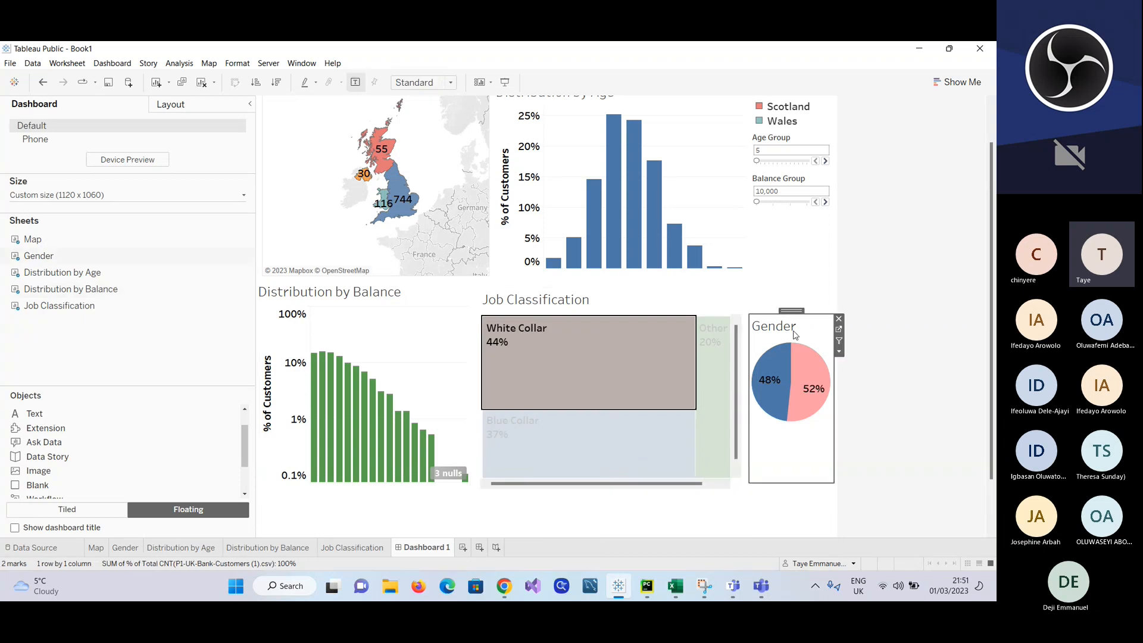
left_click(840, 351)
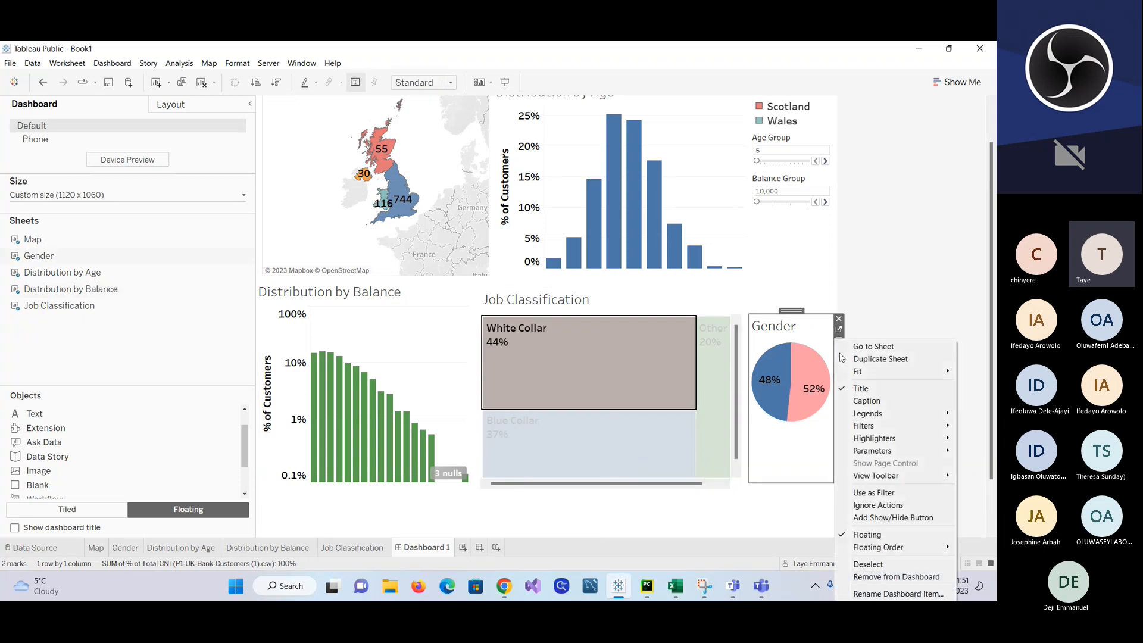
left_click(872, 493)
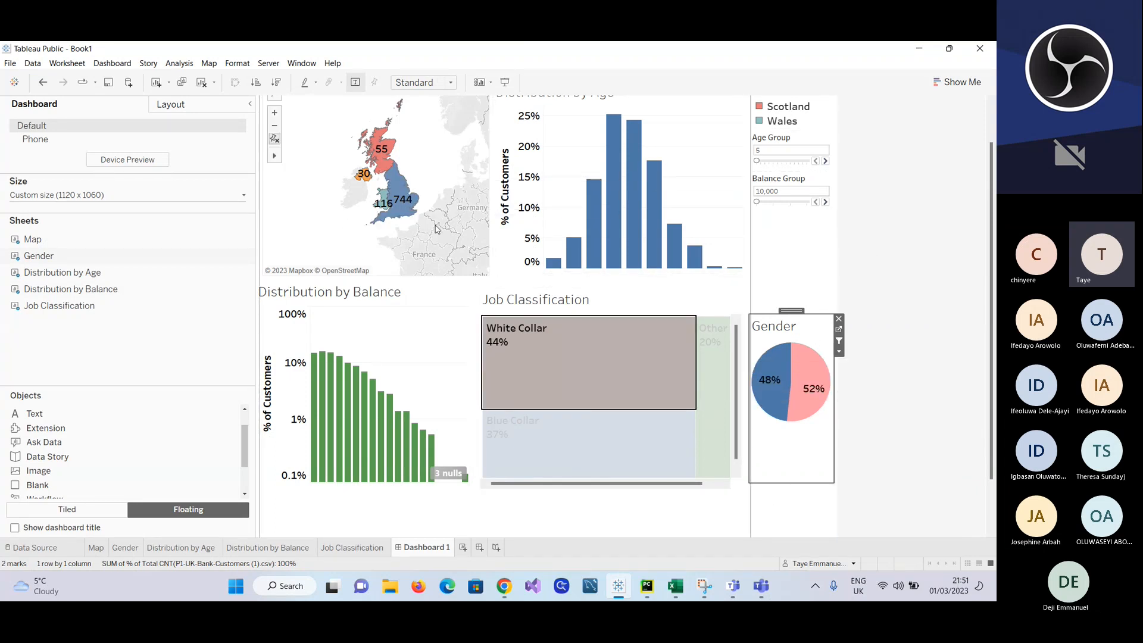
Step: Replace the White Collar selection with Northern Ireland on the map, examine the Gender and Age breakdowns, and clear the map selection
right_click(664, 296)
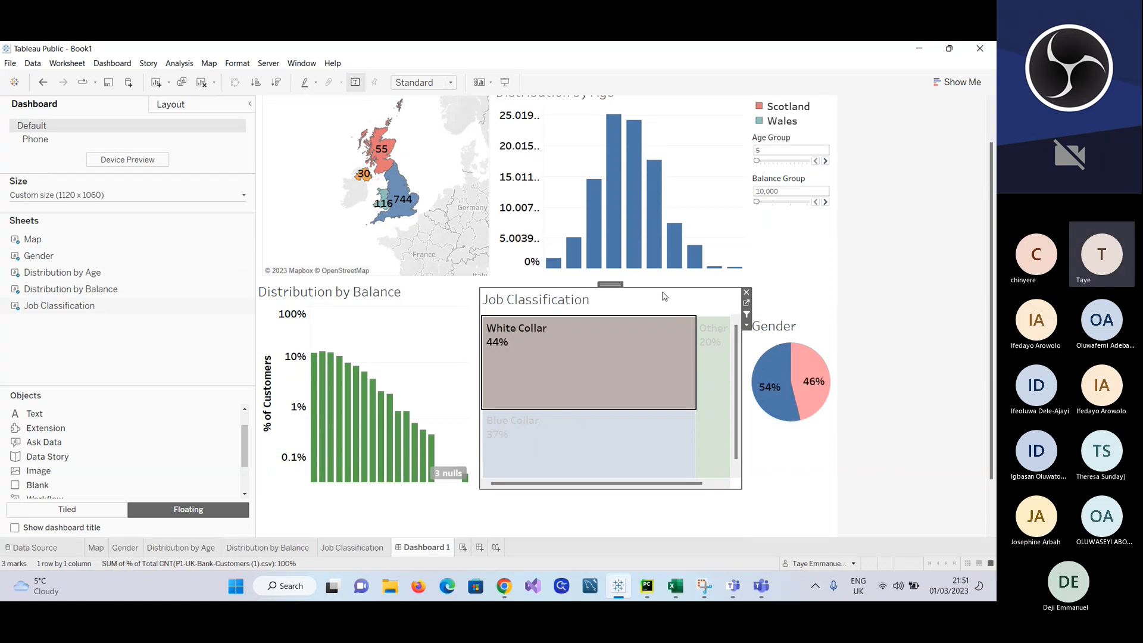
left_click(801, 277)
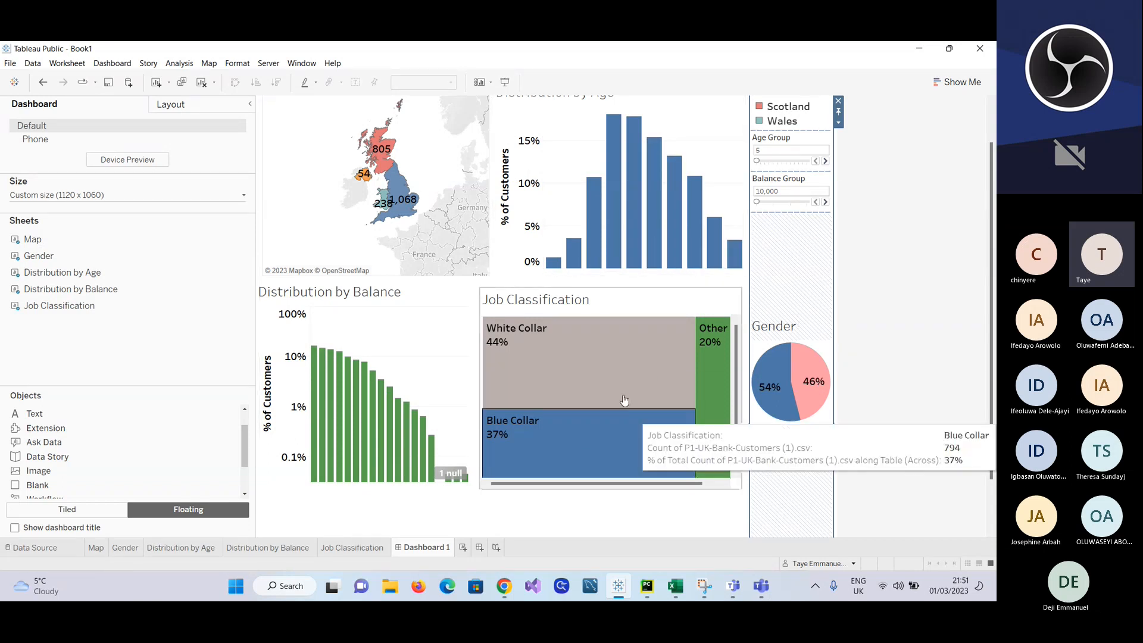
left_click(360, 177)
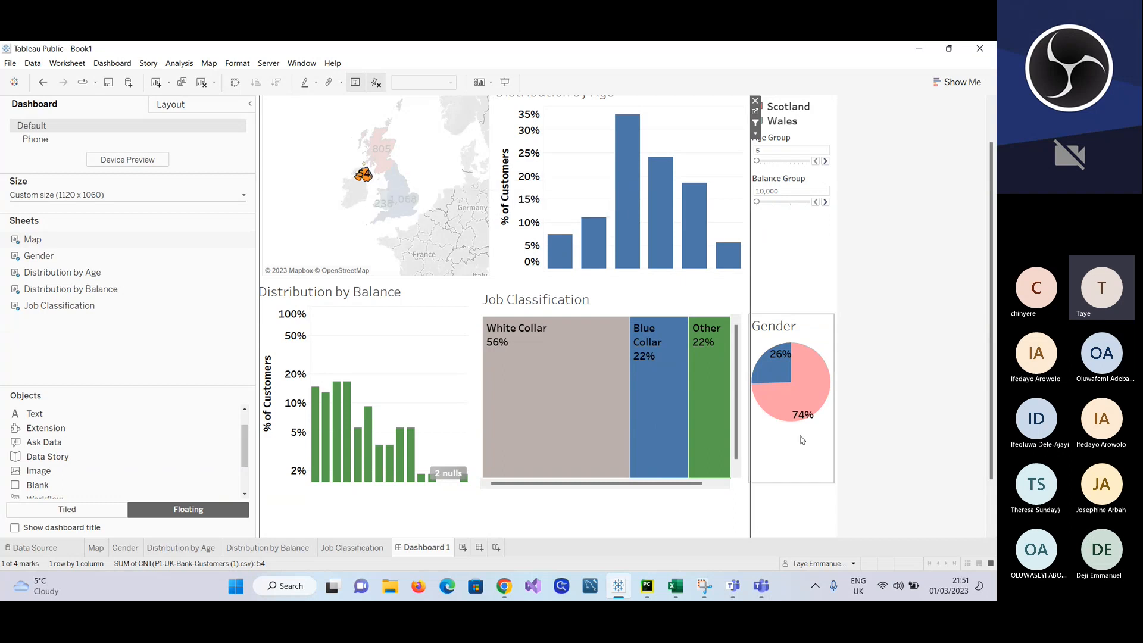
mouse_move(814, 419)
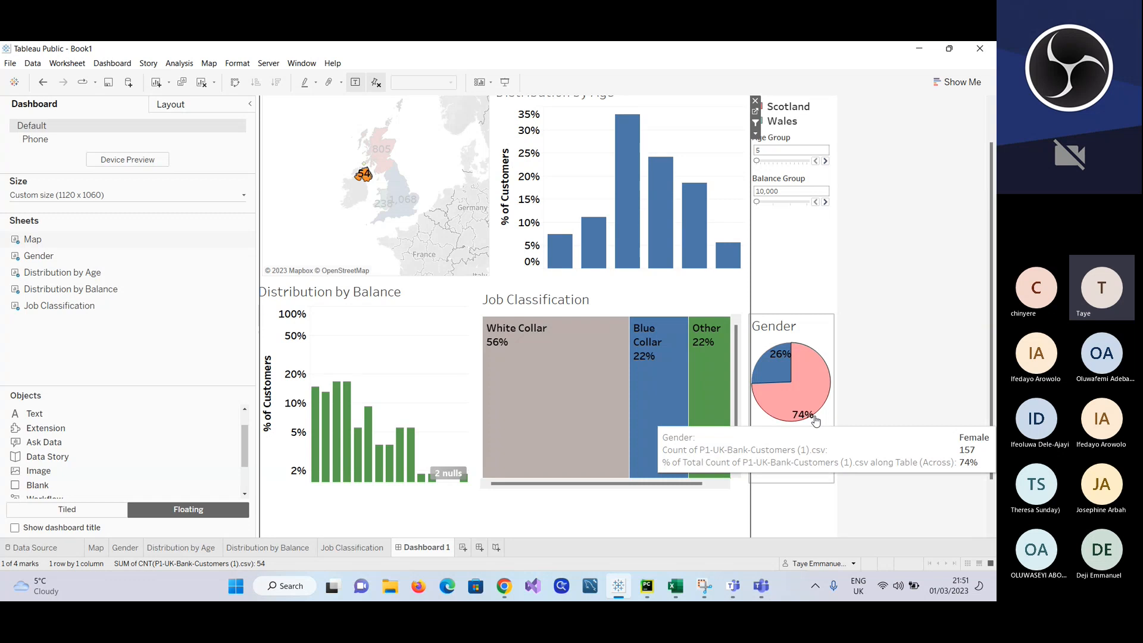
mouse_move(776, 370)
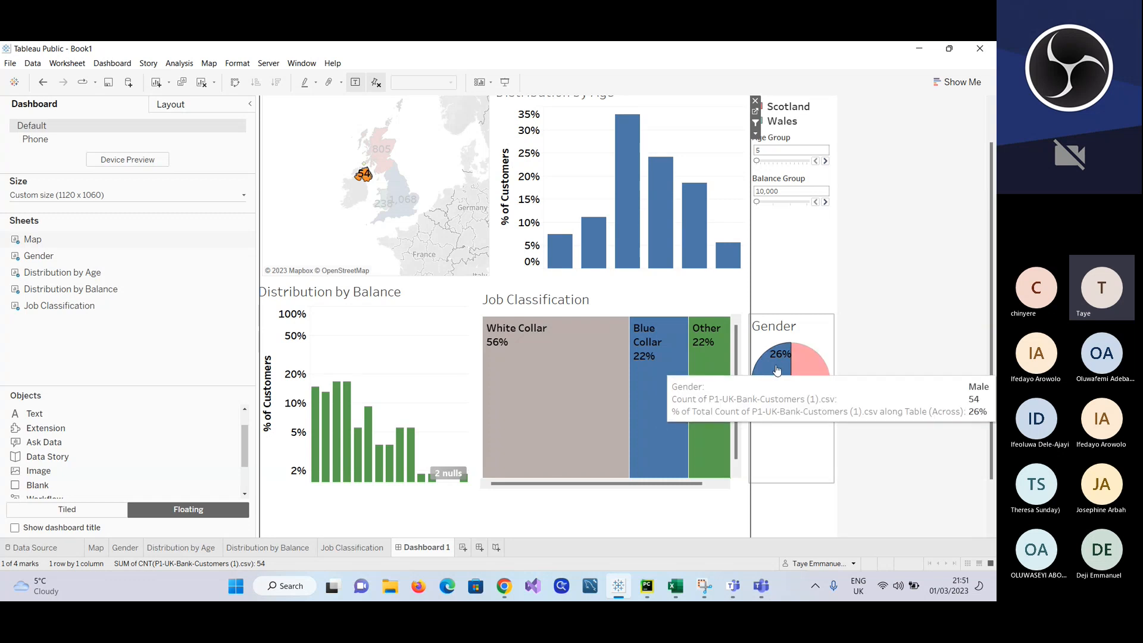
mouse_move(517, 405)
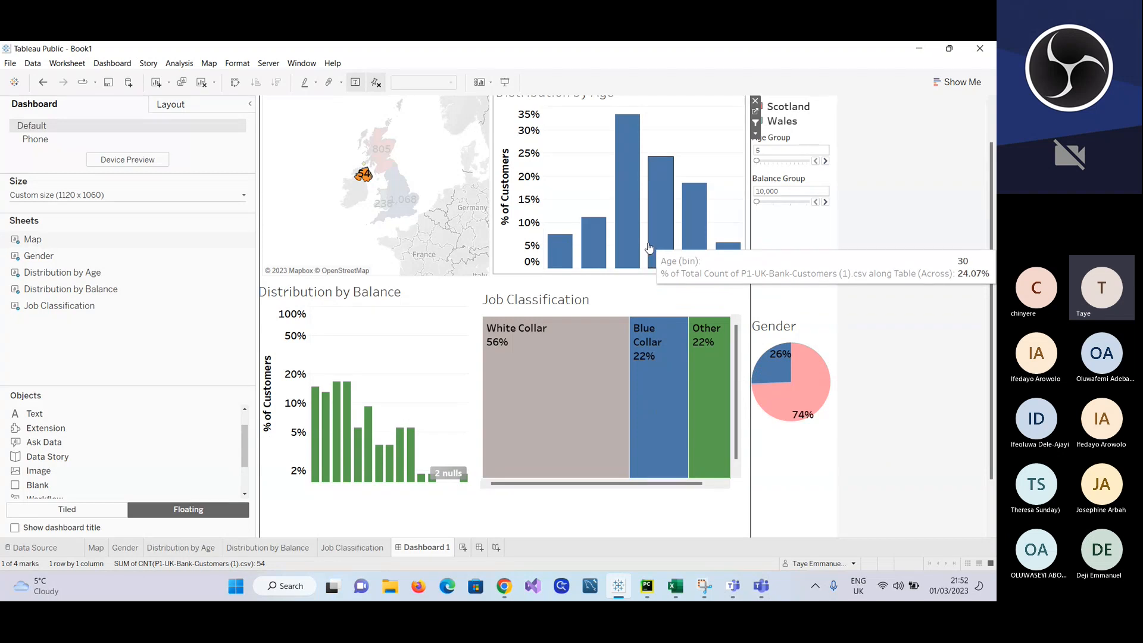
mouse_move(641, 255)
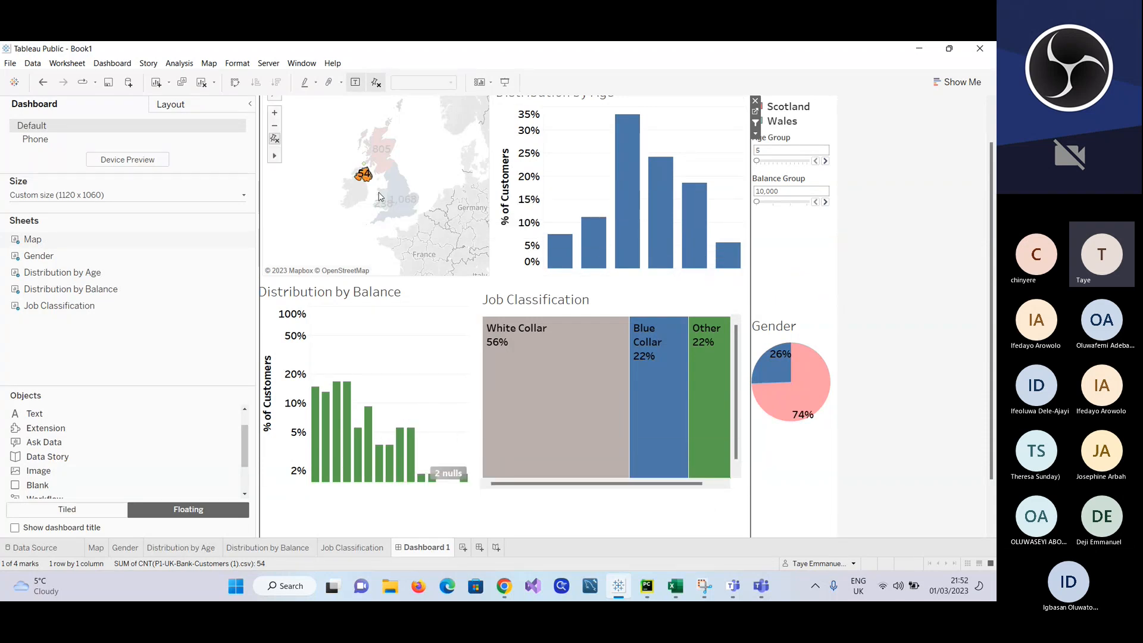
left_click(337, 147)
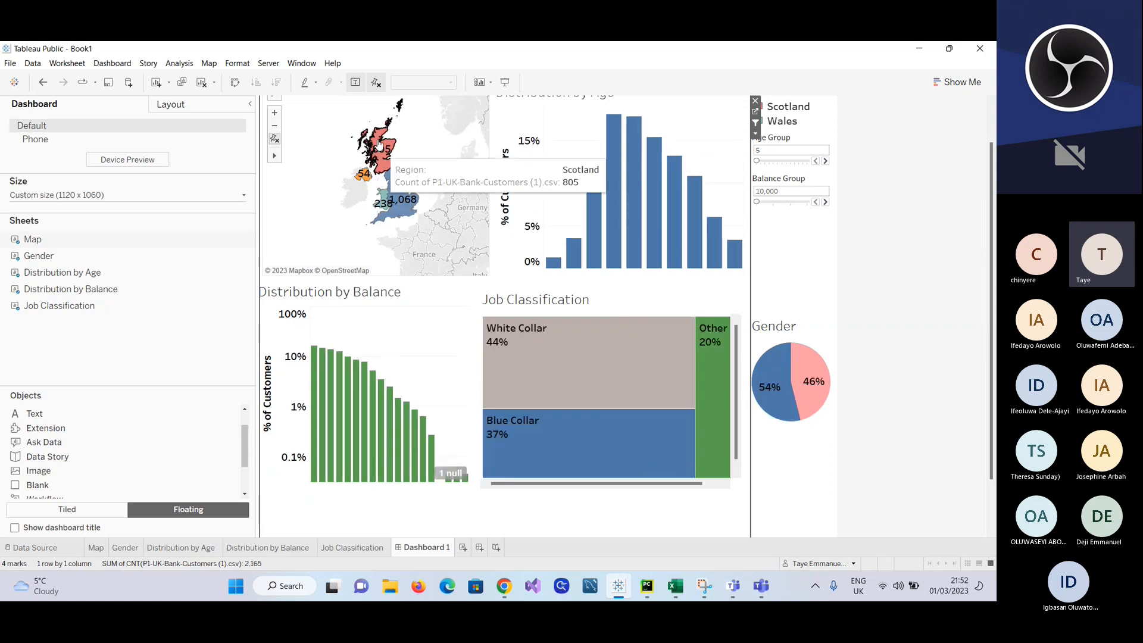
mouse_move(381, 162)
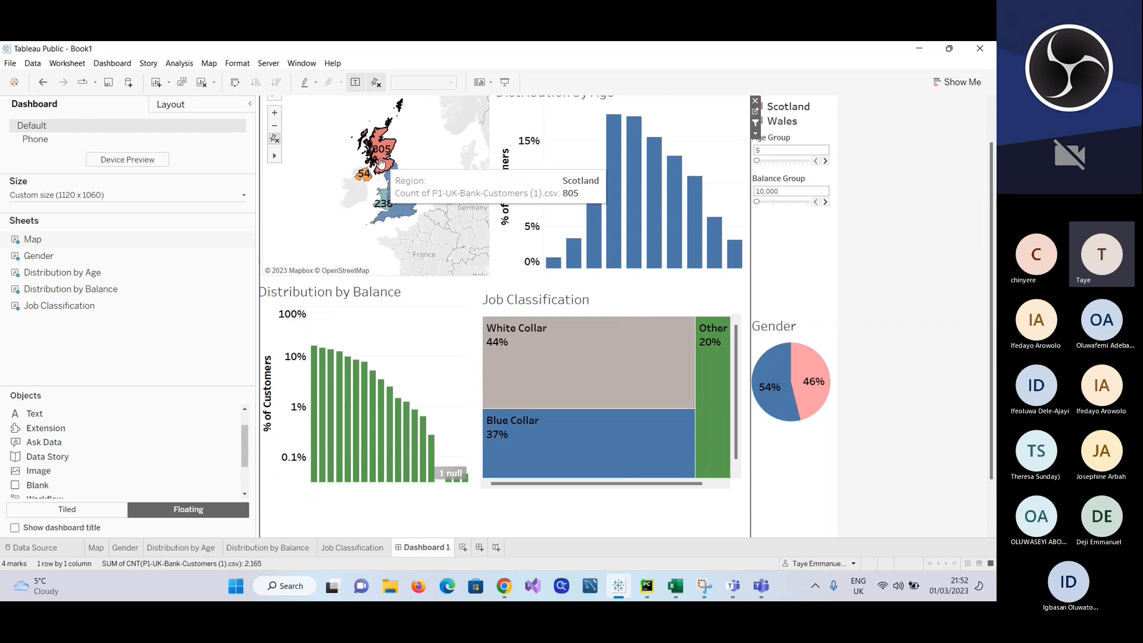
Step: Test the map filter by selecting Wales, clear that selection, and filter the dashboard by England
left_click(383, 205)
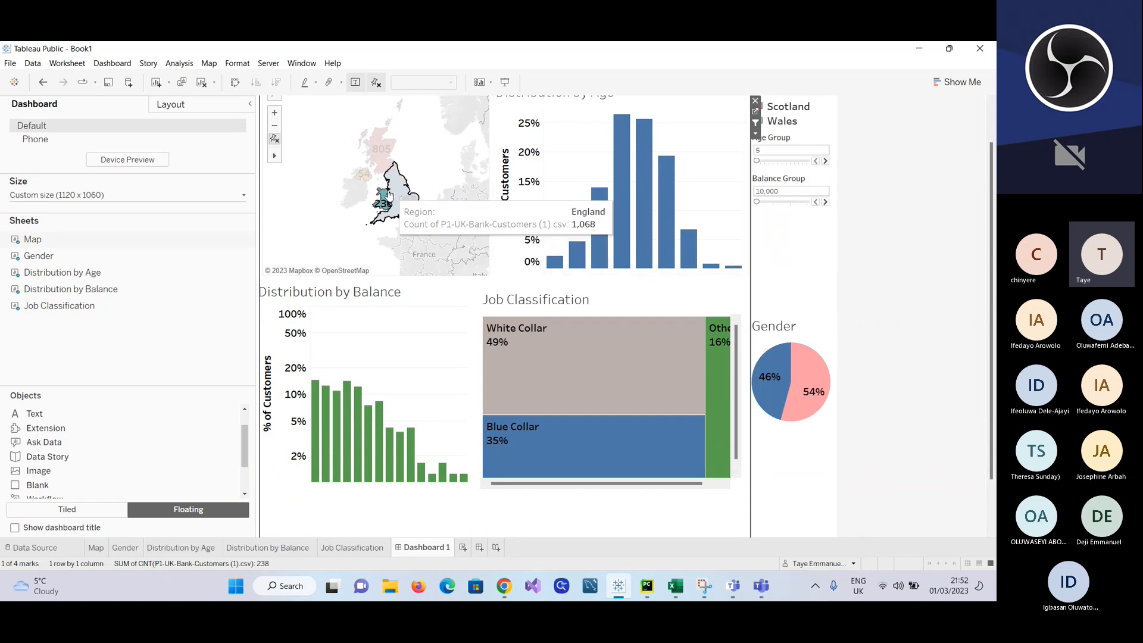
left_click(300, 195)
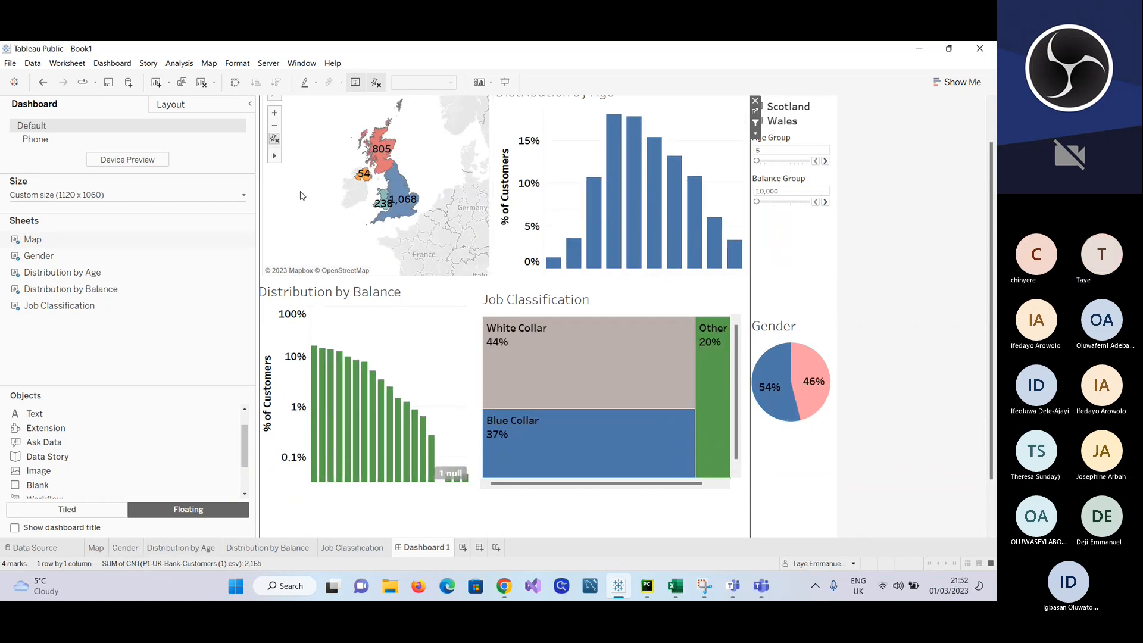
left_click(404, 198)
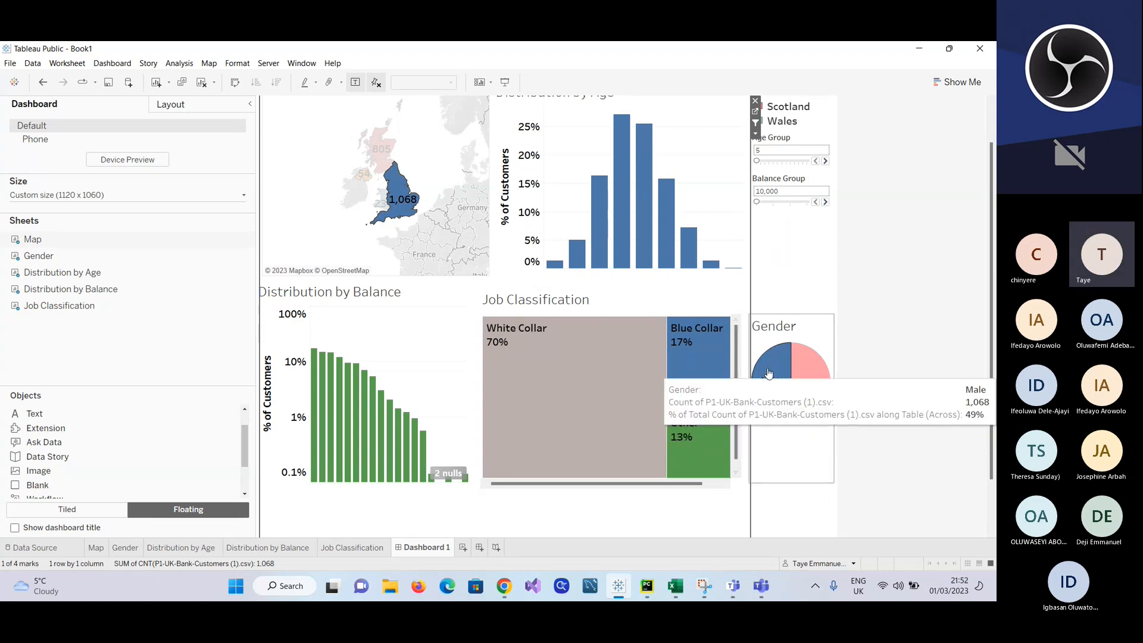
Step: Compare England's customers filtered by Male and by Female in the Gender chart, and clear the England selection while keeping Female
left_click(768, 373)
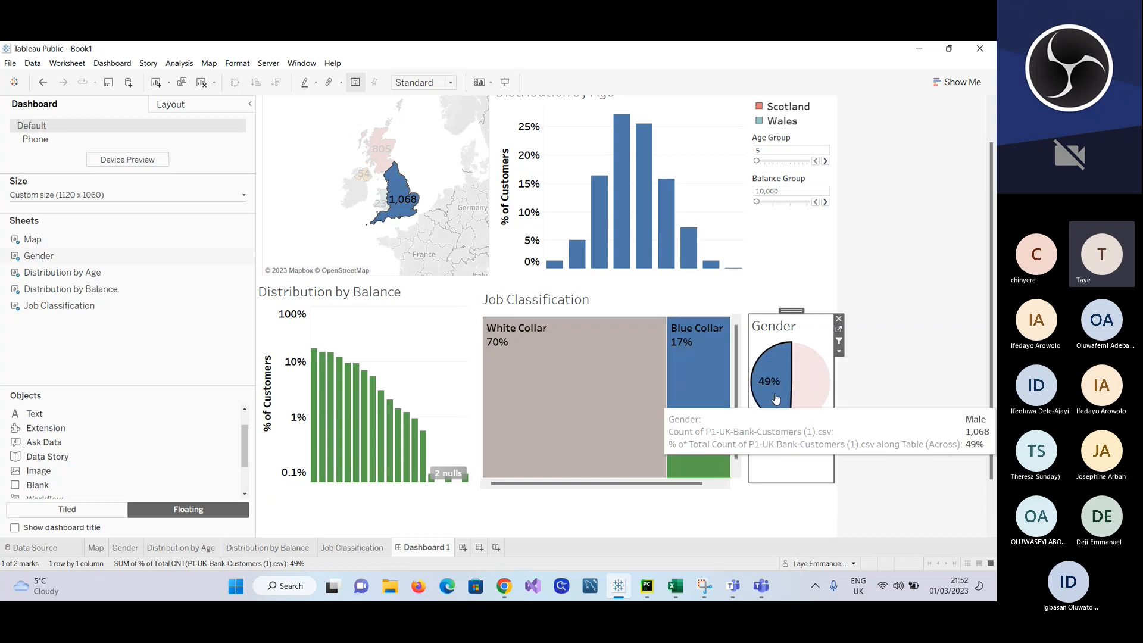
left_click(812, 370)
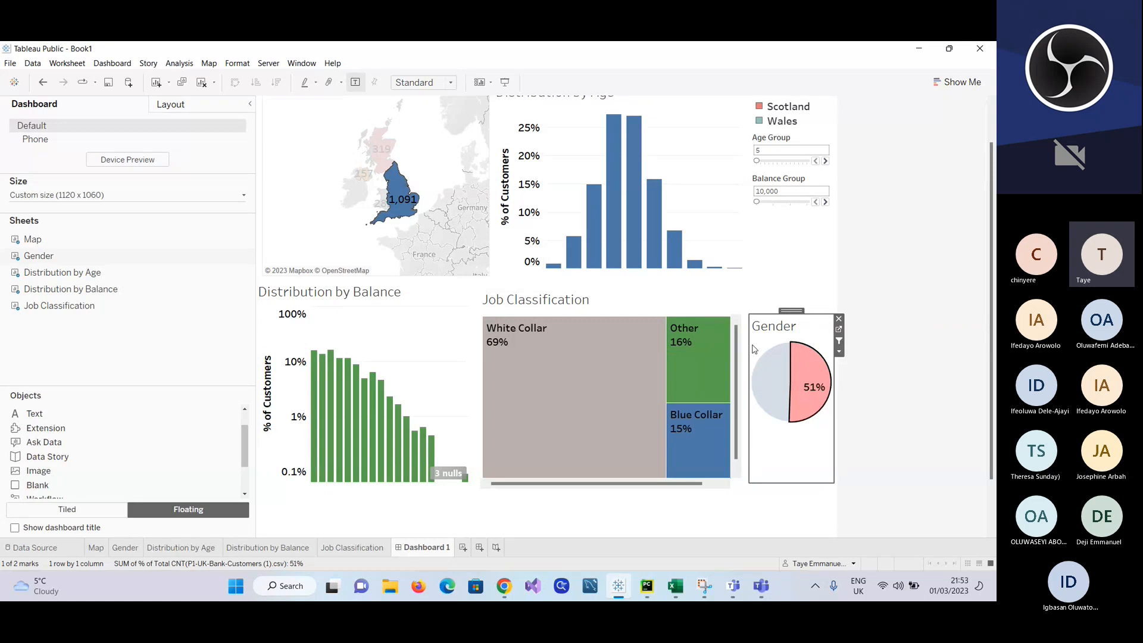
scroll(753, 348, "up", 1)
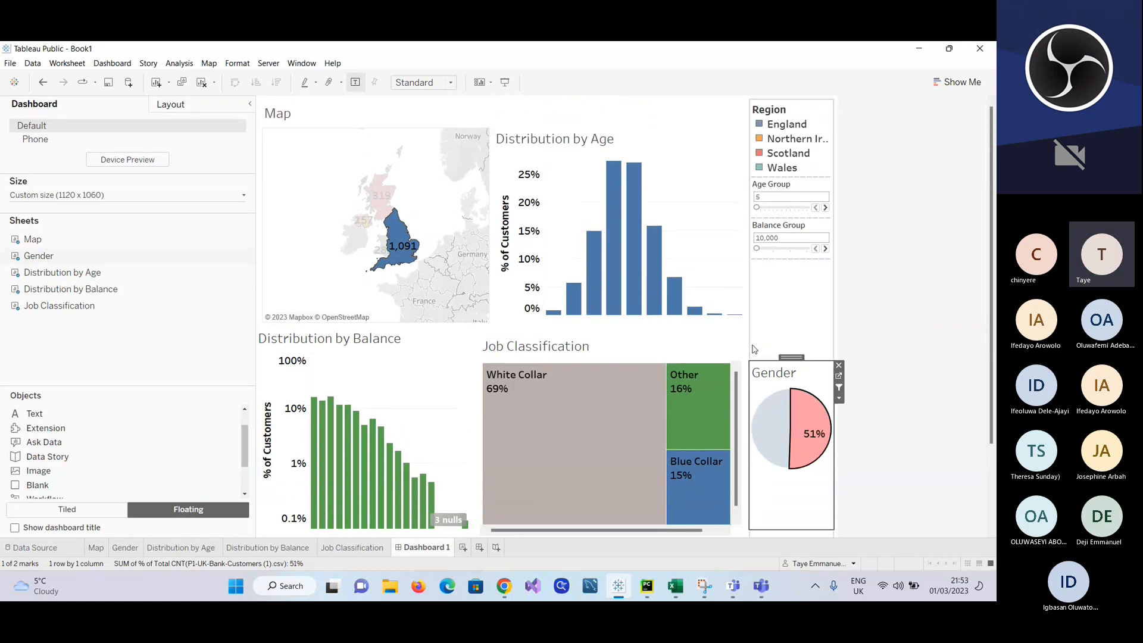
left_click(390, 220)
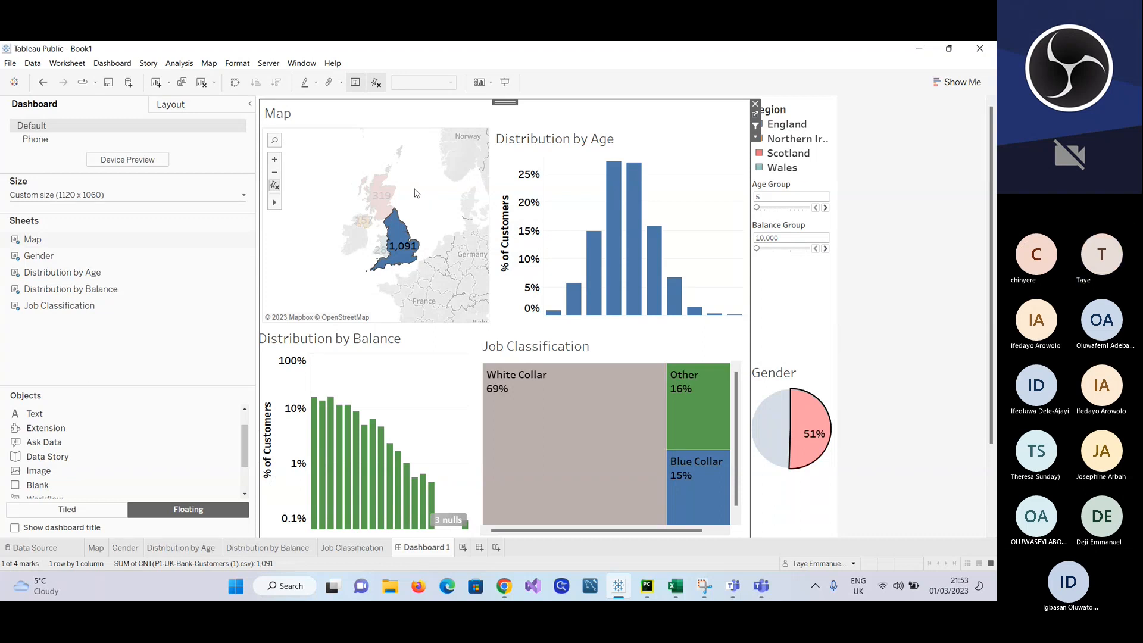
left_click(418, 195)
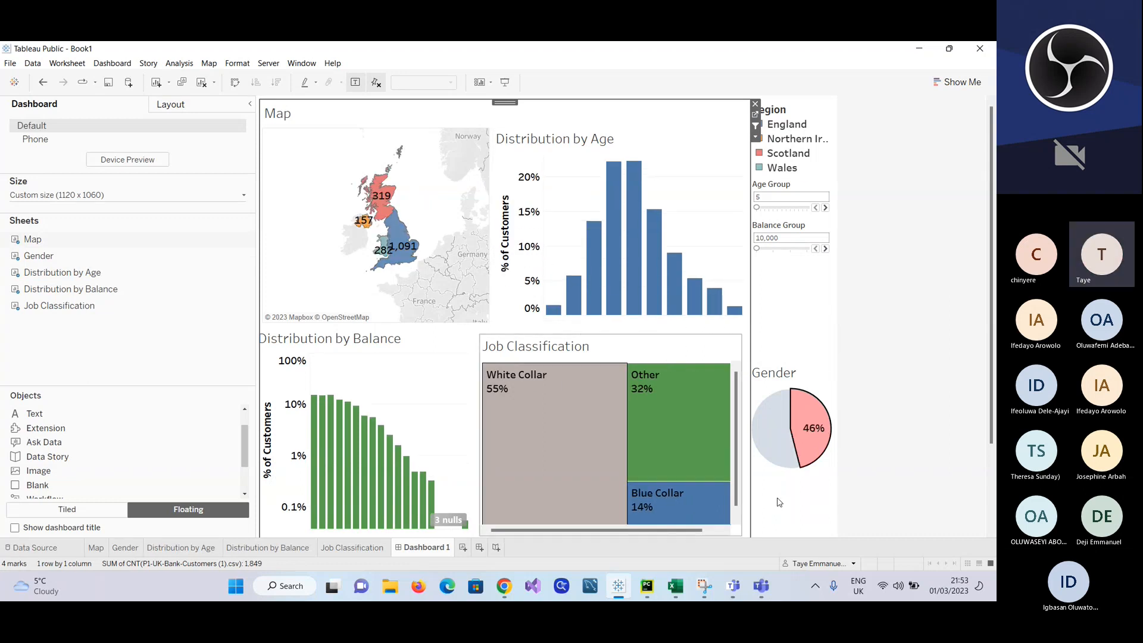
Step: Narrow the female customers to the age 25 bar and the White Collar job class, checking the regional counts
mouse_move(494, 416)
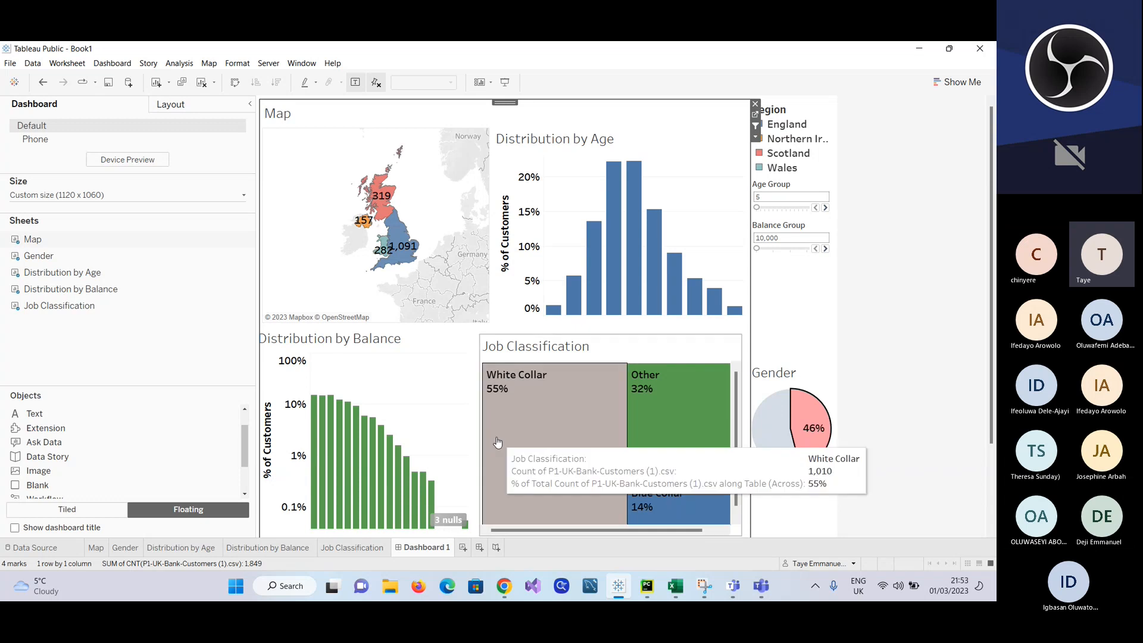
mouse_move(588, 275)
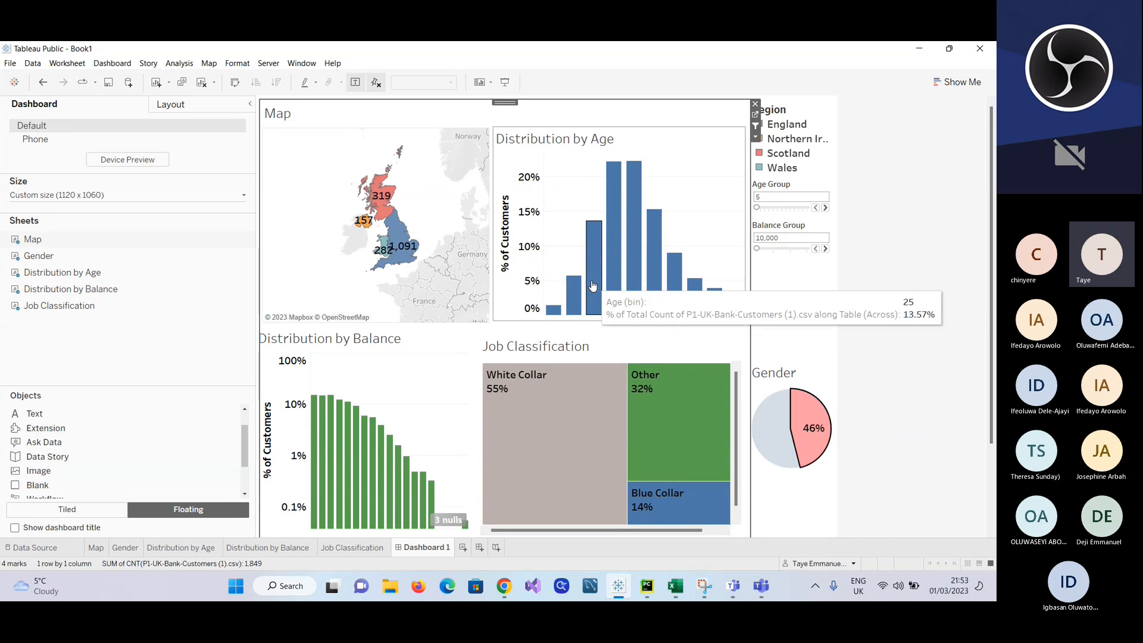
left_click(592, 286)
mouse_move(394, 222)
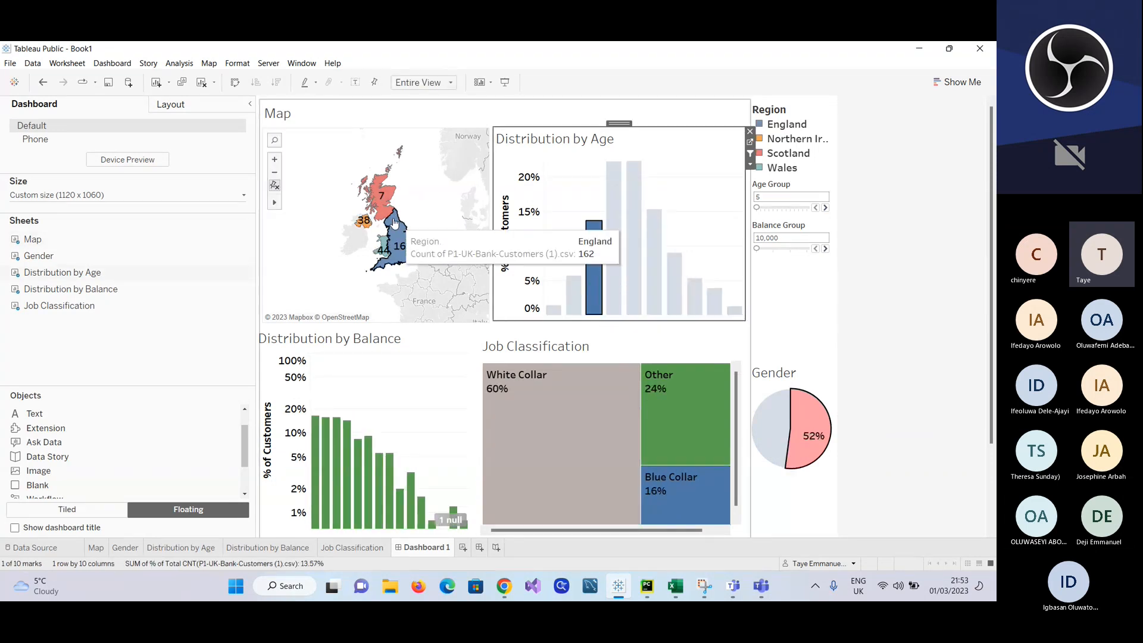
mouse_move(627, 462)
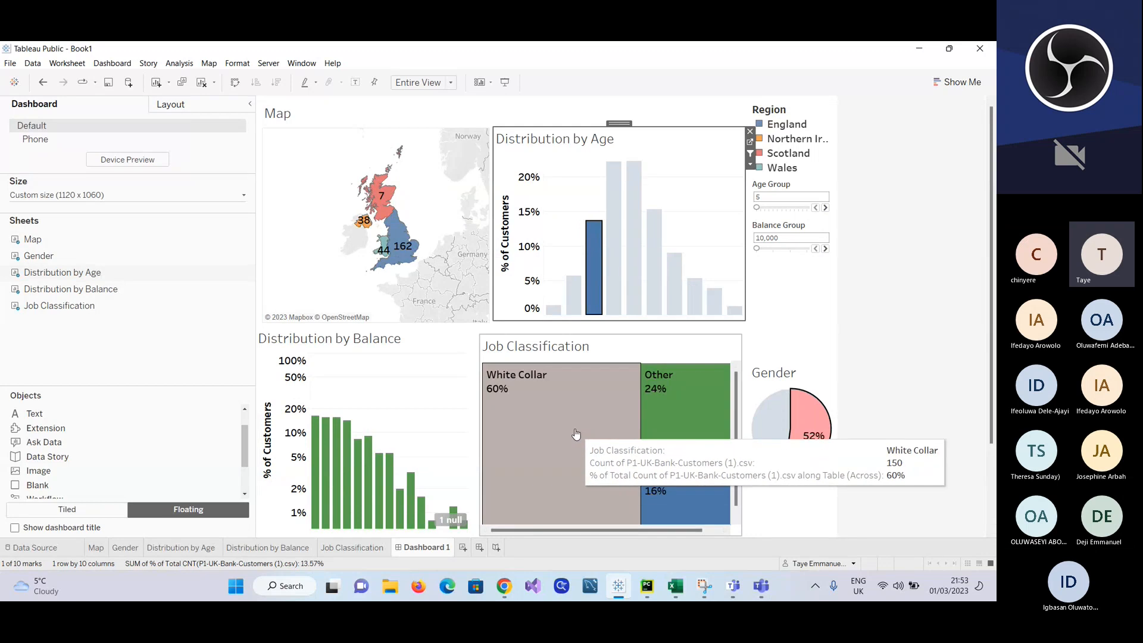
left_click(592, 463)
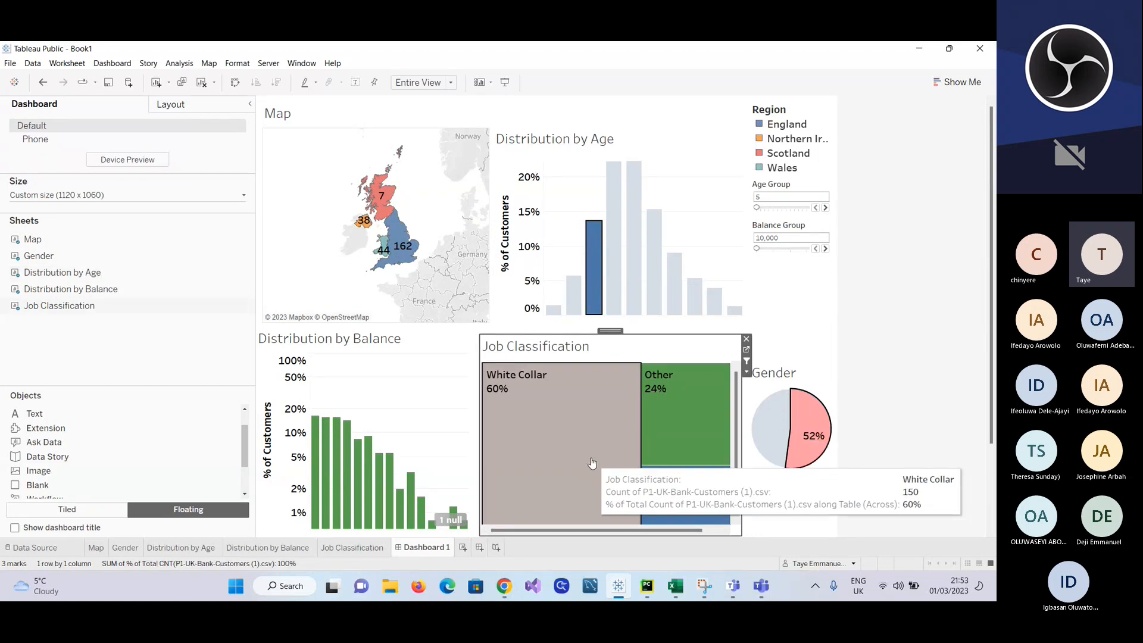
left_click(591, 463)
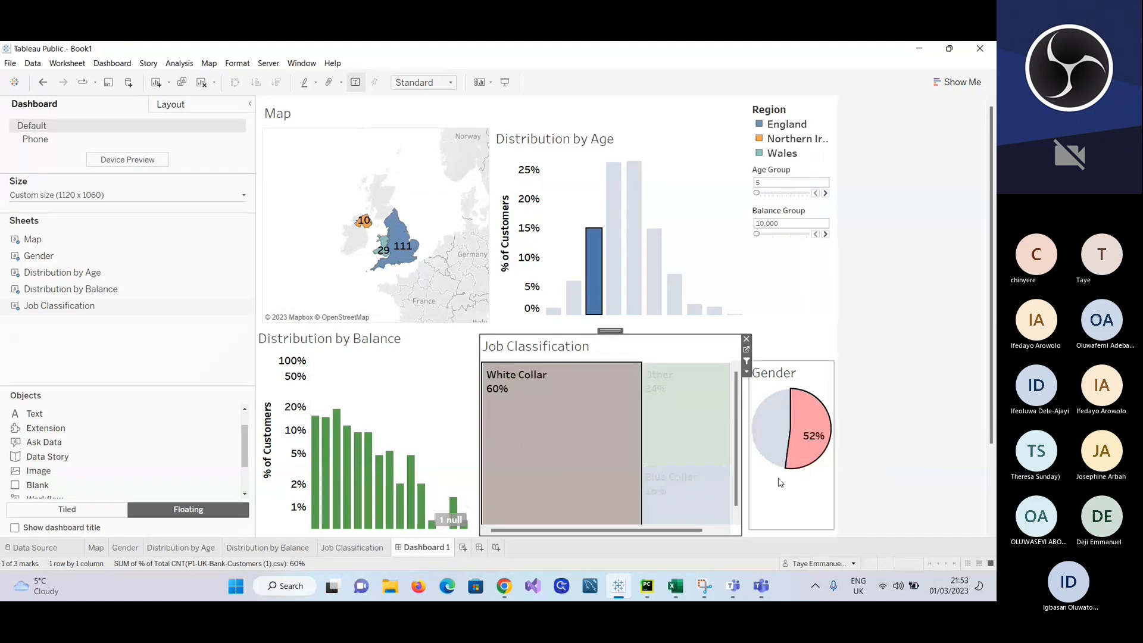
Step: Clear the Female, White Collar and age 25 selections from their charts
scroll(516, 441, "down", 1)
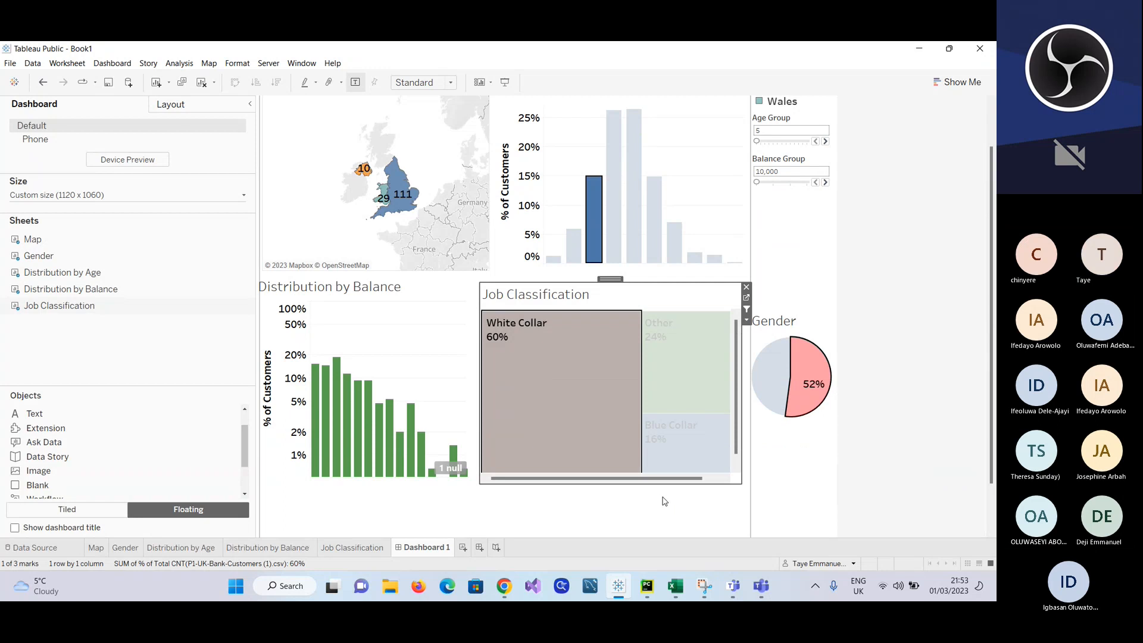
left_click(813, 335)
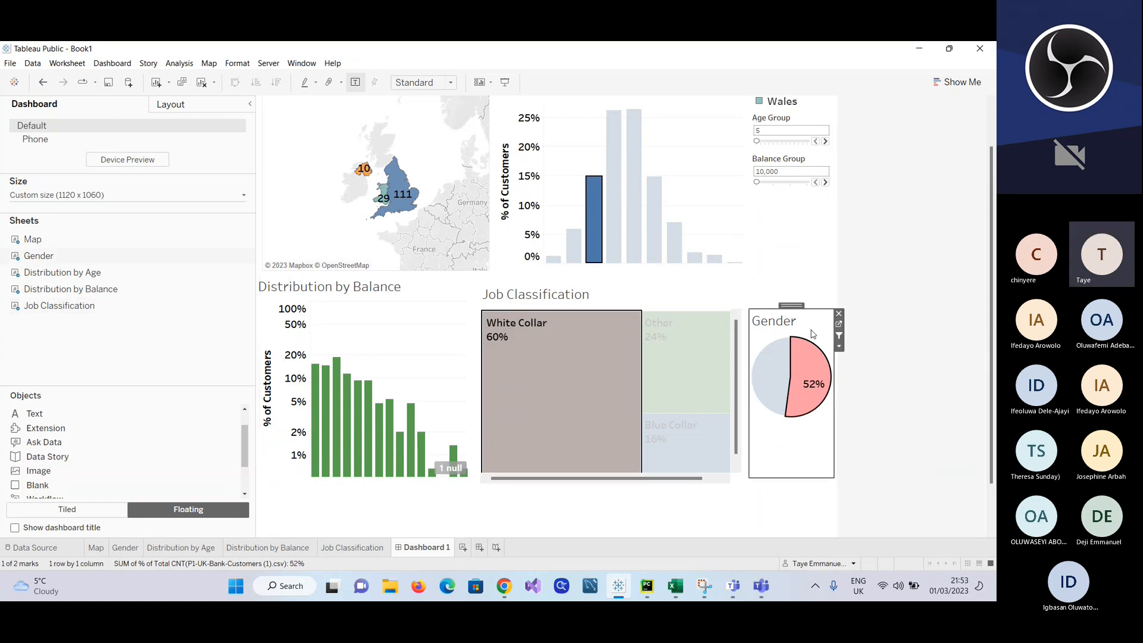
left_click(795, 437)
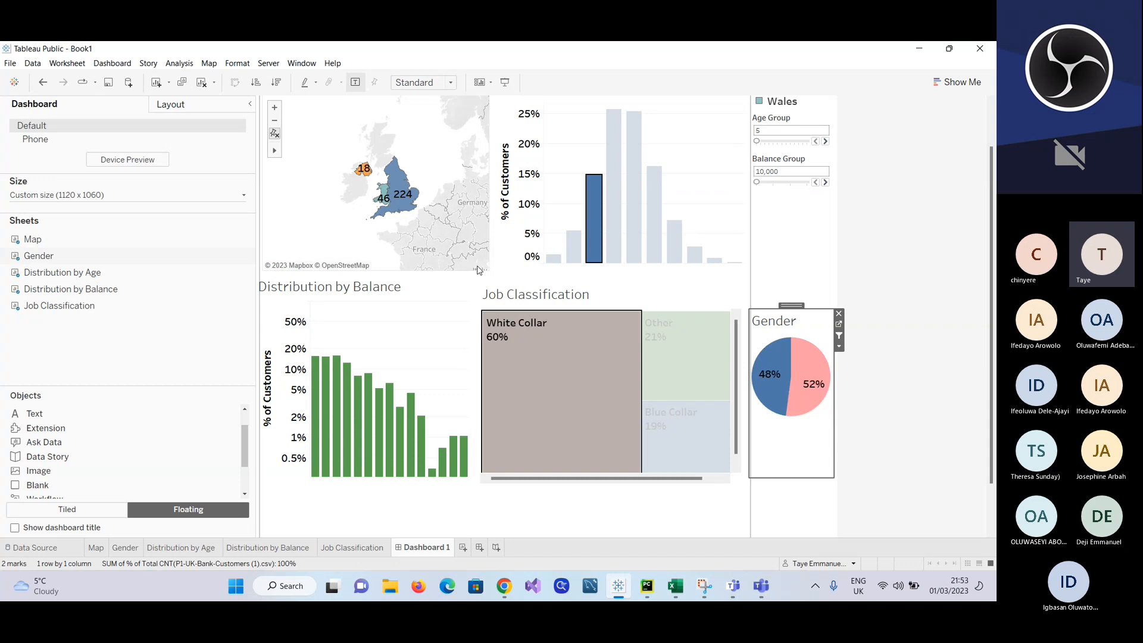
mouse_move(596, 228)
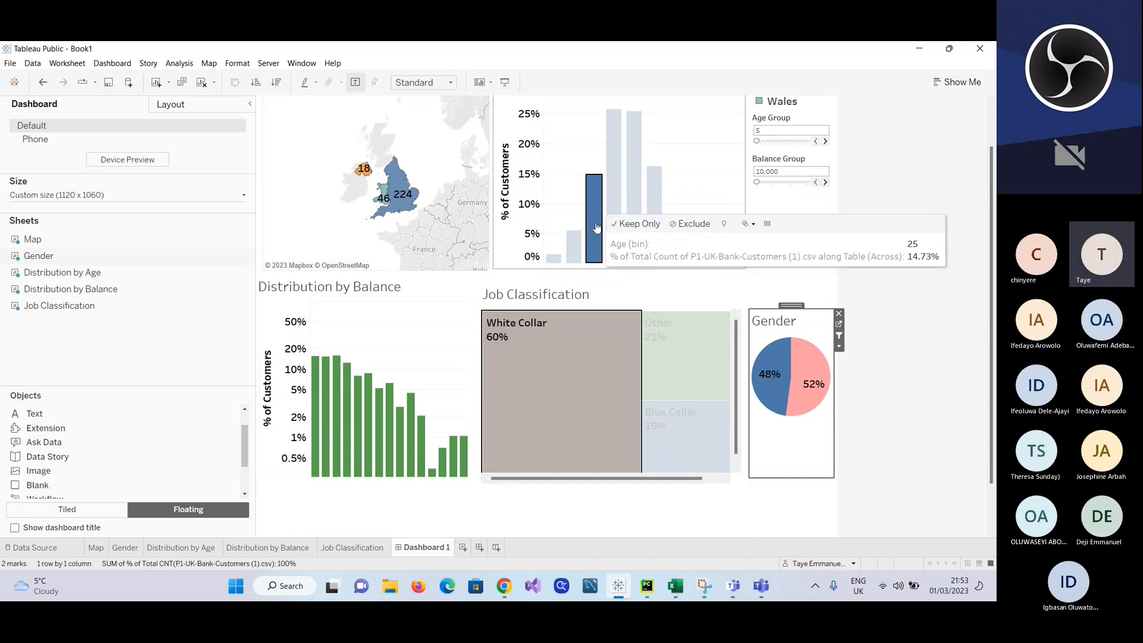
left_click(558, 401)
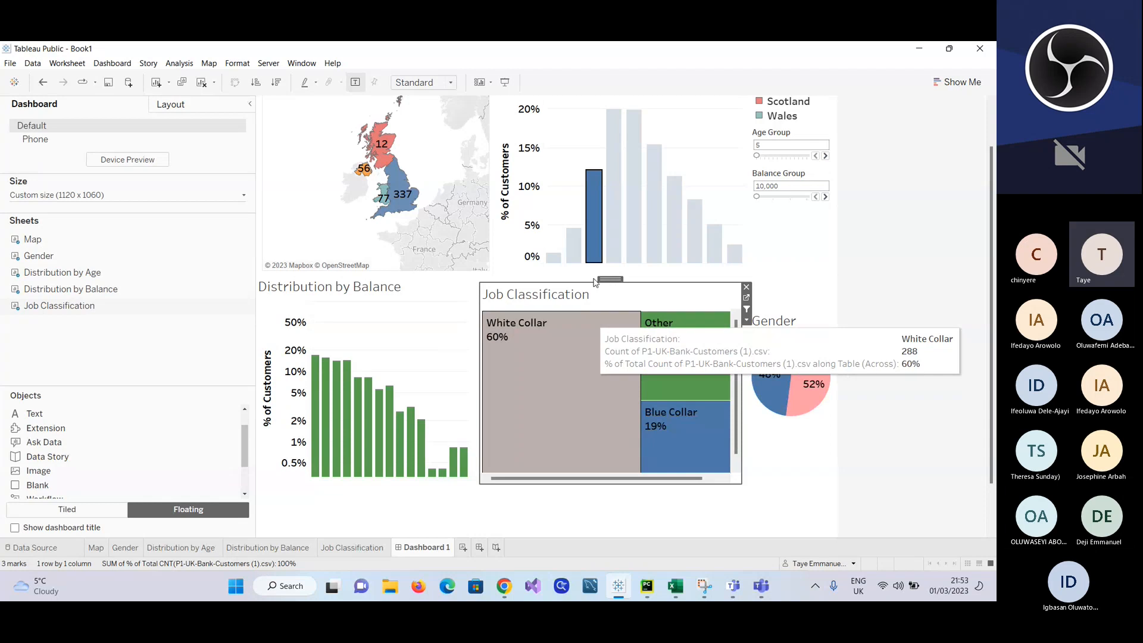
left_click(588, 247)
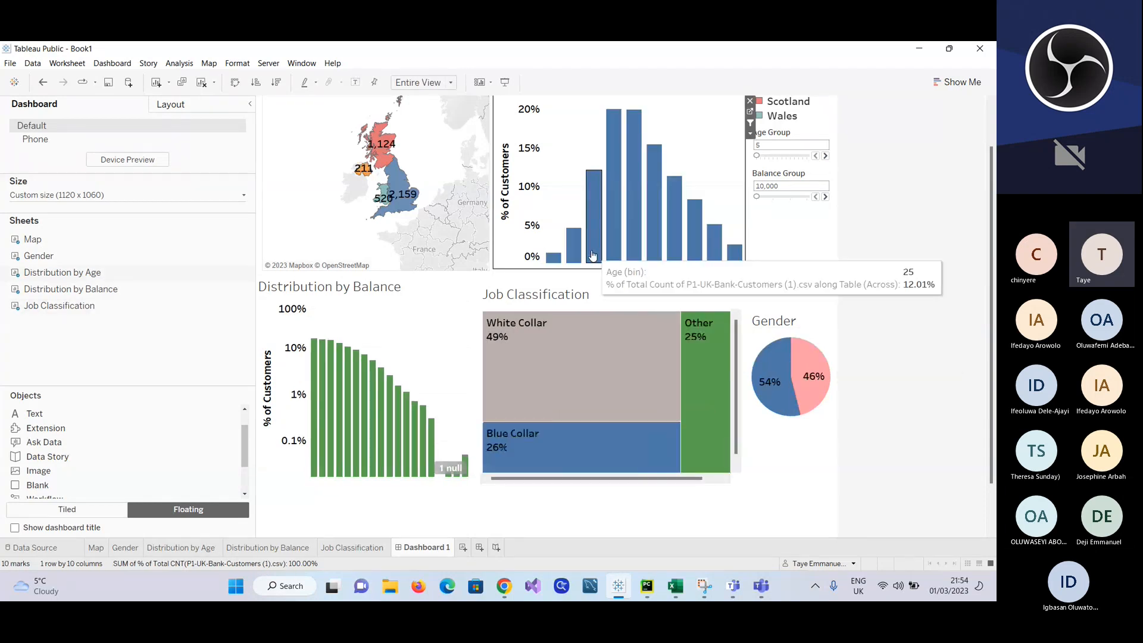
Step: Filter the dashboard by the age 25 bar and White Collar, and examine the Gender breakdown and England's customer count
left_click(589, 247)
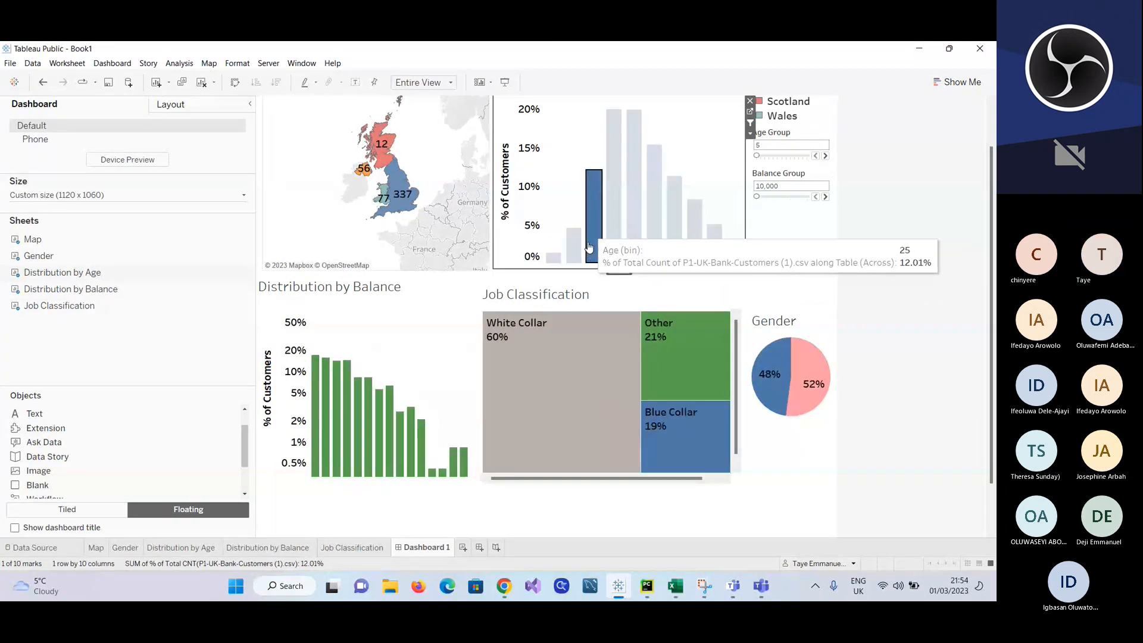
left_click(595, 365)
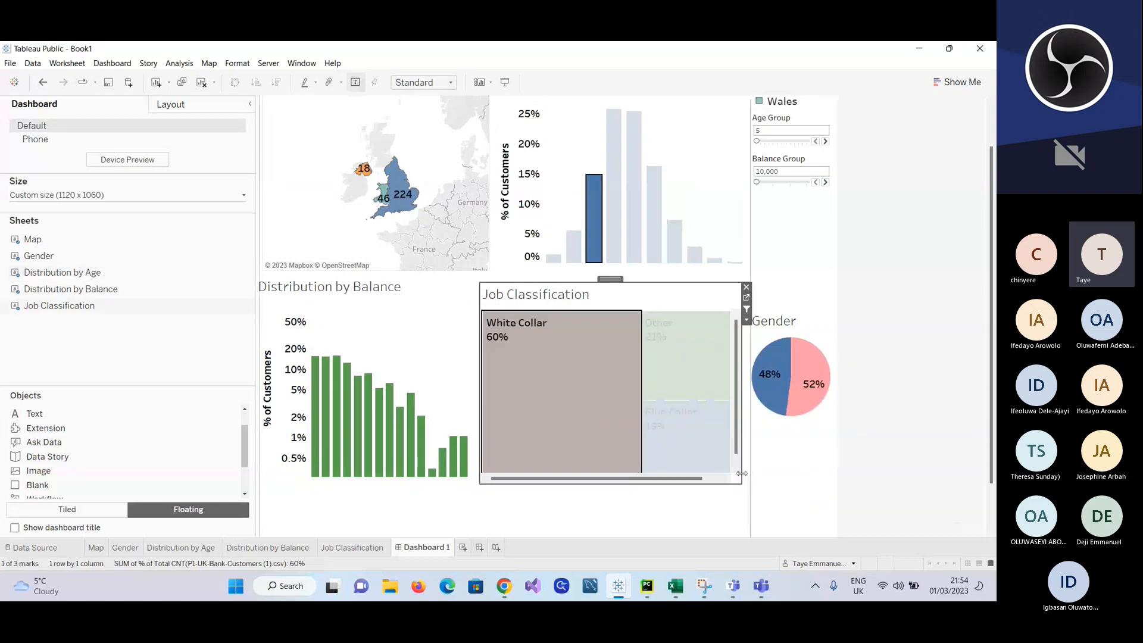
mouse_move(770, 361)
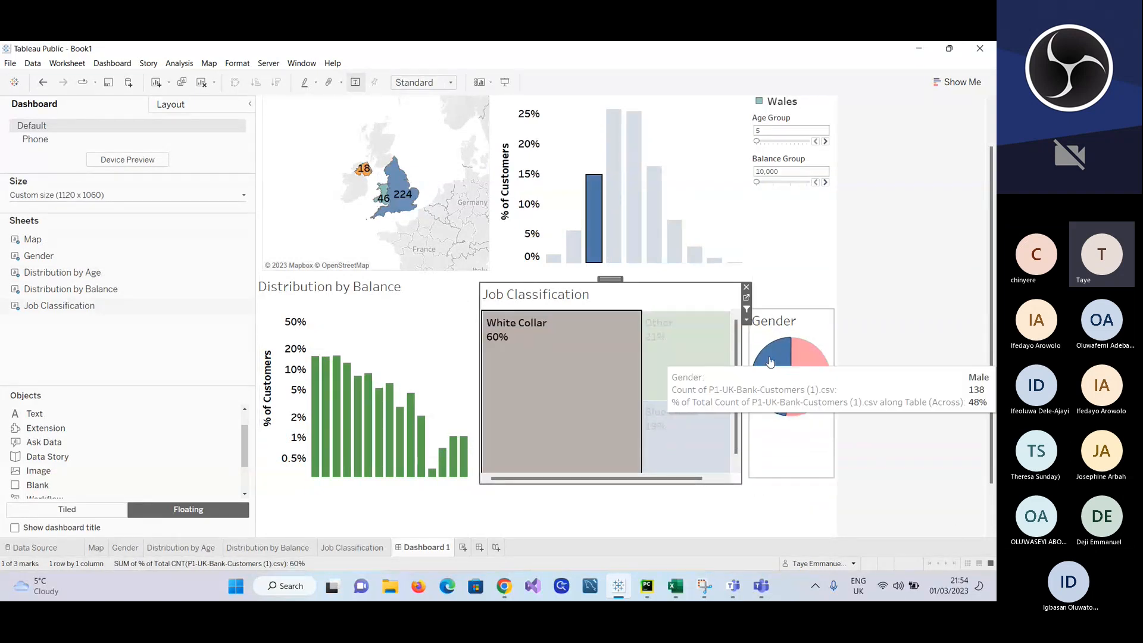
mouse_move(805, 390)
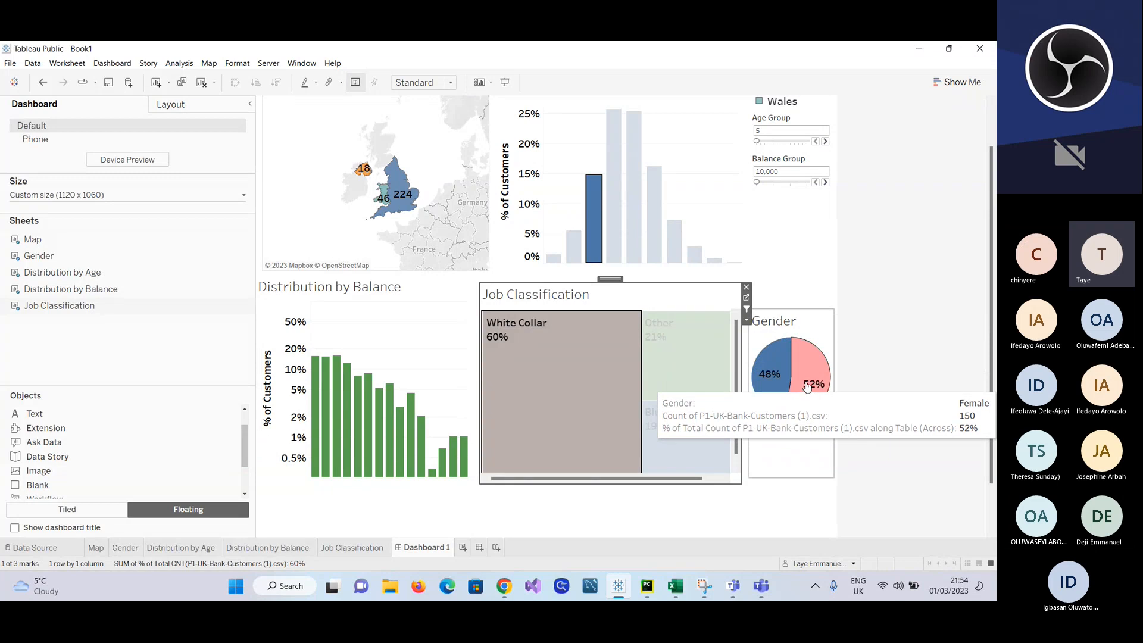
mouse_move(596, 256)
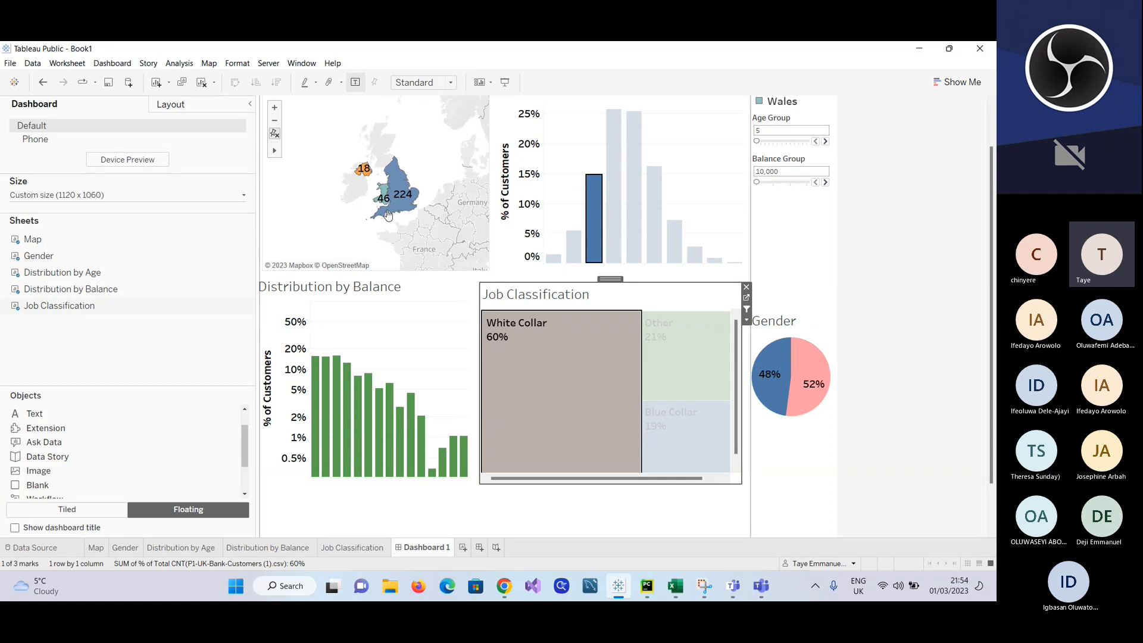
mouse_move(402, 205)
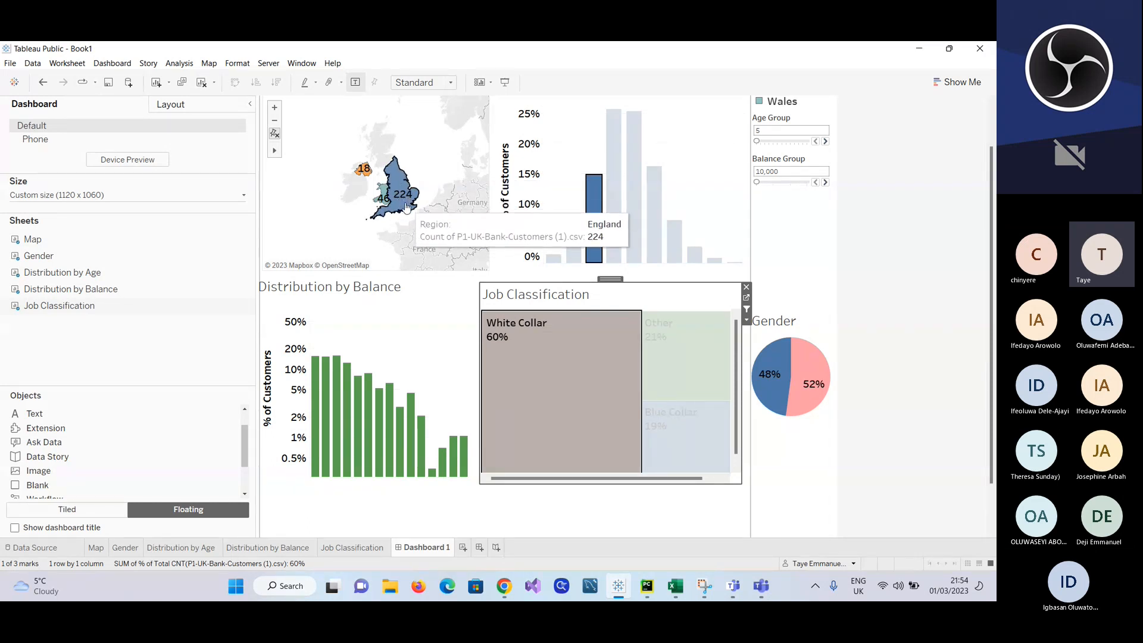
mouse_move(504, 367)
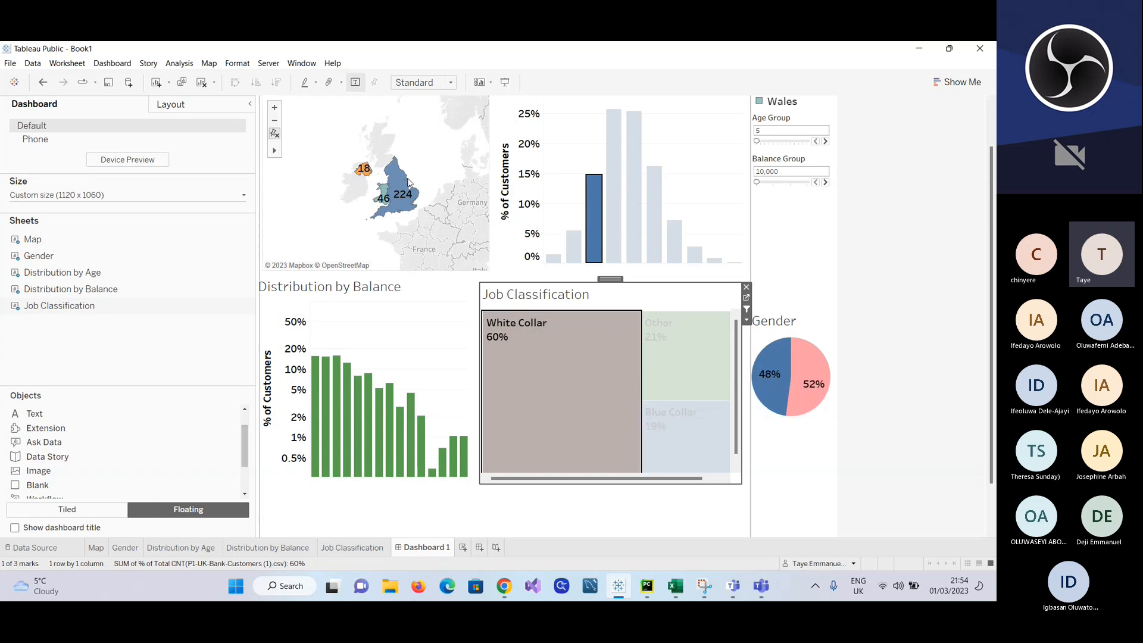
left_click(384, 150)
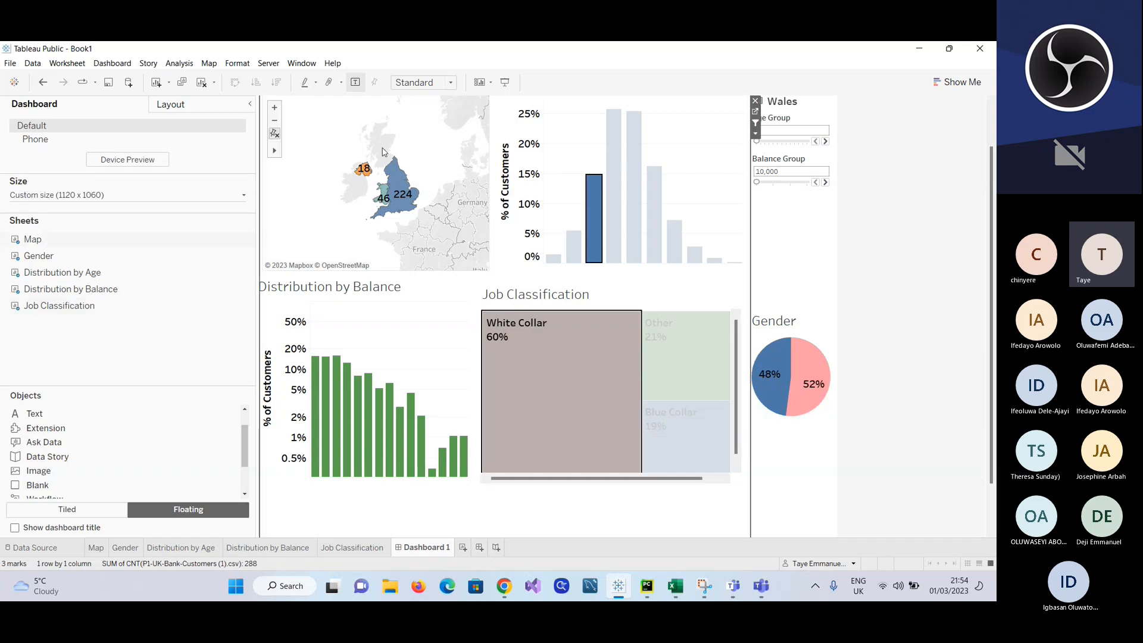
double_click(326, 148)
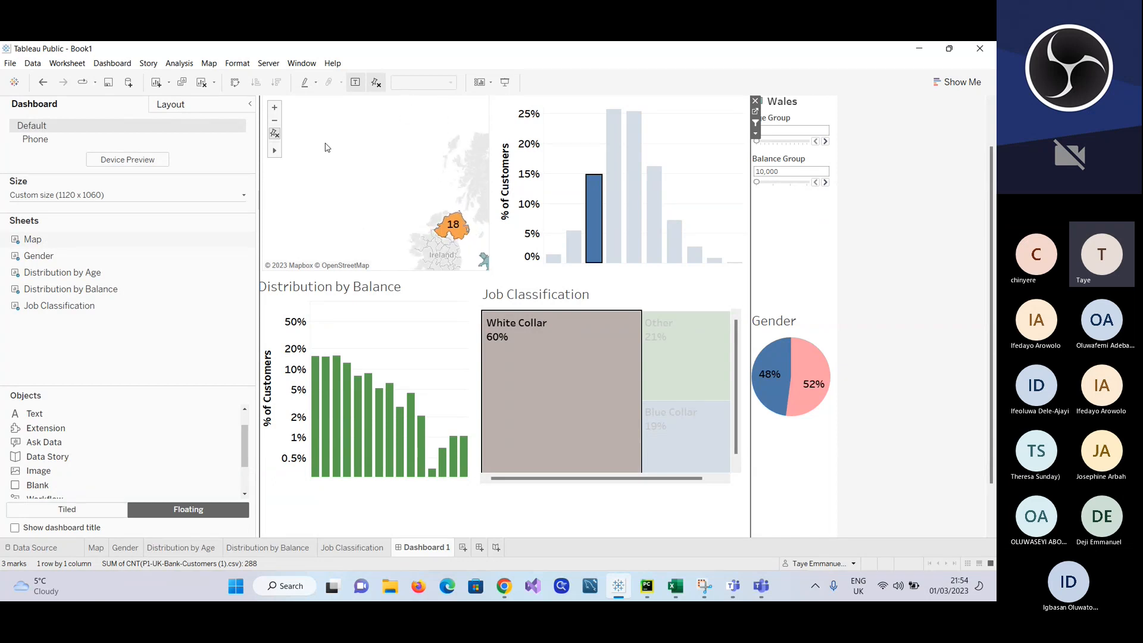
right_click(326, 147)
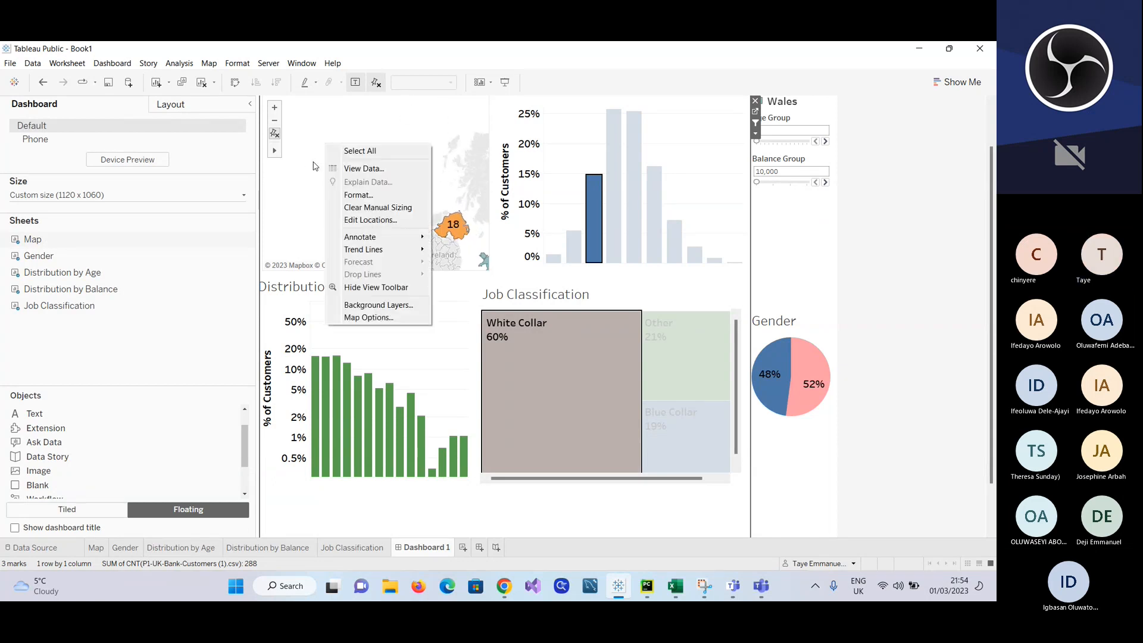
left_click(315, 167)
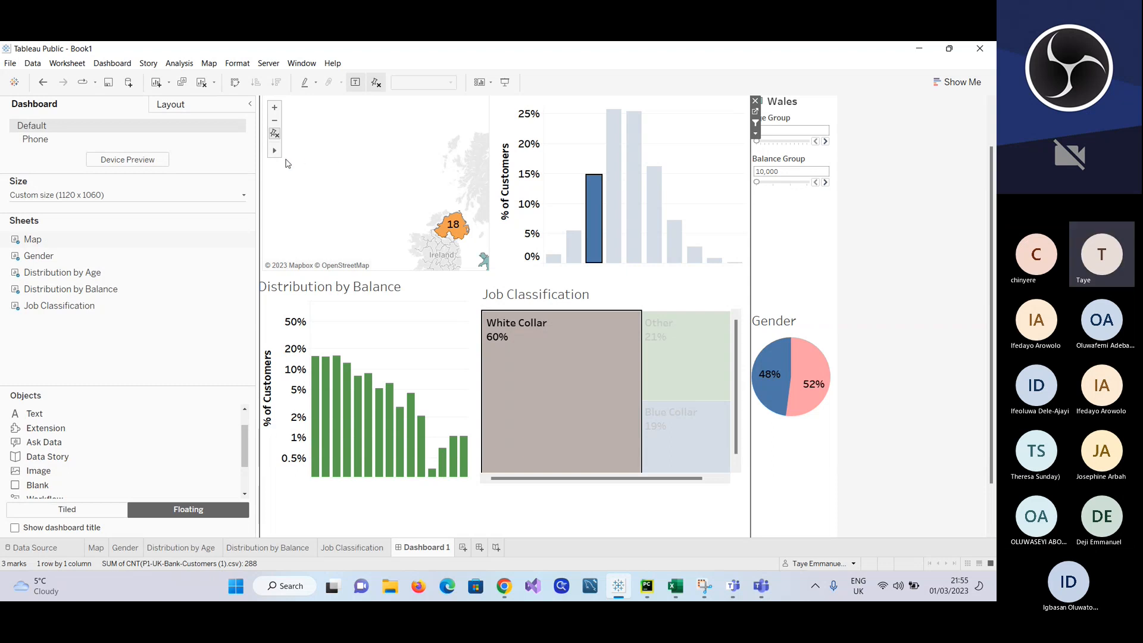
Step: Pan and zoom the map so the UK regions and their customer counts fit inside the map view
left_click(301, 151)
left_click_drag(363, 184, 285, 142)
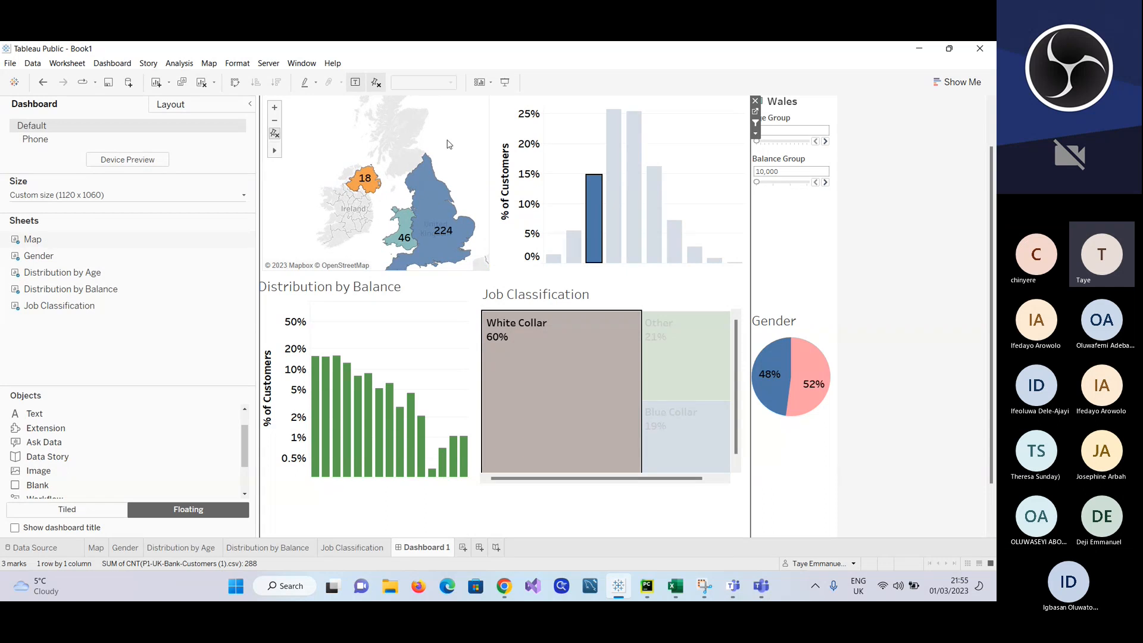
scroll(449, 144, "up", 3)
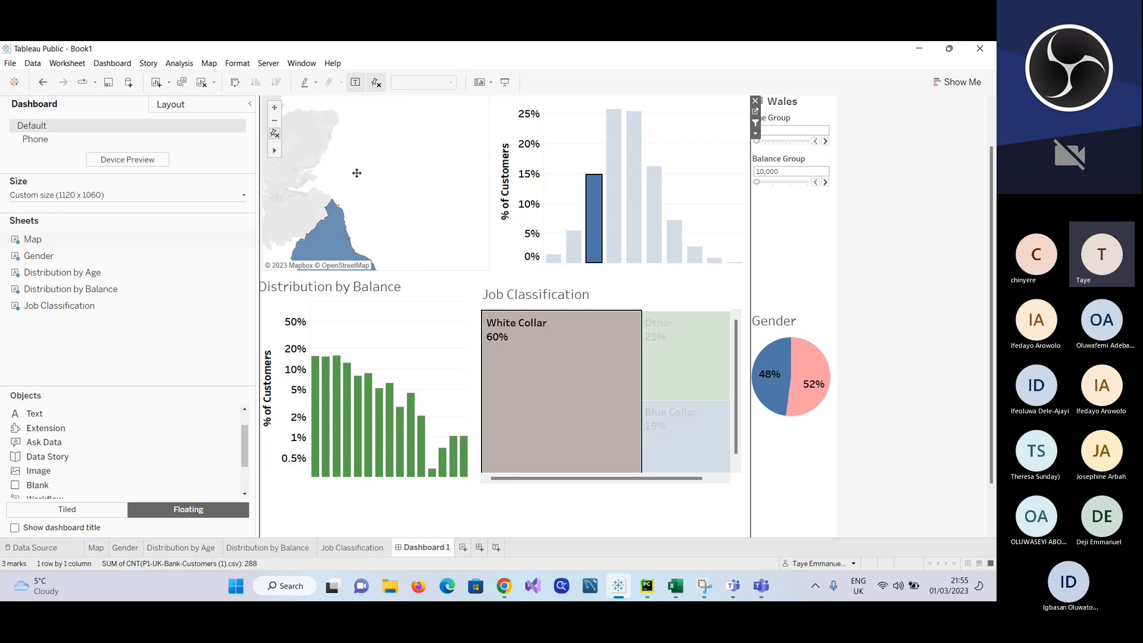
left_click_drag(357, 173, 462, 151)
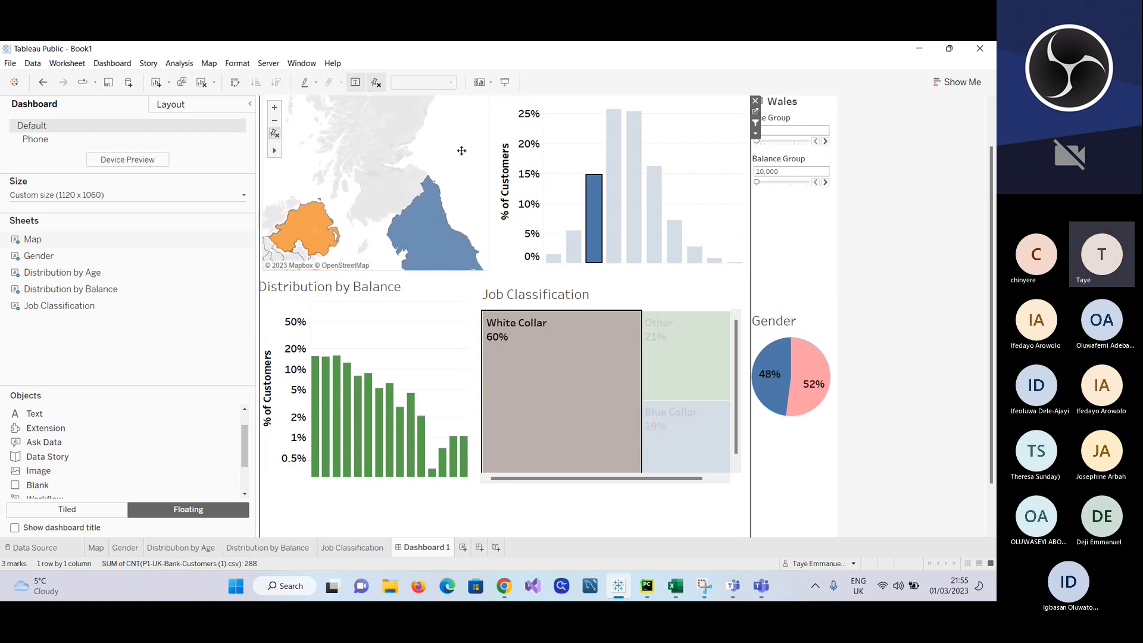
double_click(462, 152)
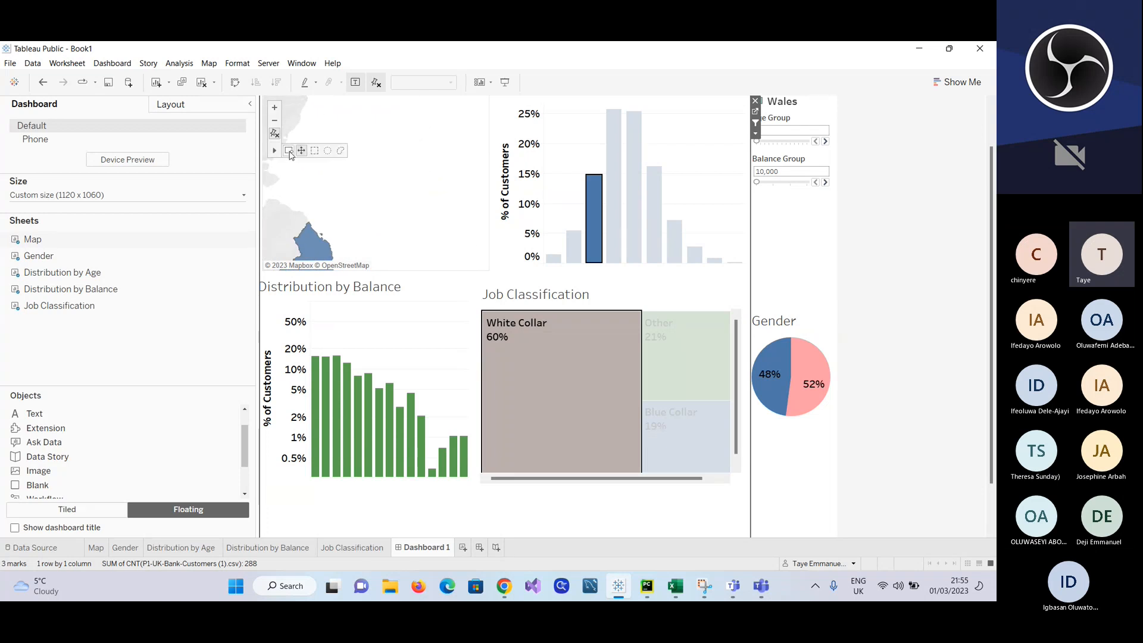
mouse_move(275, 157)
left_click(275, 122)
left_click(275, 124)
left_click(275, 124)
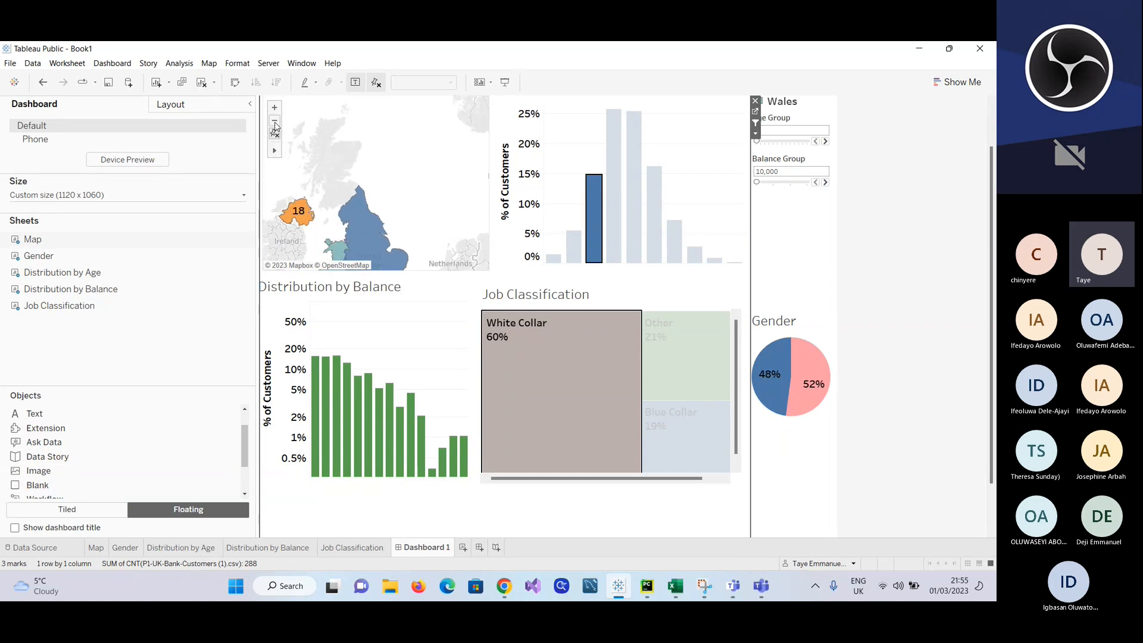
left_click(275, 123)
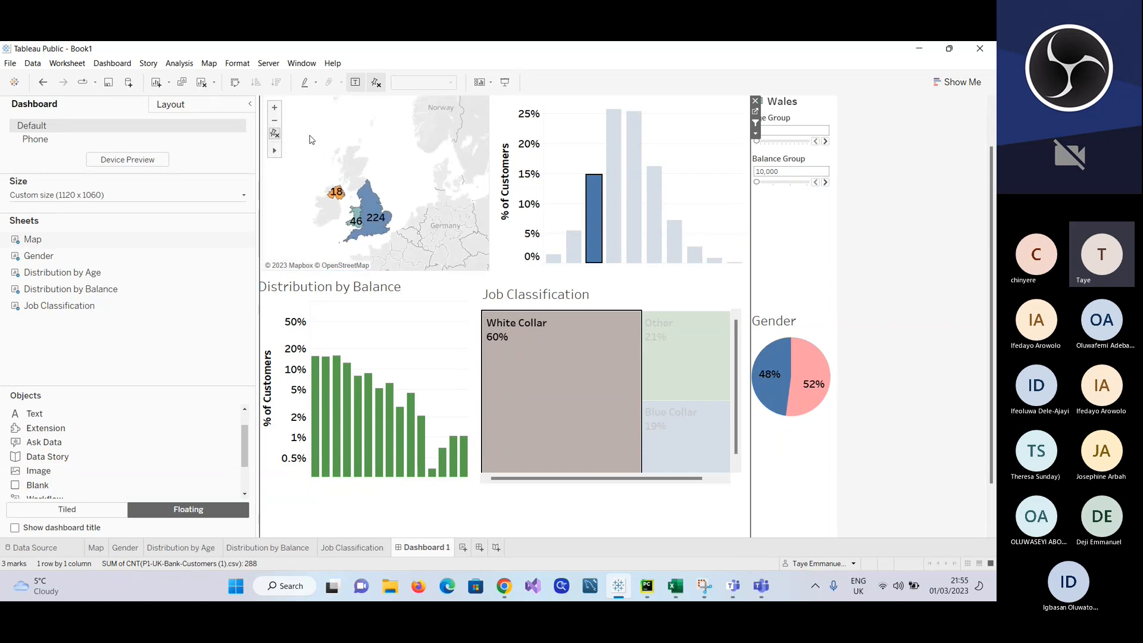
scroll(309, 140, "up", 2)
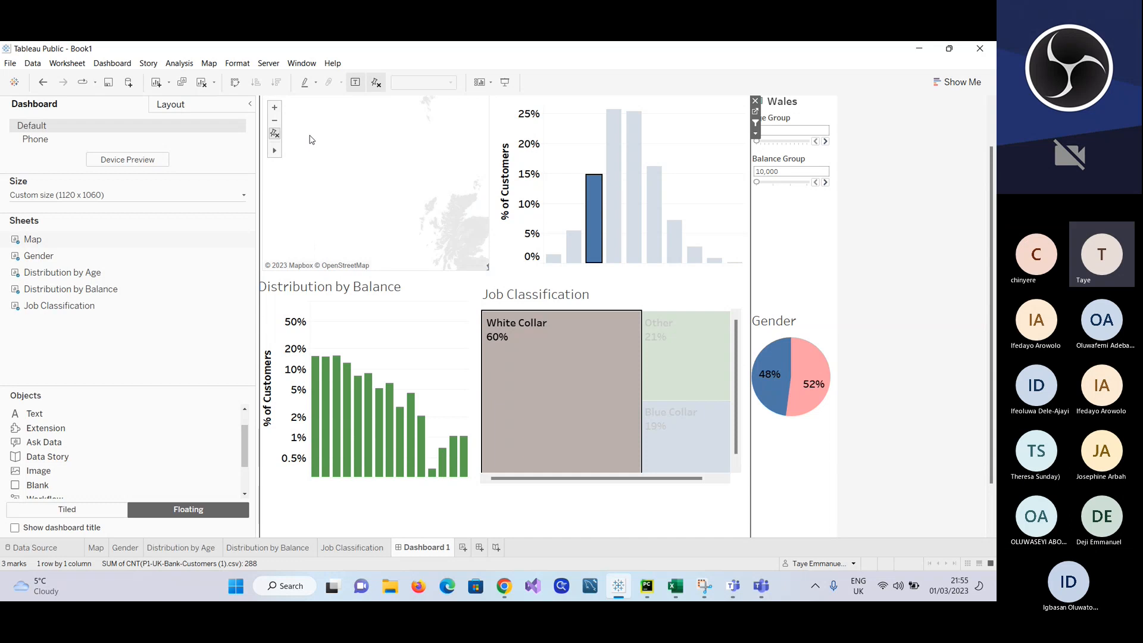
left_click(274, 121)
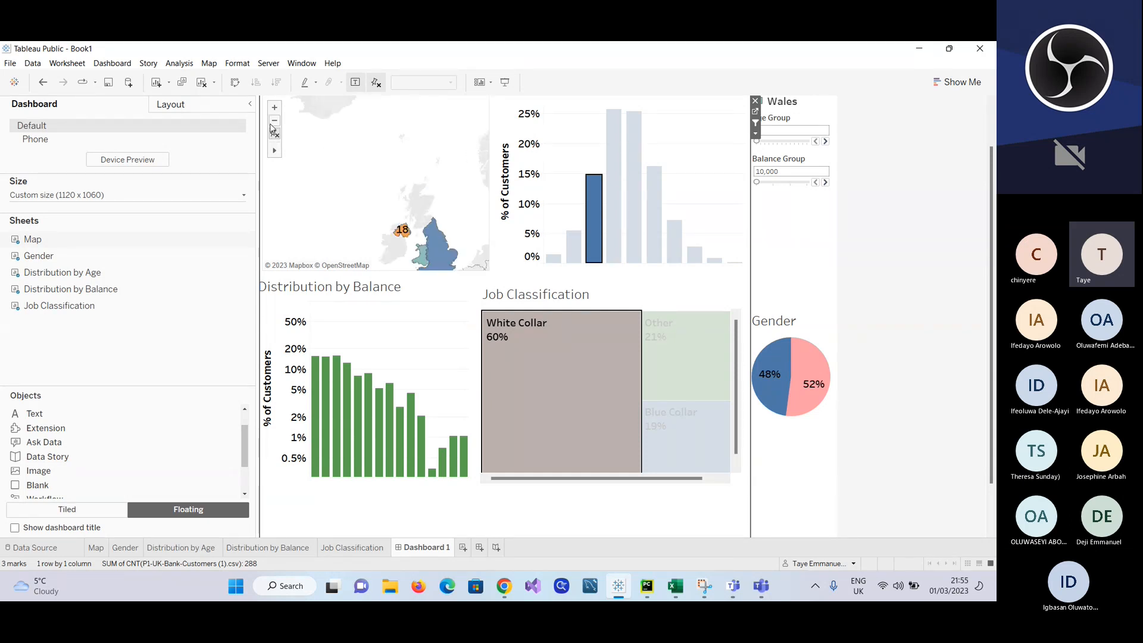
left_click(273, 122)
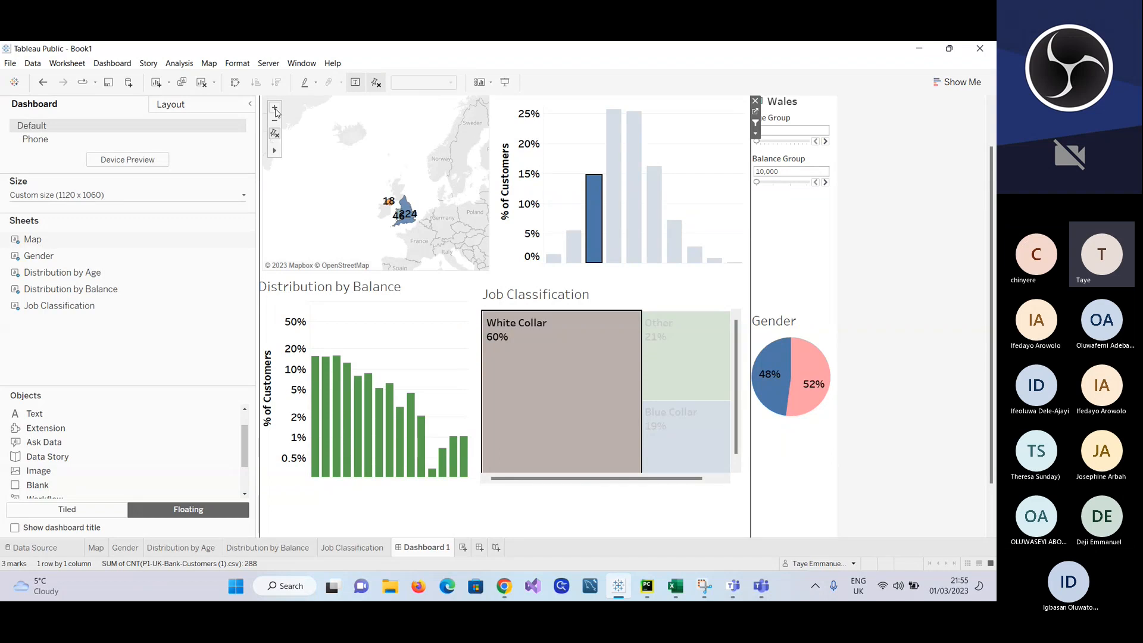
left_click(275, 109)
Step: Clear the age 25 filter while keeping White Collar selected, and centre the UK in the map view
left_click(506, 135)
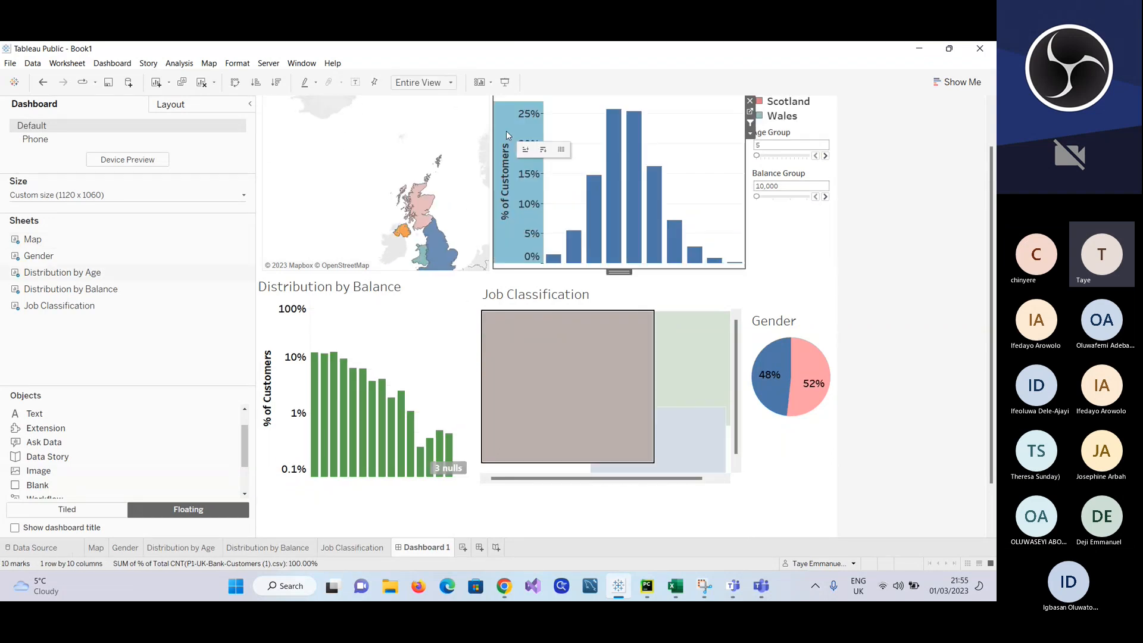
left_click(566, 339)
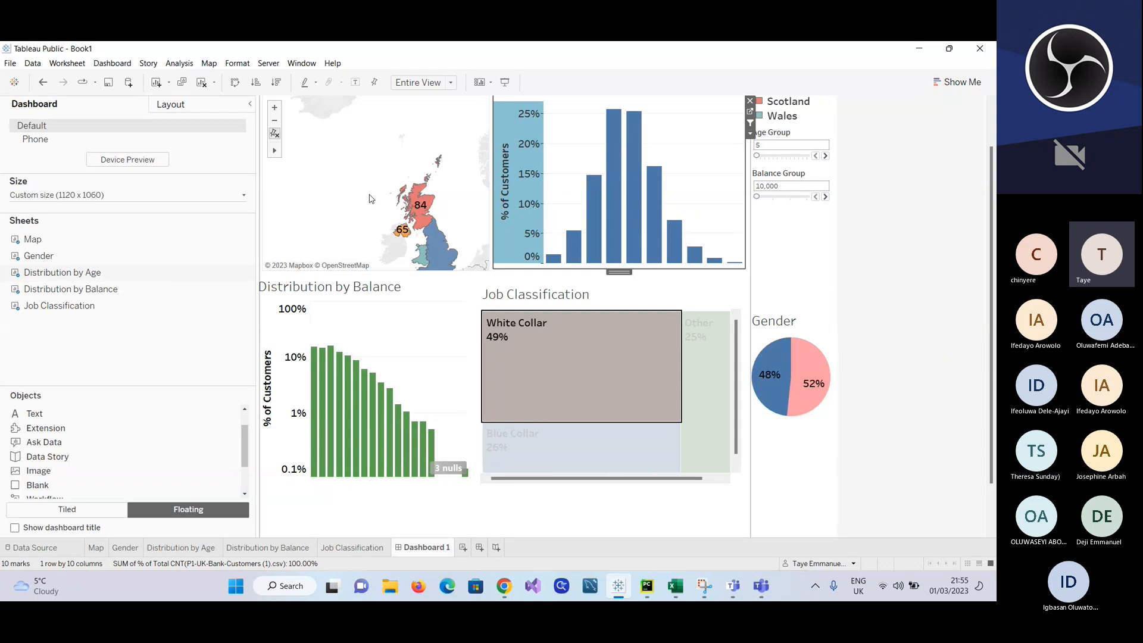
left_click(301, 152)
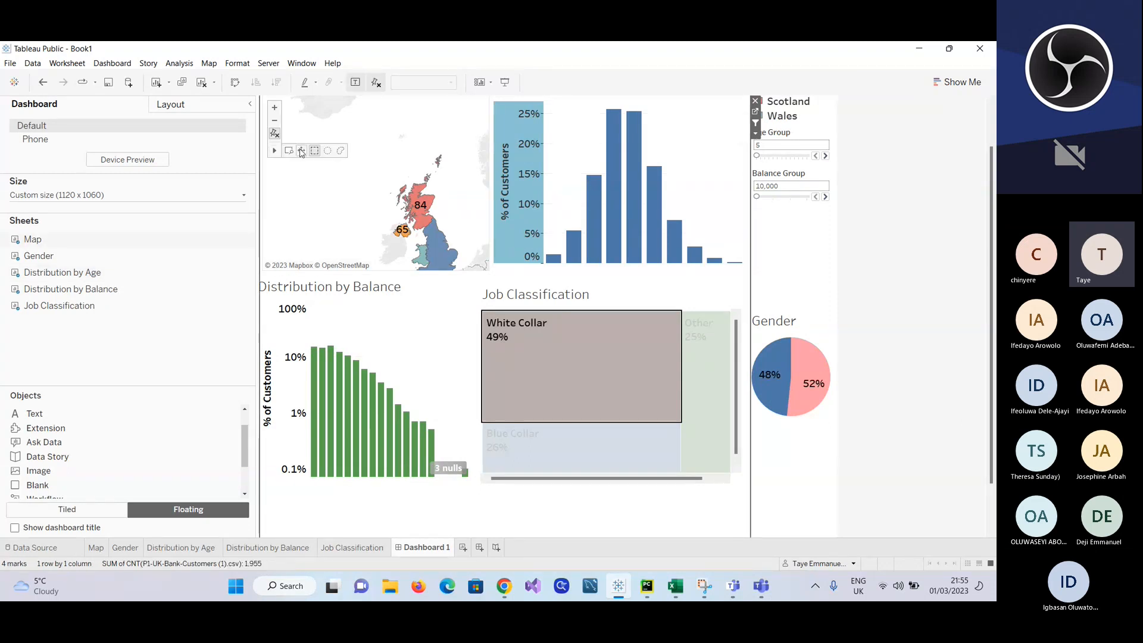
left_click_drag(466, 271, 435, 236)
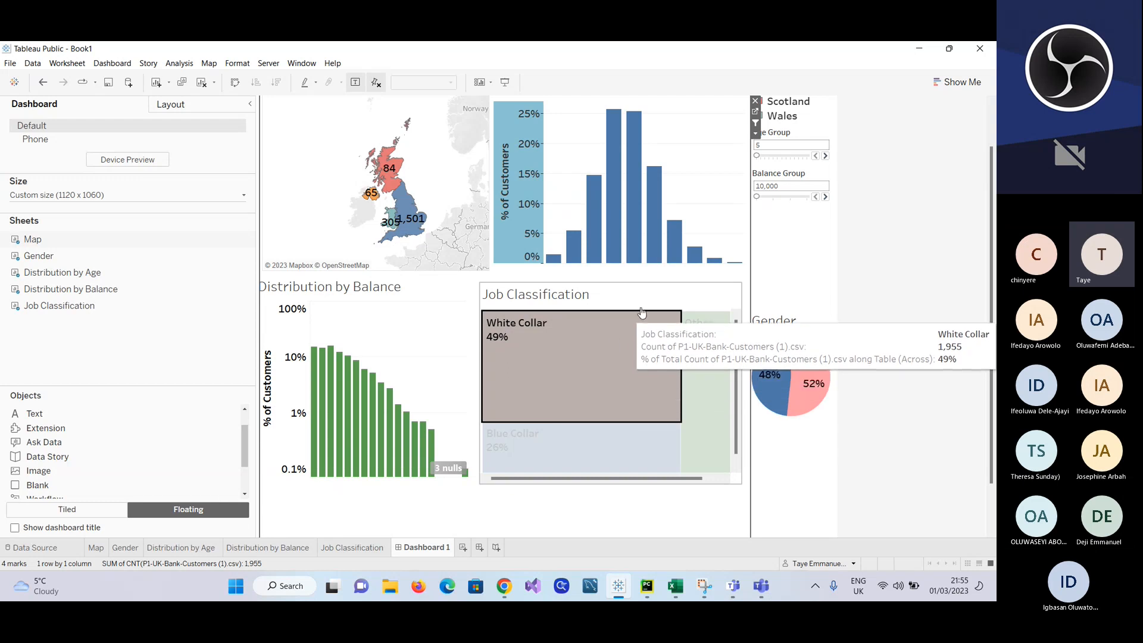
Step: Clear the White Collar selection in the Job Classification chart so the dashboard shows all customers
left_click(673, 296)
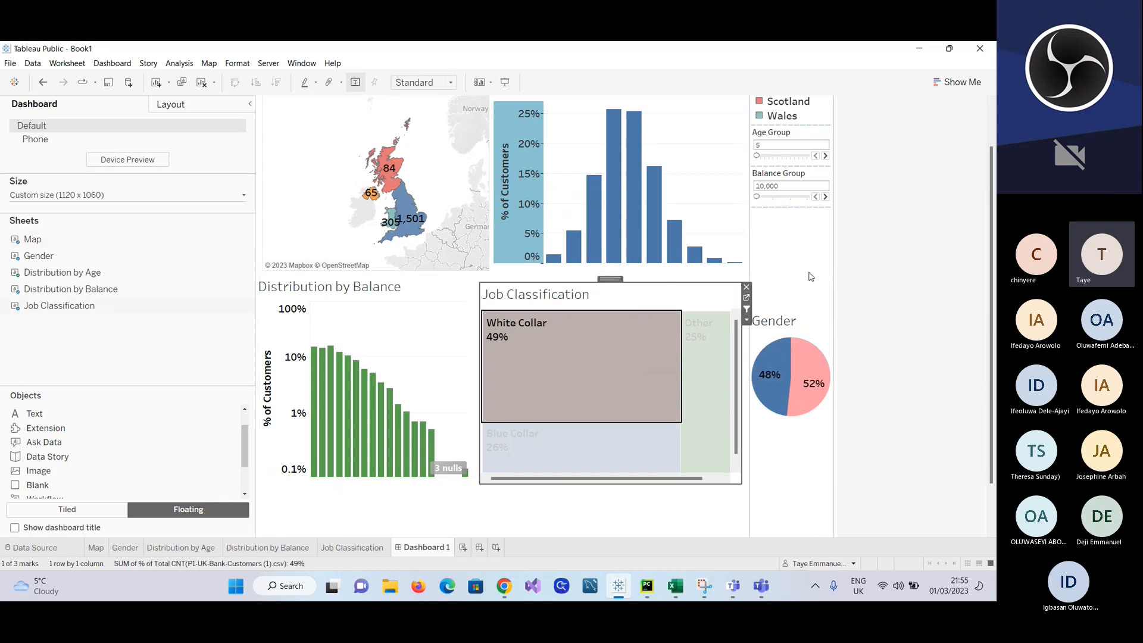
left_click(811, 276)
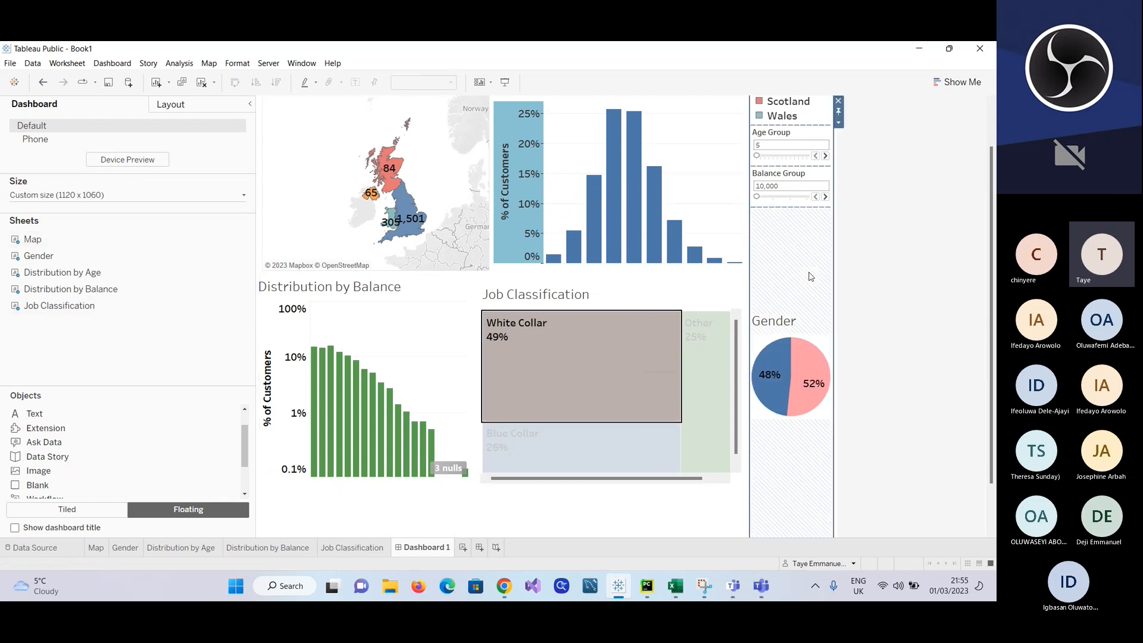
left_click(722, 529)
left_click(632, 380)
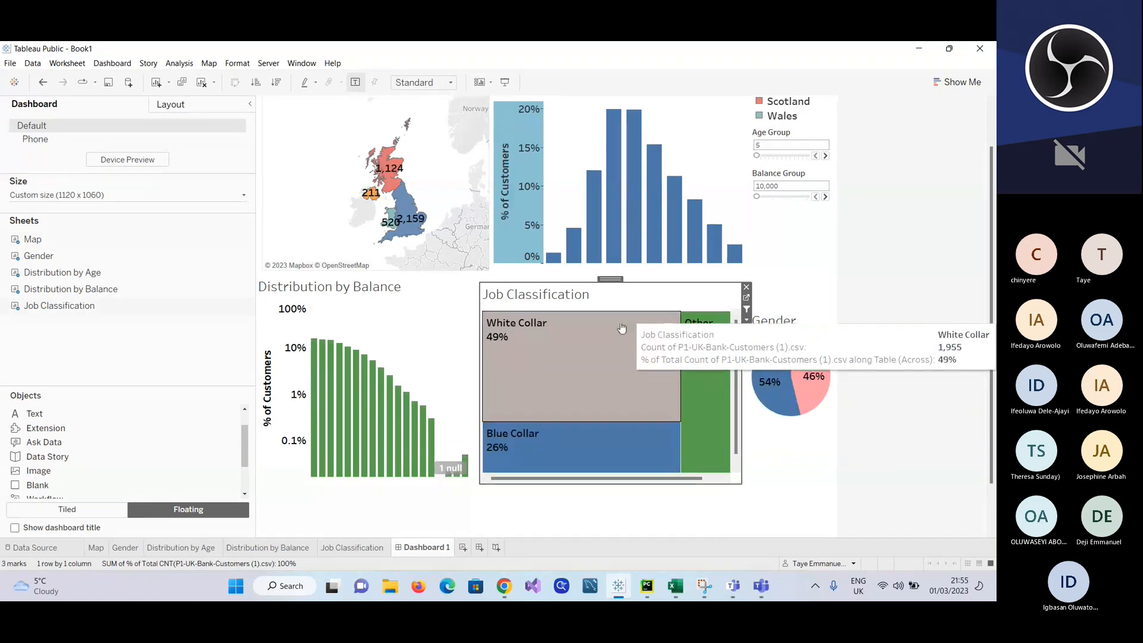
Step: Turn off Show tooltips for the Map chart on the dashboard
left_click(328, 137)
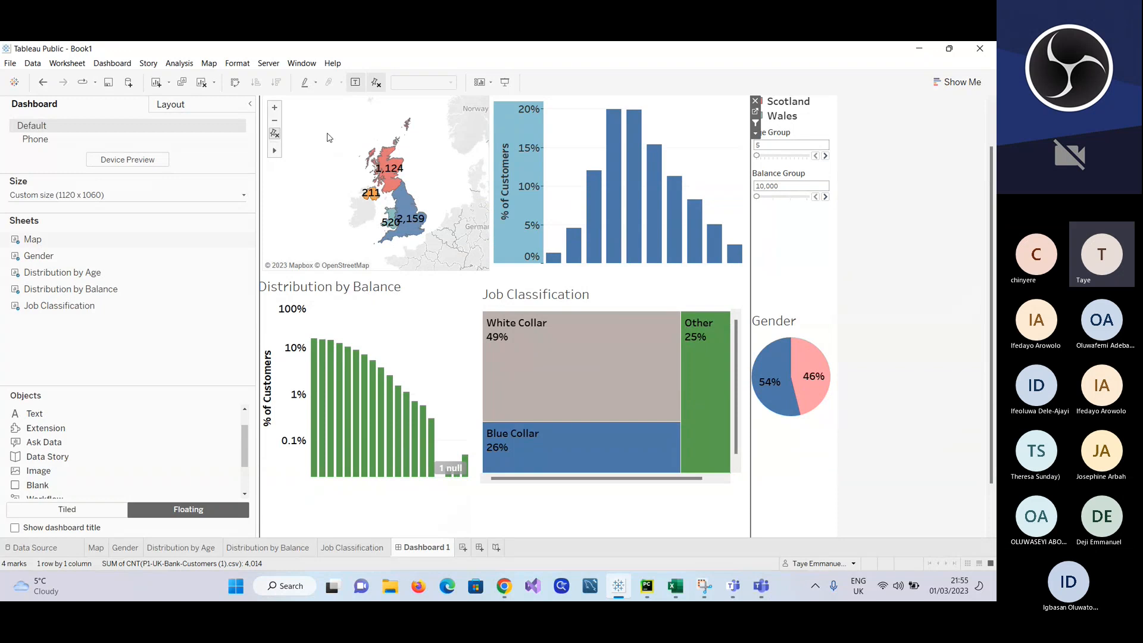
left_click(69, 64)
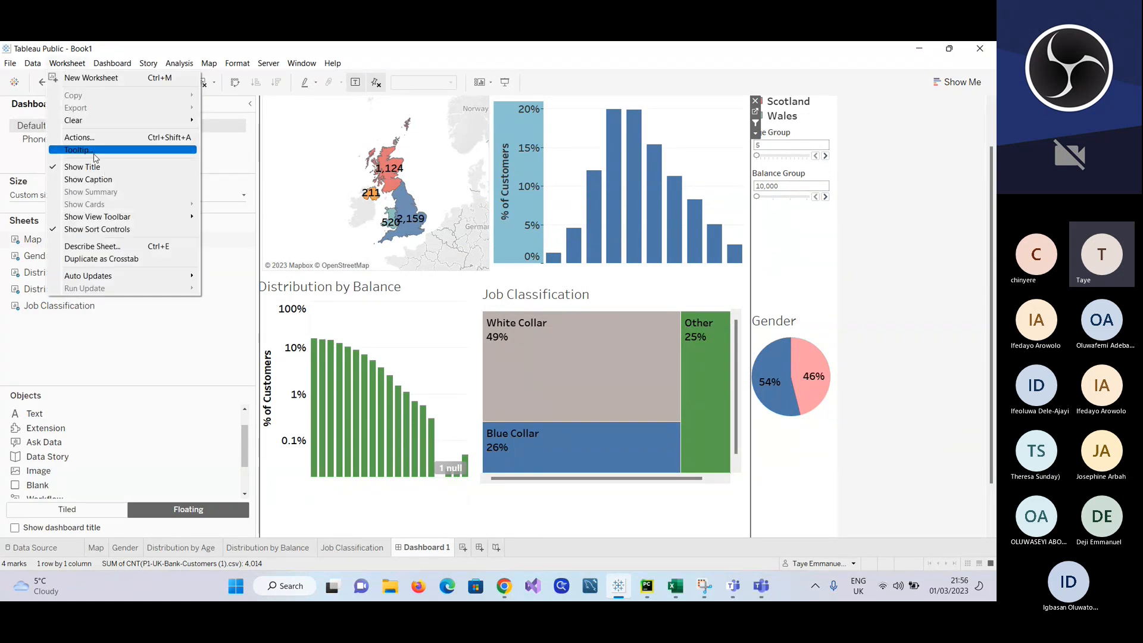
left_click(88, 154)
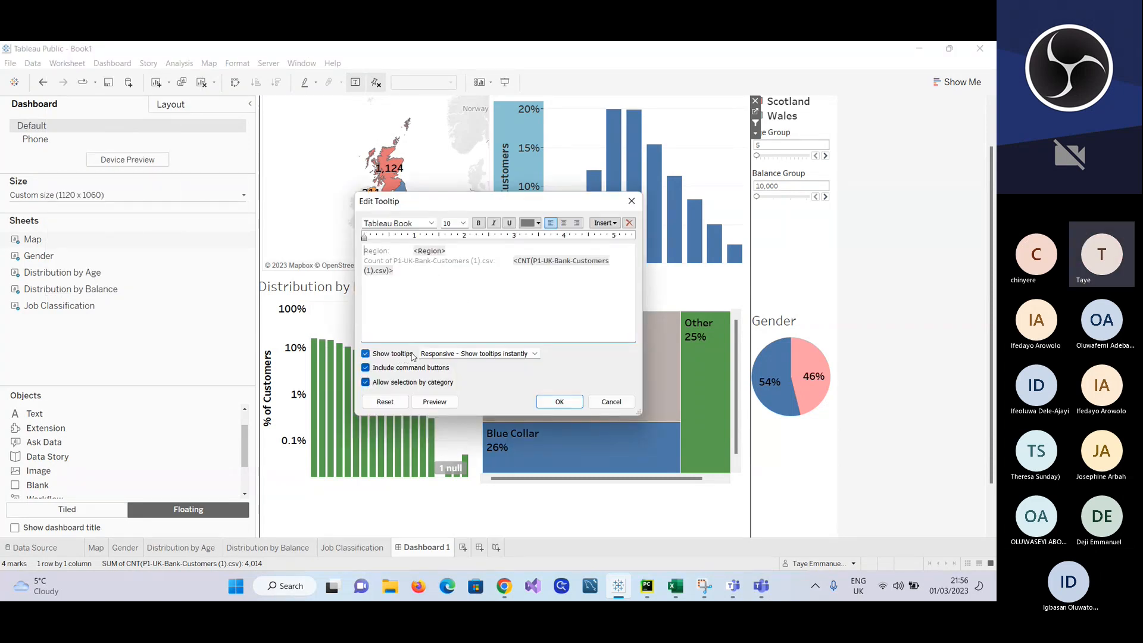
left_click(366, 354)
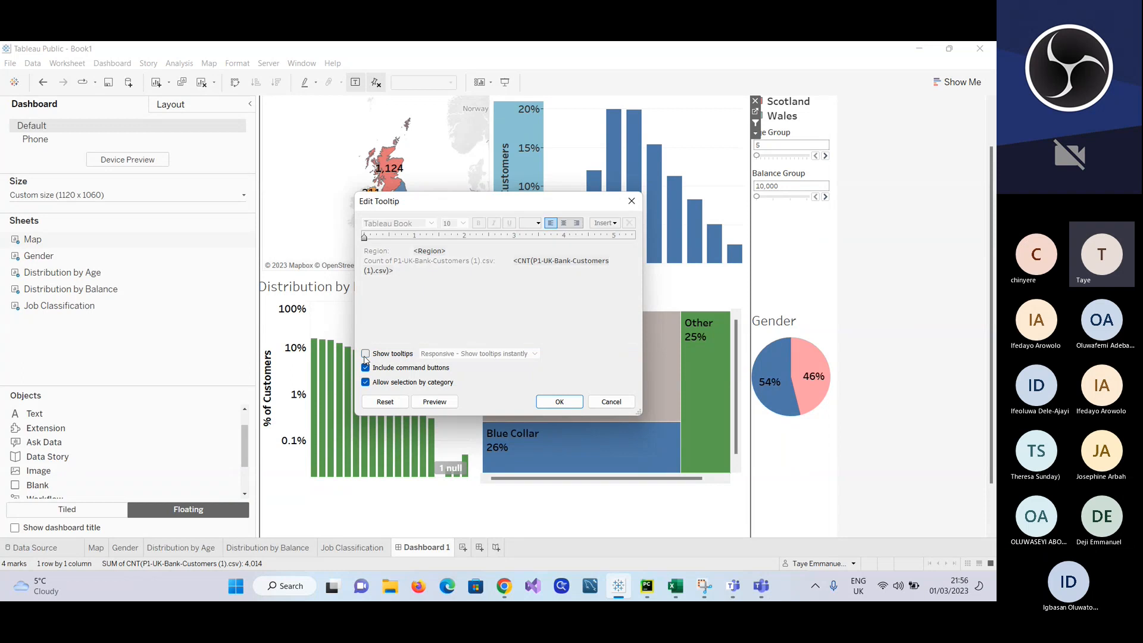
left_click(560, 402)
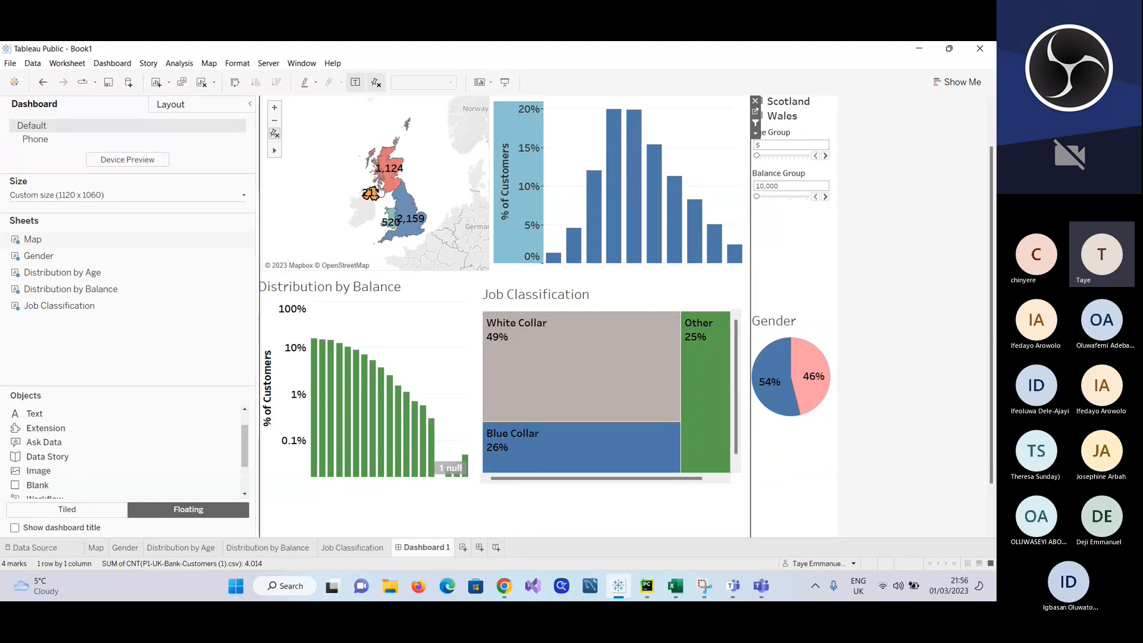
Step: Turn off Show tooltips for the Distribution by Age chart
mouse_move(623, 203)
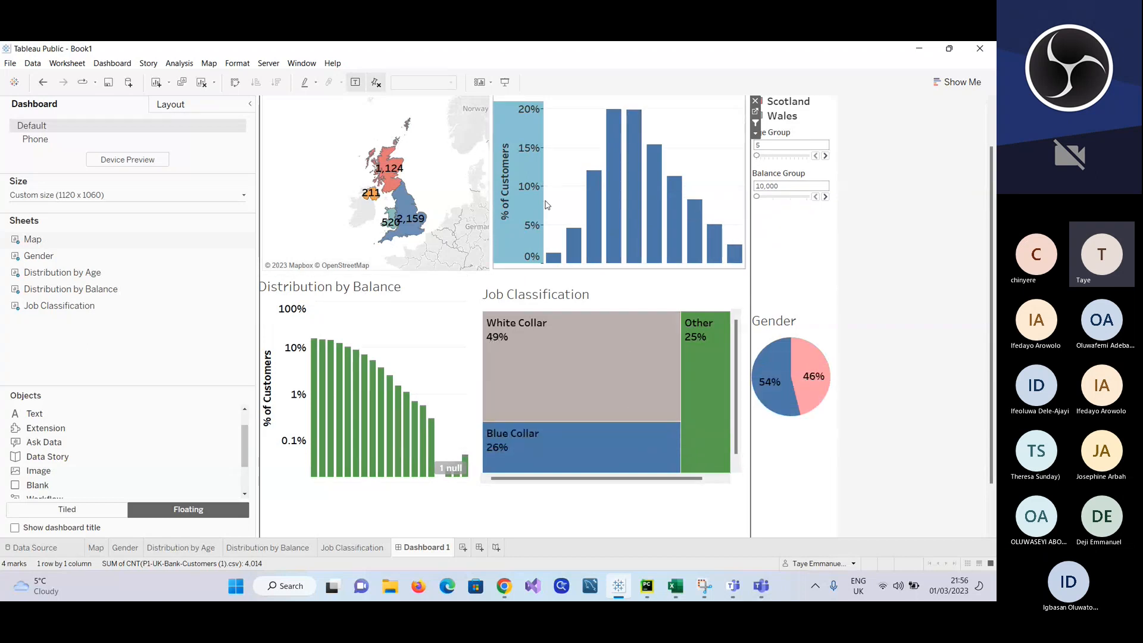
left_click(700, 133)
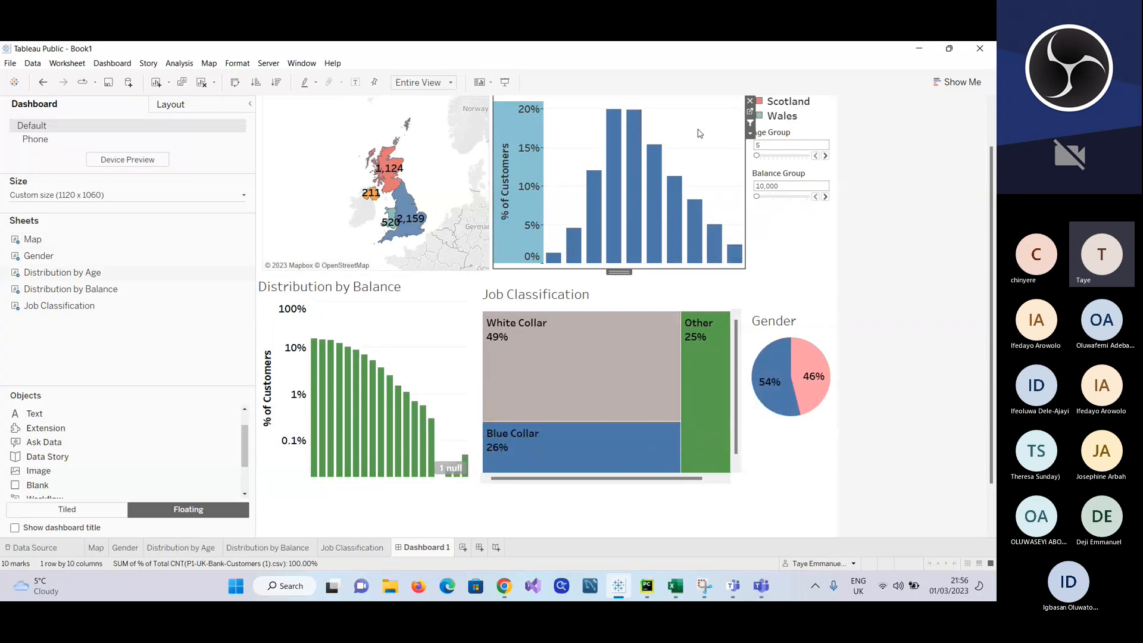
left_click(76, 67)
left_click(114, 150)
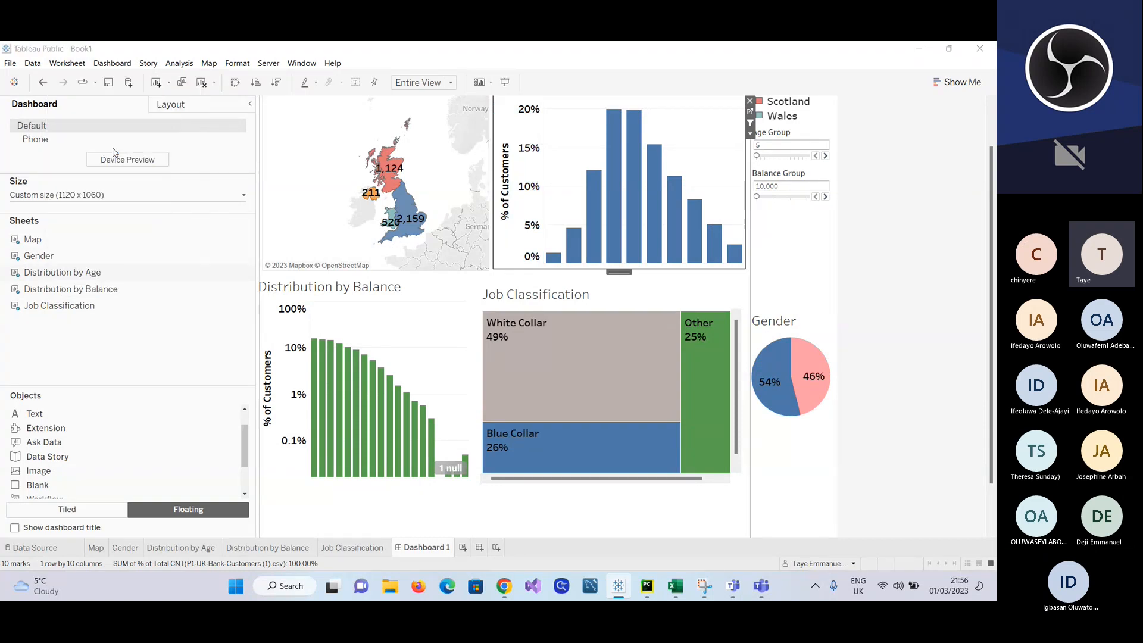
left_click(365, 353)
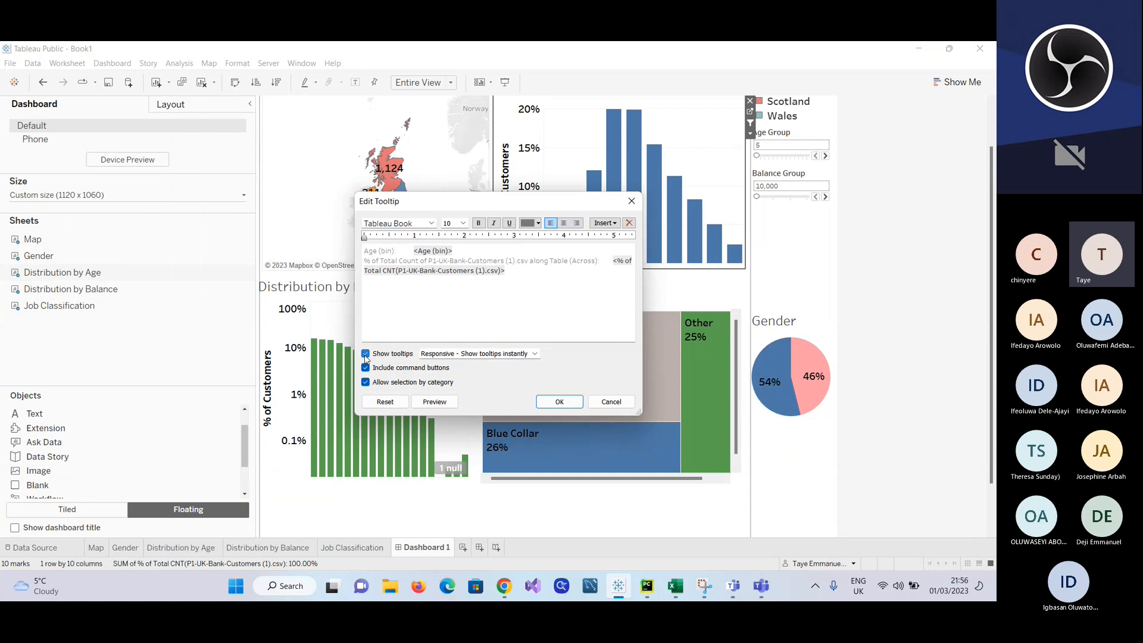
left_click(557, 408)
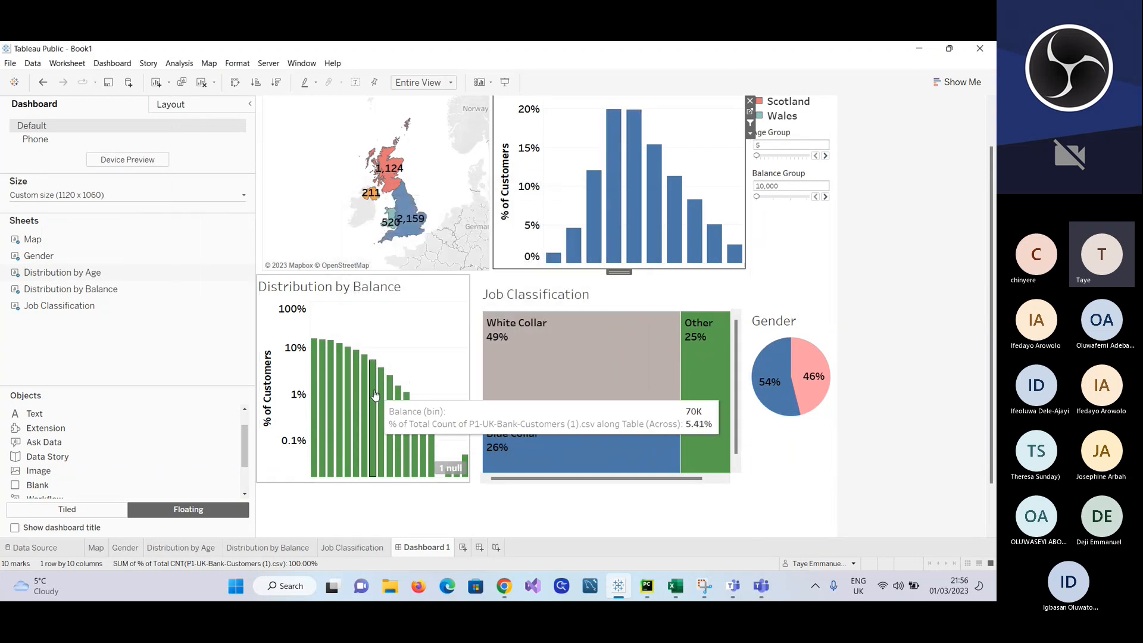
Step: Turn off Show tooltips for the Distribution by Balance chart
left_click(400, 323)
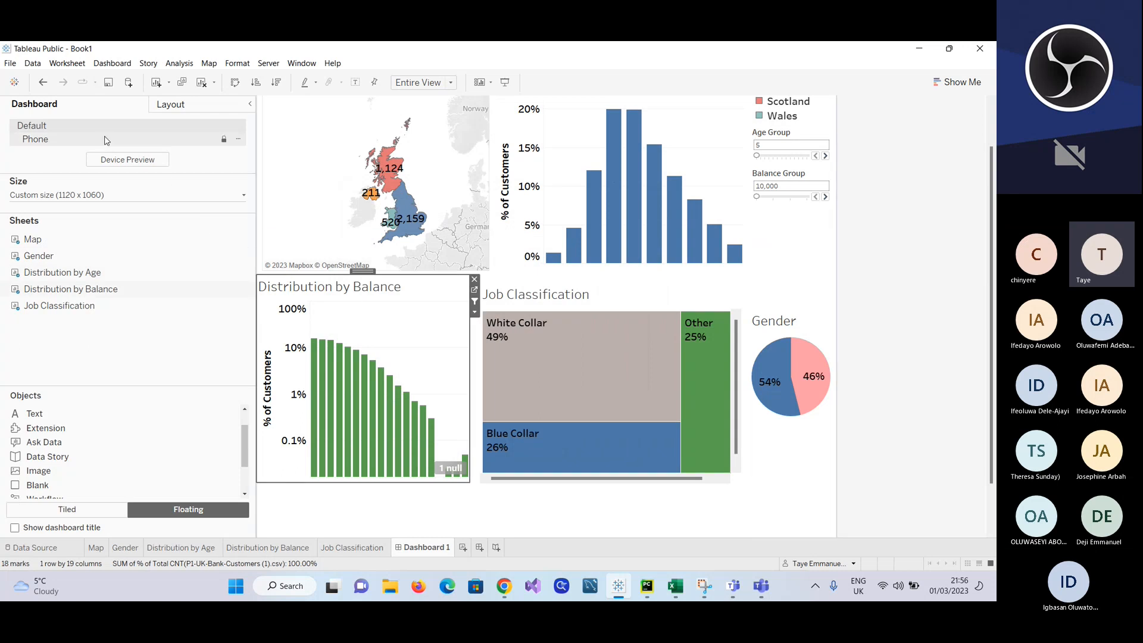
left_click(64, 63)
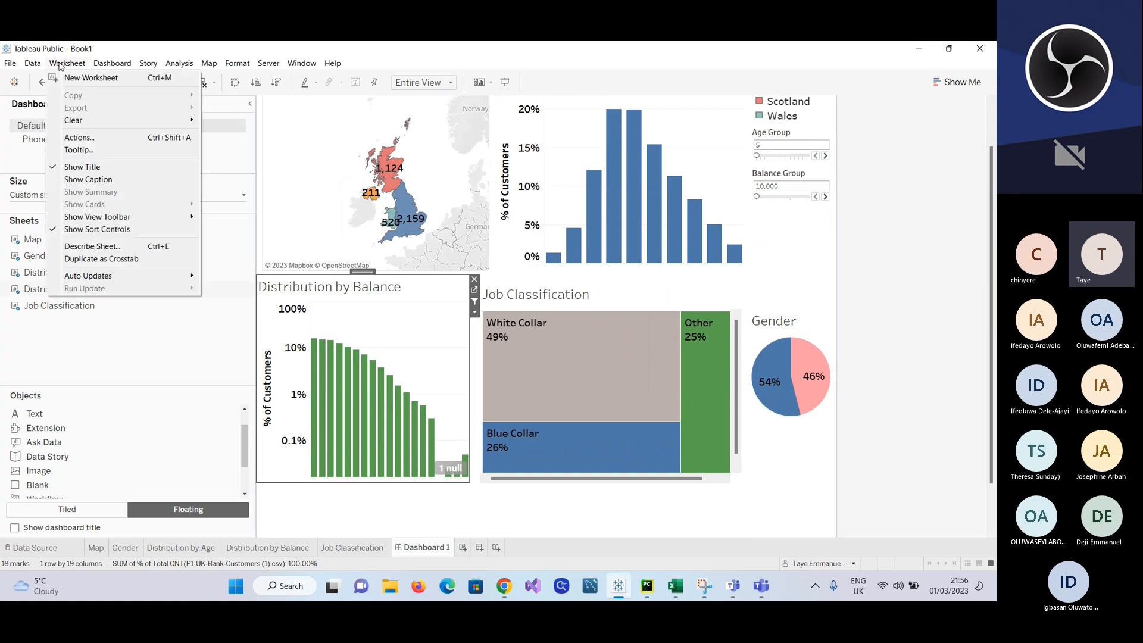
left_click(108, 150)
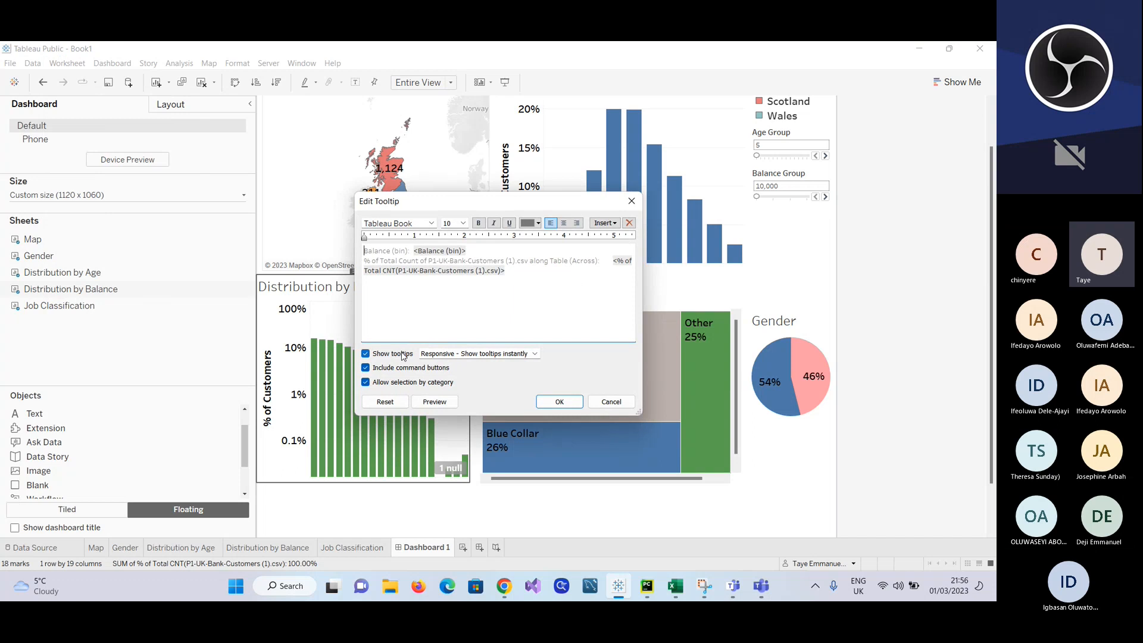
left_click(366, 353)
left_click(561, 401)
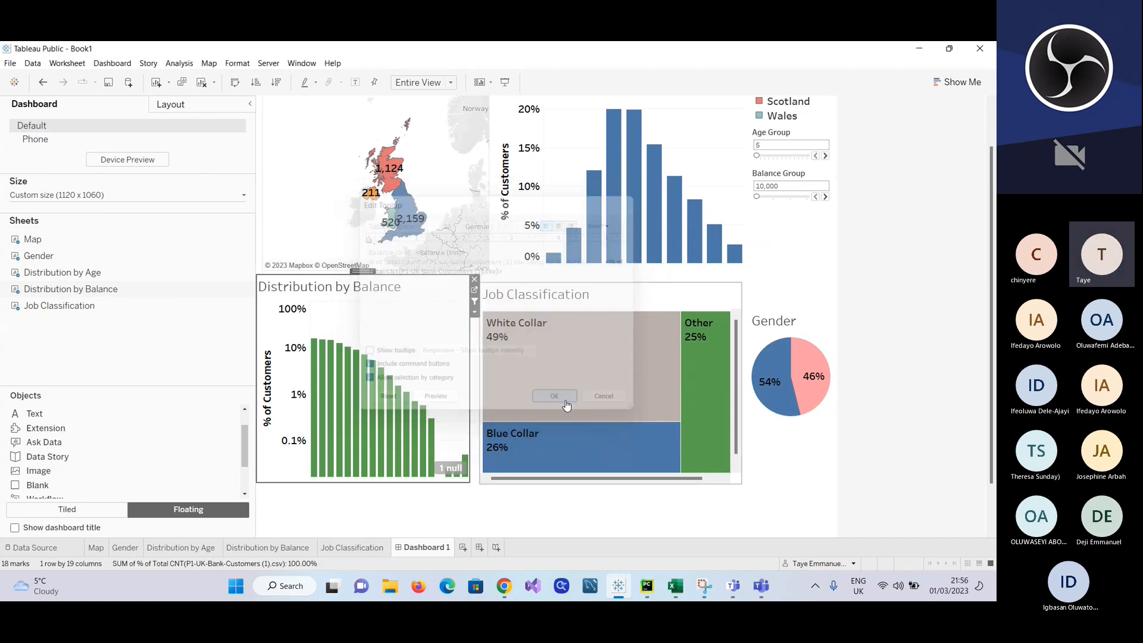
Step: Turn off Show tooltips for the Job Classification chart
left_click(701, 303)
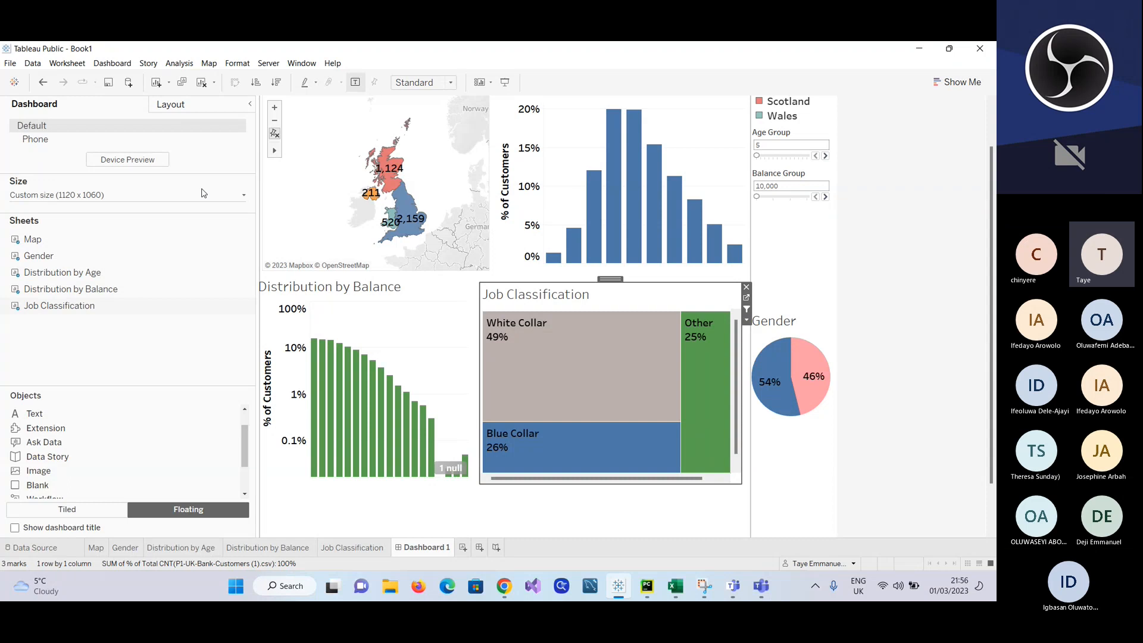
left_click(62, 63)
left_click(88, 153)
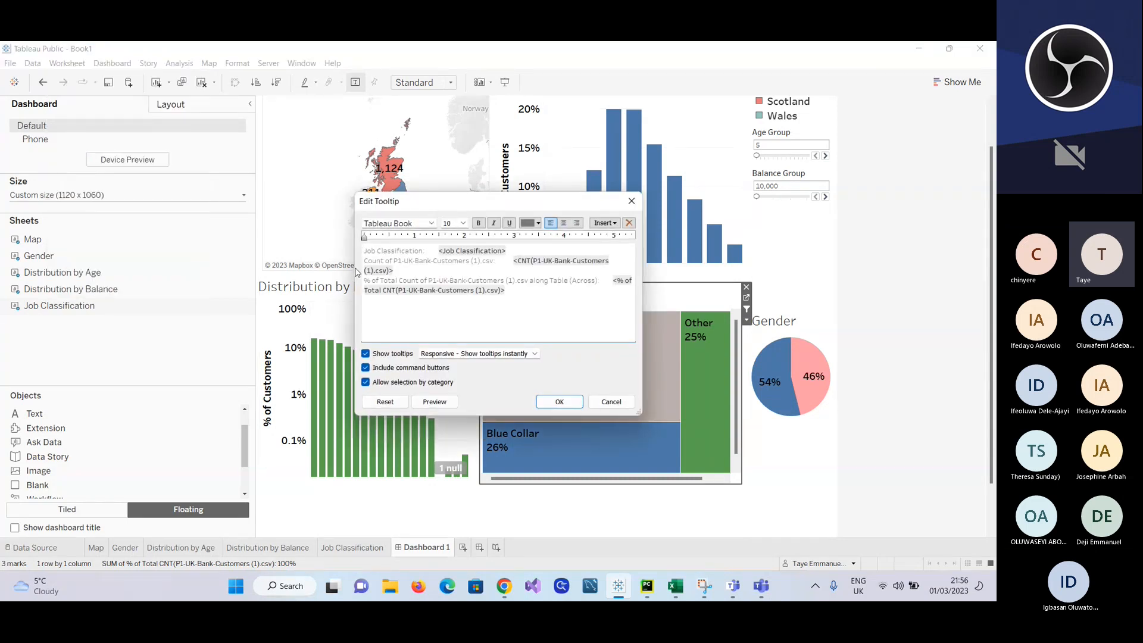
left_click(366, 353)
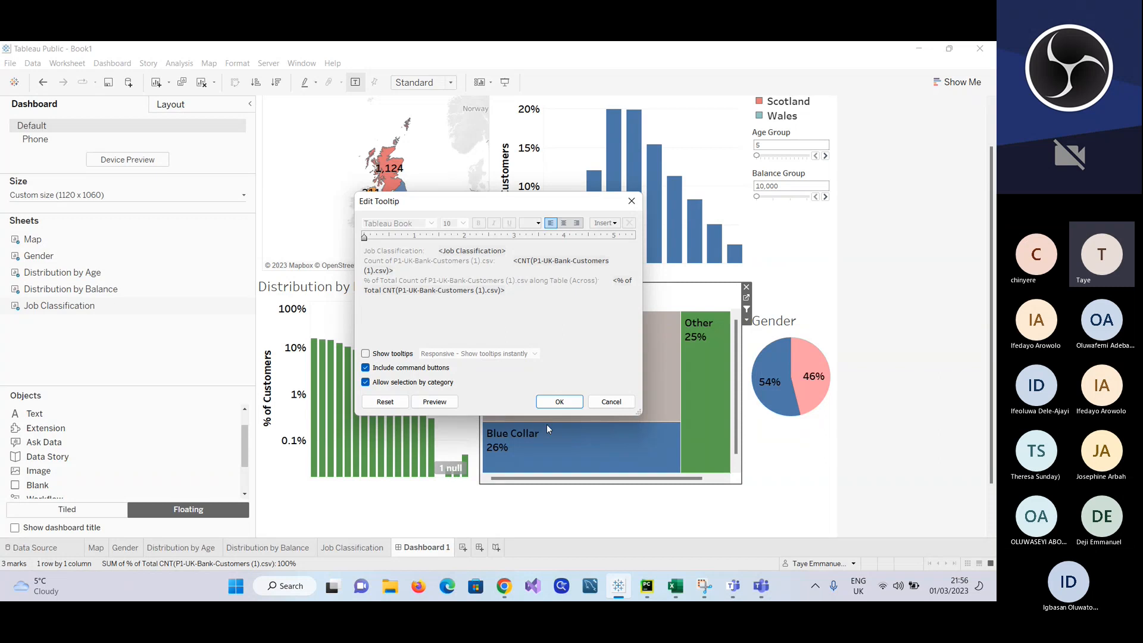
left_click(559, 403)
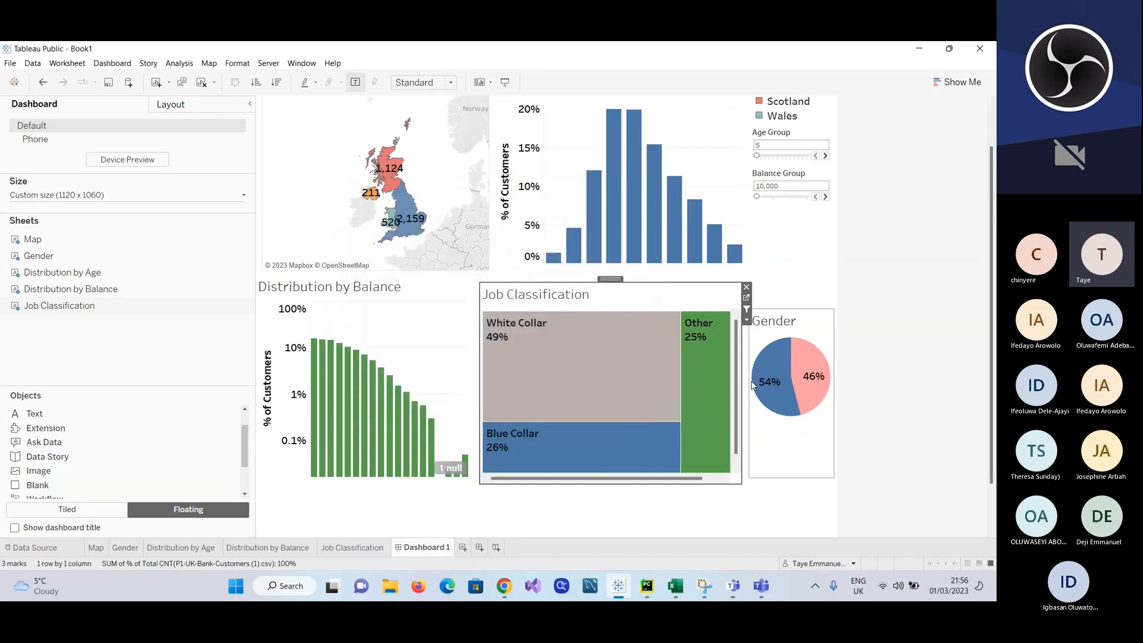
Step: Turn off Show tooltips for the Gender chart on the dashboard
left_click(821, 334)
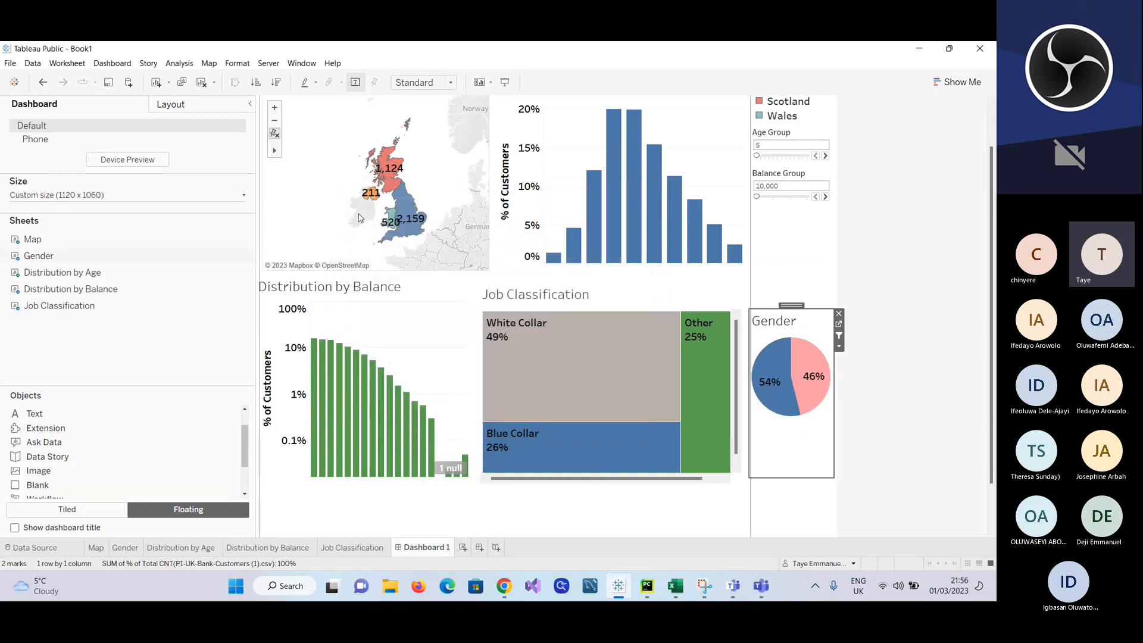
left_click(74, 63)
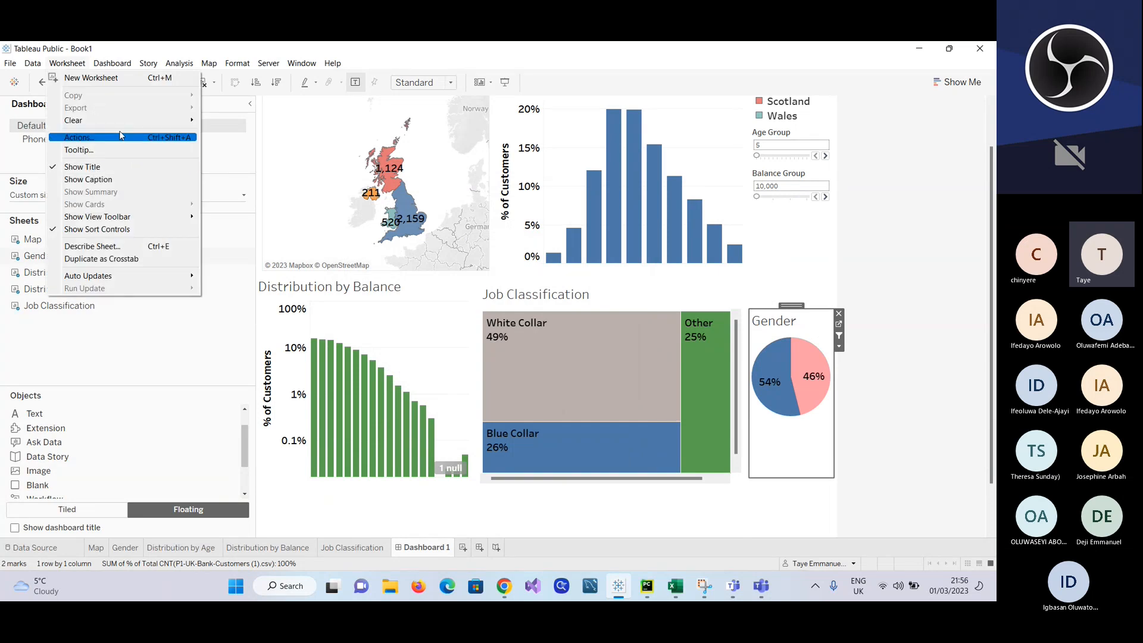
left_click(117, 152)
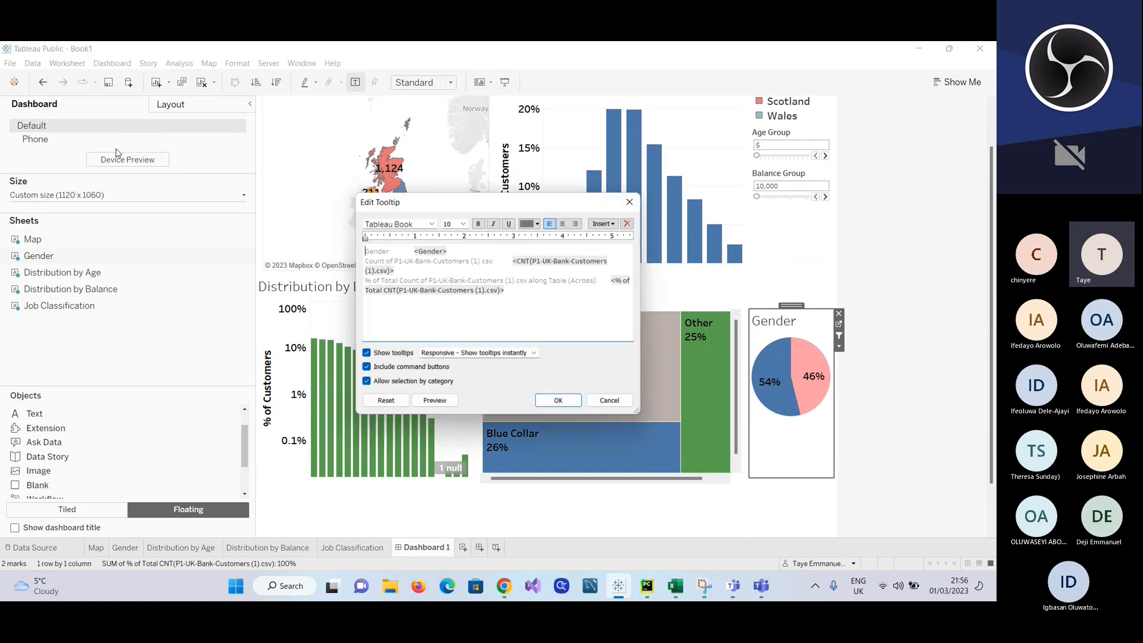
left_click(367, 352)
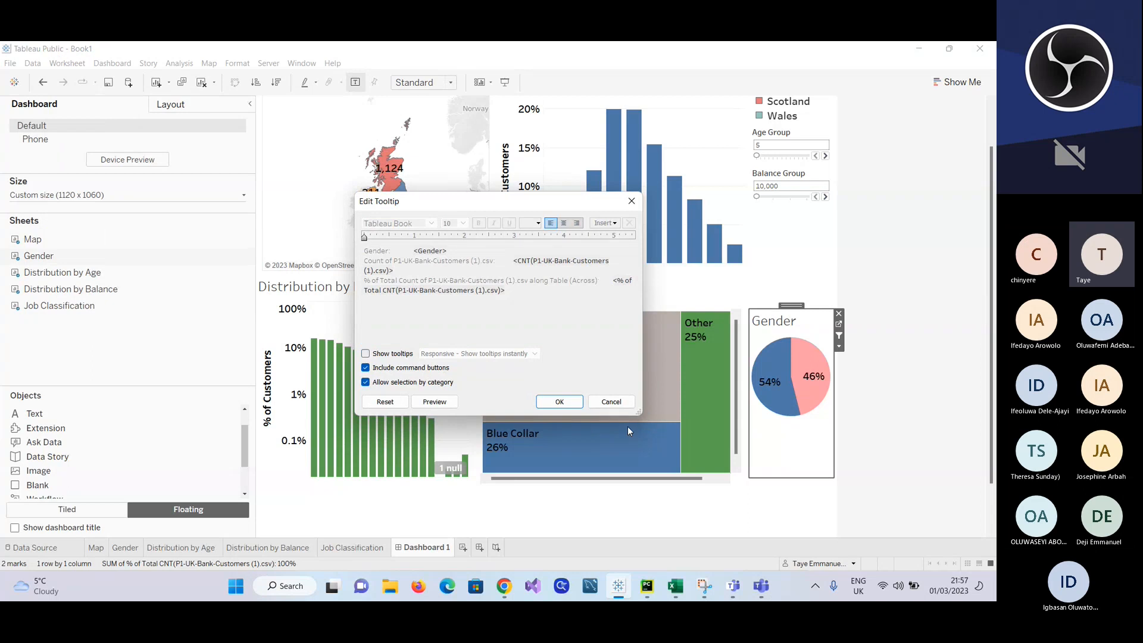
left_click(560, 402)
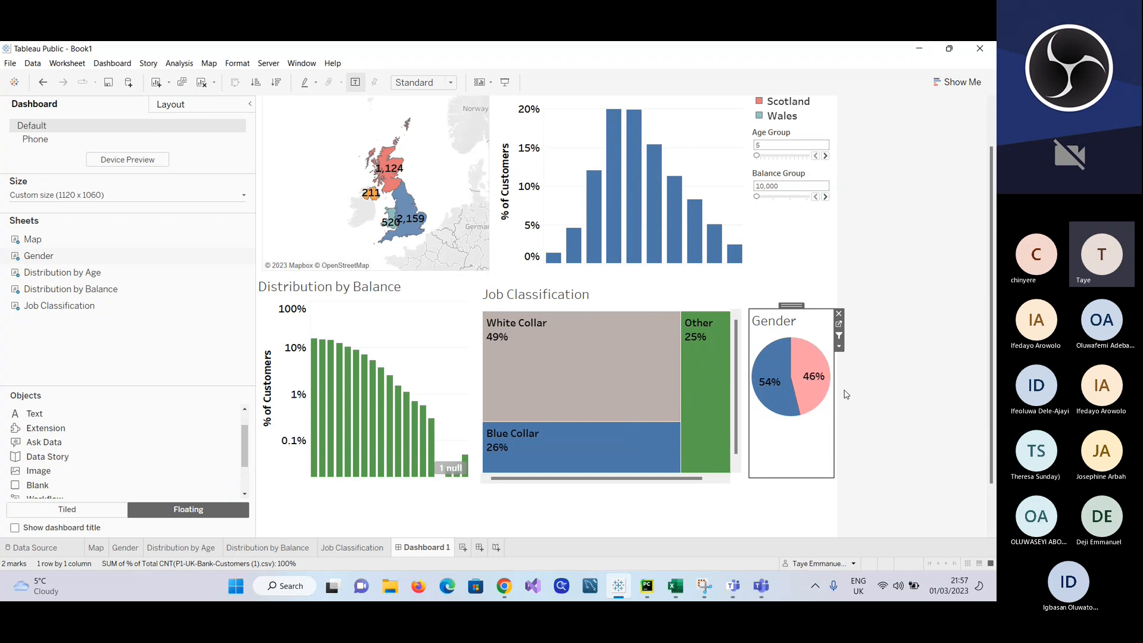
Step: Increase the Age Group parameter to 10 to widen the age bins in the age distribution chart
left_click(733, 291)
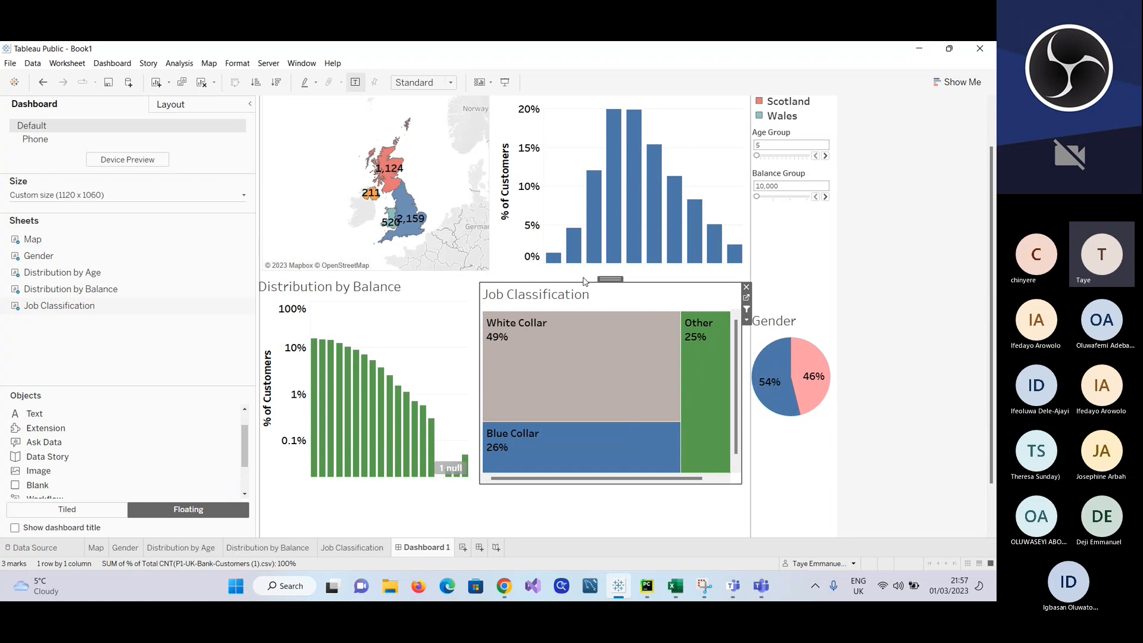
left_click(825, 156)
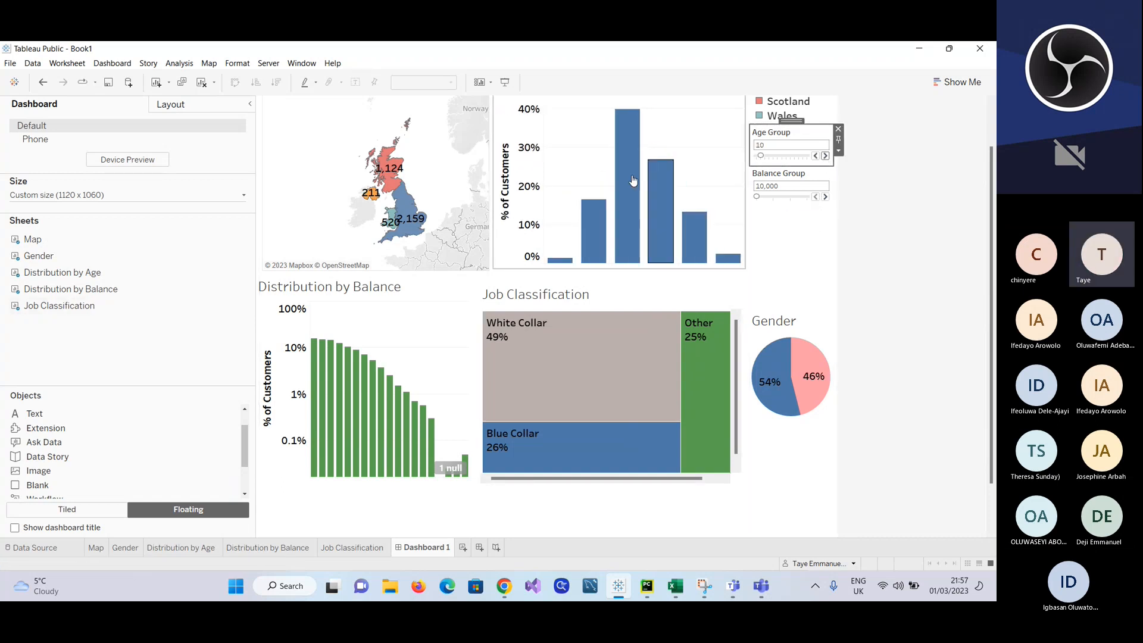
Step: Zoom the Map chart in on the United Kingdom so its regions fill more of the map area
left_click(380, 154)
scroll(347, 167, "up", 2)
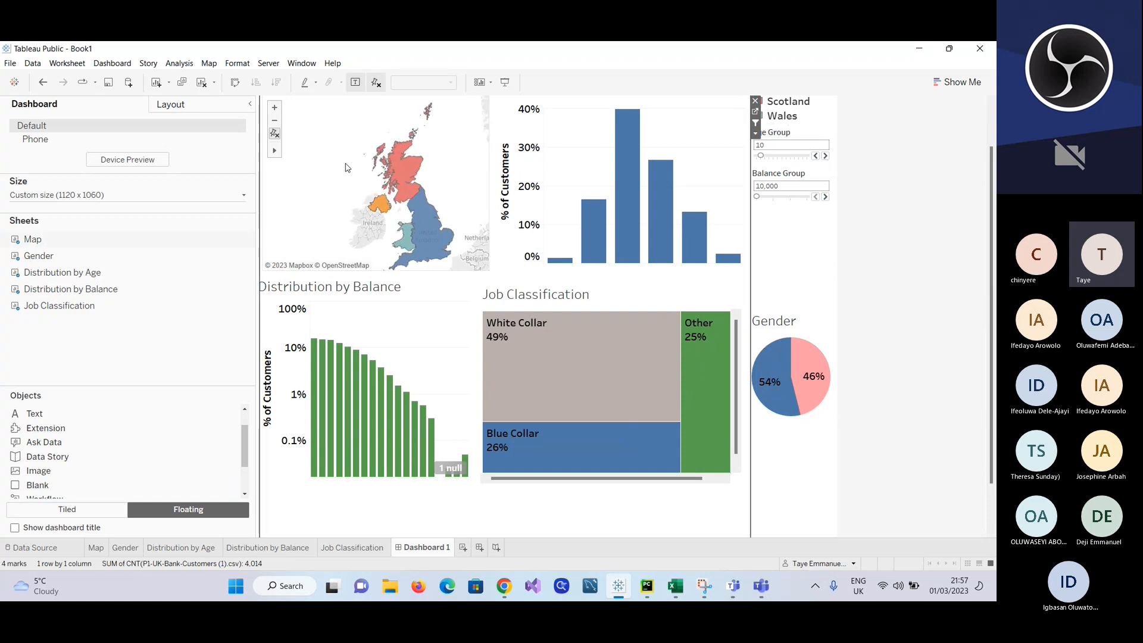
scroll(347, 168, "up", 1)
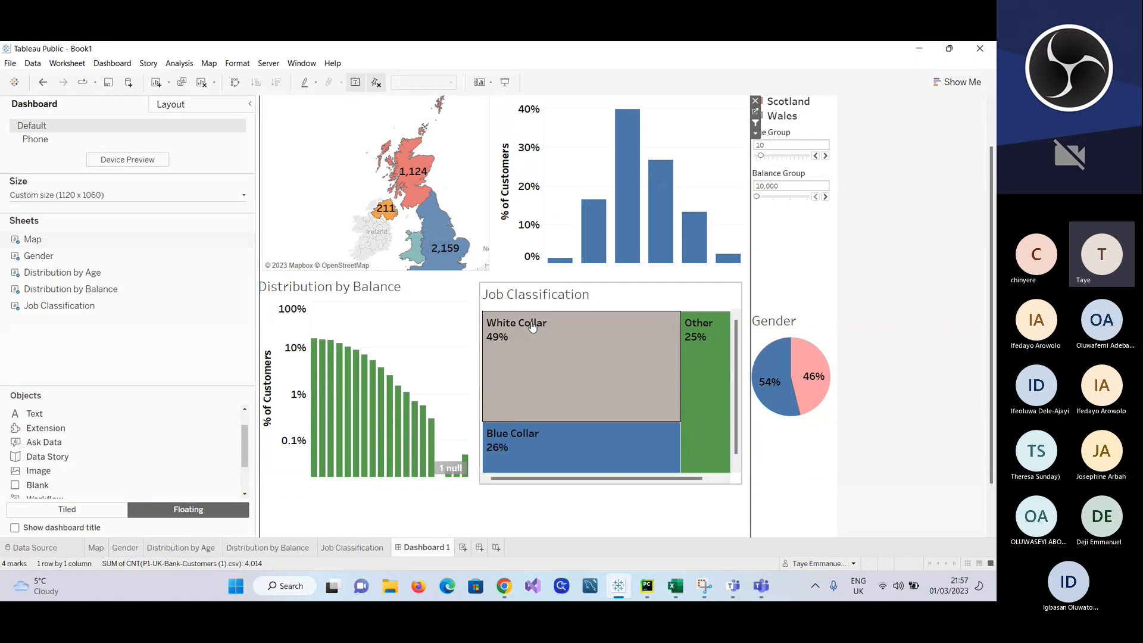
mouse_move(272, 152)
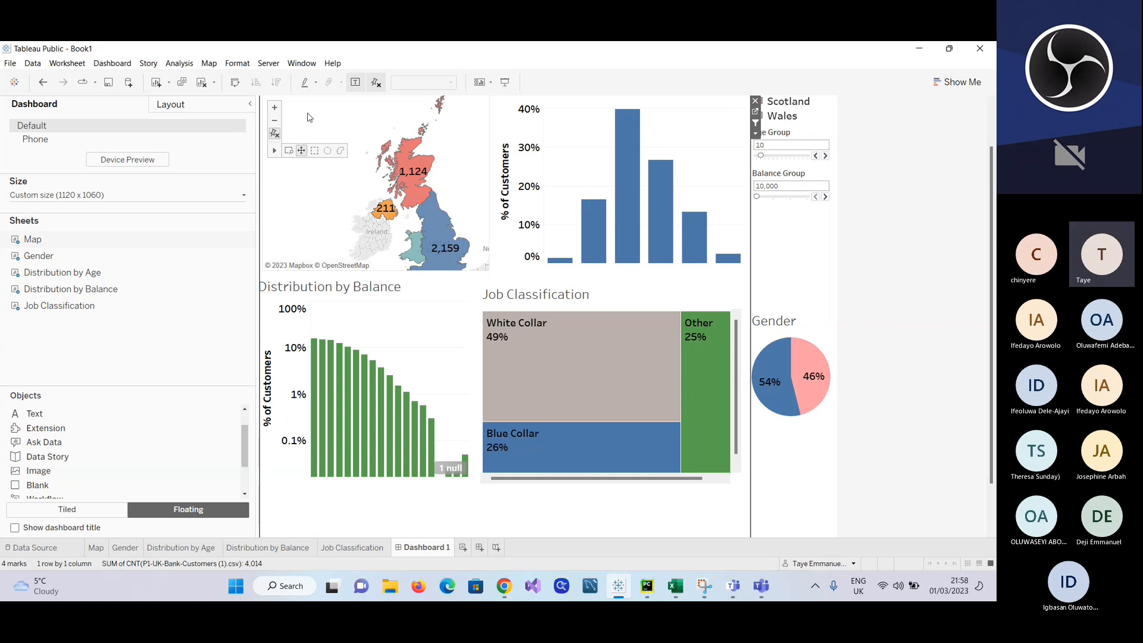
Step: Filter the dashboard to female customers from the Gender chart and zoom the map out to fit all UK regions
left_click(811, 402)
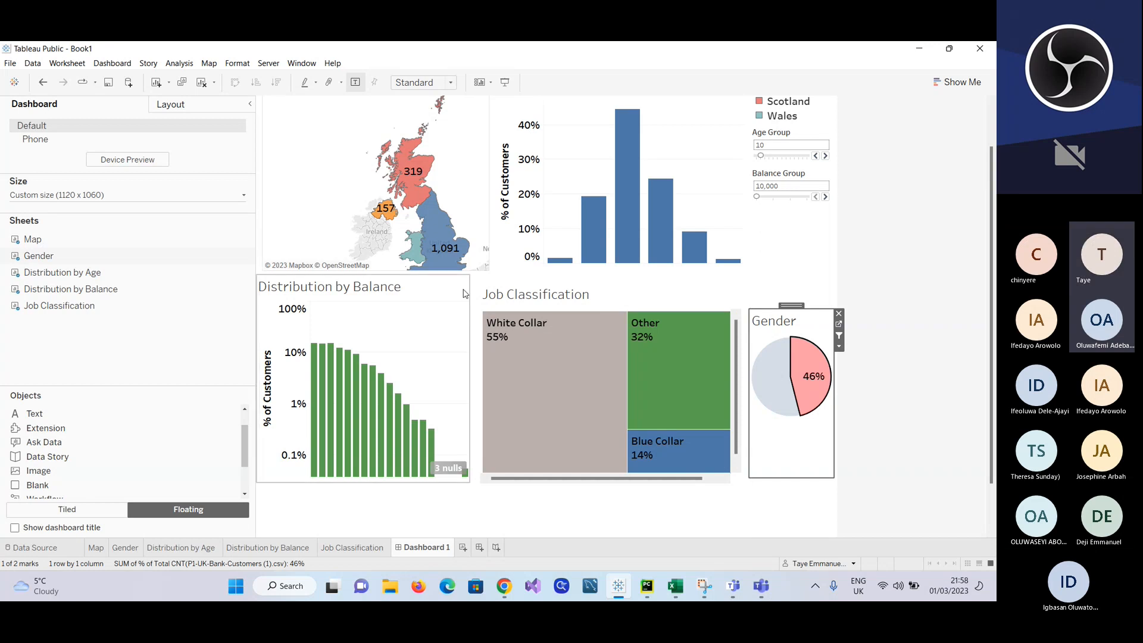
scroll(446, 221, "up", 2)
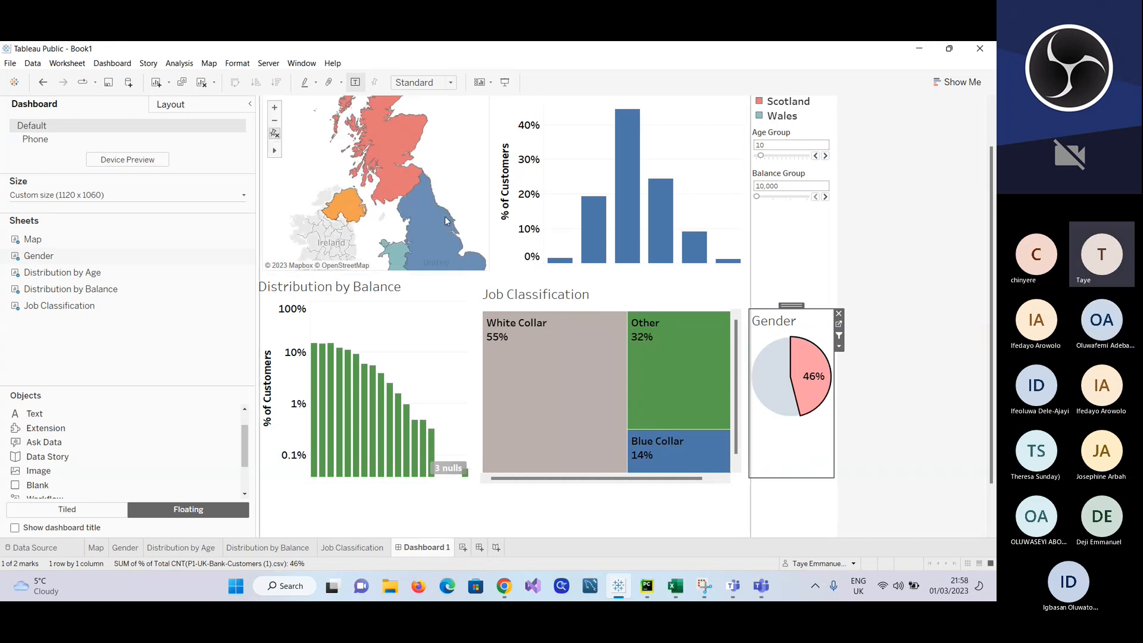
scroll(444, 216, "down", 3)
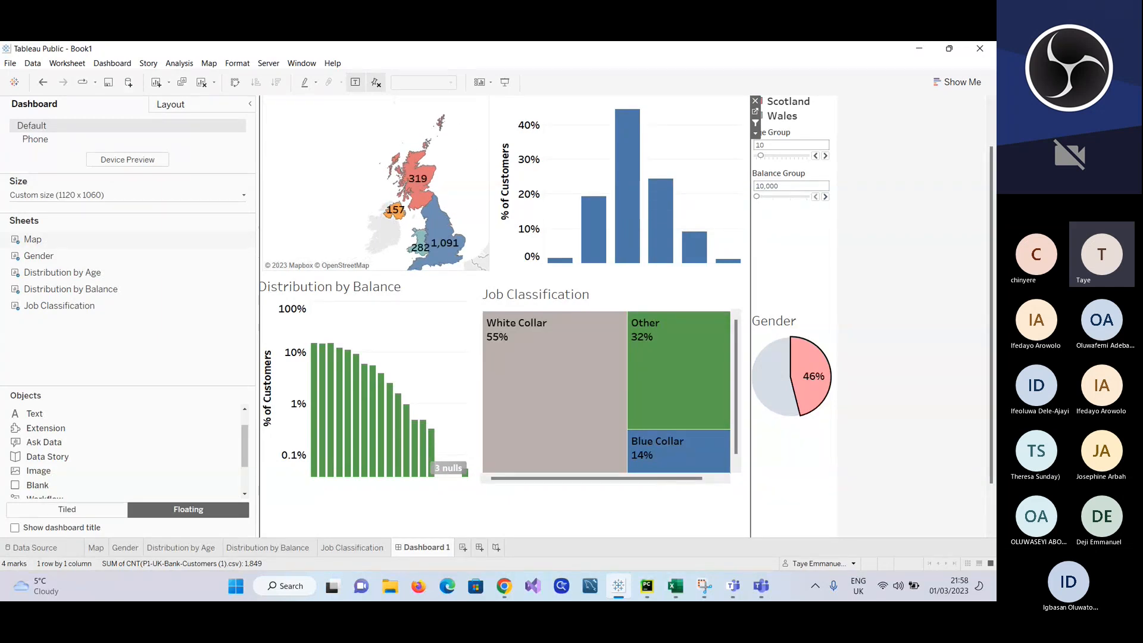
Step: Look through the Map, Gender and Distribution by Age worksheets, comparing them with the charts on Dashboard 1
left_click(706, 141)
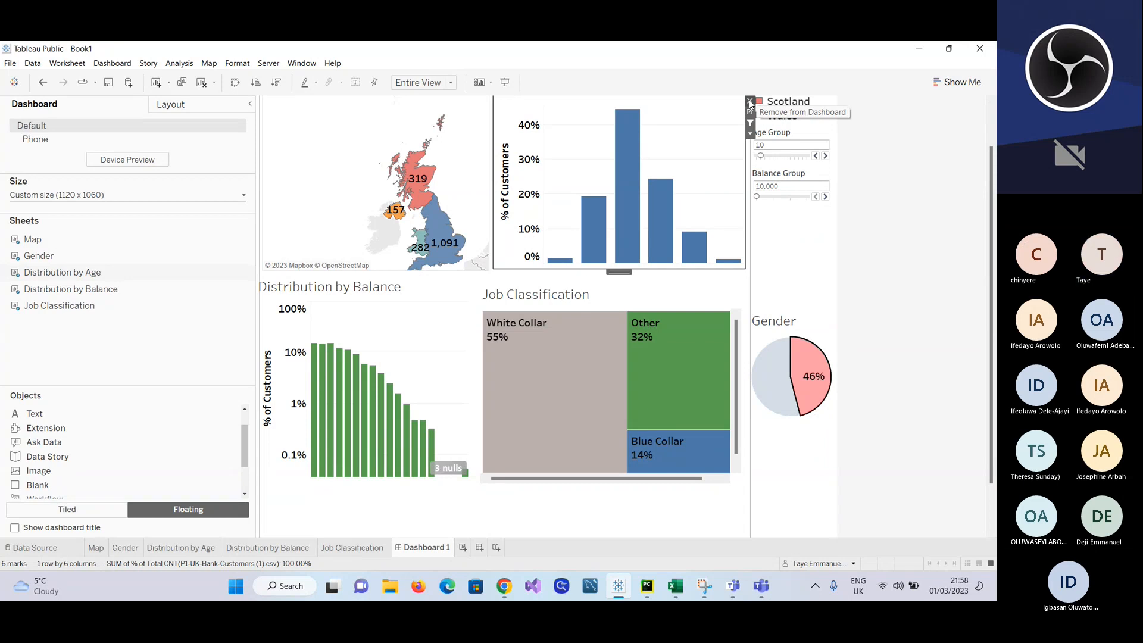
left_click(97, 547)
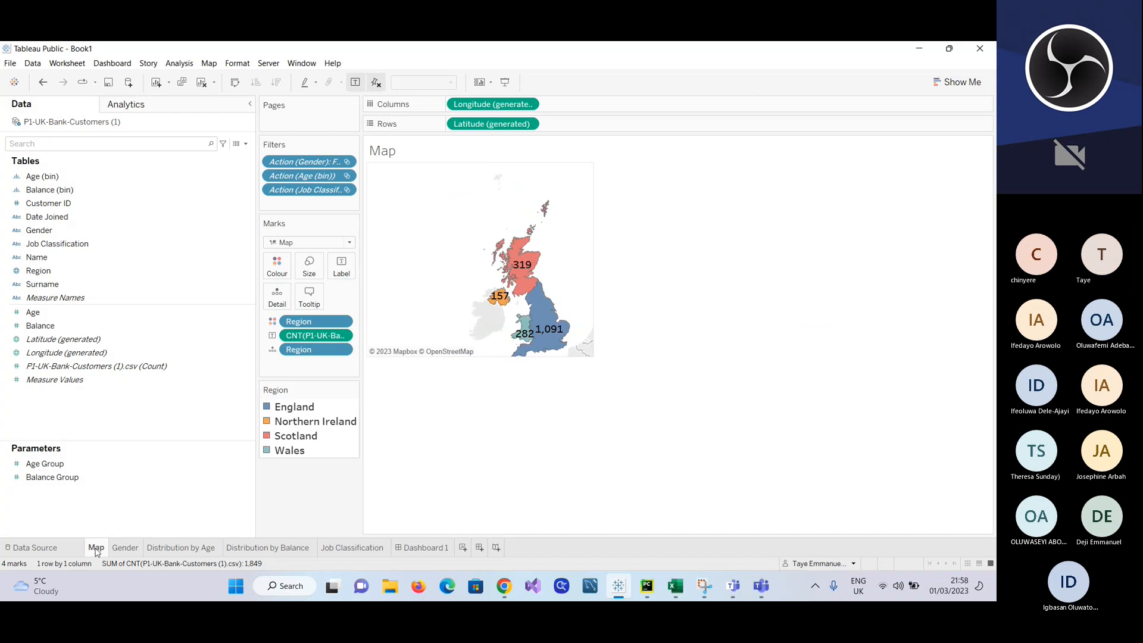
left_click(125, 547)
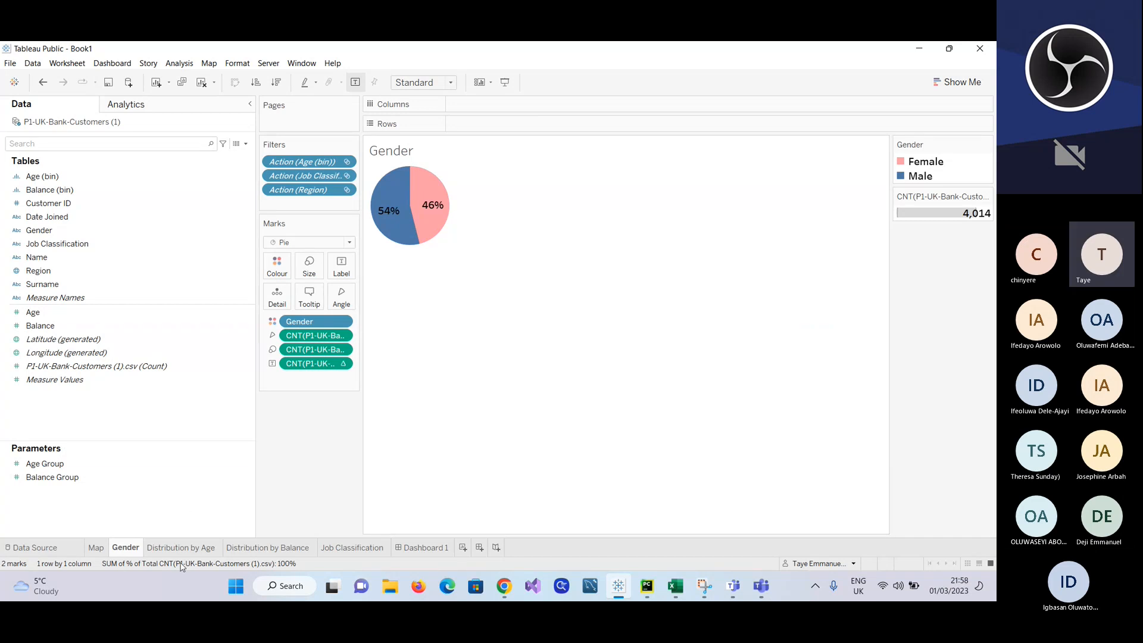
left_click(182, 546)
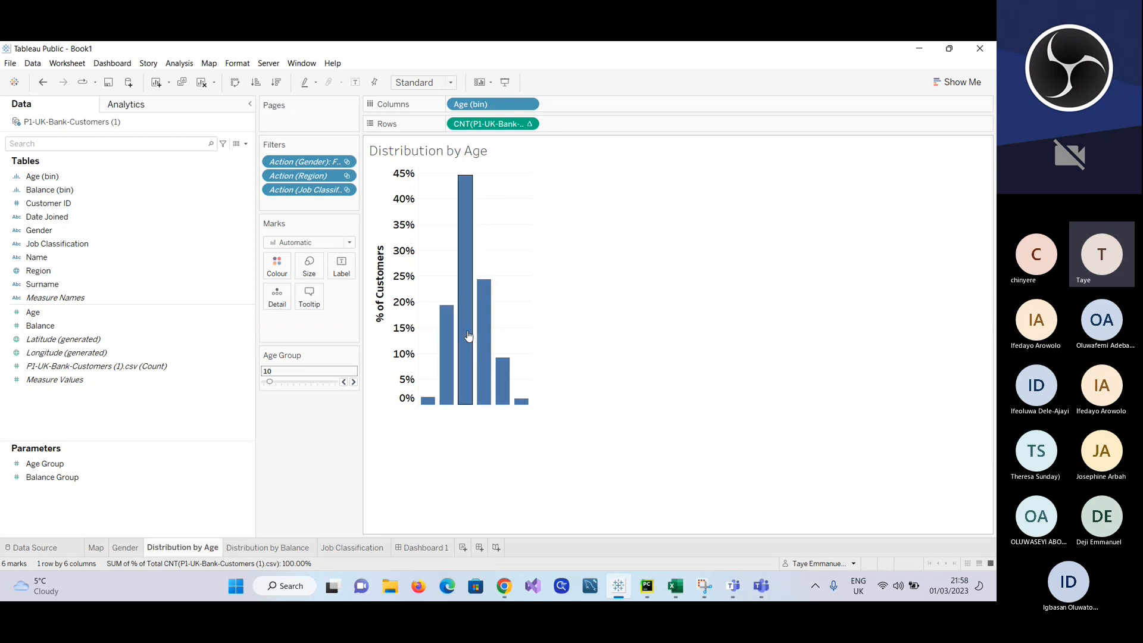
left_click(423, 547)
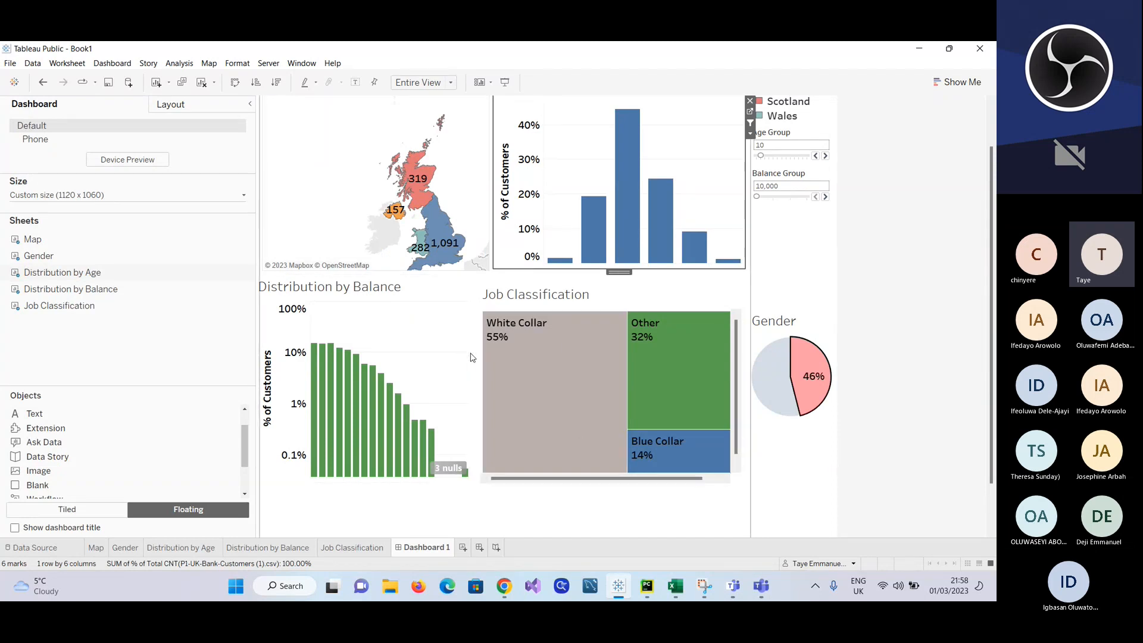
Step: Resize the Distribution by Balance chart on its worksheet so the balance bin labels show beneath the bars, and return to Dashboard 1
left_click(268, 547)
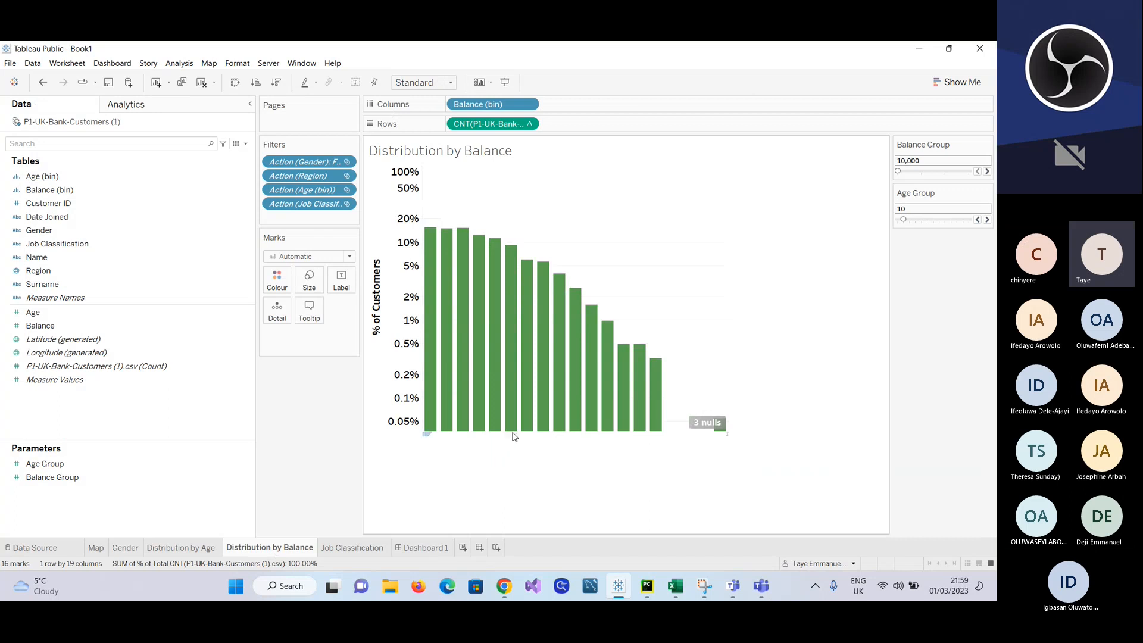
left_click_drag(515, 430, 523, 383)
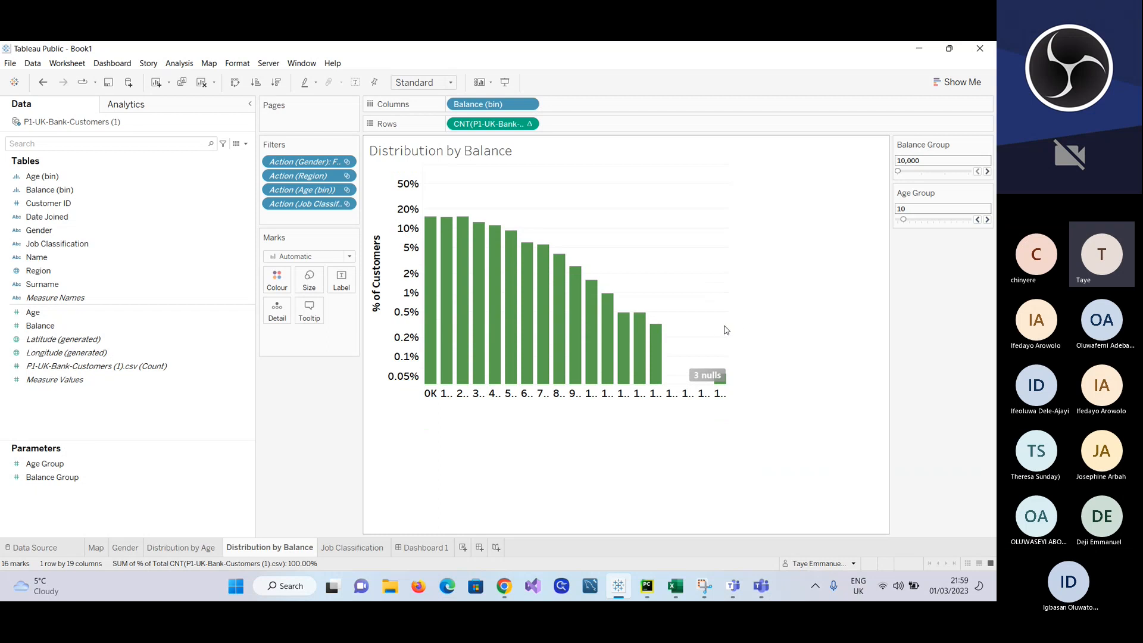
left_click_drag(727, 325, 669, 332)
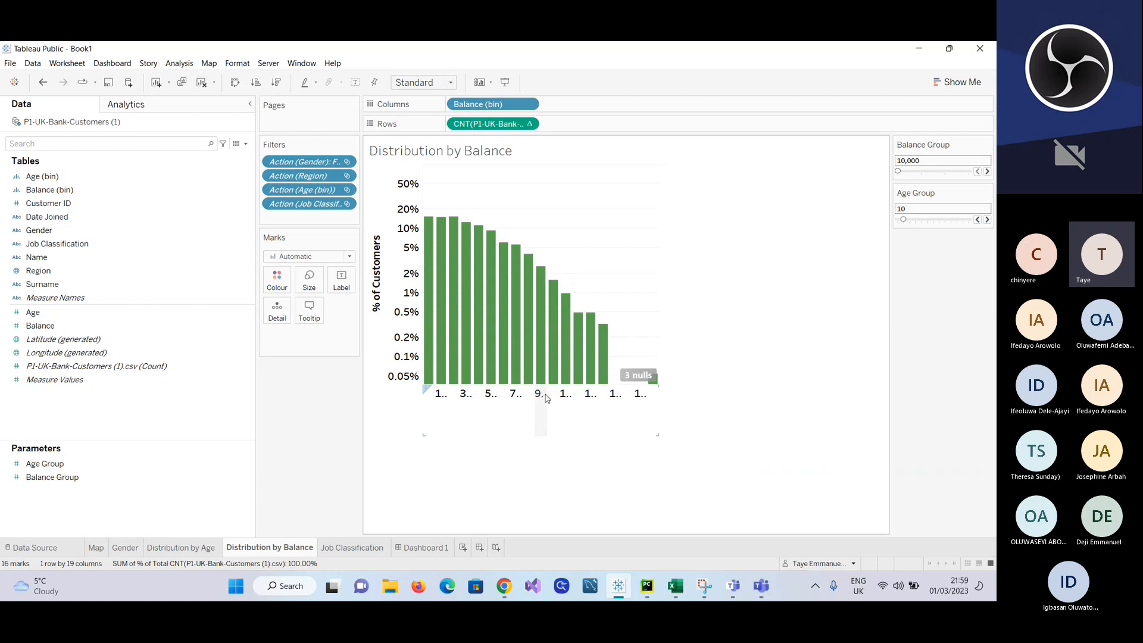
left_click_drag(542, 384, 548, 400)
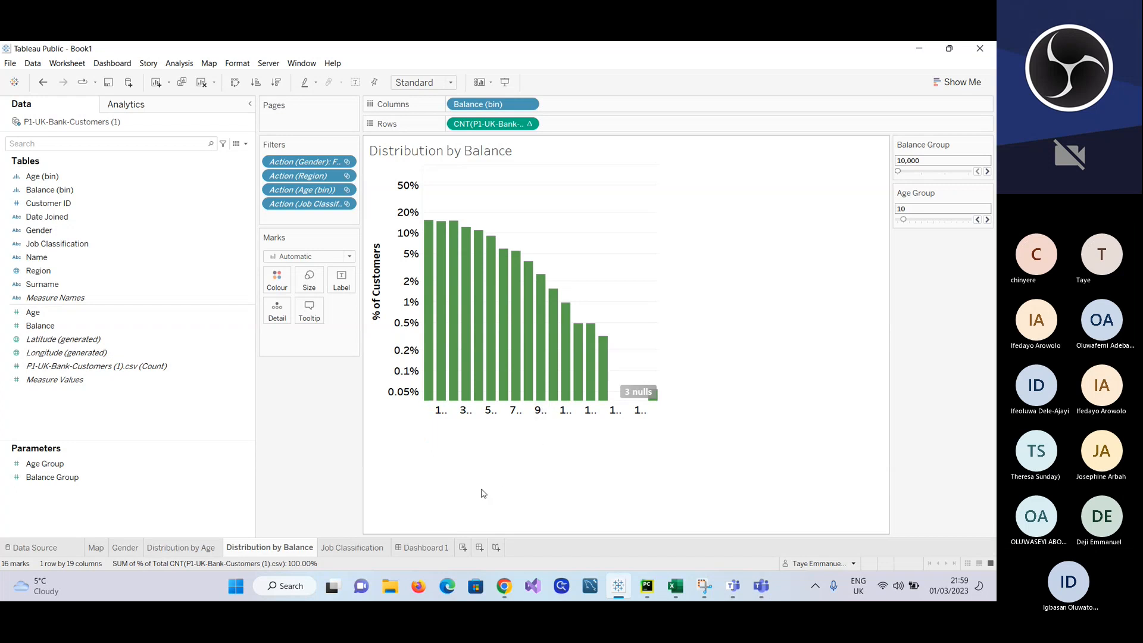
left_click(434, 548)
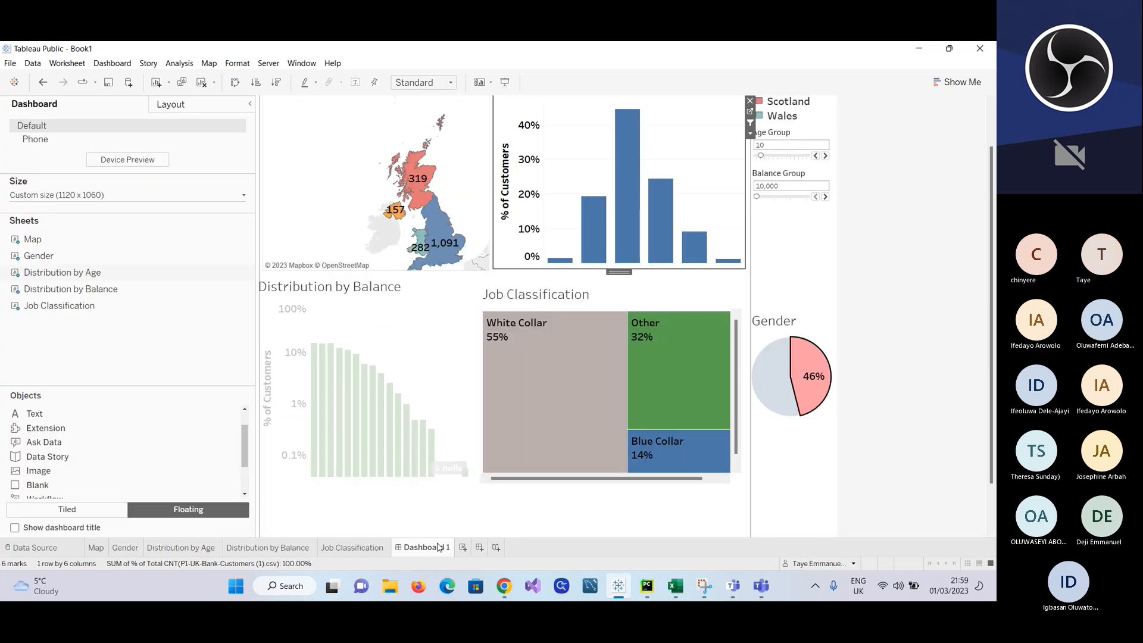
Step: Filter the dashboard to male customers using the Gender pie chart
left_click(464, 374)
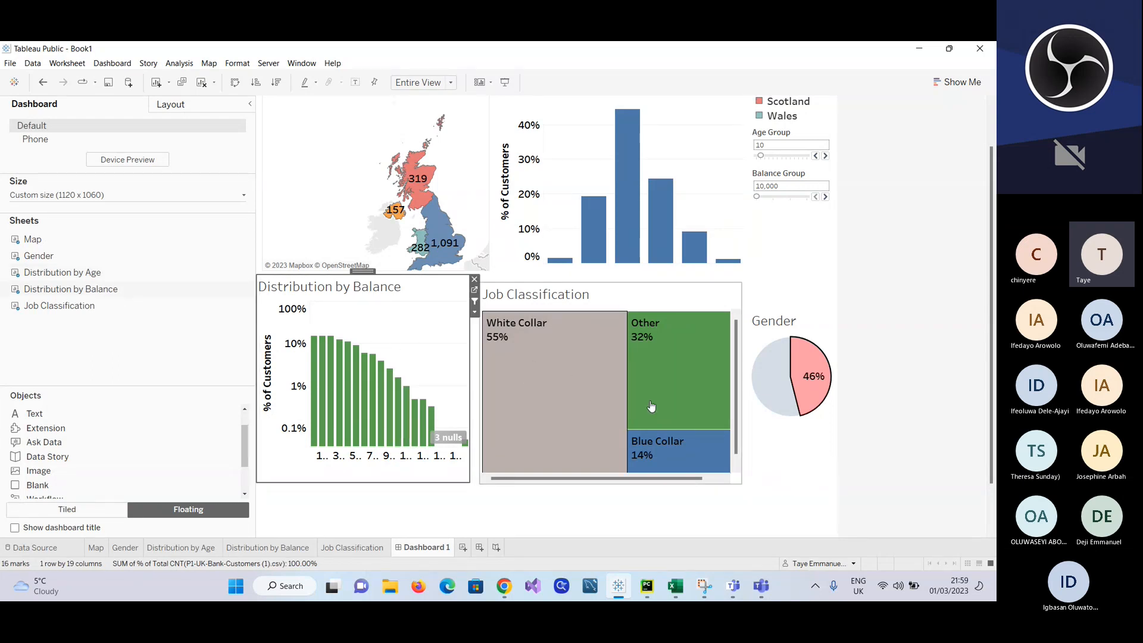
left_click(807, 486)
left_click(780, 378)
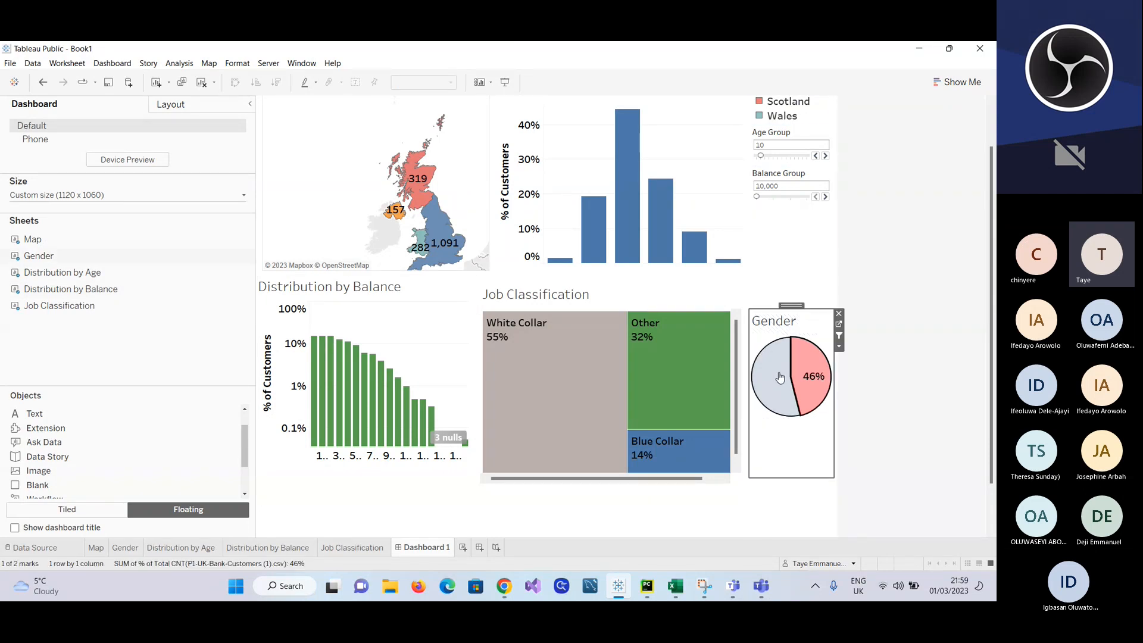
left_click(791, 283)
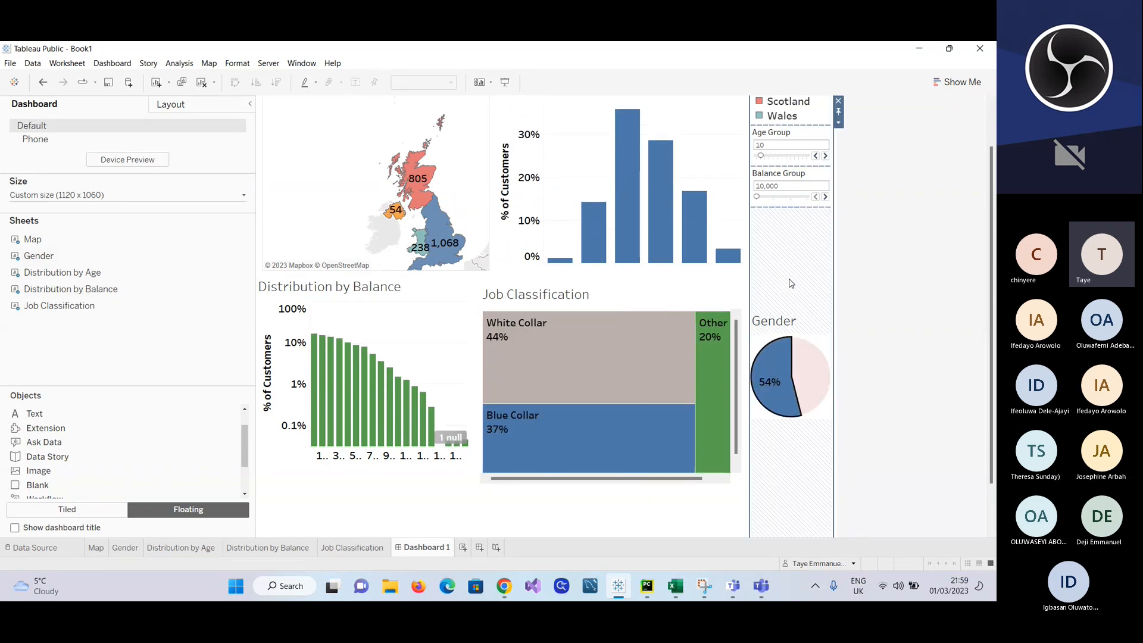
left_click(736, 274)
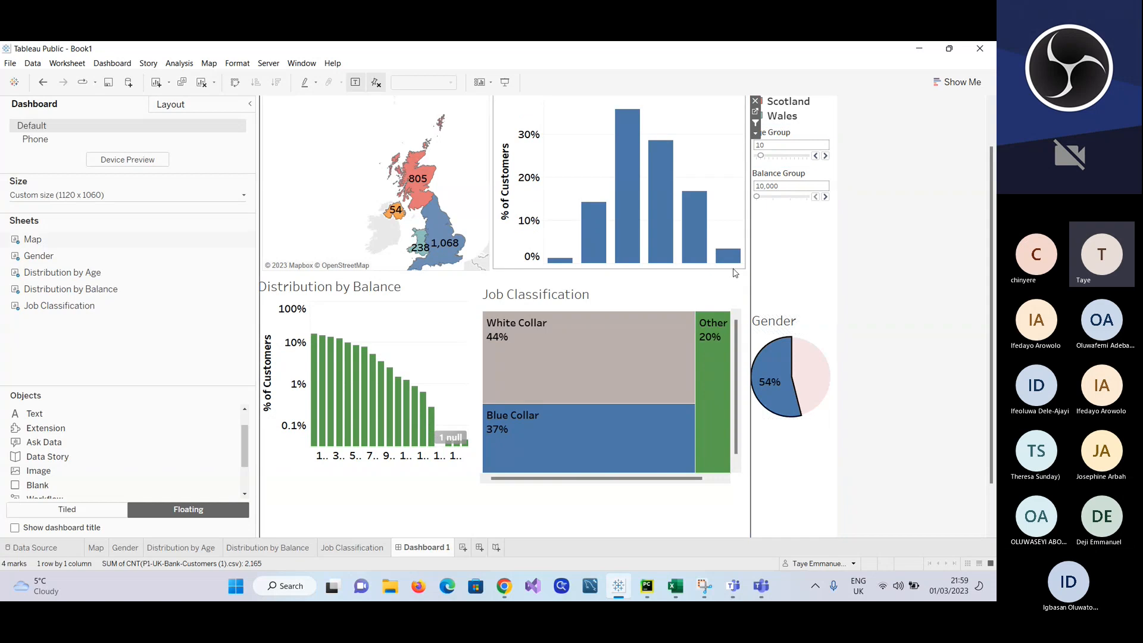
left_click(672, 537)
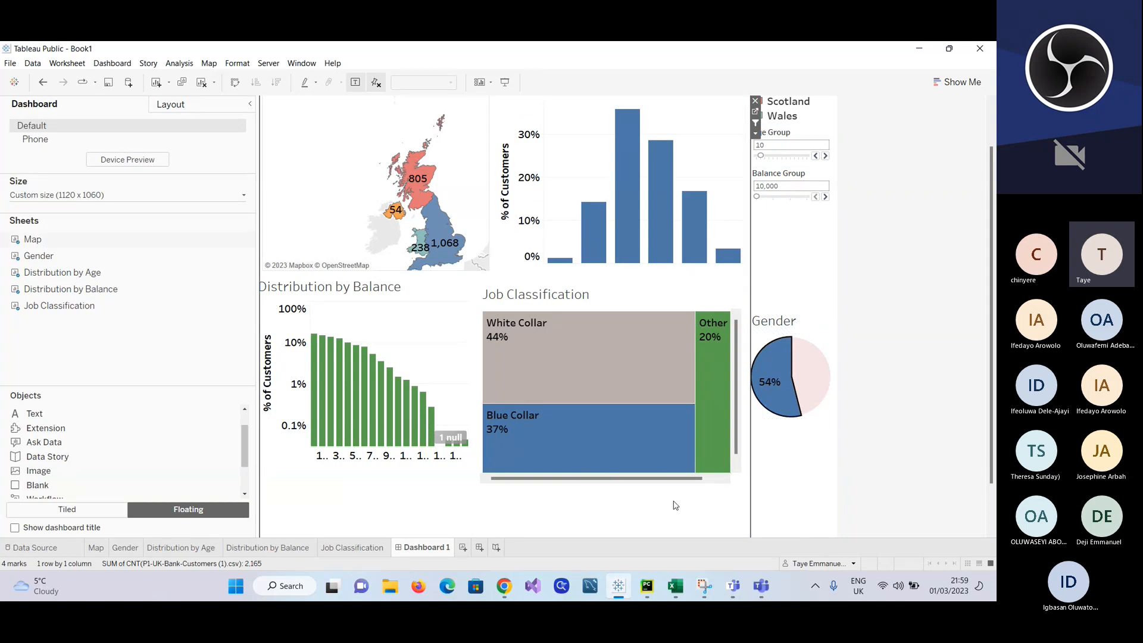
Step: Select Scotland on the map to cross-filter the other charts and examine its age, balance, job and gender breakdown
scroll(638, 361, "up", 2)
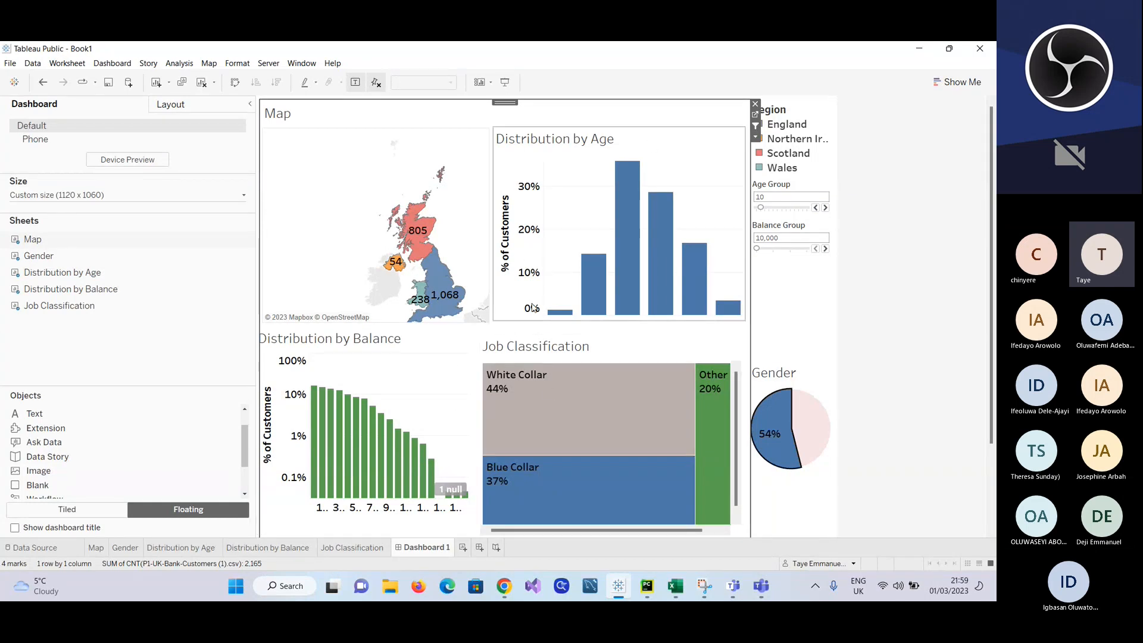
scroll(534, 308, "down", 2)
scroll(534, 307, "up", 2)
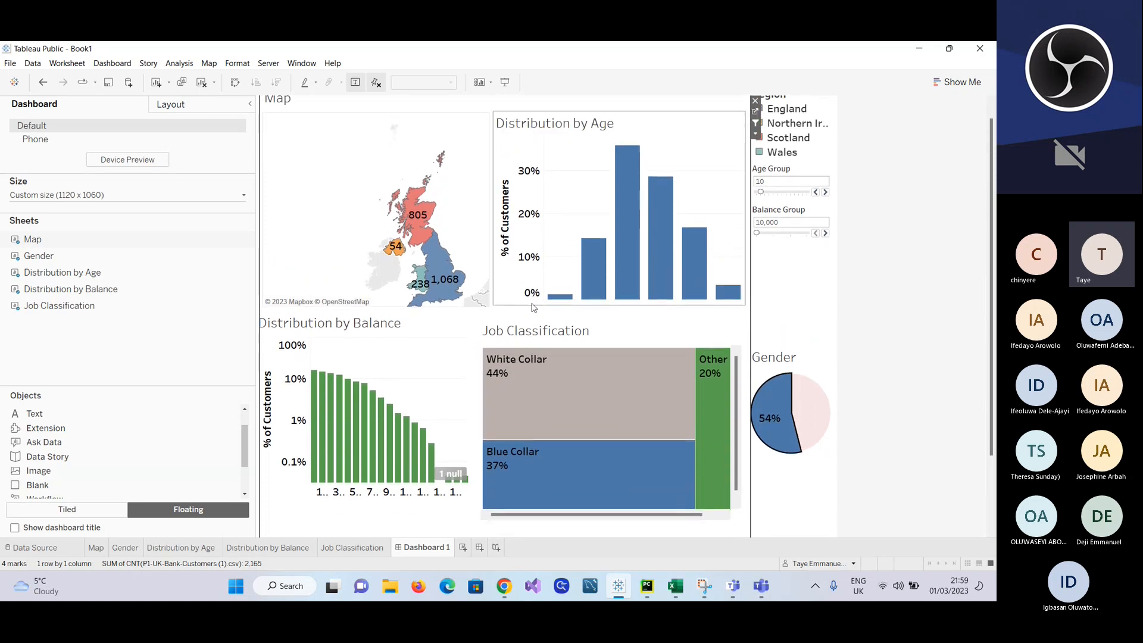
scroll(533, 308, "down", 1)
scroll(534, 307, "up", 1)
scroll(534, 307, "down", 1)
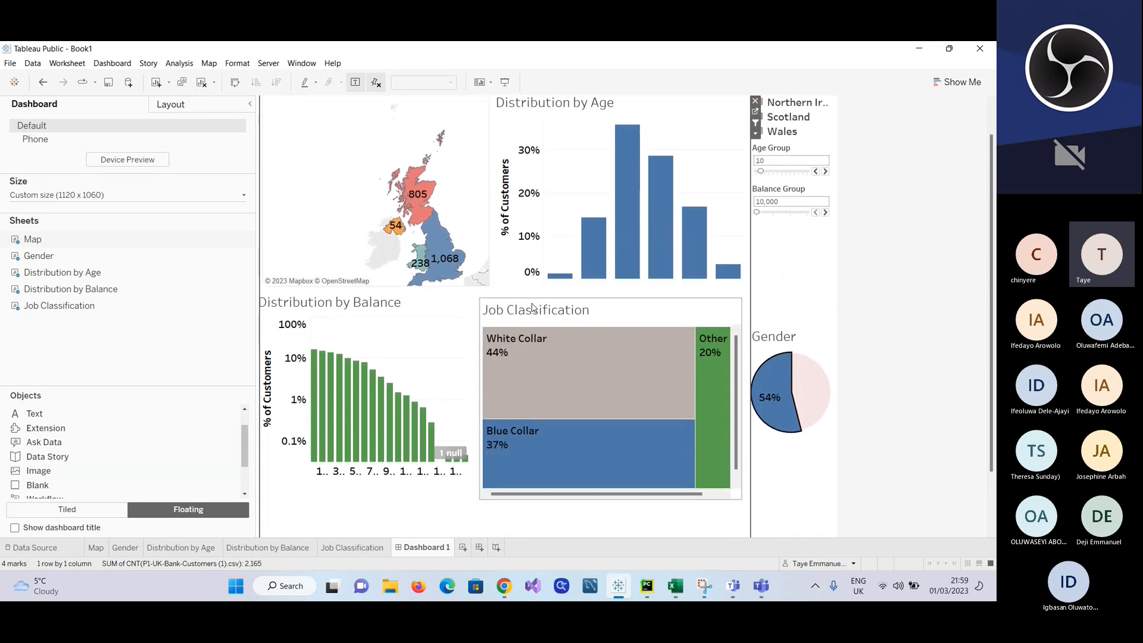
scroll(533, 307, "up", 1)
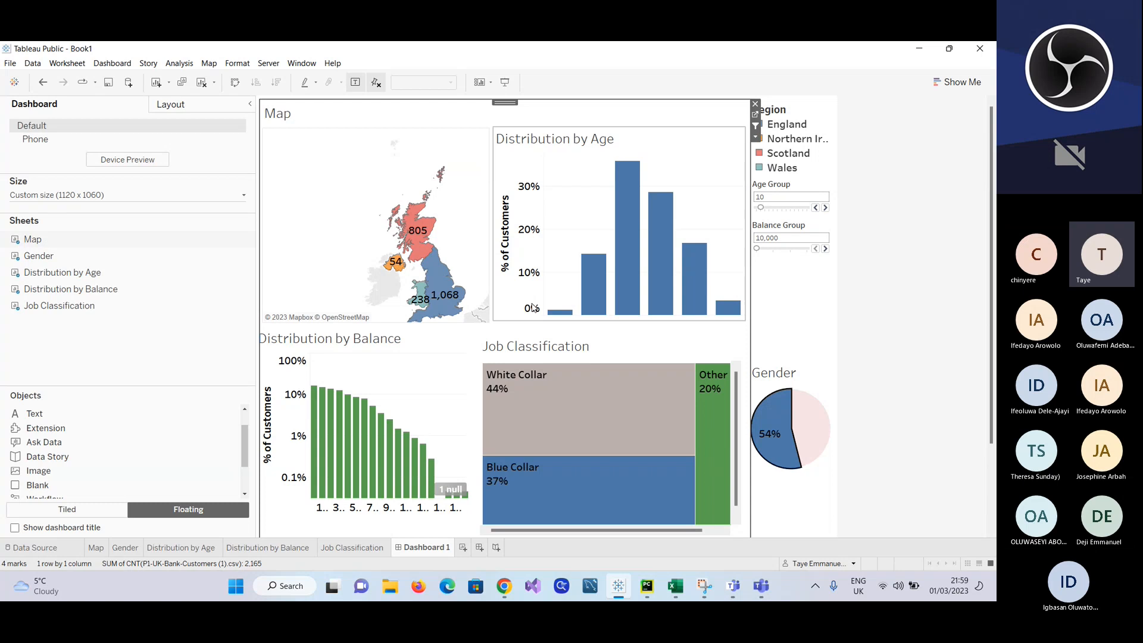
left_click(415, 249)
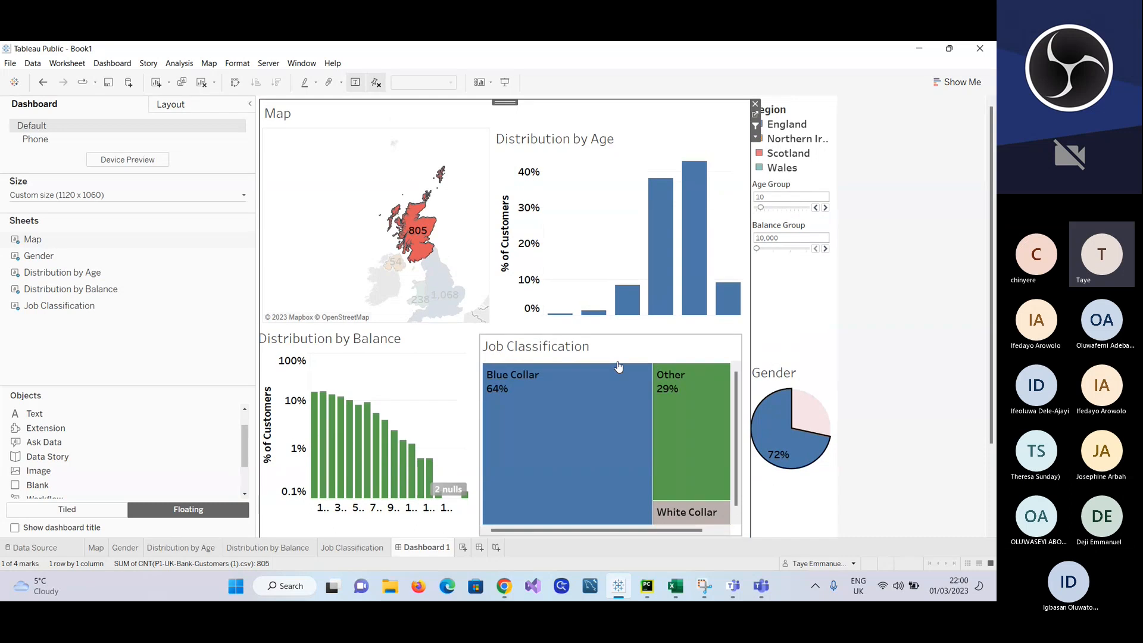
scroll(619, 366, "down", 1)
scroll(619, 366, "up", 1)
scroll(619, 366, "down", 2)
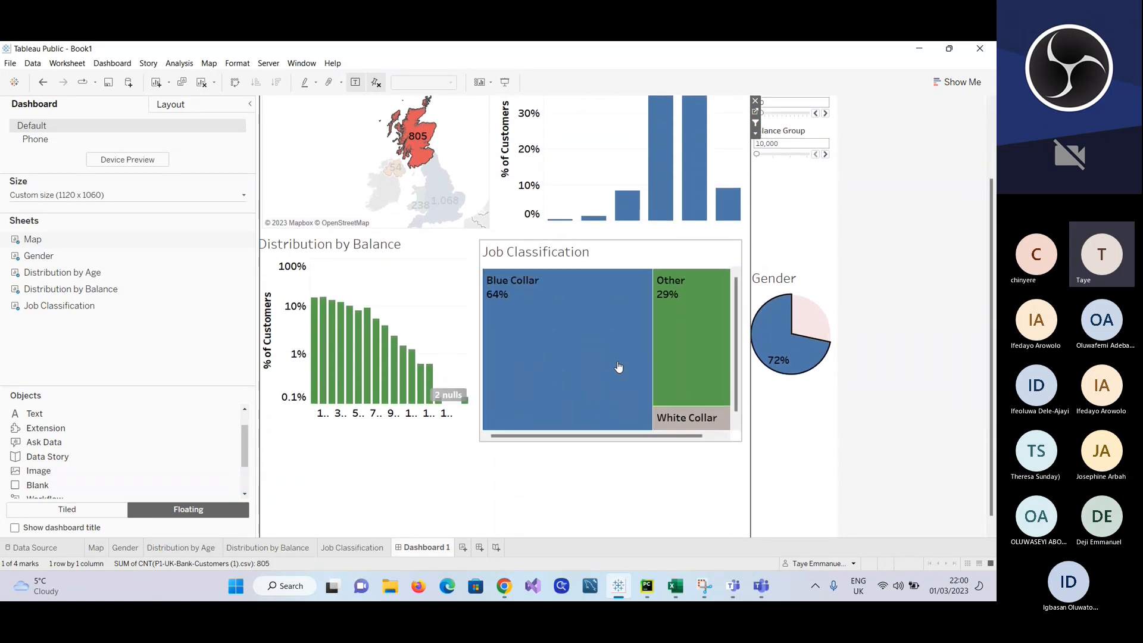
scroll(618, 366, "up", 2)
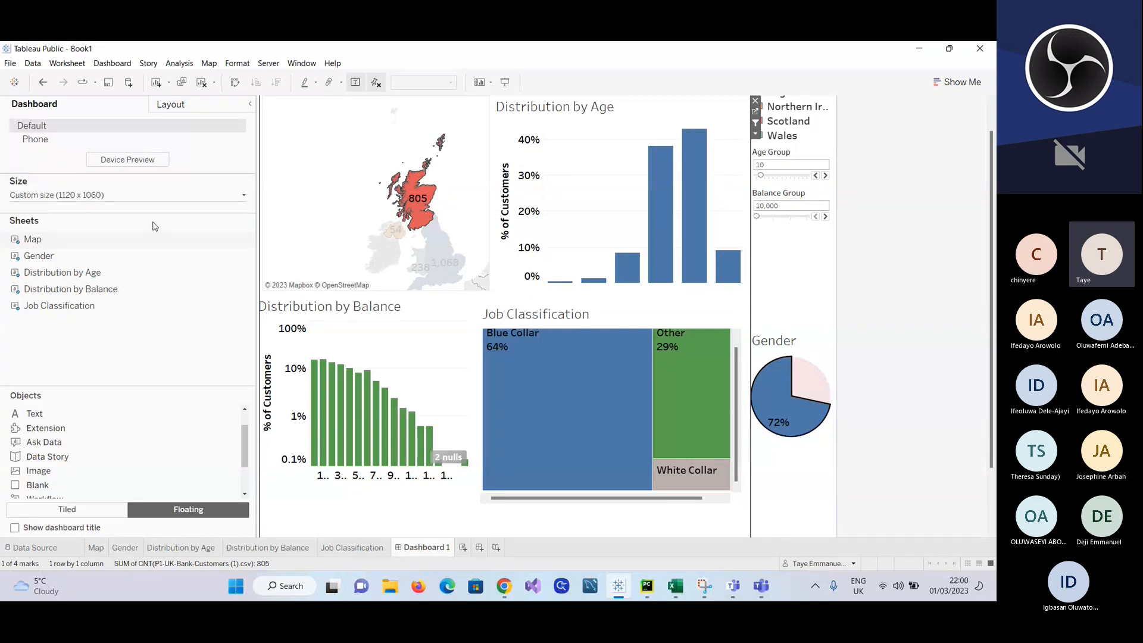
Step: Reduce the dashboard's fixed width to 1020 px
left_click(243, 196)
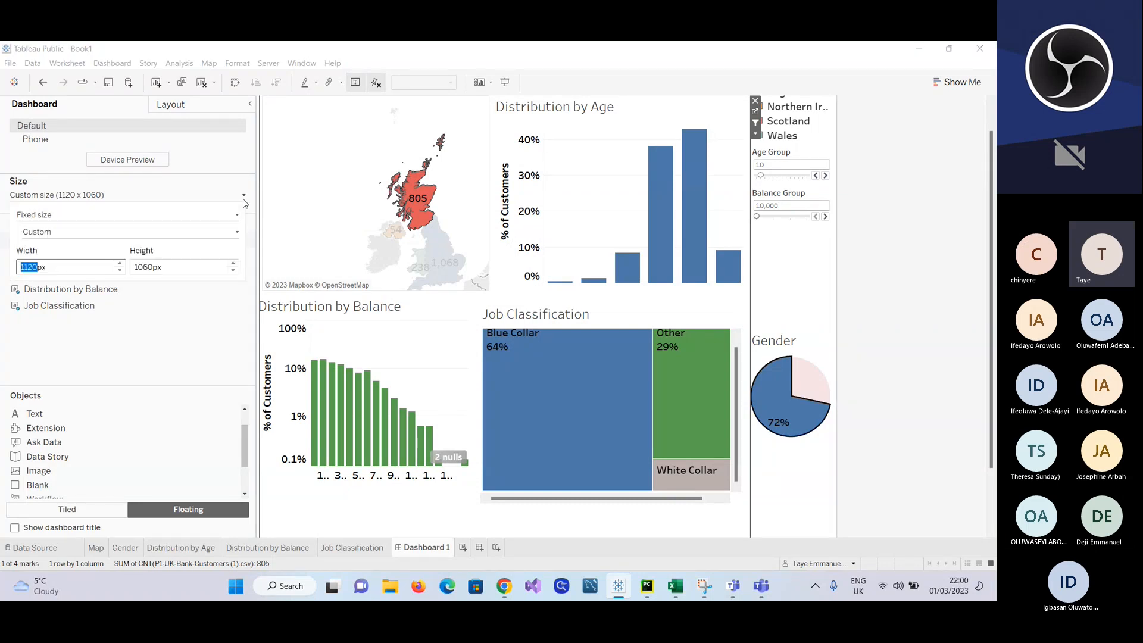
left_click(120, 271)
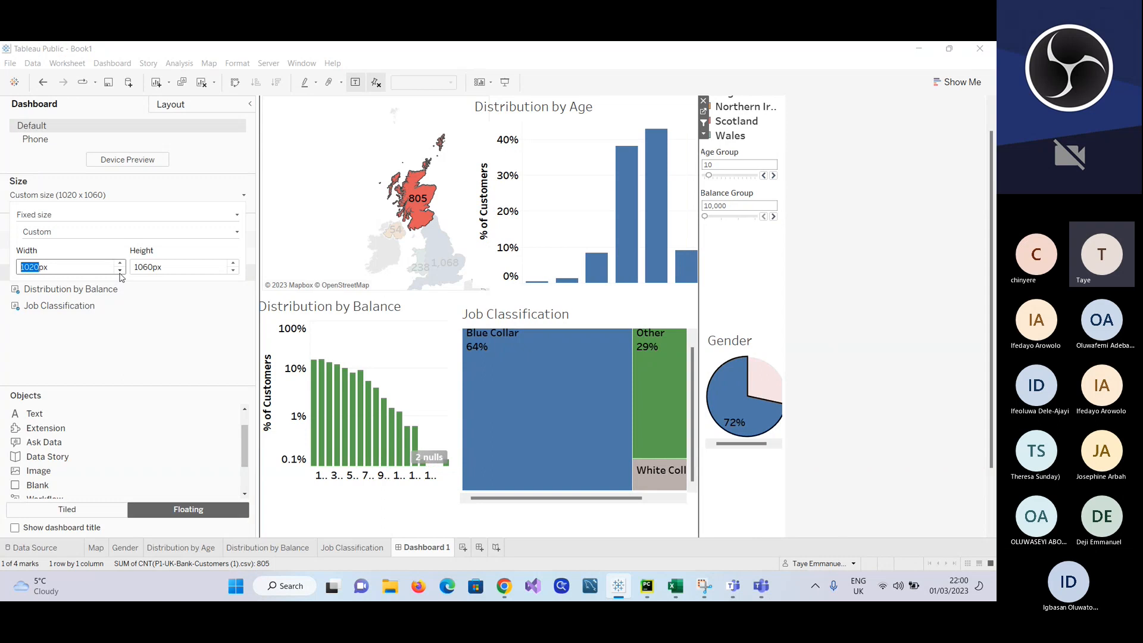
left_click(99, 335)
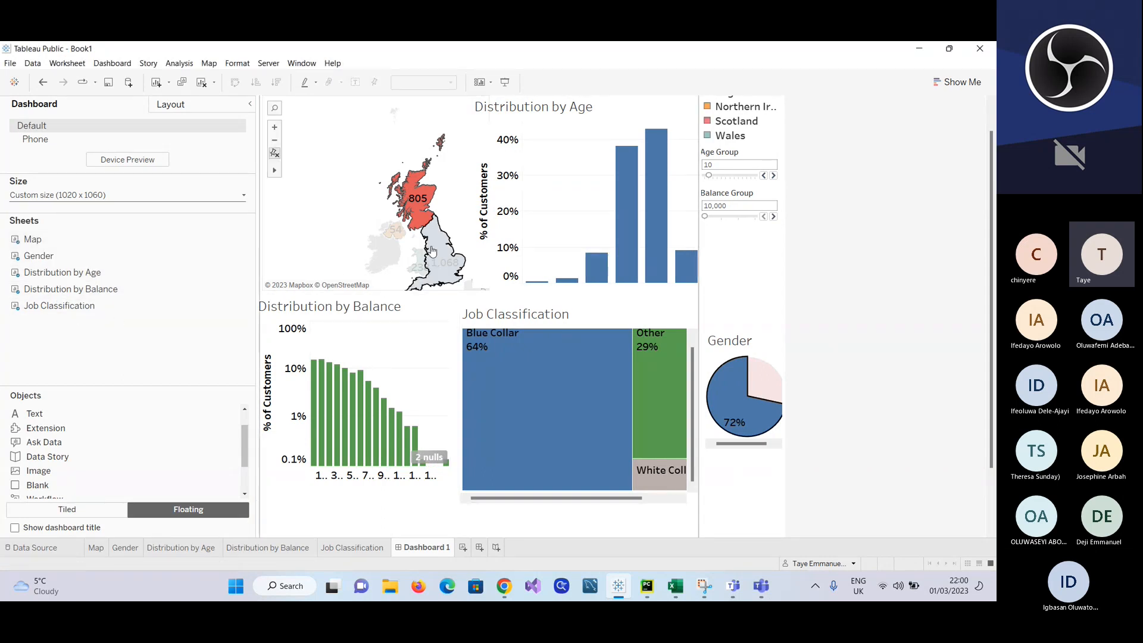
Step: Clear the Scotland selection on the map and set the dashboard's fixed width back to 1120 px
left_click(405, 208)
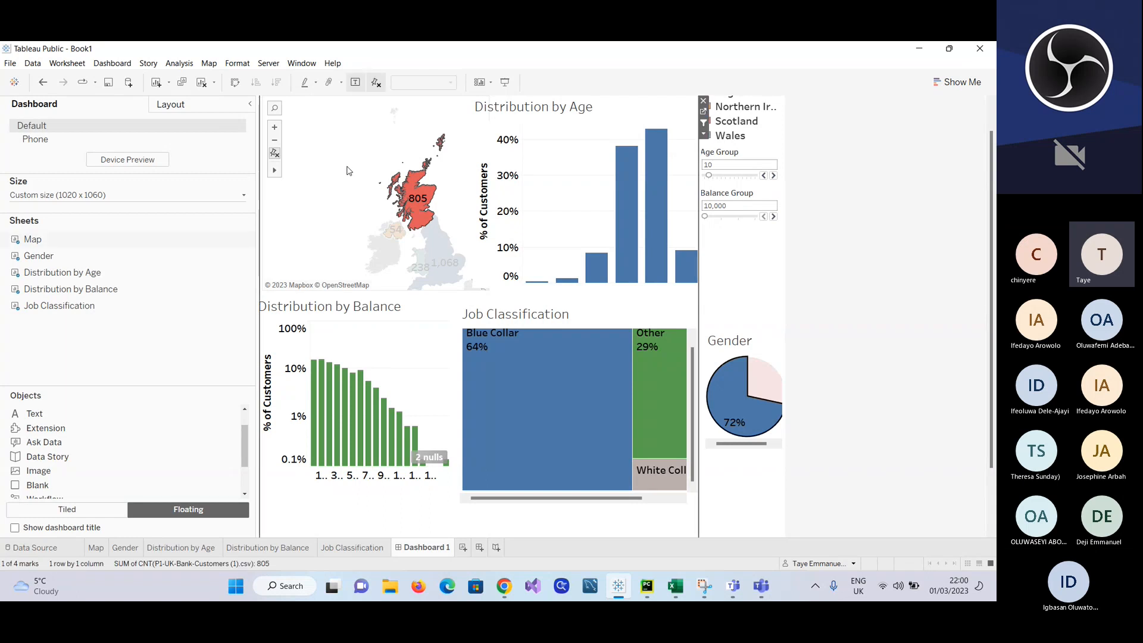
left_click(349, 171)
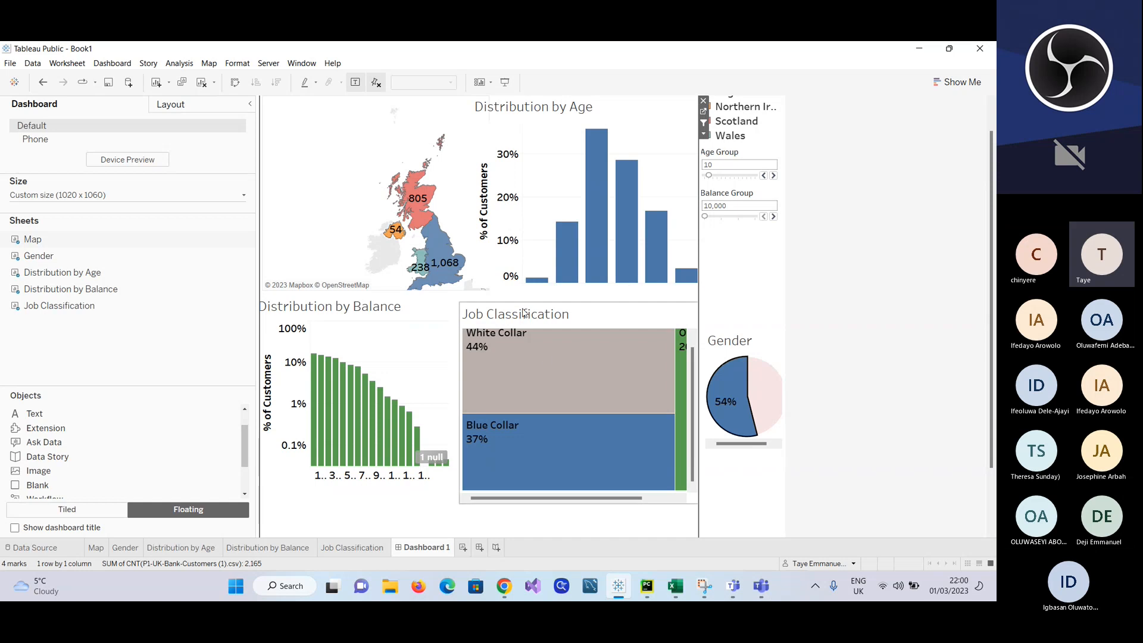
left_click(244, 198)
left_click(121, 264)
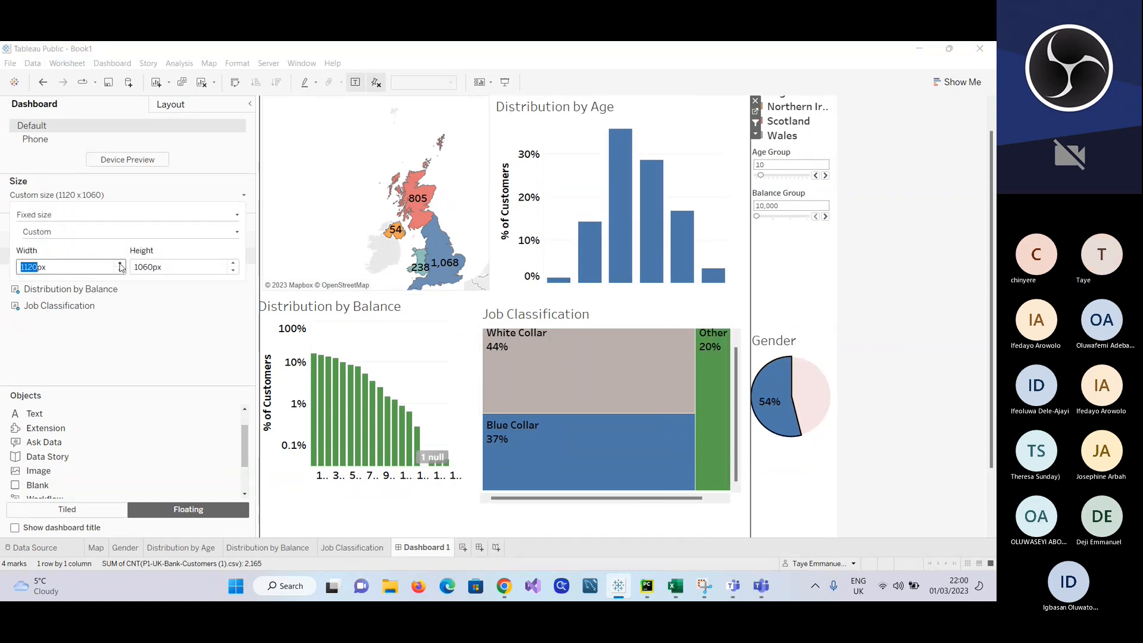
left_click(181, 334)
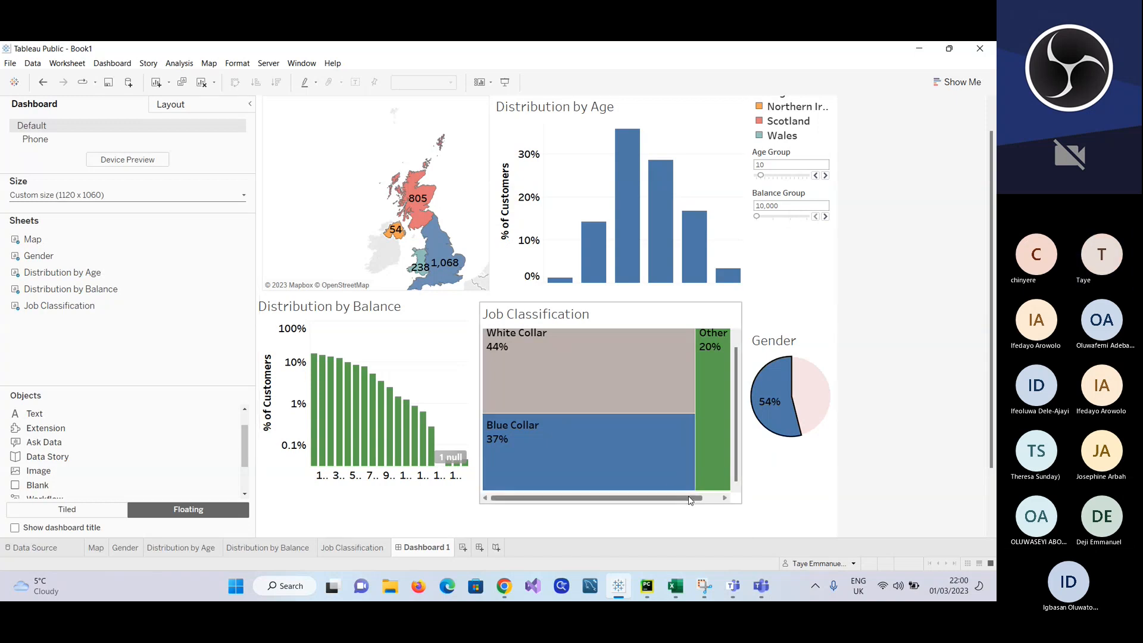
Step: Narrow the column holding the Region legend and the Age Group and Balance Group parameters, giving the charts more room
left_click_drag(691, 498, 668, 497)
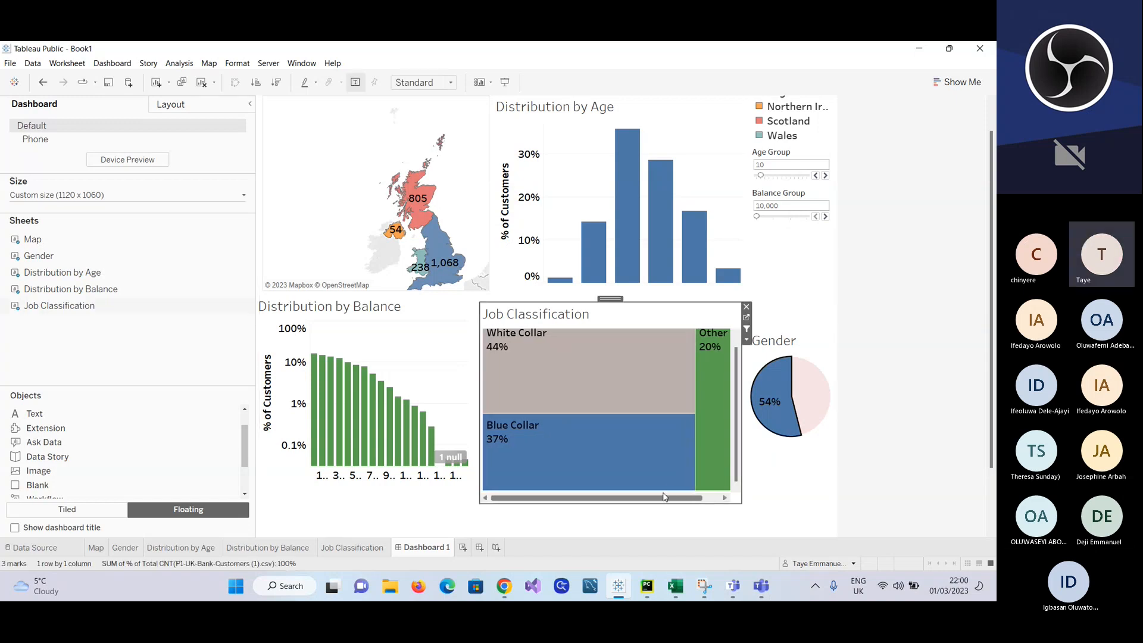
left_click(748, 371)
left_click(766, 372)
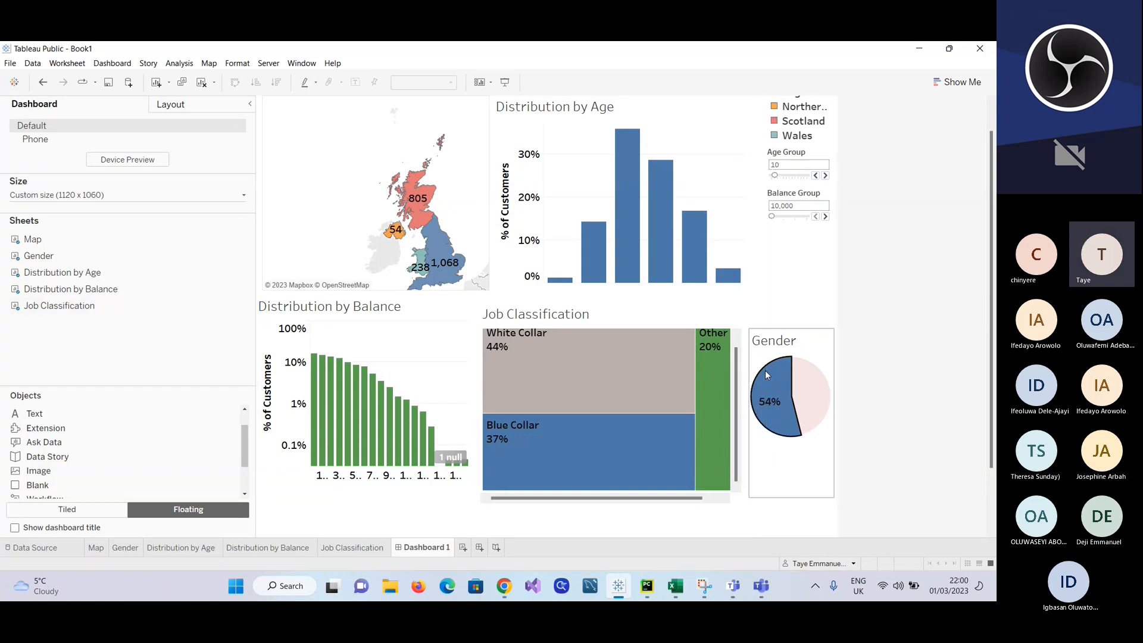
left_click(763, 288)
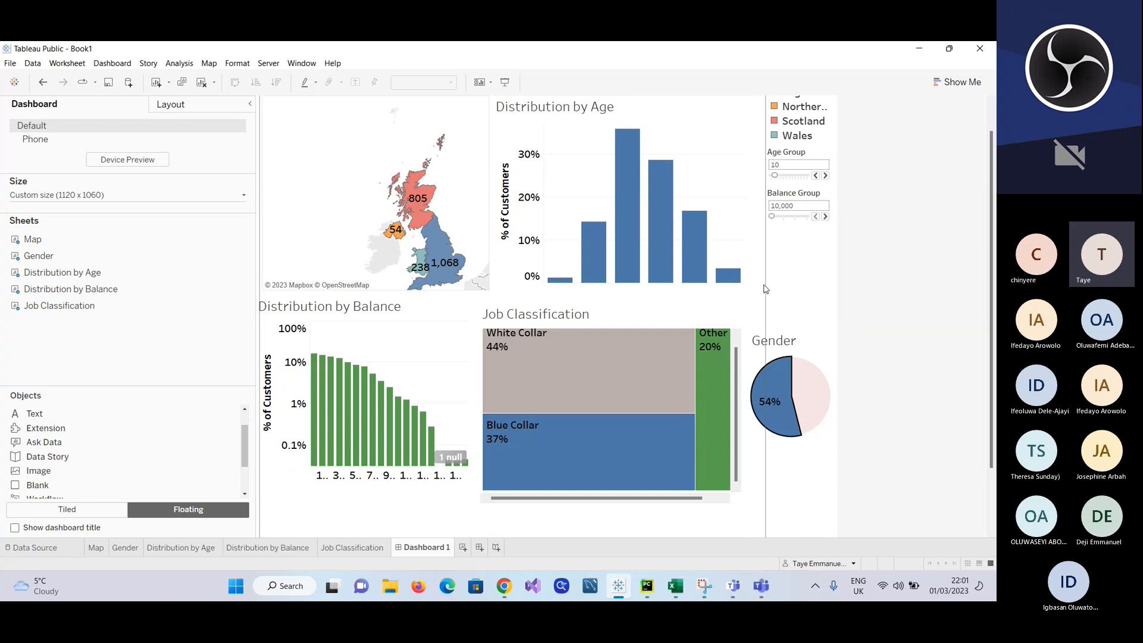
Step: Widen the Region legend and parameters column slightly, and make the Distribution by Age chart slightly taller
left_click_drag(766, 288, 807, 282)
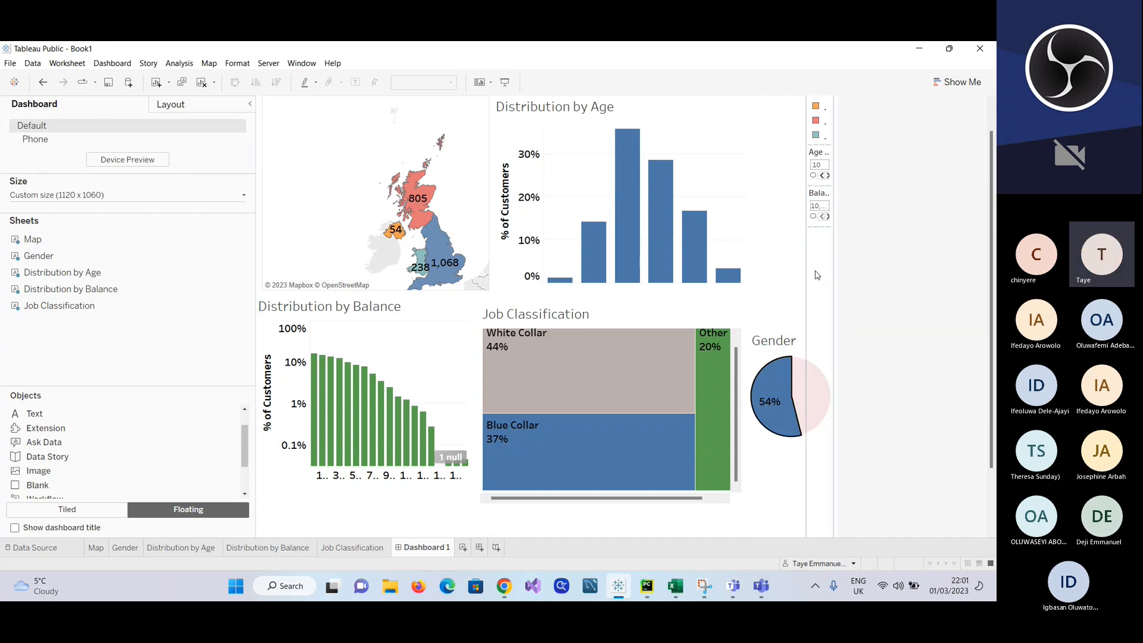
left_click_drag(808, 275, 754, 272)
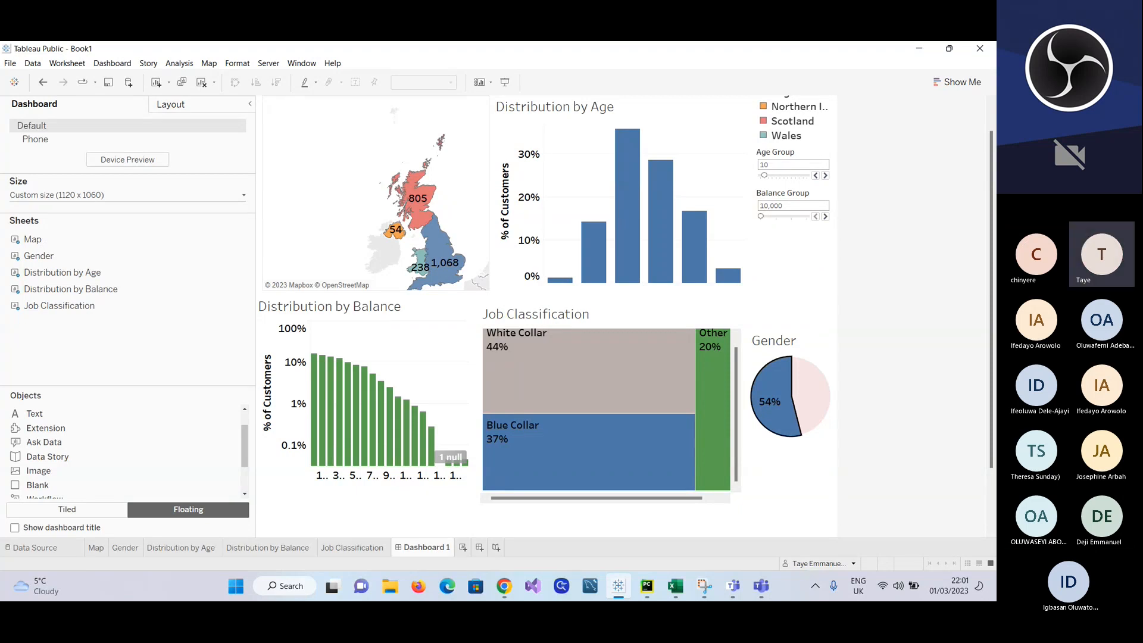
left_click(682, 285)
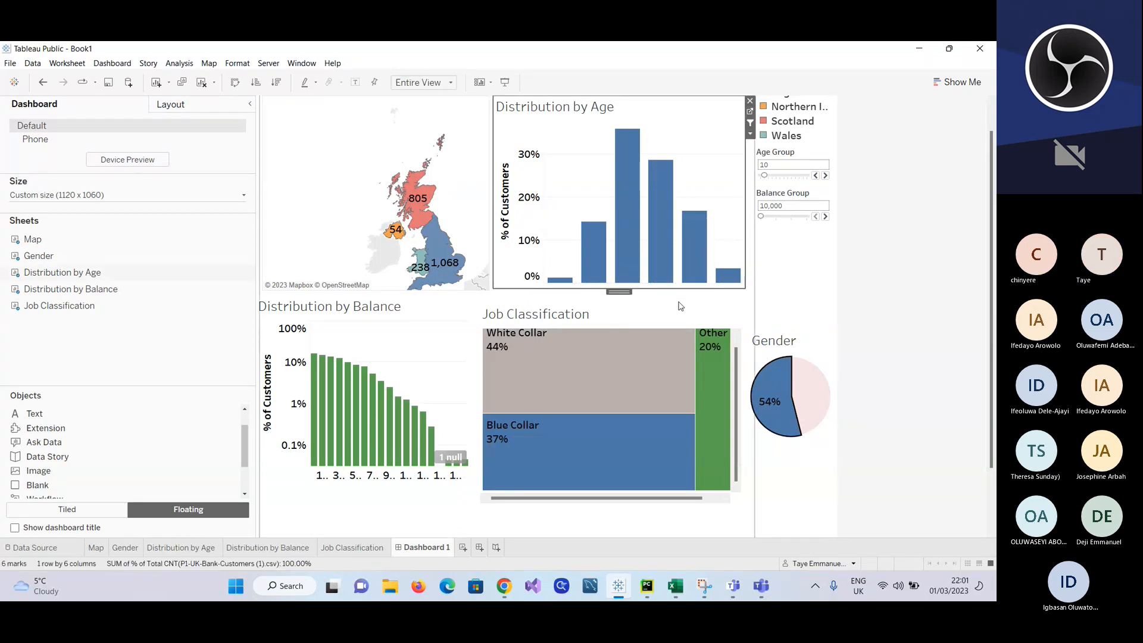
left_click_drag(667, 300, 666, 296)
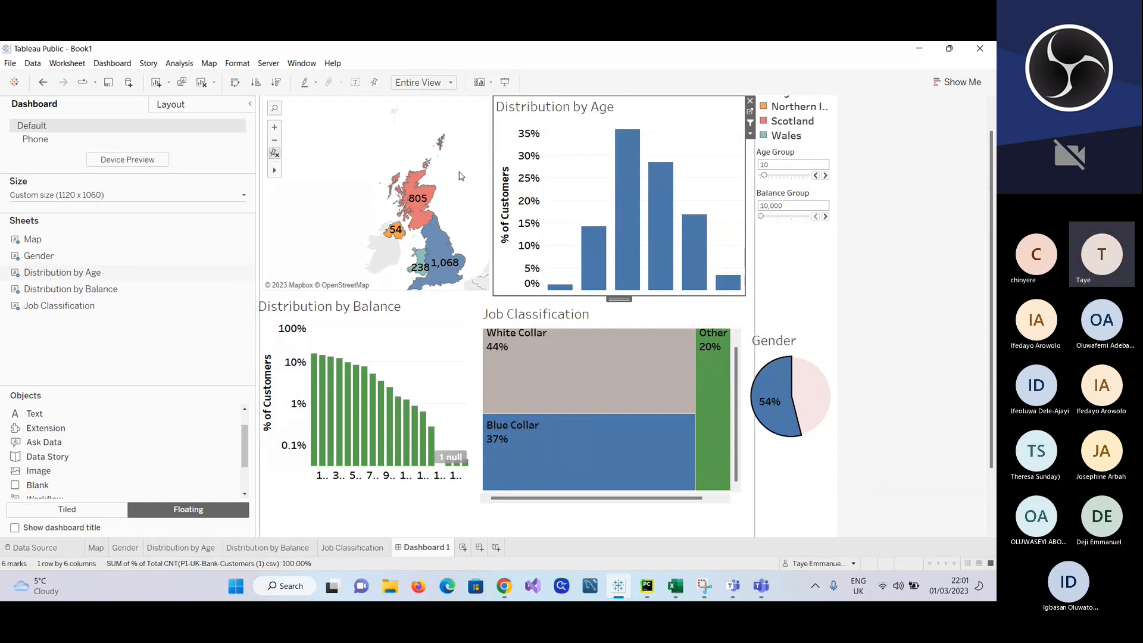
Step: Turn off Use as Filter for the Map sheet, and turn it on again
left_click(470, 132)
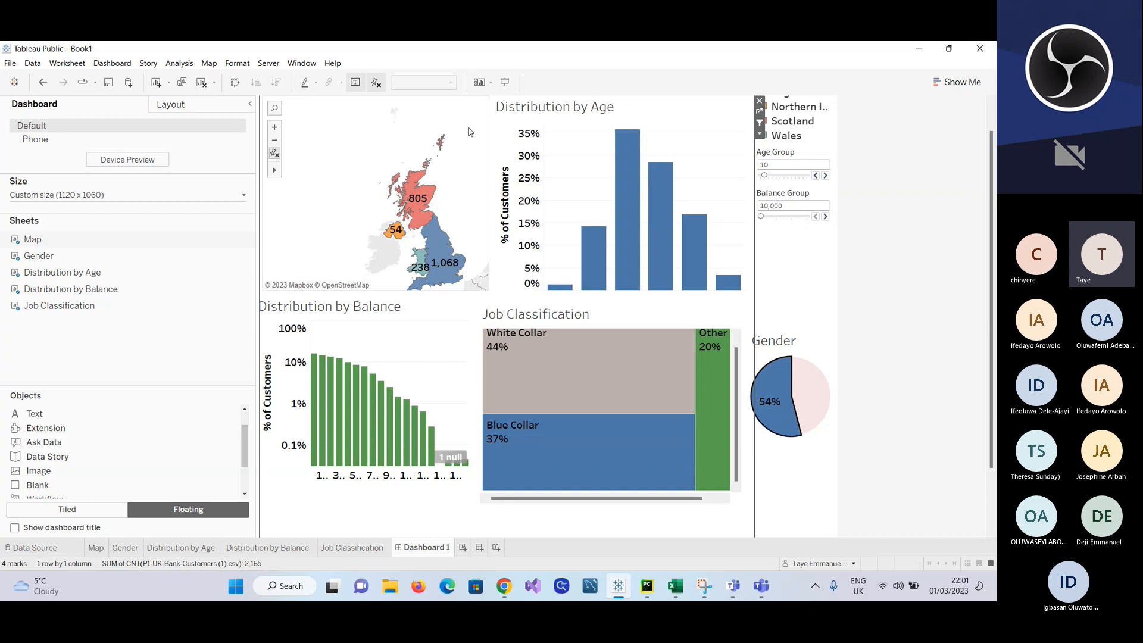
left_click(759, 134)
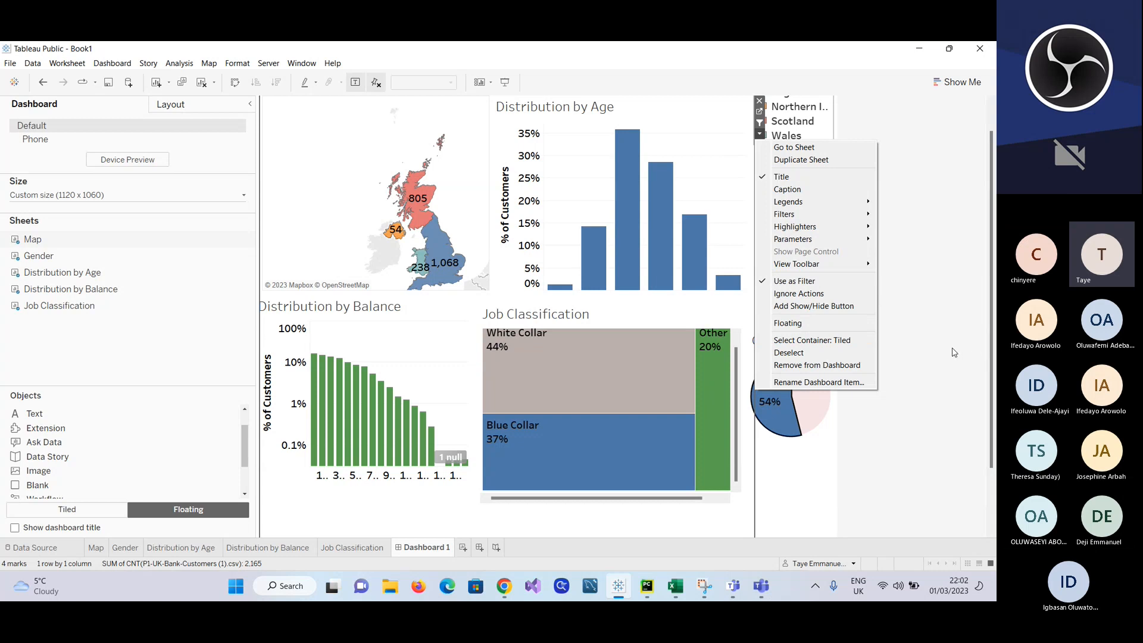
left_click(803, 285)
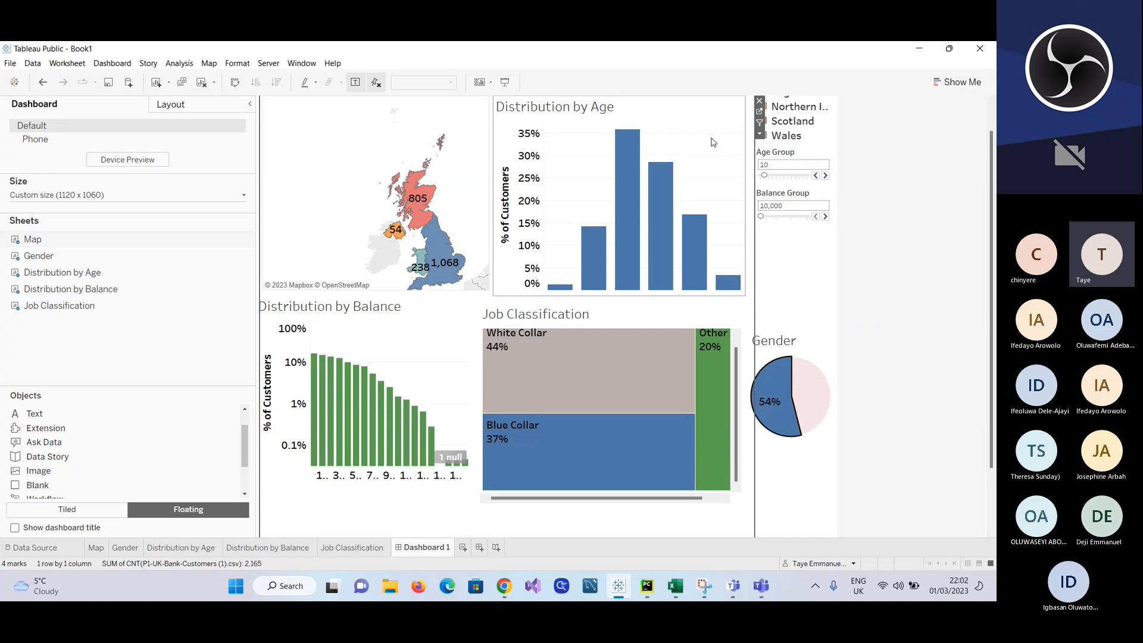
left_click(760, 136)
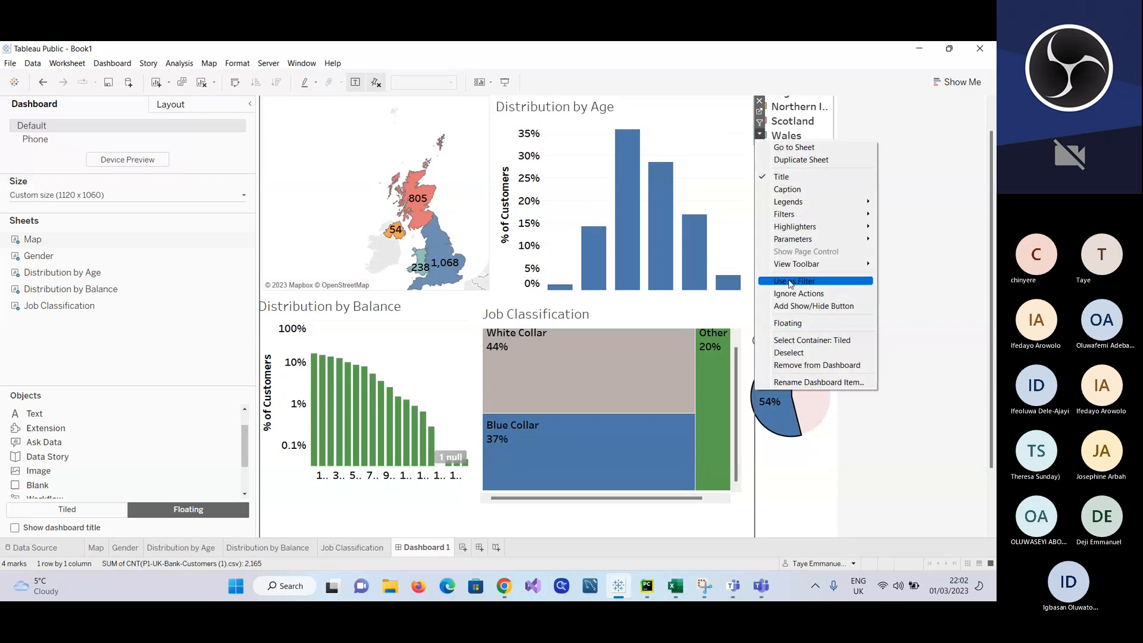
left_click(790, 282)
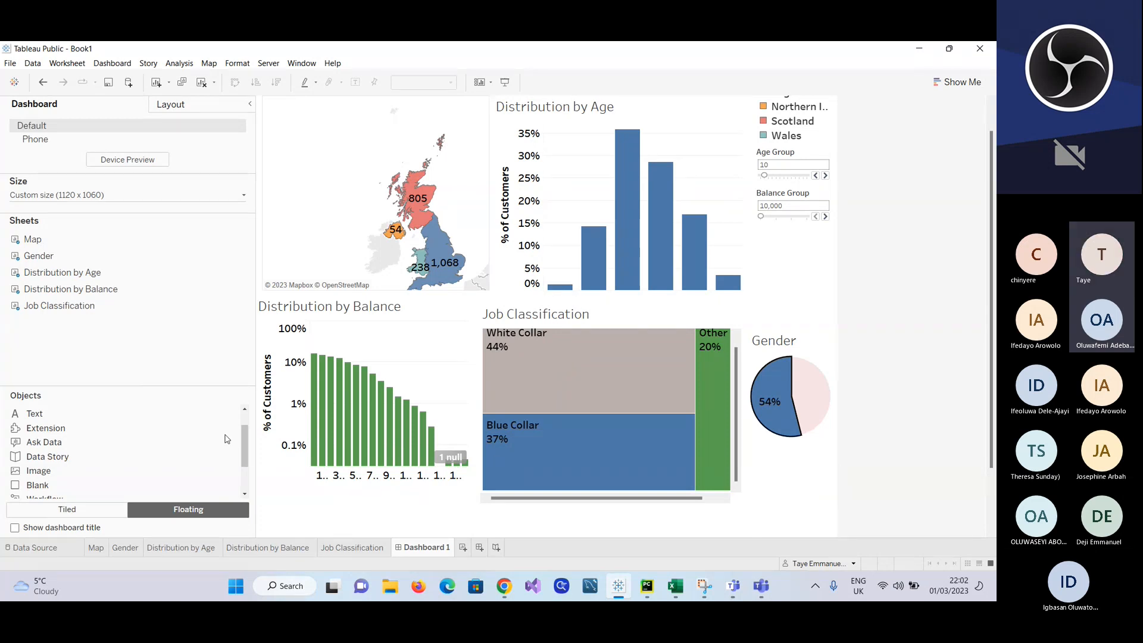
Step: Show and hide the dashboard title, and look through the objects that can be added, including the Horizontal and Vertical containers
scroll(227, 439, "down", 3)
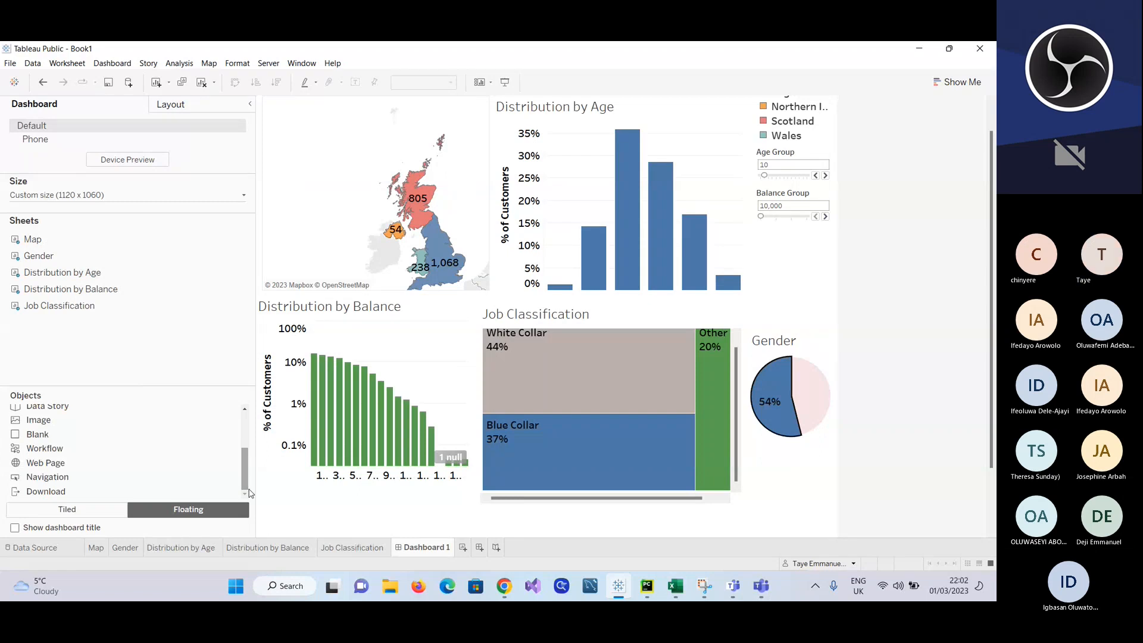
left_click(15, 528)
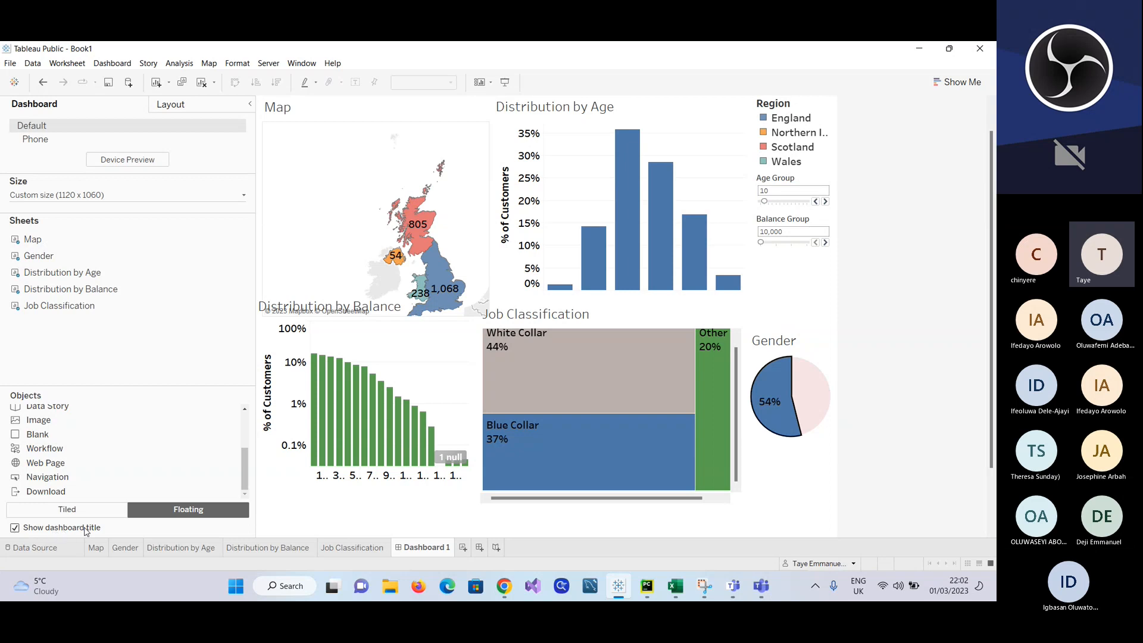
left_click(15, 528)
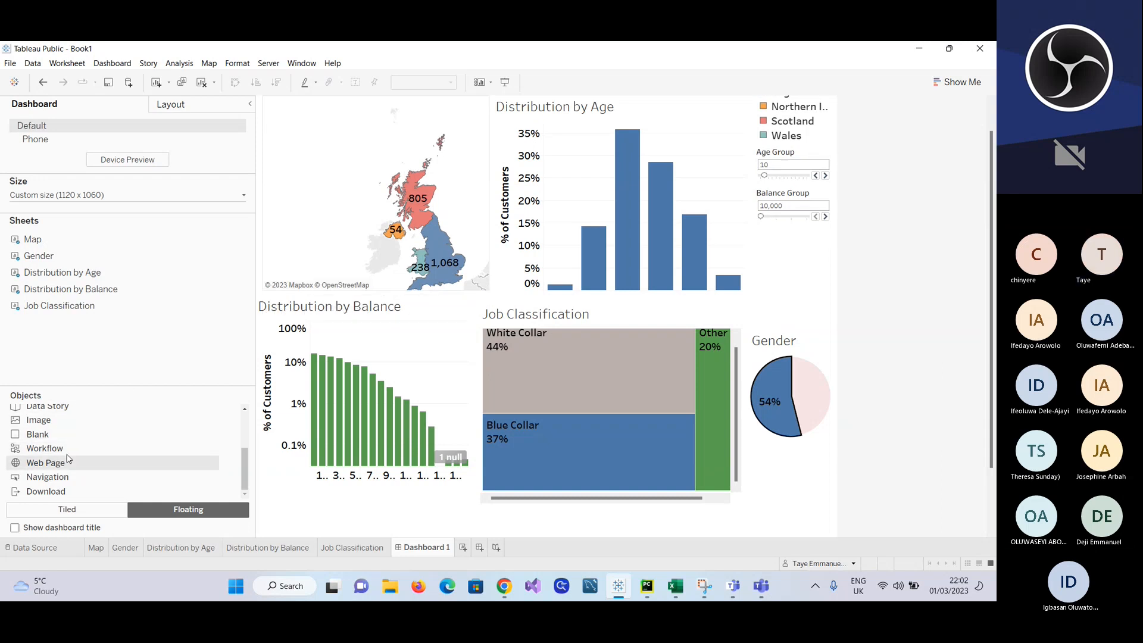
scroll(67, 458, "up", 2)
scroll(71, 450, "up", 1)
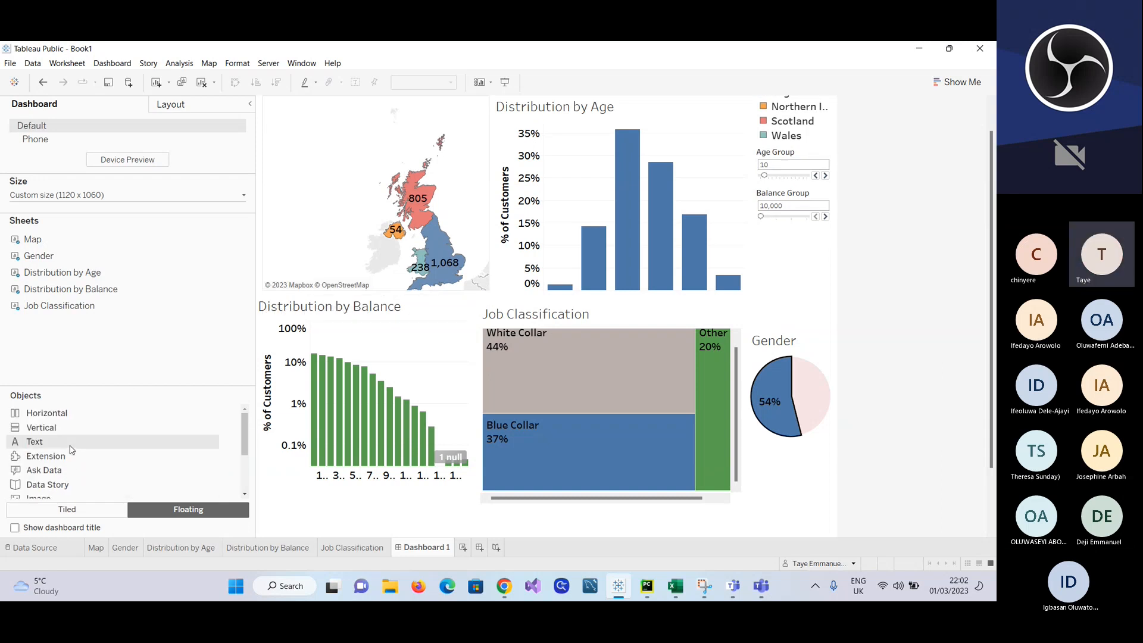
left_click(52, 416)
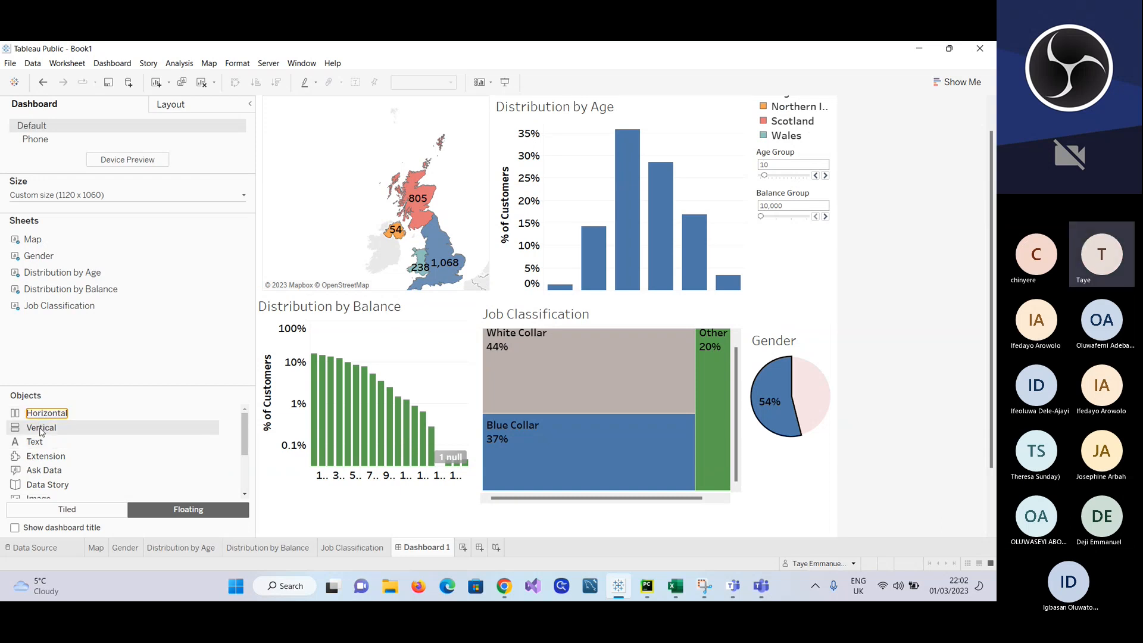
left_click(41, 429)
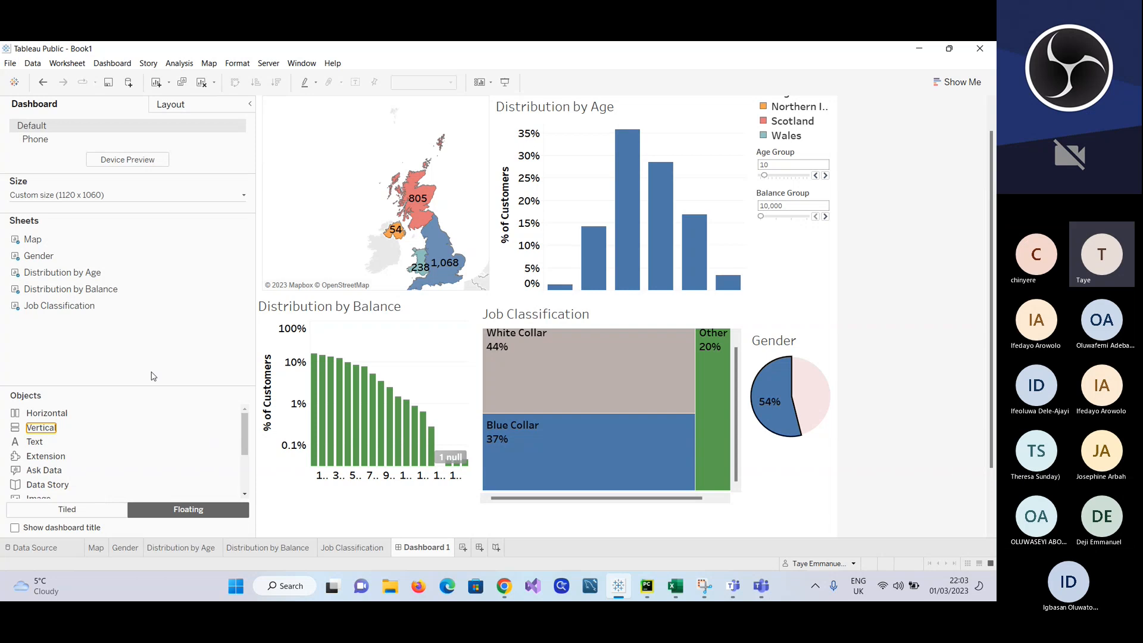
Step: Zoom in the dashboard's map so the UK regions fill more of its frame
left_click(452, 209)
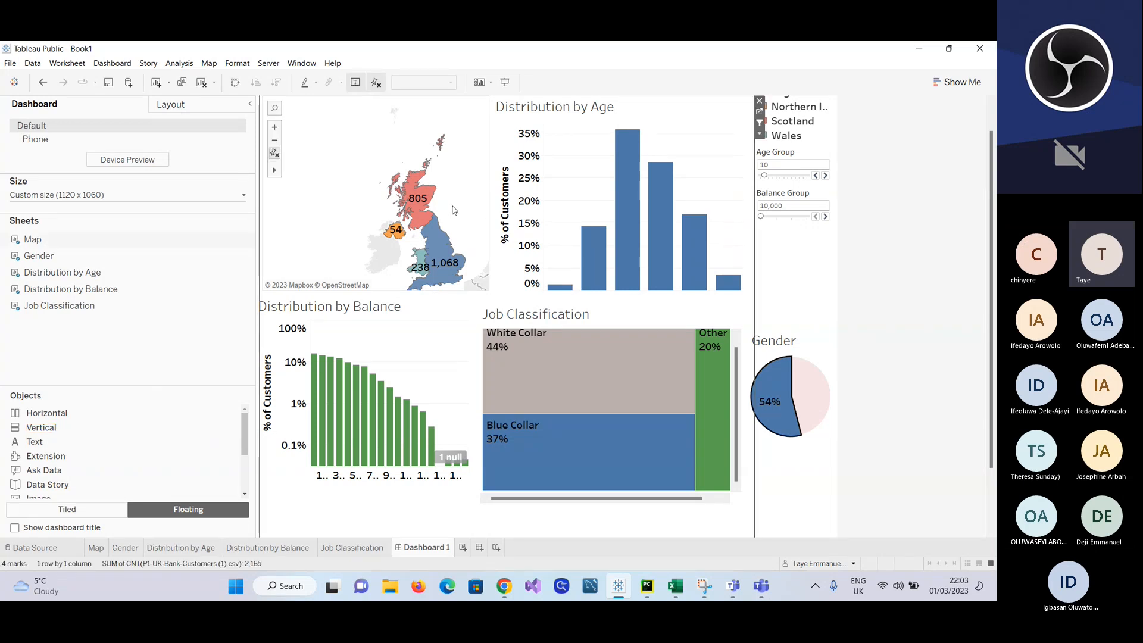
scroll(455, 249, "up", 2)
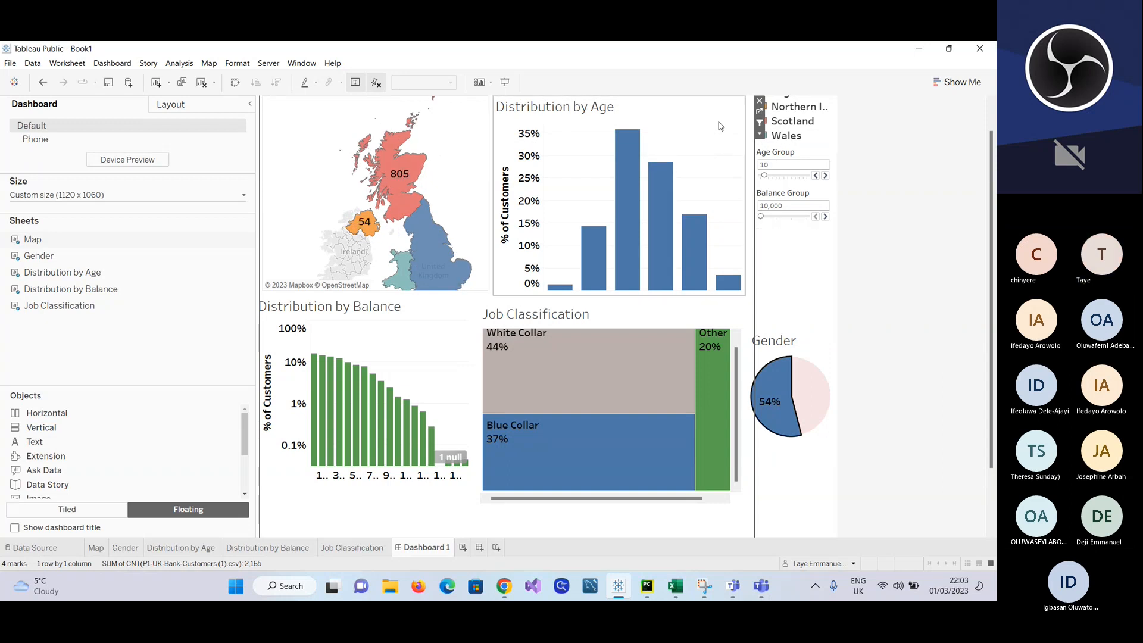
scroll(718, 123, "up", 1)
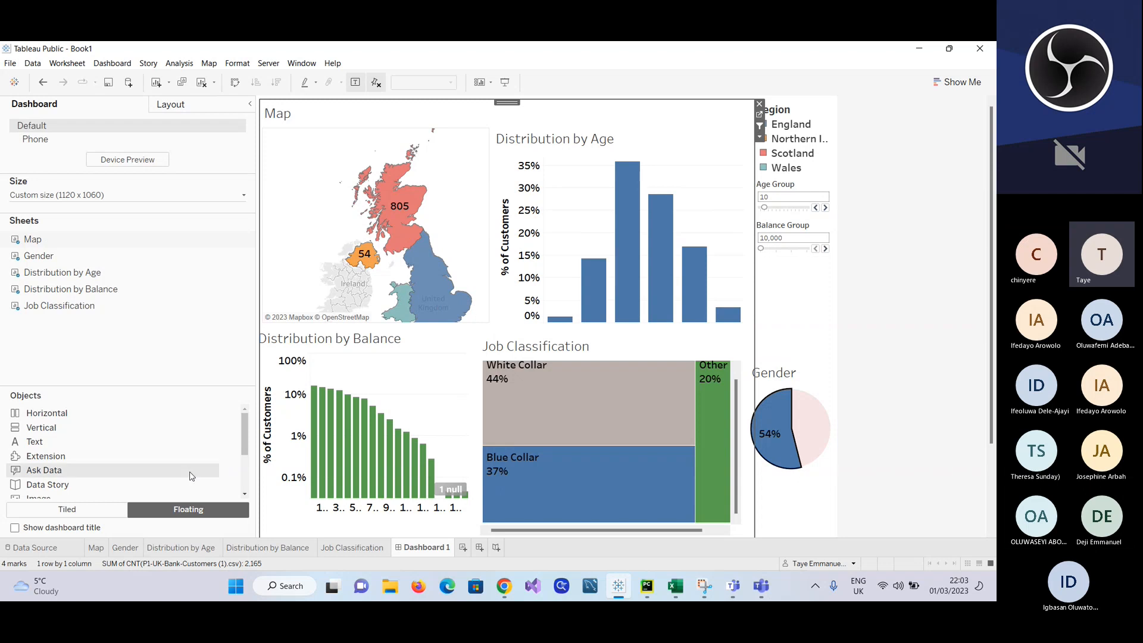
Step: Create a new blank worksheet and a second dashboard, with Tiled placement for its contents
left_click(101, 513)
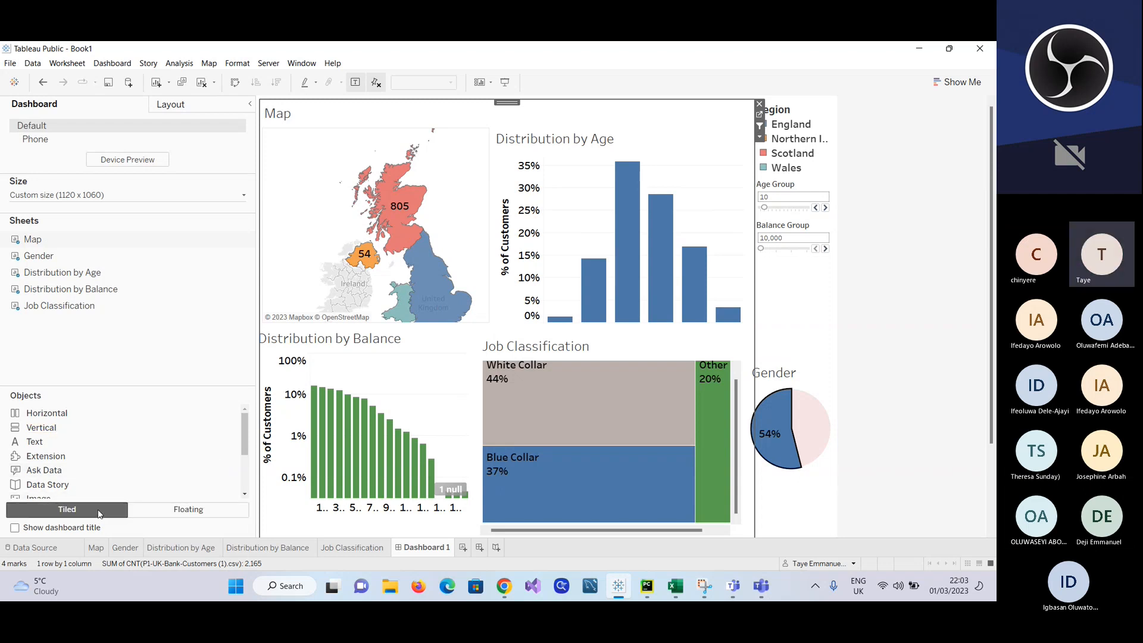
left_click(158, 515)
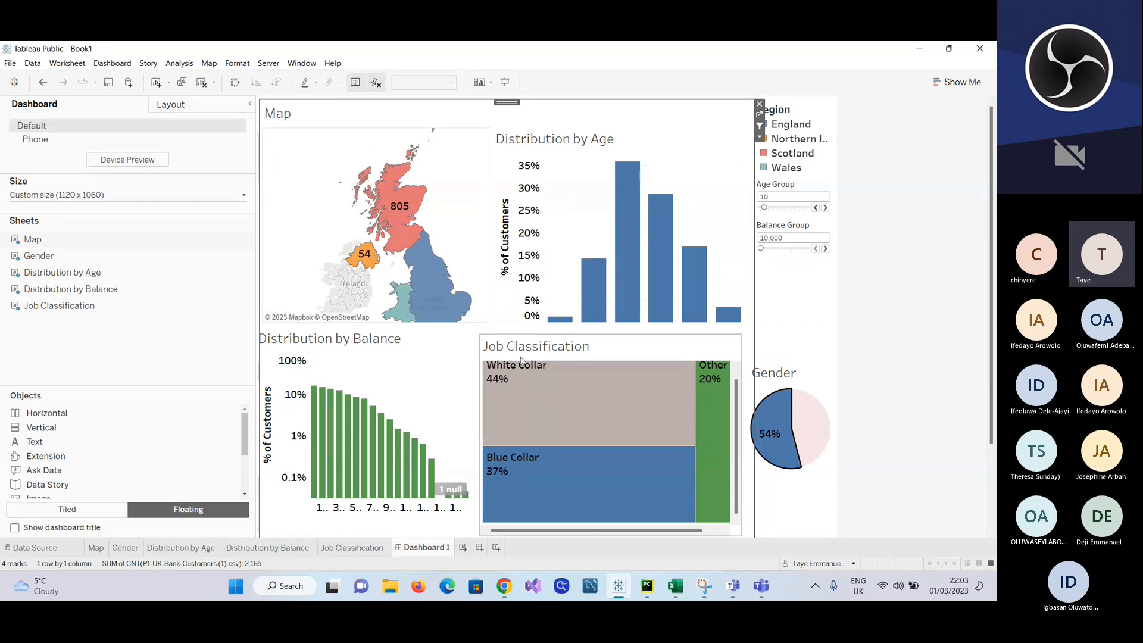
left_click(463, 549)
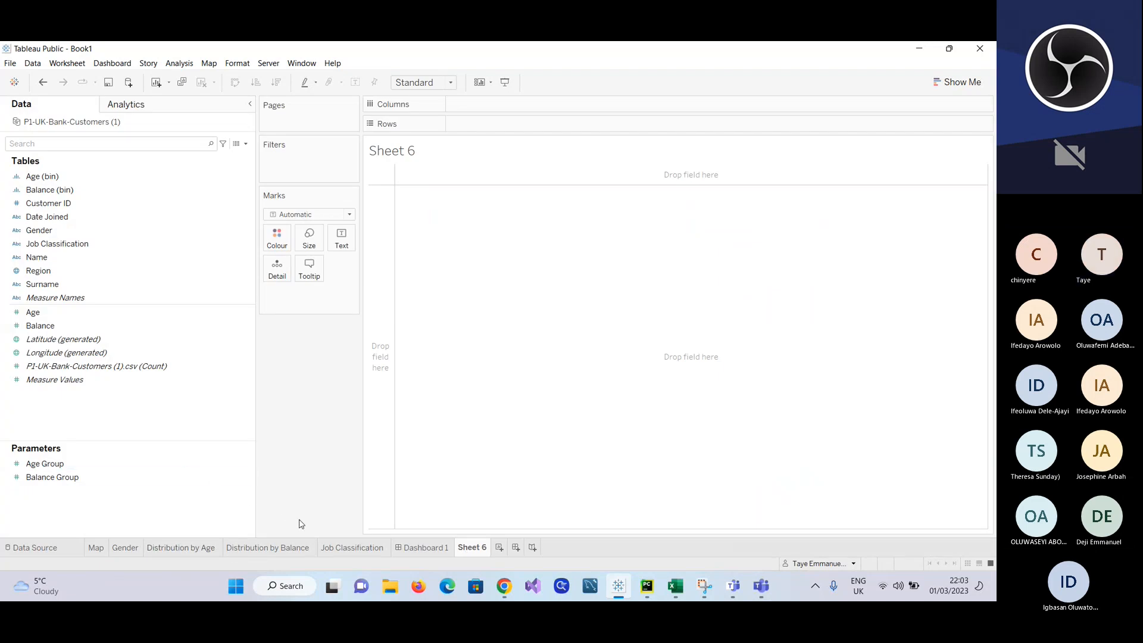
left_click(516, 547)
left_click(91, 512)
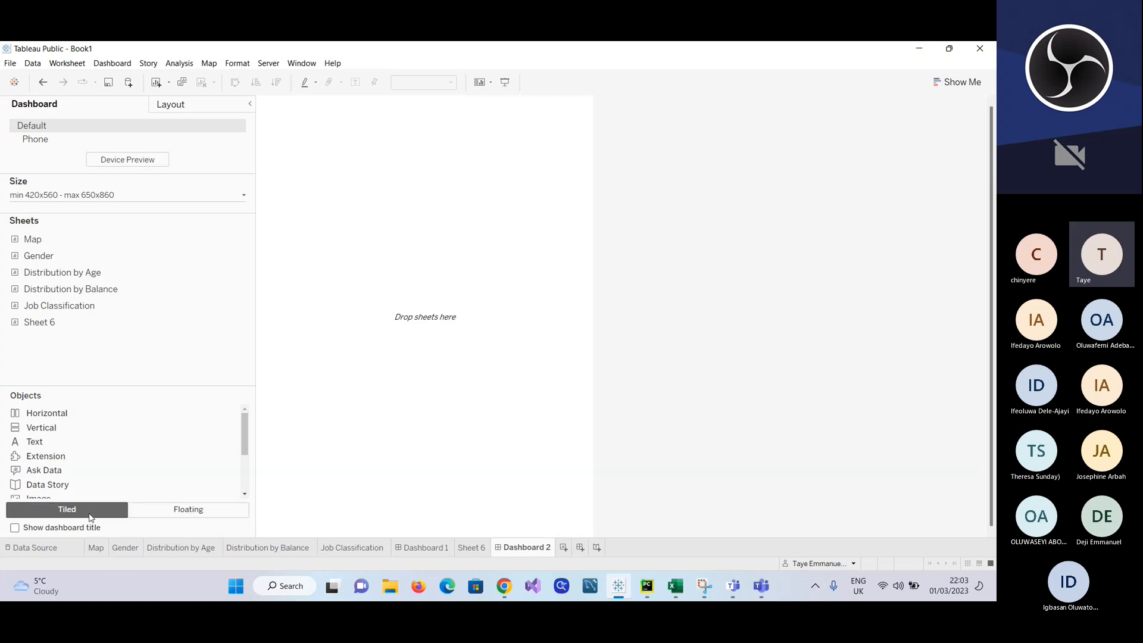
Step: Set the second dashboard's minimum size to 1020 px wide and 960 px high
left_click(241, 199)
left_click(120, 259)
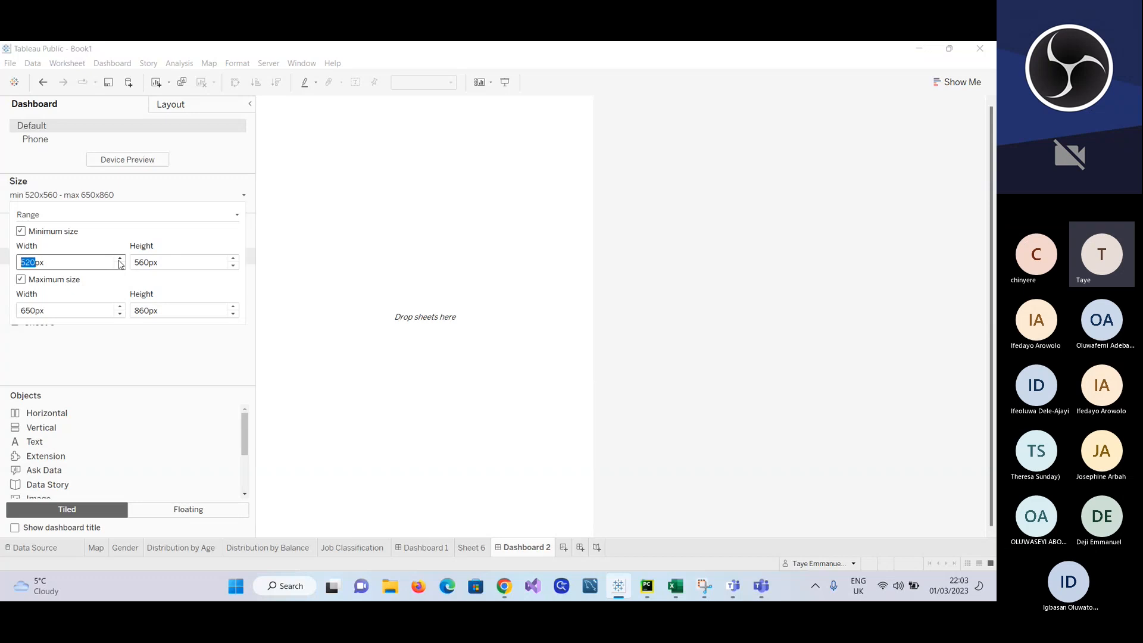
left_click(234, 261)
left_click(234, 260)
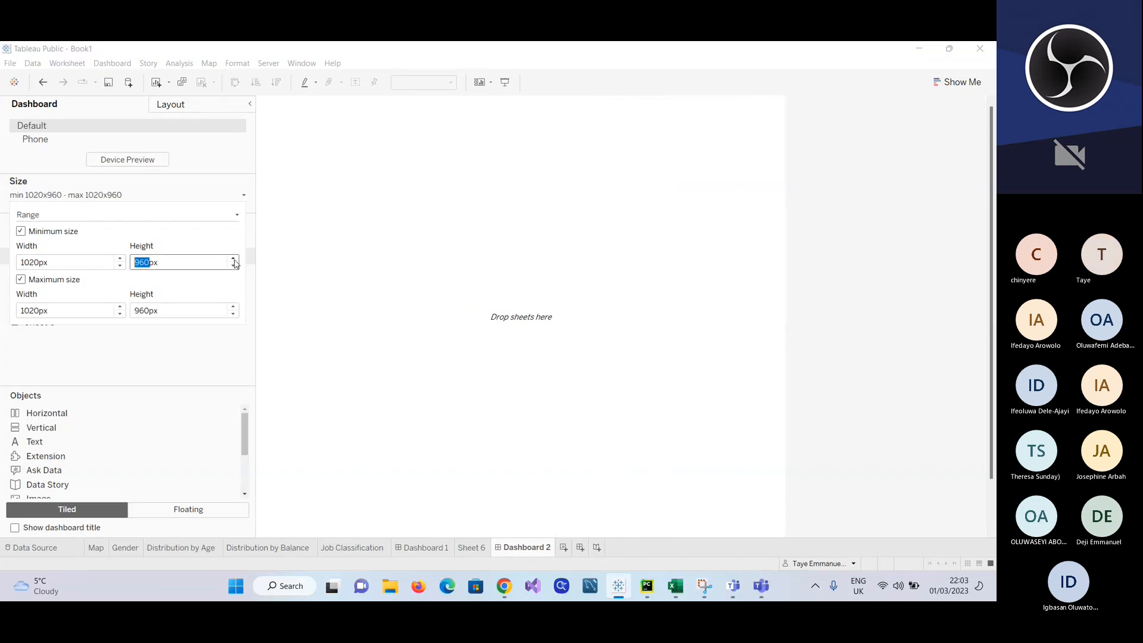
left_click(202, 349)
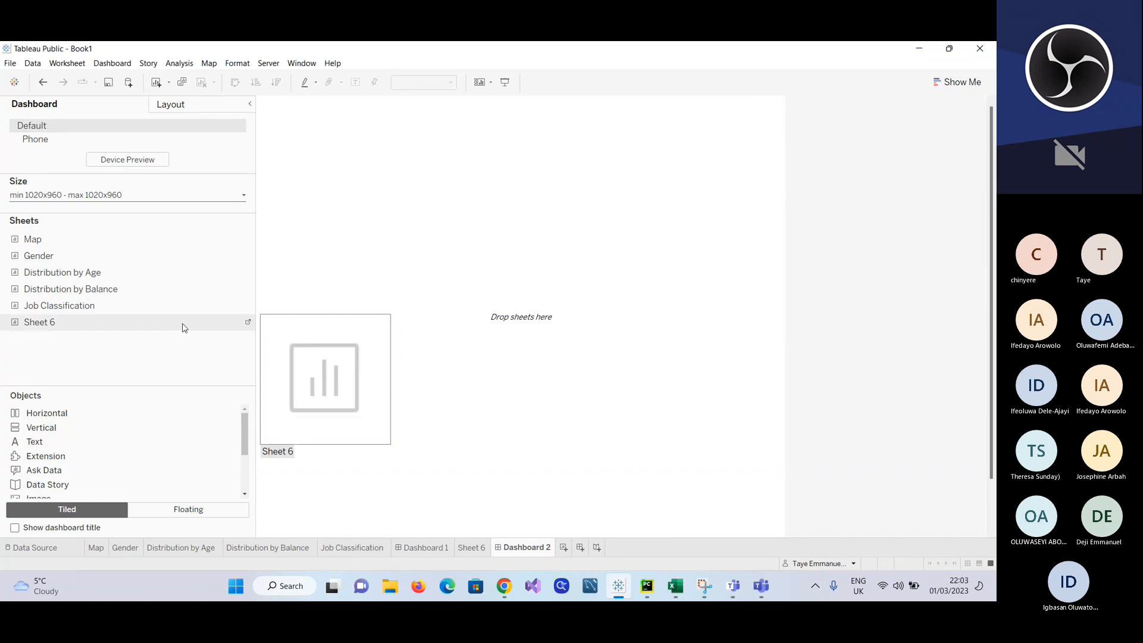
Step: Add the Map sheet to the second dashboard and place the Distribution by Age sheet to its left
left_click_drag(38, 245, 317, 189)
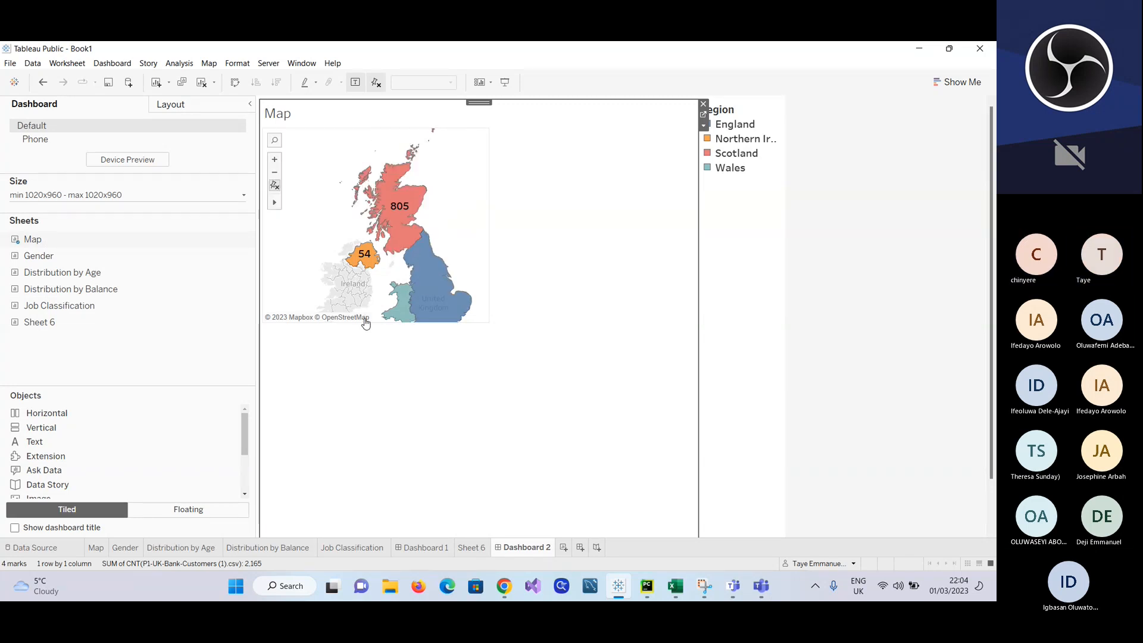
mouse_move(189, 310)
mouse_move(45, 279)
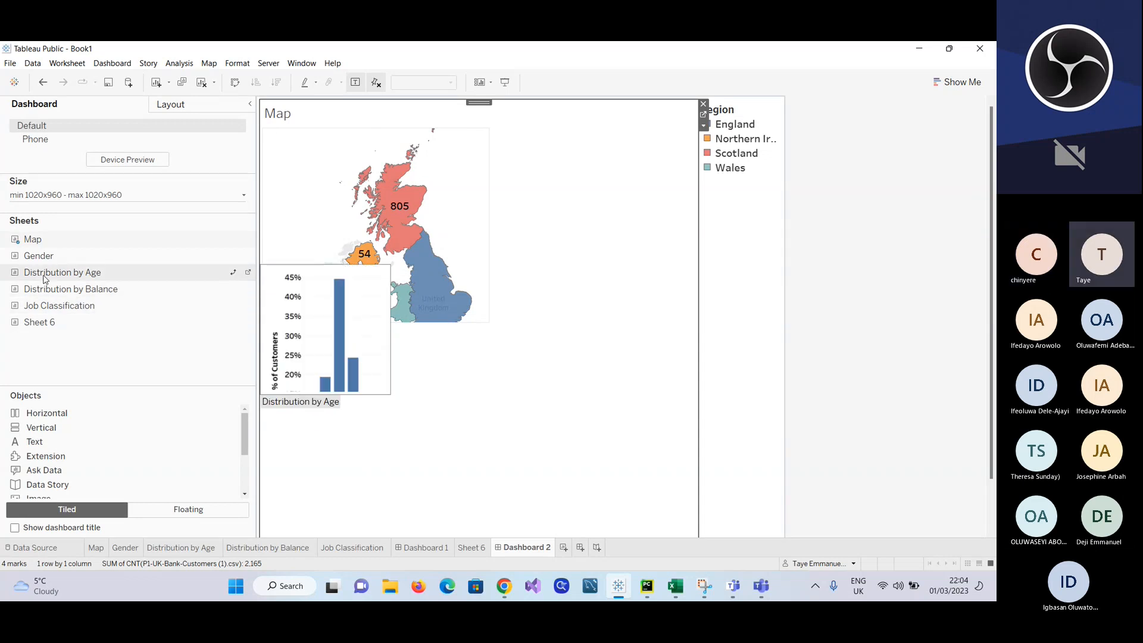
left_click_drag(45, 278, 306, 388)
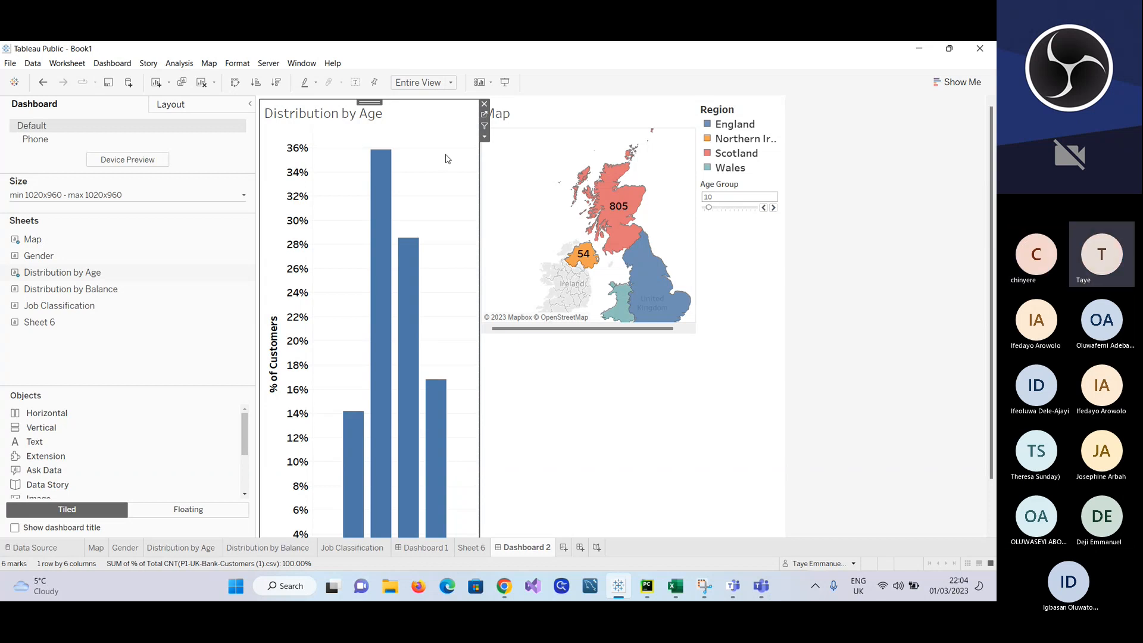
Step: Compare the first dashboard's layout with the tiled second dashboard, and examine the full Distribution by Age chart and its 50 age bin
left_click(438, 548)
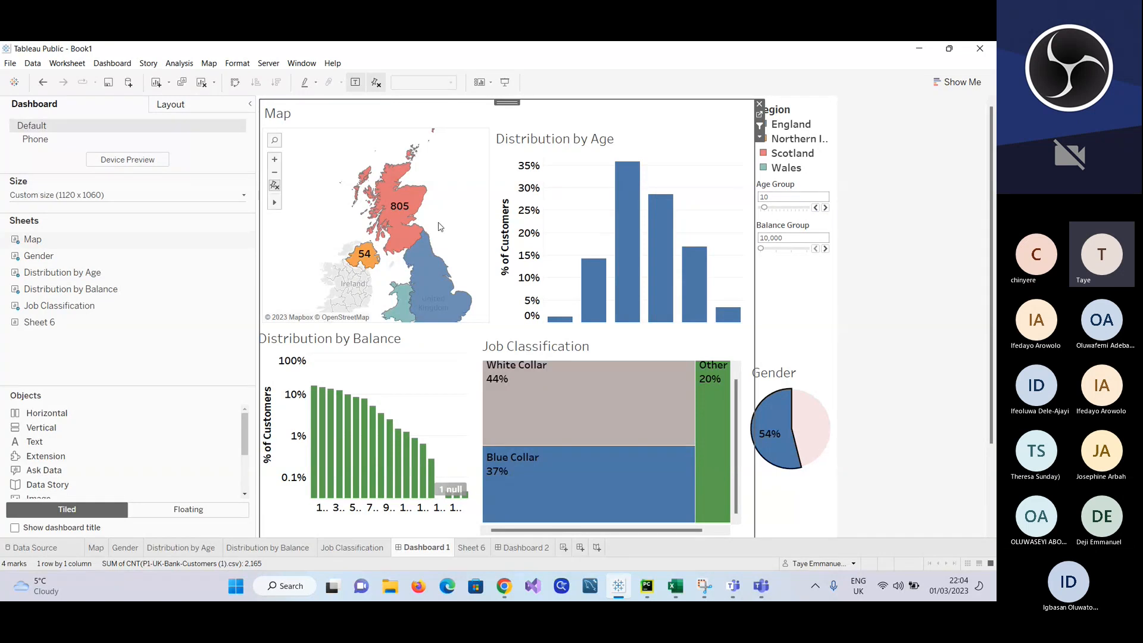
left_click(516, 548)
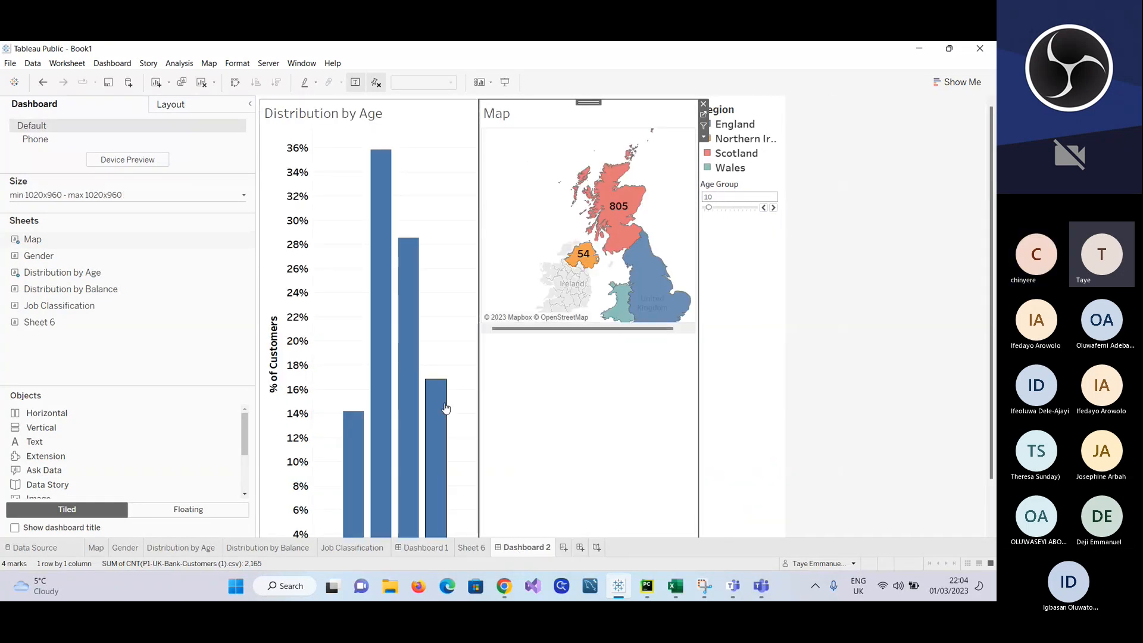
scroll(610, 425, "down", 1)
scroll(610, 425, "down", 2)
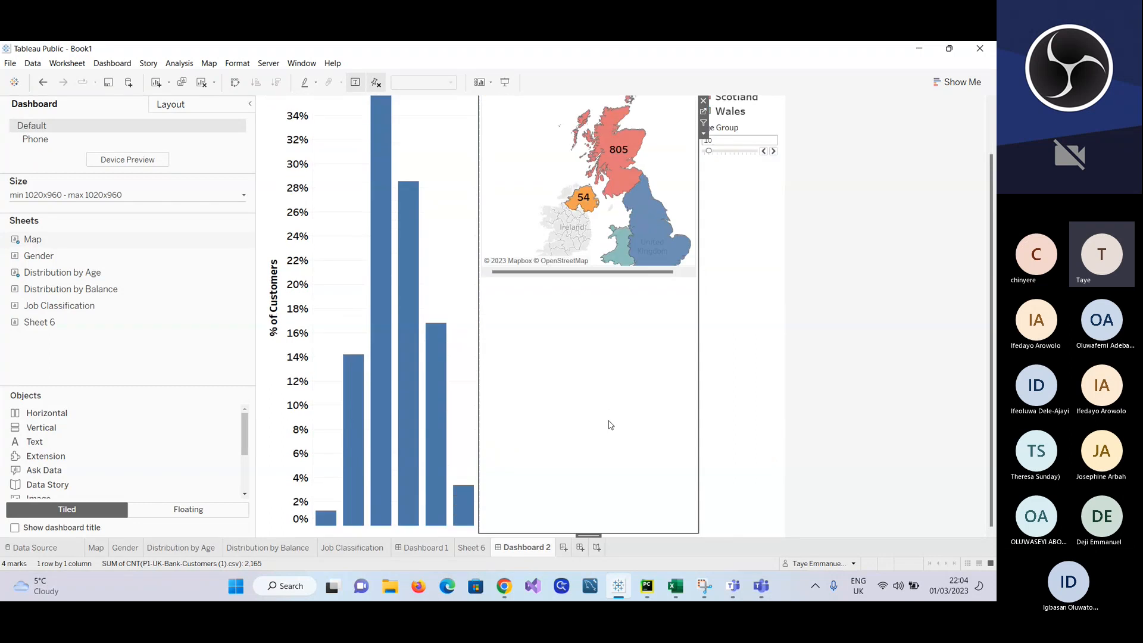
left_click(439, 529)
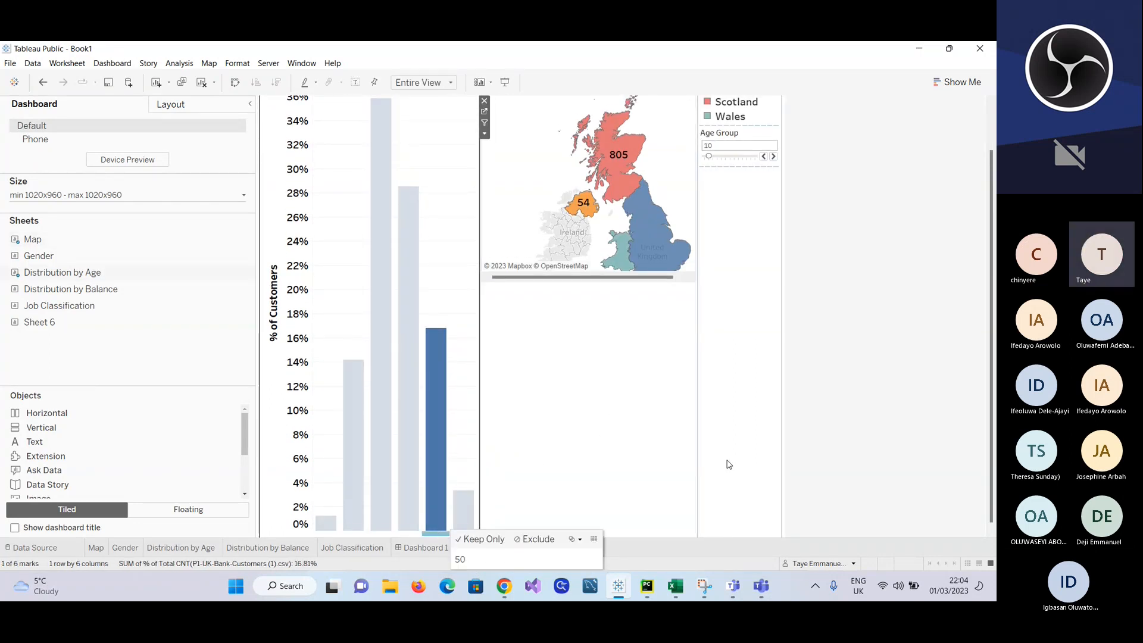
scroll(411, 535, "down", 1)
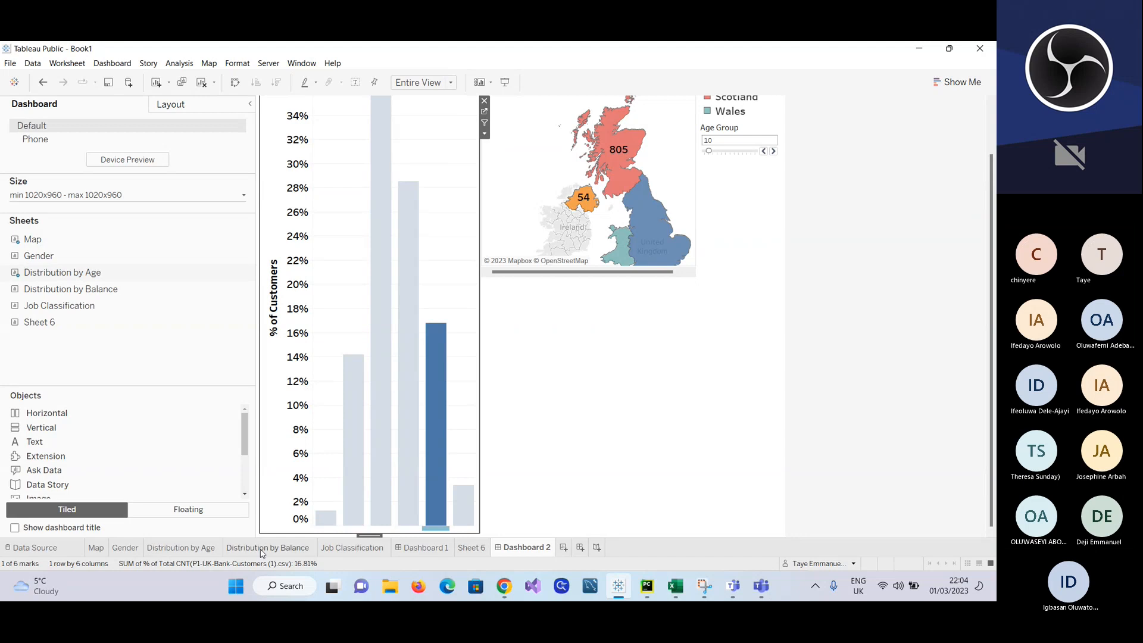
Step: Try shortening the Distribution by Age worksheet's chart to fit the age labels on the second dashboard, and undo that height change
left_click(203, 549)
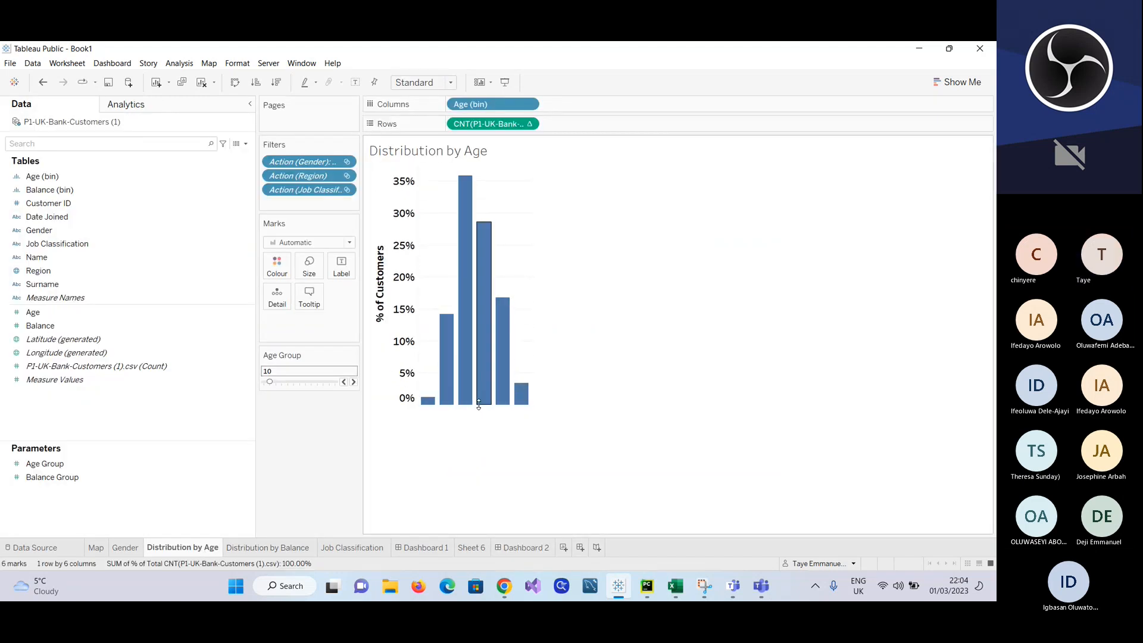
left_click_drag(473, 341, 476, 298)
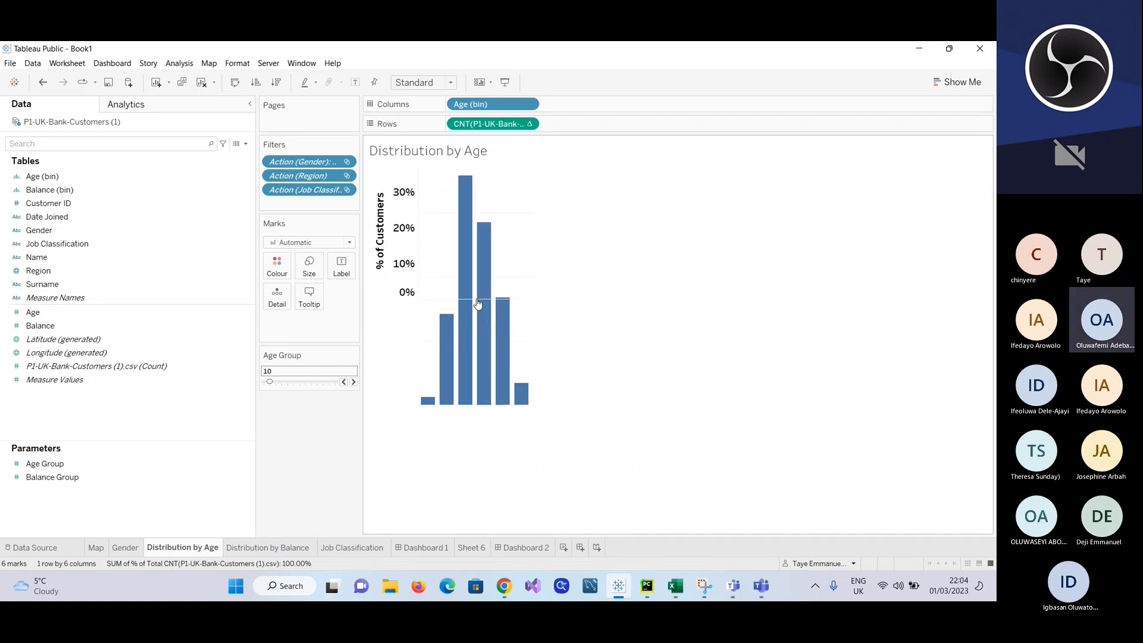
left_click(510, 549)
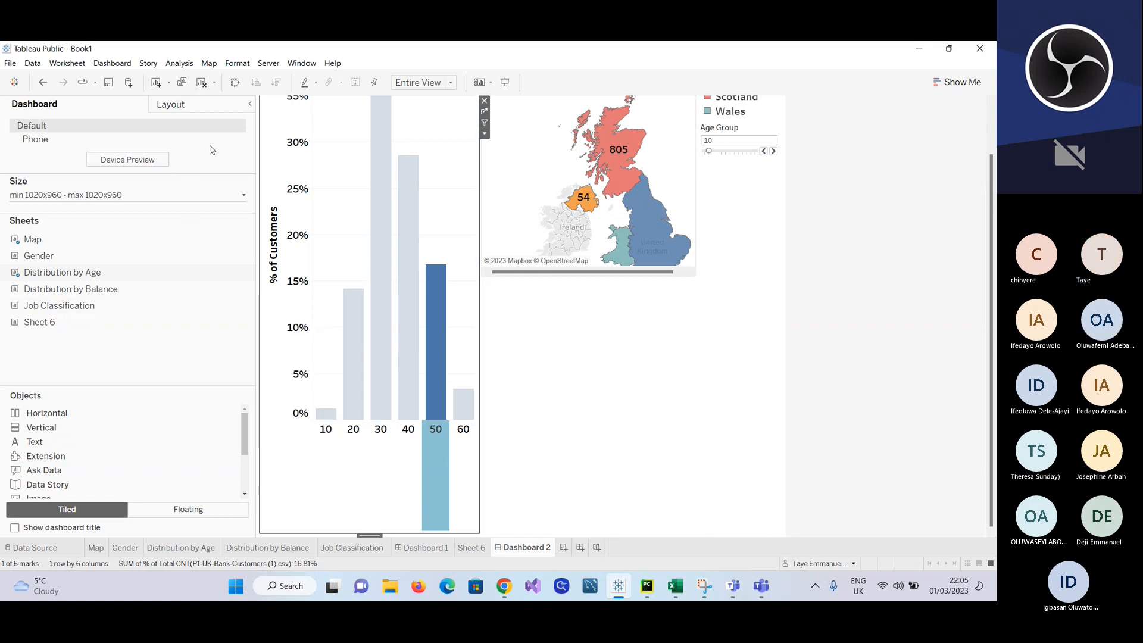
left_click(249, 106)
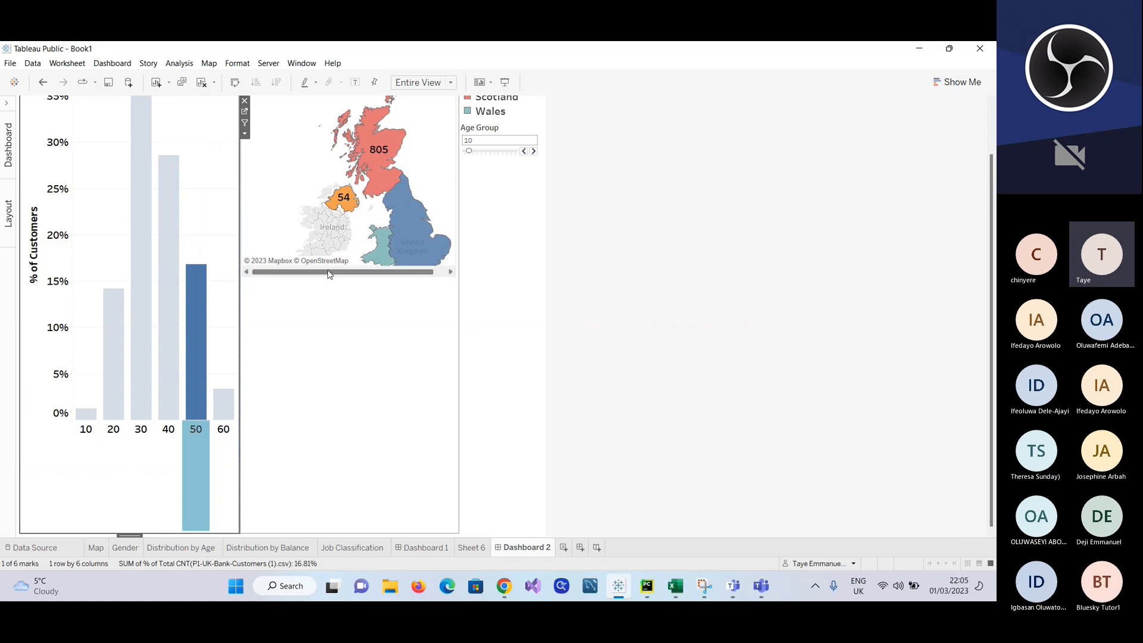
left_click(43, 83)
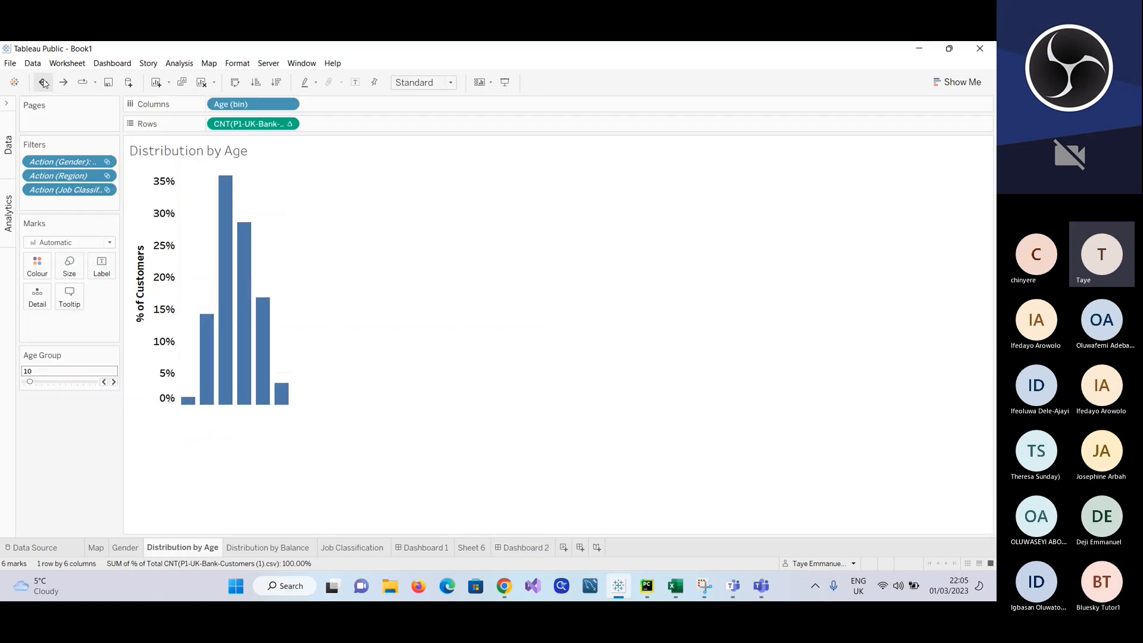
Step: Present the first dashboard full screen, clear the selected slice in the Gender pie, and leave the presentation
left_click(430, 551)
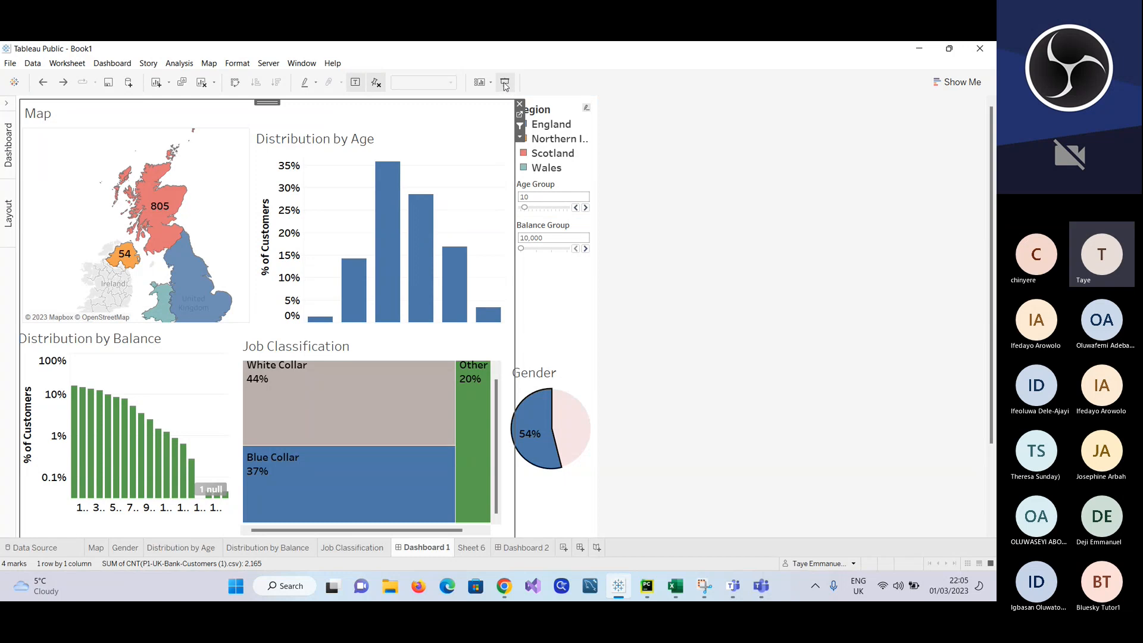
left_click(505, 83)
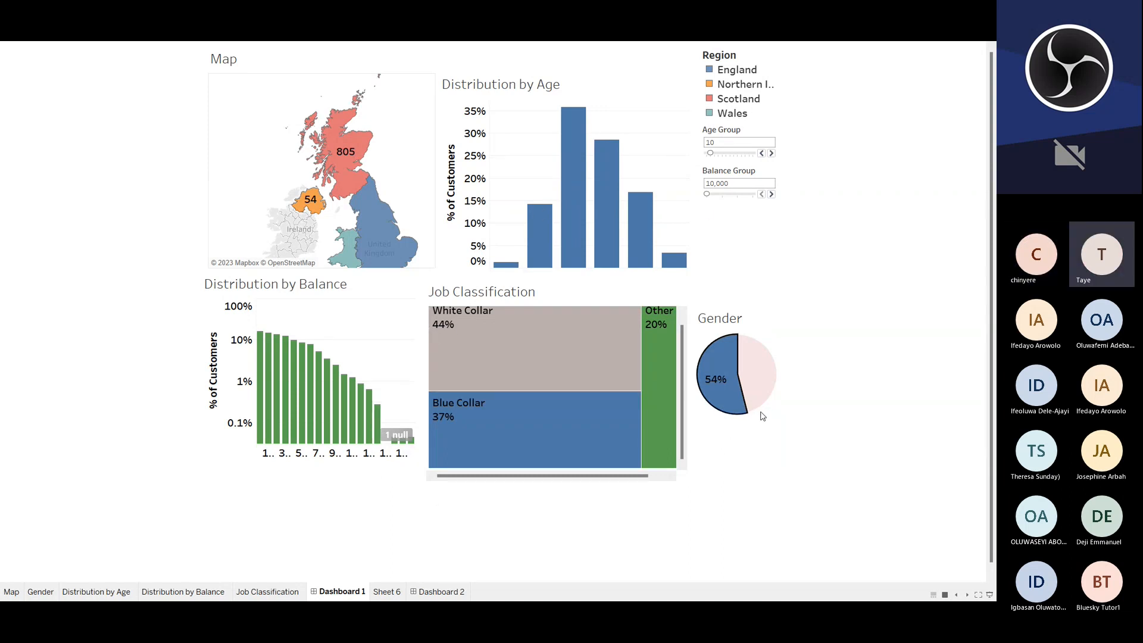
left_click(758, 436)
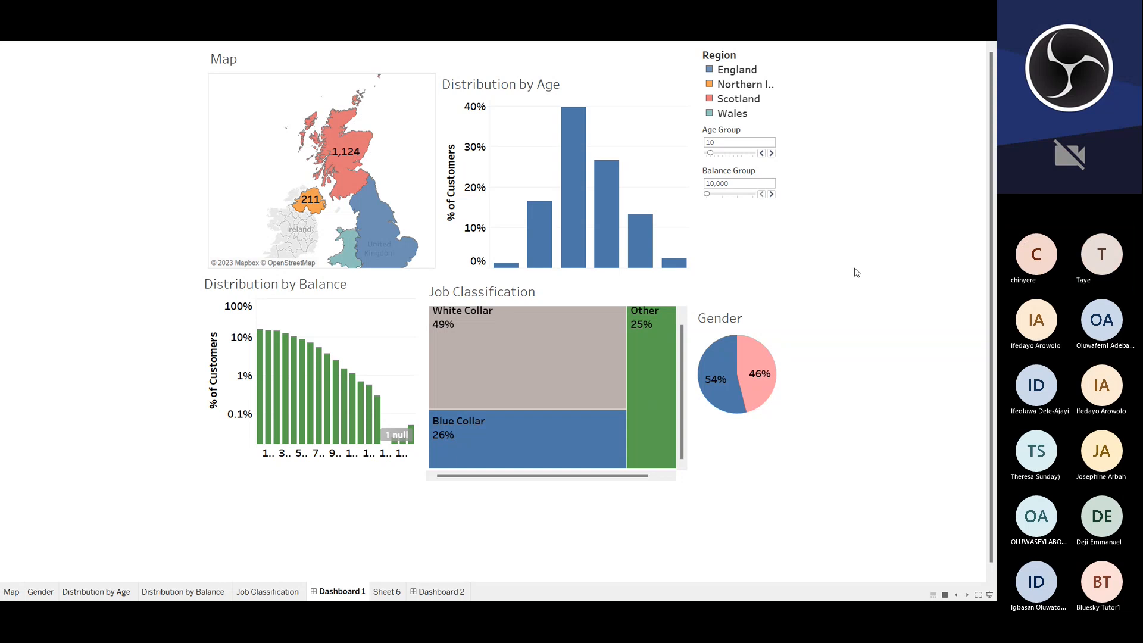
key("Escape")
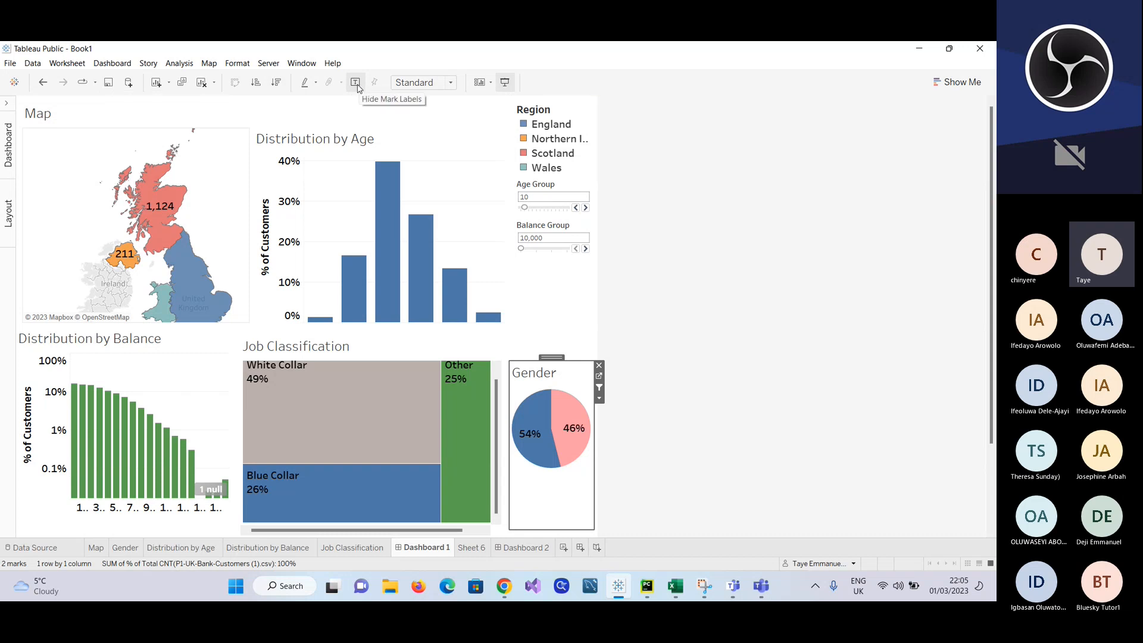
left_click(453, 85)
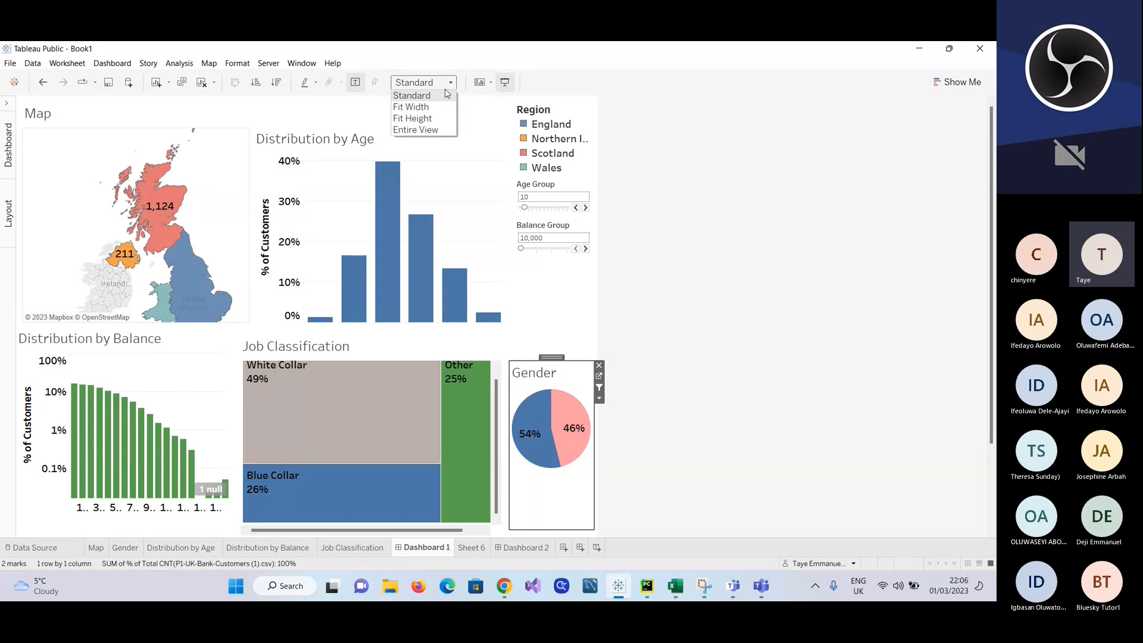
left_click(446, 95)
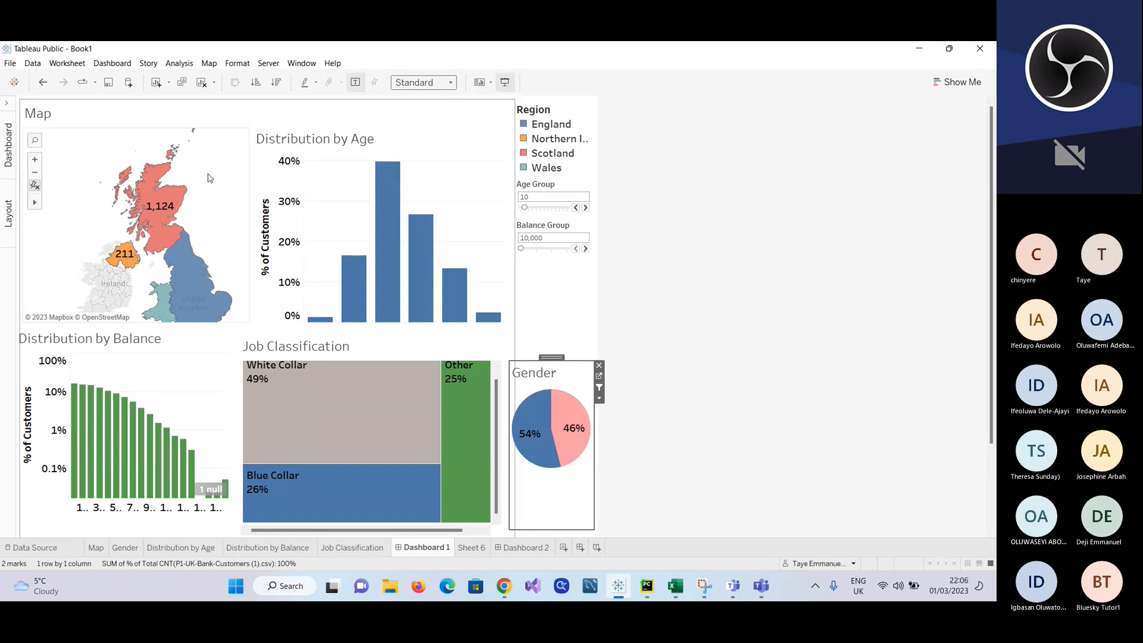
Step: Restore the dashboard's side pane and widen the column holding the Region legend and parameter controls by narrowing the Map area
left_click(231, 120)
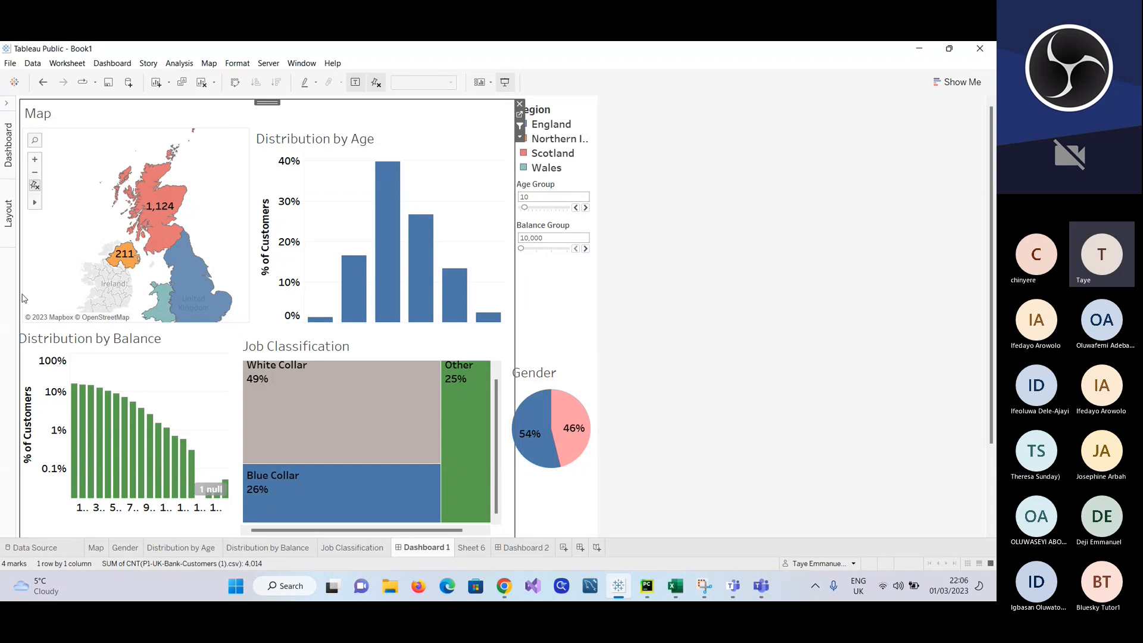
left_click(7, 220)
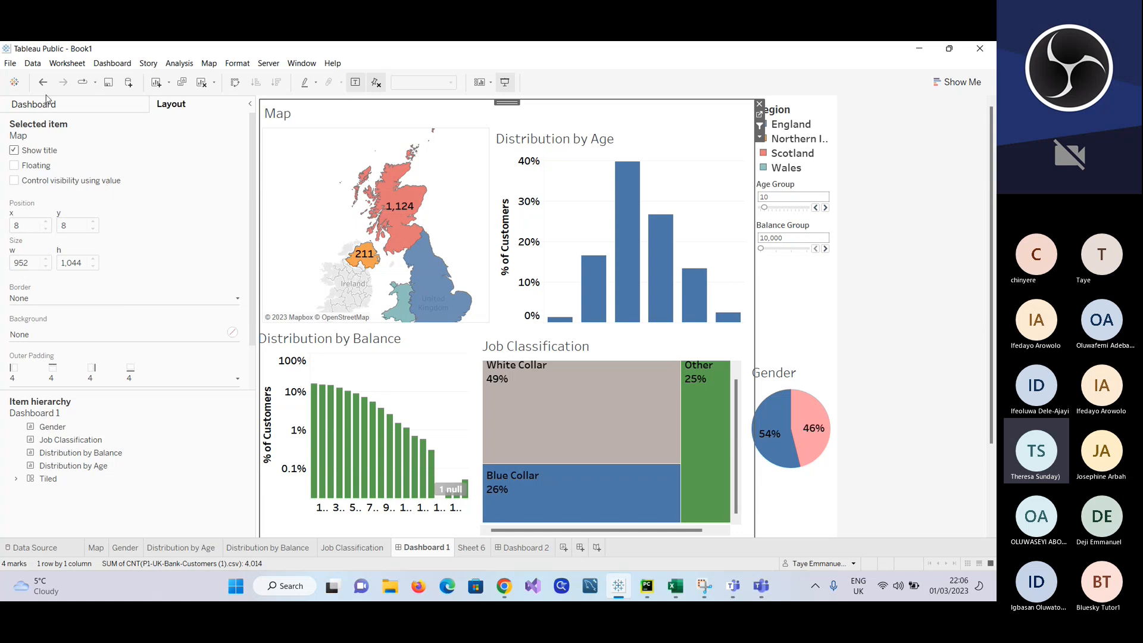
left_click(101, 108)
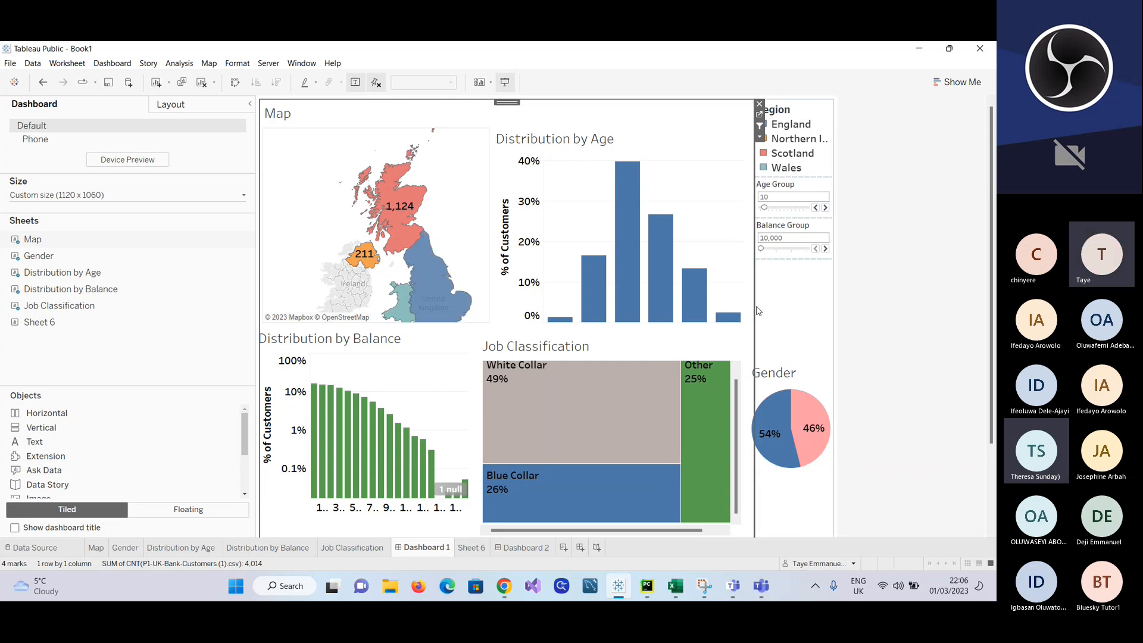
left_click_drag(754, 306, 747, 307)
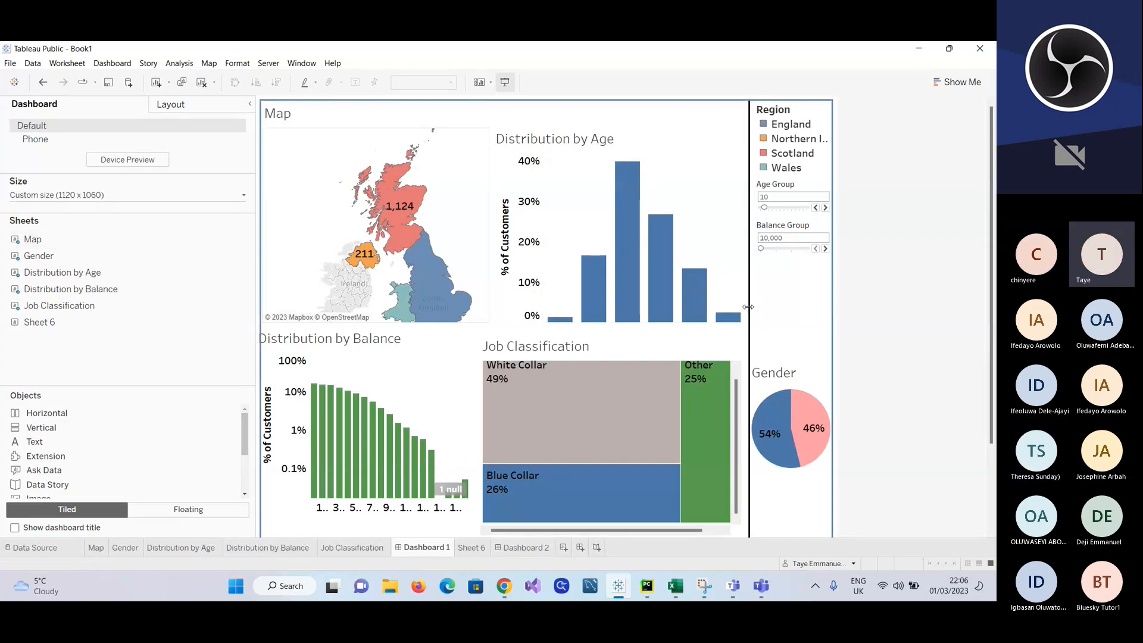
left_click_drag(748, 307, 745, 306)
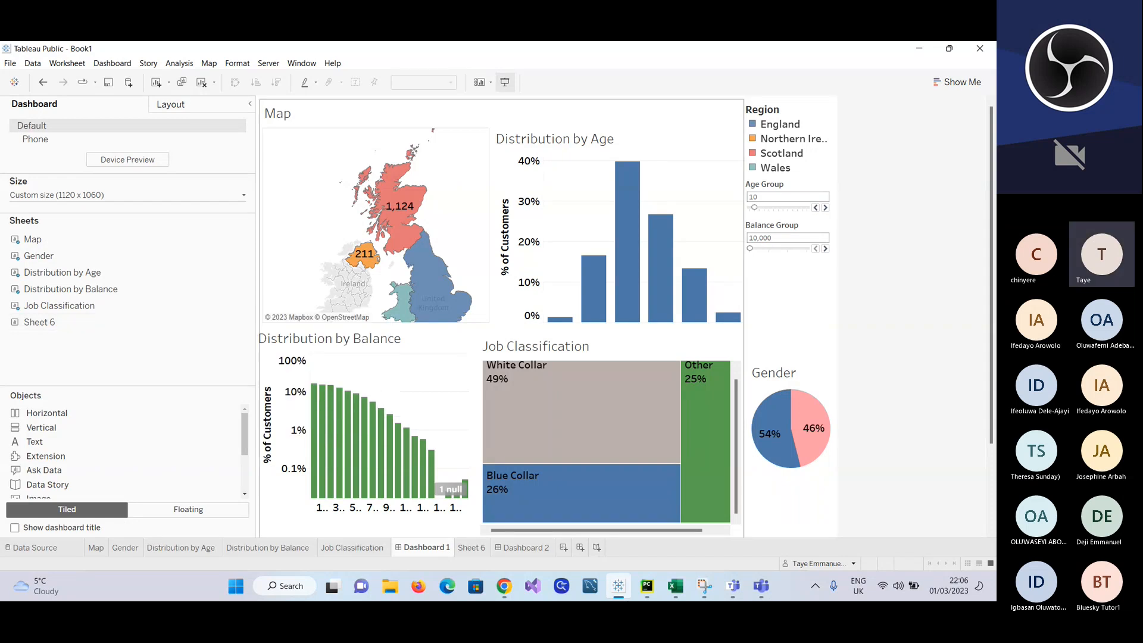
Step: Delete the blank worksheet Sheet 6 and the second dashboard, Dashboard 2
left_click(471, 547)
right_click(476, 548)
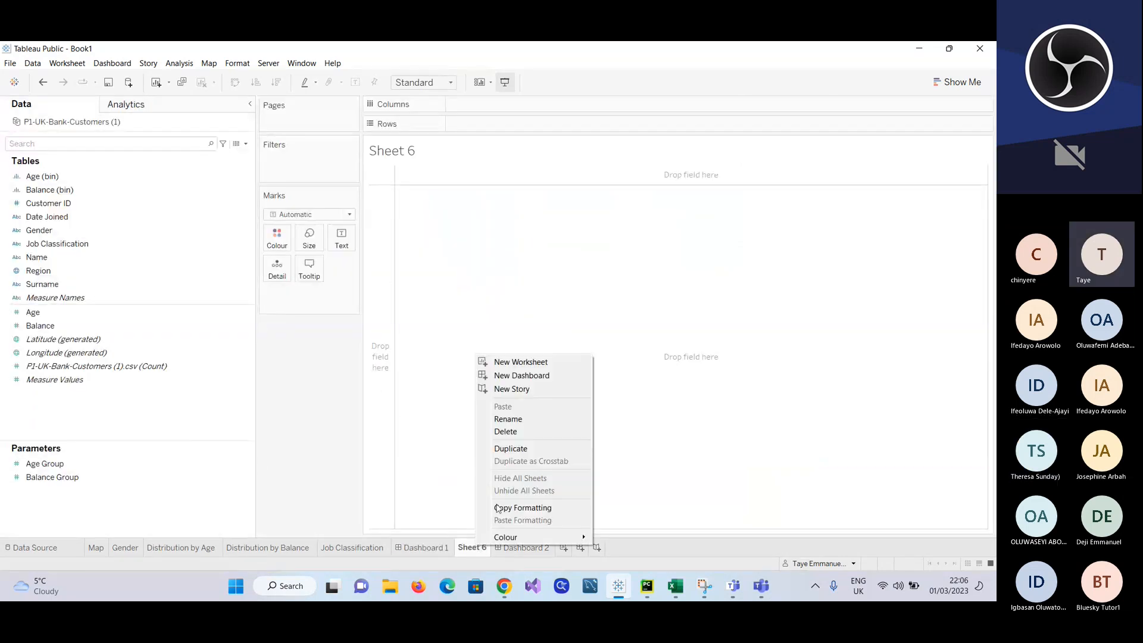
left_click(516, 431)
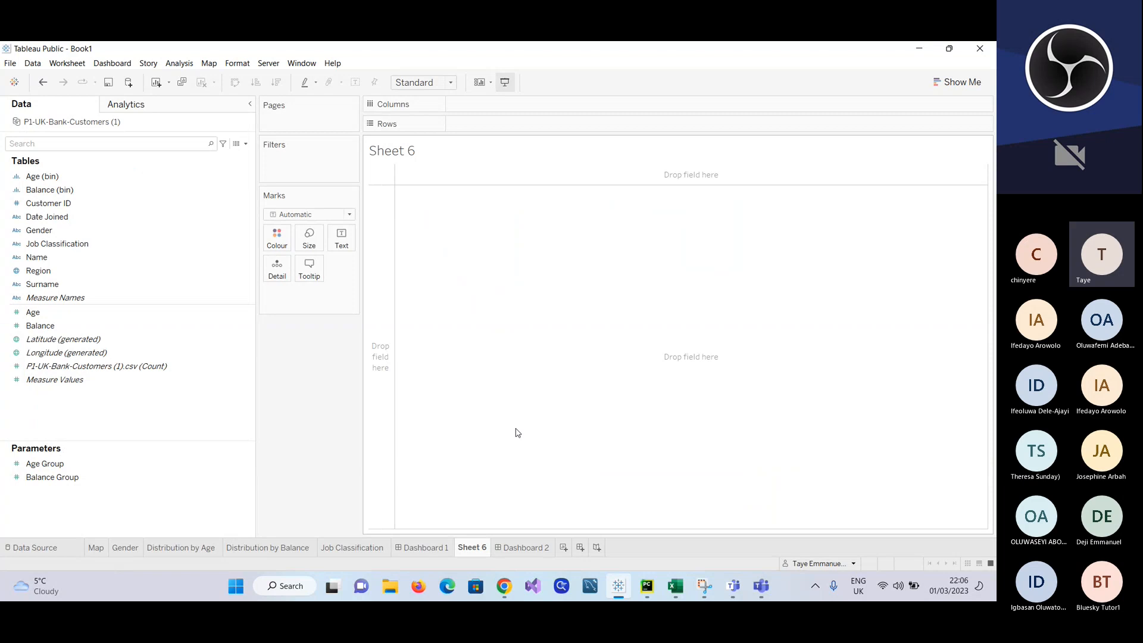
right_click(496, 549)
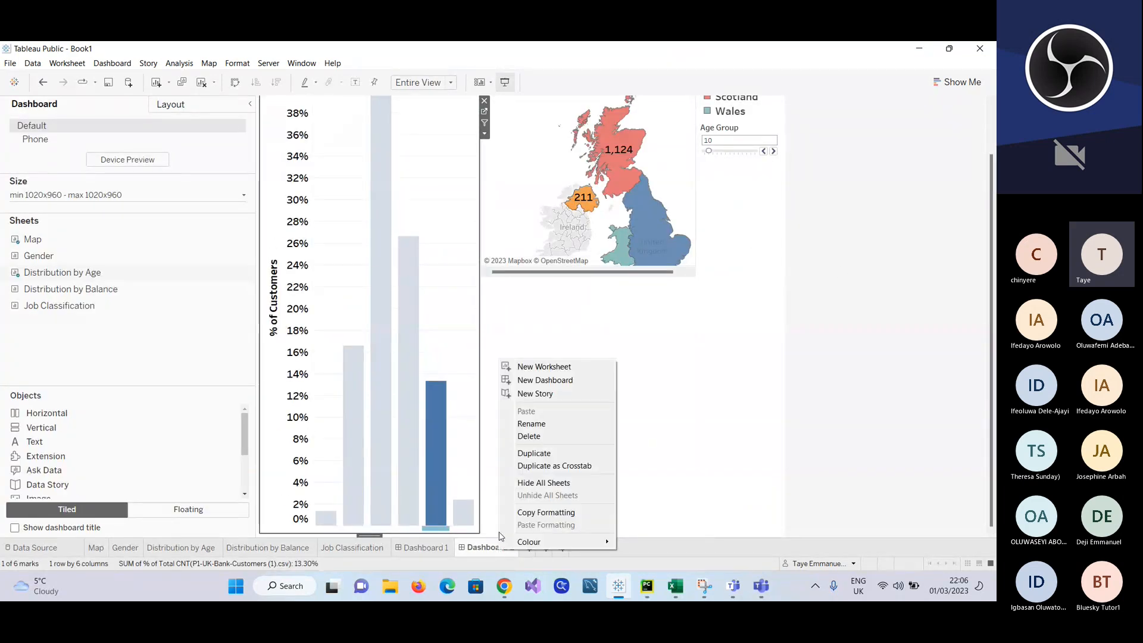
left_click(537, 438)
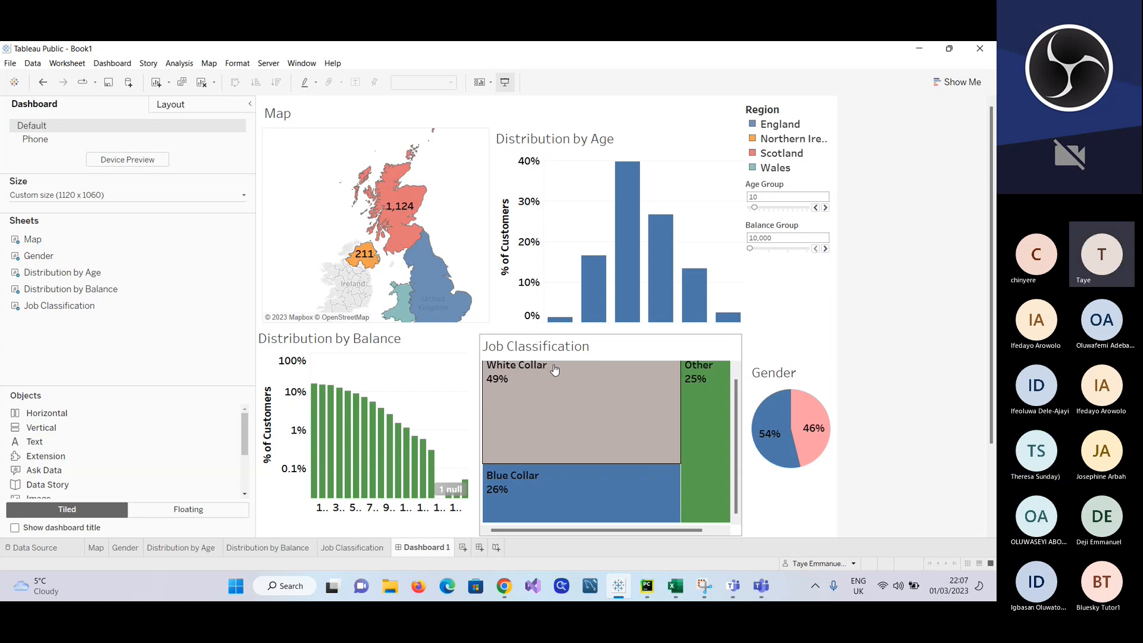
Step: Filter the dashboard by the pink Gender slice and set the Balance Group parameter to 15,000
left_click(809, 423)
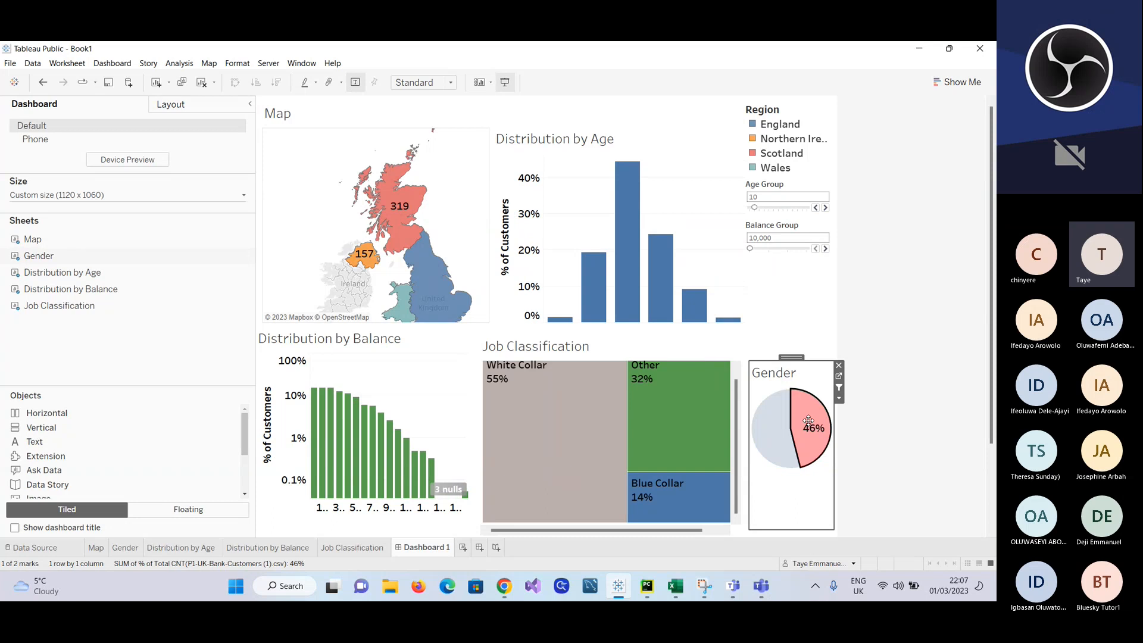
left_click(805, 300)
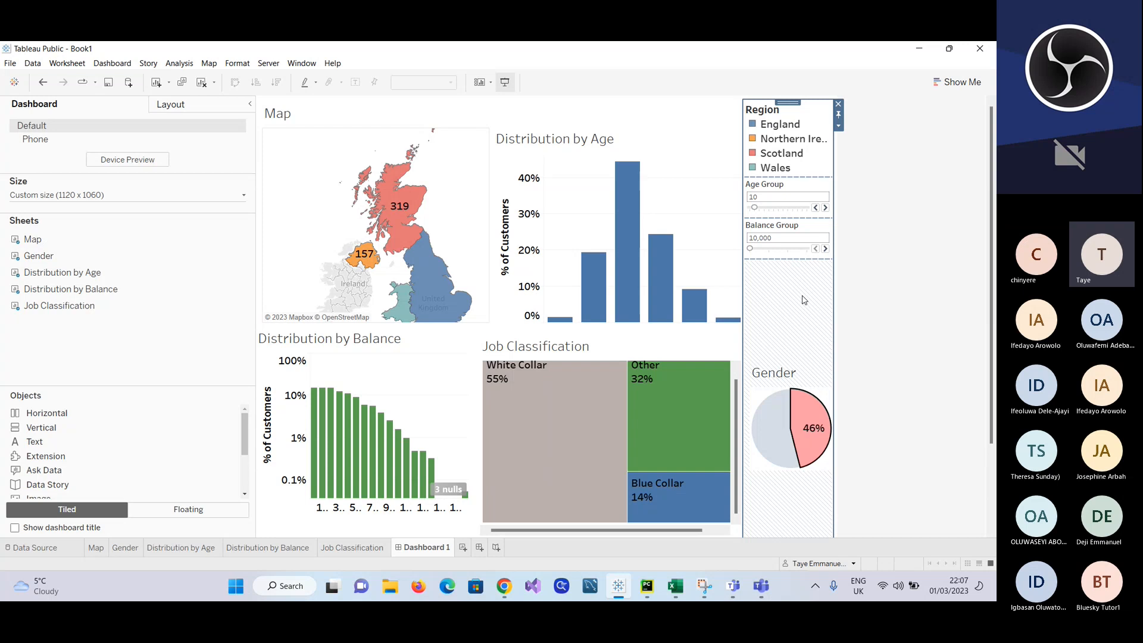
left_click(825, 248)
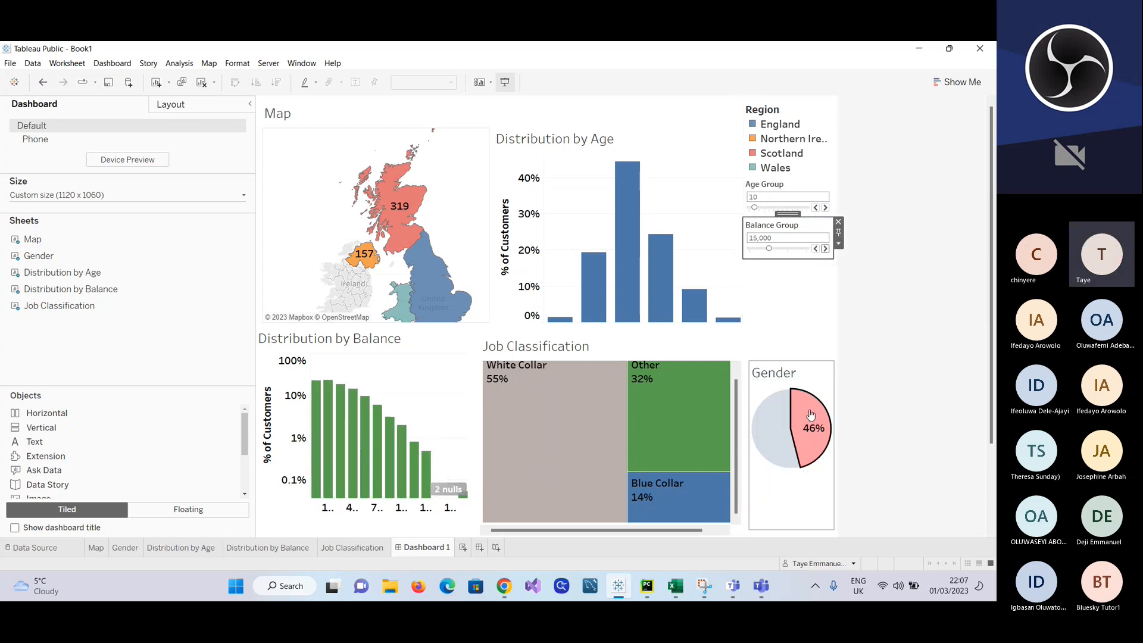
left_click(806, 334)
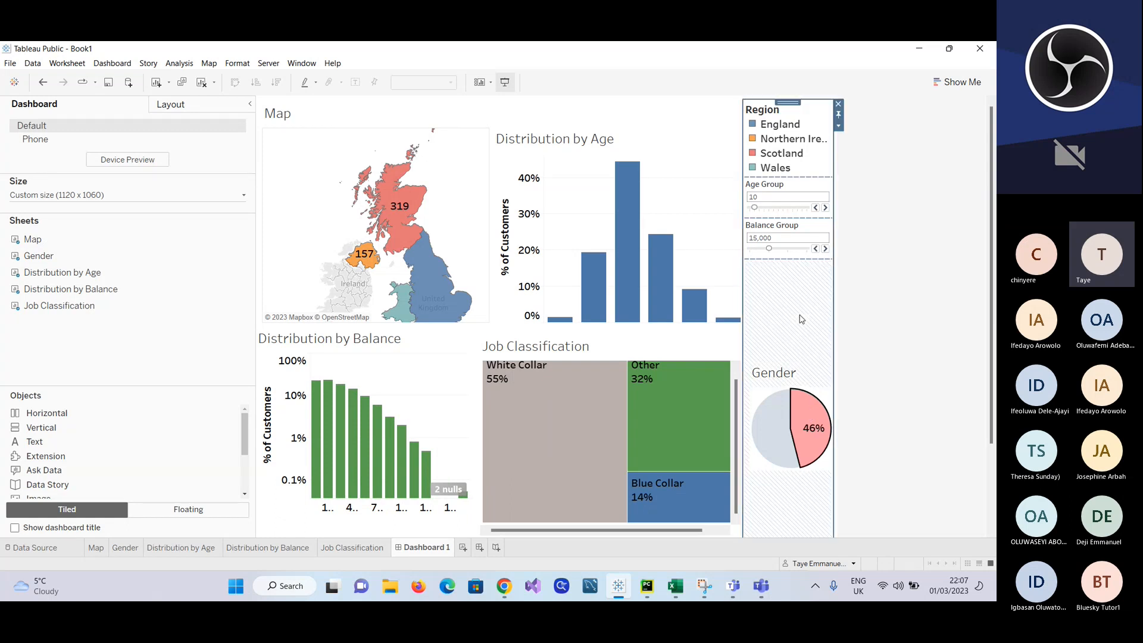
Step: Demonstrate filtering the dashboard by the blue Gender slice, and clear the selection to bring back all customers
left_click(779, 433)
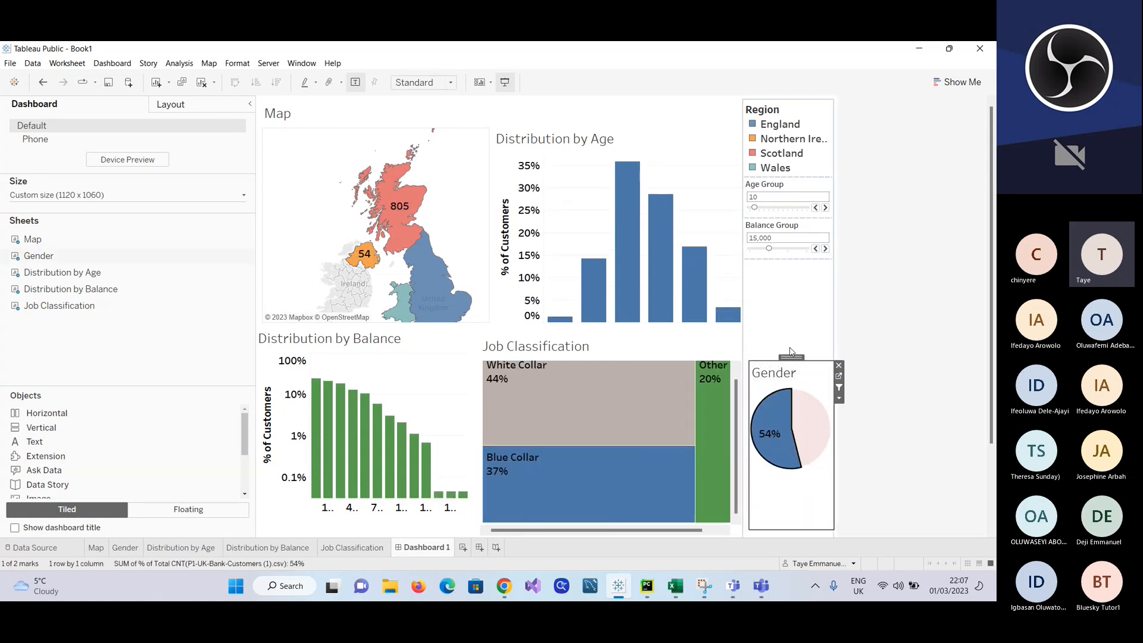
left_click(785, 320)
left_click(852, 321)
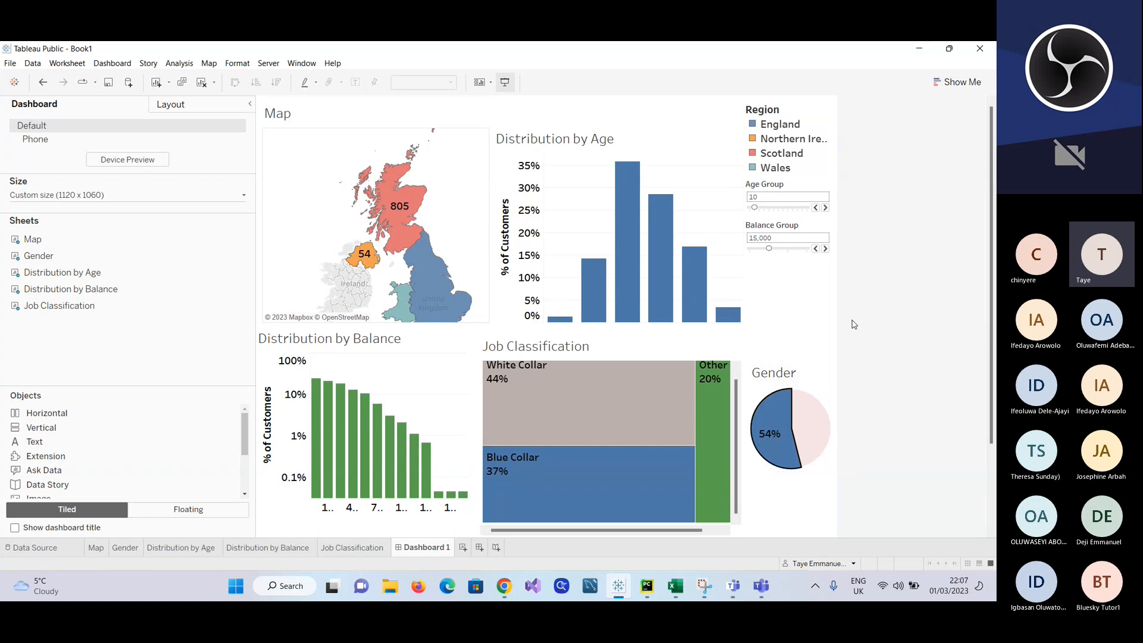
left_click(789, 295)
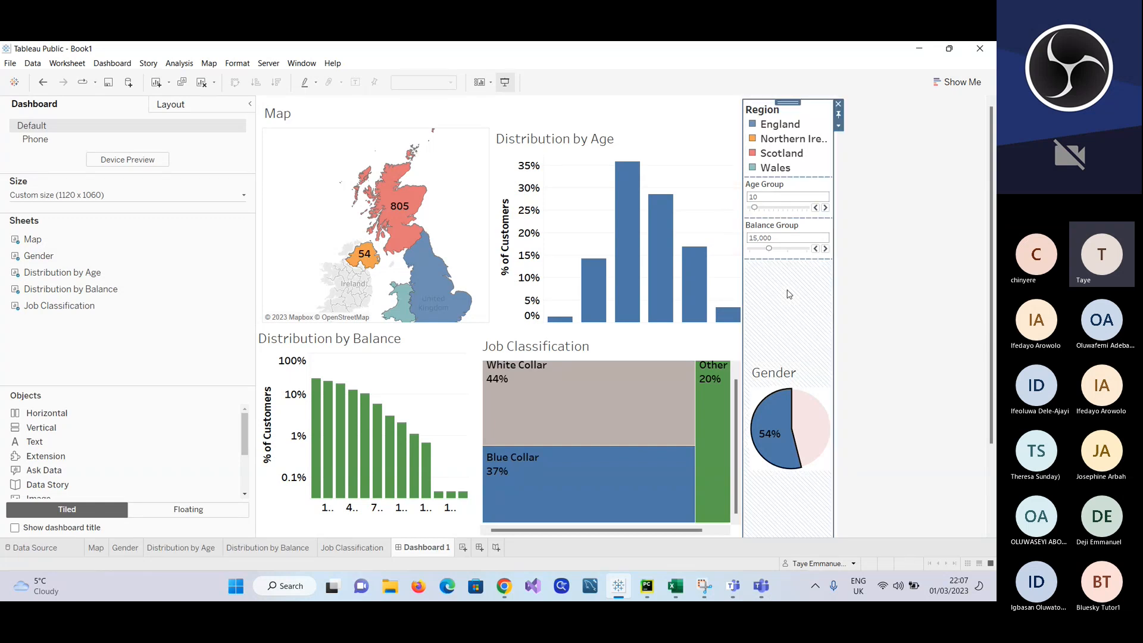
left_click(823, 394)
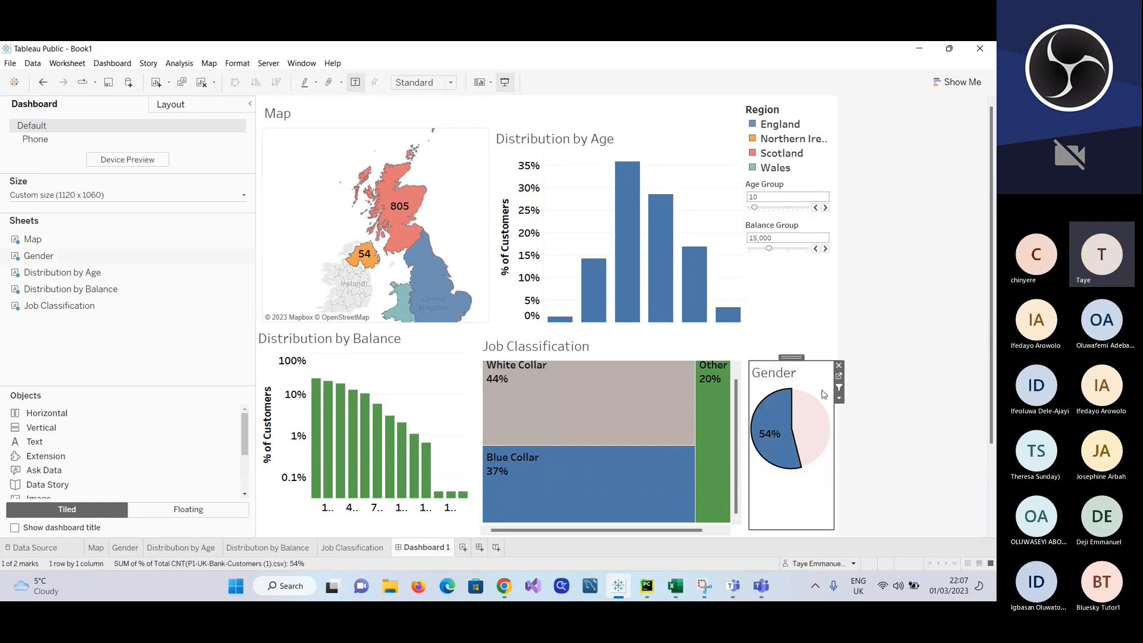
left_click(813, 340)
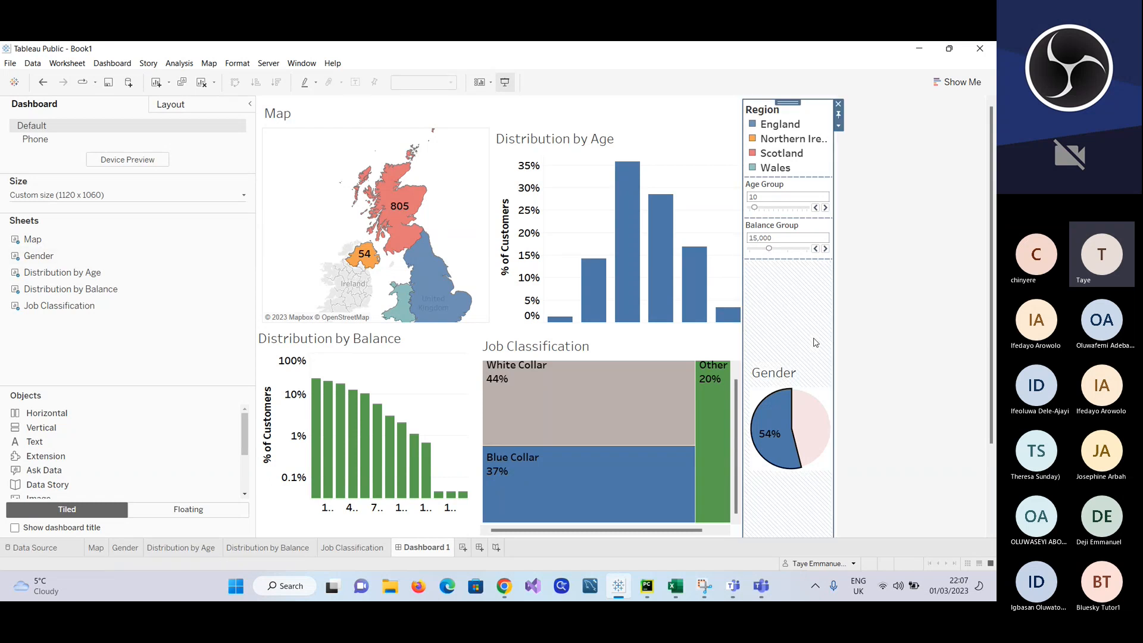
left_click(726, 346)
left_click(812, 415)
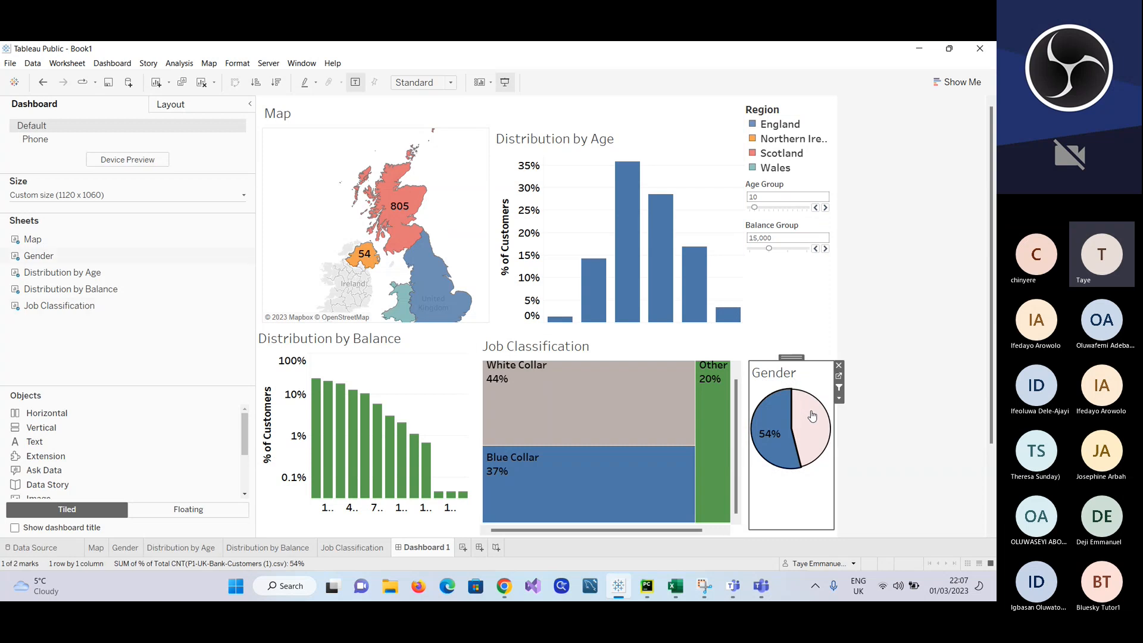
left_click(797, 421)
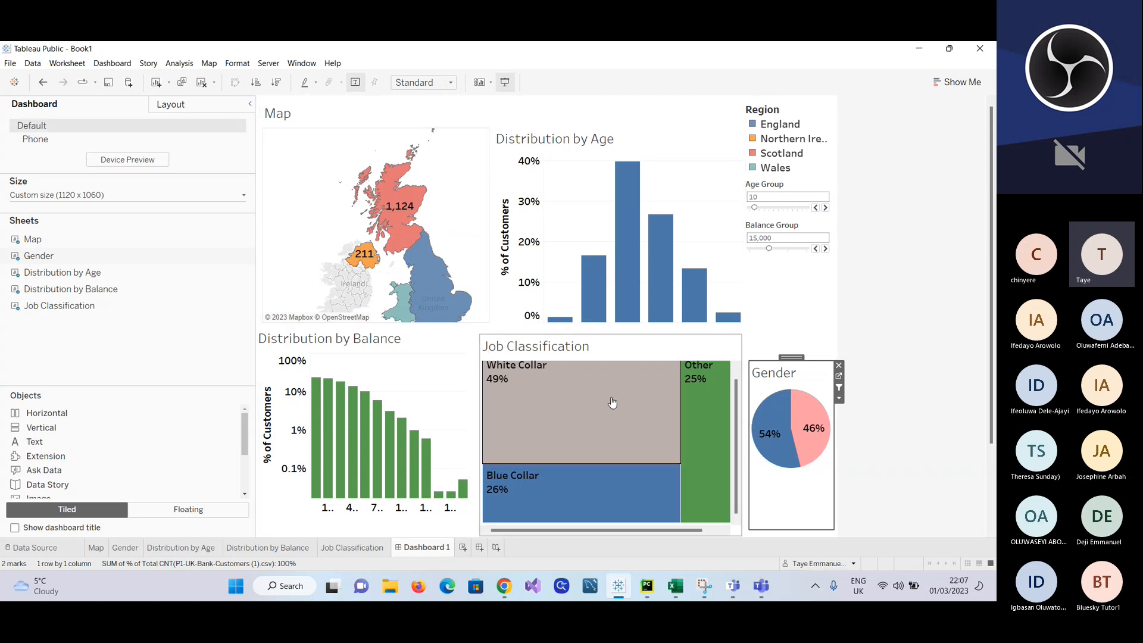
Step: Start saving the workbook to Tableau Public under the title Book1, and cancel the save
left_click(108, 84)
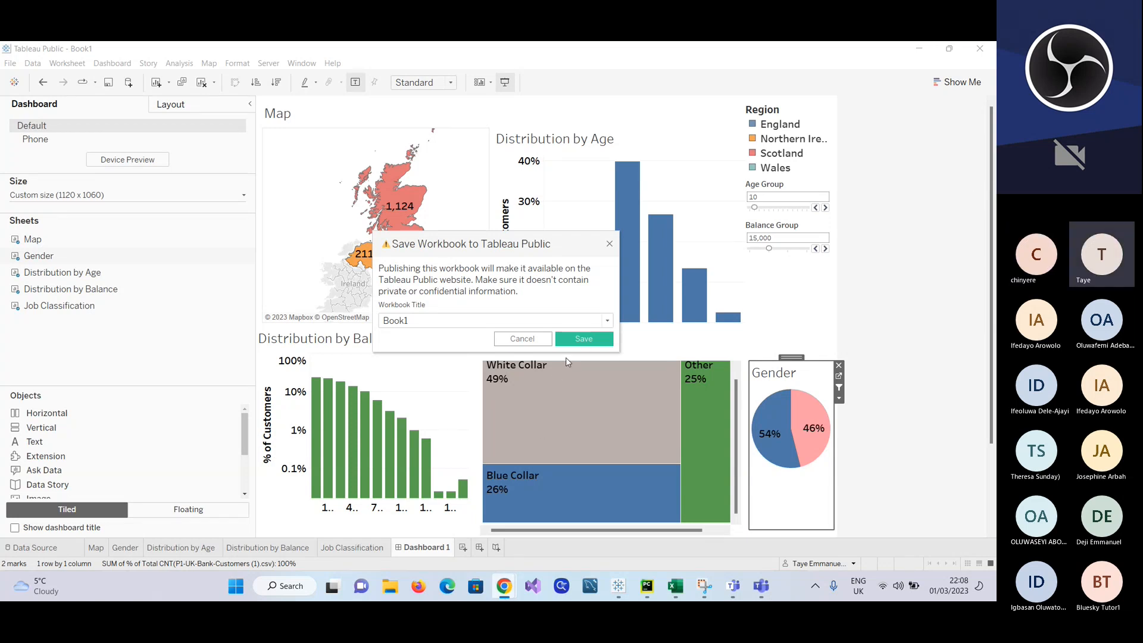
left_click(542, 339)
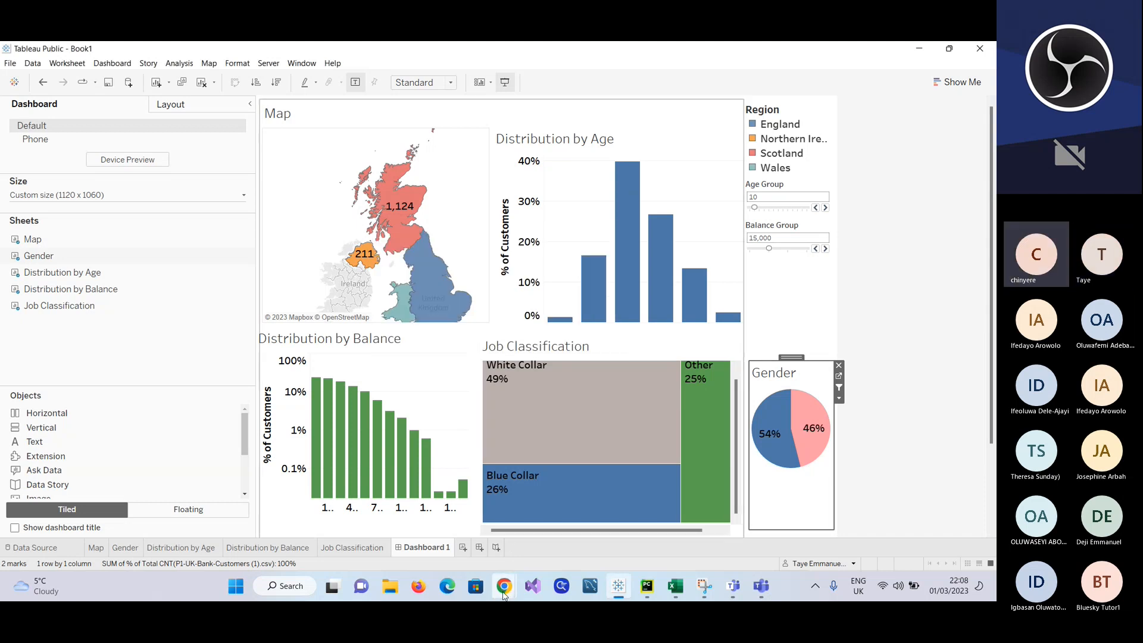
Step: Switch to the Chrome window with the blank new tab
mouse_move(503, 589)
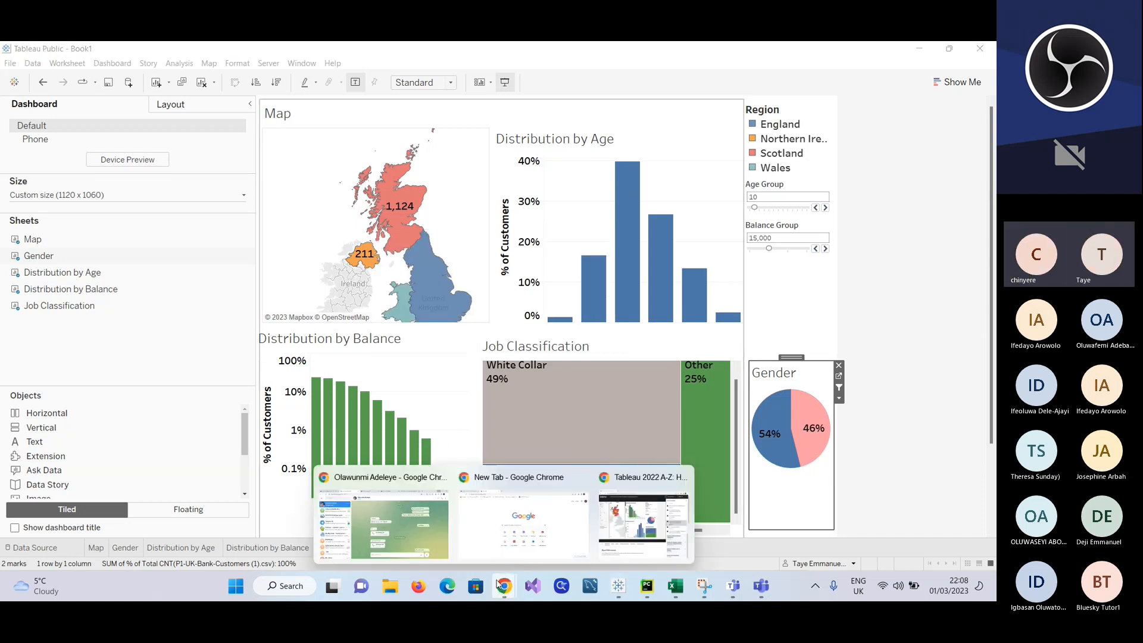
left_click(488, 533)
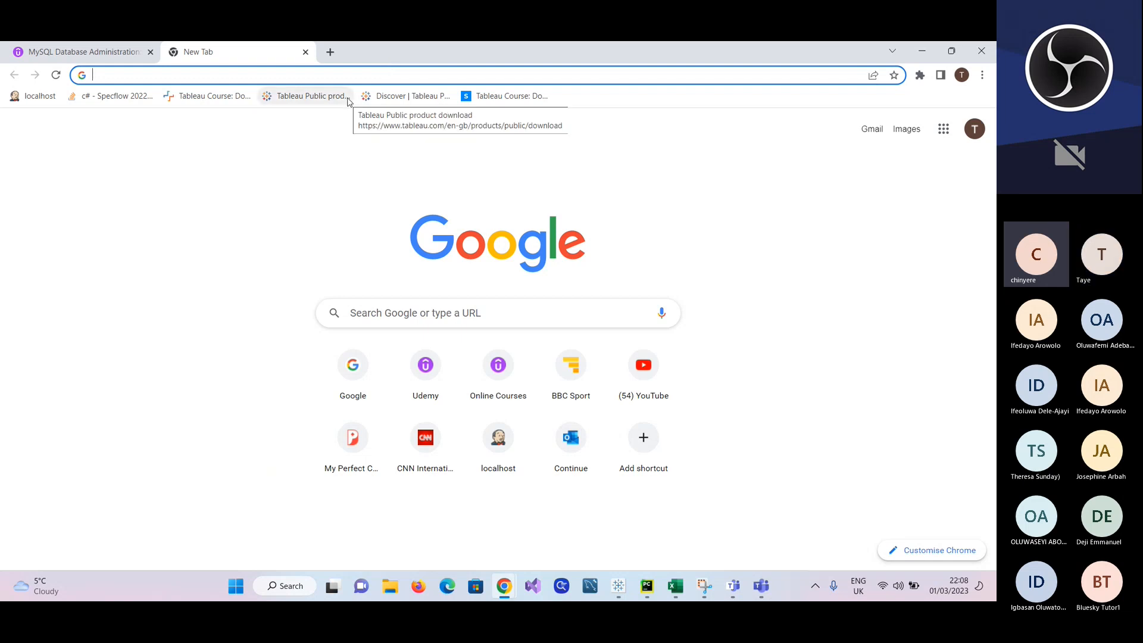
left_click(487, 97)
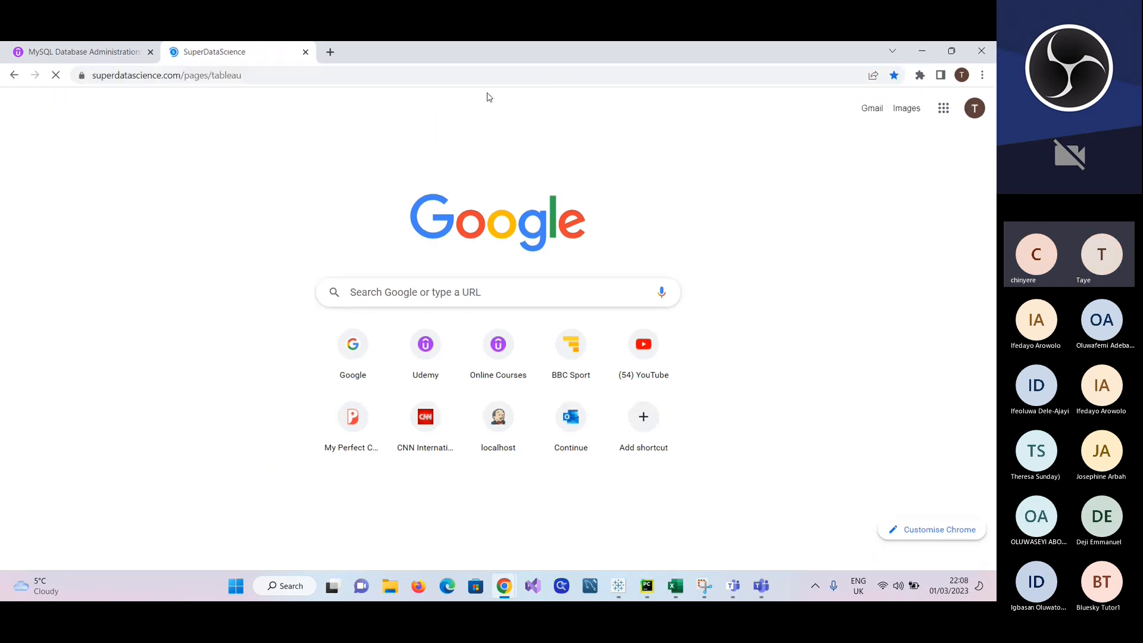
left_click(331, 53)
left_click(306, 52)
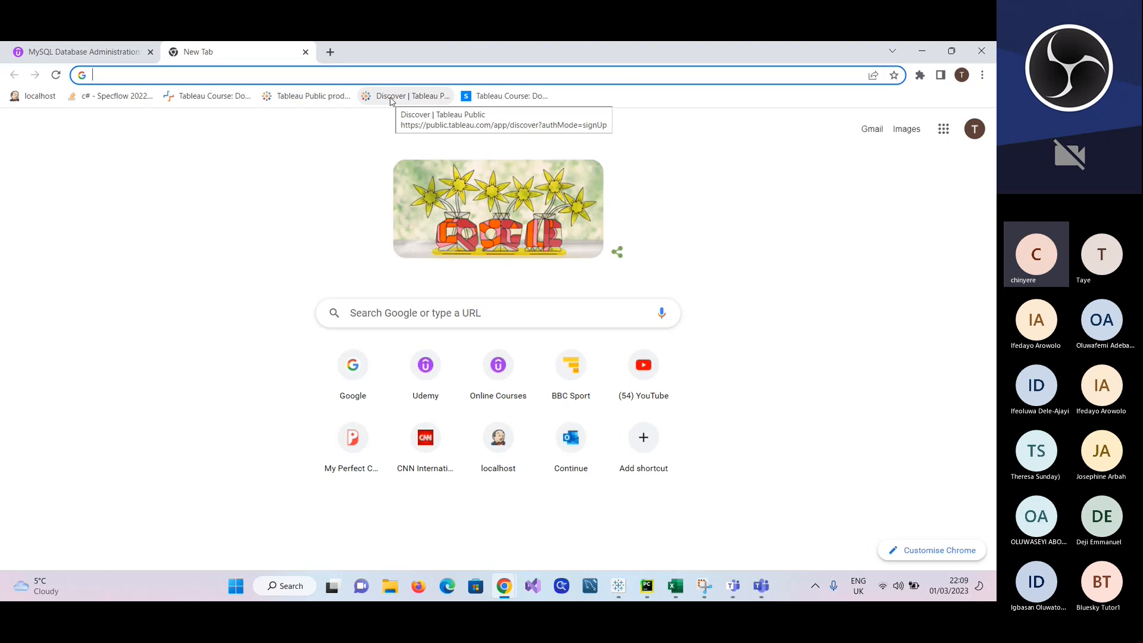
Step: Open the bookmarked Tableau Public Discover page and dismiss the Join Tableau Public form
left_click(391, 96)
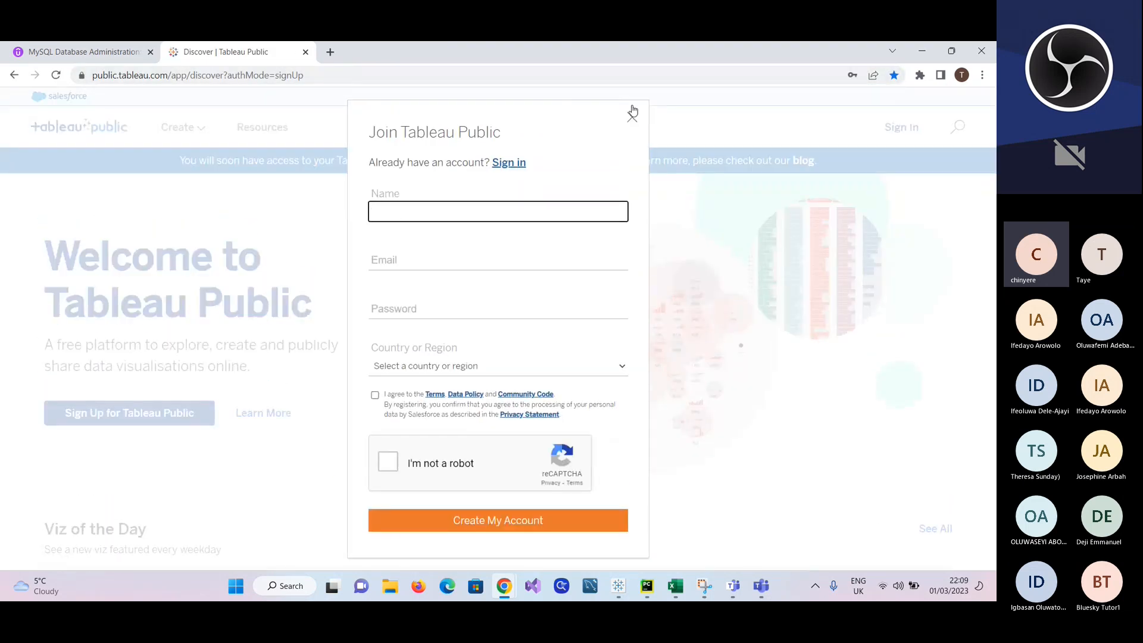
left_click(632, 113)
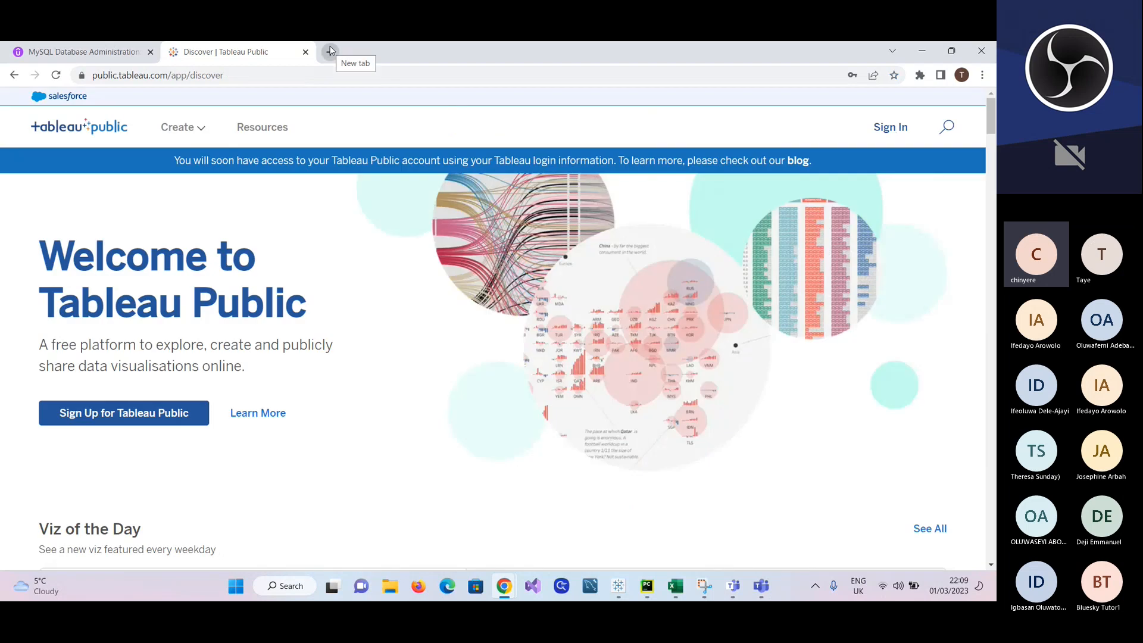
Step: Open the bookmarked Tableau Public product download page in a new tab and go to the Tableau Login page
left_click(331, 51)
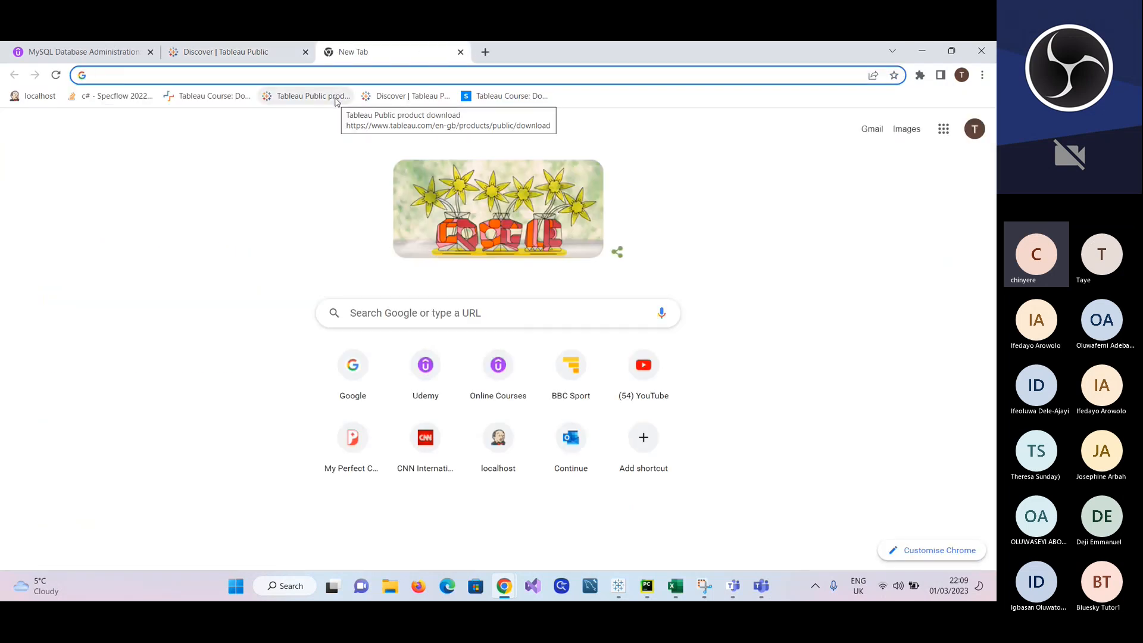
left_click(310, 95)
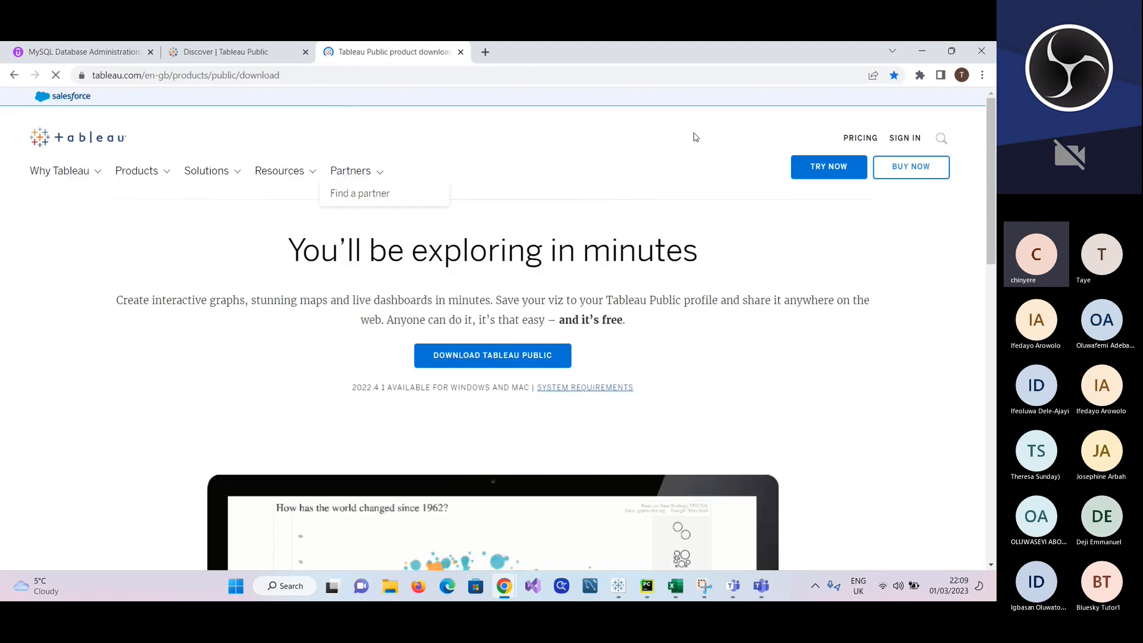
left_click(897, 142)
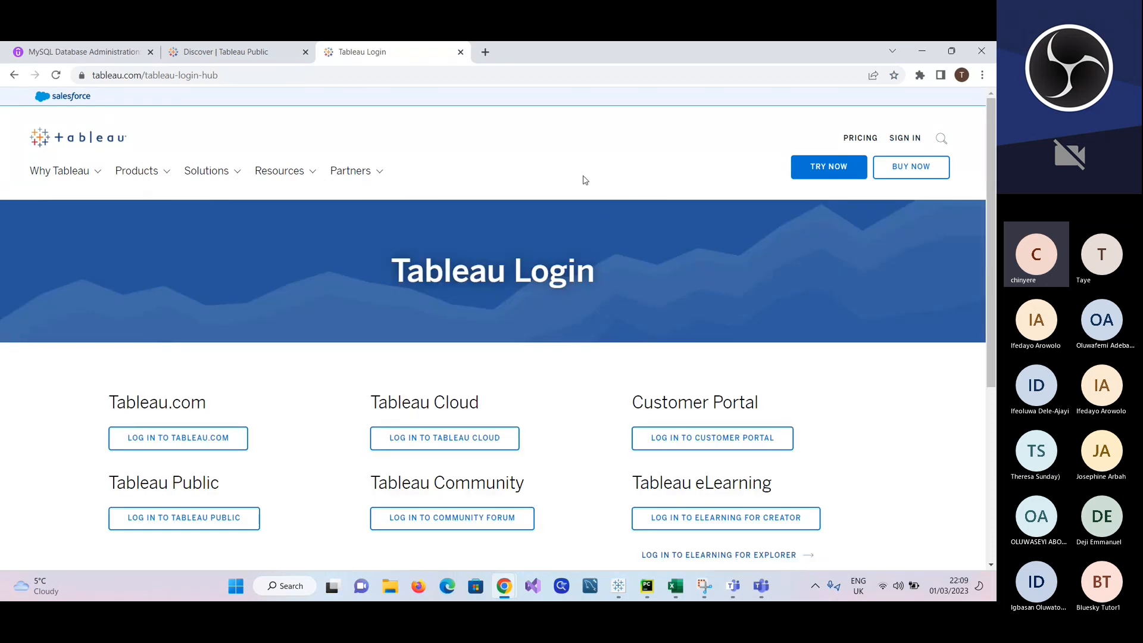
left_click(902, 144)
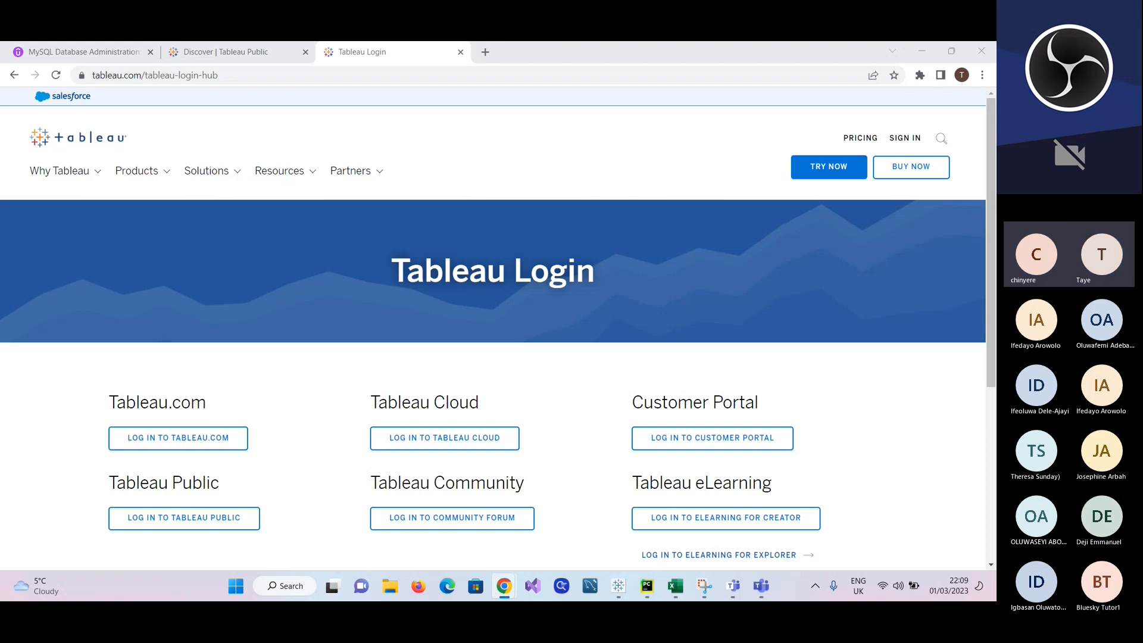
Step: Load the published viz Analysis Best Startup Company for Investors from the copied link and open its author's profile
left_click(418, 74)
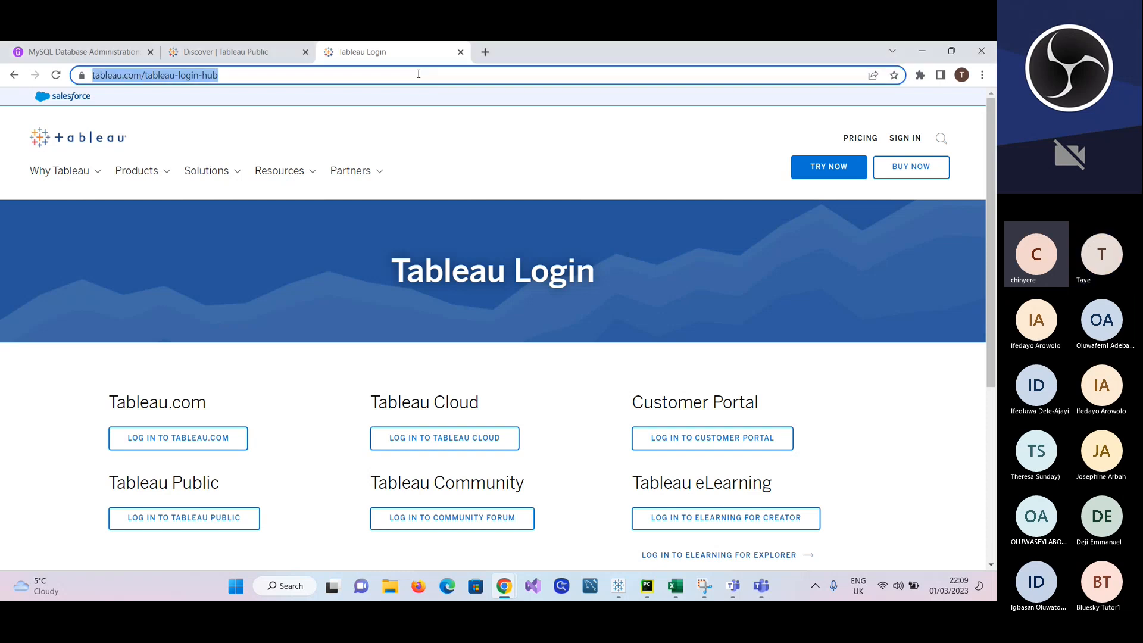
type("https://public.tableau.com/app/profile/tayeaina/viz/AnalysisBestStartupCompanyforanInvestors/StartupQuandrant")
key("Return")
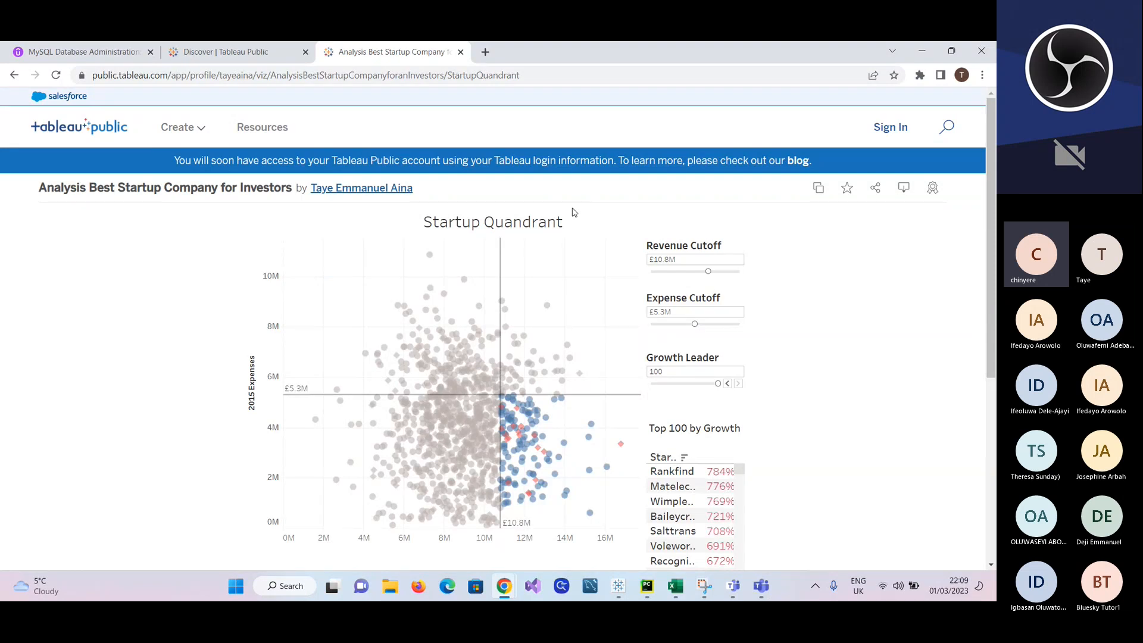
left_click(354, 188)
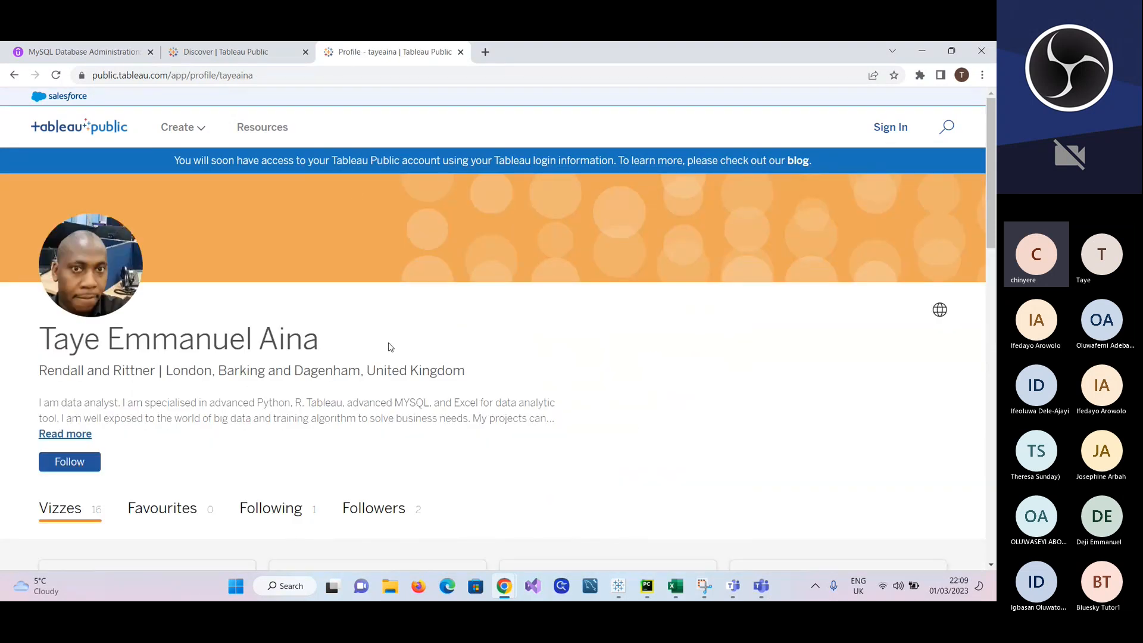
Step: Open the UK Demography Distribution Dashboard from the author's vizzes, and clear the Northern Ireland selection on its map
scroll(388, 345, "down", 7)
scroll(389, 347, "down", 3)
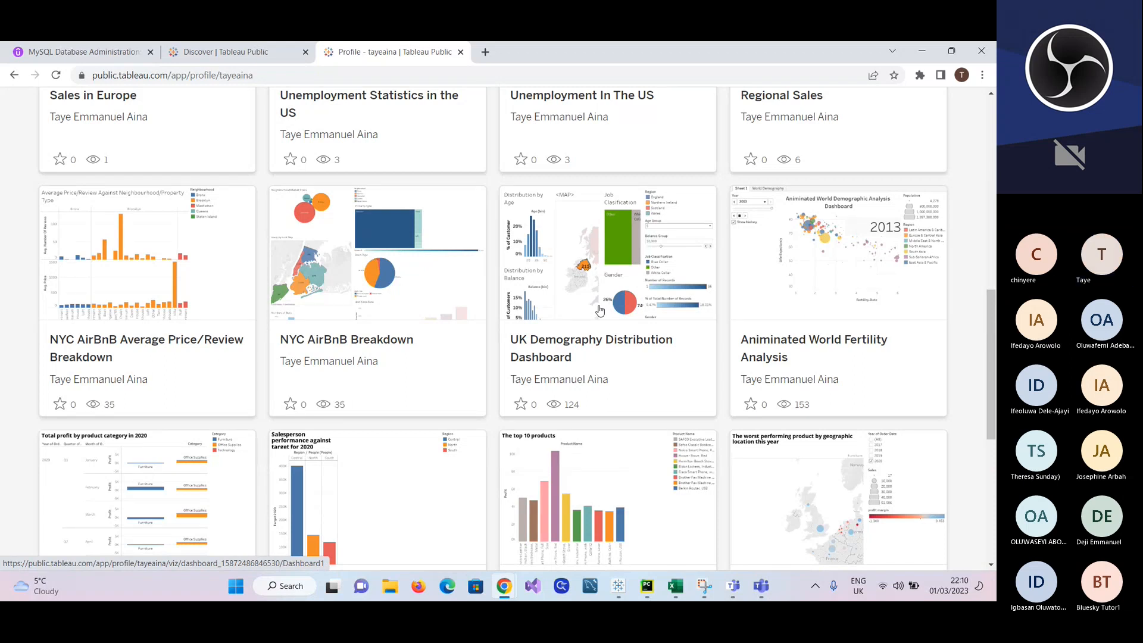
left_click(599, 311)
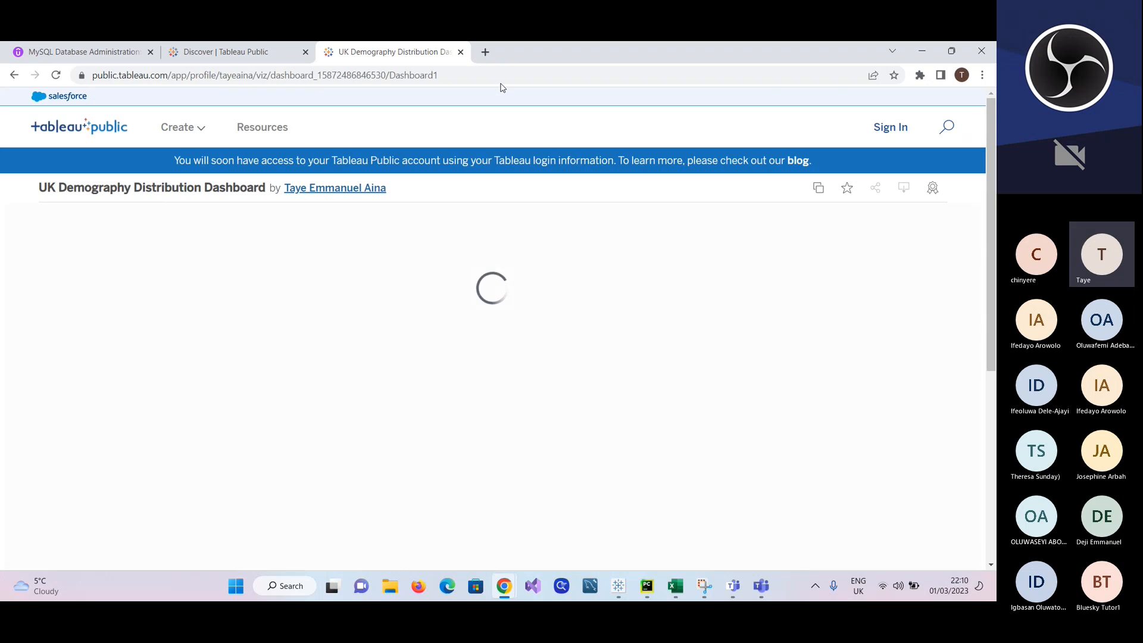
left_click(494, 78)
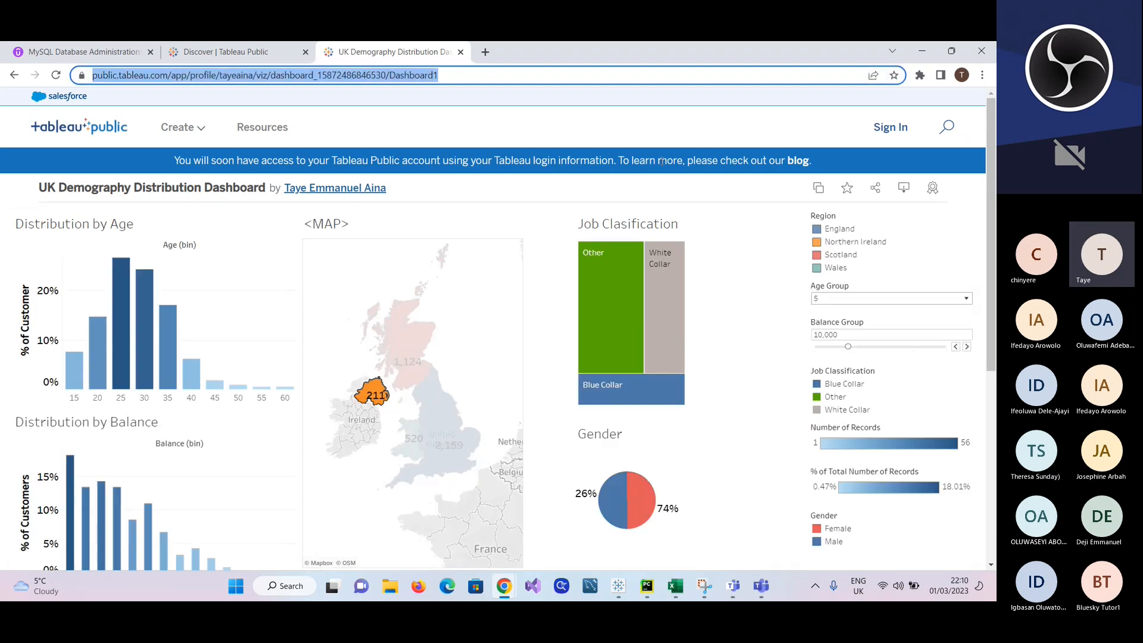
scroll(749, 394, "down", 3)
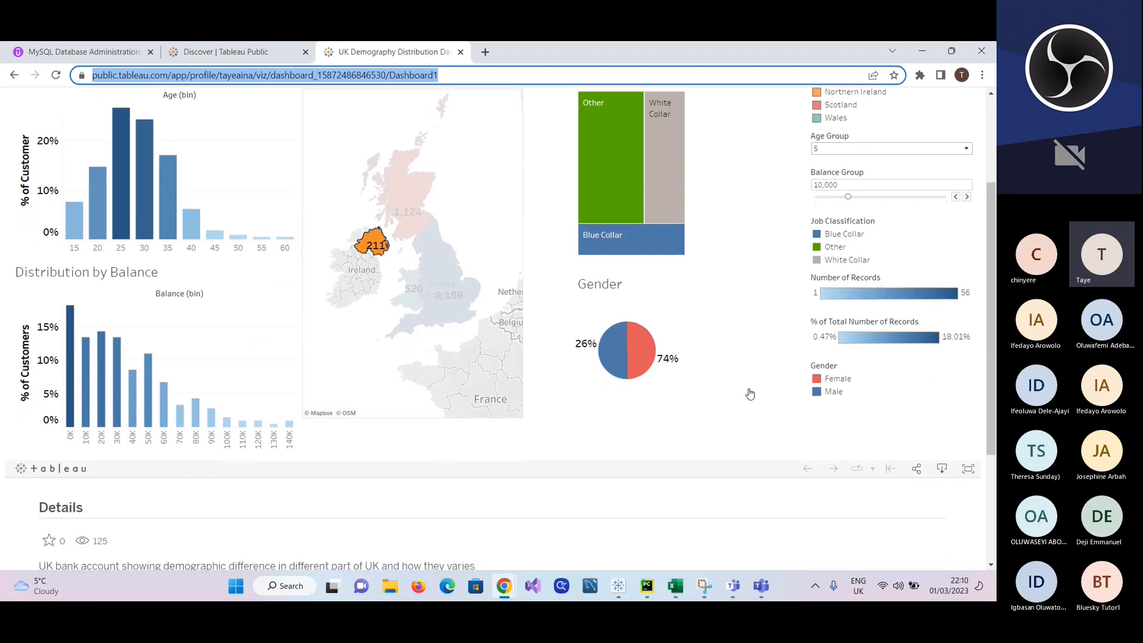
scroll(750, 394, "up", 2)
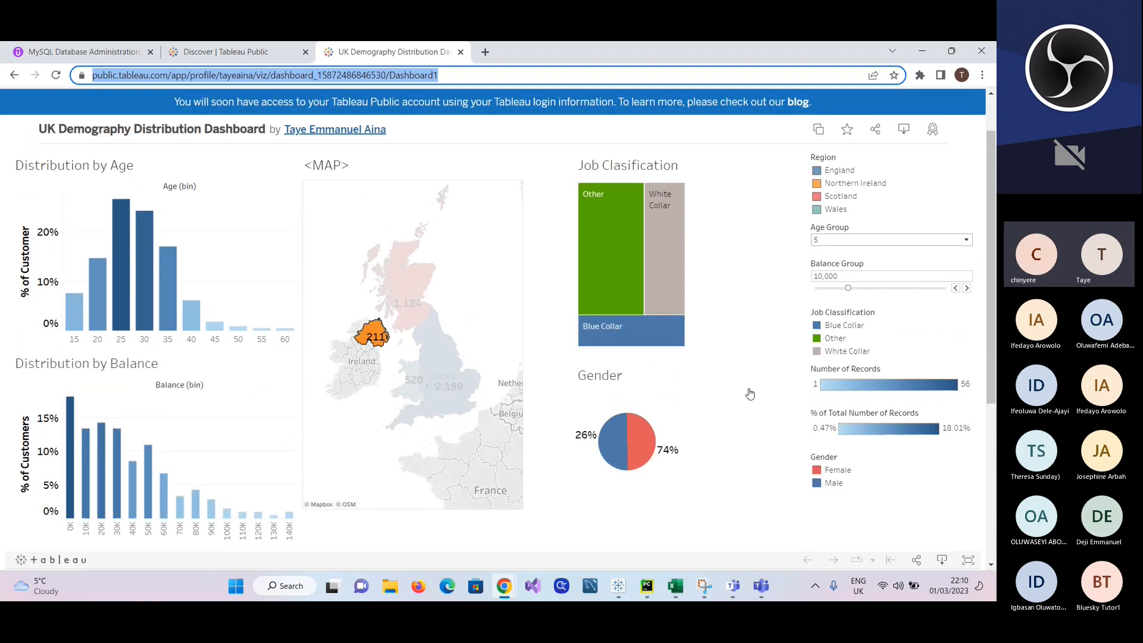
scroll(750, 394, "down", 1)
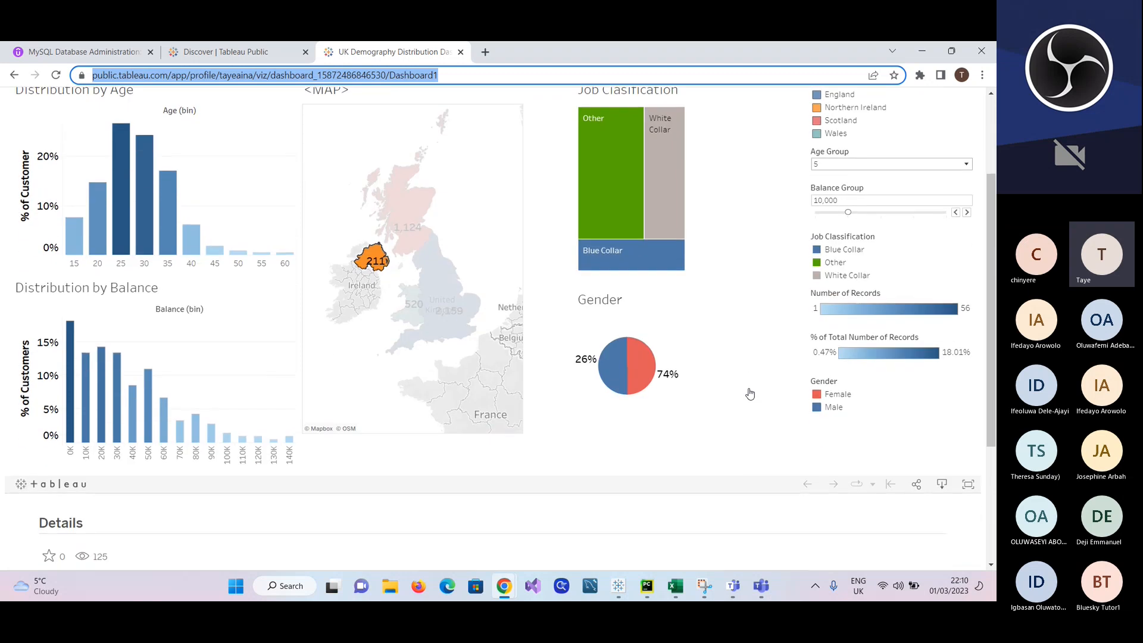
scroll(750, 394, "up", 1)
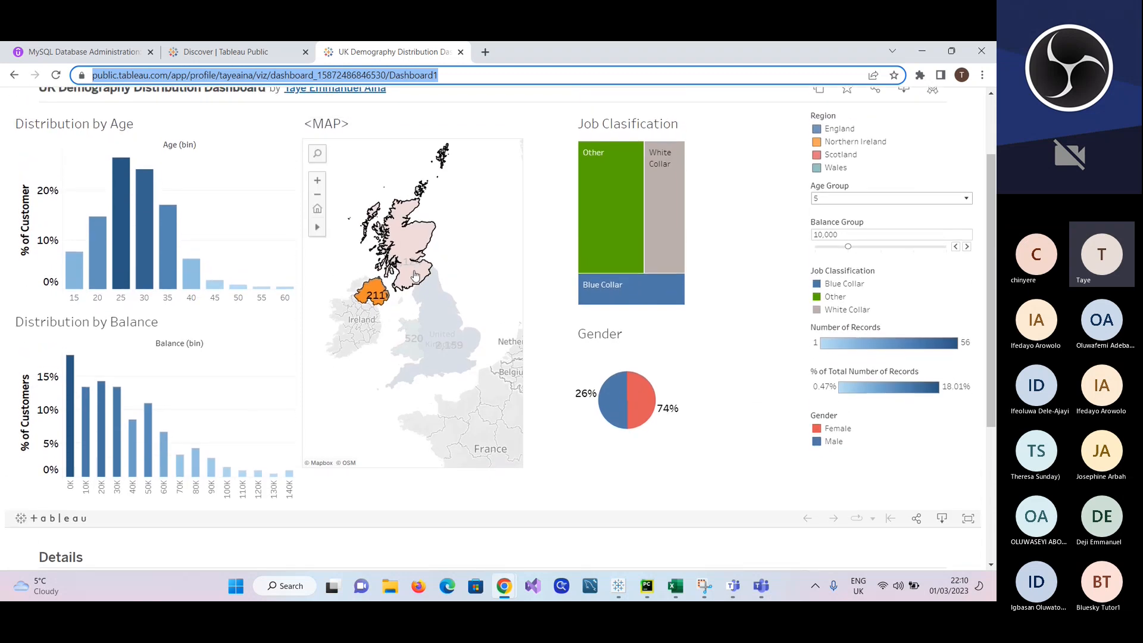
left_click(482, 250)
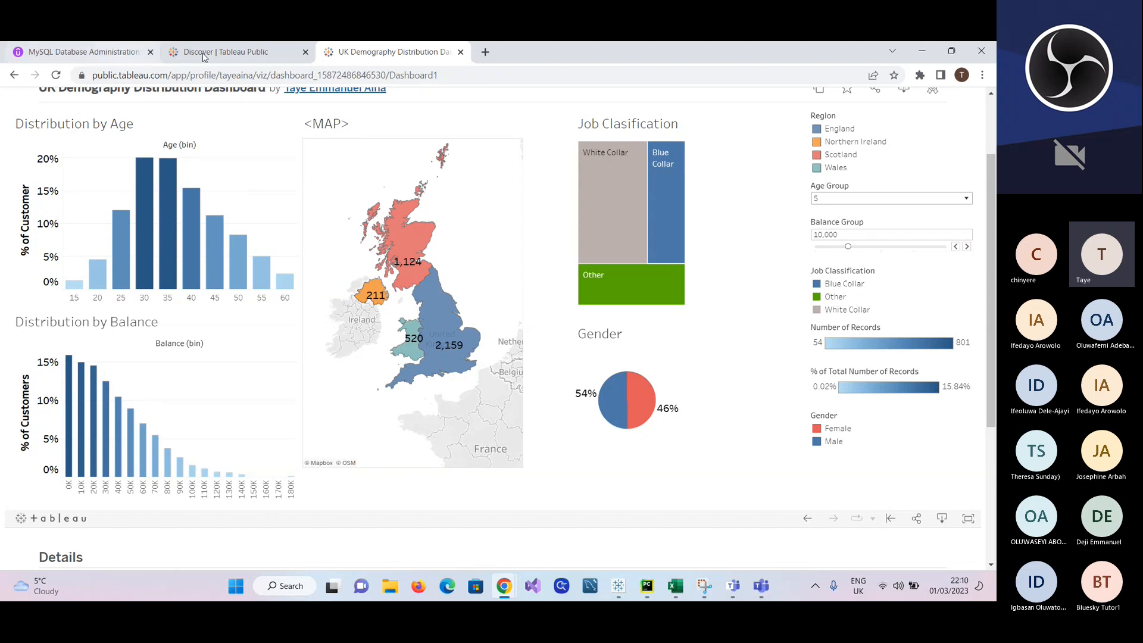
Step: Return to the author's profile gallery and check the Teams meeting window, minimizing it again
left_click(14, 75)
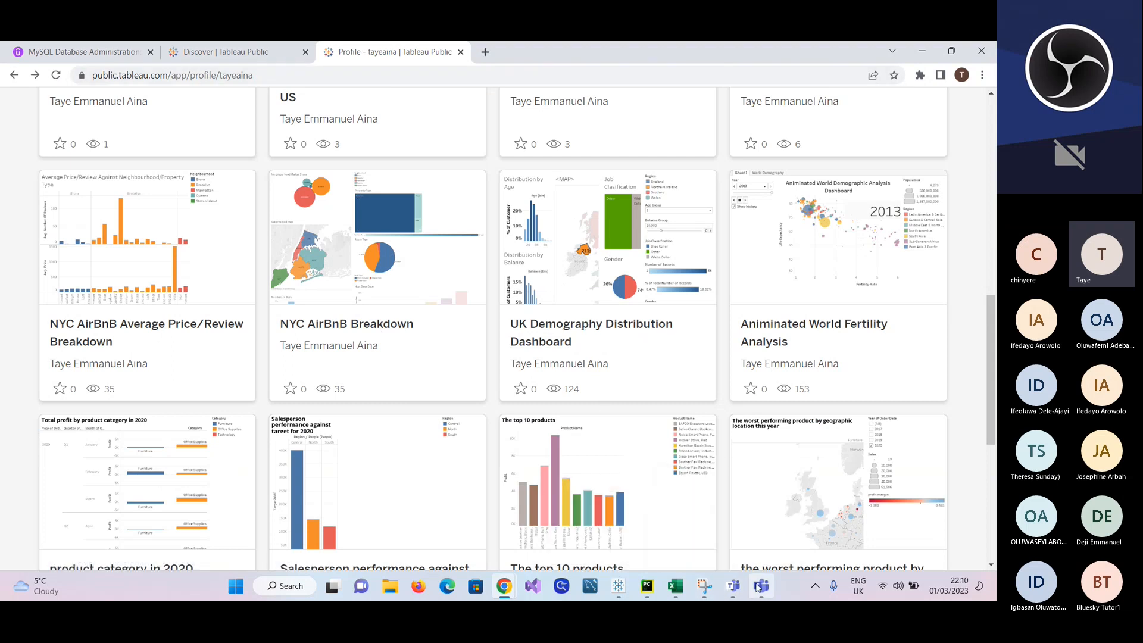
mouse_move(762, 586)
left_click(740, 521)
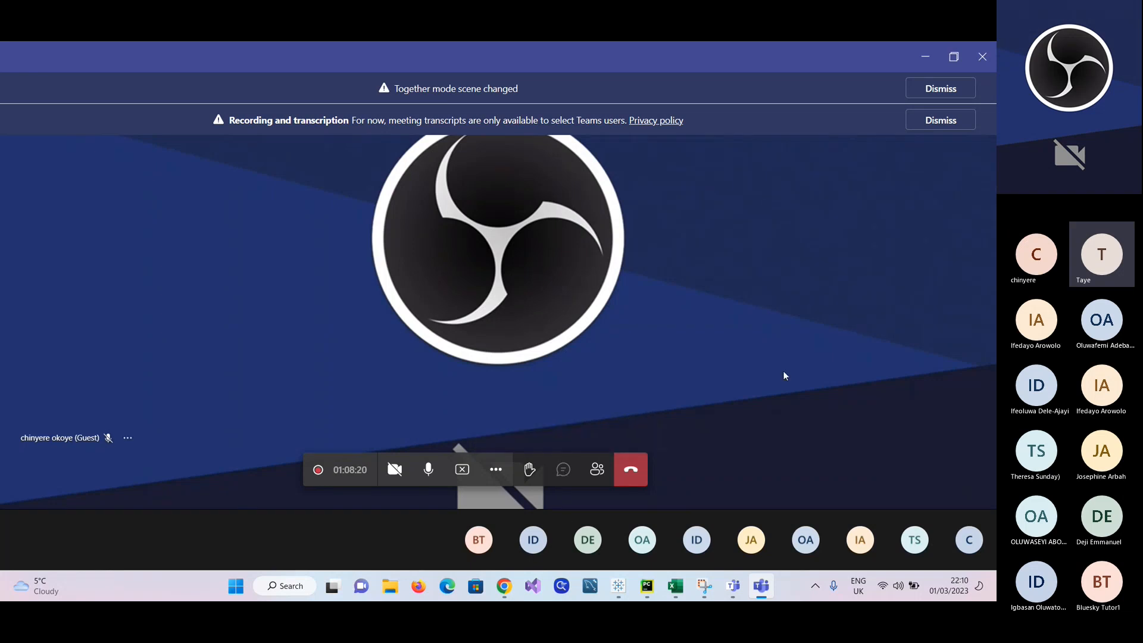
left_click(927, 56)
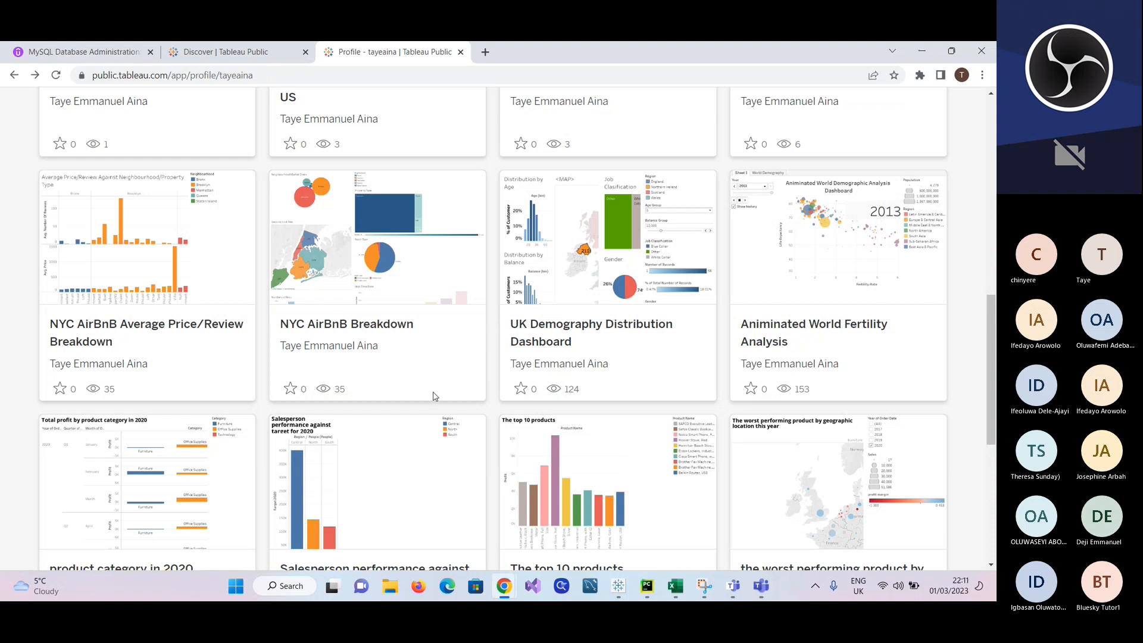
scroll(433, 396, "down", 2)
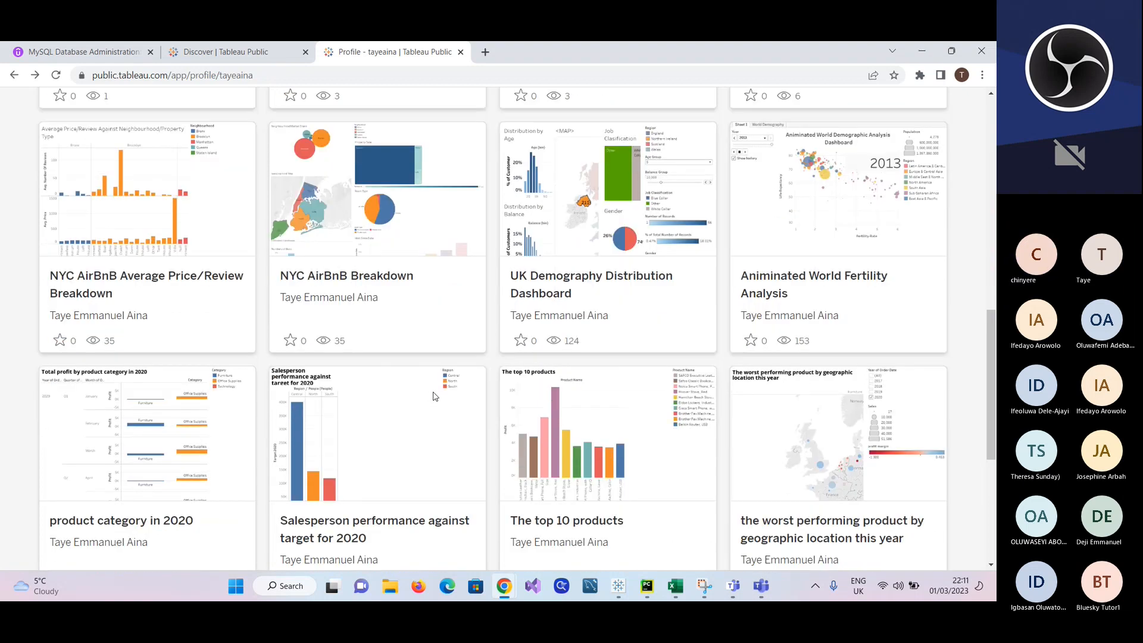
scroll(433, 396, "up", 3)
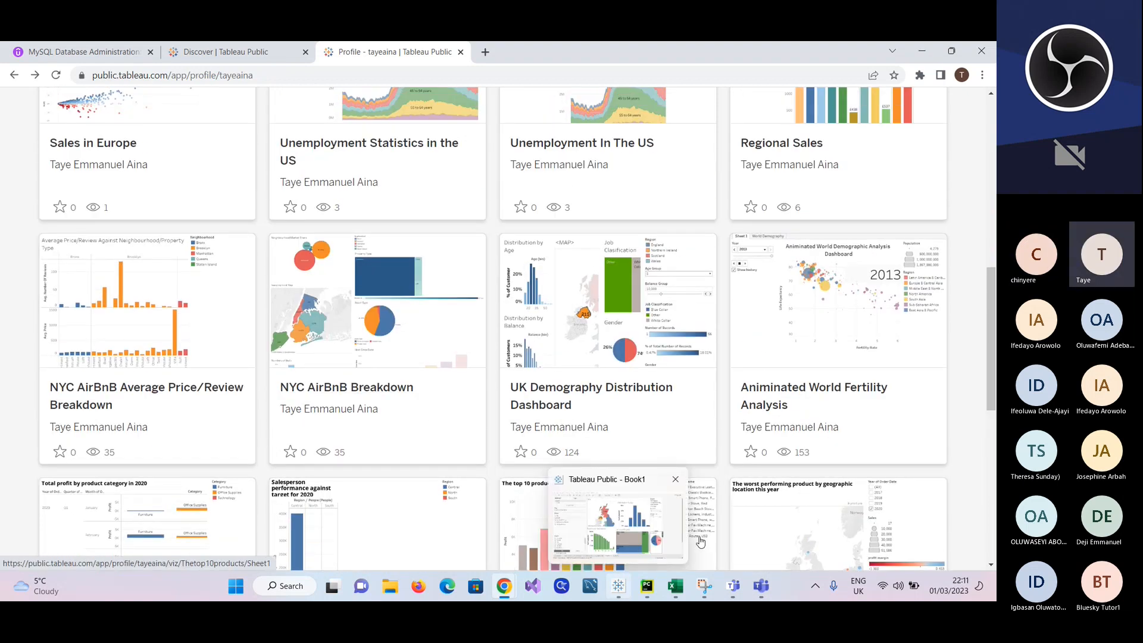
mouse_move(760, 585)
left_click(737, 513)
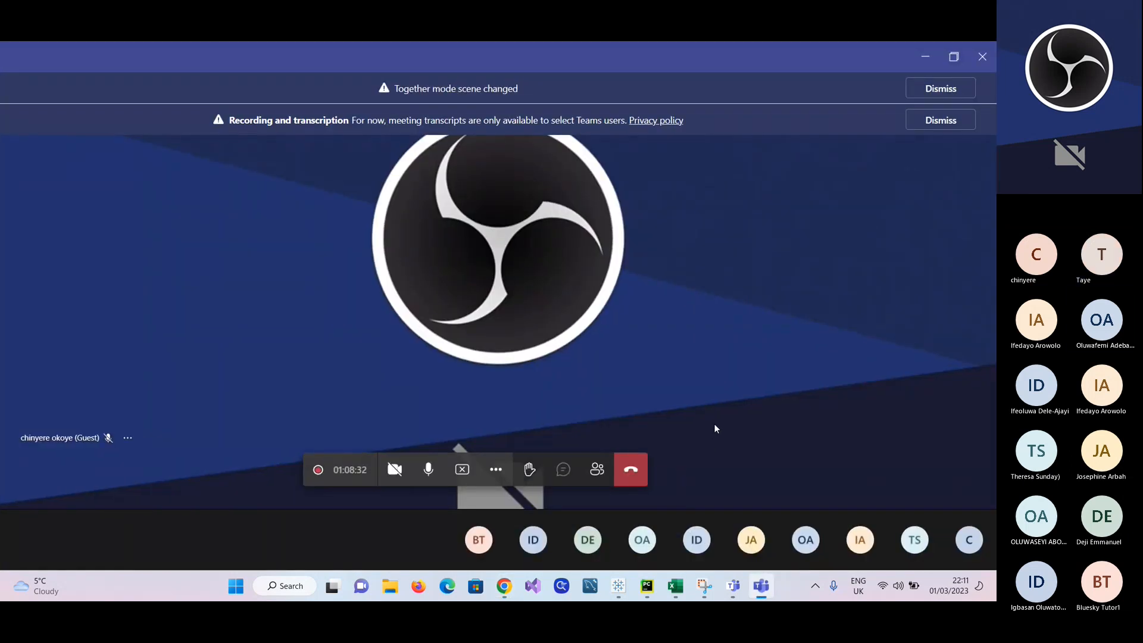
left_click(920, 58)
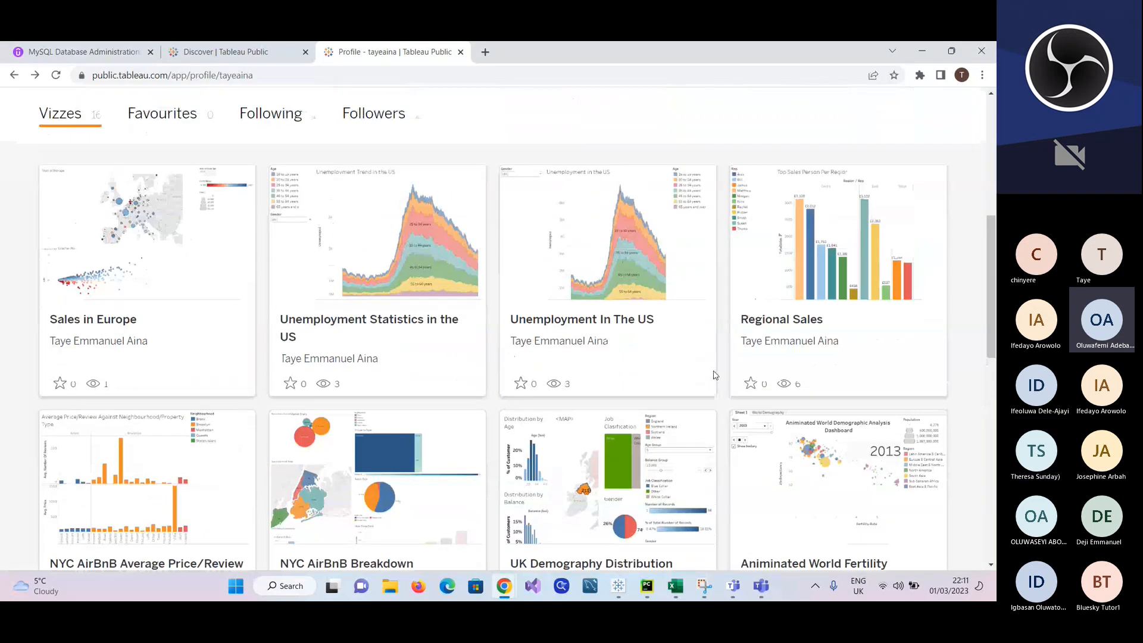
Step: Open the NYC AirBnB Breakdown dashboard from the author's vizzes and examine its market share, map, property type and room type charts
scroll(715, 375, "down", 5)
scroll(715, 375, "down", 5)
scroll(714, 375, "up", 10)
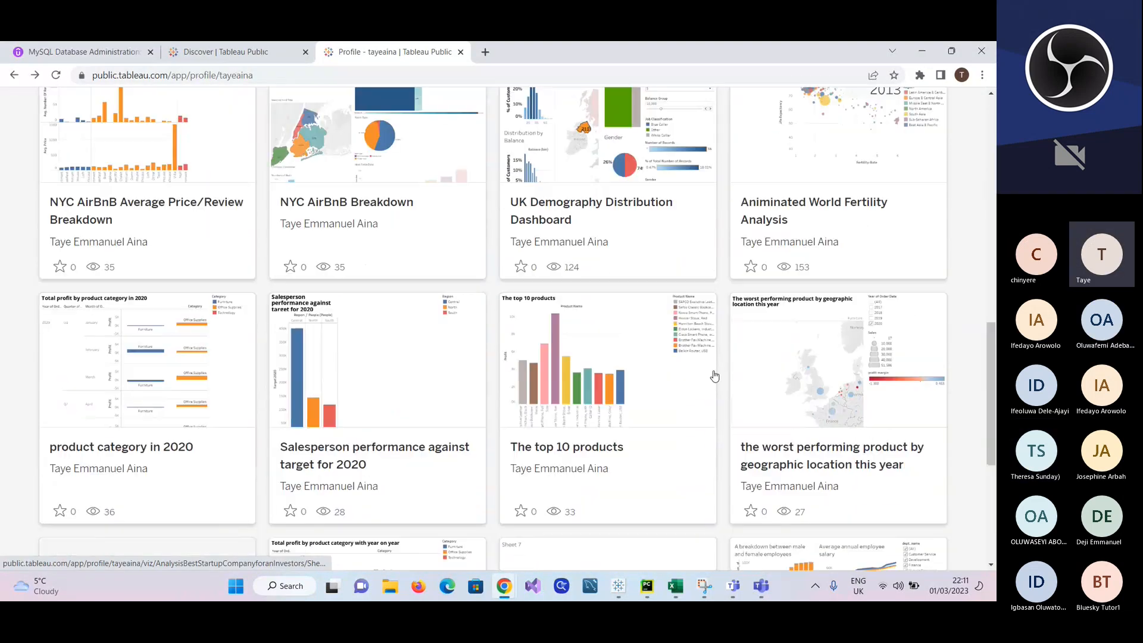
scroll(714, 375, "down", 5)
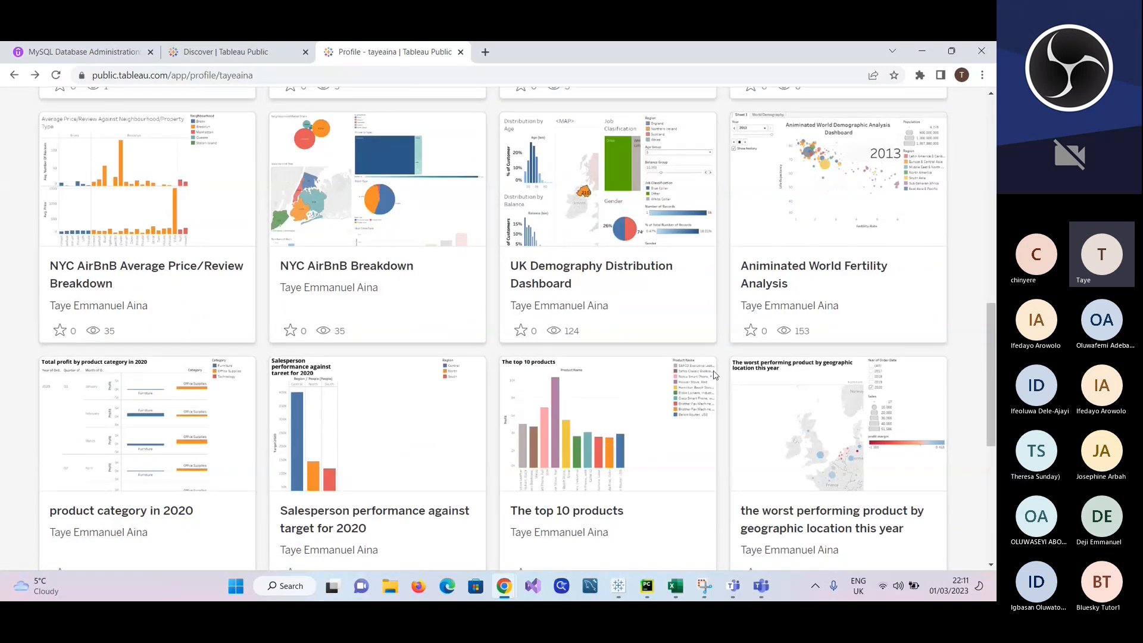
scroll(714, 375, "up", 3)
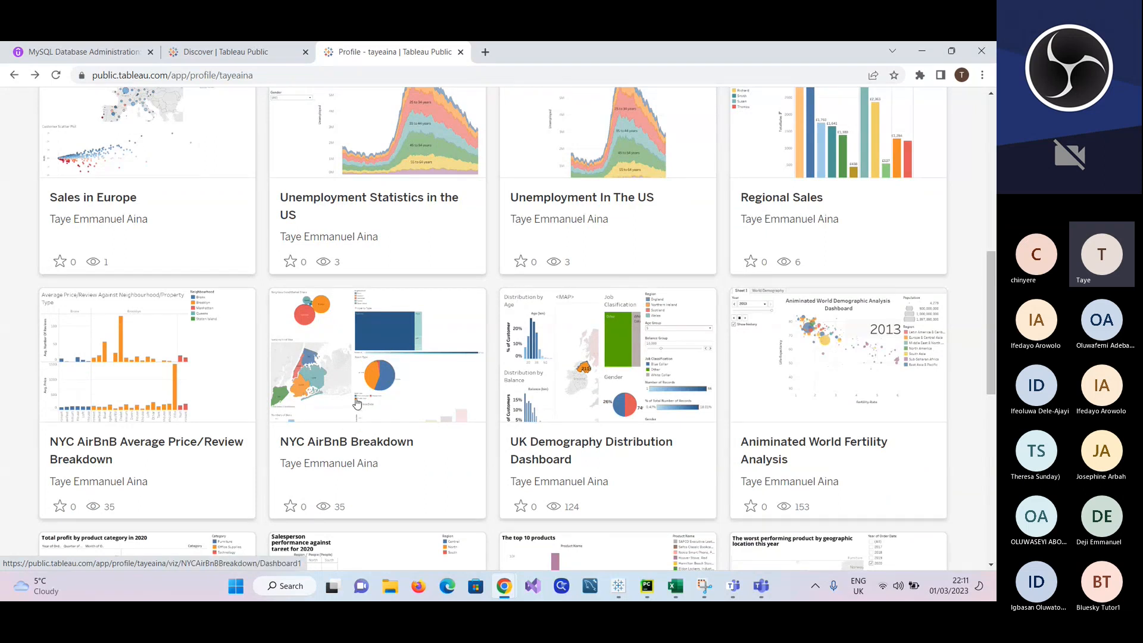
left_click(374, 373)
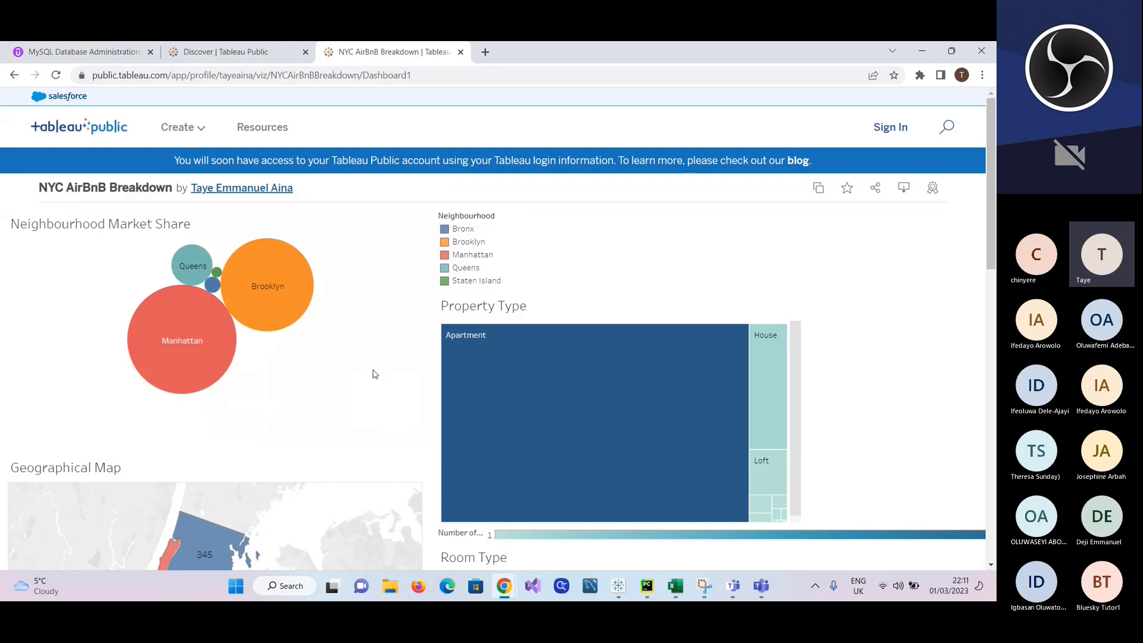
scroll(388, 441, "down", 4)
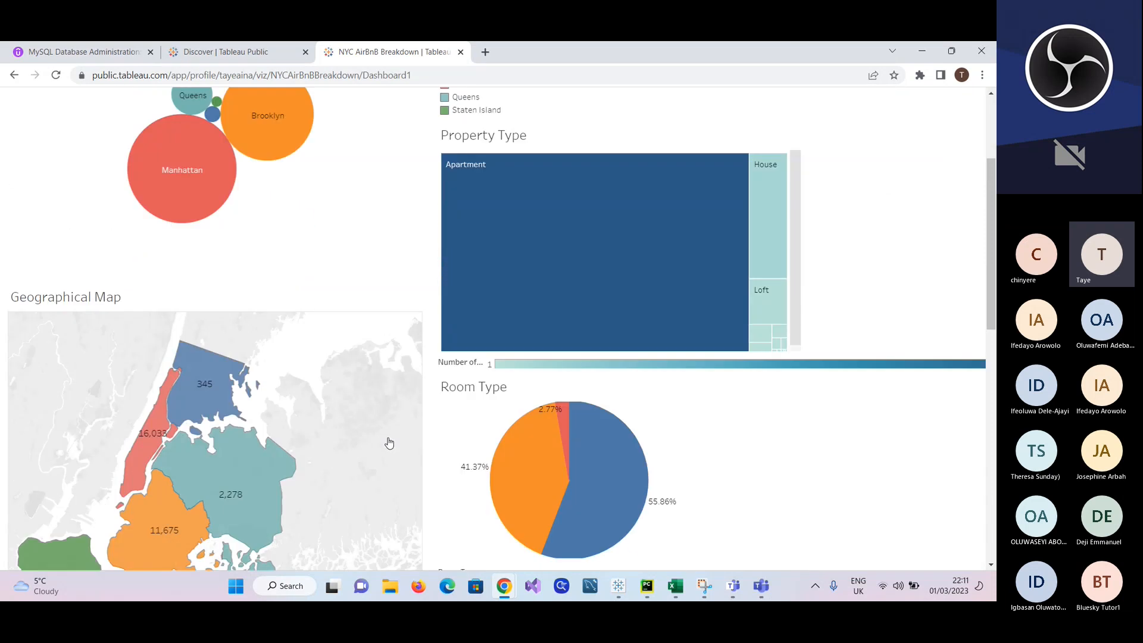
scroll(389, 443, "up", 2)
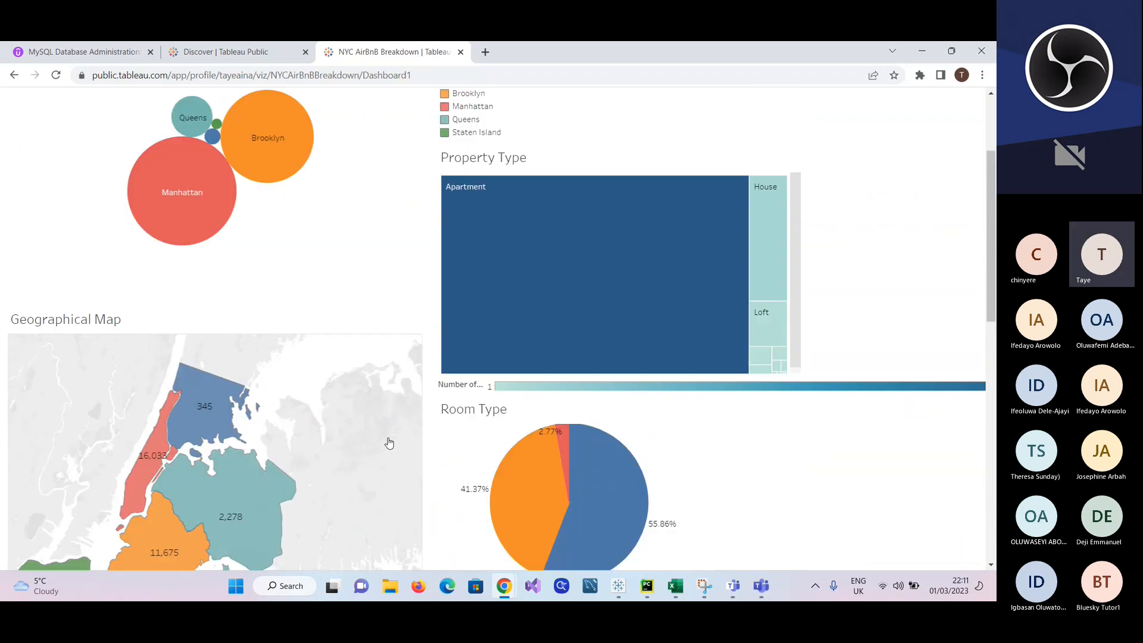
scroll(389, 443, "down", 1)
scroll(385, 278, "up", 3)
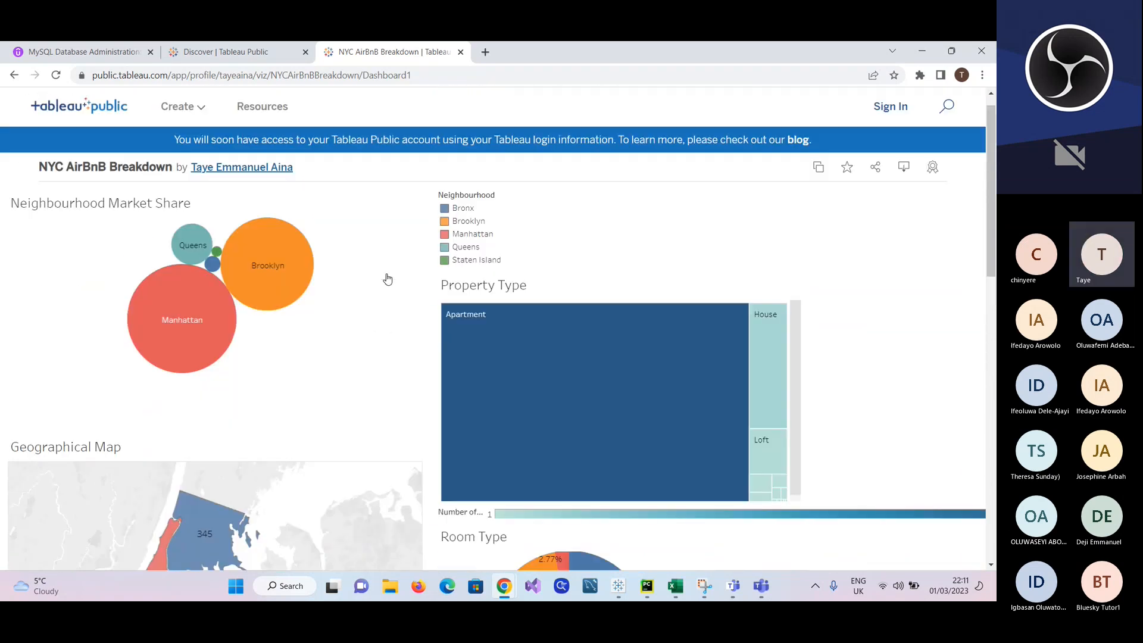
Step: Filter the NYC AirBnB Breakdown dashboard by Queens and by Brooklyn on its geographical map, and examine the linked charts
scroll(388, 277, "down", 4)
mouse_move(475, 263)
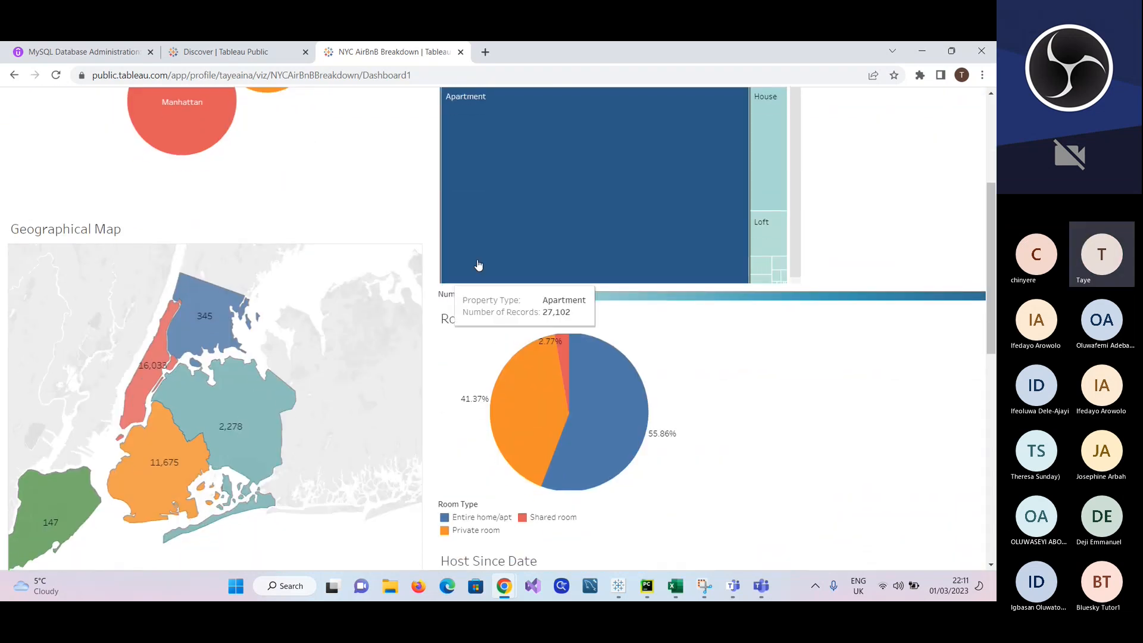
left_click(242, 389)
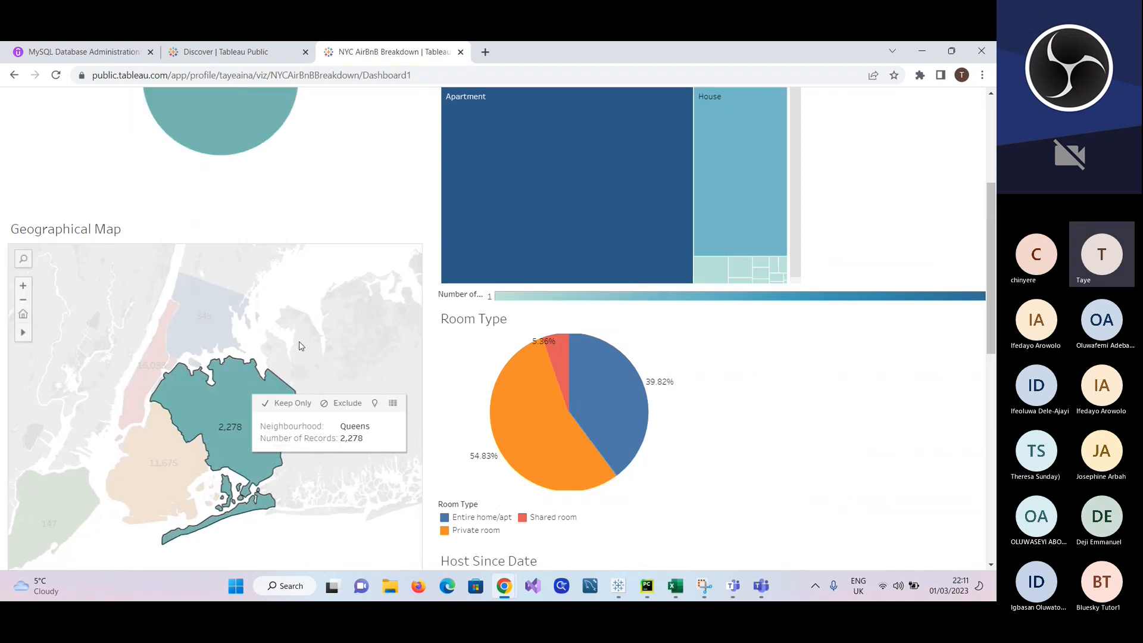
scroll(300, 346, "up", 3)
scroll(299, 345, "down", 5)
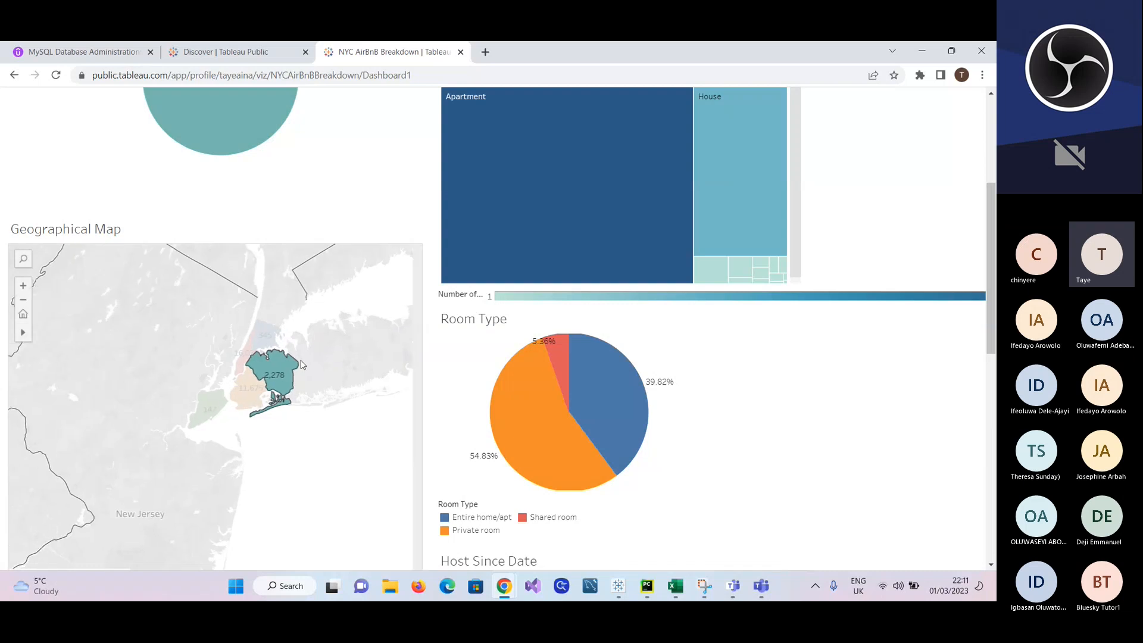
scroll(302, 364, "up", 3)
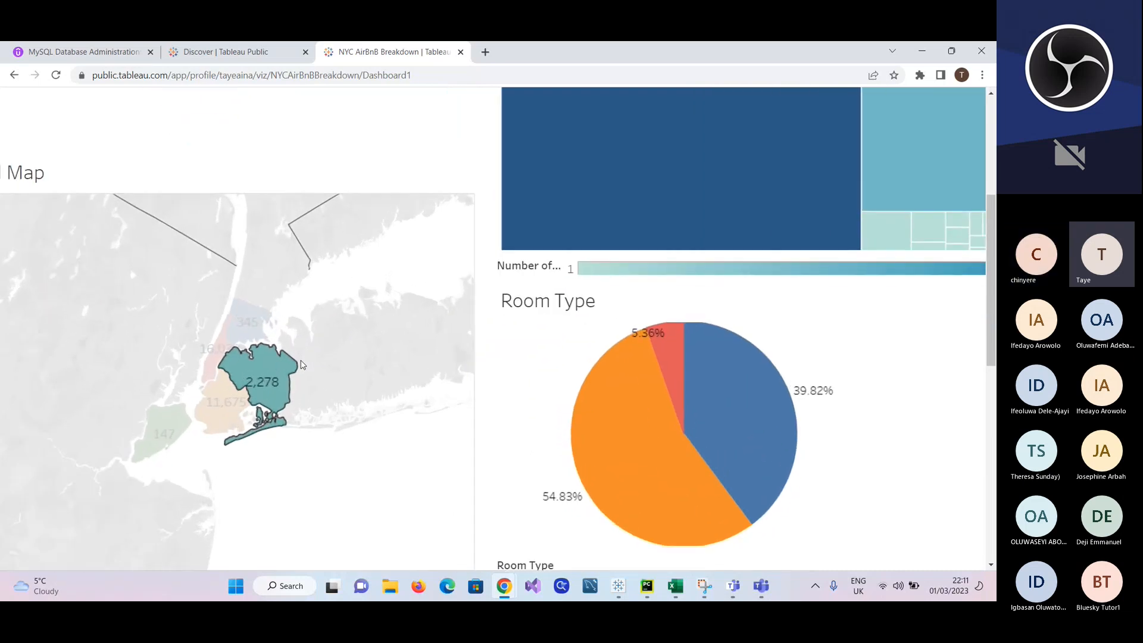
scroll(301, 364, "down", 3)
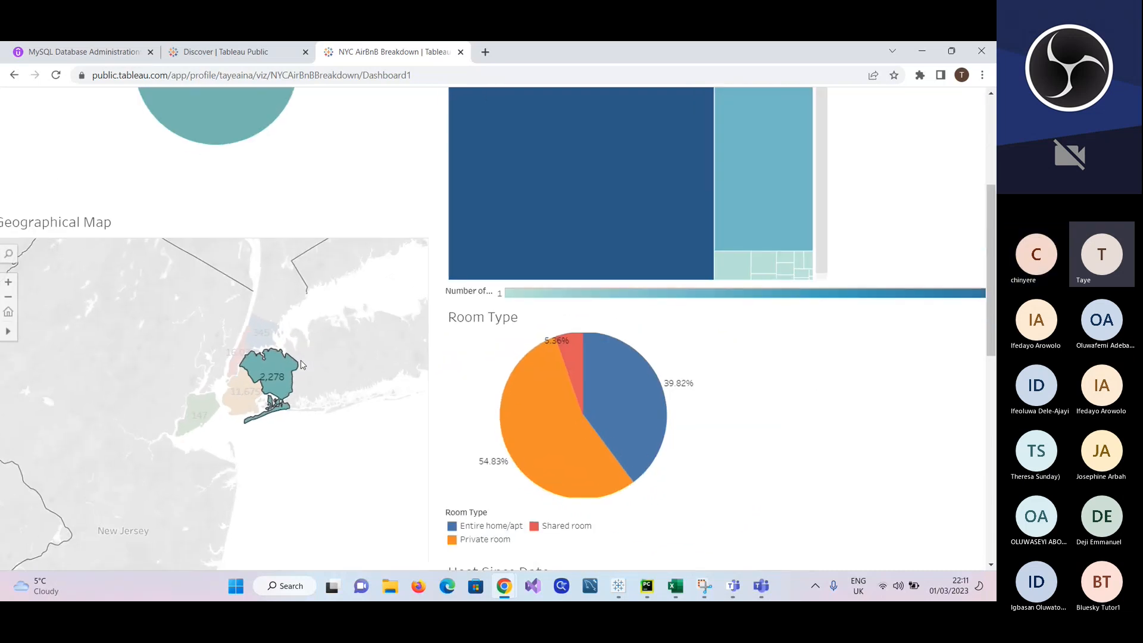
left_click(237, 397)
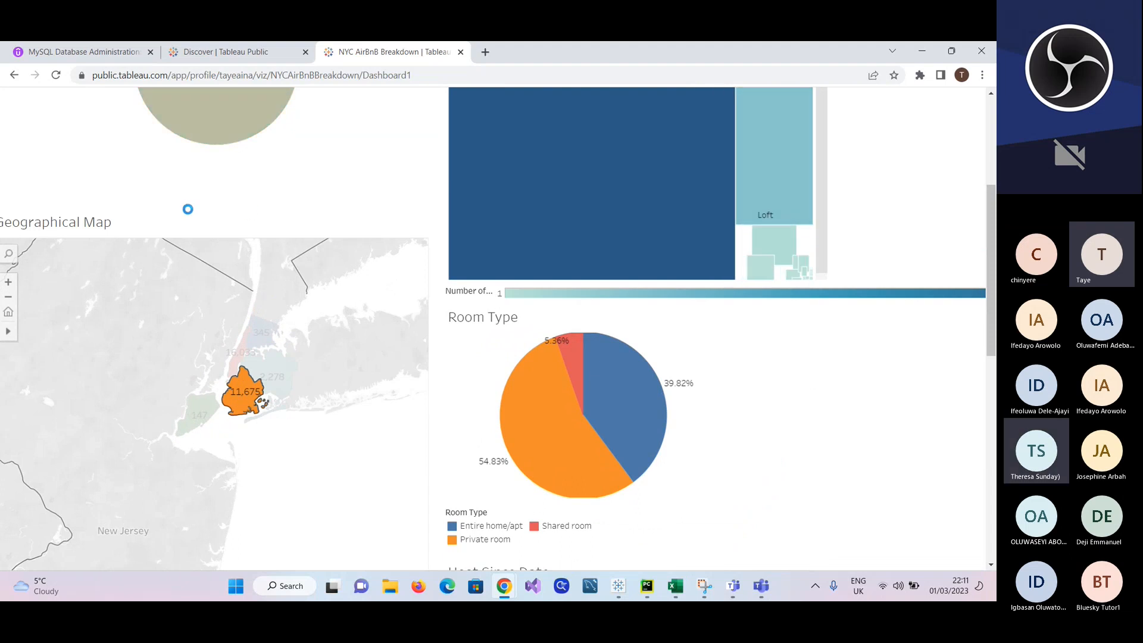
Step: Return to the author's profile gallery and browse the other published vizzes
left_click(13, 75)
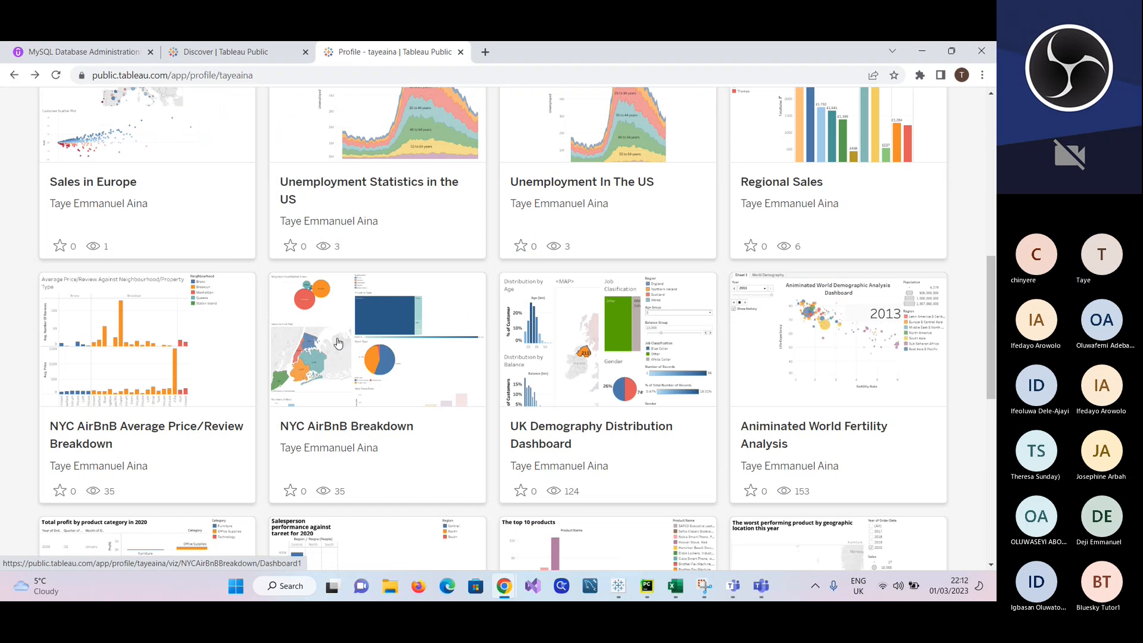
scroll(417, 454, "down", 3)
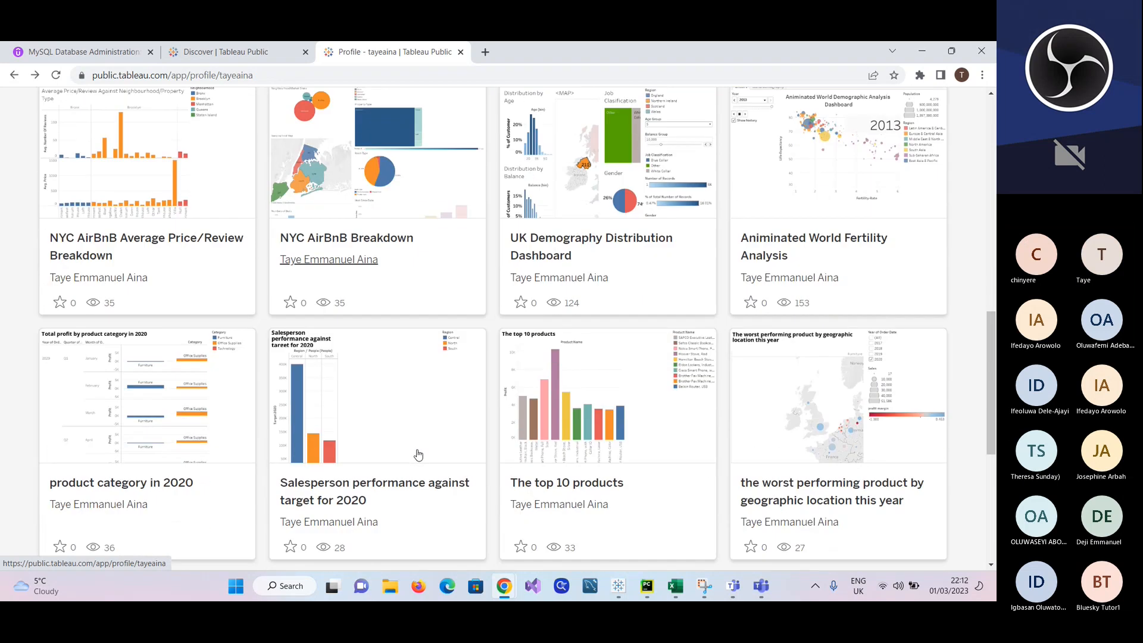
scroll(418, 455, "up", 1)
scroll(418, 455, "up", 1)
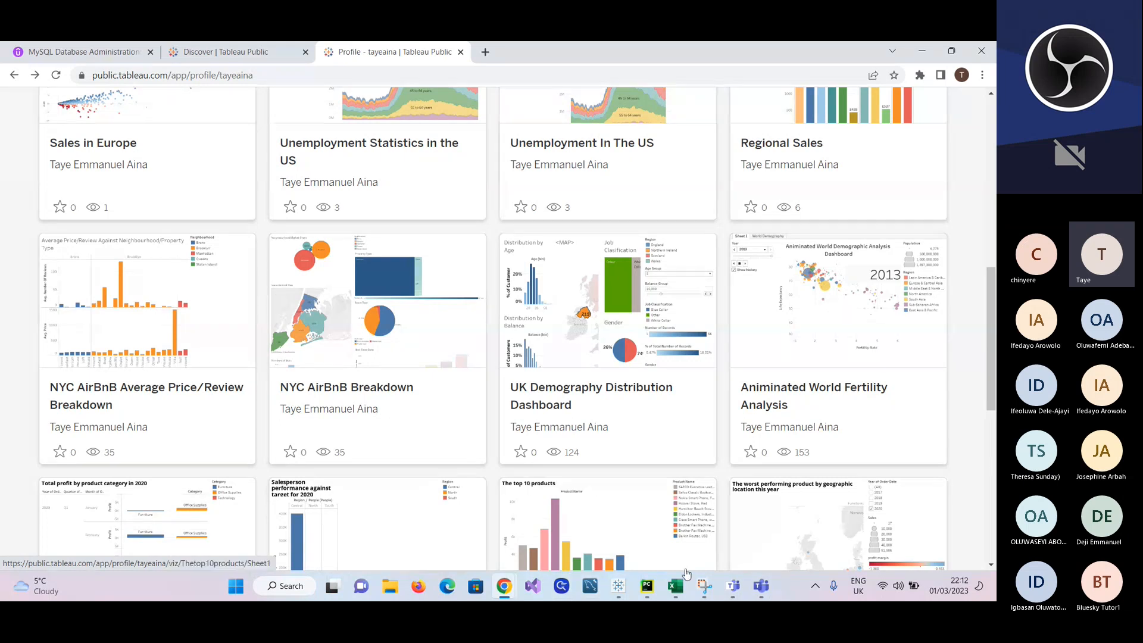
Step: Check the Teams meeting window, switch to the Tableau Public workbook Book1 and open the Distribution by Balance sheet
left_click(754, 588)
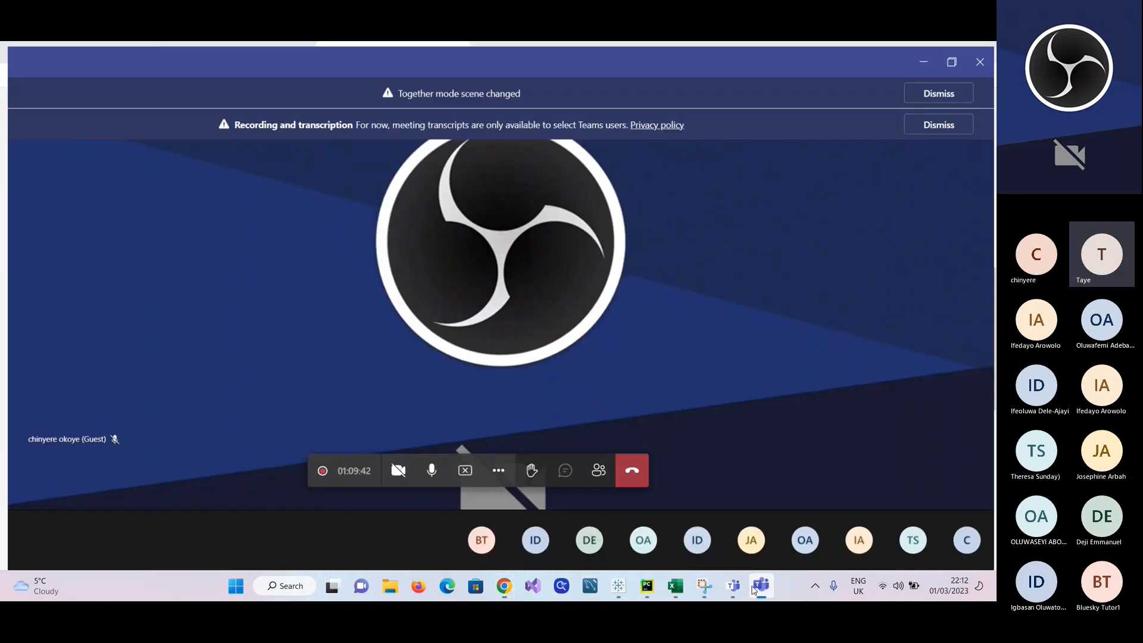
left_click(619, 587)
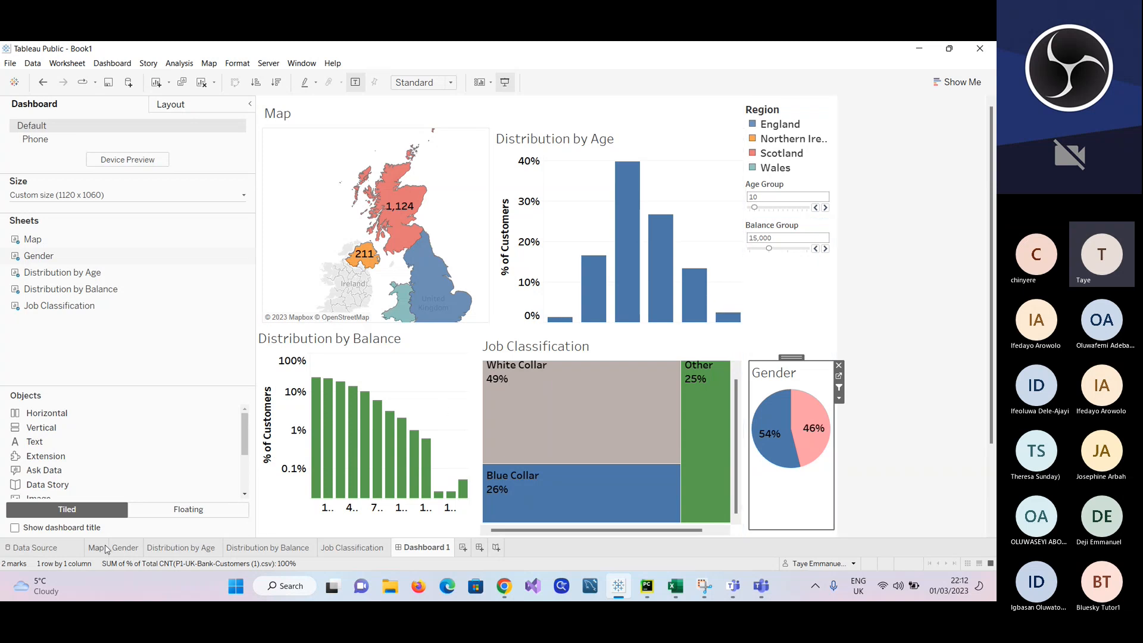
mouse_move(162, 545)
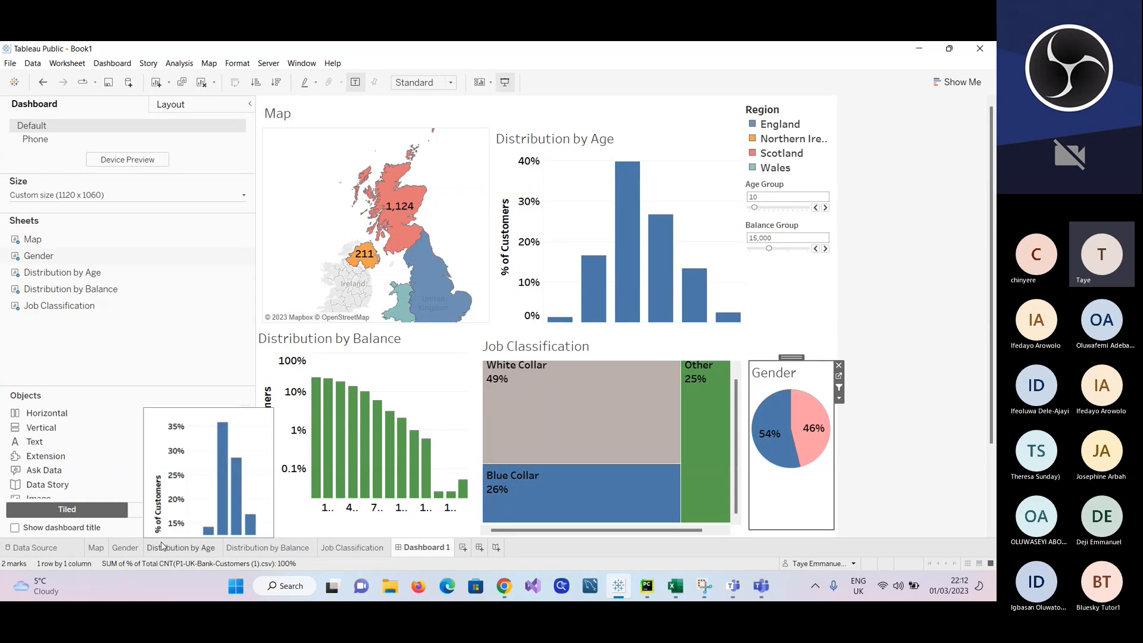
left_click(246, 548)
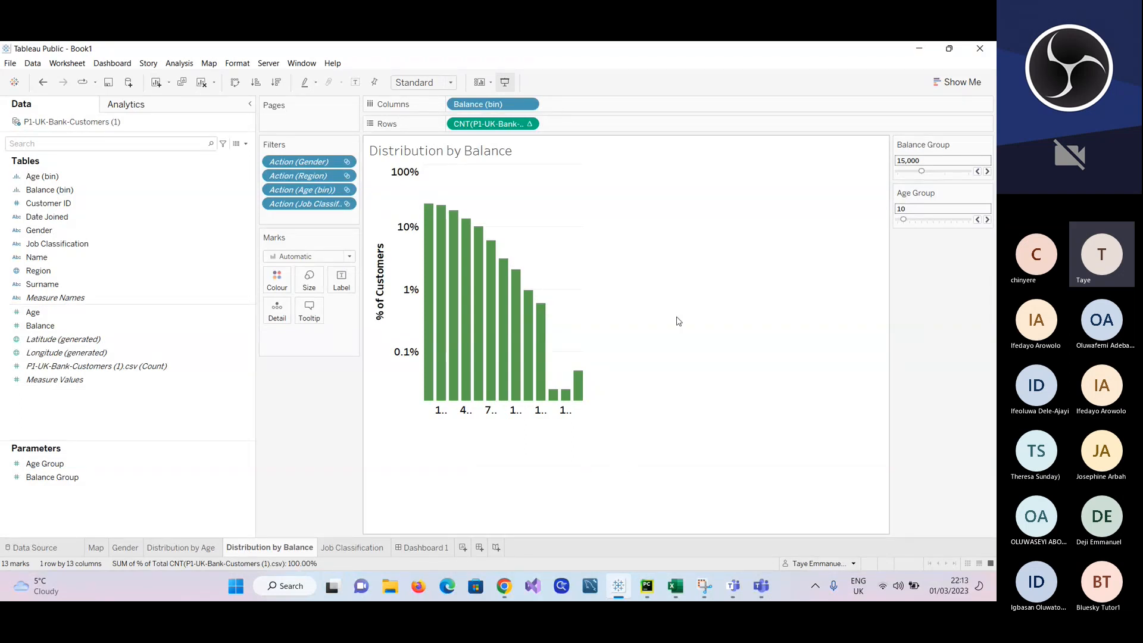
Step: Examine the quick table calculation options of the customer count on Rows, and close them without choosing one
left_click(529, 124)
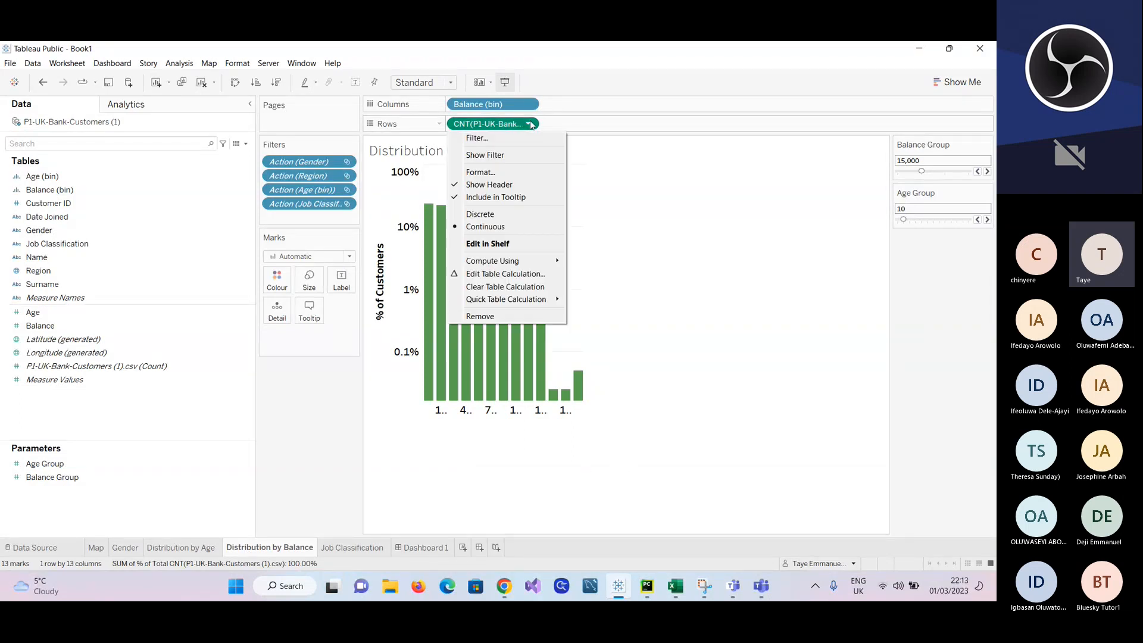
mouse_move(528, 300)
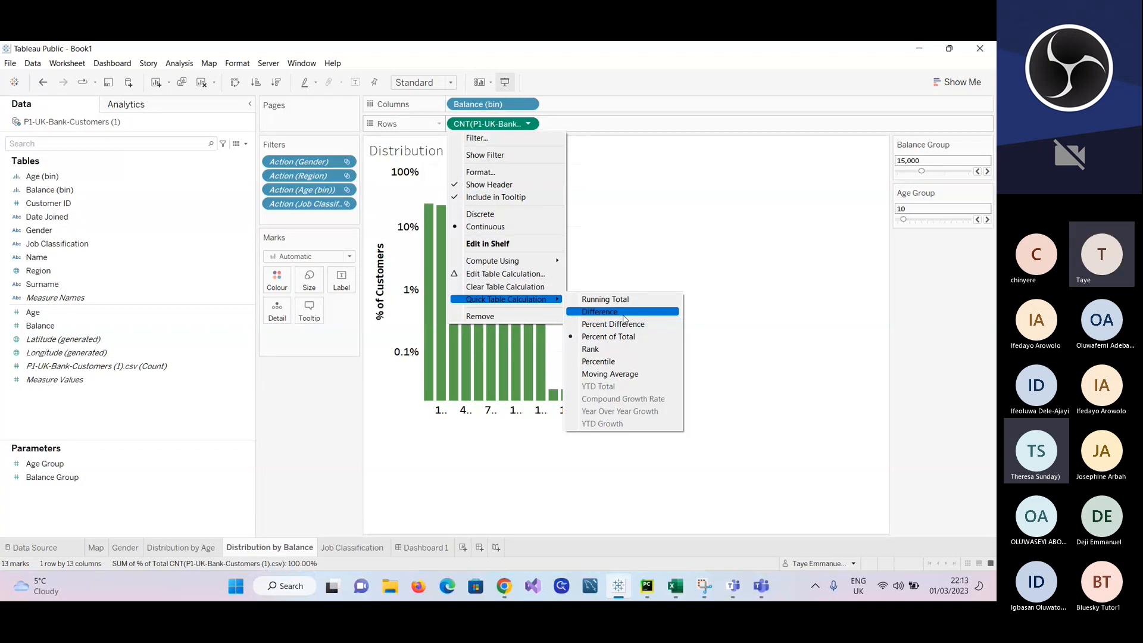
left_click(779, 253)
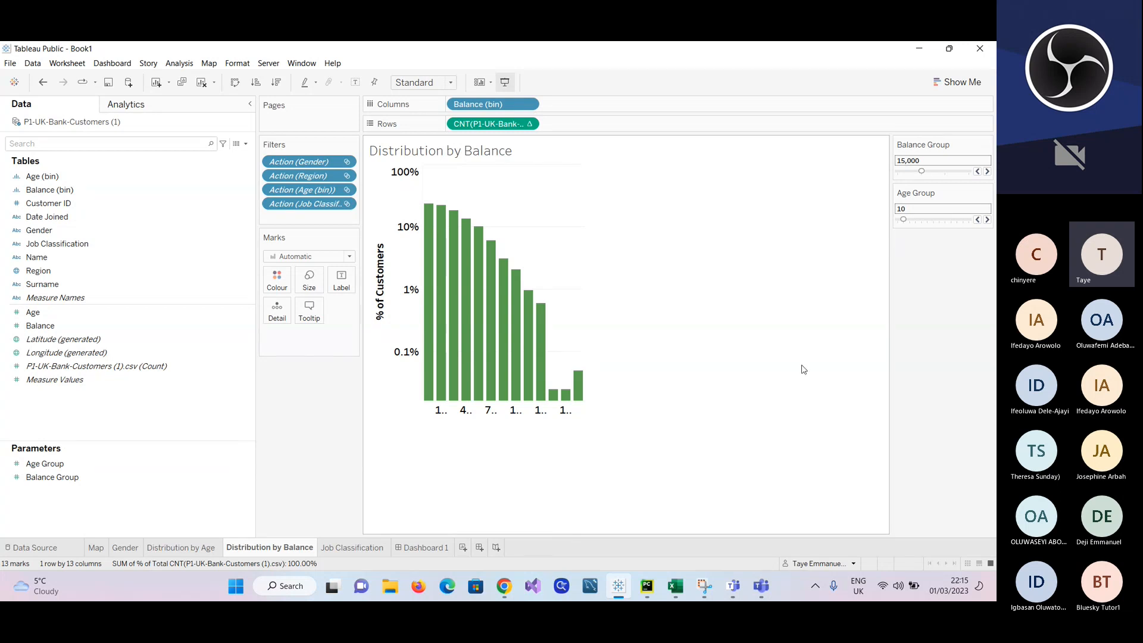
key("alt+Tab")
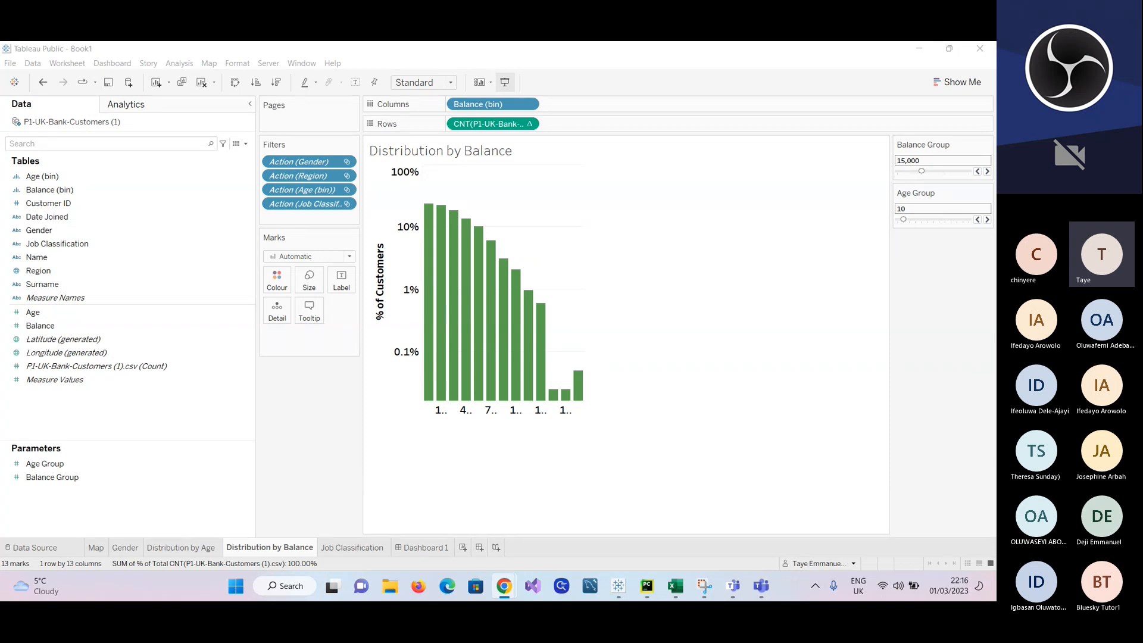
Step: Return to Dashboard 1 and add a new blank worksheet to the workbook
left_click(434, 548)
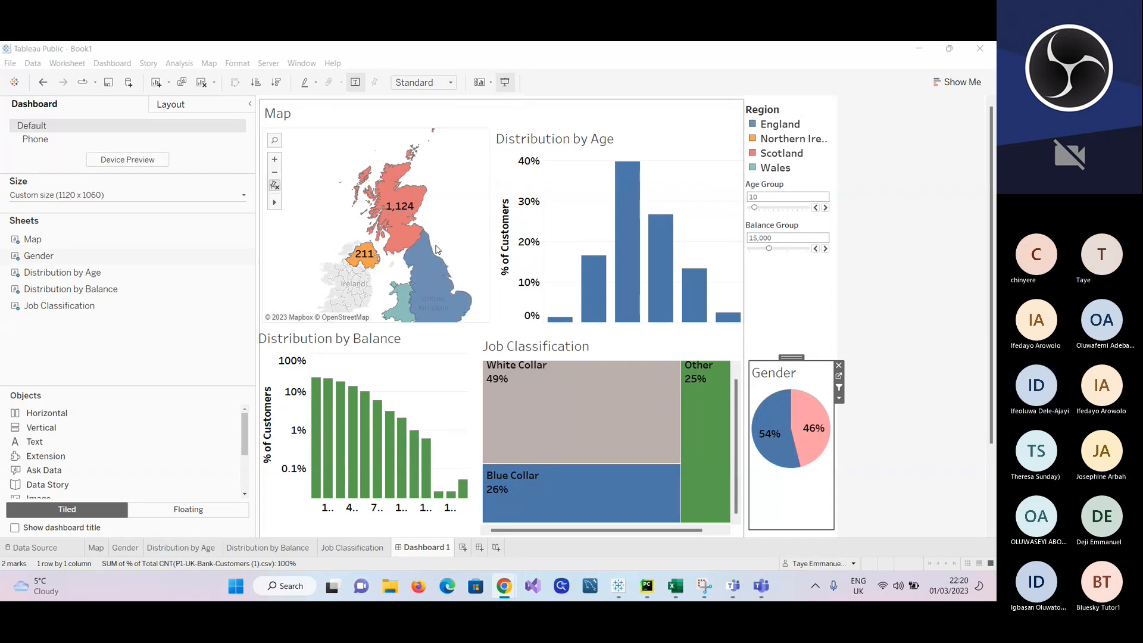
left_click(463, 552)
left_click(463, 552)
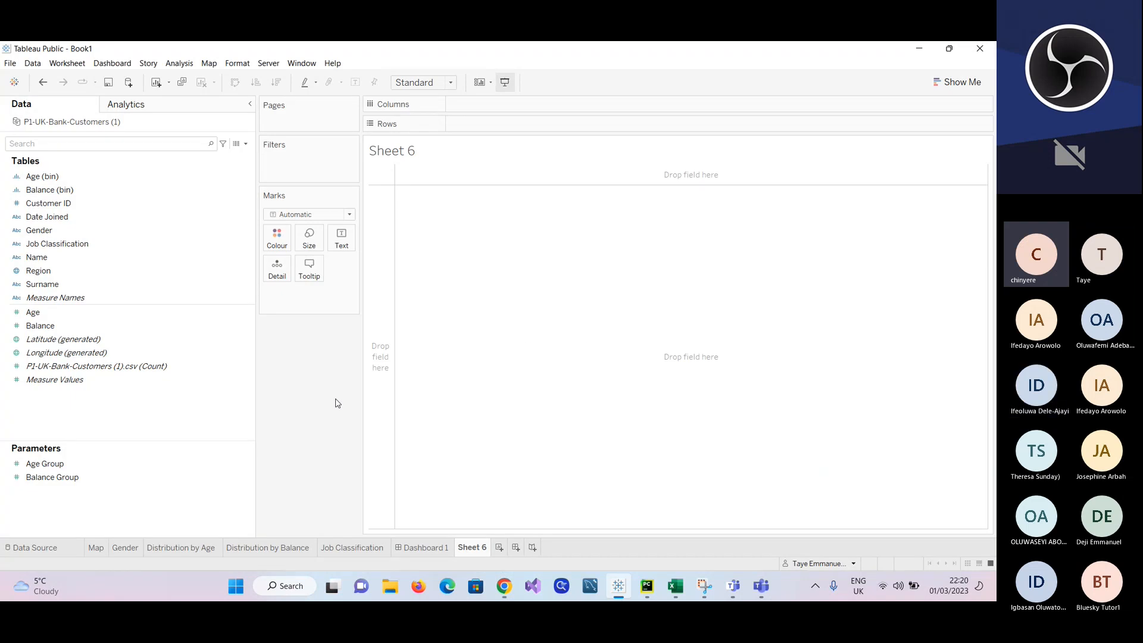
Step: Set the Region field's geographic role to None and assign it the State/Province role again
left_click(133, 268)
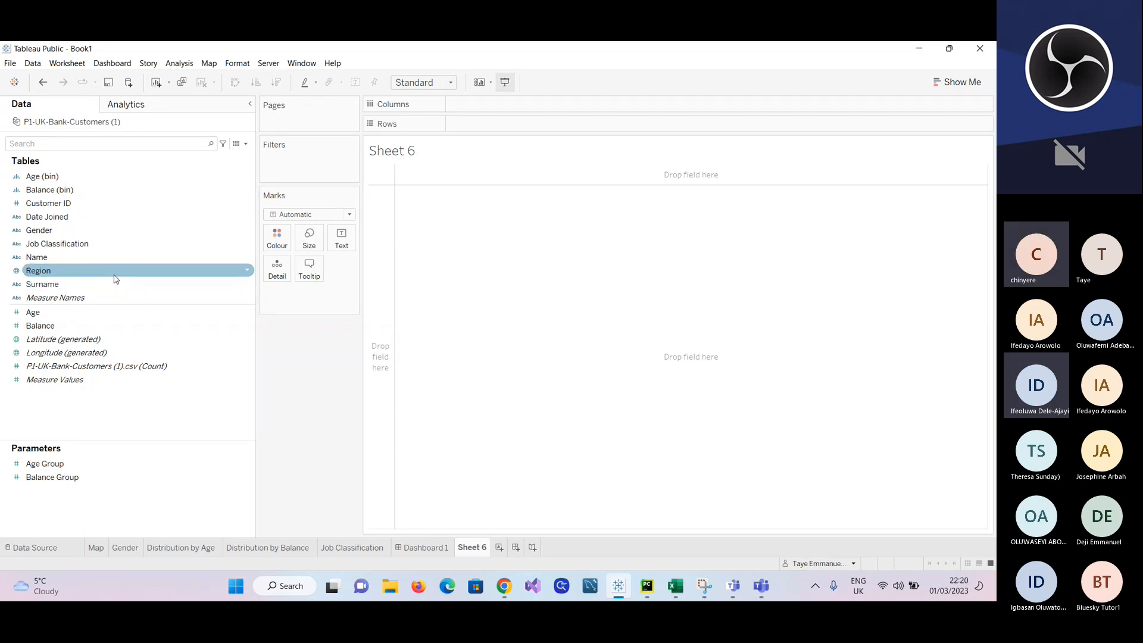
left_click(248, 273)
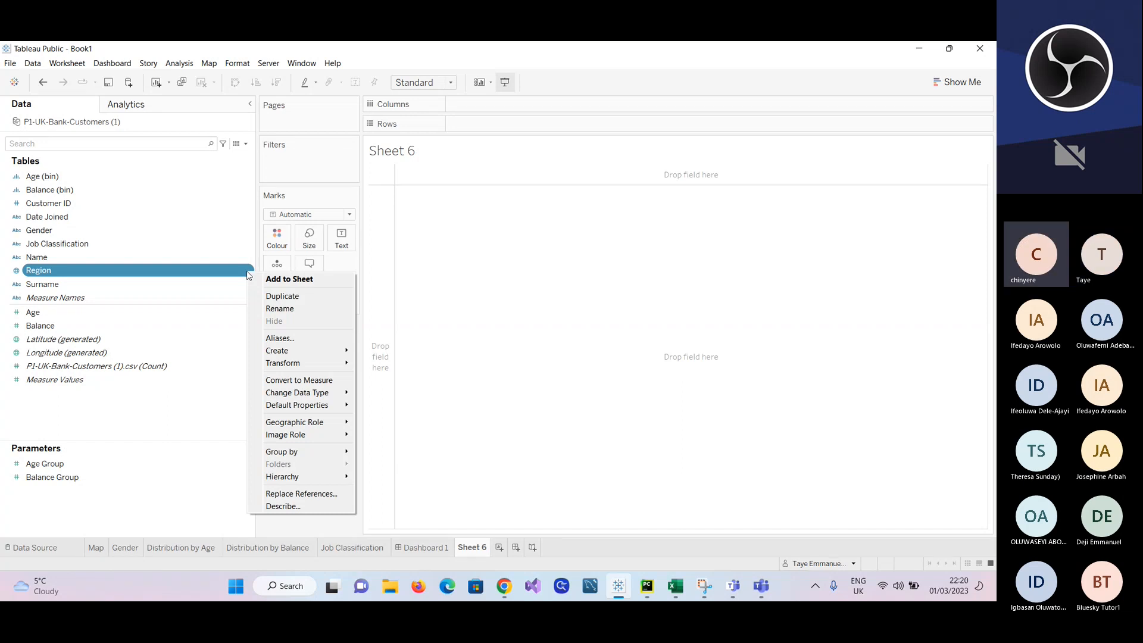
mouse_move(310, 422)
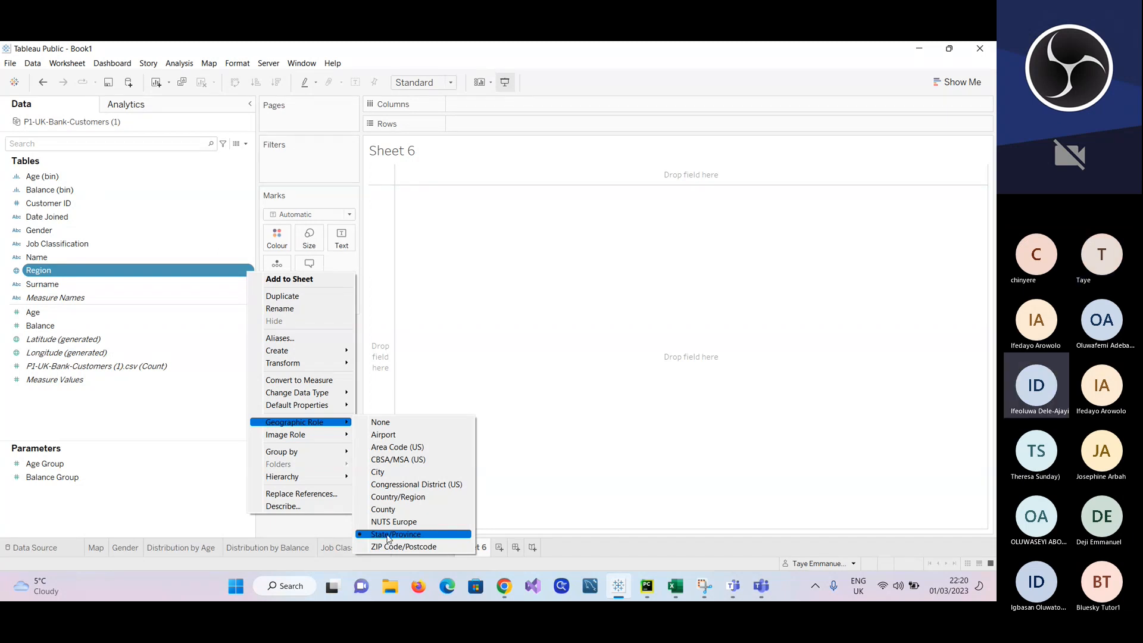
left_click(381, 422)
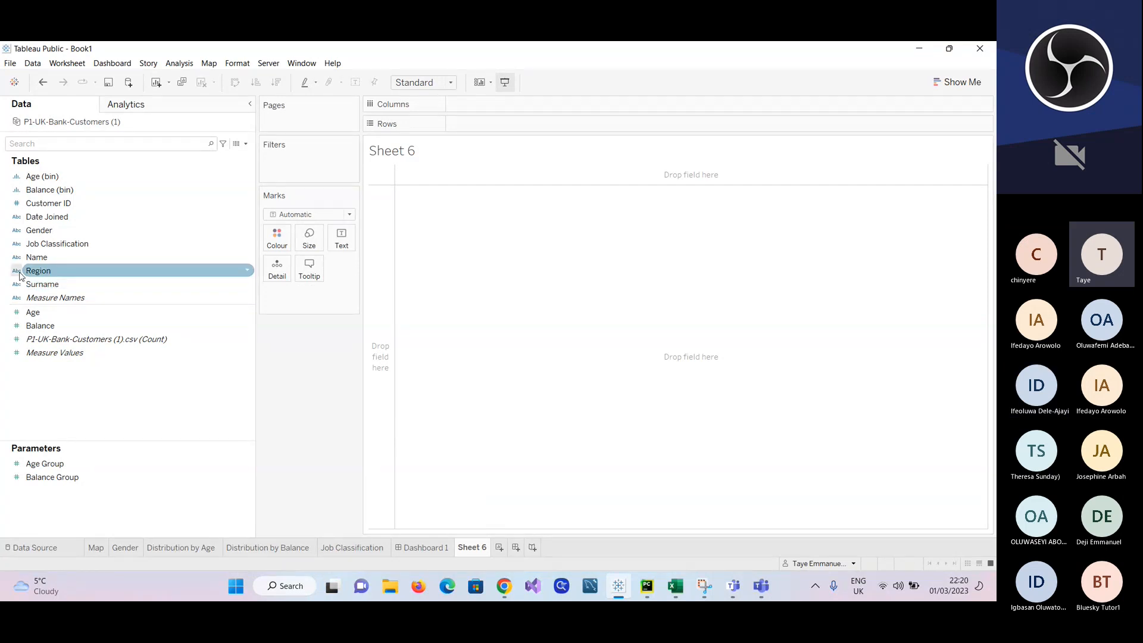
left_click(247, 270)
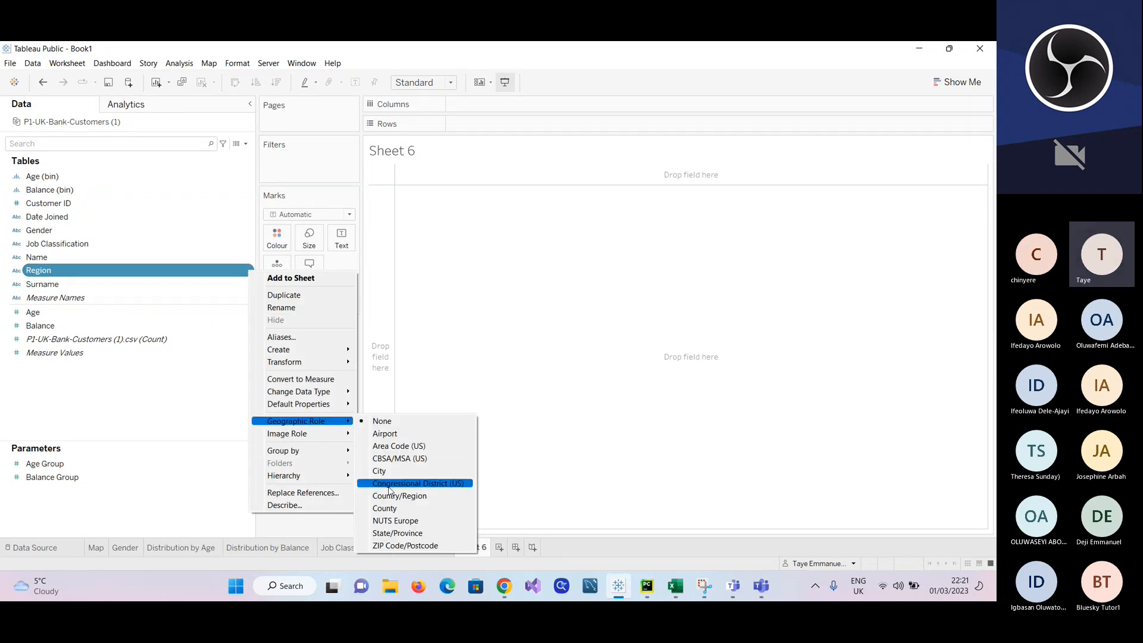
left_click(390, 535)
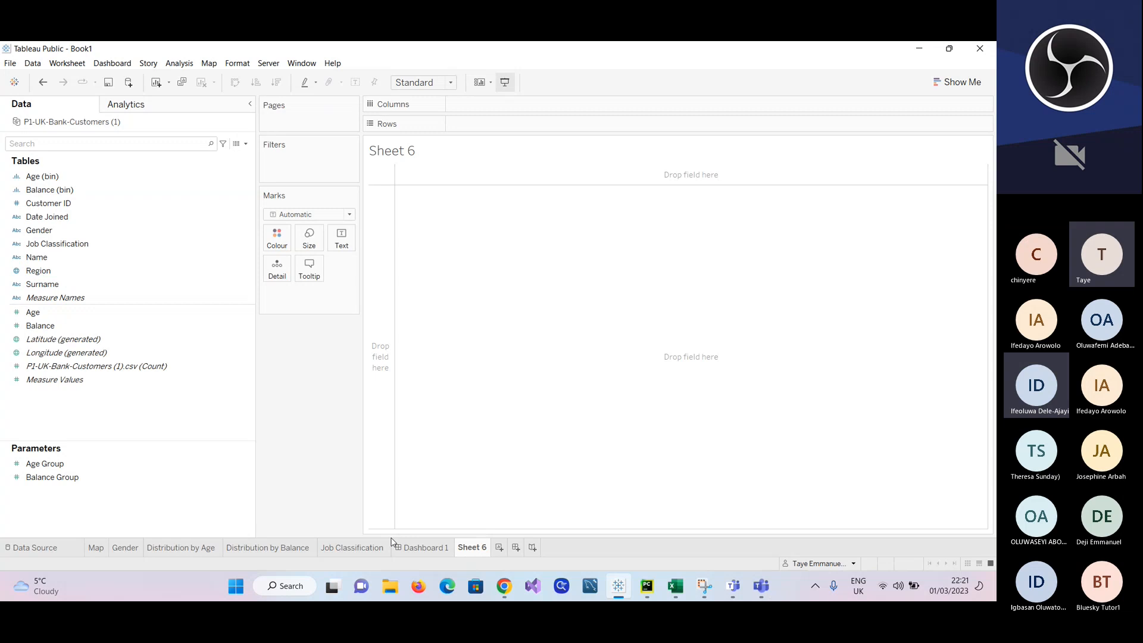
Step: Build a filled map of Region on the new sheet using the Map mark type, and colour it by Region
left_click(30, 272)
left_click_drag(30, 272, 490, 304)
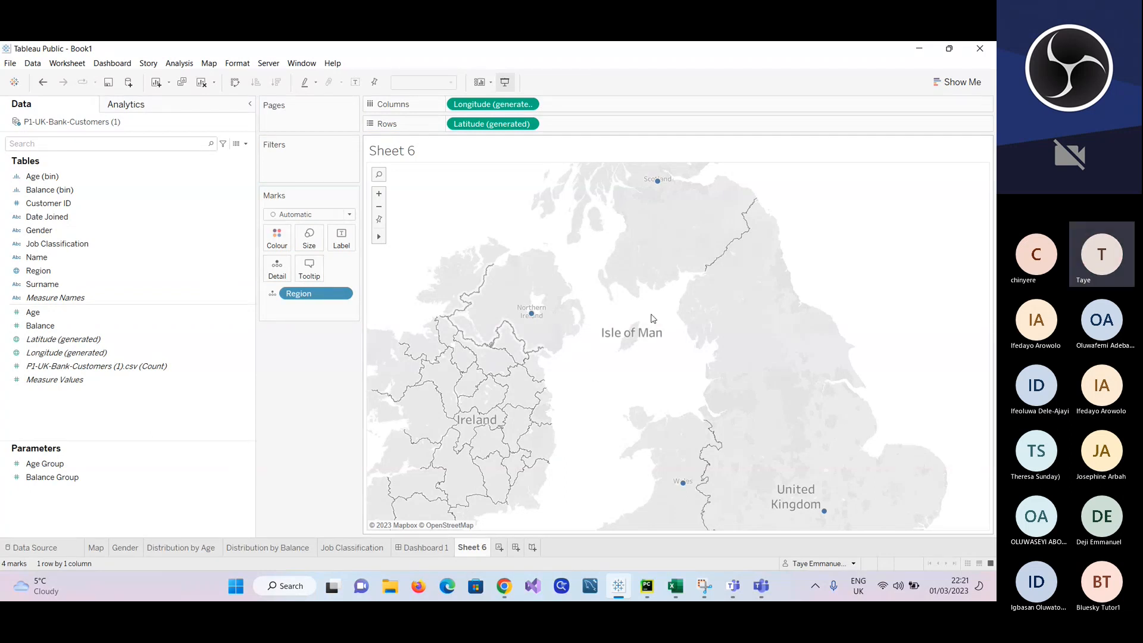
left_click(350, 215)
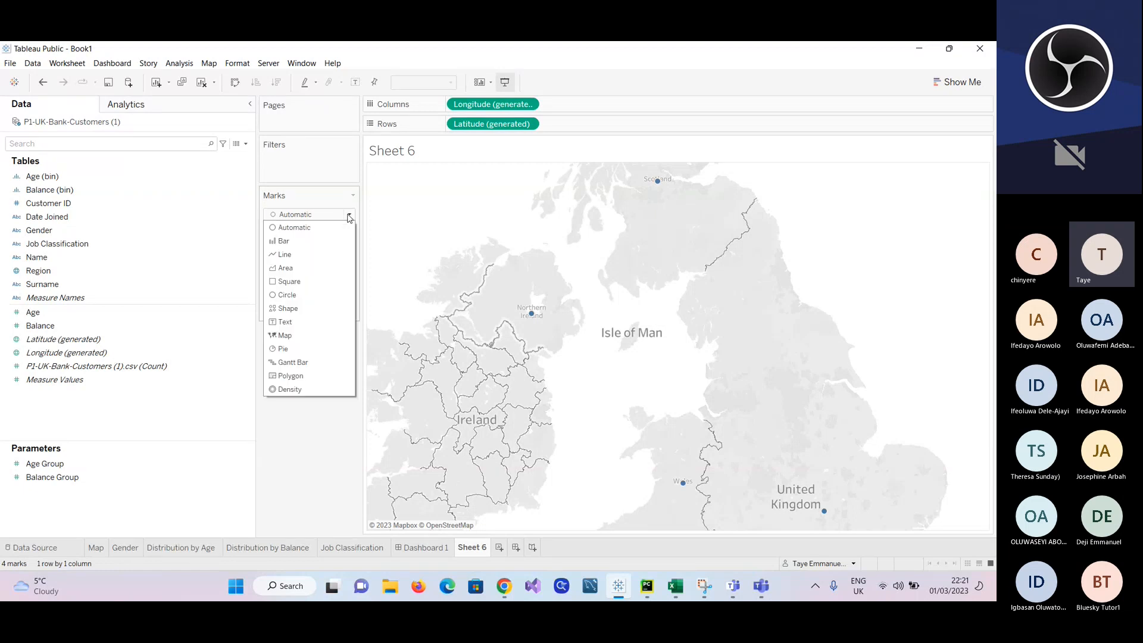
left_click(291, 338)
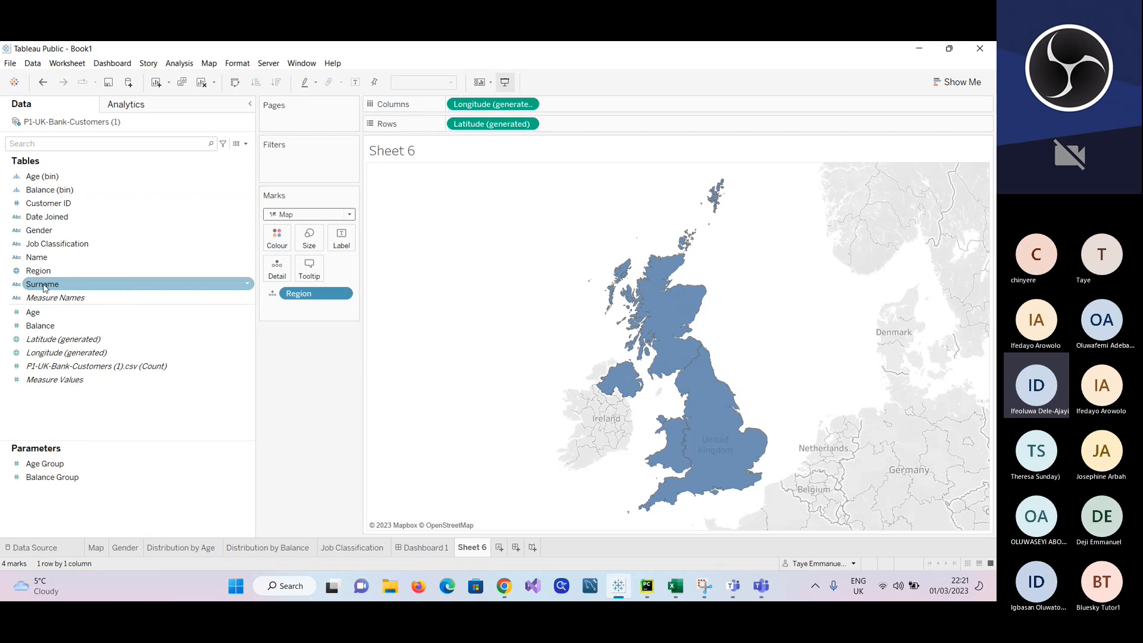
left_click_drag(34, 271, 272, 238)
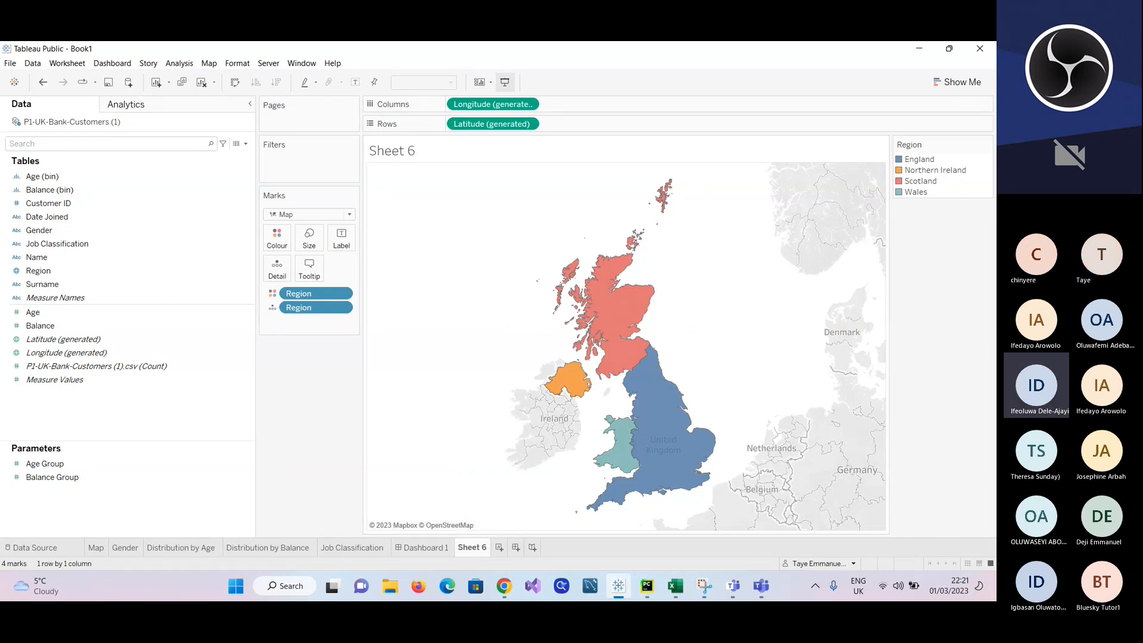
key("alt+Tab")
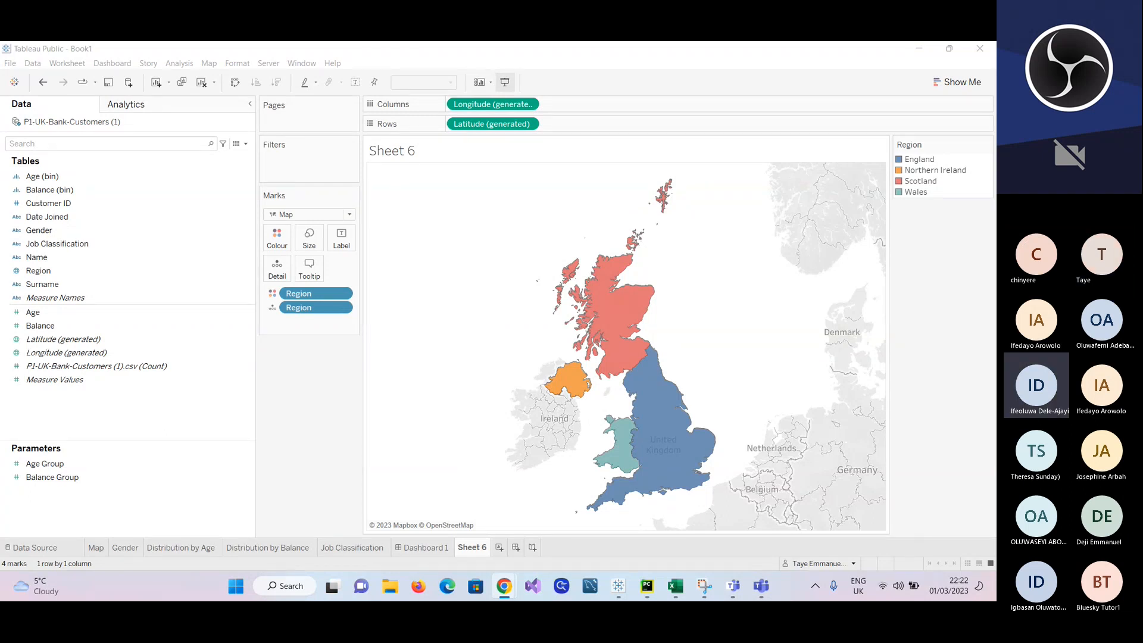
left_click(705, 588)
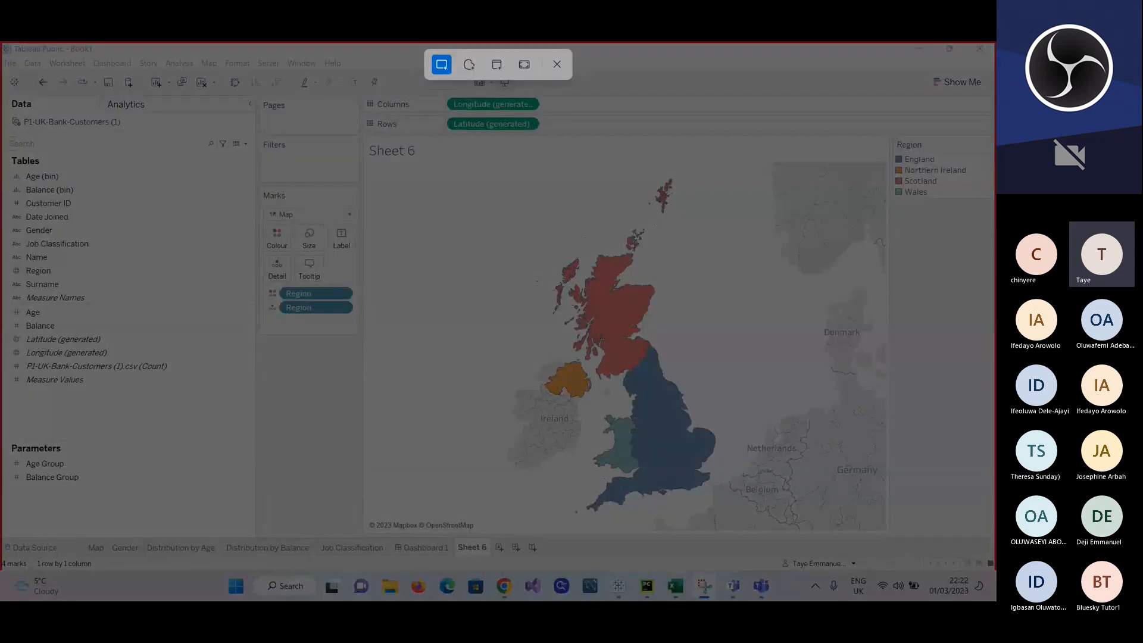
key("Escape")
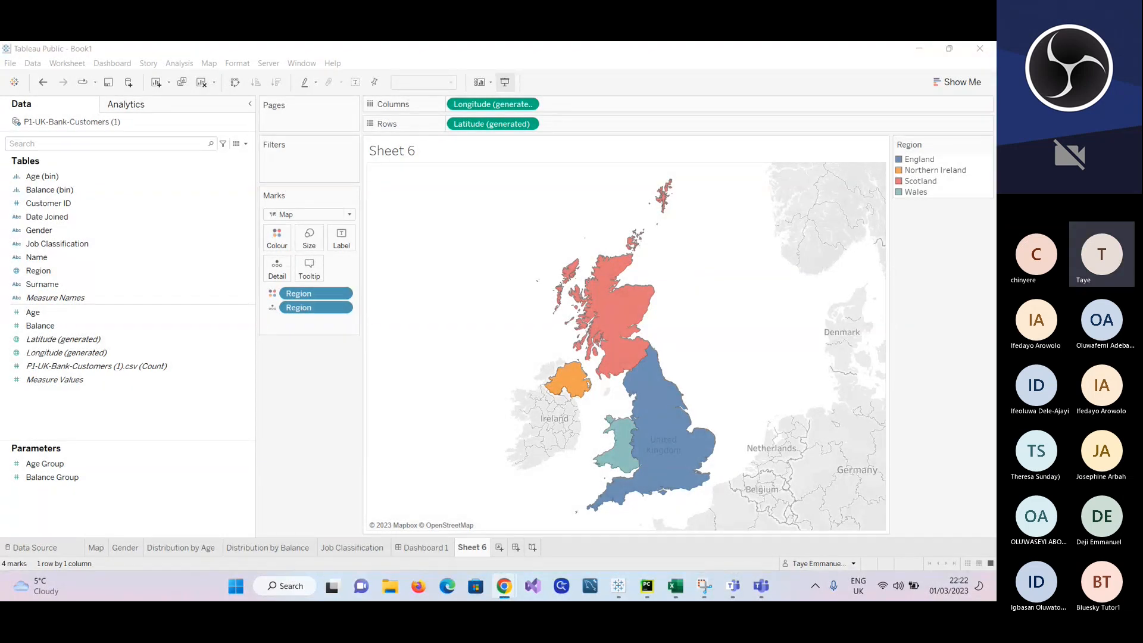
left_click(711, 588)
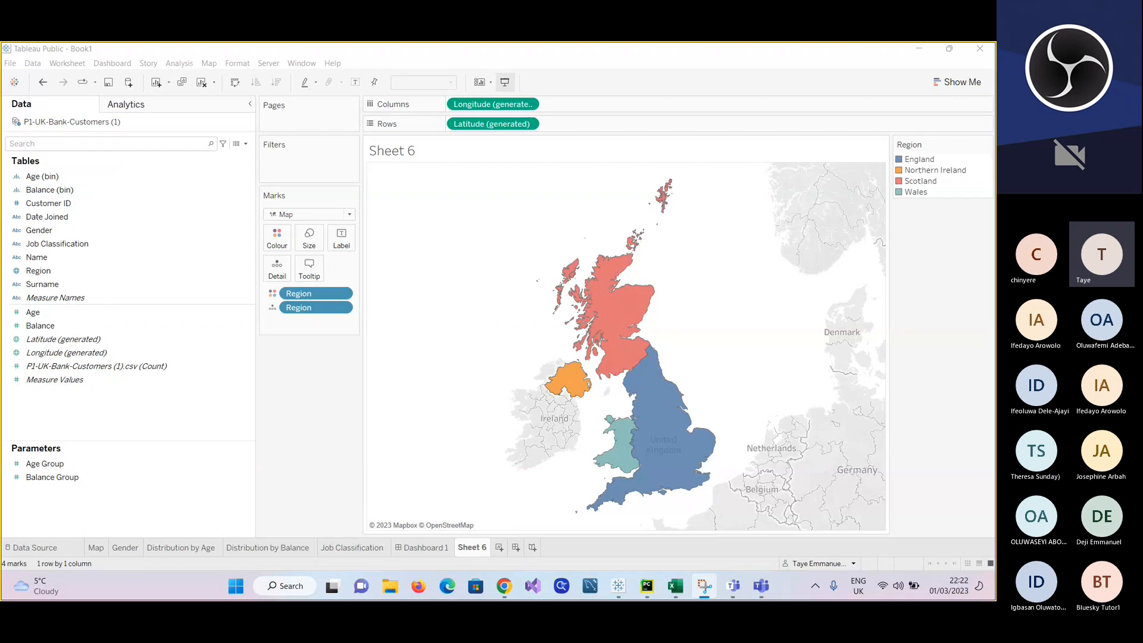
key("super+shift+s")
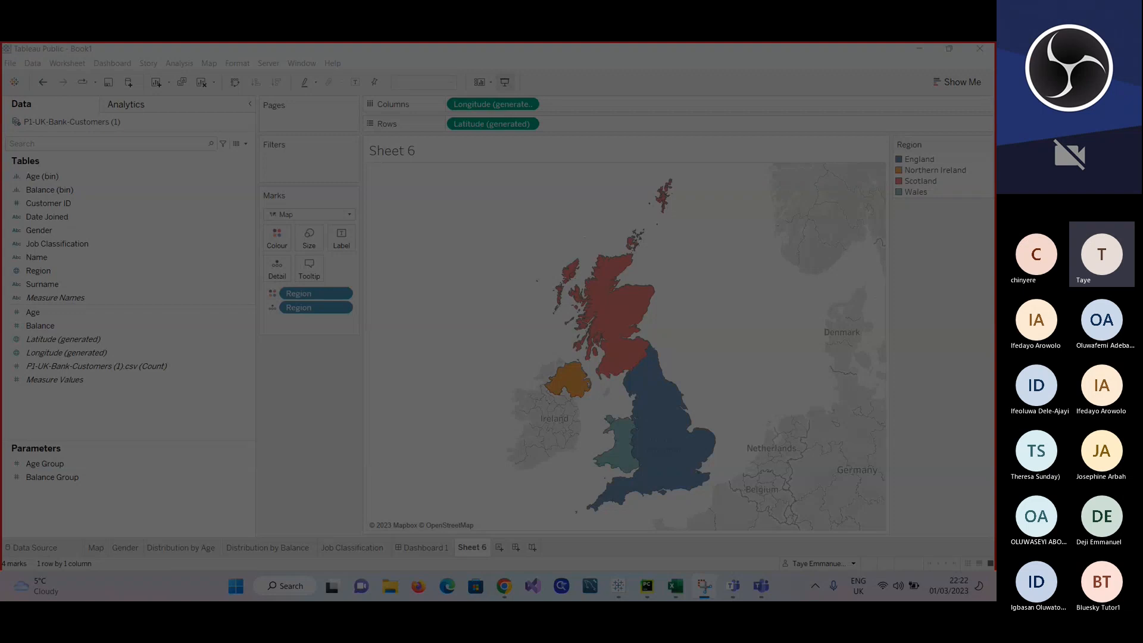
key("Escape")
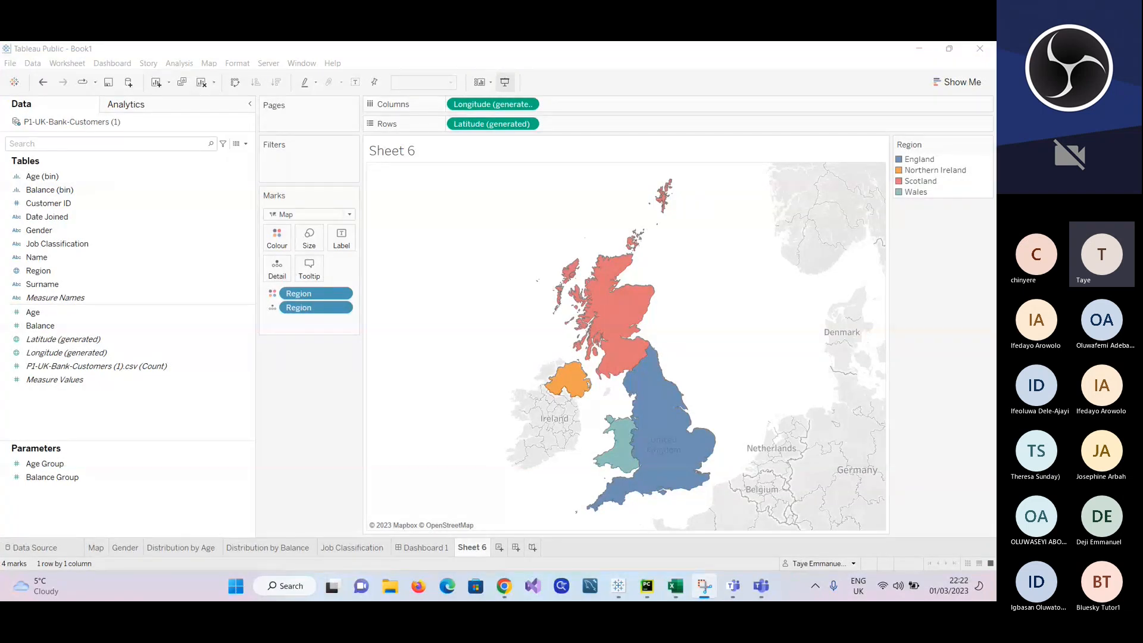
Step: Snip the Microsoft Learn data architecture diagram in Snipping Tool, examine it with its zoom options, and close the capture
left_click_drag(995, 244, 587, 88)
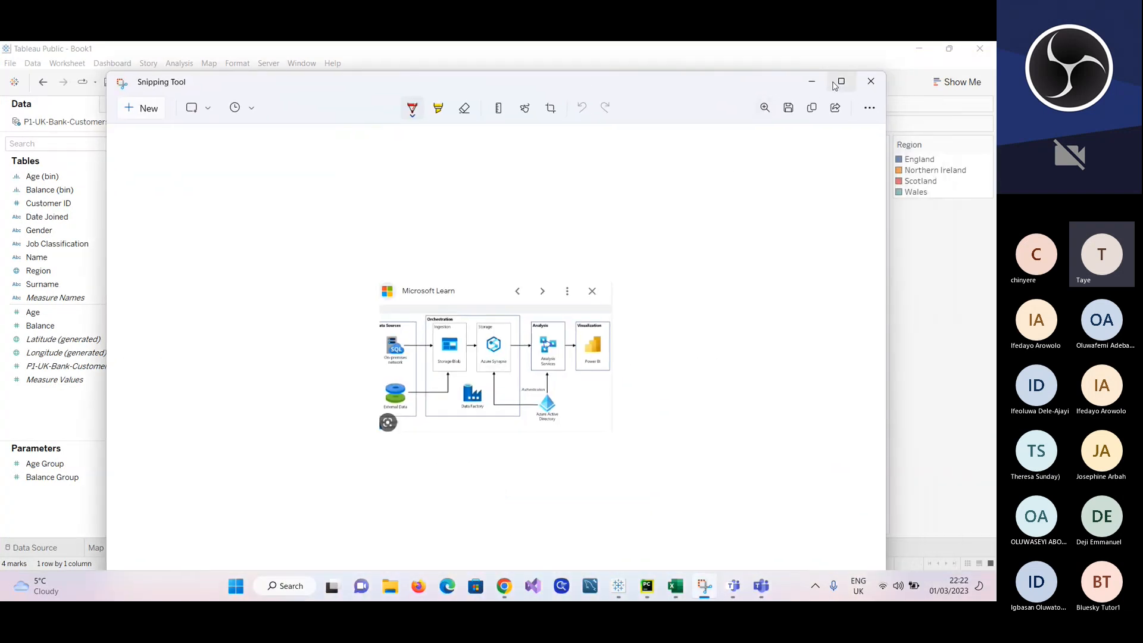
mouse_move(842, 84)
left_click(766, 108)
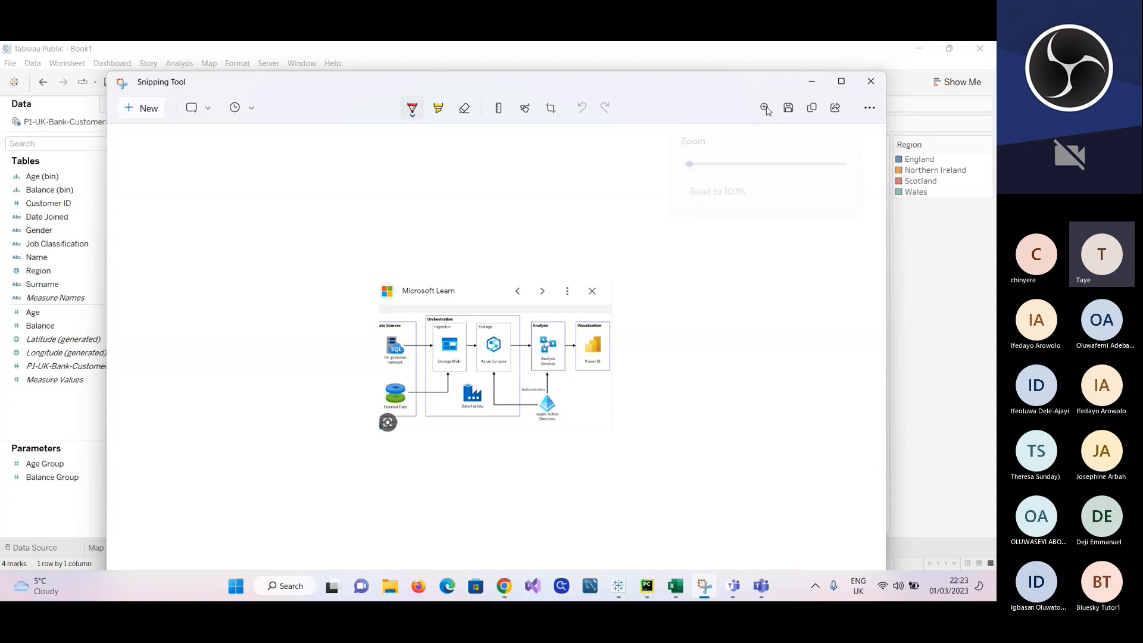
left_click(699, 275)
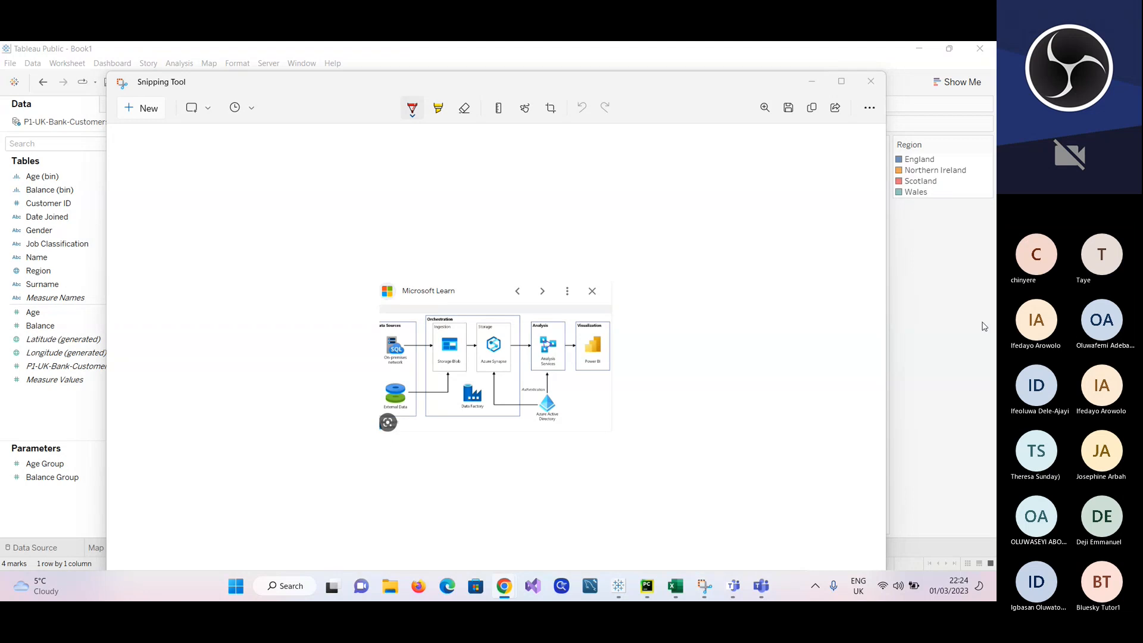
left_click(871, 83)
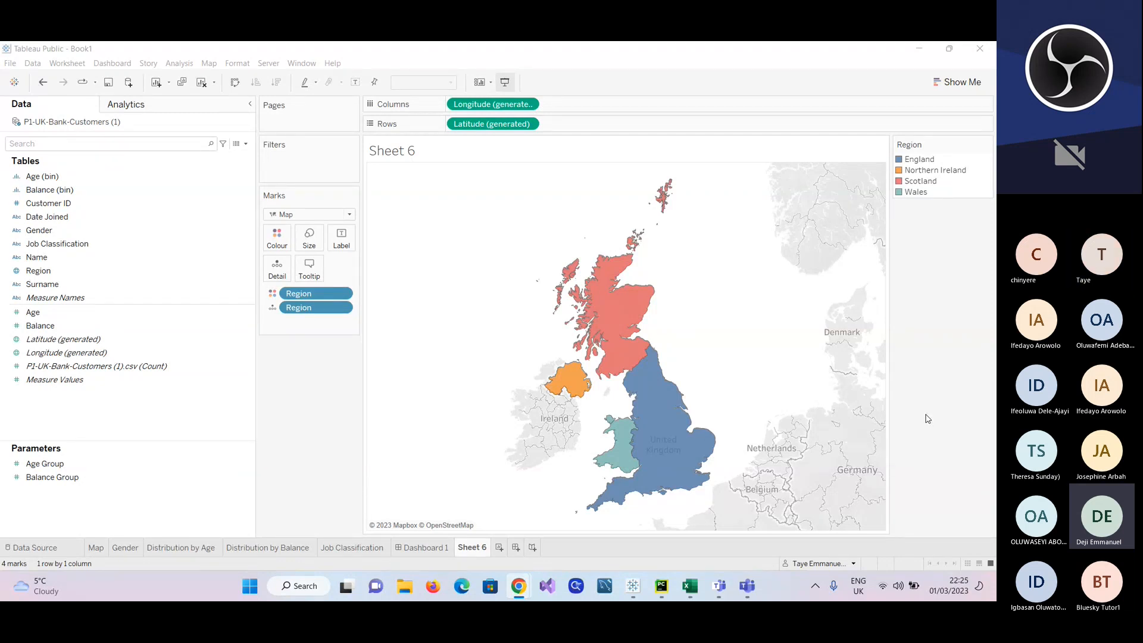
Step: Delete the Sheet 6 demonstration map worksheet from the Tableau workbook
right_click(462, 548)
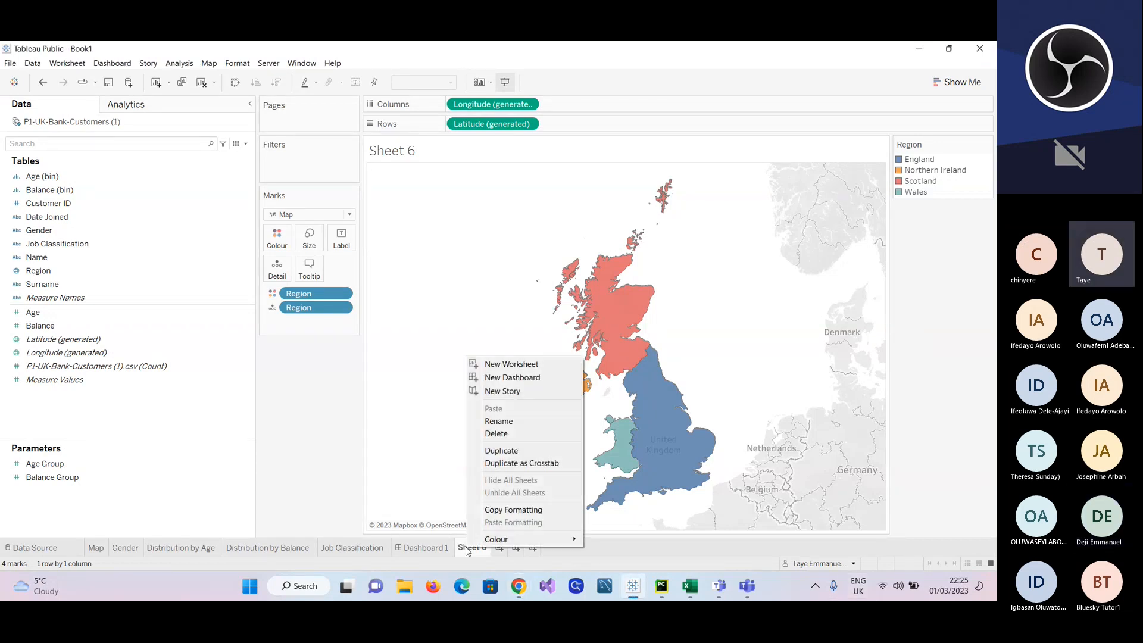
left_click(510, 433)
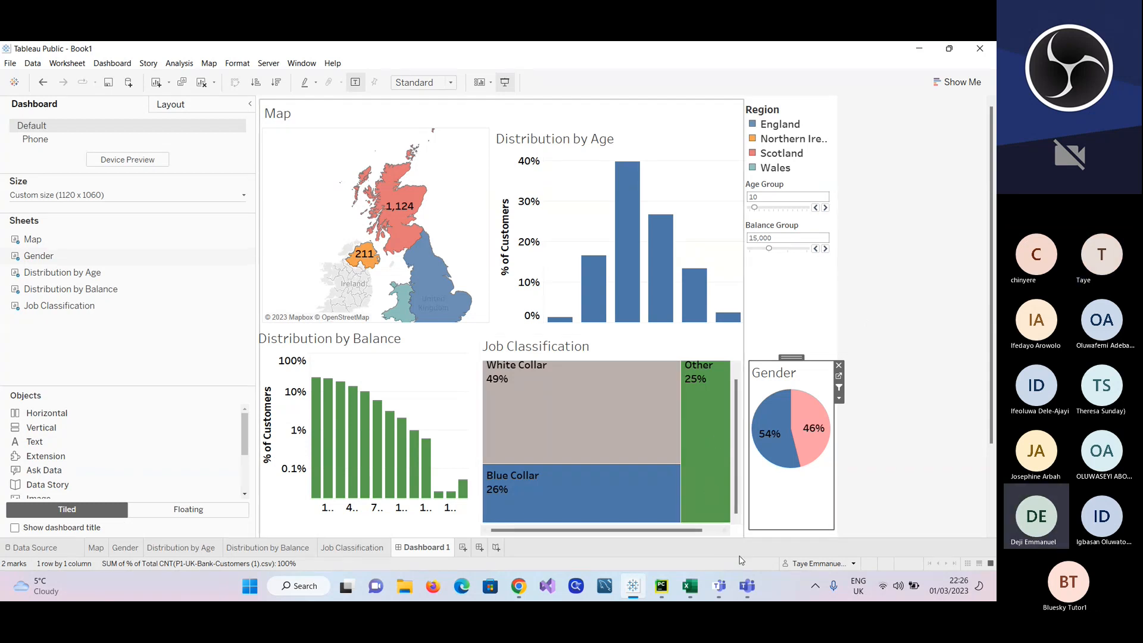
Step: Switch to the Microsoft Teams meeting window and leave the call
mouse_move(747, 586)
left_click(745, 523)
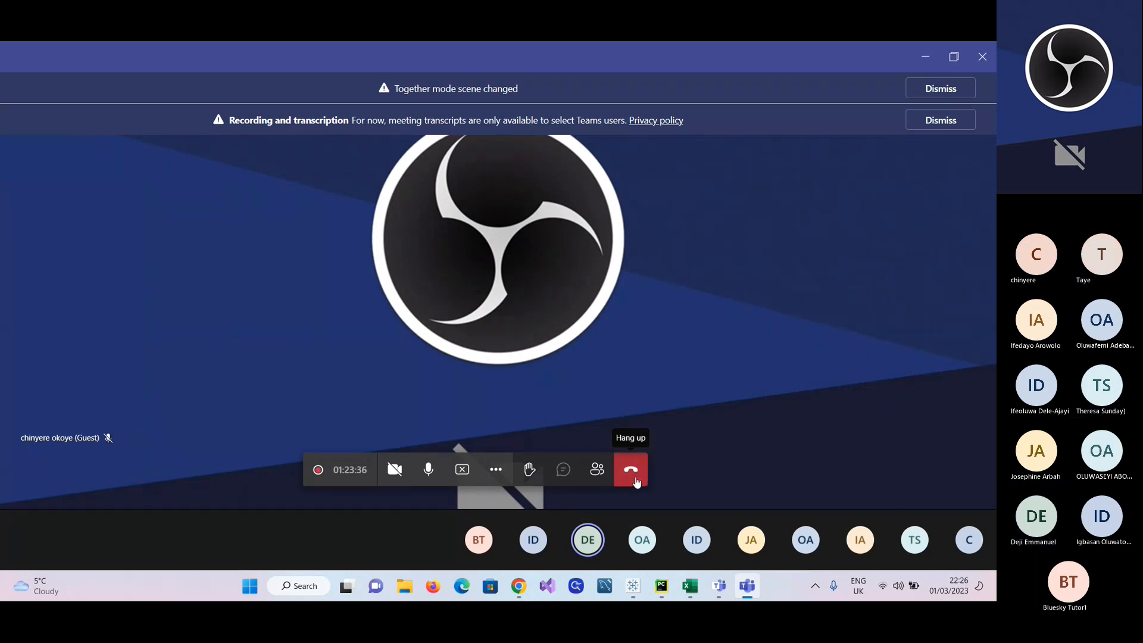
left_click(635, 480)
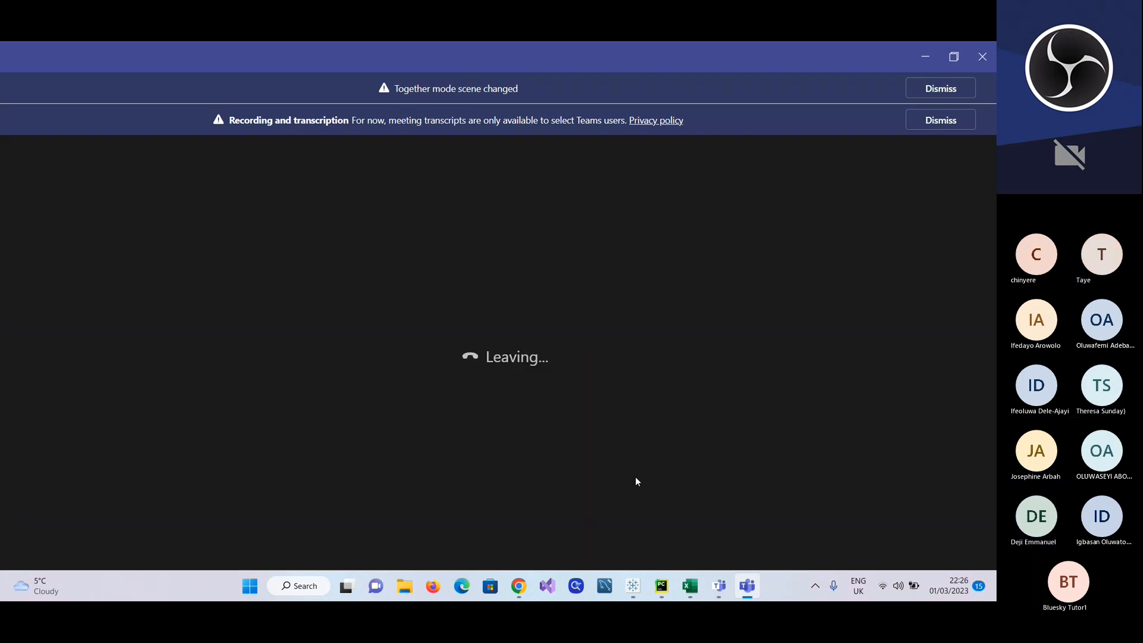